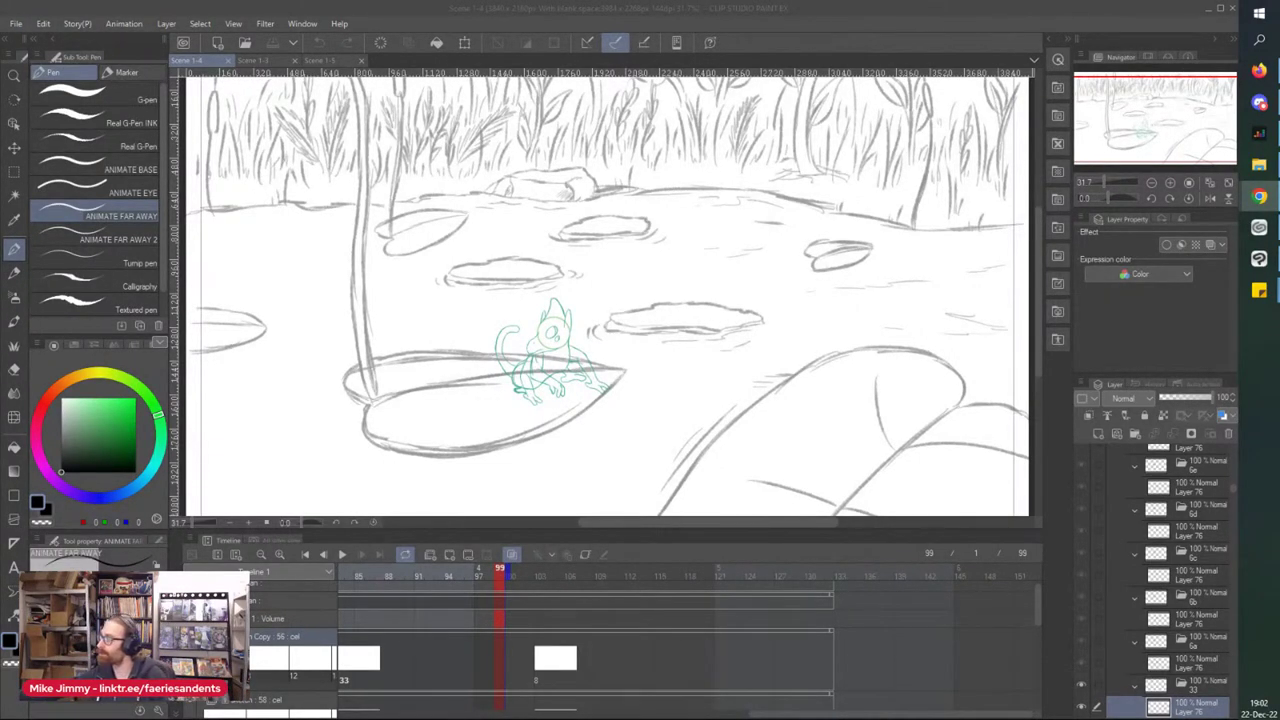
- Look into Scene 1-5, then play back the coloured animation in Scene 1-3 to review it
left_click(318, 61)
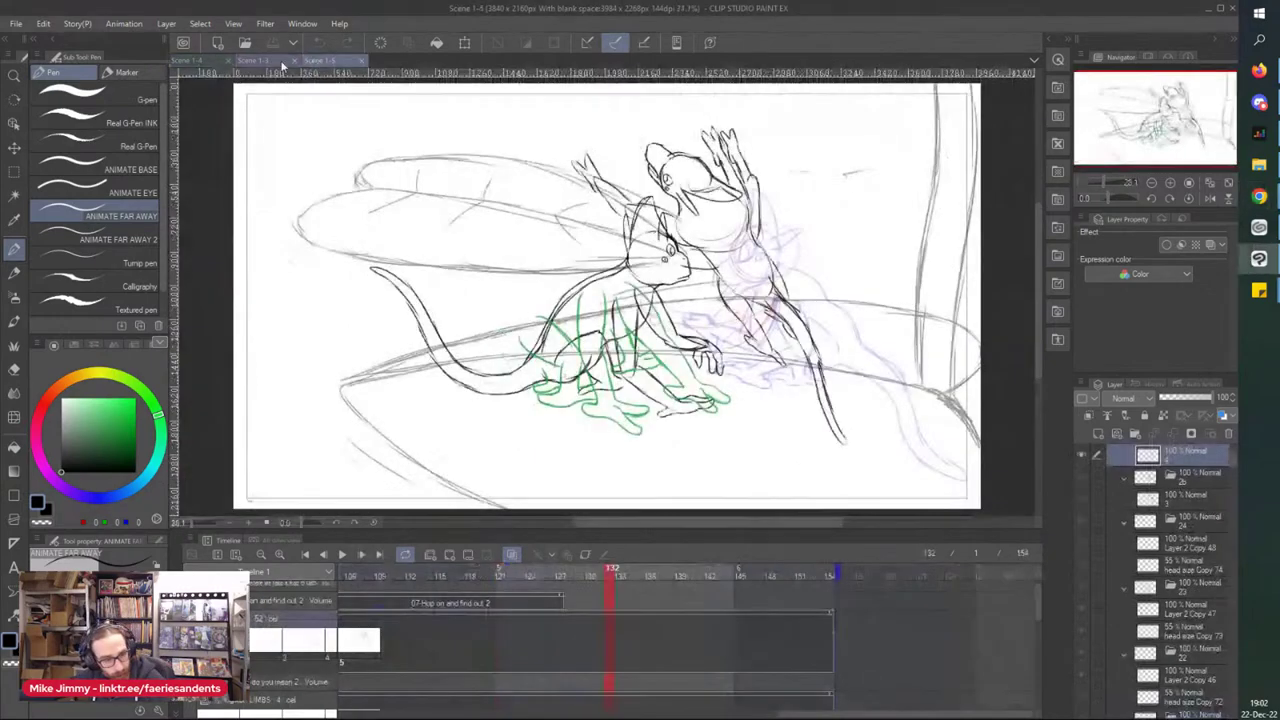
left_click(260, 61)
scroll(391, 294, "down", 1)
scroll(380, 400, "up", 5)
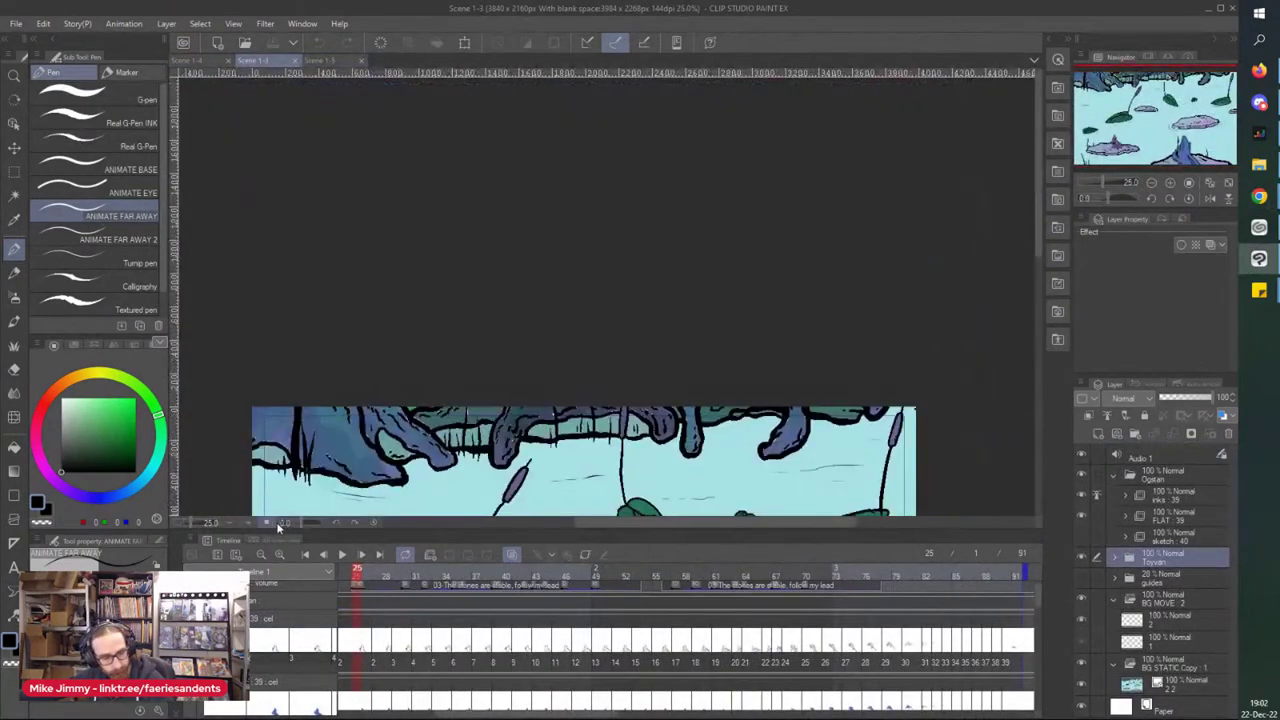
scroll(1026, 311, "down", 3)
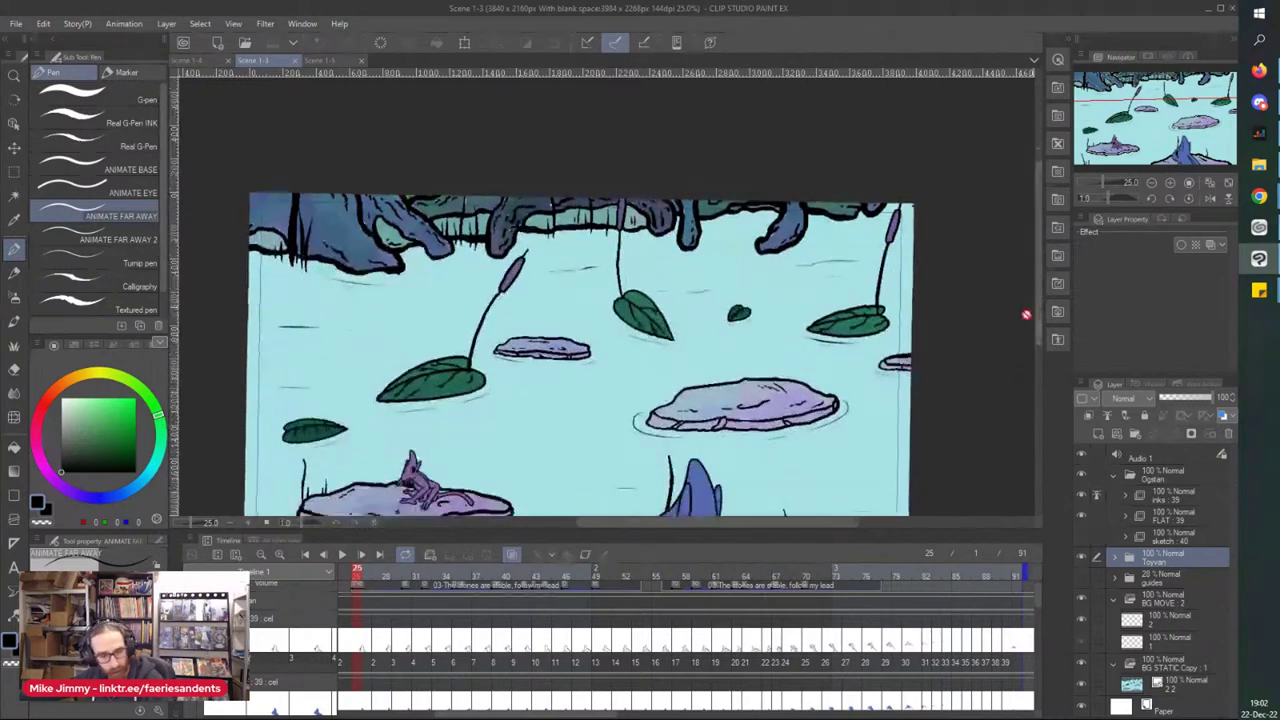
left_click(341, 555)
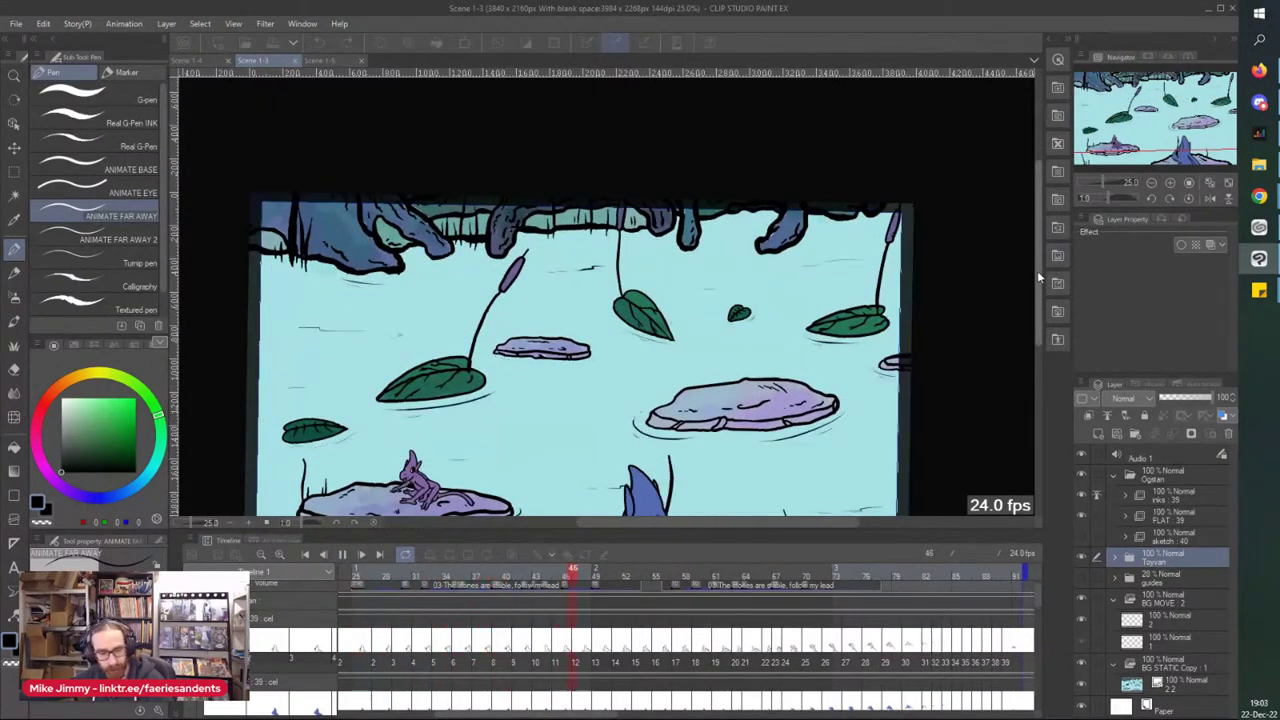
scroll(1037, 318, "down", 1)
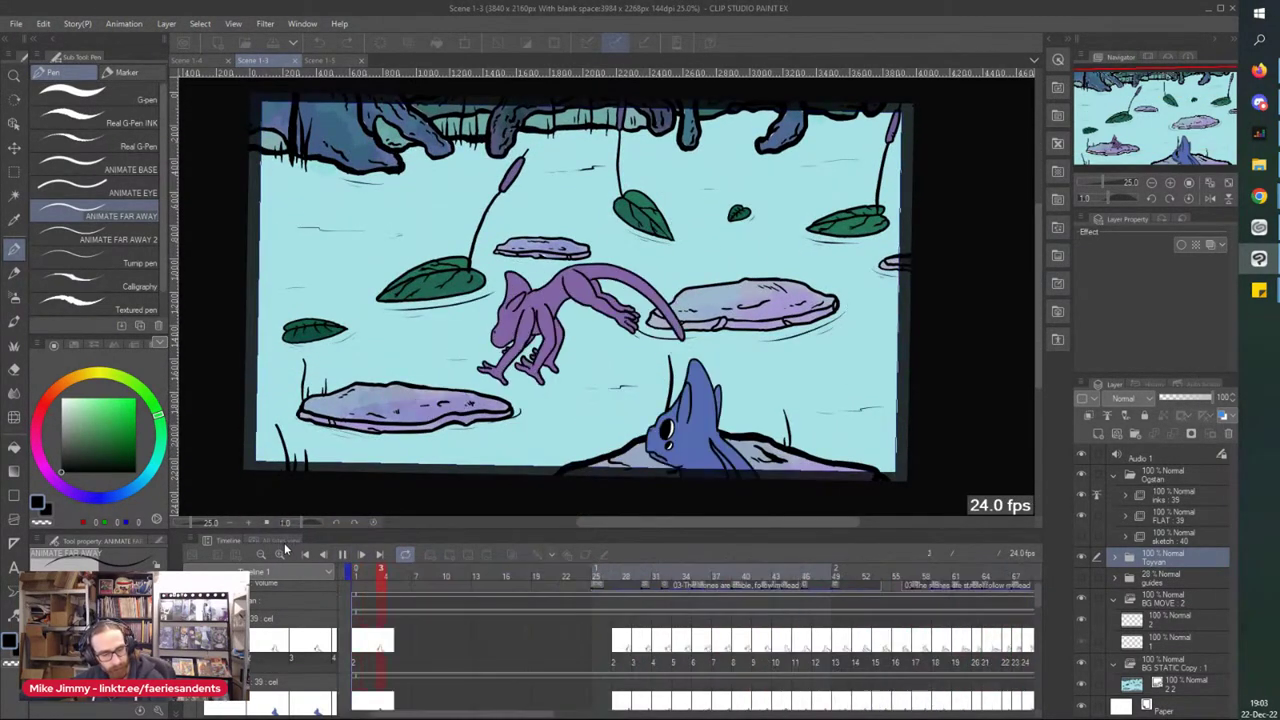
left_click(341, 555)
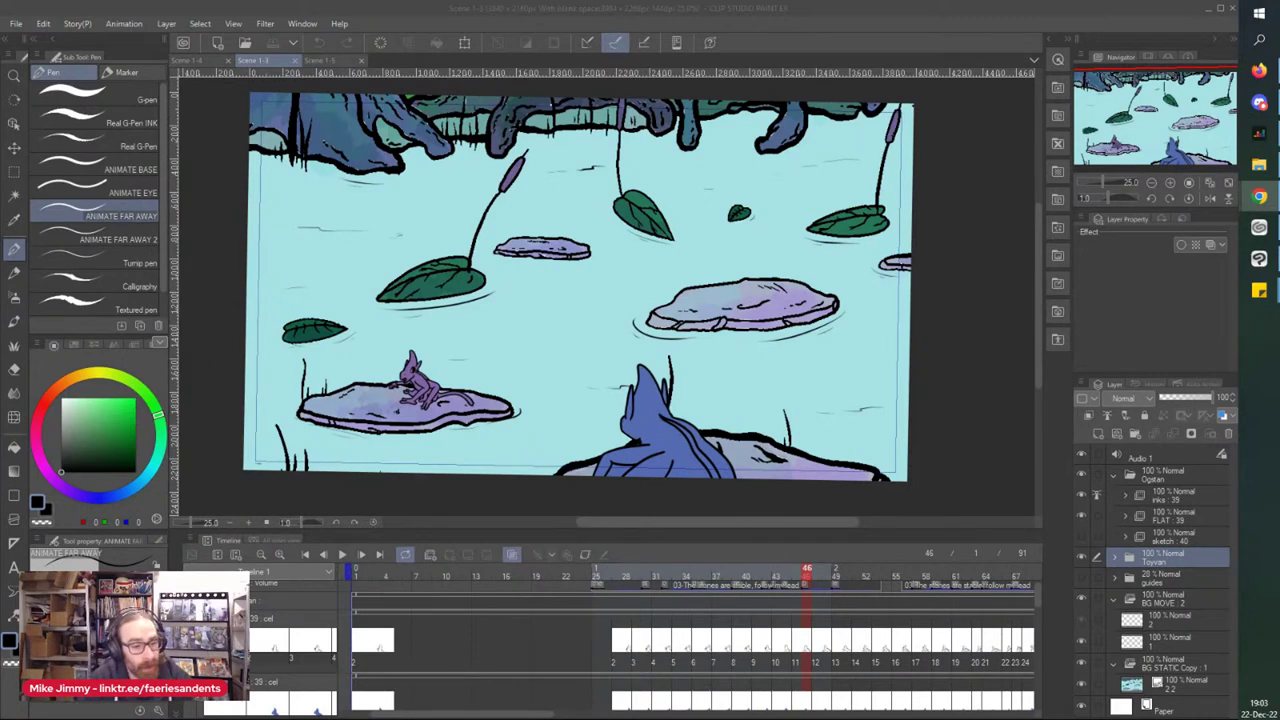
- In Scene 1-4, go to frame 41 and select Layer 76 inside that frame's cel folder
left_click(196, 61)
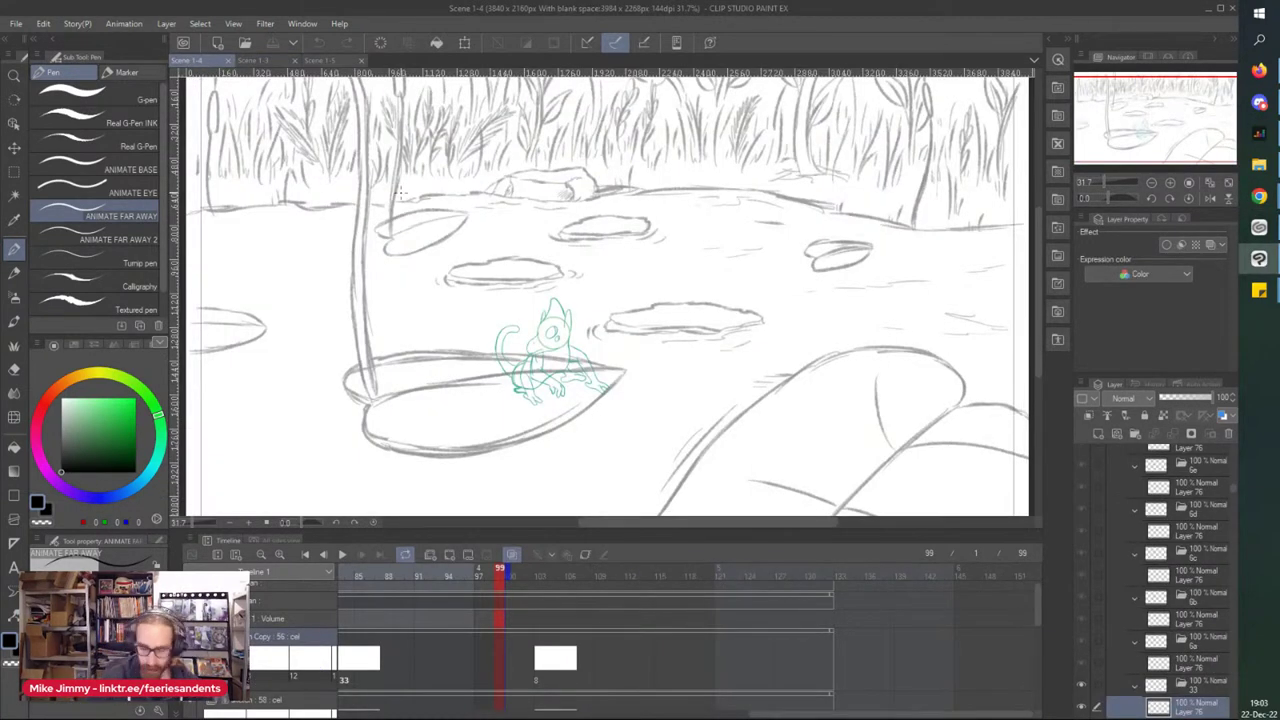
left_click_drag(786, 714, 566, 714)
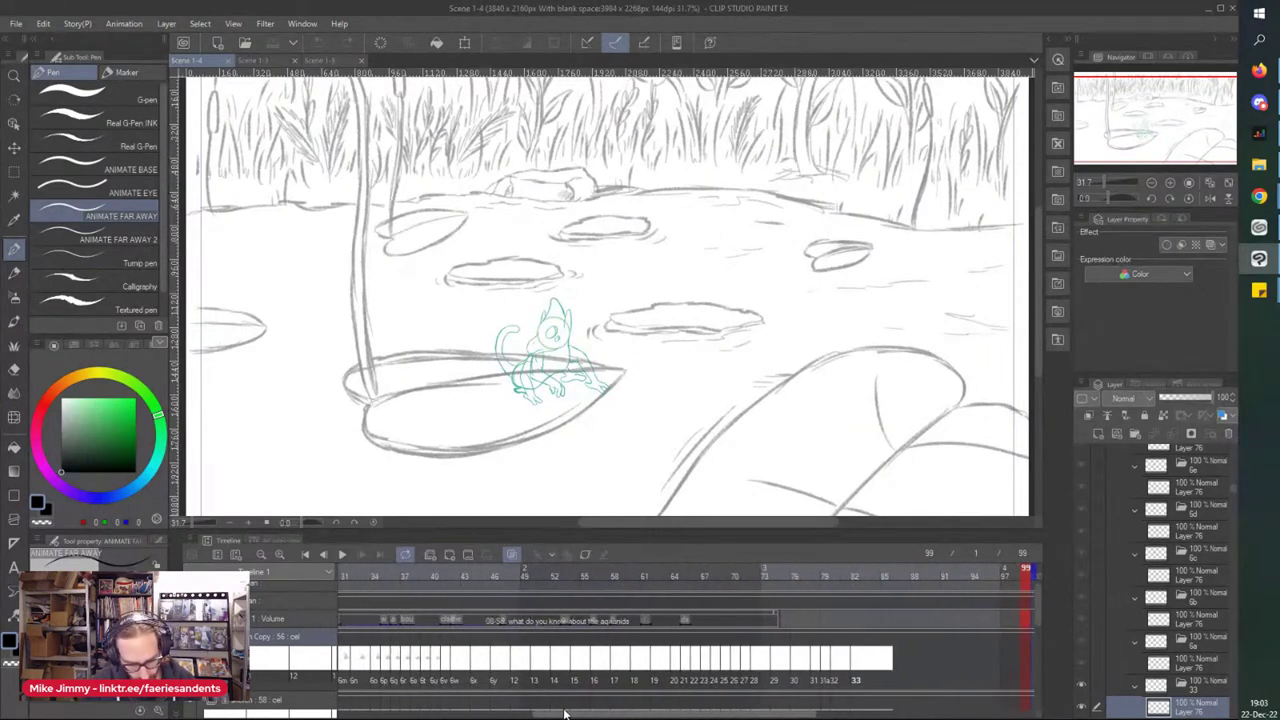
left_click(575, 670)
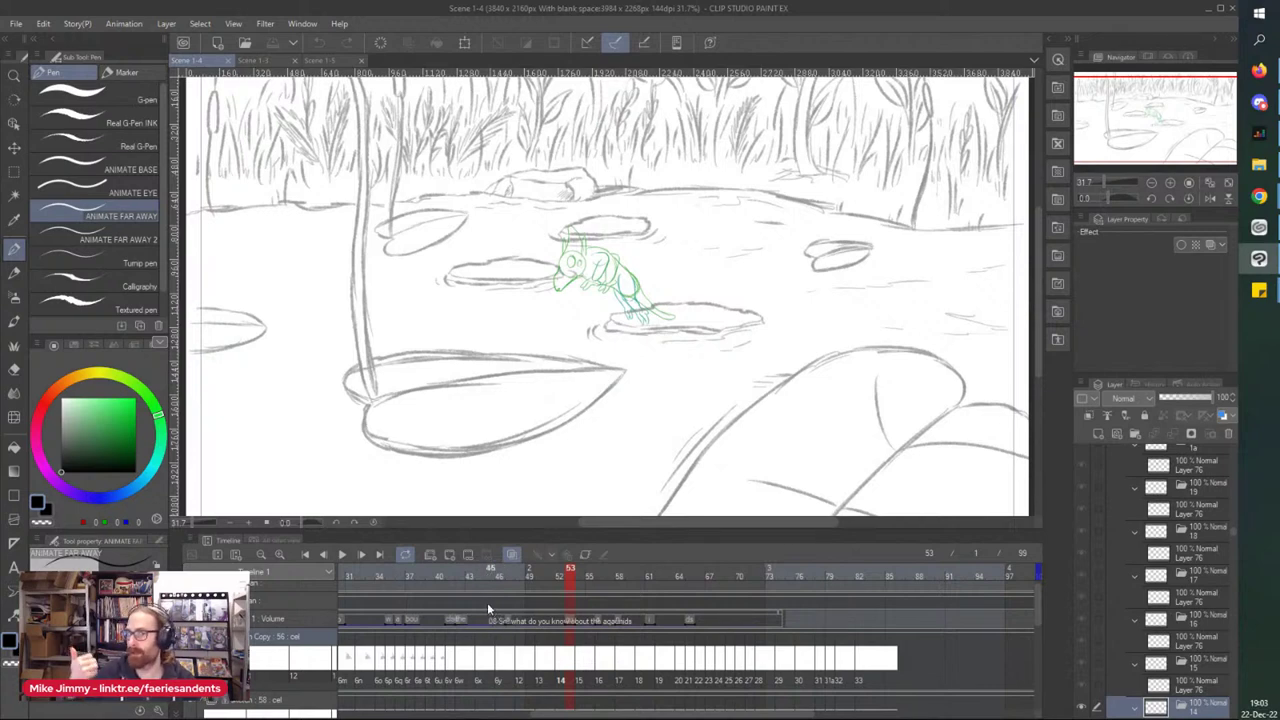
mouse_move(486, 655)
left_mouse_down()
mouse_move(404, 657)
mouse_move(447, 670)
left_mouse_up()
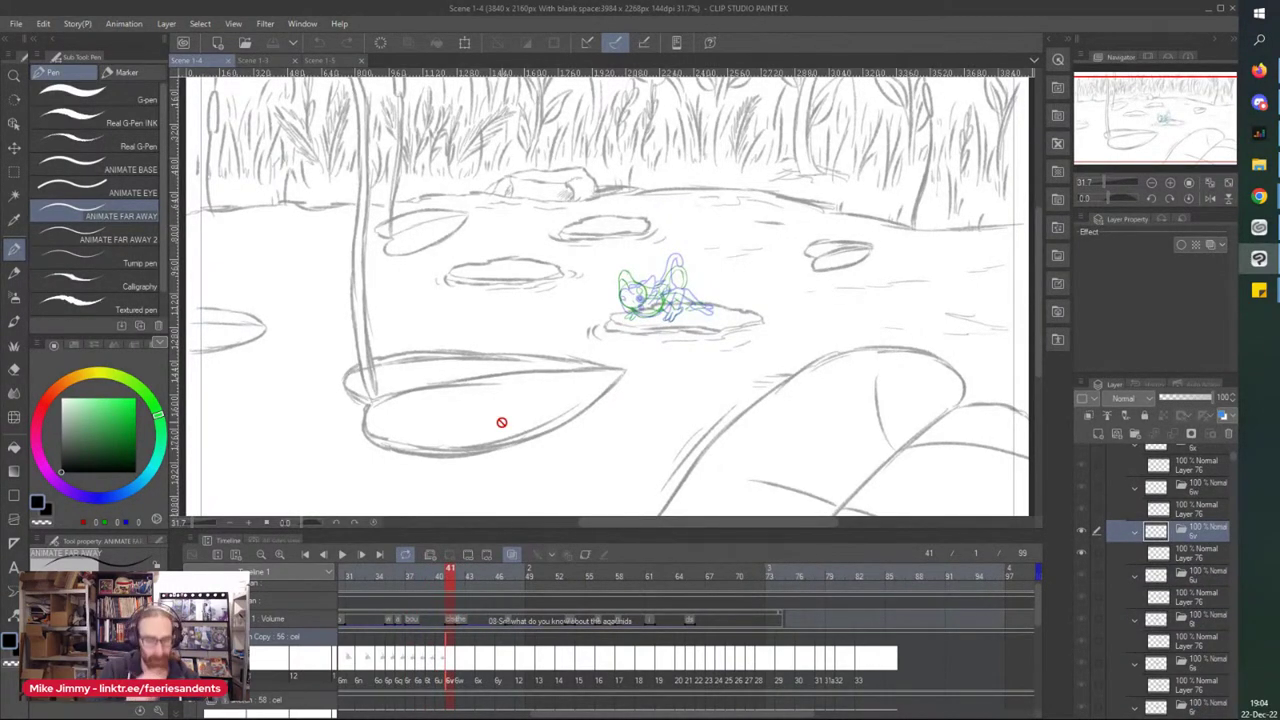
scroll(584, 254, "up", 5)
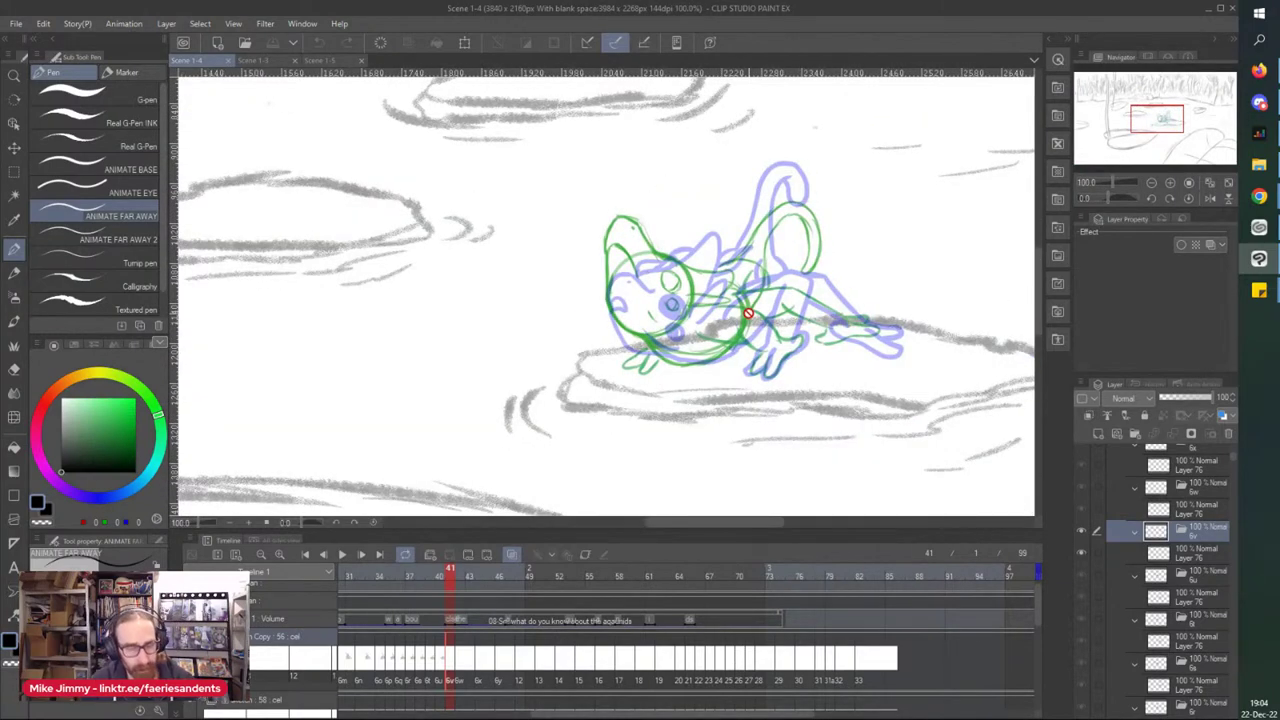
scroll(639, 279, "up", 2)
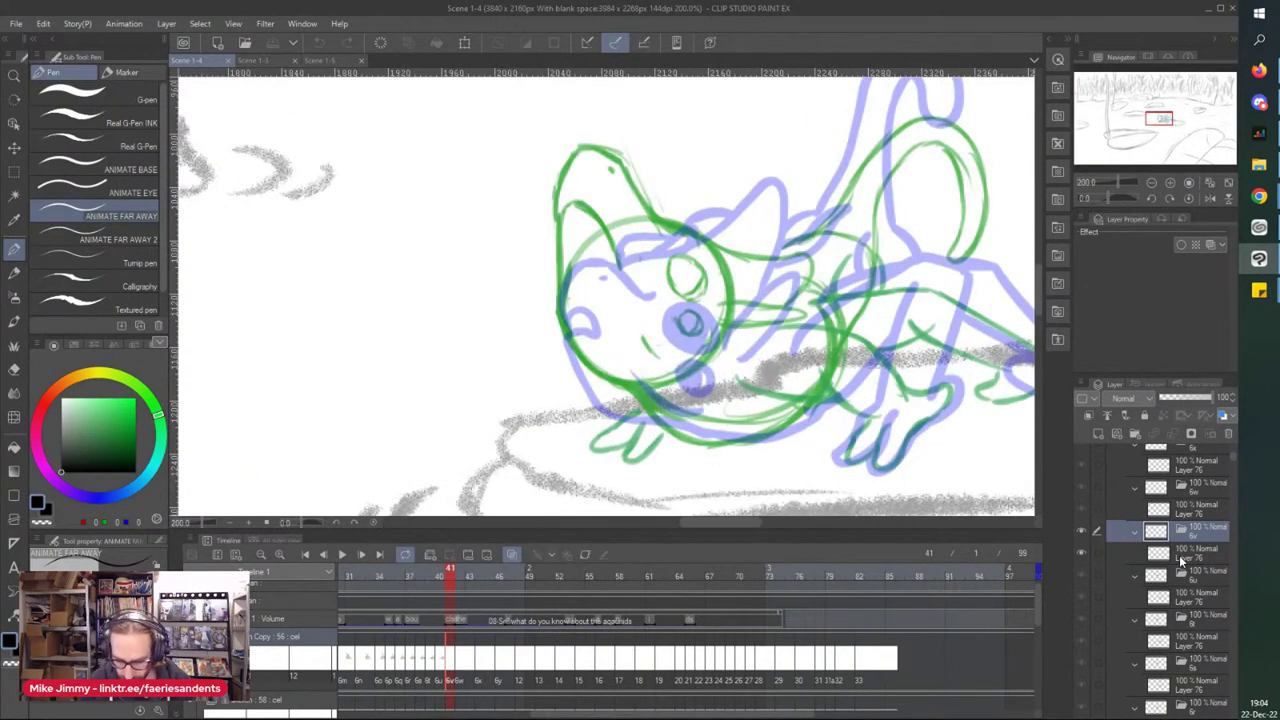
left_click(1176, 553)
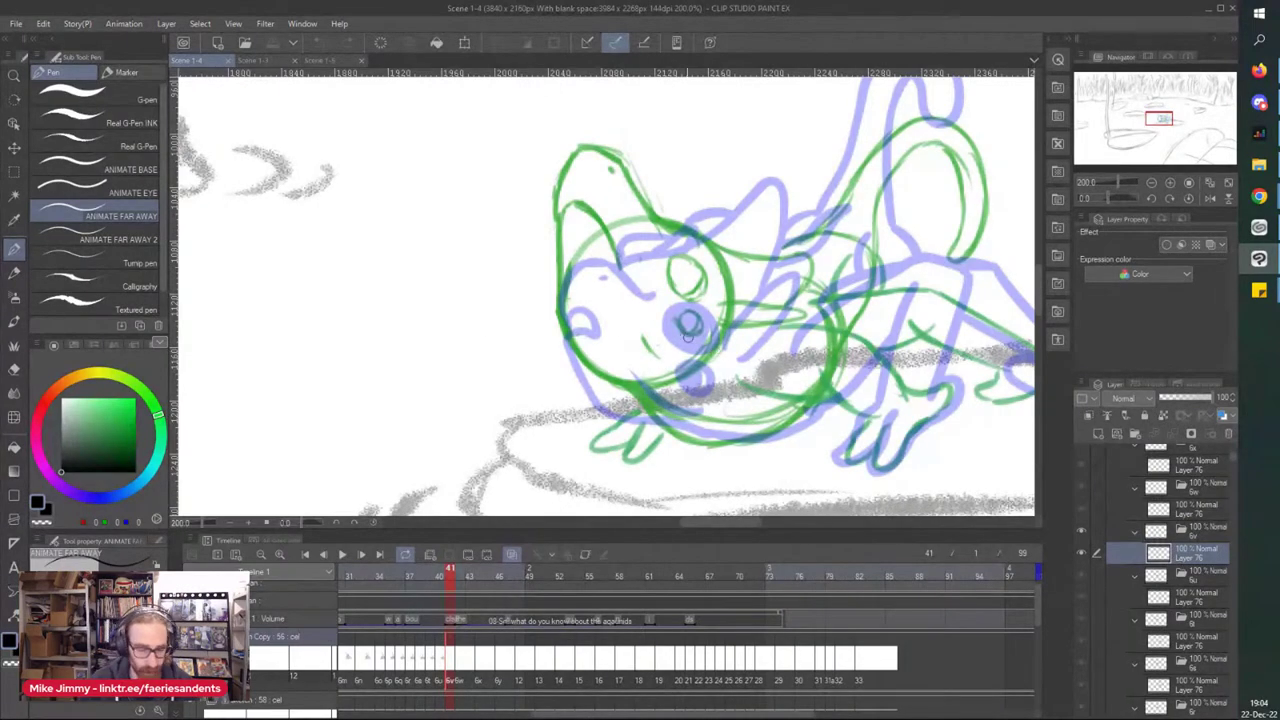
- Play back Scene 1-4 from frame 1 to review the inked and sketched motion
scroll(699, 343, "down", 4)
left_click_drag(590, 716, 398, 708)
left_click(440, 573)
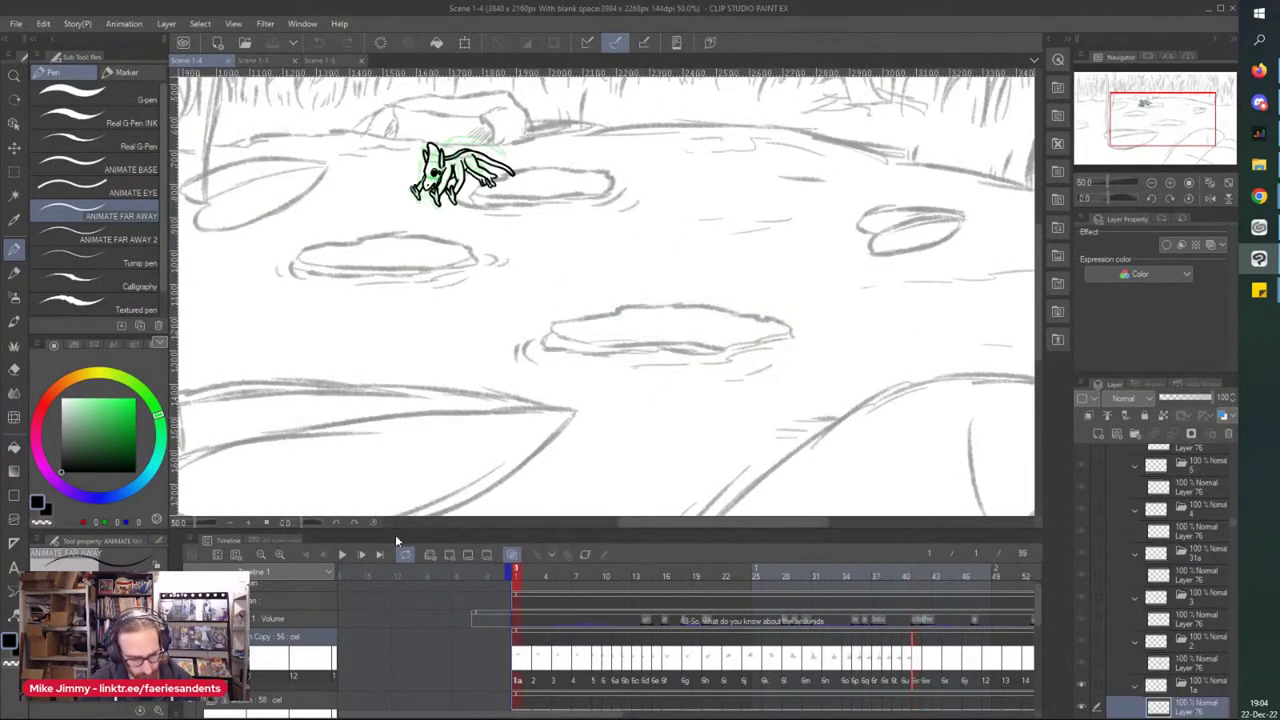
key("ctrl+minus")
left_click(341, 556)
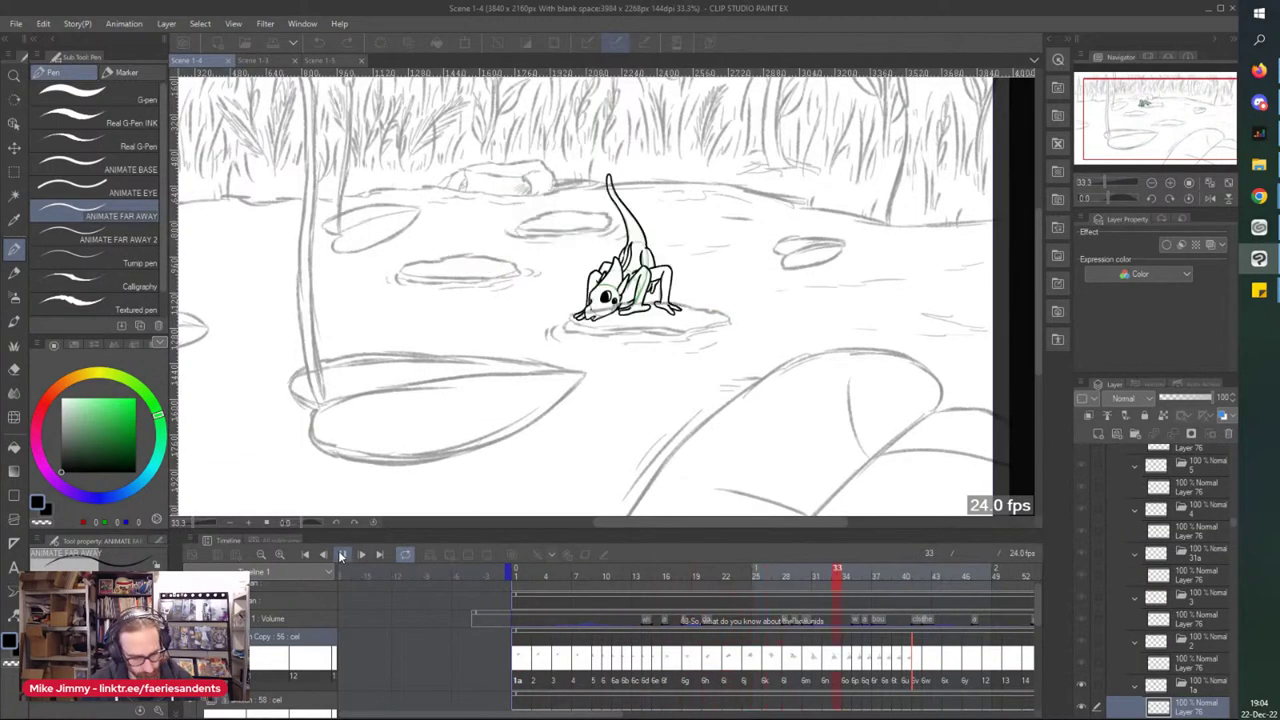
left_click(341, 556)
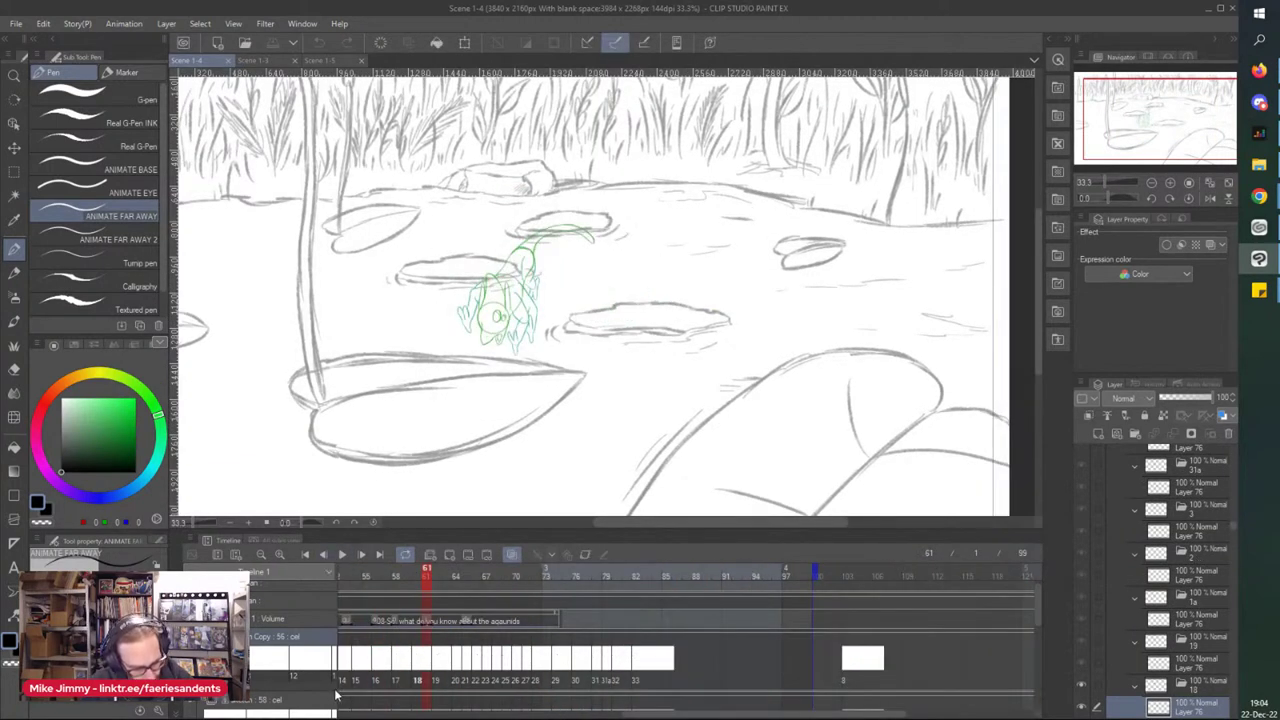
- Collapse the sketch Copy animation folder and make the Toyvan folder visible
left_click_drag(1233, 524, 1232, 444)
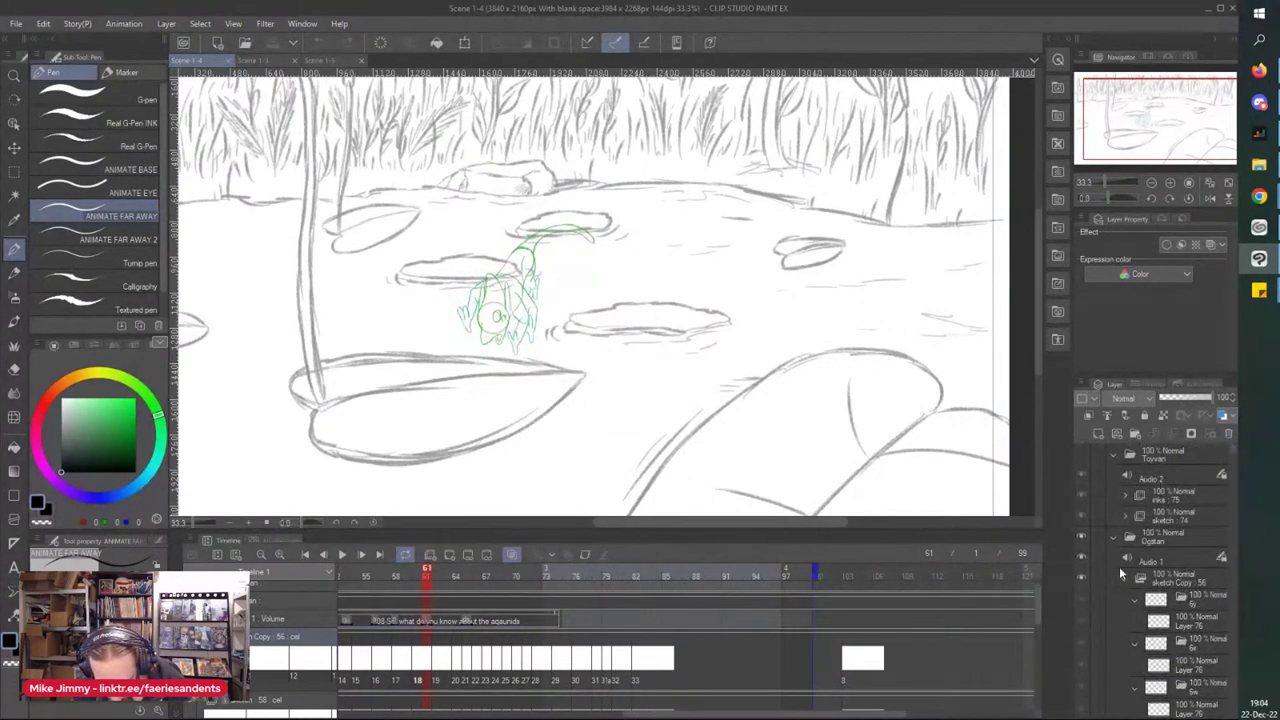
left_click(1124, 579)
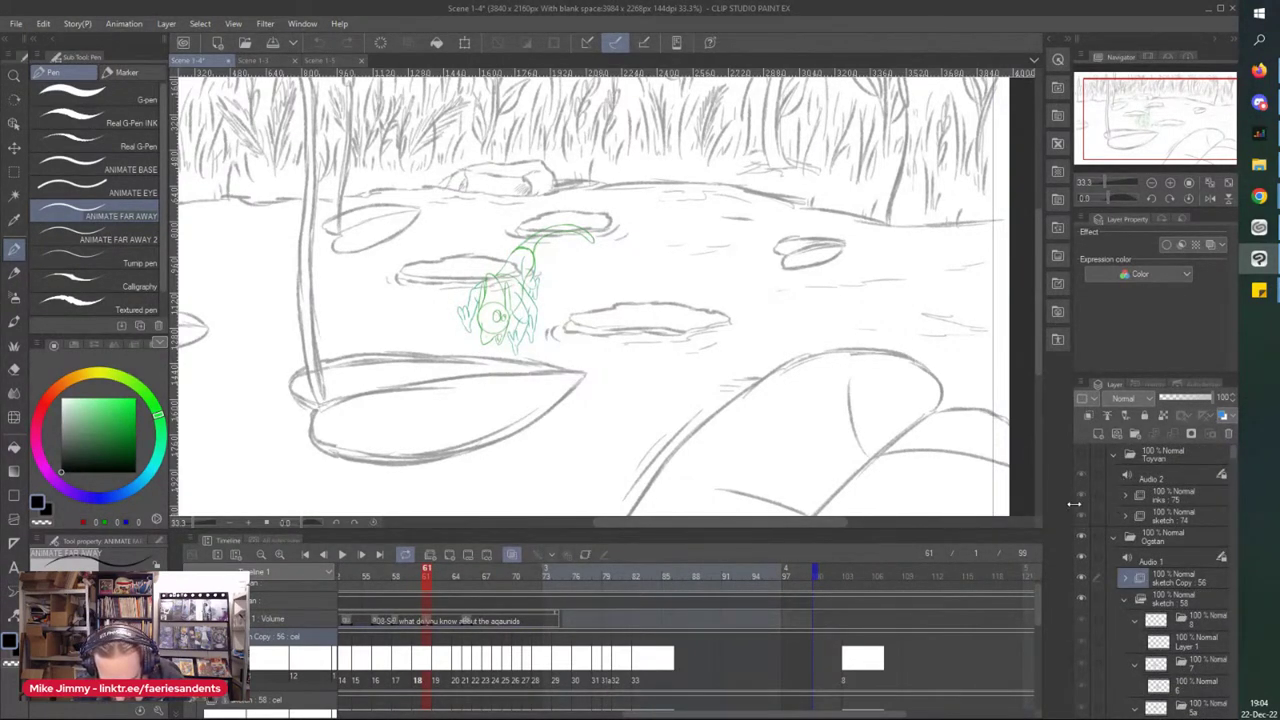
left_click(1081, 455)
- Replay the scene from frame 1 with both characters shown together
left_click_drag(660, 714, 374, 714)
left_click(514, 578)
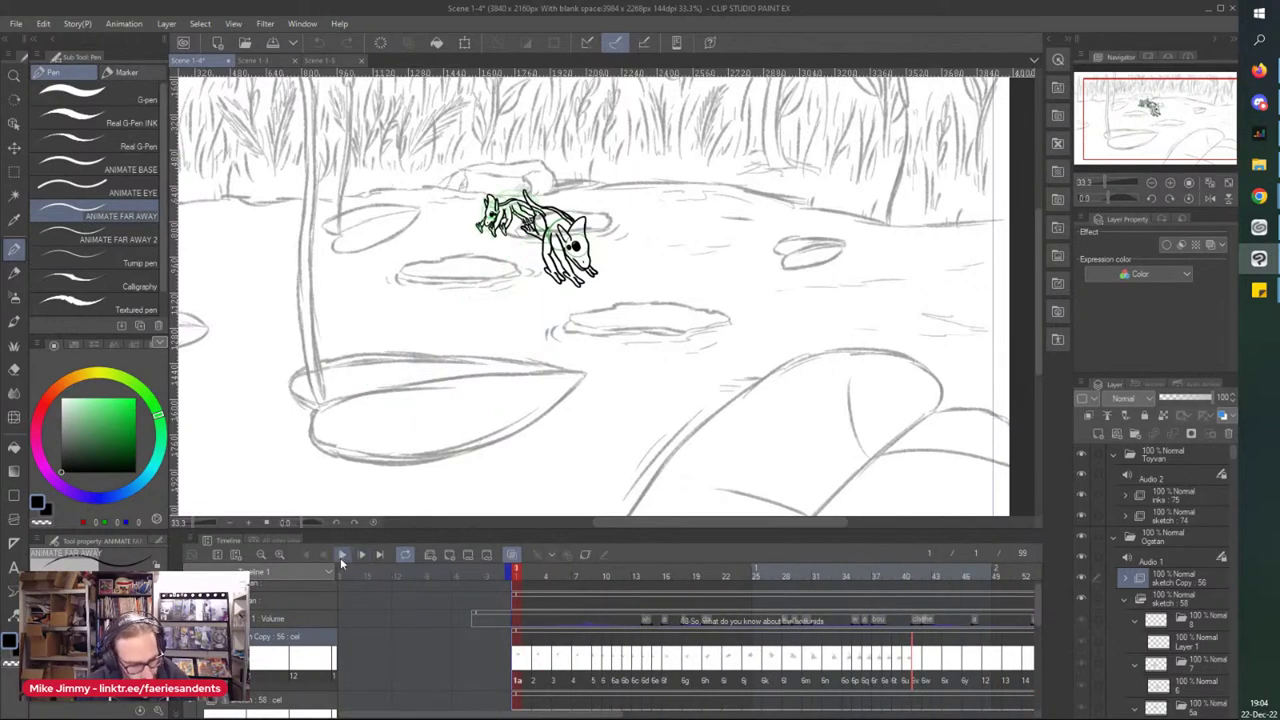
left_click(340, 555)
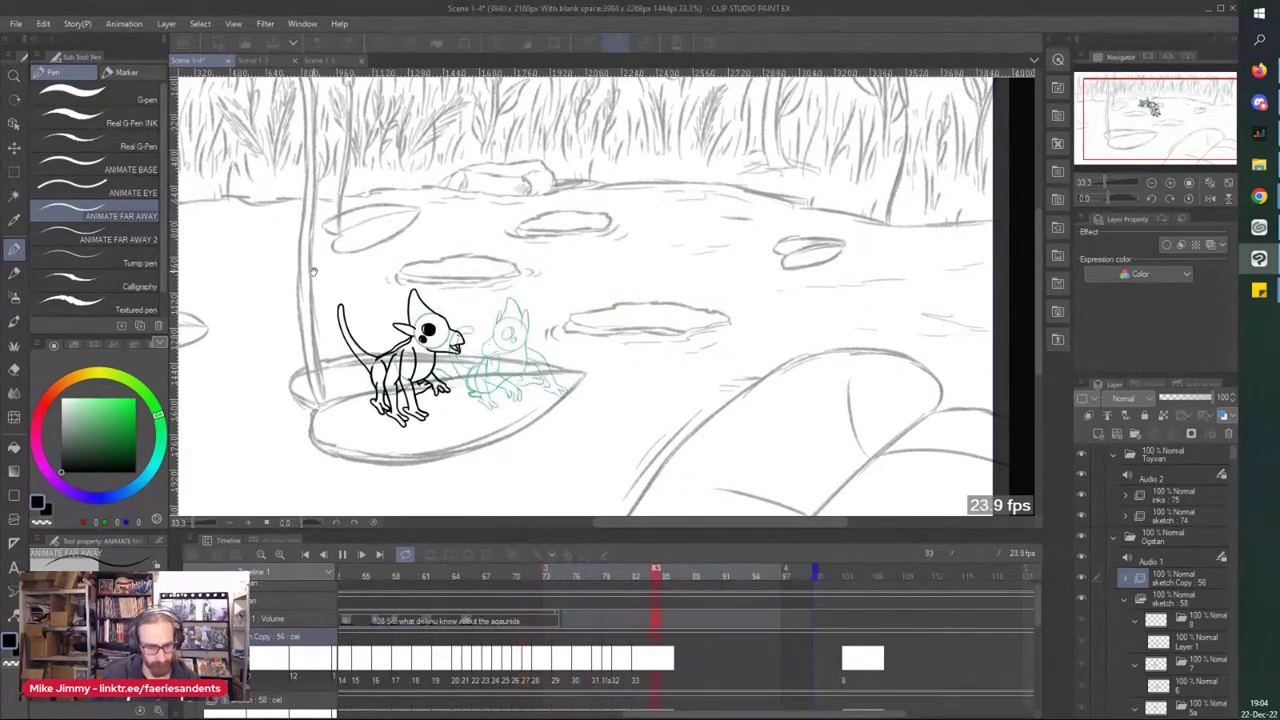
left_click(343, 556)
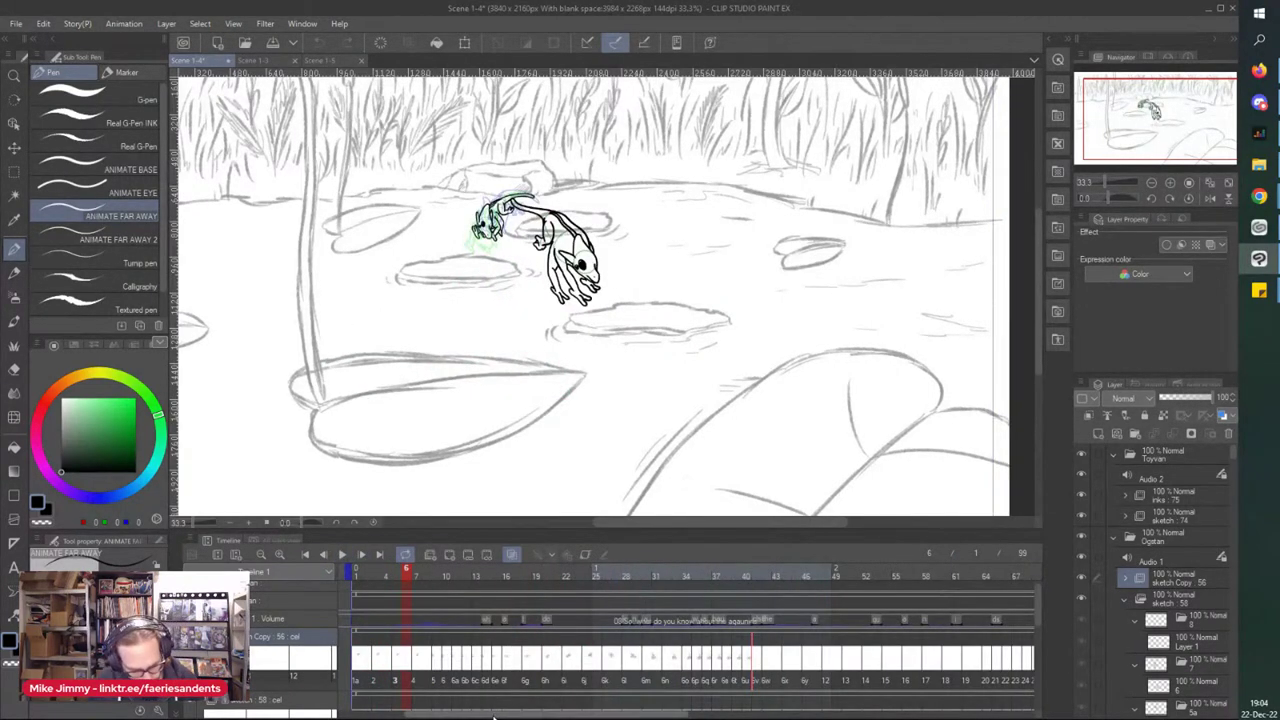
- Return to frame 41 and expand the sketch Copy animation folder, with the green sketch in close view
left_click_drag(498, 715, 578, 715)
left_click(556, 660)
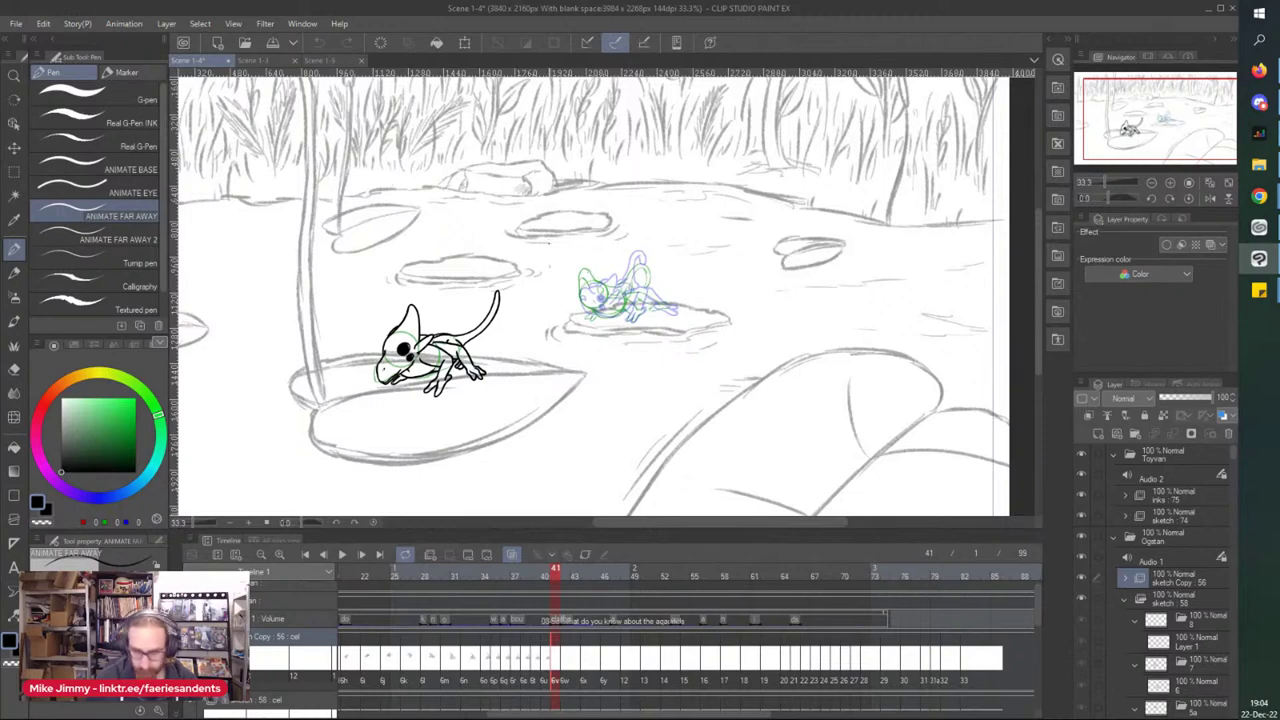
scroll(600, 285, "up", 8)
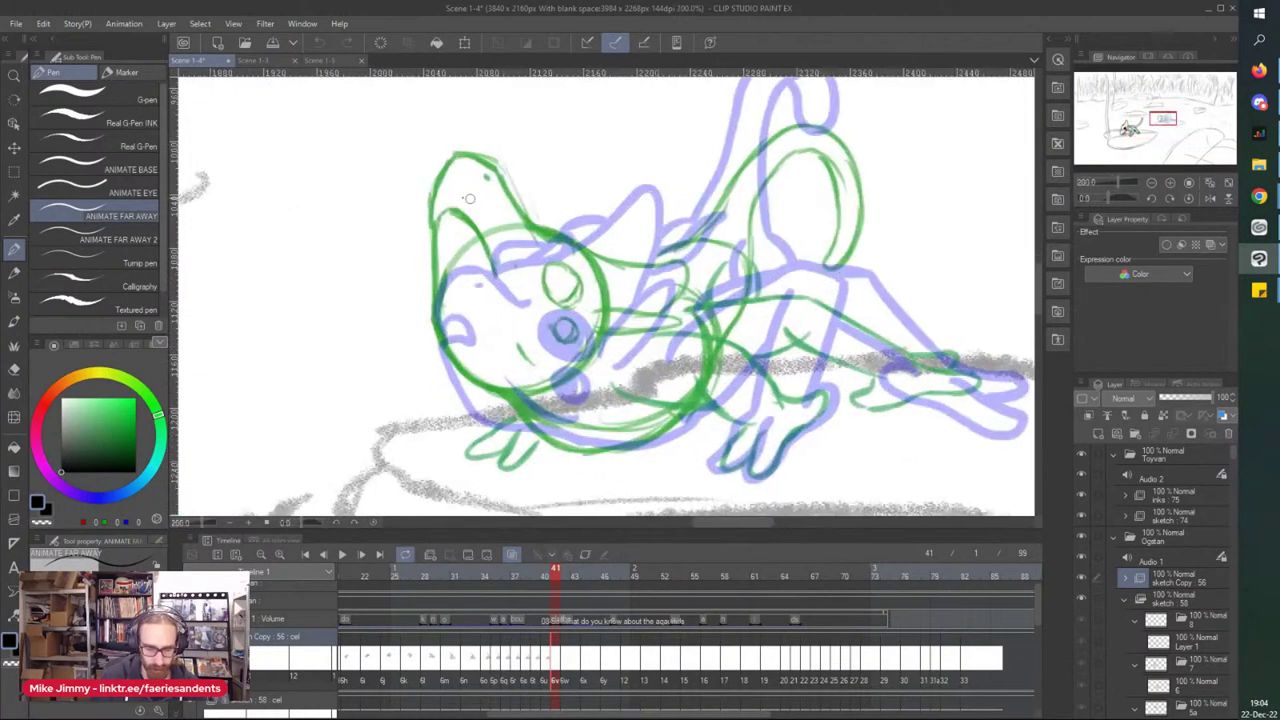
left_click(1125, 578)
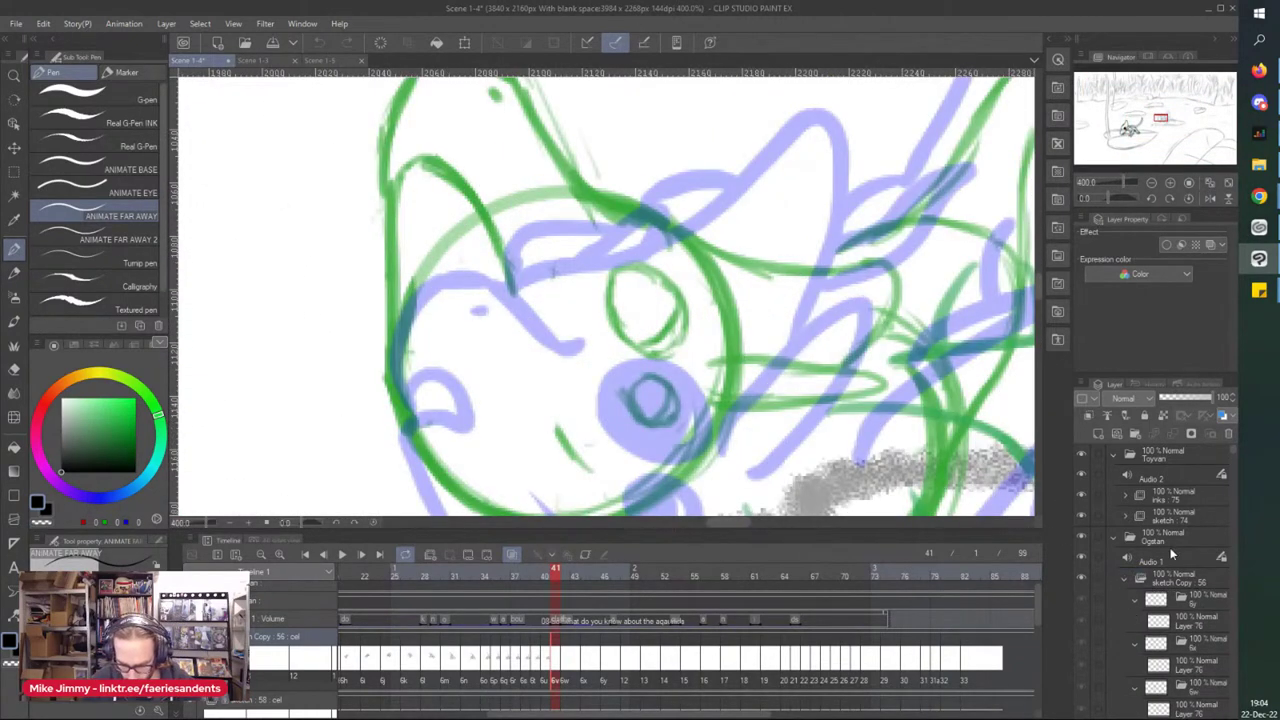
- Ink both eyes of the green sketched character as solid black ovals with crescent highlights in their lower corners
scroll(628, 318, "up", 3)
mouse_move(588, 258)
left_mouse_down()
mouse_move(600, 380)
mouse_move(720, 240)
mouse_move(575, 287)
left_mouse_up()
mouse_move(715, 269)
left_mouse_down()
mouse_move(684, 340)
mouse_move(643, 365)
mouse_move(662, 301)
mouse_move(684, 279)
mouse_move(625, 240)
mouse_move(646, 294)
left_mouse_up()
scroll(600, 297, "down", 4)
scroll(500, 244, "up", 4)
mouse_move(597, 257)
left_mouse_down()
mouse_move(601, 291)
mouse_move(669, 337)
mouse_move(699, 260)
mouse_move(629, 226)
mouse_move(616, 256)
mouse_move(657, 231)
mouse_move(640, 307)
mouse_move(634, 237)
left_mouse_up()
scroll(576, 190, "down", 2)
scroll(578, 190, "up", 4)
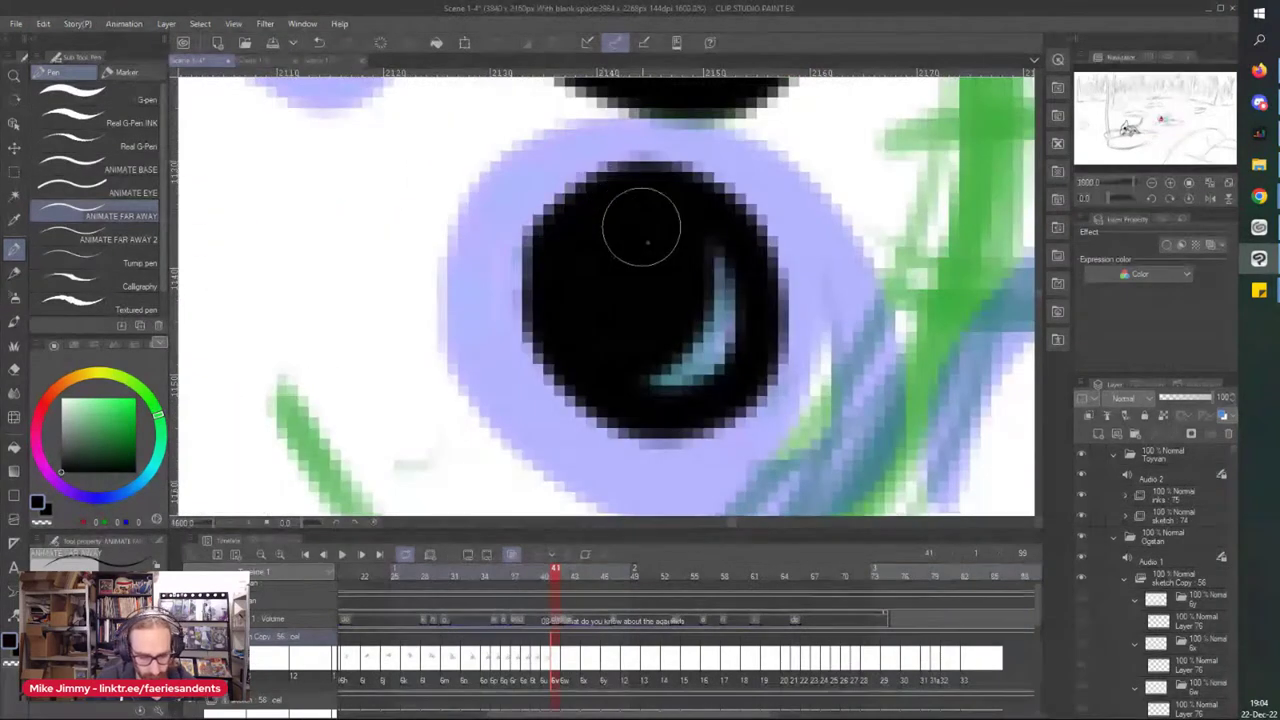
scroll(600, 243, "down", 4)
scroll(511, 153, "down", 4)
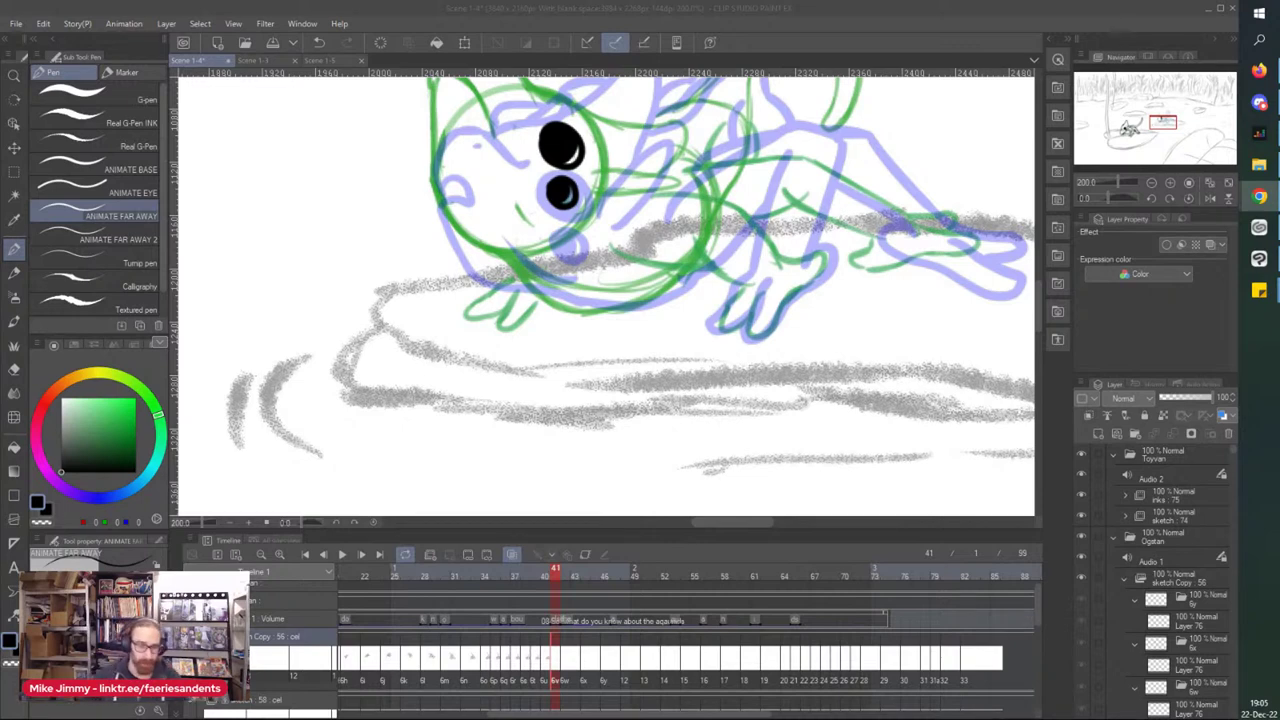
- Ink the short mouth line, the front edge of the face and the long curve under the body in black
left_click(805, 18)
left_click_drag(535, 221, 510, 203)
scroll(455, 172, "down", 1)
mouse_move(389, 92)
left_mouse_down()
mouse_move(405, 140)
mouse_move(465, 176)
mouse_move(463, 336)
mouse_move(478, 400)
mouse_move(608, 494)
mouse_move(700, 474)
mouse_move(725, 450)
left_mouse_up()
scroll(423, 176, "up", 3)
scroll(478, 398, "down", 2)
scroll(480, 265, "down", 1)
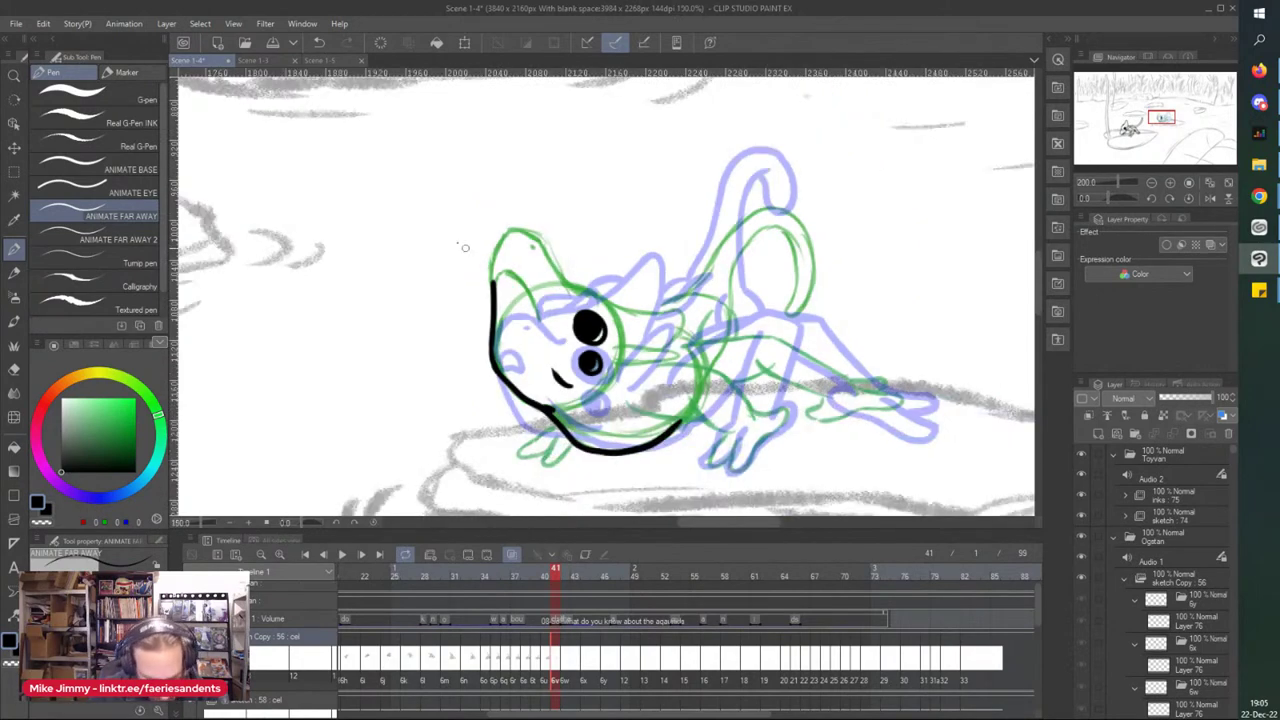
- Ink the two peaked outlines at the top of the head and add a small dot near the taller tip
scroll(490, 268, "up", 3)
mouse_move(480, 262)
left_mouse_down()
mouse_move(484, 240)
mouse_move(598, 358)
left_mouse_up()
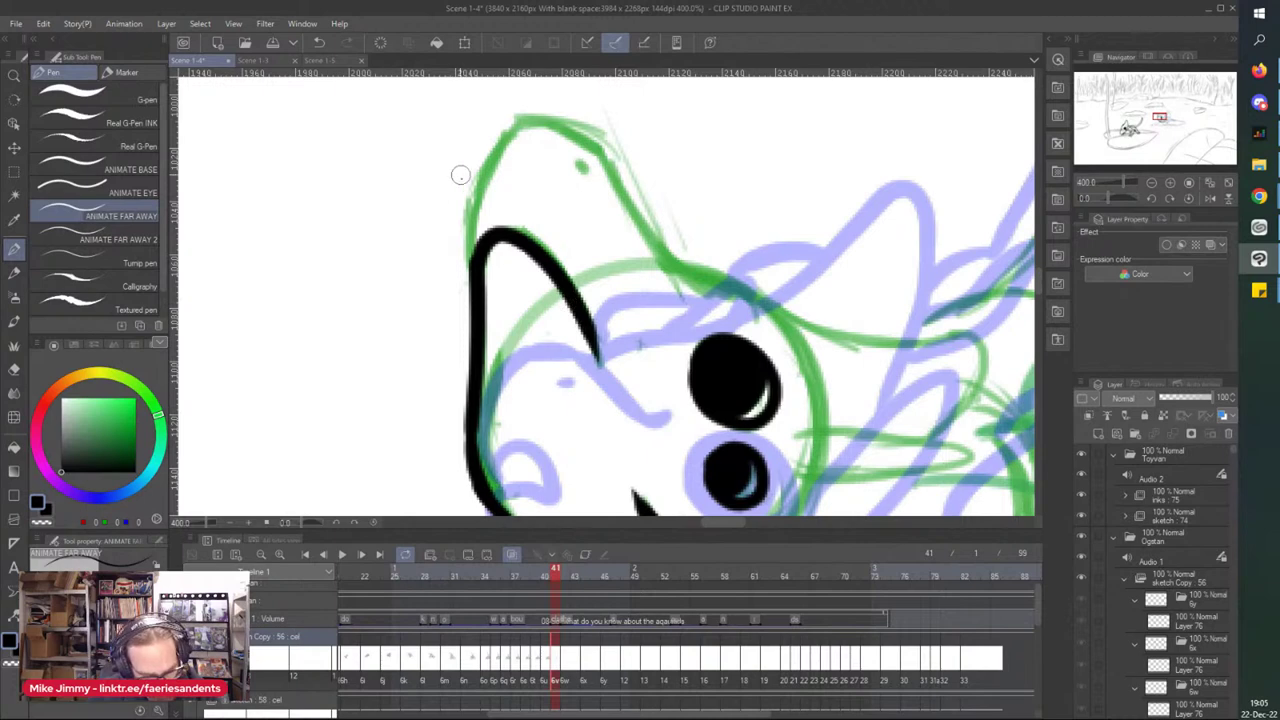
left_click_drag(470, 203, 470, 278)
mouse_move(467, 212)
left_mouse_down()
mouse_move(533, 119)
mouse_move(600, 165)
mouse_move(665, 259)
mouse_move(806, 331)
left_mouse_up()
left_click(581, 165)
scroll(700, 243, "down", 2)
scroll(880, 440, "up", 2)
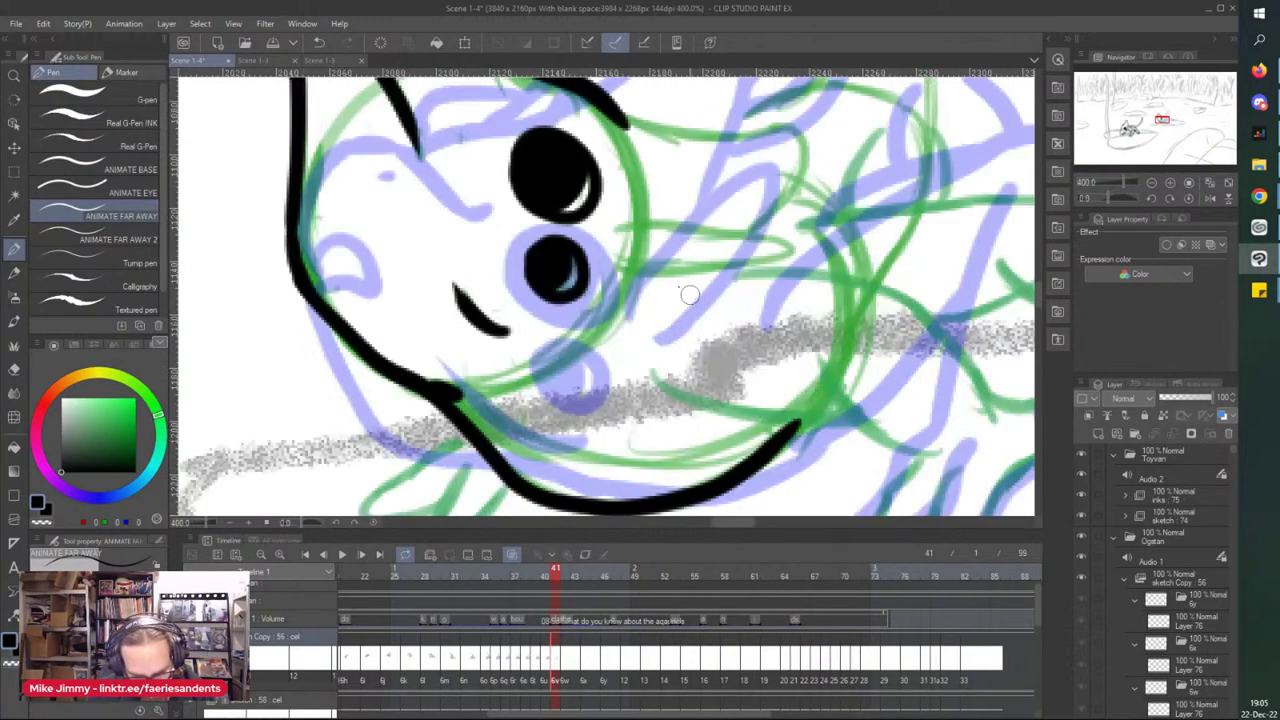
- Ink the two pointed lobes extending behind the eyes, undoing strokes that miss the sketch
mouse_move(623, 234)
left_mouse_down()
mouse_move(650, 218)
mouse_move(805, 285)
mouse_move(609, 246)
mouse_move(662, 252)
mouse_move(762, 322)
mouse_move(674, 254)
mouse_move(700, 238)
mouse_move(798, 285)
mouse_move(612, 272)
left_mouse_up()
key("ctrl+z")
key("ctrl+z")
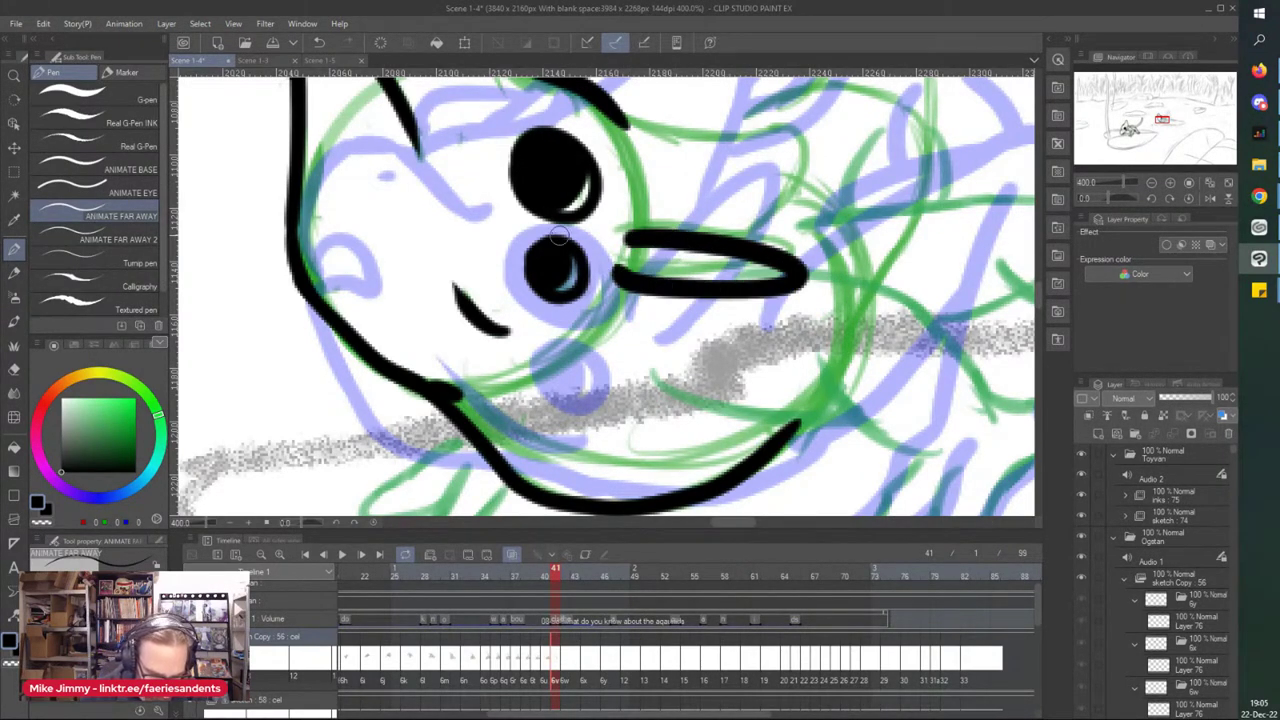
mouse_move(604, 106)
left_mouse_down()
mouse_move(793, 131)
mouse_move(764, 203)
mouse_move(625, 195)
left_mouse_up()
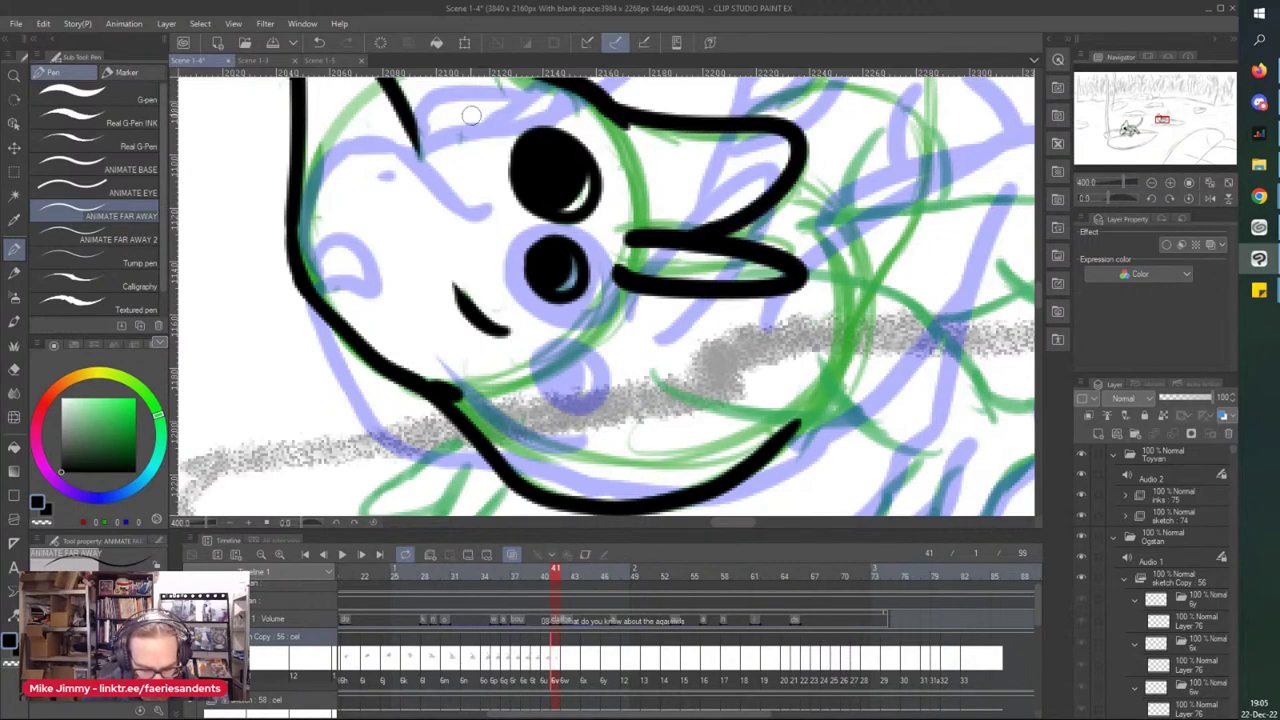
- Ink the chest line and the outline of the near front limb resting on the stone
scroll(468, 116, "down", 2)
scroll(566, 204, "up", 2)
mouse_move(735, 318)
left_mouse_down()
mouse_move(634, 323)
mouse_move(538, 270)
left_mouse_up()
left_click_drag(706, 270, 850, 367)
mouse_move(690, 180)
left_mouse_down()
mouse_move(763, 198)
mouse_move(893, 308)
left_mouse_up()
scroll(783, 300, "down", 2)
mouse_move(815, 289)
left_mouse_down()
mouse_move(764, 360)
mouse_move(782, 385)
mouse_move(860, 299)
mouse_move(822, 381)
mouse_move(867, 385)
mouse_move(916, 311)
mouse_move(967, 271)
mouse_move(971, 233)
mouse_move(892, 237)
left_mouse_up()
- Ink the fingers of the character's front hands over the green sketch
scroll(850, 130, "down", 4)
left_click_drag(698, 145, 679, 165)
scroll(679, 175, "up", 4)
mouse_move(745, 226)
left_mouse_down()
mouse_move(697, 296)
mouse_move(770, 250)
left_mouse_up()
mouse_move(726, 204)
left_mouse_down()
mouse_move(672, 246)
mouse_move(708, 272)
mouse_move(722, 256)
left_mouse_up()
scroll(724, 205, "down", 3)
left_click_drag(788, 165, 766, 184)
scroll(765, 183, "down", 5)
scroll(732, 146, "up", 6)
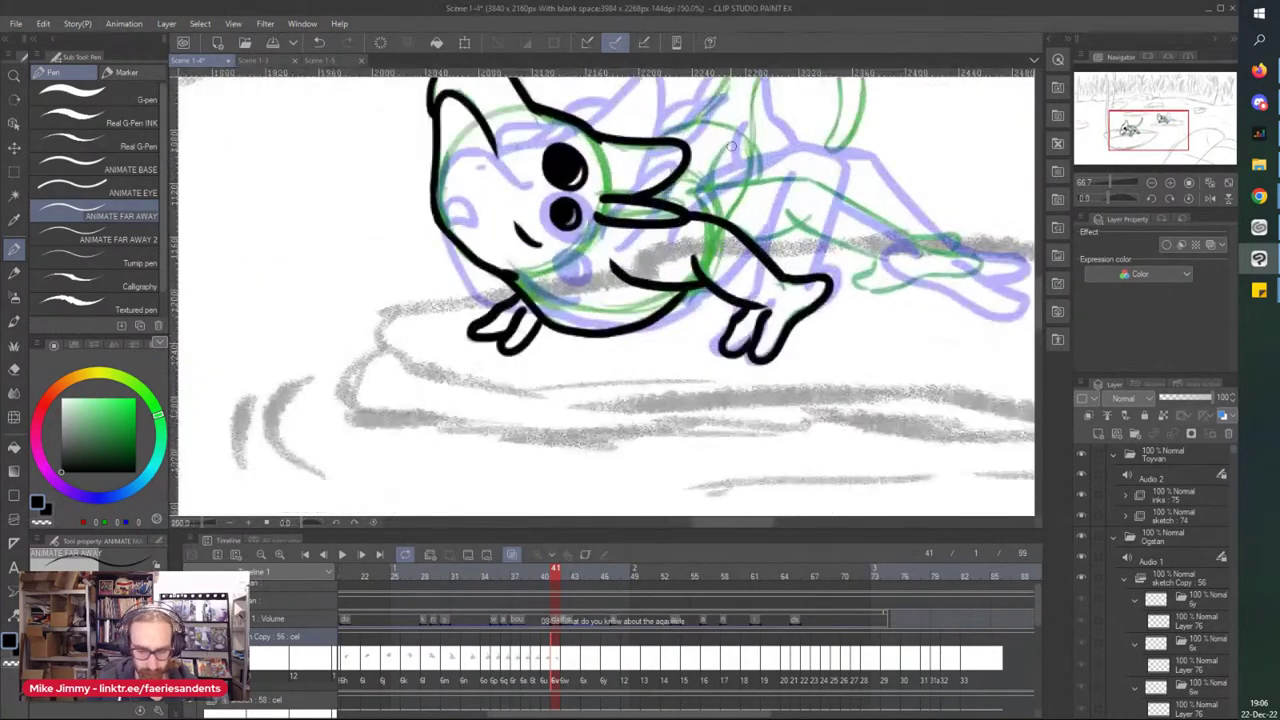
- Ink the underside of the stretched hind leg and its foot, following the sketch
scroll(732, 146, "up", 5)
left_click_drag(862, 300, 737, 316)
scroll(831, 315, "up", 2)
mouse_move(924, 355)
left_mouse_down()
mouse_move(733, 283)
mouse_move(715, 258)
left_mouse_up()
left_click_drag(748, 193, 513, 219)
scroll(660, 258, "down", 2)
scroll(752, 293, "up", 2)
mouse_move(752, 293)
left_mouse_down()
mouse_move(743, 262)
mouse_move(743, 283)
mouse_move(710, 311)
mouse_move(754, 332)
mouse_move(842, 302)
mouse_move(939, 292)
mouse_move(938, 257)
mouse_move(863, 250)
mouse_move(870, 224)
mouse_move(918, 242)
left_mouse_up()
- Complete the hind leg's line work and ink the short curves at the hip near the tail's base
scroll(722, 201, "down", 3)
scroll(714, 182, "up", 3)
left_click_drag(630, 147, 870, 266)
scroll(600, 135, "down", 4)
scroll(457, 103, "up", 4)
mouse_move(662, 174)
left_mouse_down()
mouse_move(622, 222)
mouse_move(628, 242)
left_mouse_up()
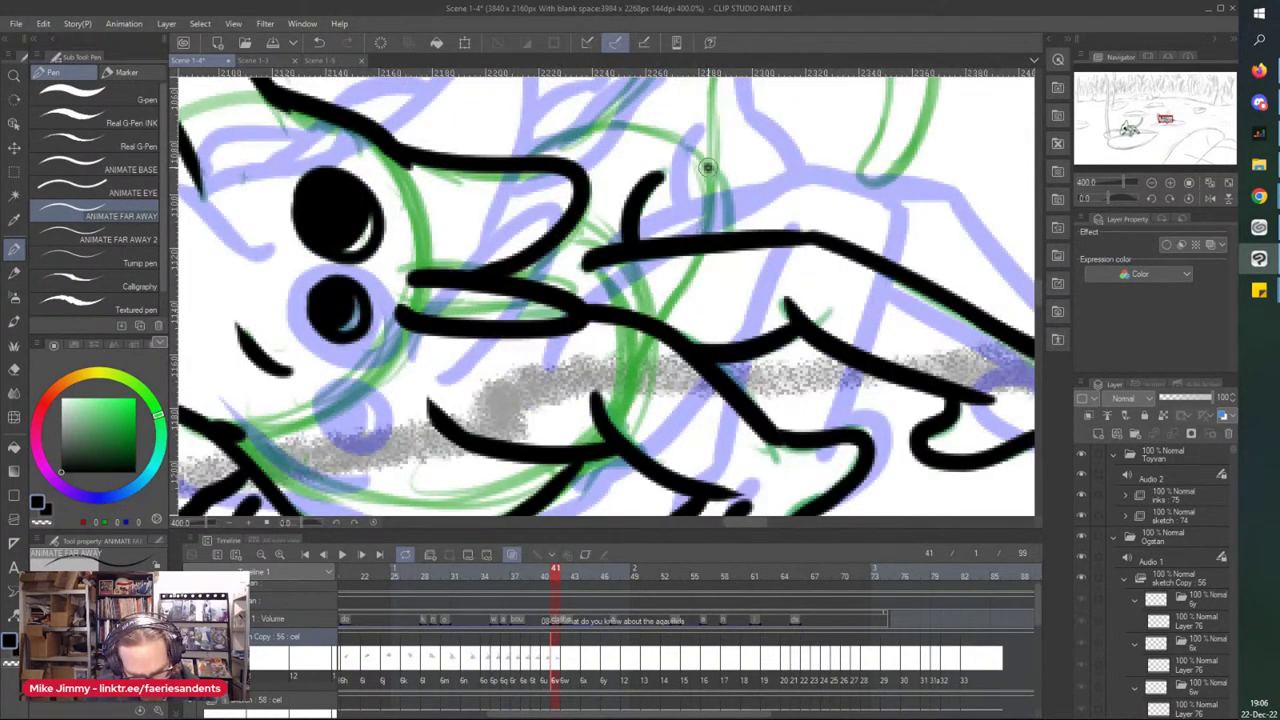
scroll(557, 154, "down", 4)
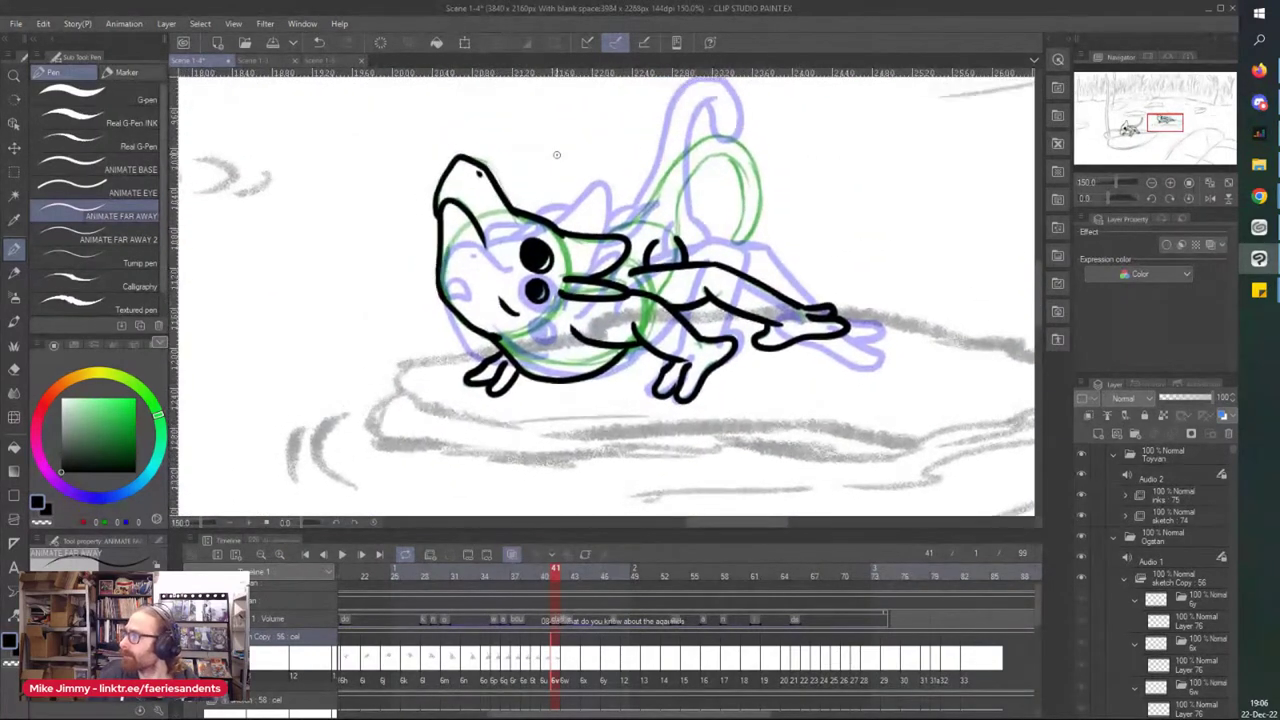
left_click_drag(557, 154, 569, 291)
scroll(572, 249, "up", 1)
scroll(572, 249, "down", 1)
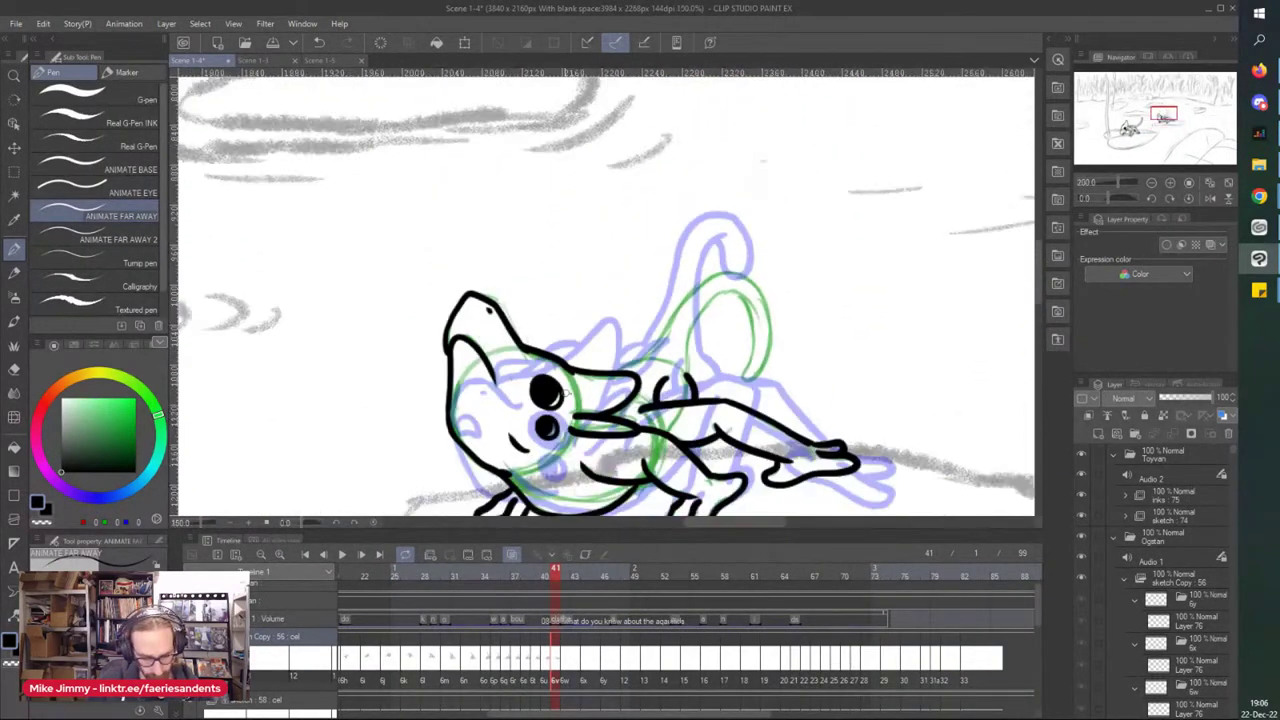
- Ink the short ridge line behind the upper ear and the inner and outer outline of the curled tail
scroll(572, 248, "up", 2)
mouse_move(765, 332)
left_mouse_down()
mouse_move(734, 345)
mouse_move(772, 336)
mouse_move(717, 373)
mouse_move(659, 356)
left_mouse_up()
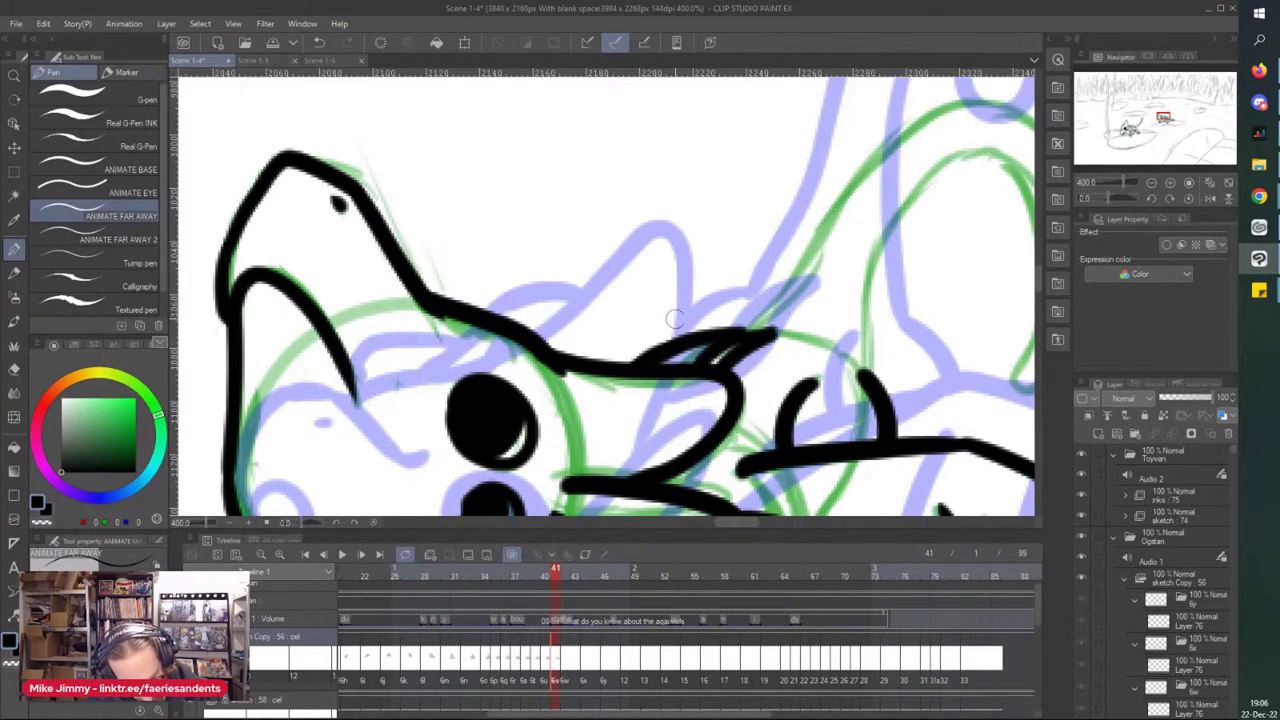
scroll(660, 350, "down", 2)
scroll(780, 300, "up", 2)
mouse_move(795, 268)
left_mouse_down()
mouse_move(767, 355)
mouse_move(770, 430)
left_mouse_up()
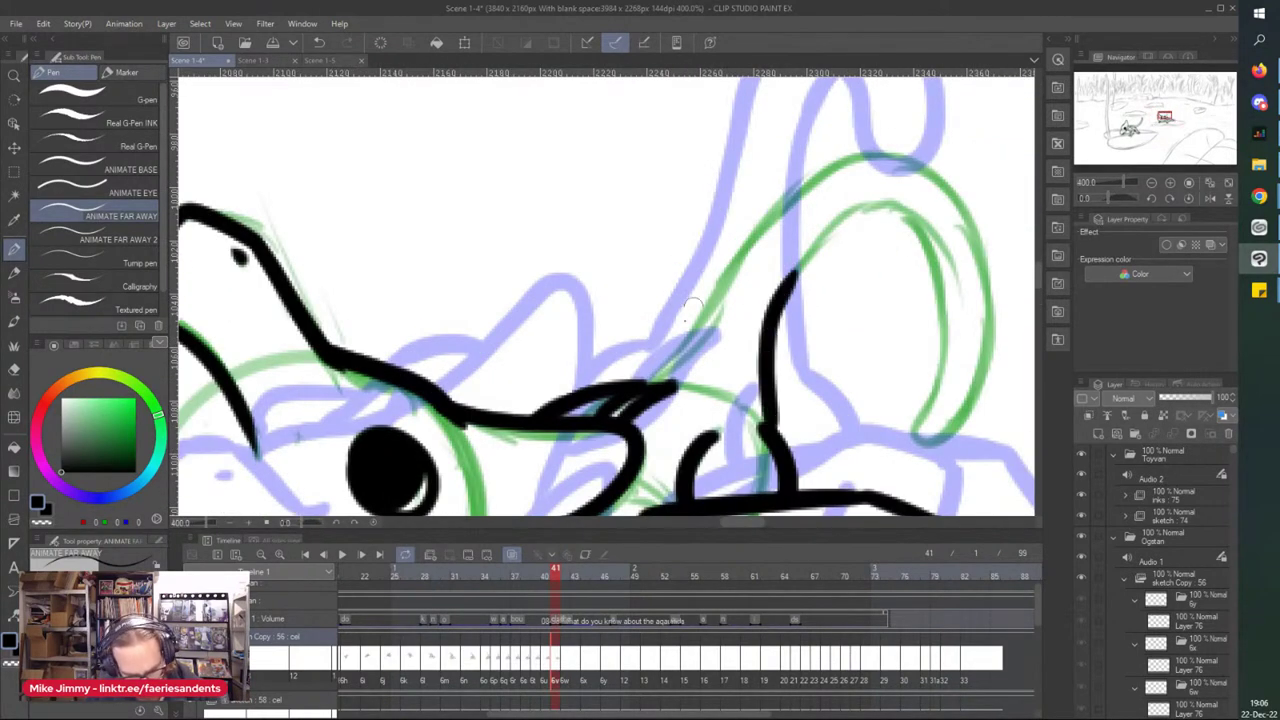
mouse_move(622, 390)
left_mouse_down()
mouse_move(752, 242)
mouse_move(928, 163)
mouse_move(972, 404)
mouse_move(938, 365)
mouse_move(865, 210)
mouse_move(782, 288)
left_mouse_up()
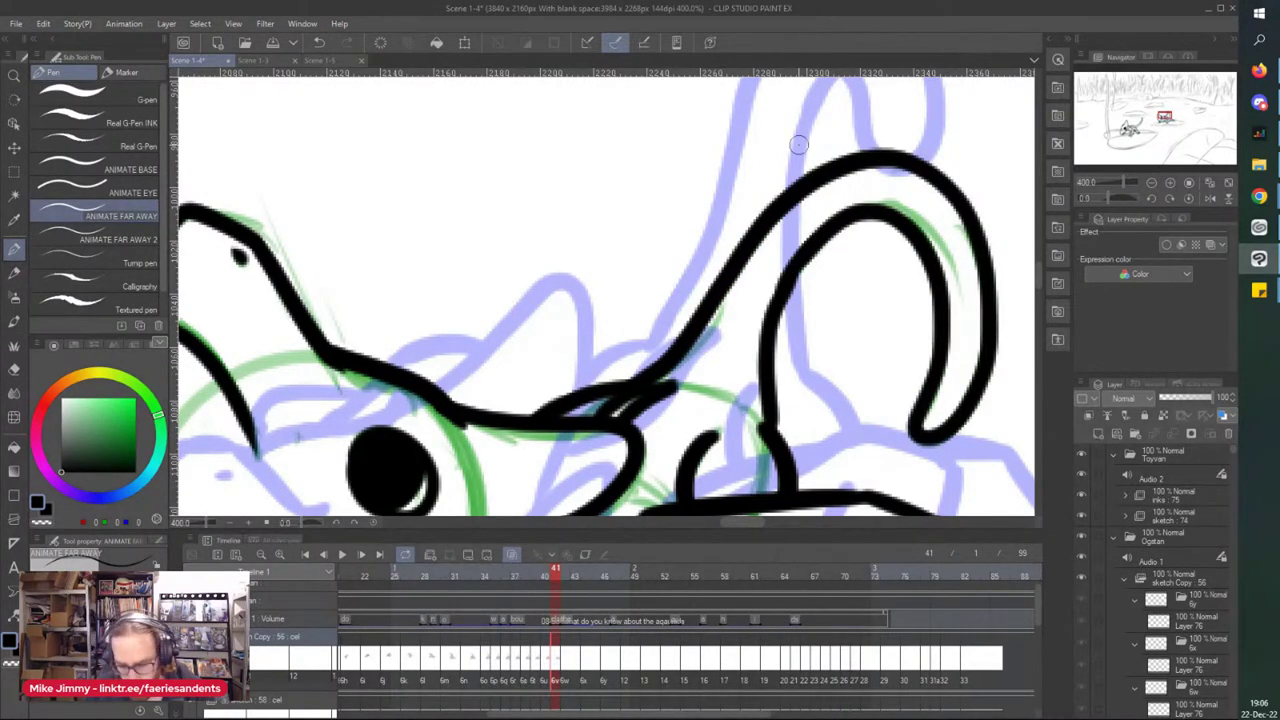
scroll(798, 145, "down", 2)
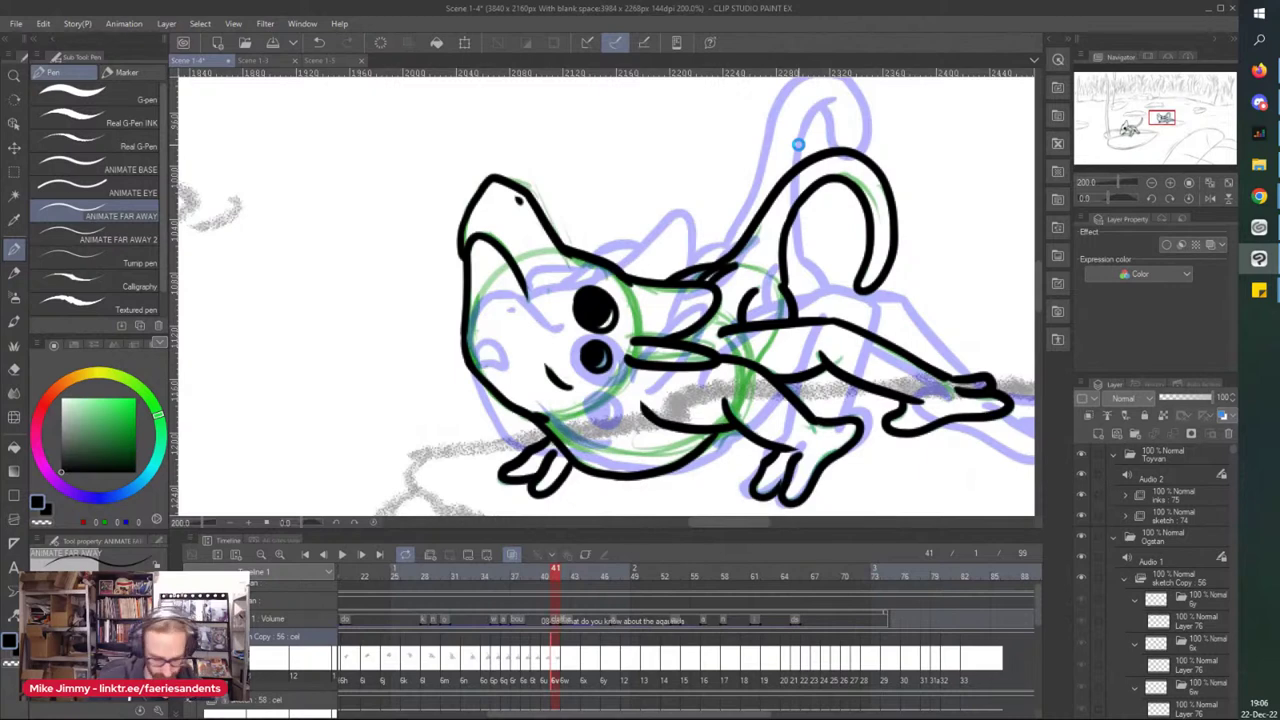
- Go to frame 42, select Layer 76 in its 6w folder, and ink the larger eye solid black with an open highlight
left_click(562, 662)
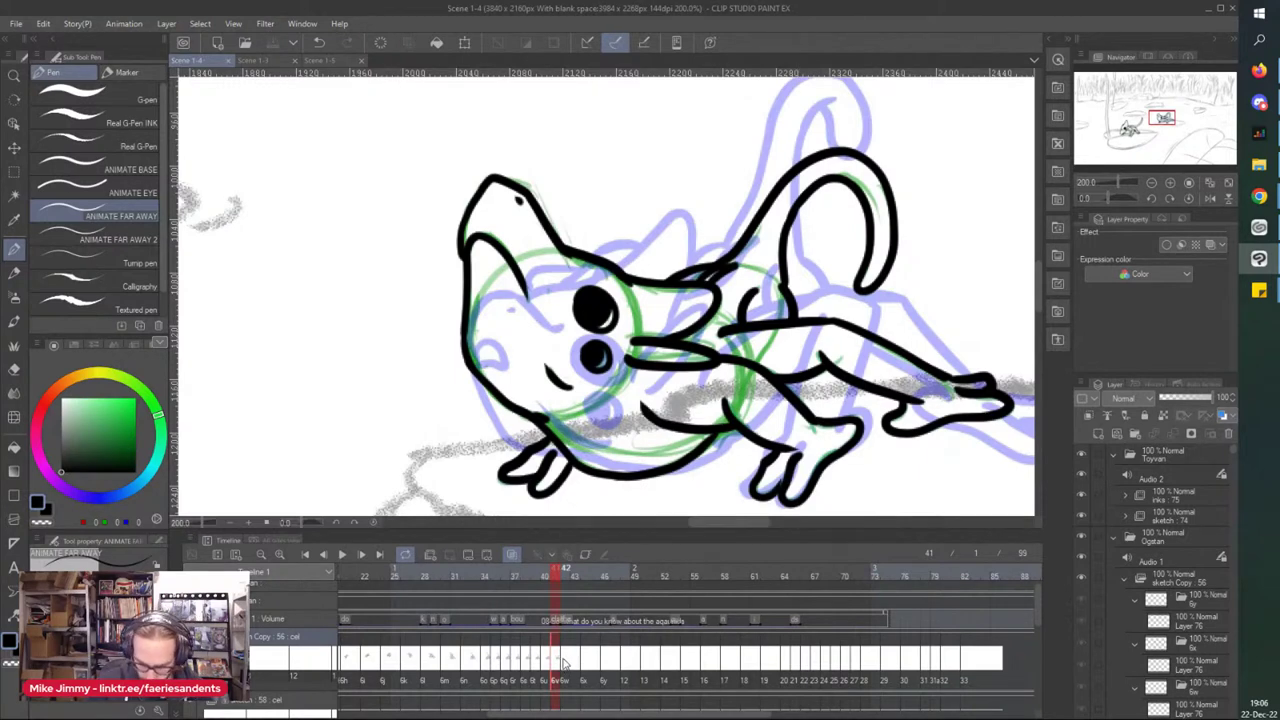
left_click(566, 669)
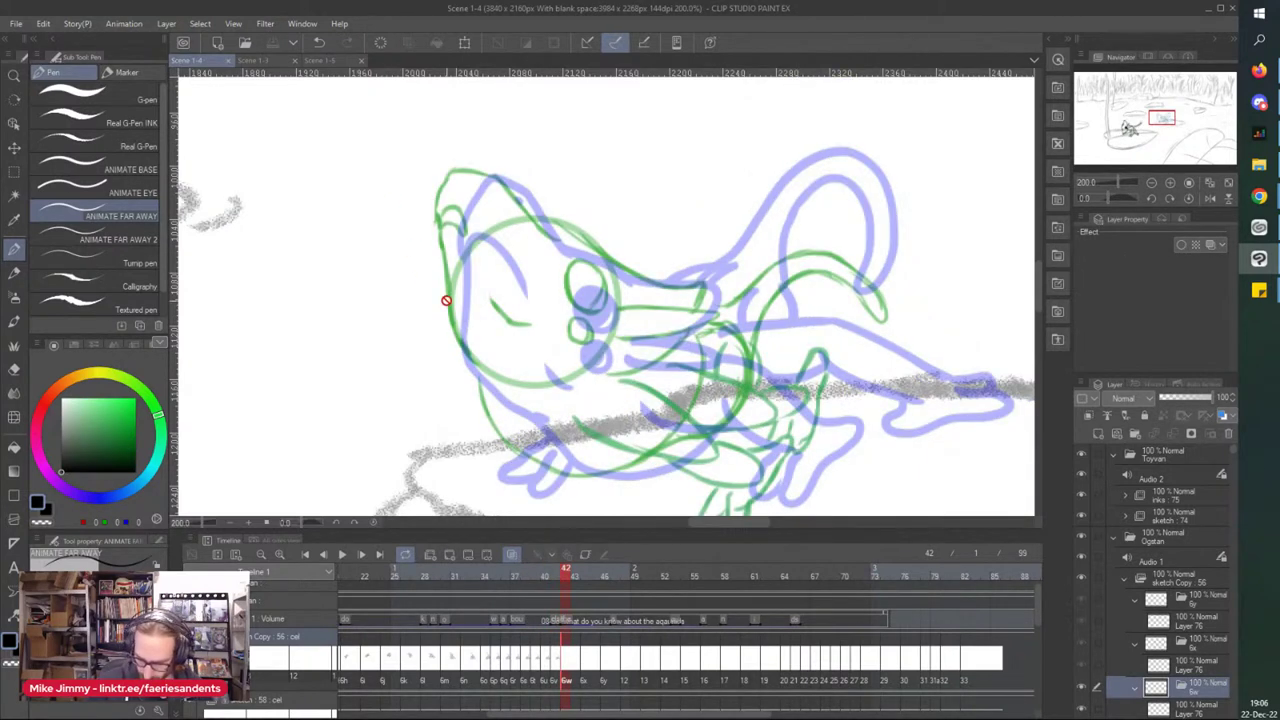
left_click(1170, 708)
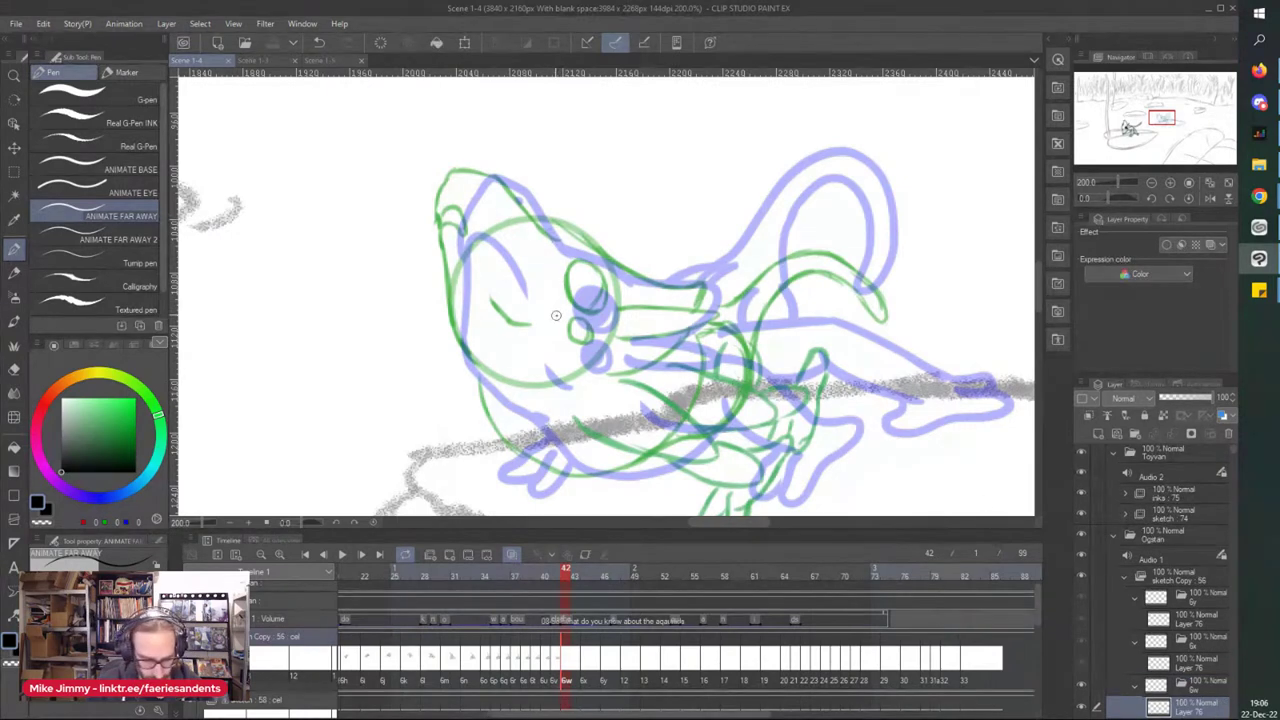
scroll(556, 315, "up", 5)
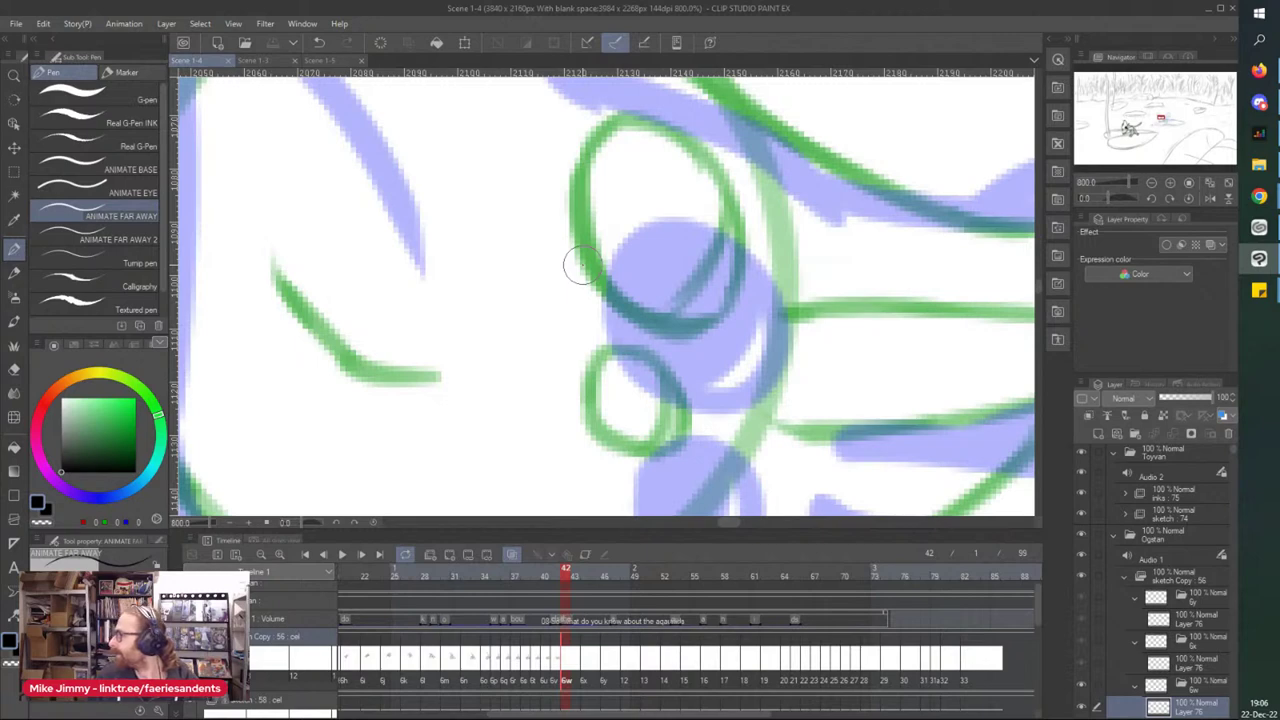
scroll(583, 265, "right", 1)
mouse_move(570, 224)
left_mouse_down()
mouse_move(586, 300)
mouse_move(670, 130)
mouse_move(591, 214)
left_mouse_up()
mouse_move(700, 181)
left_mouse_down()
mouse_move(625, 315)
mouse_move(640, 143)
mouse_move(591, 166)
mouse_move(605, 190)
mouse_move(603, 143)
mouse_move(623, 234)
mouse_move(646, 214)
mouse_move(655, 265)
left_mouse_up()
scroll(582, 288, "down", 3)
- Ink the smaller eye in black with a highlight and the short curved mark on the face
scroll(582, 288, "up", 3)
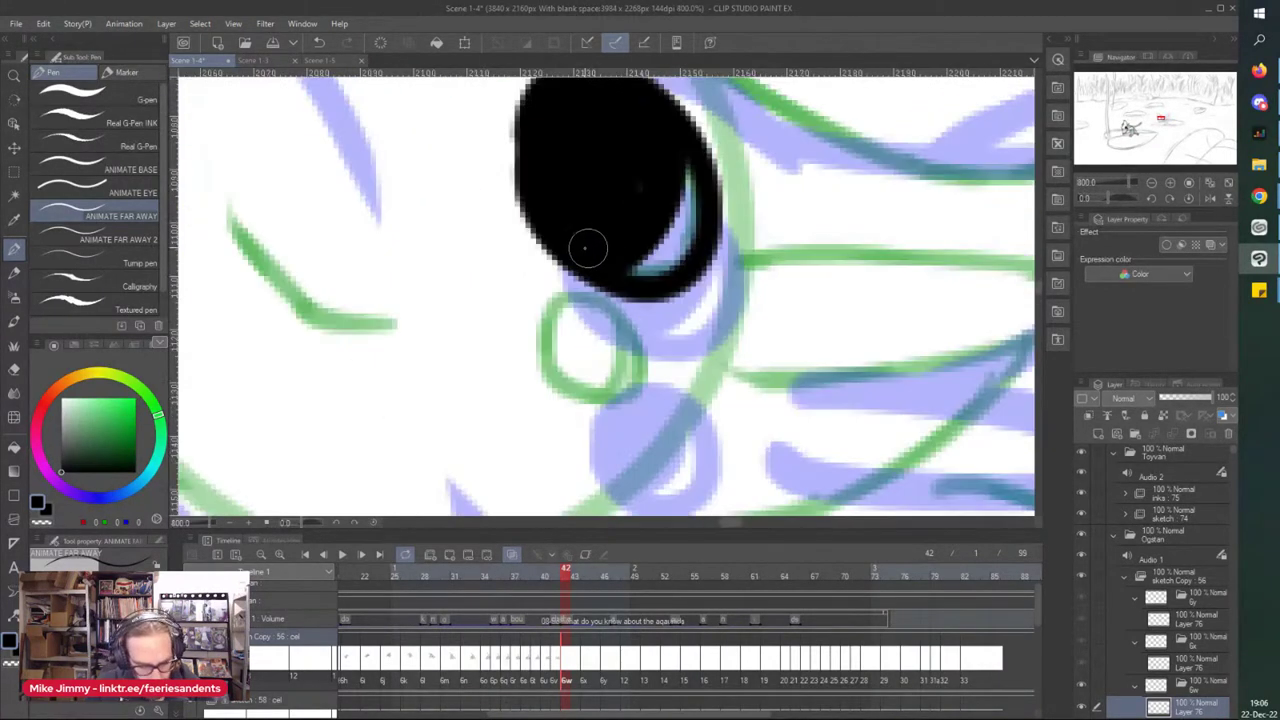
mouse_move(534, 354)
left_mouse_down()
mouse_move(573, 408)
mouse_move(627, 358)
mouse_move(547, 319)
mouse_move(540, 355)
mouse_move(583, 314)
mouse_move(557, 349)
left_mouse_up()
scroll(423, 150, "down", 6)
scroll(420, 153, "up", 3)
left_click_drag(414, 200, 460, 228)
scroll(414, 206, "down", 4)
- Ink the front of the face, the small mouth opening, the rounded snout and the nostril dot over the green sketch
scroll(324, 101, "up", 3)
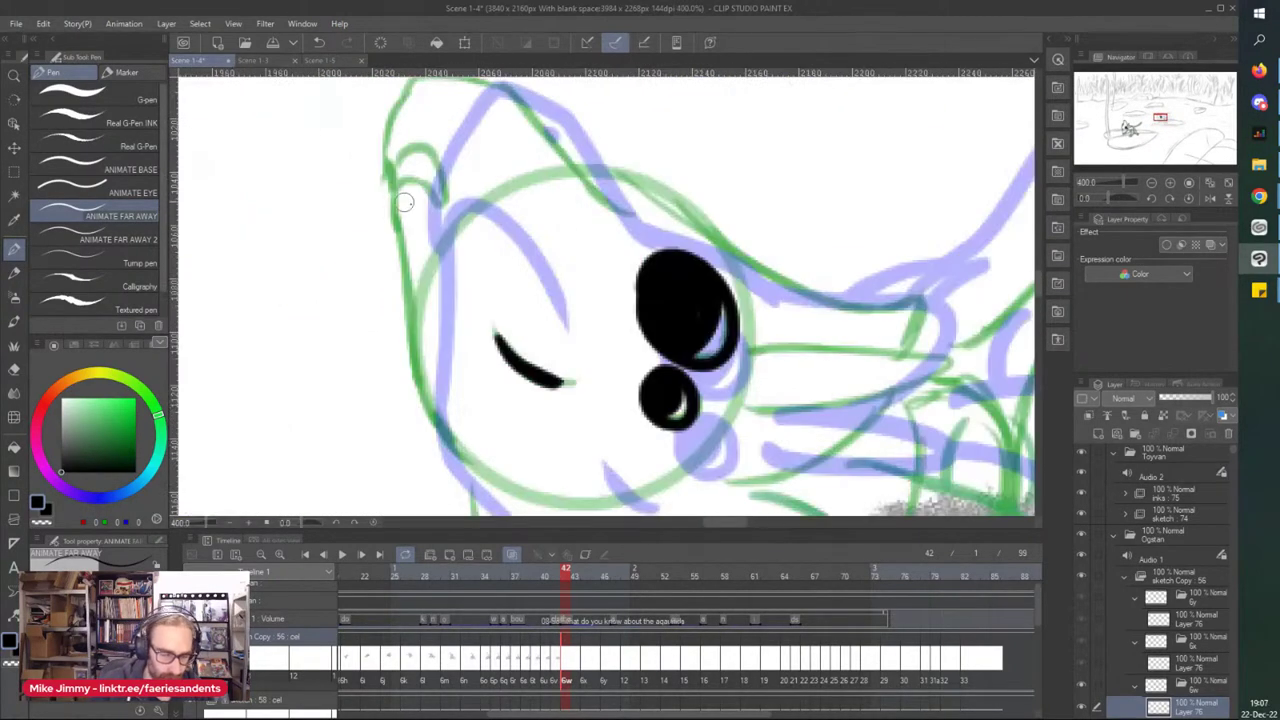
mouse_move(391, 169)
left_mouse_down()
mouse_move(408, 152)
mouse_move(445, 200)
mouse_move(394, 197)
mouse_move(395, 184)
mouse_move(398, 300)
mouse_move(440, 430)
left_mouse_up()
scroll(385, 325, "down", 2)
scroll(435, 245, "up", 2)
mouse_move(333, 255)
left_mouse_down()
mouse_move(390, 155)
mouse_move(447, 174)
mouse_move(588, 308)
left_mouse_up()
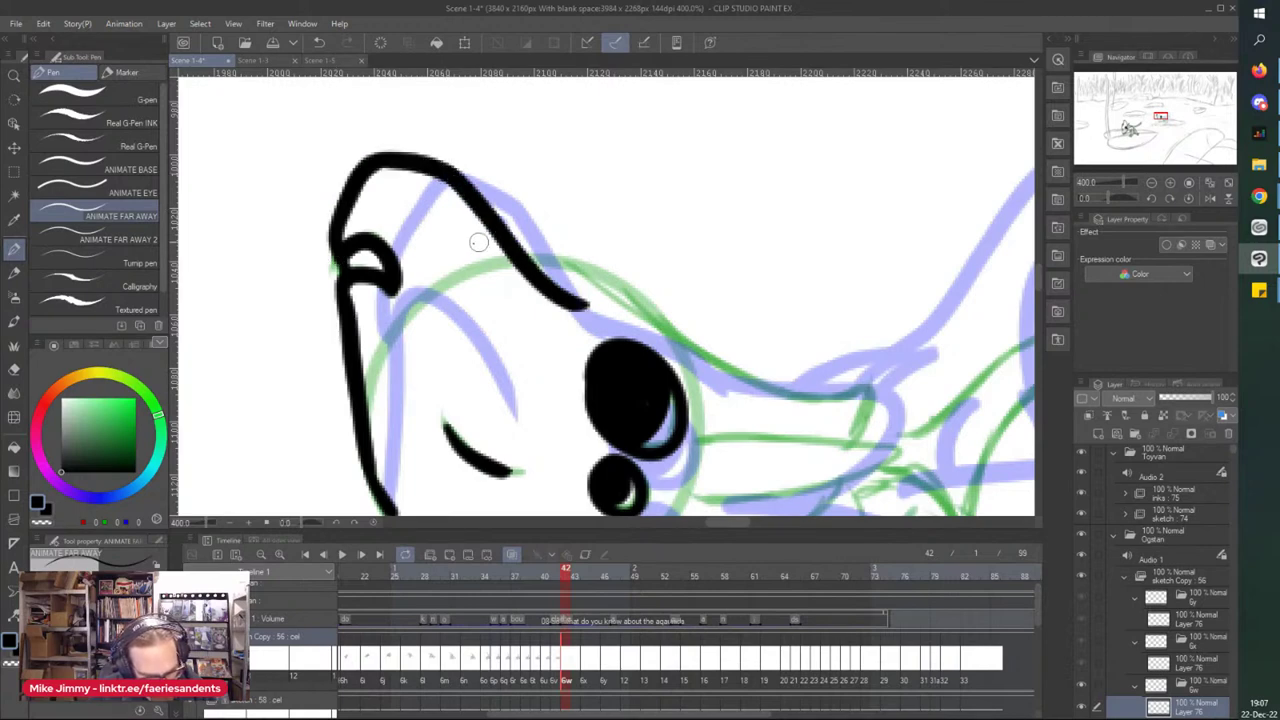
left_click(443, 198)
scroll(280, 95, "down", 2)
scroll(277, 137, "up", 2)
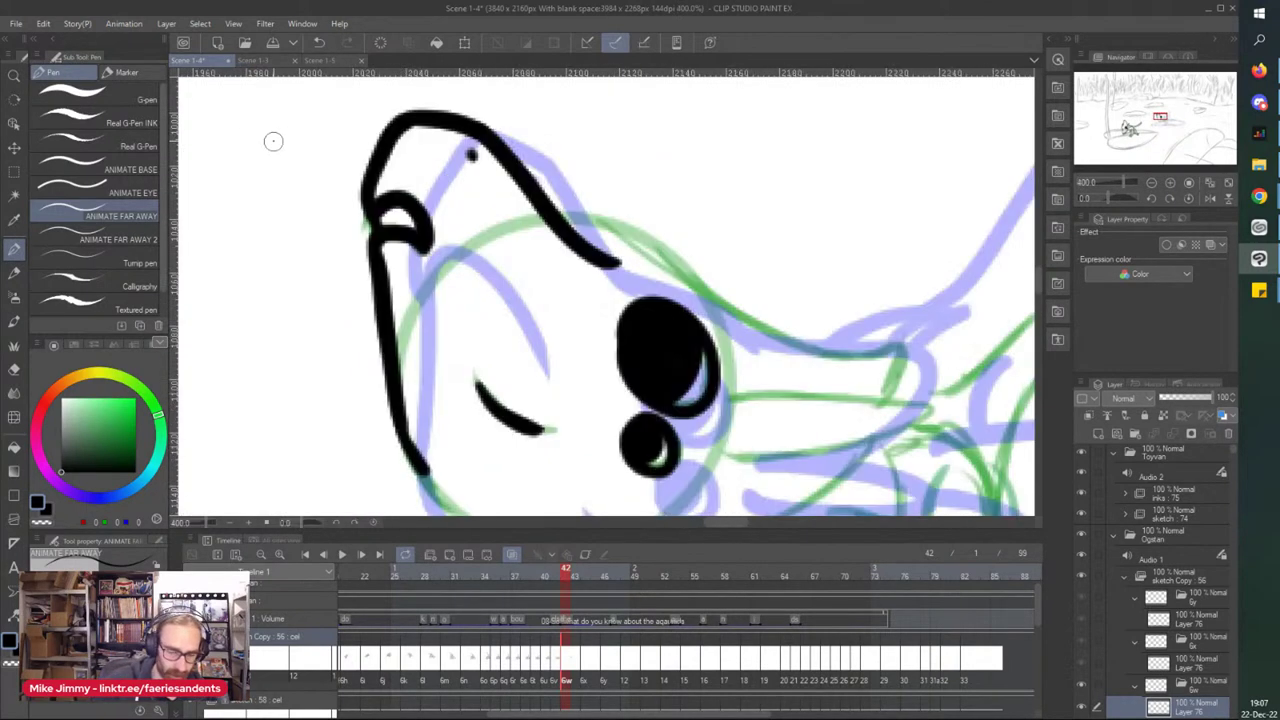
- Ink the top of the head, both swept-back ears and the short stroke beneath the lower ear
mouse_move(558, 220)
left_mouse_down()
mouse_move(693, 284)
mouse_move(665, 252)
mouse_move(693, 285)
mouse_move(900, 398)
left_mouse_up()
left_click_drag(830, 473, 750, 378)
mouse_move(654, 304)
left_mouse_down()
mouse_move(766, 297)
mouse_move(854, 320)
mouse_move(756, 359)
mouse_move(645, 362)
left_mouse_up()
scroll(497, 287, "down", 2)
scroll(540, 340, "up", 2)
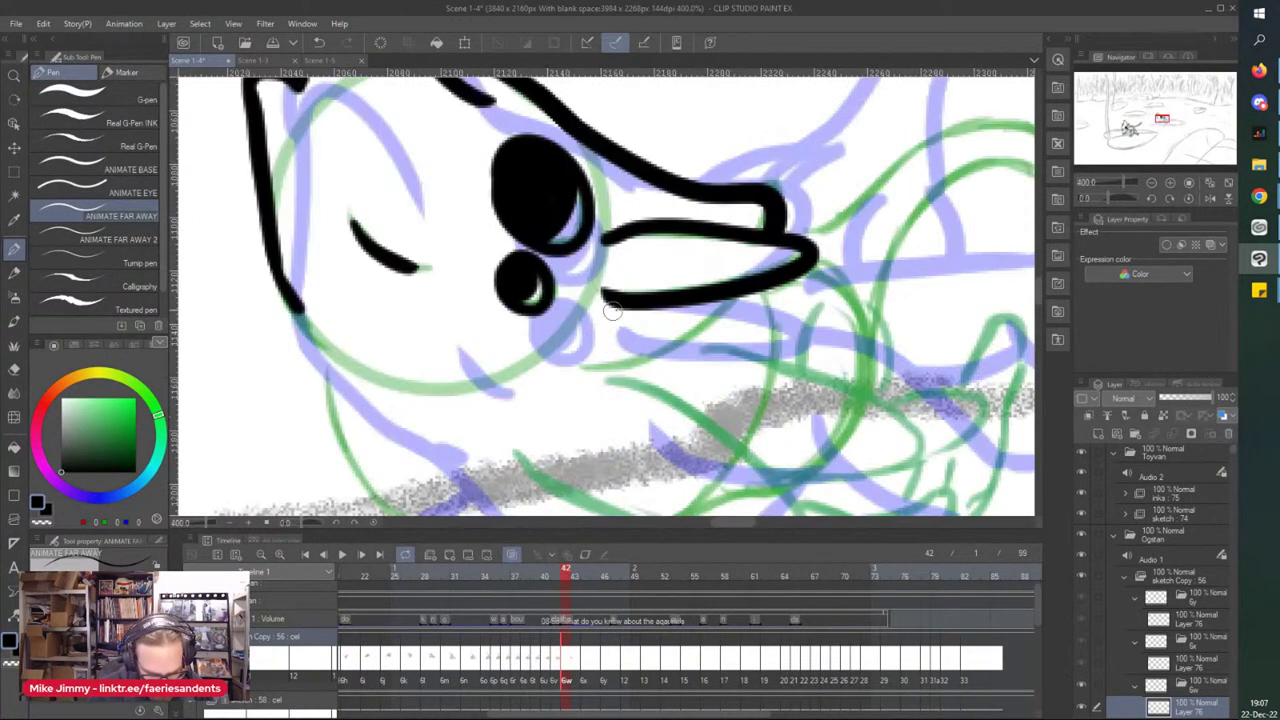
scroll(383, 377, "down", 2)
scroll(303, 360, "down", 2)
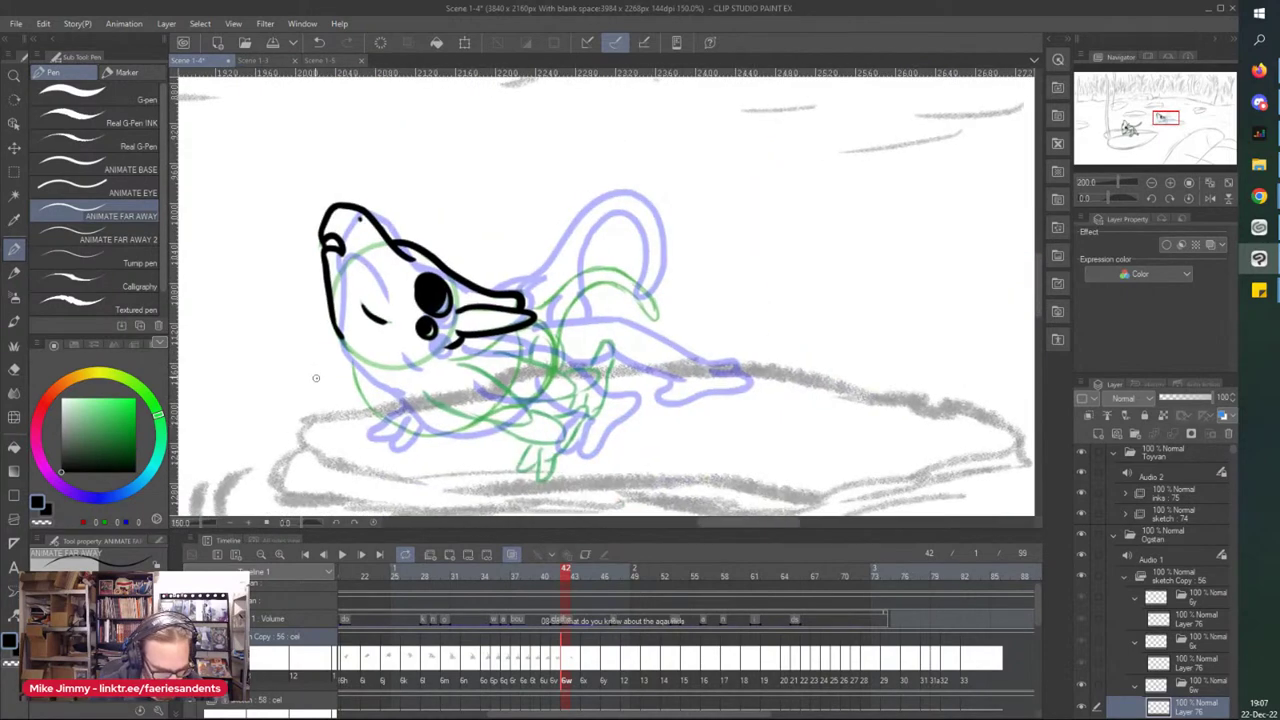
- Ink the lower jaw line and the curved outline of the chest and belly
scroll(370, 320, "up", 4)
mouse_move(367, 262)
left_mouse_down()
mouse_move(397, 313)
mouse_move(455, 333)
left_mouse_up()
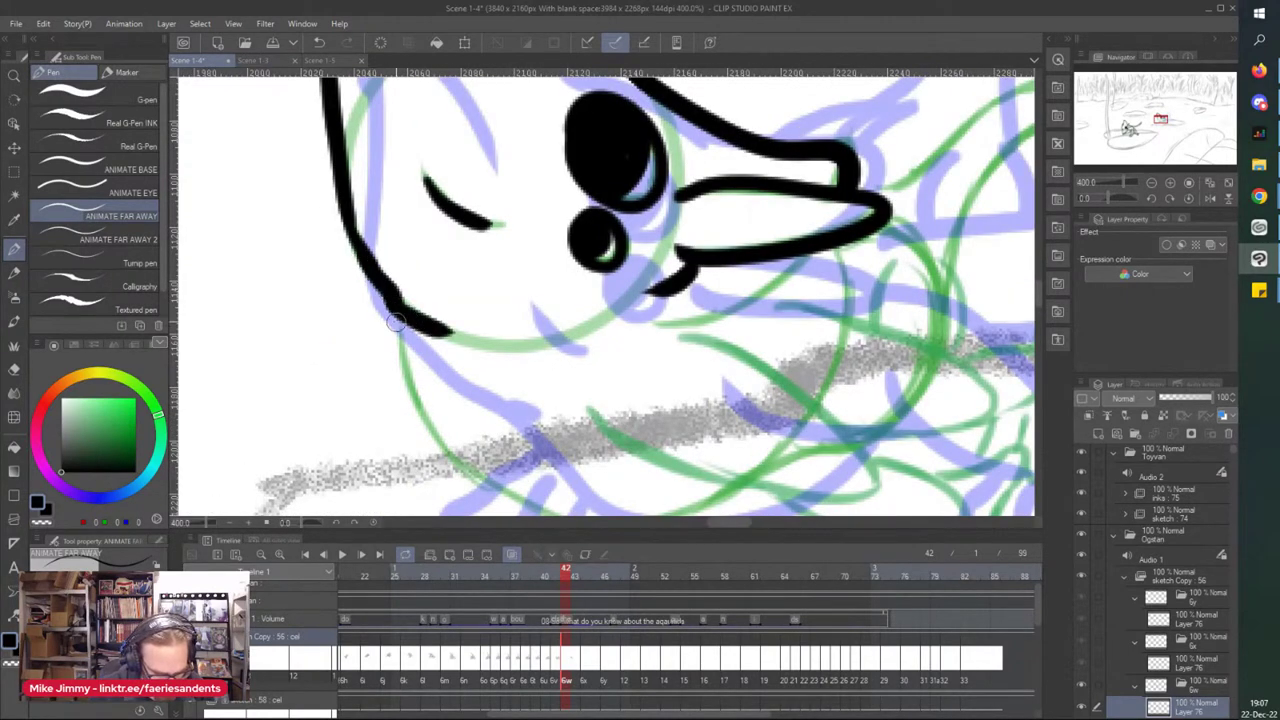
scroll(397, 323, "down", 2)
scroll(398, 248, "up", 2)
mouse_move(397, 248)
left_mouse_down()
mouse_move(480, 400)
mouse_move(697, 425)
left_mouse_up()
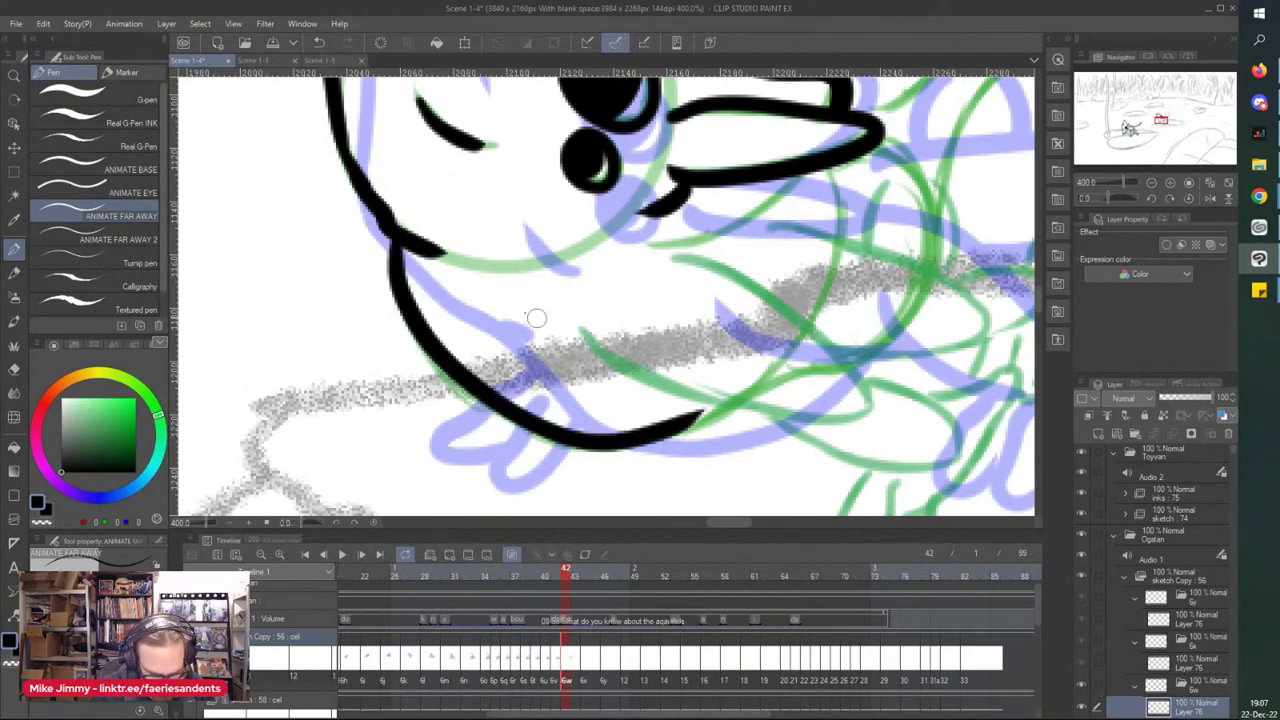
- Ink the upper and lower outlines of the near front limb, following the green sketch
scroll(600, 380, "down", 3)
scroll(533, 312, "up", 1)
mouse_move(540, 315)
left_mouse_down()
mouse_move(452, 284)
mouse_move(440, 265)
left_mouse_up()
scroll(497, 330, "up", 2)
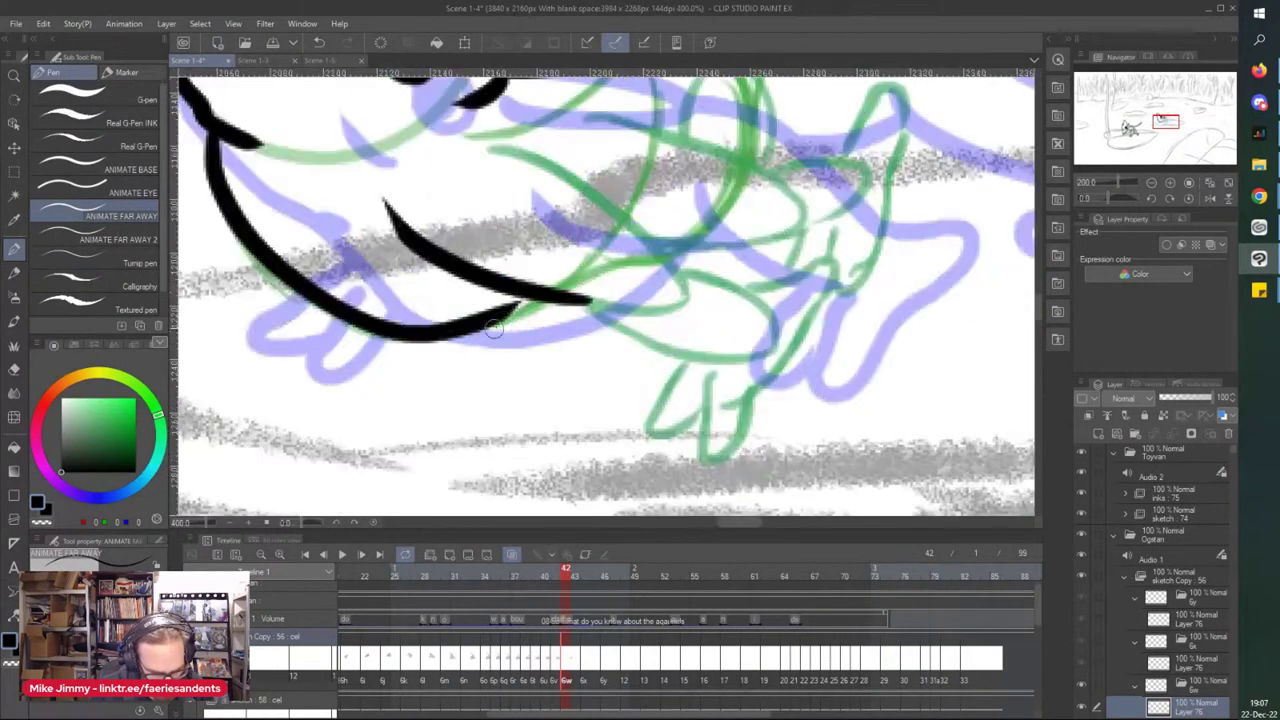
mouse_move(506, 164)
left_mouse_down()
mouse_move(628, 220)
mouse_move(690, 282)
left_mouse_up()
scroll(690, 282, "down", 2)
scroll(530, 283, "up", 2)
left_click_drag(510, 280, 668, 340)
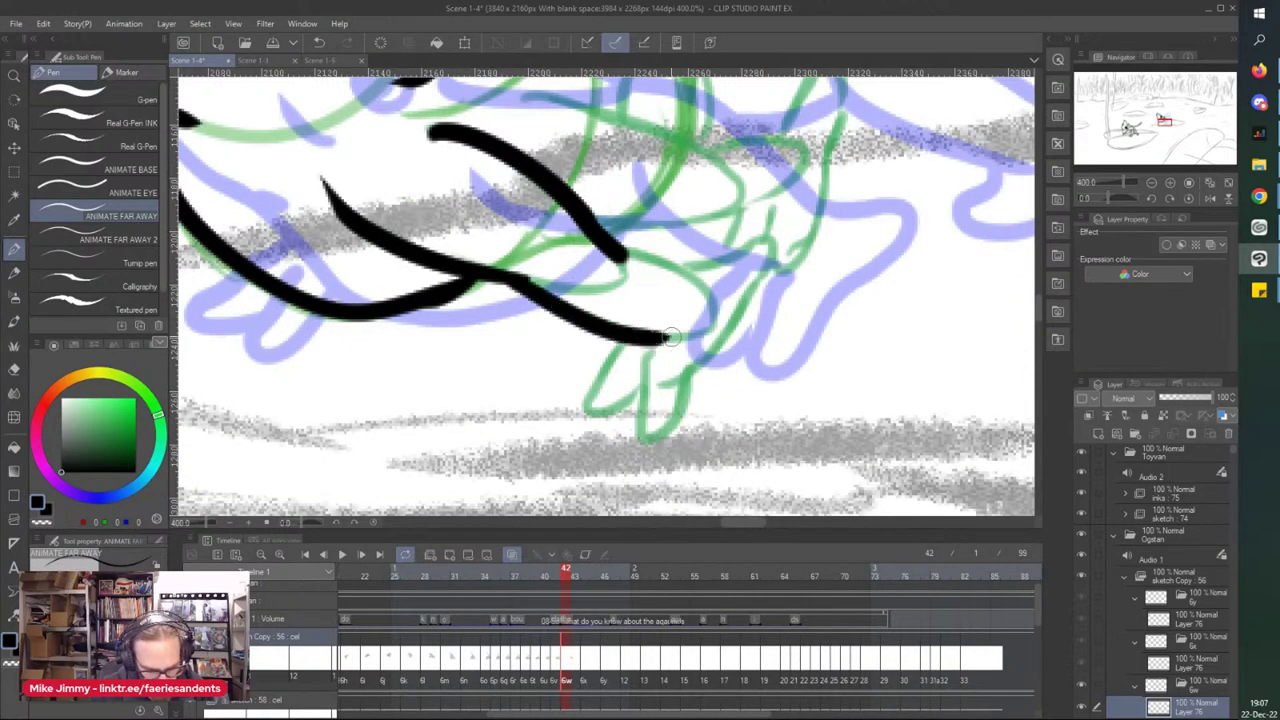
- Ink the hand and fingers at the end of the near front limb
mouse_move(610, 243)
left_mouse_down()
mouse_move(706, 290)
mouse_move(770, 228)
mouse_move(742, 310)
mouse_move(680, 415)
mouse_move(636, 368)
mouse_move(640, 345)
mouse_move(578, 410)
mouse_move(645, 385)
left_mouse_up()
scroll(607, 297, "down", 3)
left_click_drag(580, 258, 580, 306)
scroll(580, 306, "up", 3)
- Ink the upper and lower lines of the hind leg above the near front limb
left_click_drag(745, 346, 547, 308)
mouse_move(716, 412)
left_mouse_down()
mouse_move(585, 400)
mouse_move(582, 415)
left_mouse_up()
key("e")
key("p")
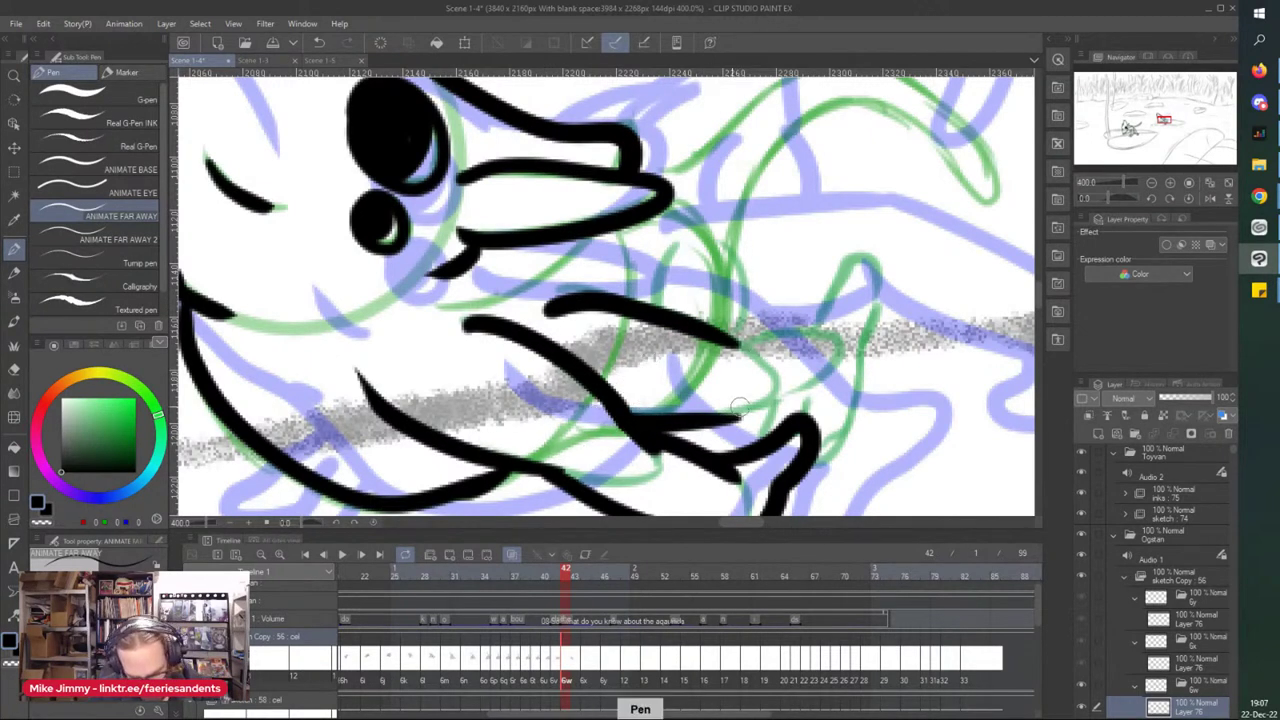
- Extend the hind leg lines and ink its raised foot and toes
left_click_drag(812, 378, 736, 418)
left_click_drag(824, 324, 750, 328)
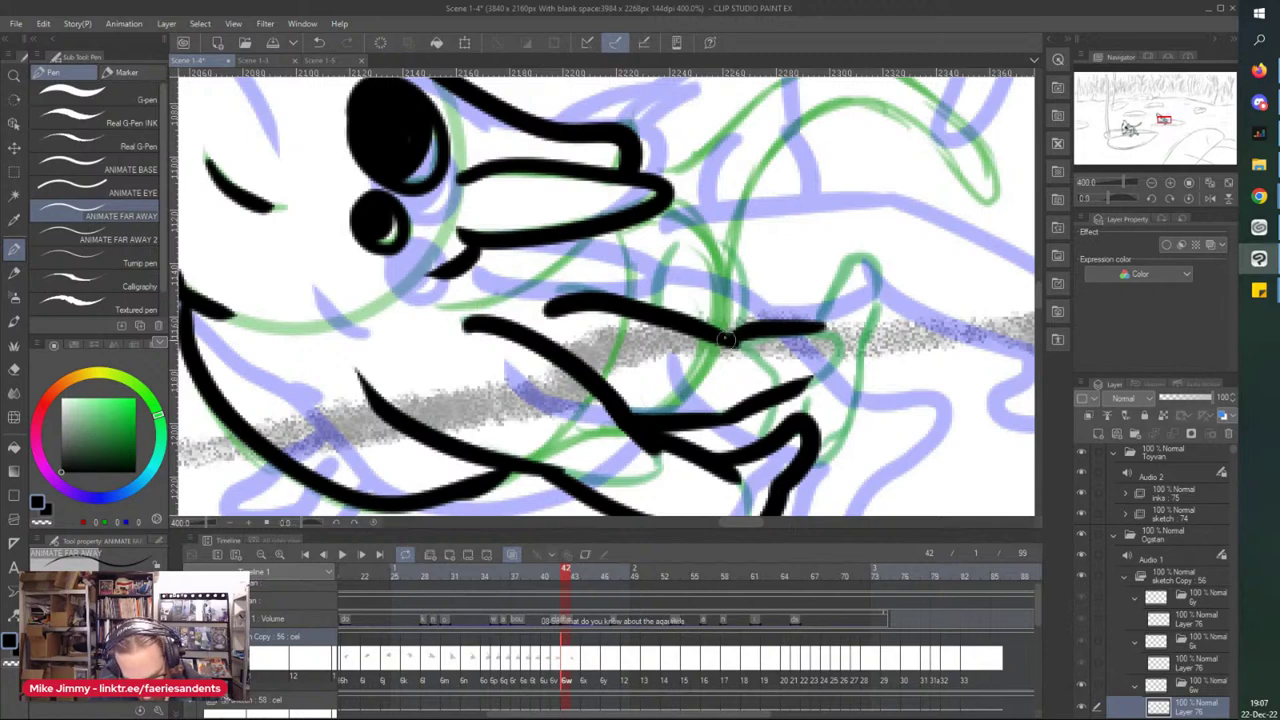
mouse_move(822, 311)
left_mouse_down()
mouse_move(855, 250)
mouse_move(851, 396)
mouse_move(812, 465)
left_mouse_up()
left_click_drag(772, 404, 748, 442)
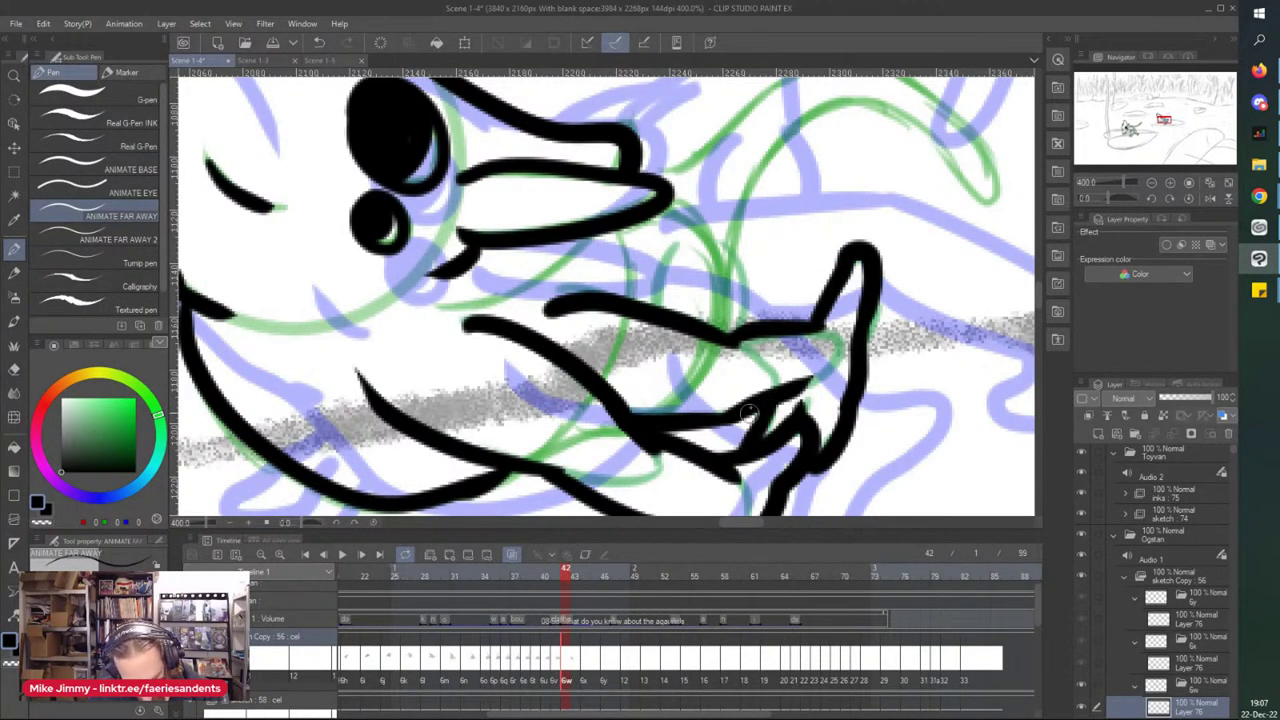
- Ink the two short hip curves at the tail's base and the arched outline of the tail
scroll(727, 239, "down", 3)
left_click_drag(715, 250, 670, 333)
scroll(686, 268, "up", 3)
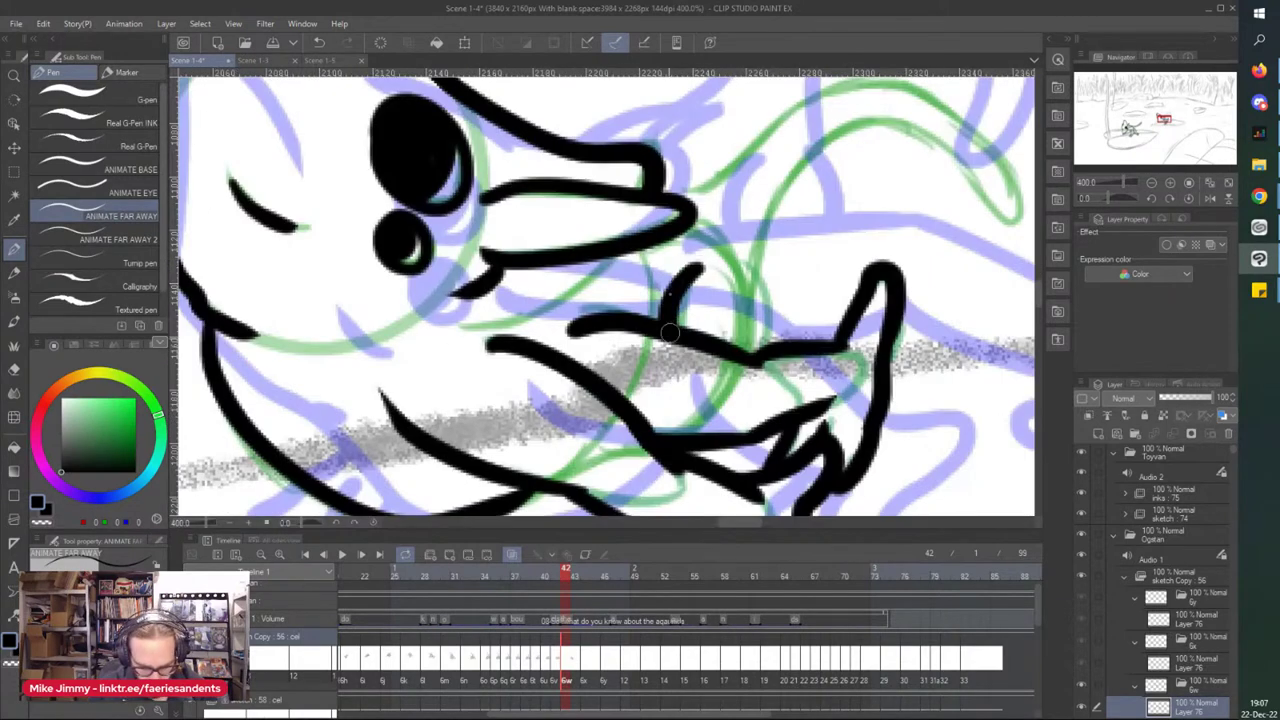
scroll(743, 271, "down", 4)
scroll(700, 272, "up", 4)
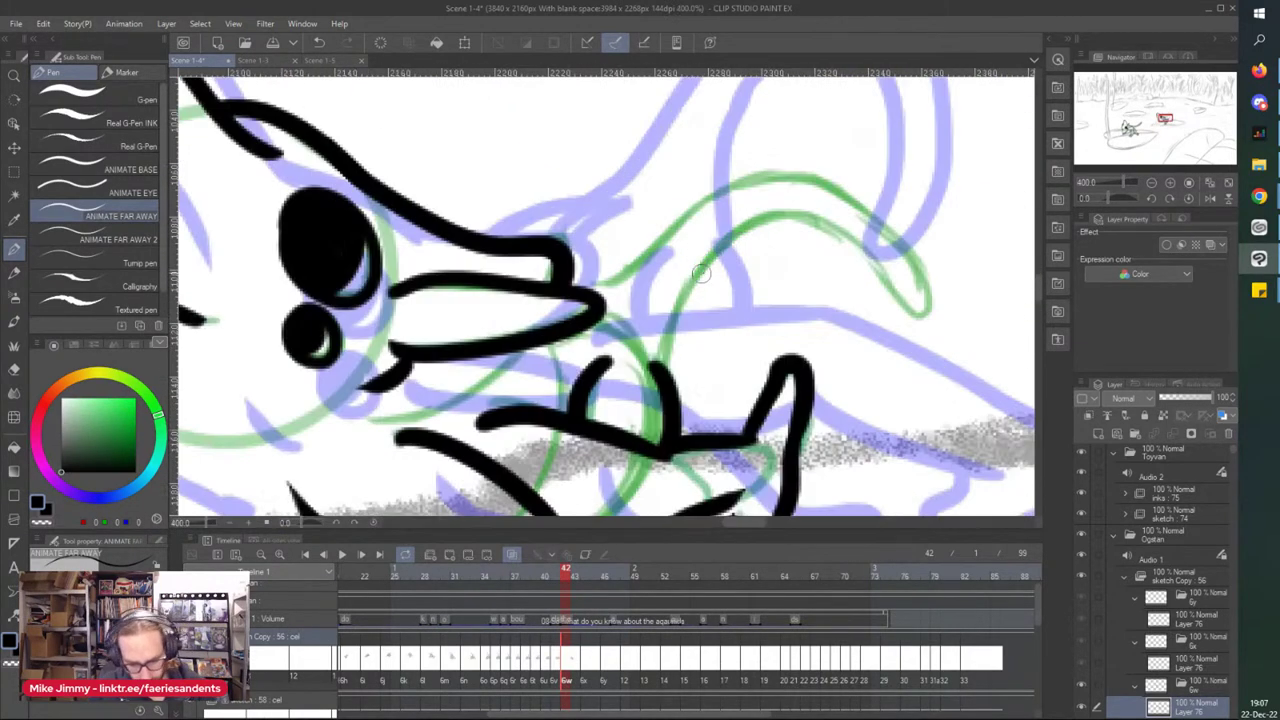
left_click_drag(740, 229, 664, 336)
mouse_move(733, 240)
left_mouse_down()
mouse_move(933, 315)
mouse_move(917, 251)
mouse_move(825, 195)
mouse_move(632, 258)
left_mouse_up()
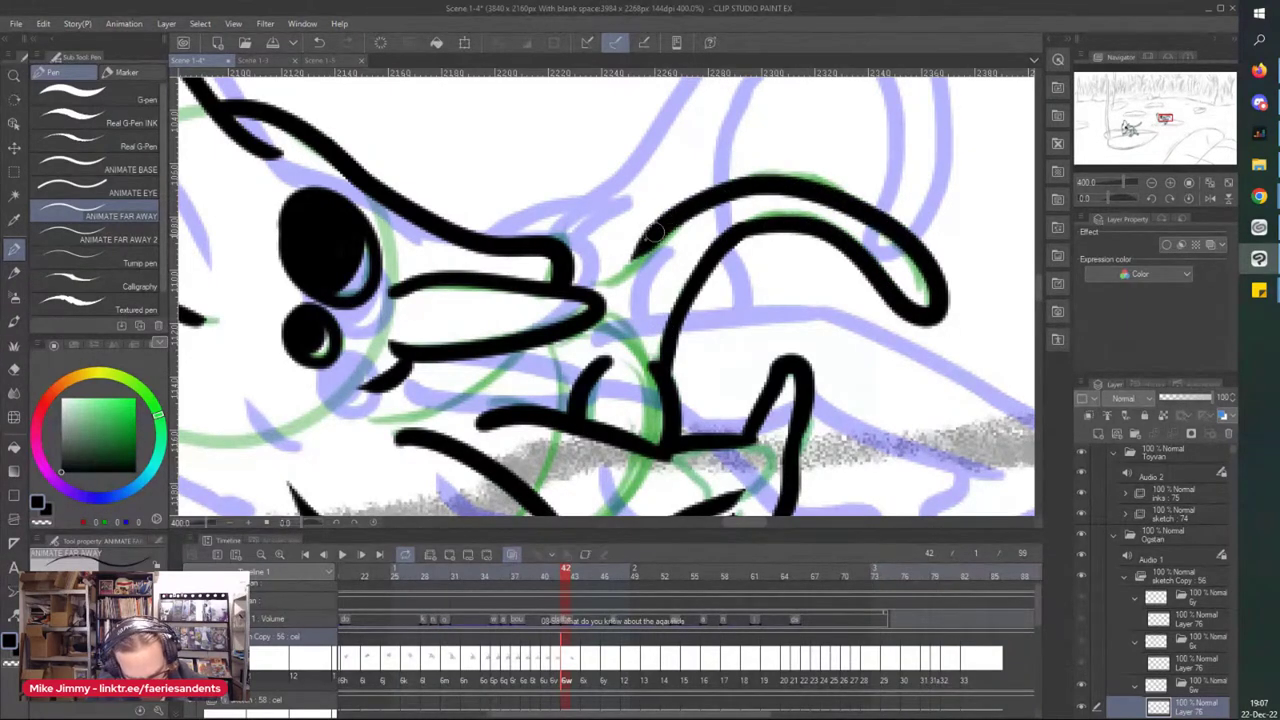
scroll(496, 133, "down", 4)
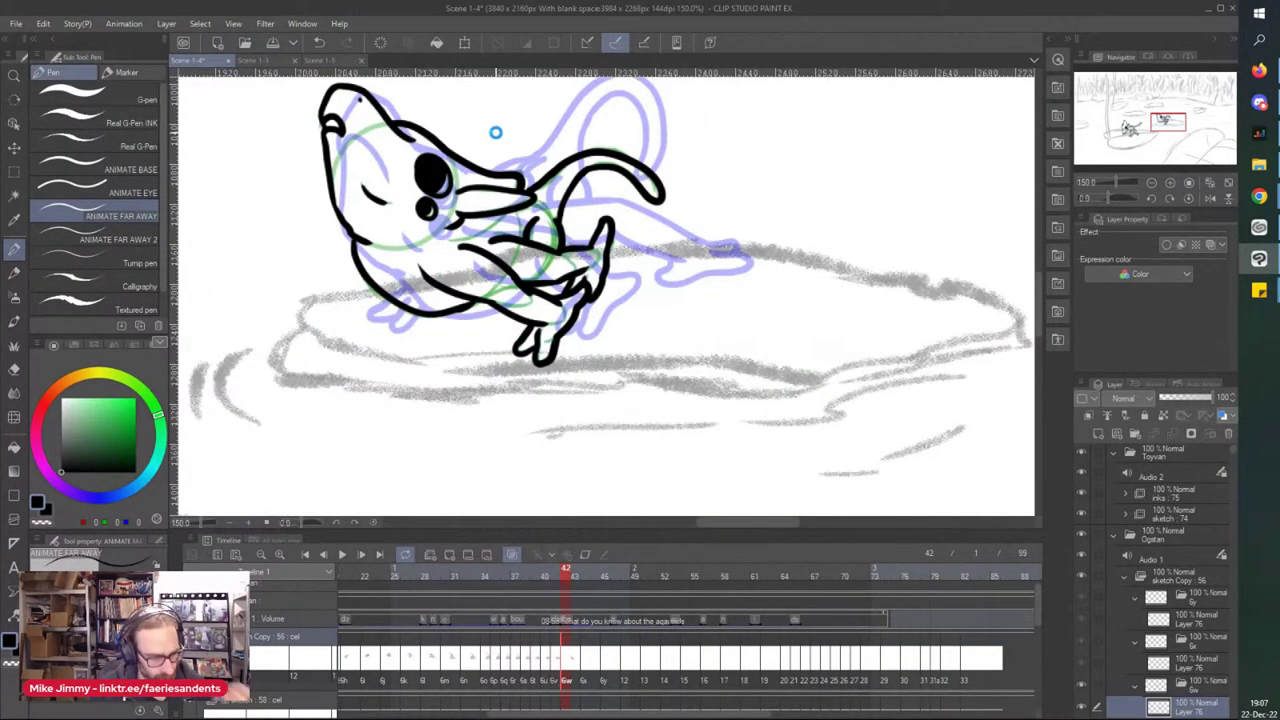
left_click_drag(259, 337, 273, 337)
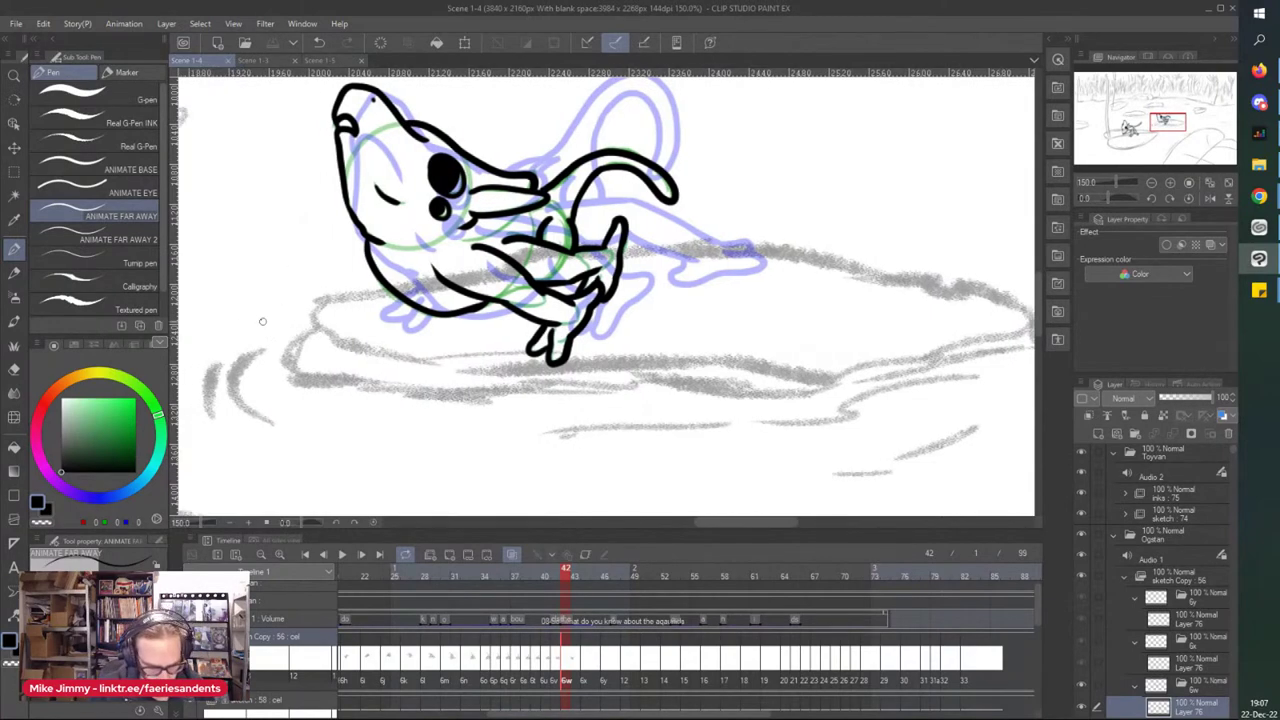
- Check the sketch on frame 44 and ink the far front hand's fingers below the belly on frame 43
left_click(585, 663)
scroll(297, 206, "down", 1)
scroll(269, 152, "up", 1)
scroll(277, 189, "up", 1)
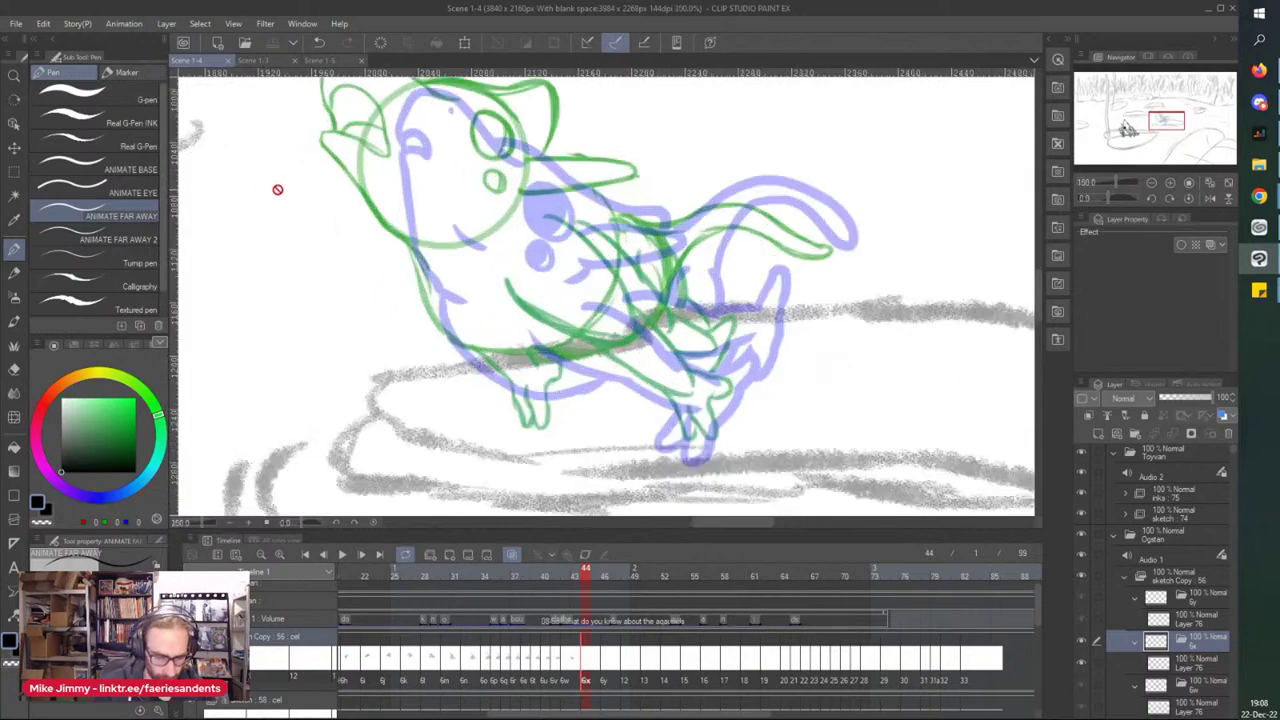
left_click(573, 668)
scroll(491, 400, "up", 2)
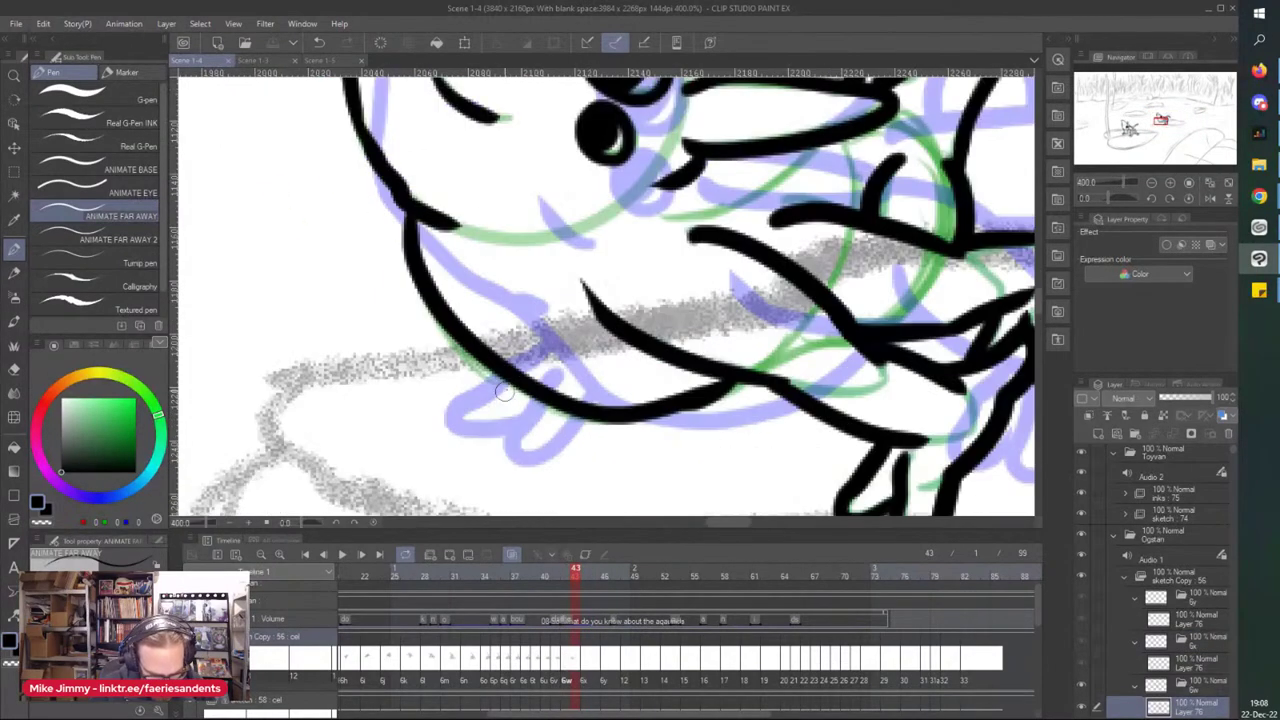
mouse_move(510, 383)
left_mouse_down()
mouse_move(499, 435)
mouse_move(543, 399)
mouse_move(605, 420)
left_mouse_up()
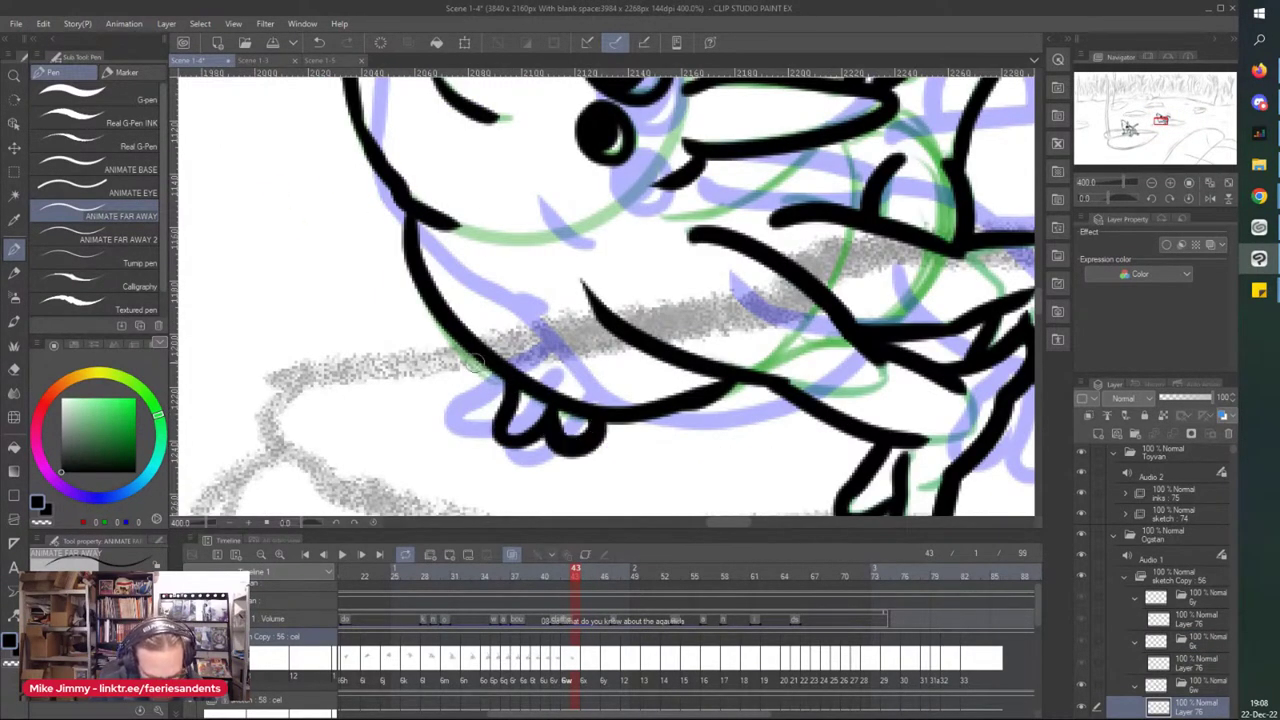
- Go to frame 44, select Layer 76 in its 6x folder, and ink the near front limb's upper arm lines
left_click(588, 665)
scroll(391, 197, "down", 3)
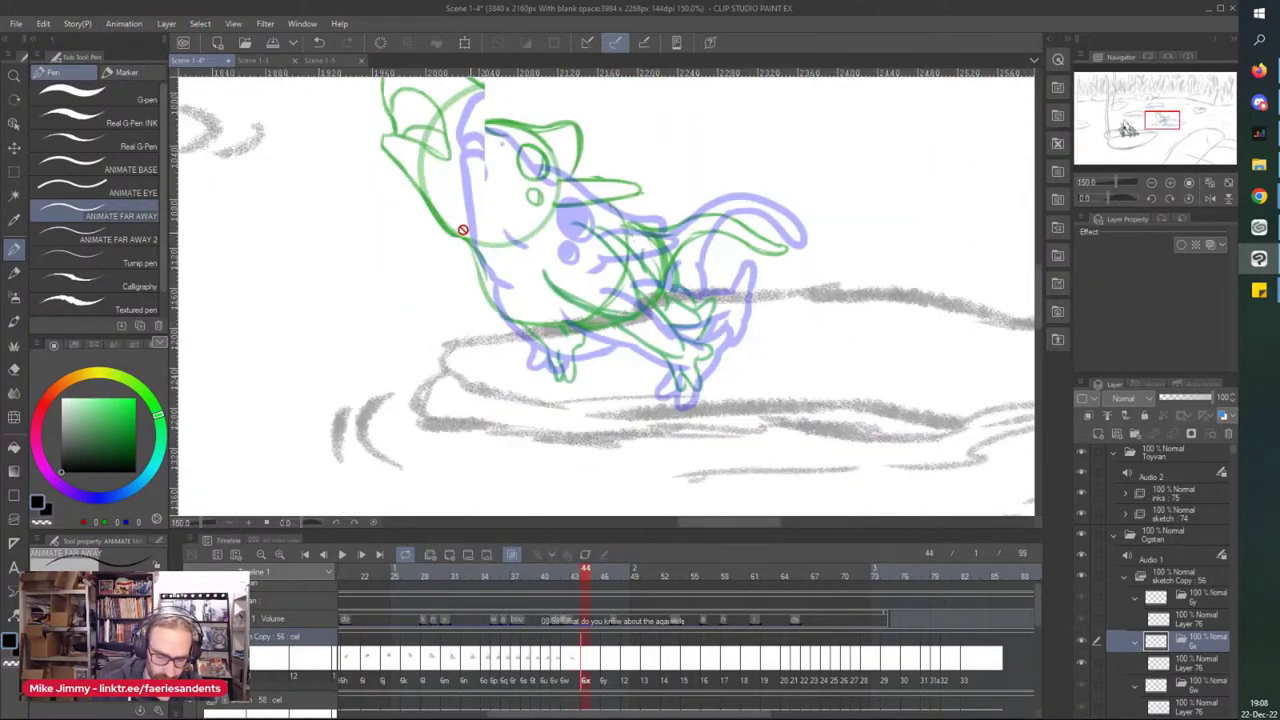
scroll(409, 231, "up", 3)
scroll(401, 215, "down", 2)
scroll(460, 302, "up", 2)
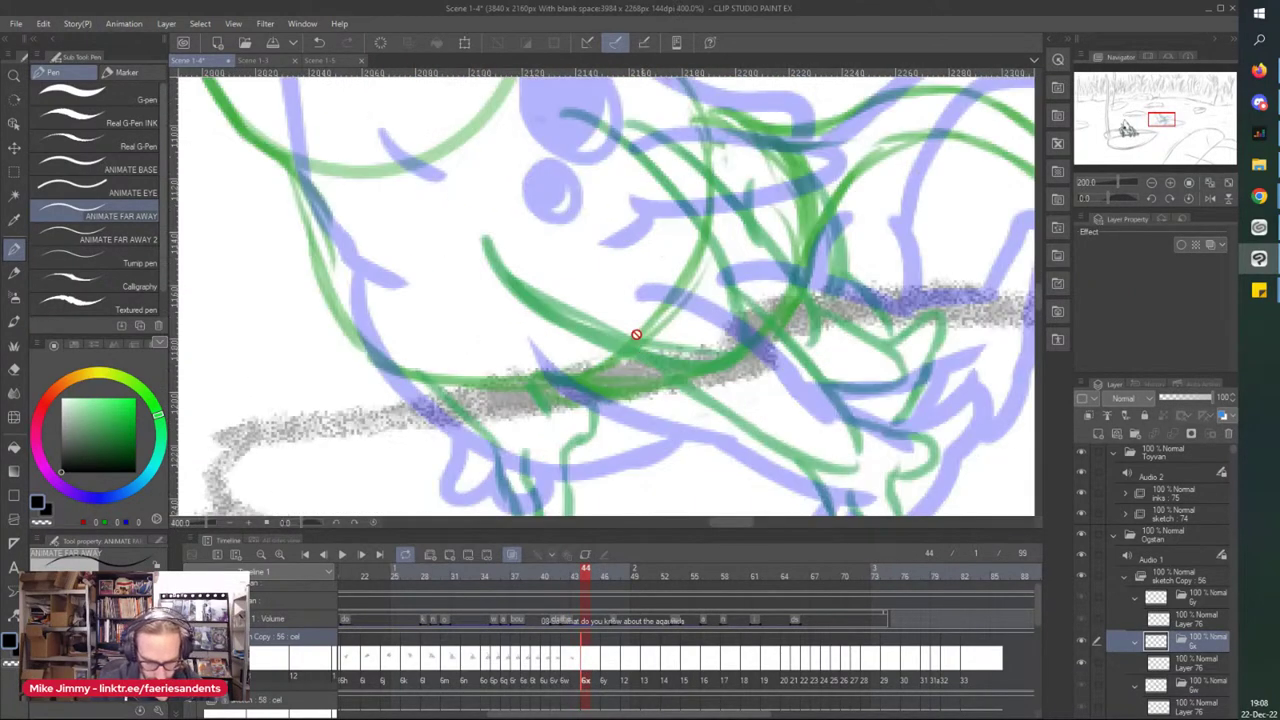
left_click(1165, 661)
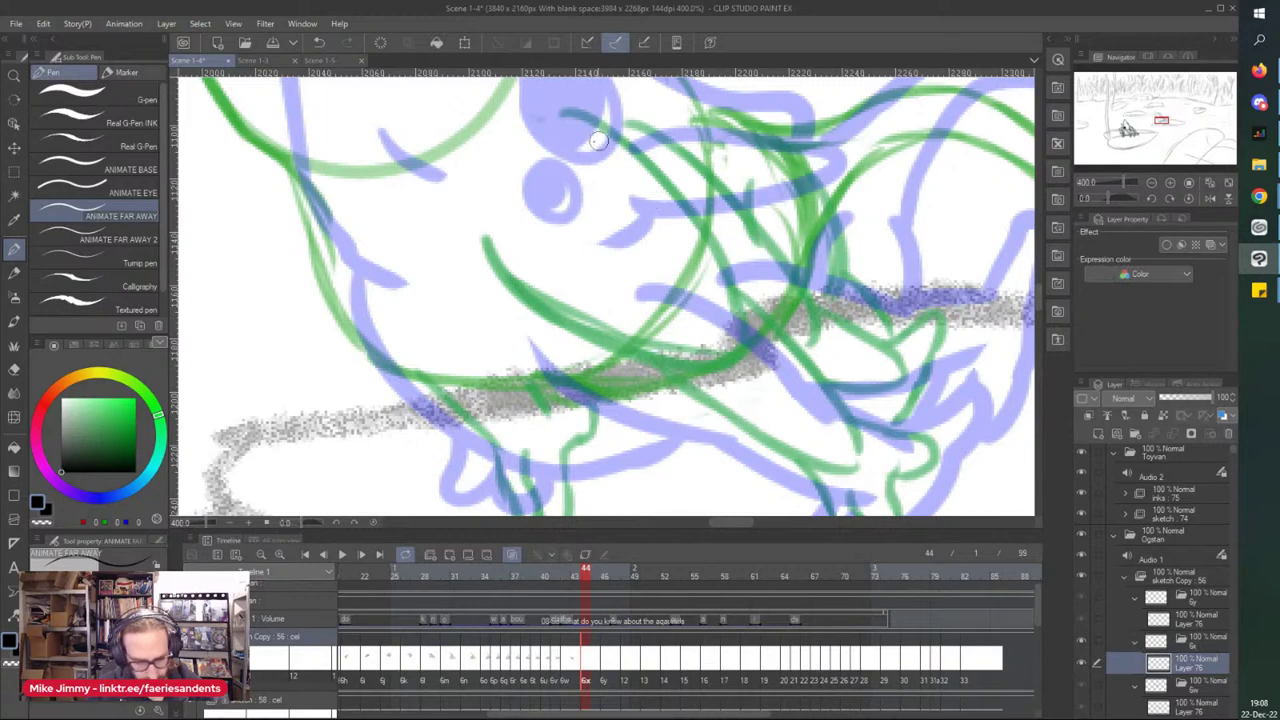
left_click_drag(553, 128, 730, 295)
- Extend the near front limb down to the stone and ink its hand and fingers
scroll(674, 352, "down", 3)
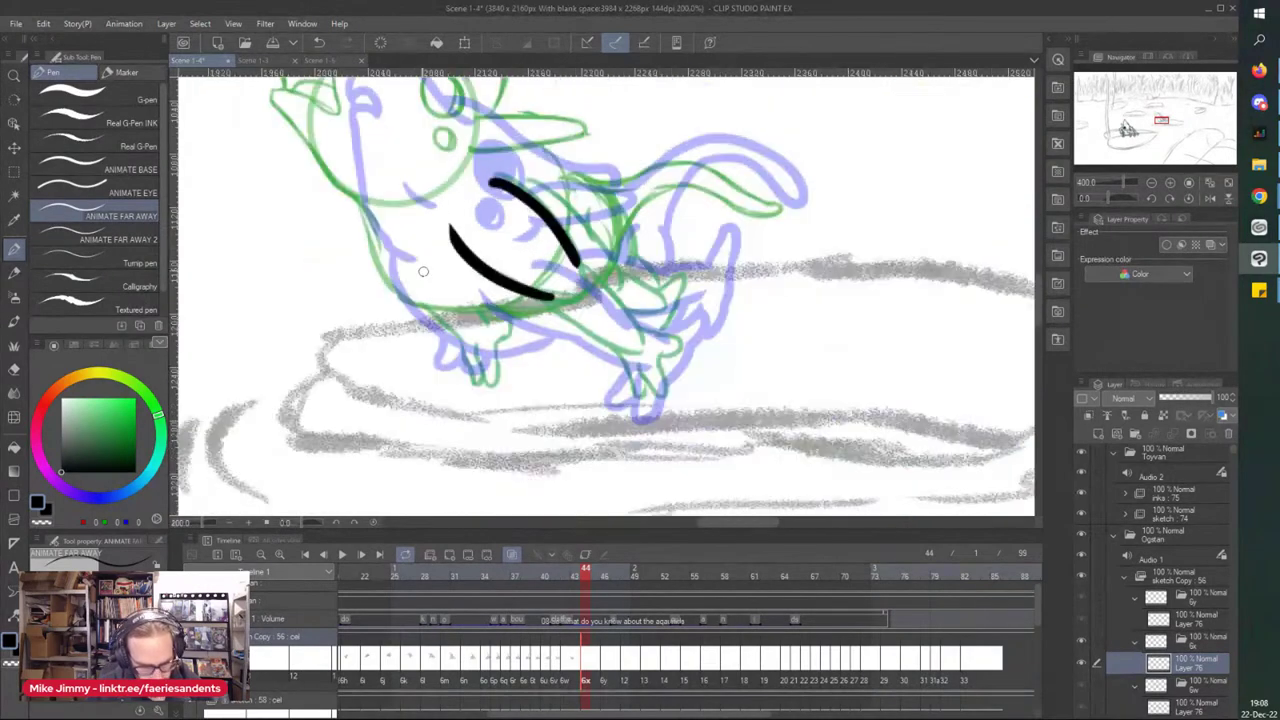
scroll(533, 294, "up", 3)
left_click_drag(481, 206, 650, 318)
mouse_move(548, 132)
left_mouse_down()
mouse_move(666, 272)
mouse_move(748, 288)
mouse_move(706, 340)
mouse_move(730, 404)
mouse_move(704, 397)
mouse_move(671, 344)
mouse_move(656, 380)
mouse_move(675, 421)
mouse_move(700, 398)
left_mouse_up()
scroll(532, 215, "down", 3)
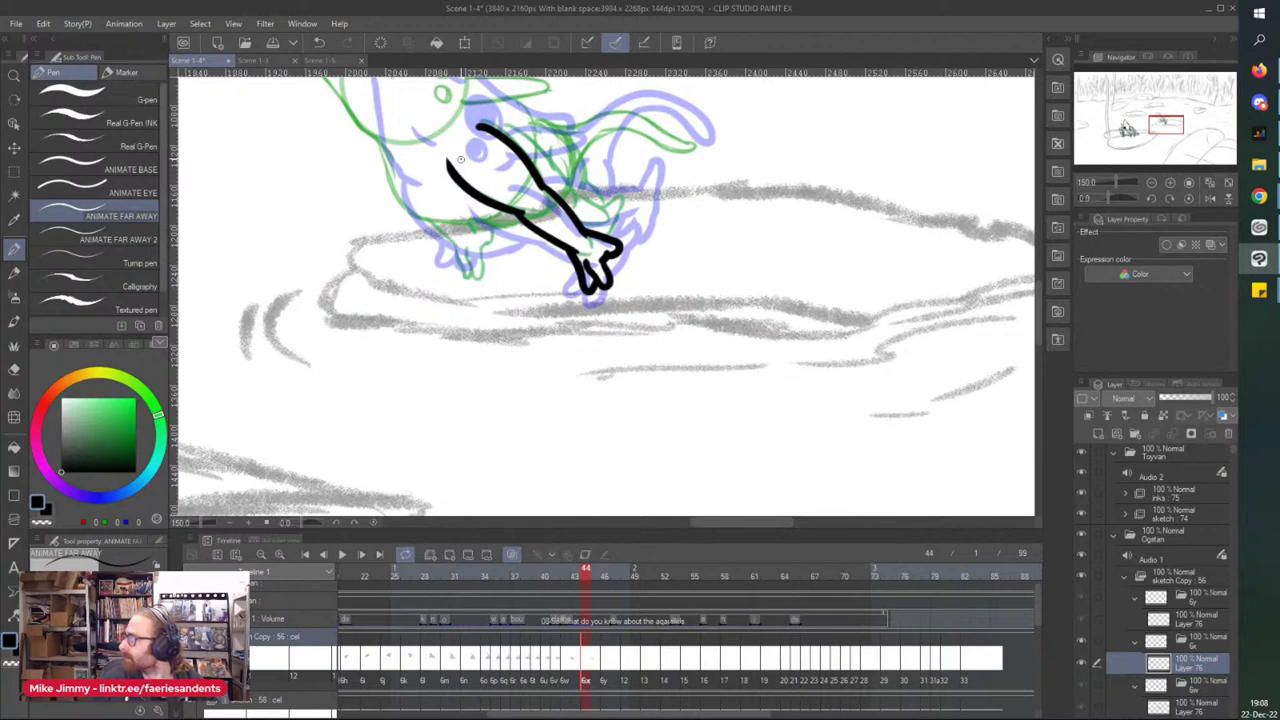
left_click_drag(460, 159, 480, 179)
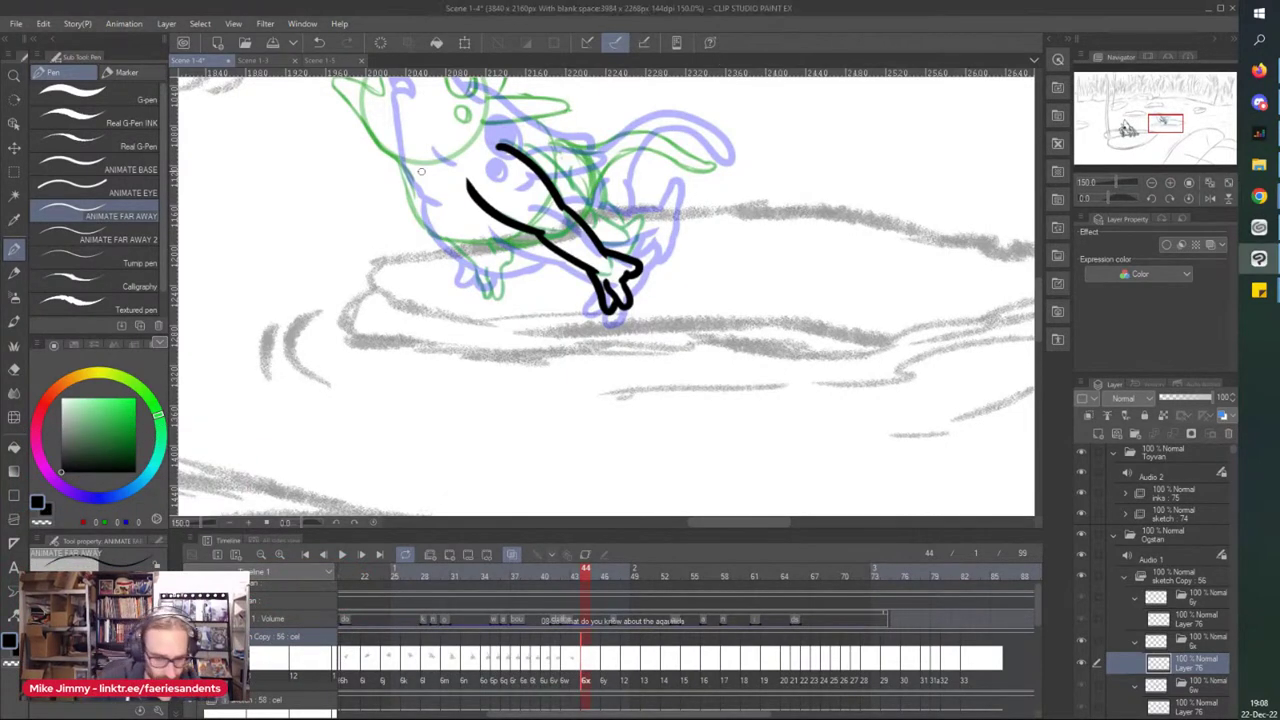
- Ink the curve of the chest and belly, joining it to the near front limb on frame 44
scroll(420, 170, "up", 3)
mouse_move(390, 125)
left_mouse_down()
mouse_move(450, 229)
mouse_move(566, 344)
mouse_move(716, 320)
left_mouse_up()
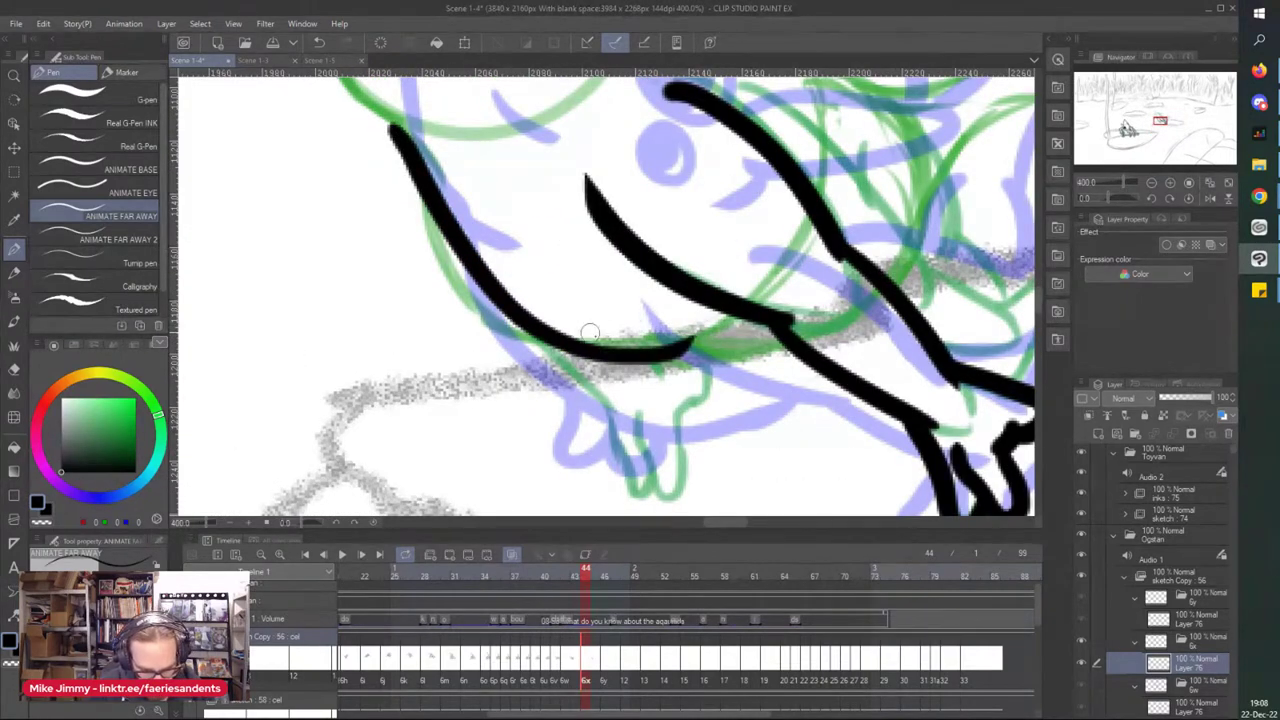
left_click_drag(784, 348, 659, 362)
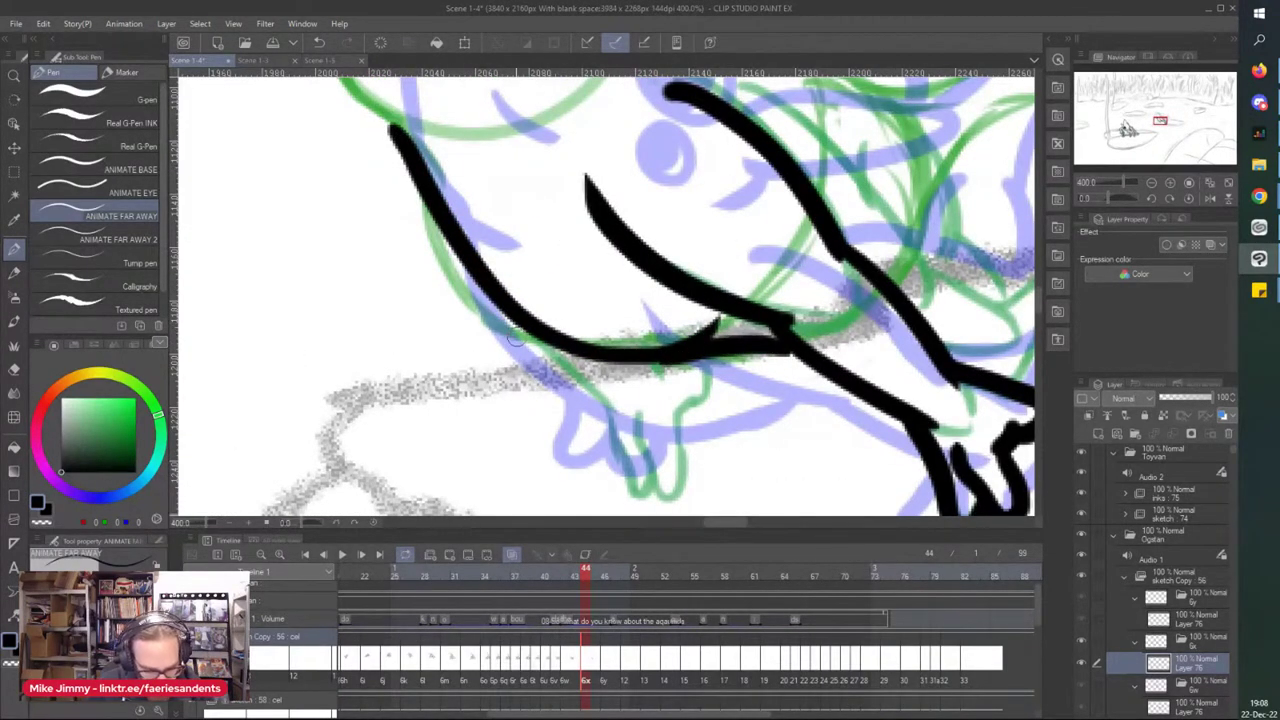
- Ink the far front limb's forearm and its hand with fingers below the belly
left_click_drag(508, 318, 604, 401)
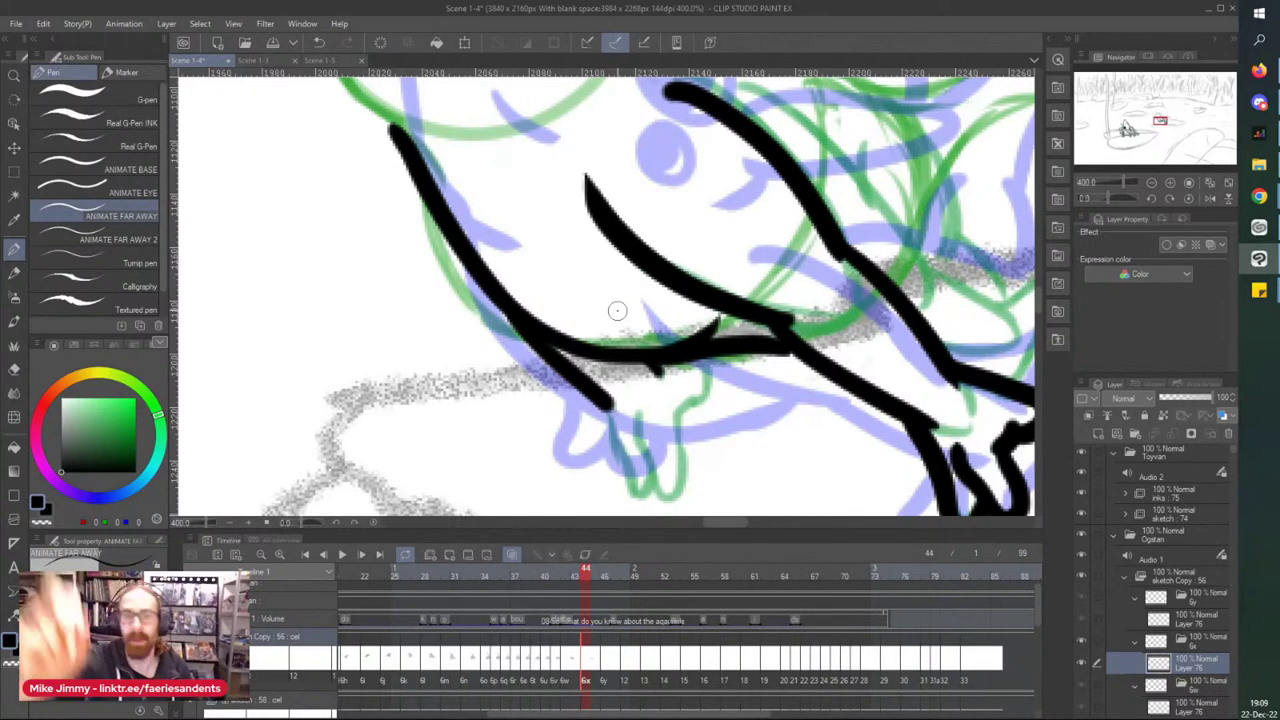
mouse_move(703, 362)
left_mouse_down()
mouse_move(677, 414)
mouse_move(668, 500)
left_mouse_up()
mouse_move(636, 400)
left_mouse_down()
mouse_move(634, 442)
mouse_move(662, 498)
mouse_move(607, 449)
mouse_move(651, 466)
left_mouse_up()
scroll(517, 166, "down", 3)
- Ink the outline of the second limb behind the near front limb, down to its hand
left_click_drag(566, 209, 560, 235)
scroll(560, 235, "up", 1)
scroll(592, 270, "up", 2)
scroll(560, 232, "down", 3)
left_click_drag(377, 91, 377, 139)
scroll(560, 175, "up", 3)
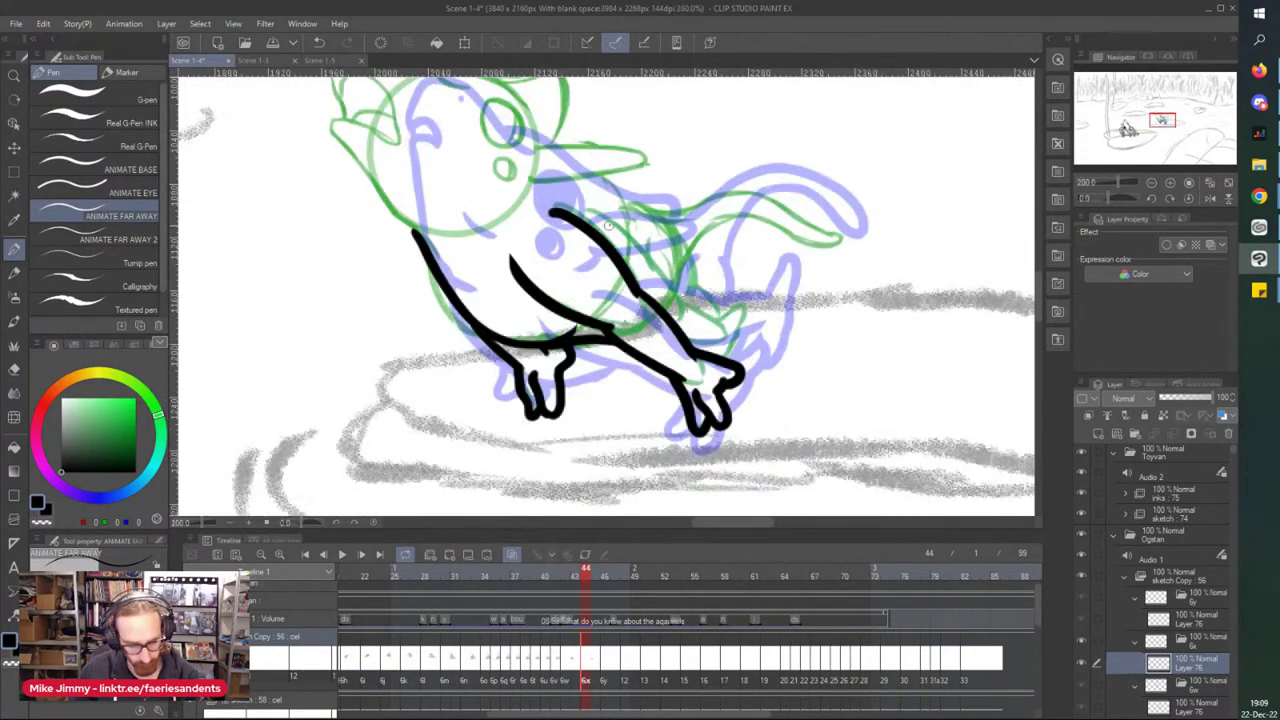
mouse_move(580, 210)
left_mouse_down()
mouse_move(752, 376)
mouse_move(888, 455)
mouse_move(860, 505)
left_mouse_up()
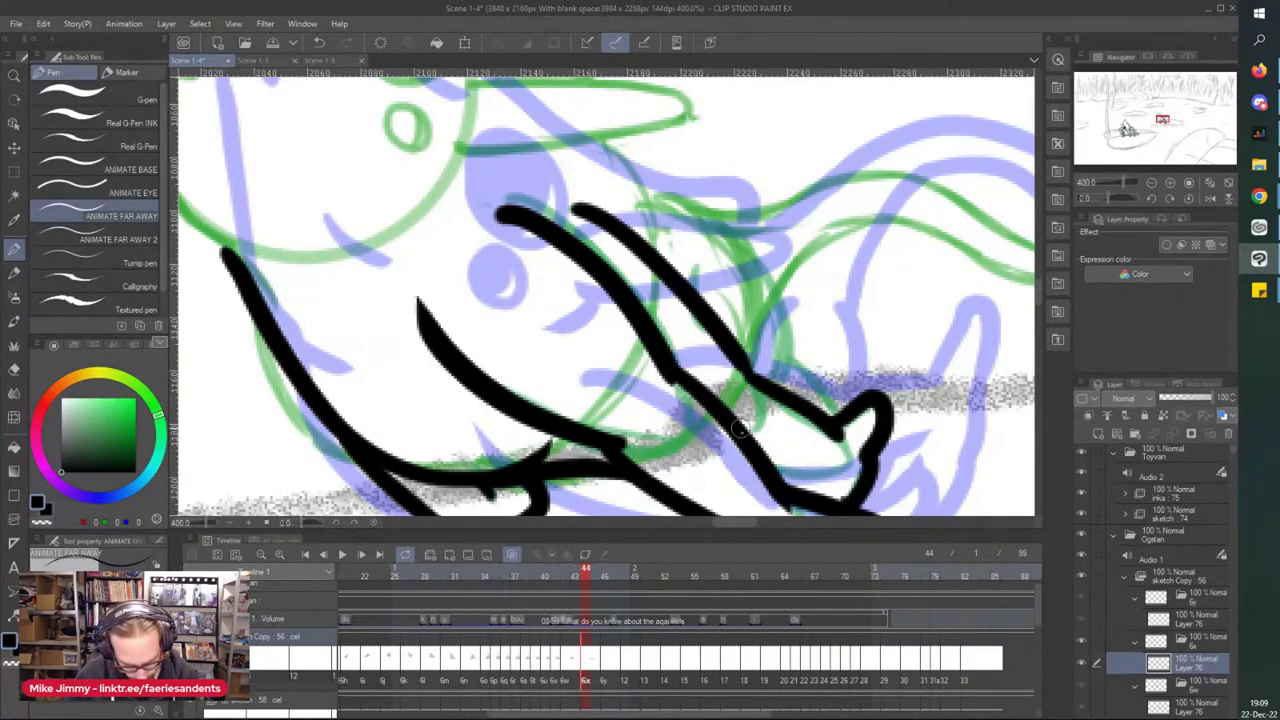
- Ink and fill the two round eyes, leaving a small highlight in each
scroll(733, 418, "down", 5)
scroll(490, 270, "up", 5)
mouse_move(711, 294)
left_mouse_down()
mouse_move(765, 322)
mouse_move(708, 298)
mouse_move(727, 312)
left_mouse_up()
mouse_move(700, 240)
left_mouse_down()
mouse_move(682, 208)
mouse_move(775, 195)
mouse_move(690, 213)
left_mouse_up()
mouse_move(752, 168)
left_mouse_down()
mouse_move(738, 210)
mouse_move(704, 204)
left_mouse_up()
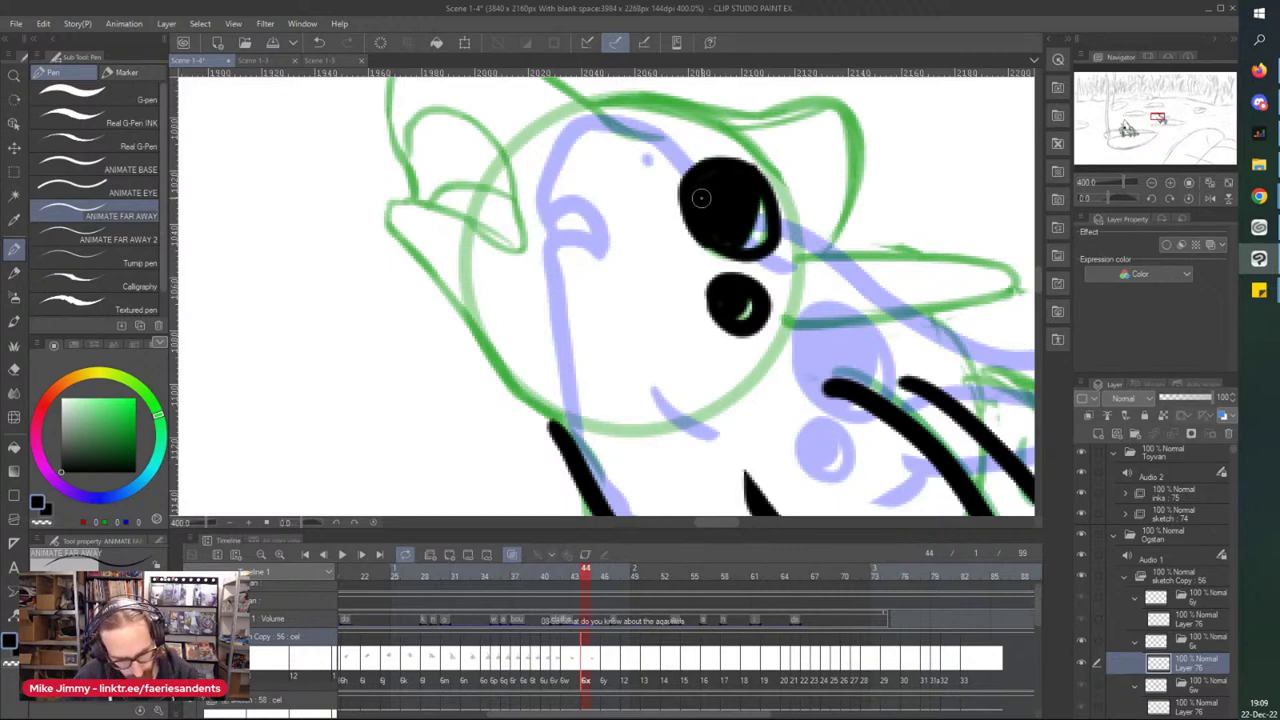
- Ink the lower jaw line, the open mouth and the tongue curve inside it
mouse_move(393, 206)
left_mouse_down()
mouse_move(415, 252)
mouse_move(555, 410)
left_mouse_up()
scroll(384, 197, "down", 2)
left_click_drag(389, 236, 522, 283)
mouse_move(408, 232)
left_mouse_down()
mouse_move(402, 165)
mouse_move(439, 141)
mouse_move(498, 188)
mouse_move(523, 282)
left_mouse_up()
mouse_move(500, 220)
left_mouse_down()
mouse_move(457, 219)
mouse_move(431, 238)
left_mouse_up()
scroll(351, 165, "down", 3)
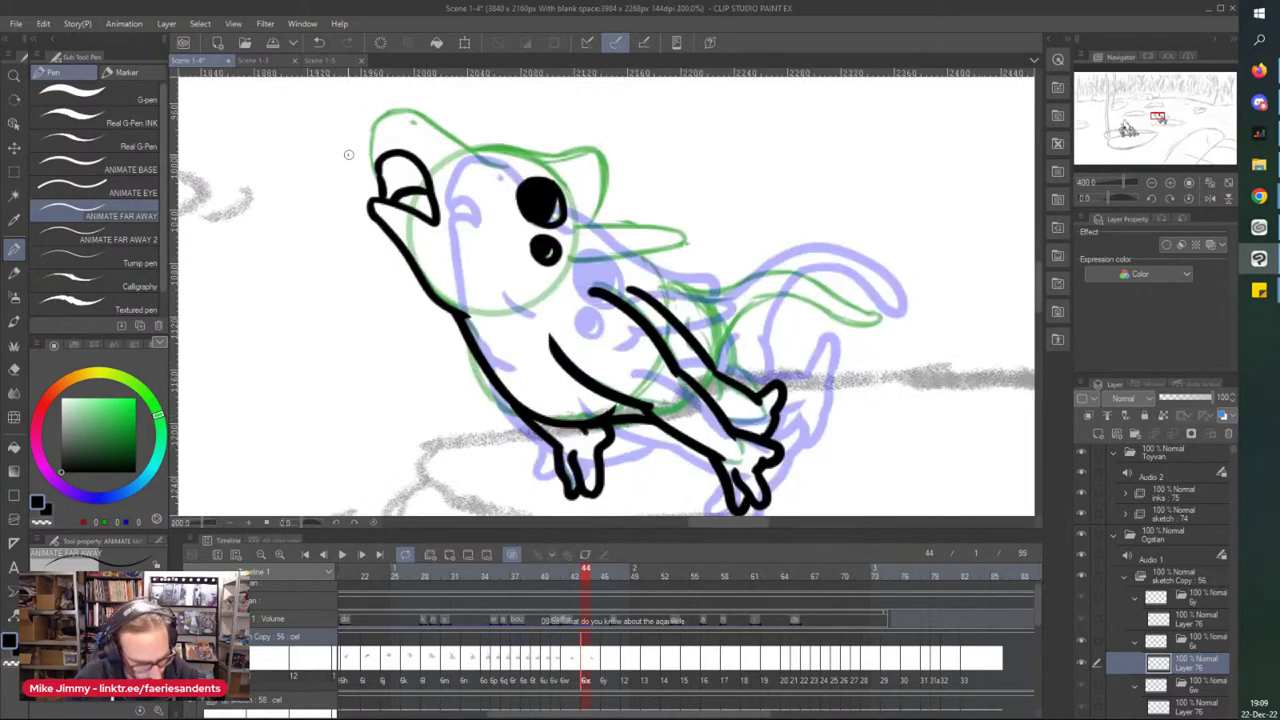
- Ink the snout from the mouth over the nose to the forehead, with the nostril dot
scroll(320, 116, "up", 3)
left_click_drag(446, 145, 444, 242)
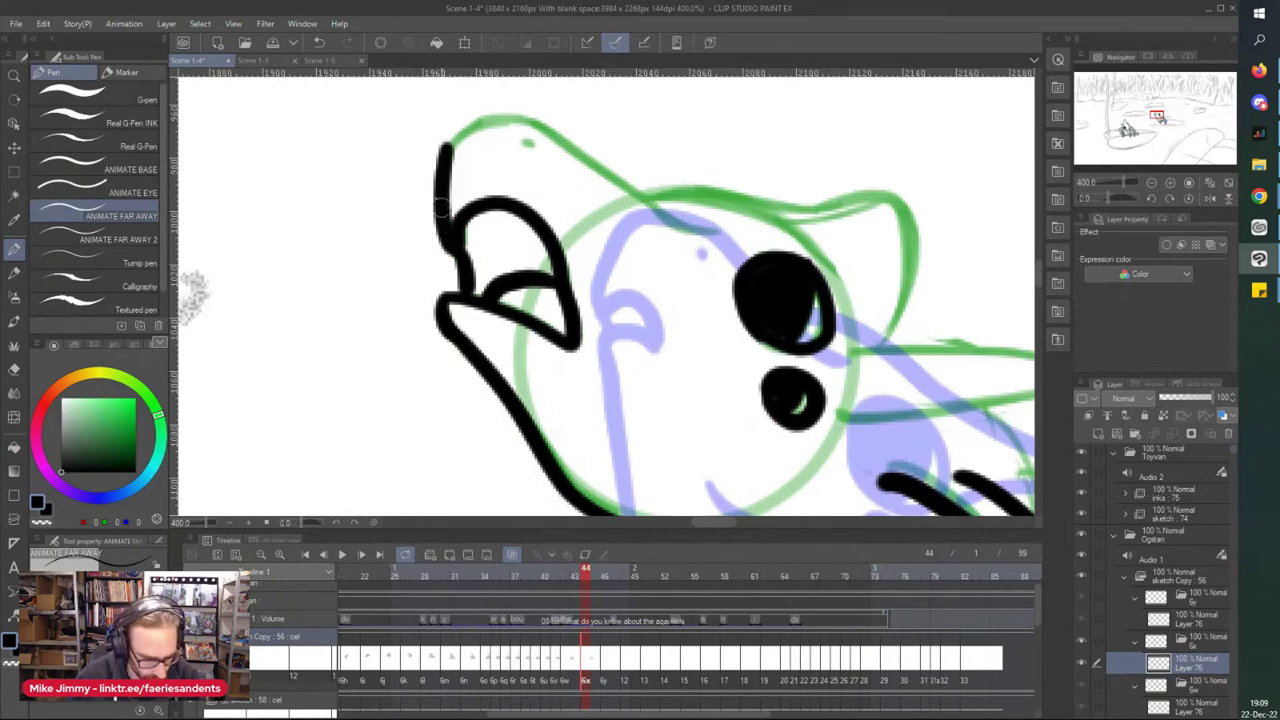
mouse_move(450, 145)
left_mouse_down()
mouse_move(507, 122)
mouse_move(493, 130)
mouse_move(490, 118)
mouse_move(540, 140)
mouse_move(515, 118)
mouse_move(712, 232)
left_mouse_up()
scroll(712, 232, "down", 3)
scroll(738, 234, "up", 3)
mouse_move(707, 338)
left_mouse_down()
mouse_move(805, 320)
mouse_move(915, 368)
mouse_move(703, 395)
left_mouse_up()
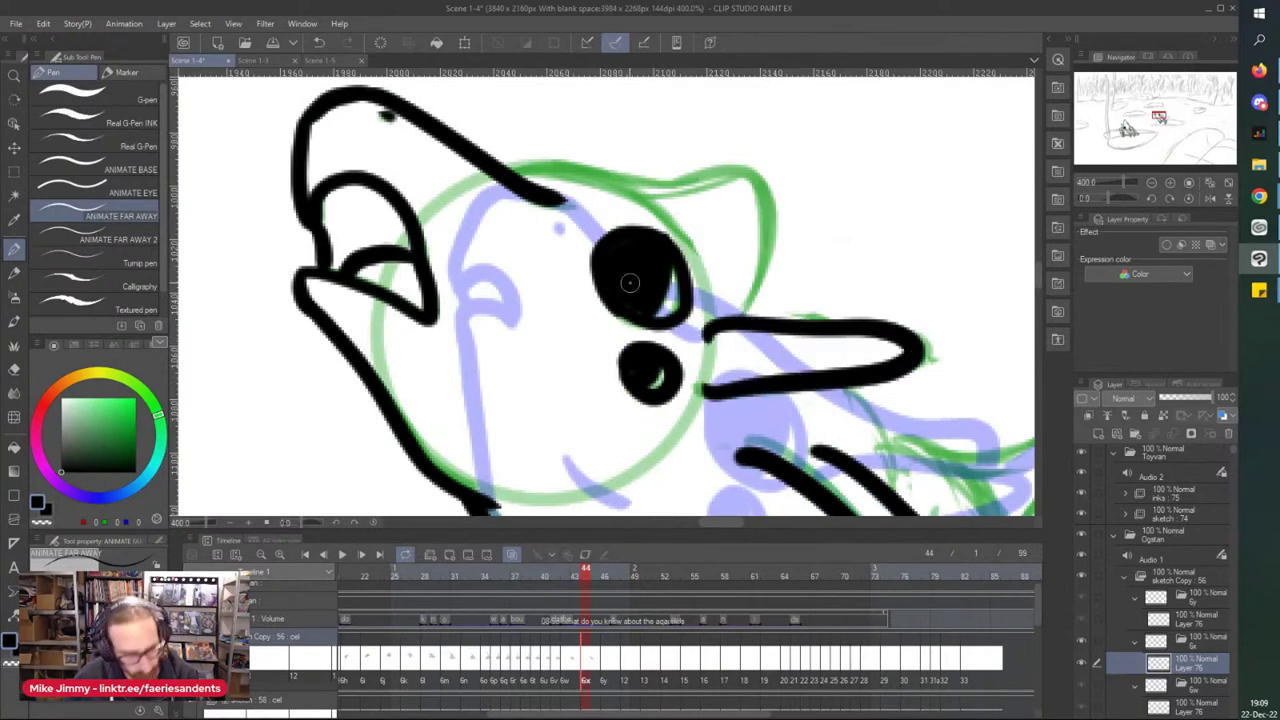
key("ctrl+z")
mouse_move(912, 358)
left_mouse_down()
mouse_move(818, 324)
mouse_move(694, 344)
left_mouse_up()
key("ctrl+z")
- Rotate the canvas counter-clockwise and ink the long narrow ear behind the eyes with the short line beneath it
key("minus")
key("minus")
key("minus")
key("minus")
key("minus")
key("minus")
key("minus")
key("minus")
key("minus")
key("minus")
key("minus")
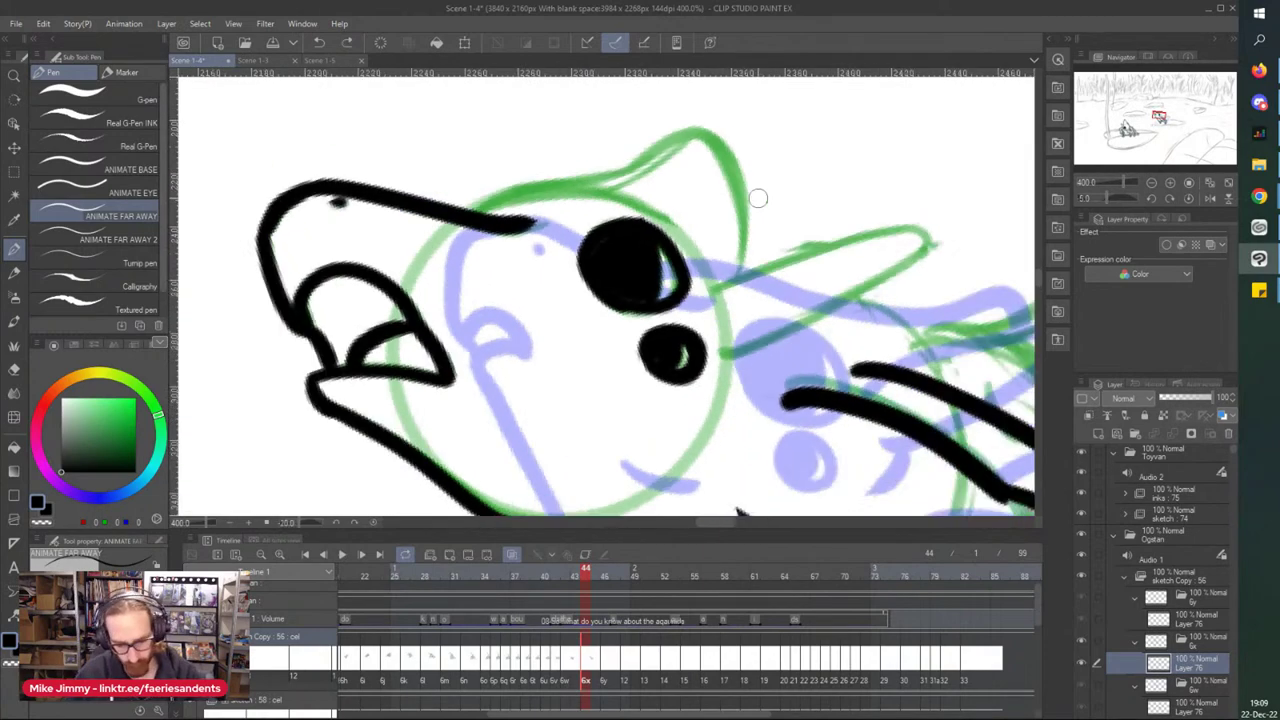
scroll(798, 124, "down", 2)
mouse_move(803, 92)
left_mouse_down()
mouse_move(804, 110)
mouse_move(666, 304)
left_mouse_up()
scroll(804, 110, "up", 3)
mouse_move(814, 131)
left_mouse_down()
mouse_move(796, 198)
mouse_move(718, 340)
mouse_move(749, 386)
left_mouse_up()
- Ink the crown of the head and the pointed upper ear, and rotate the canvas back towards upright
key("asciicircum")
key("asciicircum")
key("asciicircum")
key("asciicircum")
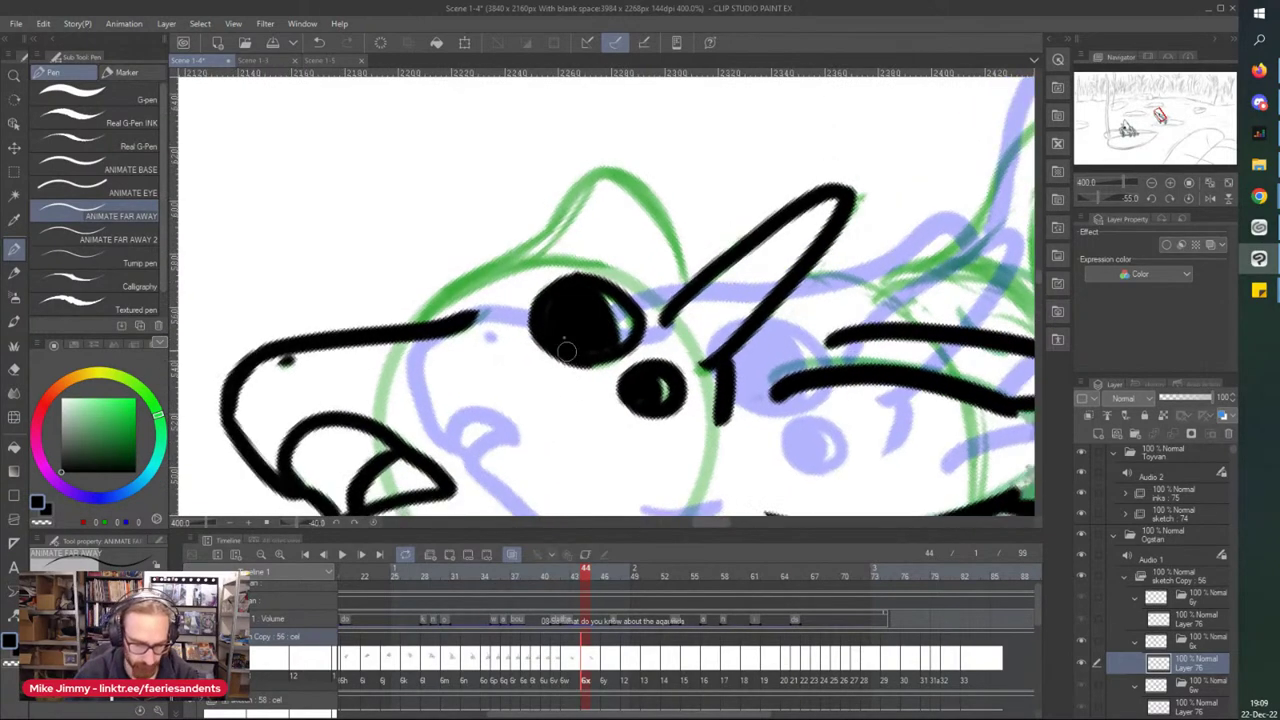
mouse_move(412, 308)
left_mouse_down()
mouse_move(648, 182)
mouse_move(690, 295)
left_mouse_up()
scroll(565, 187, "down", 3)
key("asciicircum")
key("asciicircum")
key("asciicircum")
key("asciicircum")
key("asciicircum")
key("asciicircum")
key("asciicircum")
key("asciicircum")
key("asciicircum")
- Ink the back line below the long ear and the two short hip curves behind the second limb
scroll(755, 394, "up", 6)
scroll(662, 124, "down", 4)
left_click_drag(640, 106, 705, 198)
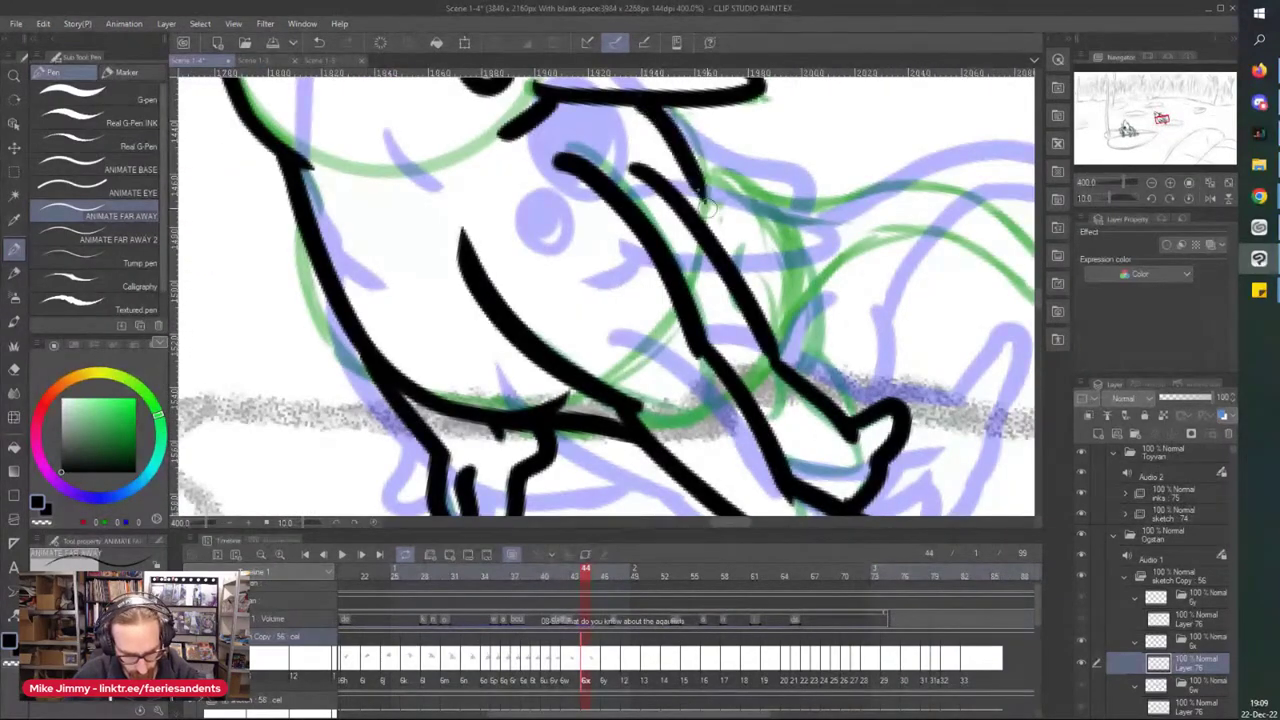
left_click_drag(680, 144, 755, 194)
scroll(710, 178, "down", 3)
scroll(710, 178, "up", 5)
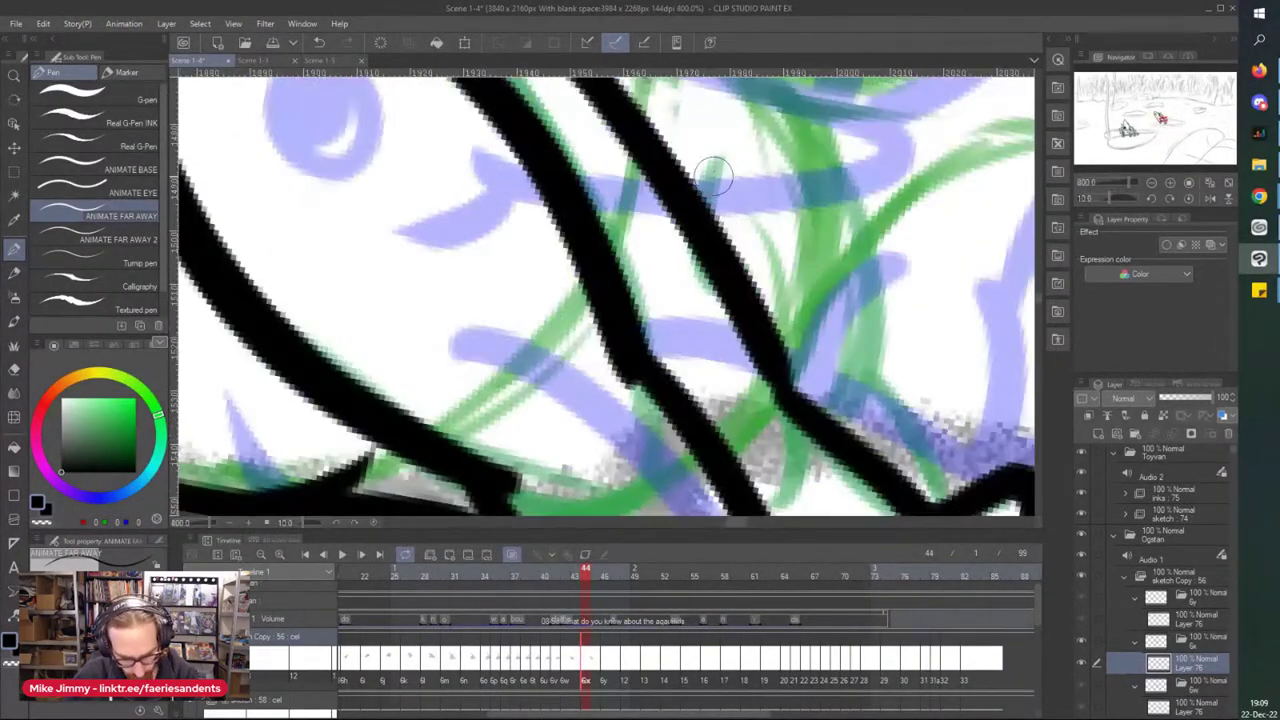
left_click_drag(815, 160, 833, 375)
scroll(833, 375, "down", 4)
scroll(700, 250, "up", 3)
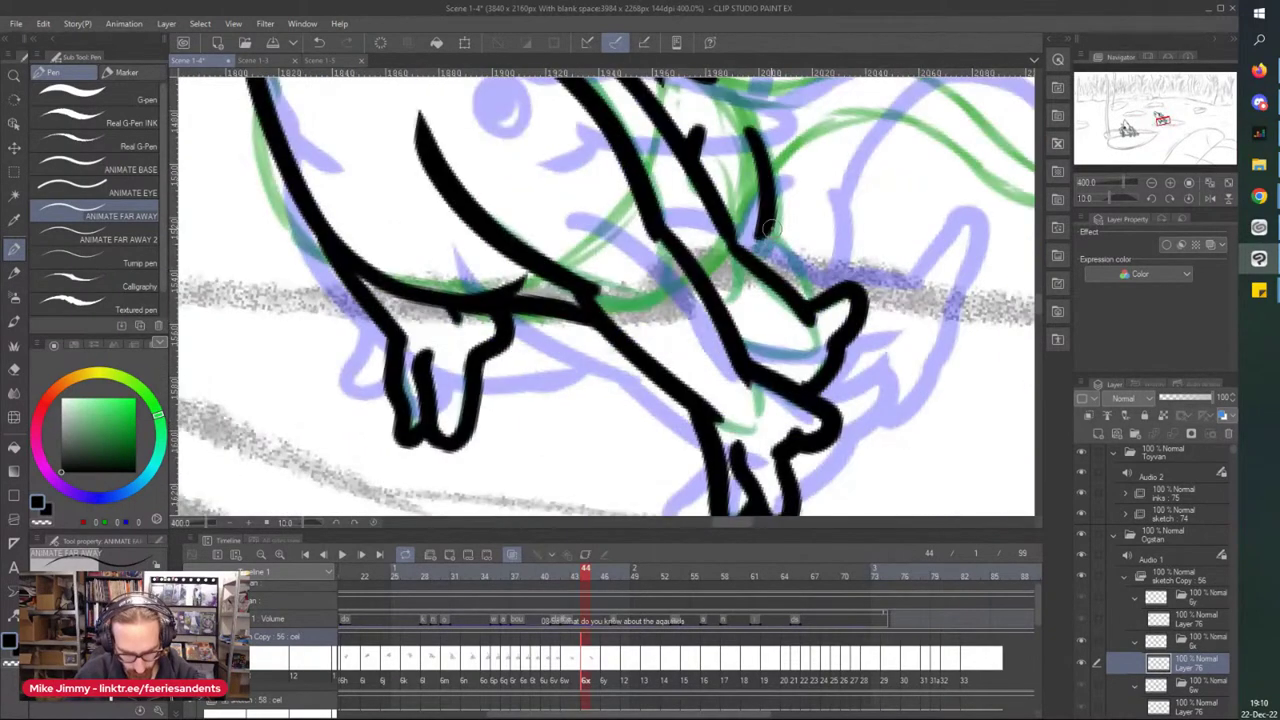
- Ink the small far foot under the belly and the full outline of the arched tail
scroll(617, 166, "down", 4)
left_click_drag(616, 166, 602, 179)
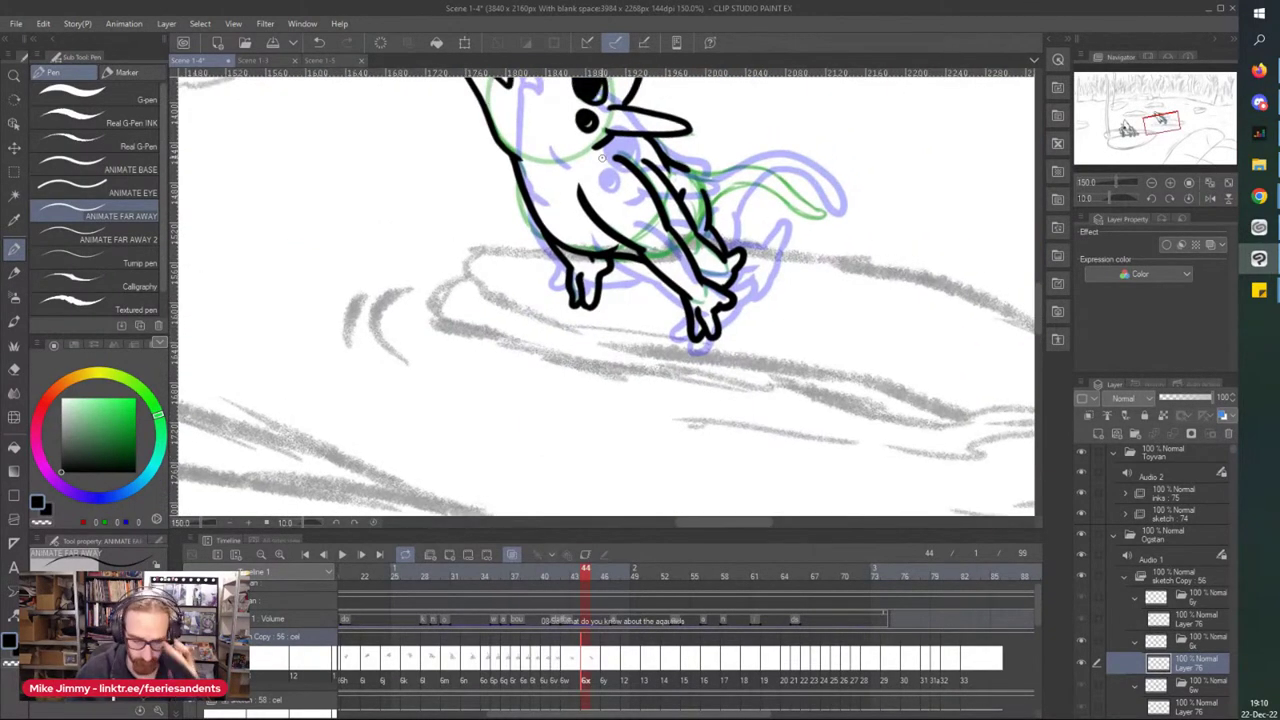
scroll(602, 158, "up", 3)
mouse_move(660, 260)
left_mouse_down()
mouse_move(635, 300)
mouse_move(586, 299)
left_mouse_up()
scroll(573, 236, "down", 2)
mouse_move(668, 117)
left_mouse_down()
mouse_move(600, 152)
mouse_move(850, 173)
mouse_move(976, 270)
mouse_move(922, 278)
mouse_move(832, 215)
mouse_move(738, 200)
mouse_move(670, 255)
left_mouse_up()
scroll(633, 157, "up", 2)
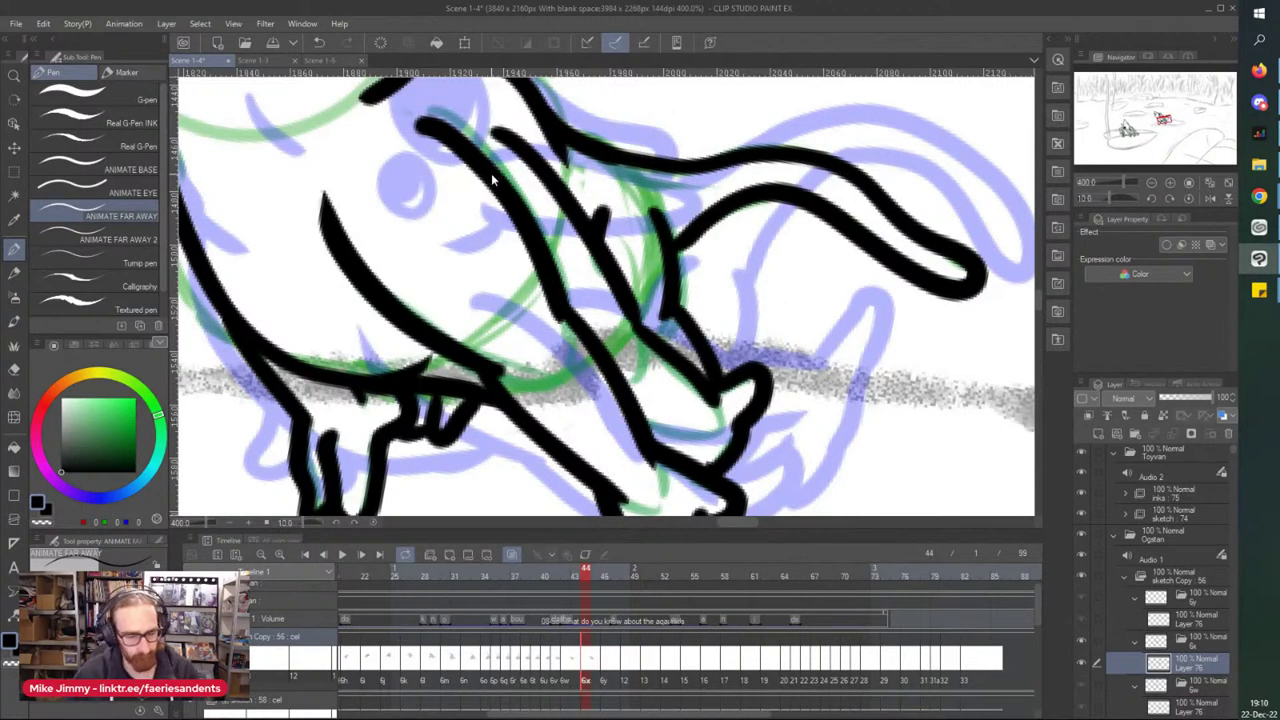
- Go to frame 46, select Layer 76 in its 6y folder, and ink and fill both eyes, leaving highlights
left_click(602, 661)
scroll(515, 394, "down", 3)
left_click_drag(241, 117, 258, 134)
scroll(258, 133, "up", 6)
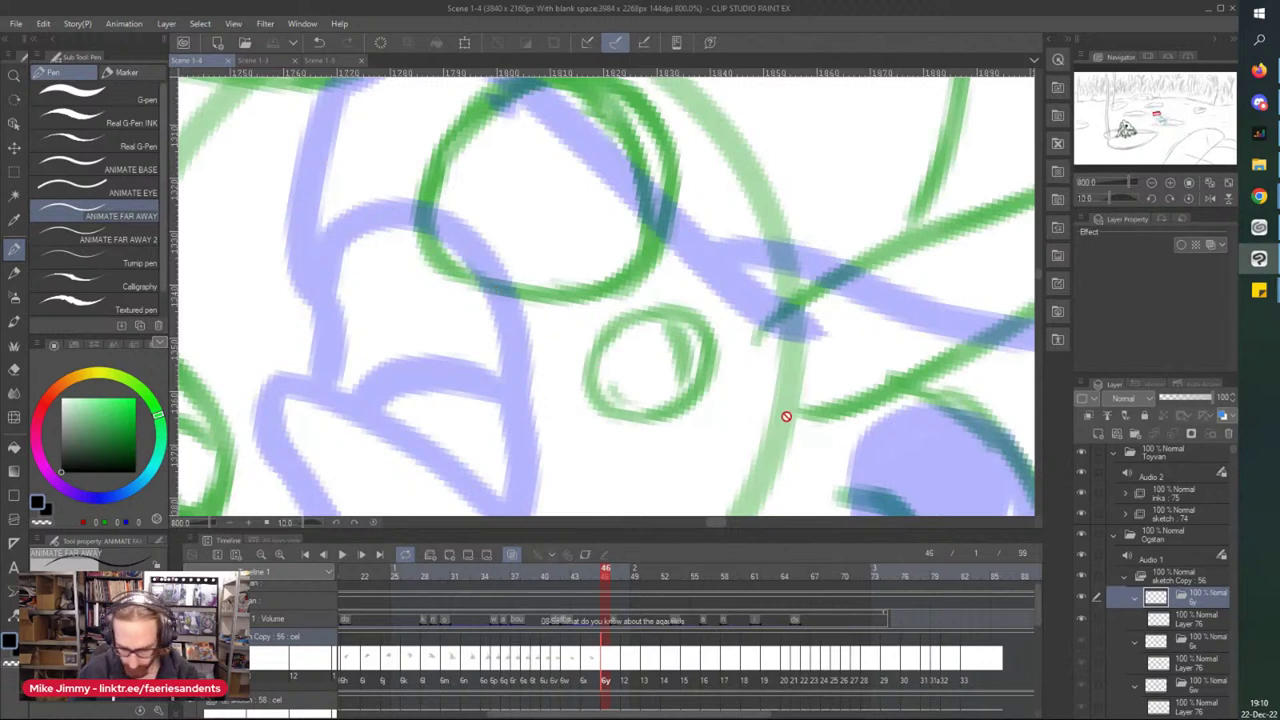
left_click(1165, 624)
mouse_move(588, 392)
left_mouse_down()
mouse_move(673, 423)
mouse_move(701, 318)
mouse_move(615, 335)
mouse_move(589, 375)
mouse_move(668, 342)
mouse_move(659, 389)
mouse_move(654, 371)
mouse_move(610, 378)
left_mouse_up()
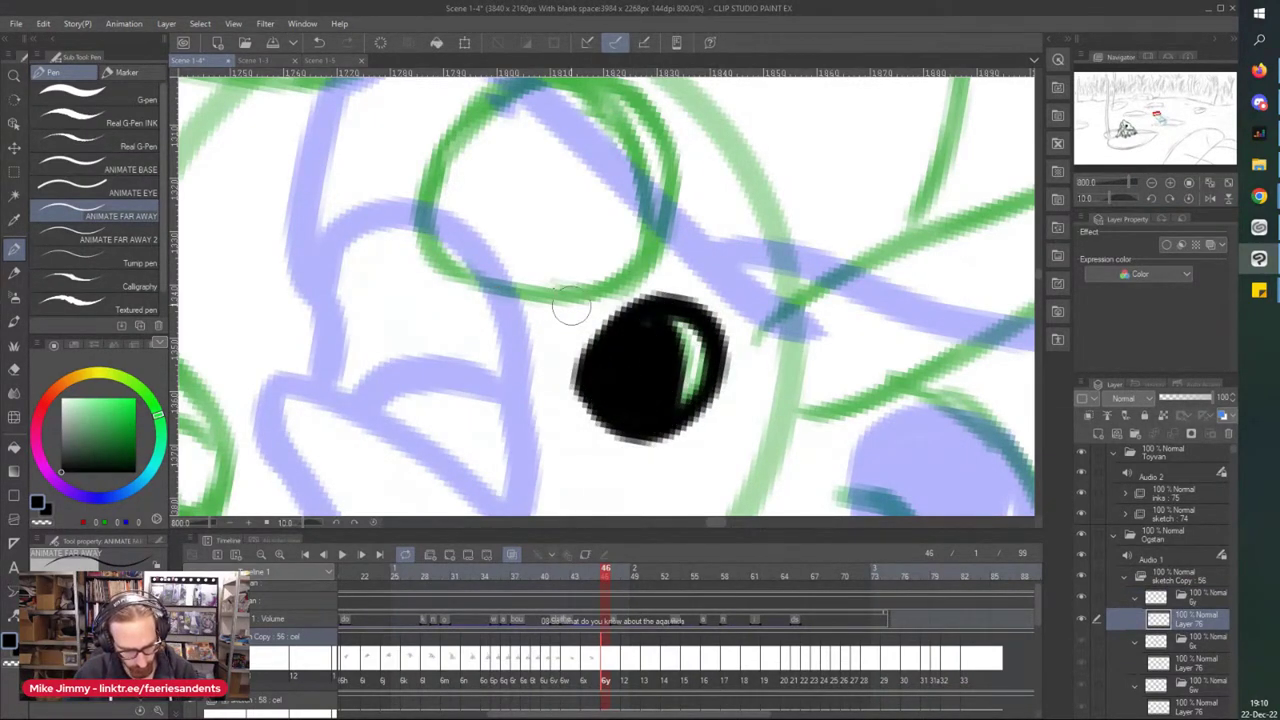
left_click_drag(547, 276, 547, 297)
mouse_move(424, 230)
left_mouse_down()
mouse_move(438, 172)
mouse_move(656, 136)
mouse_move(515, 313)
mouse_move(500, 149)
mouse_move(557, 109)
mouse_move(586, 214)
mouse_move(577, 278)
mouse_move(540, 265)
mouse_move(500, 145)
mouse_move(440, 170)
mouse_move(471, 229)
mouse_move(469, 200)
left_mouse_up()
scroll(469, 200, "down", 7)
scroll(372, 200, "up", 3)
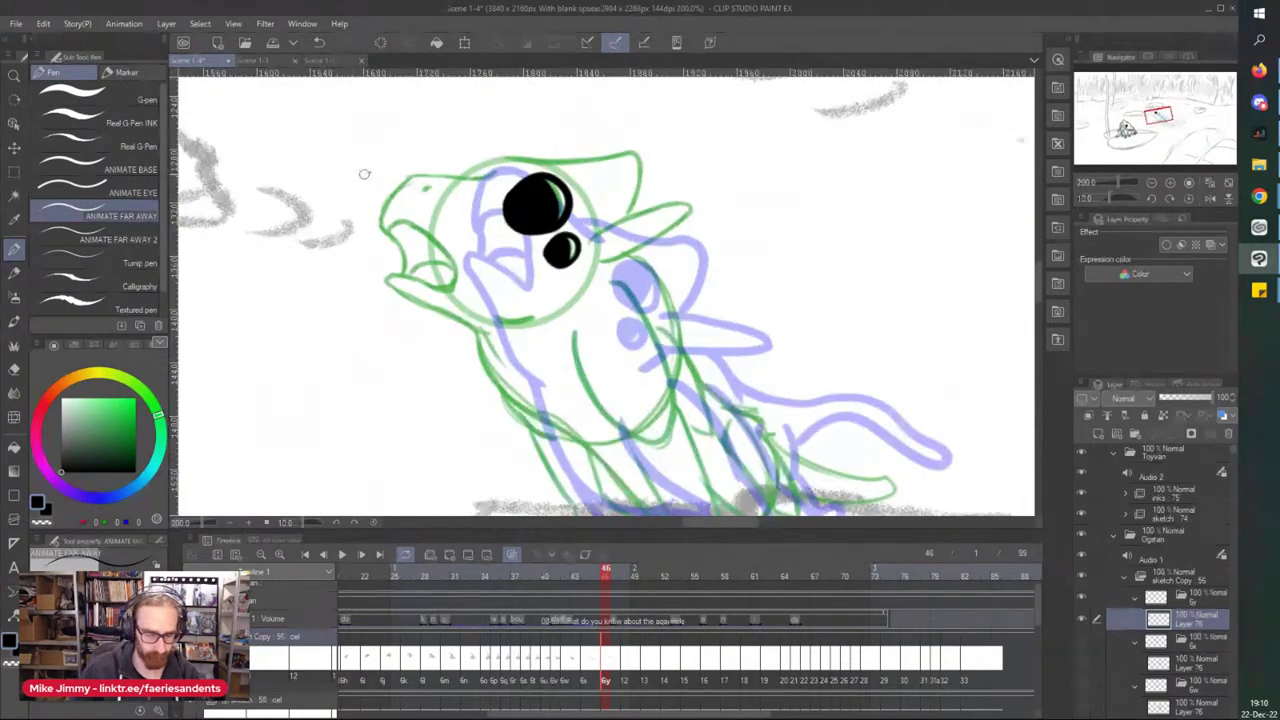
- Ink the snout, the open mouth and the lower jaw on frame 46
mouse_move(594, 172)
left_mouse_down()
mouse_move(421, 186)
mouse_move(367, 276)
mouse_move(392, 291)
mouse_move(382, 288)
mouse_move(418, 272)
mouse_move(504, 354)
mouse_move(485, 407)
mouse_move(407, 383)
mouse_move(374, 392)
left_mouse_up()
left_click_drag(390, 298, 415, 372)
mouse_move(490, 355)
left_mouse_down()
mouse_move(405, 346)
mouse_move(383, 395)
mouse_move(563, 490)
left_mouse_up()
scroll(497, 432, "down", 2)
scroll(557, 483, "up", 2)
left_click_drag(608, 414, 541, 411)
scroll(514, 393, "down", 3)
- Ink the top of the head with both ears, and the short cheek curve under the eyes
scroll(514, 393, "up", 3)
mouse_move(410, 258)
left_mouse_down()
mouse_move(685, 216)
mouse_move(758, 238)
mouse_move(736, 344)
left_mouse_up()
mouse_move(674, 376)
left_mouse_down()
mouse_move(726, 346)
mouse_move(858, 318)
mouse_move(708, 448)
mouse_move(676, 452)
left_mouse_up()
scroll(557, 378, "down", 3)
scroll(557, 378, "down", 1)
scroll(329, 220, "down", 3)
scroll(506, 334, "up", 1)
scroll(512, 231, "up", 2)
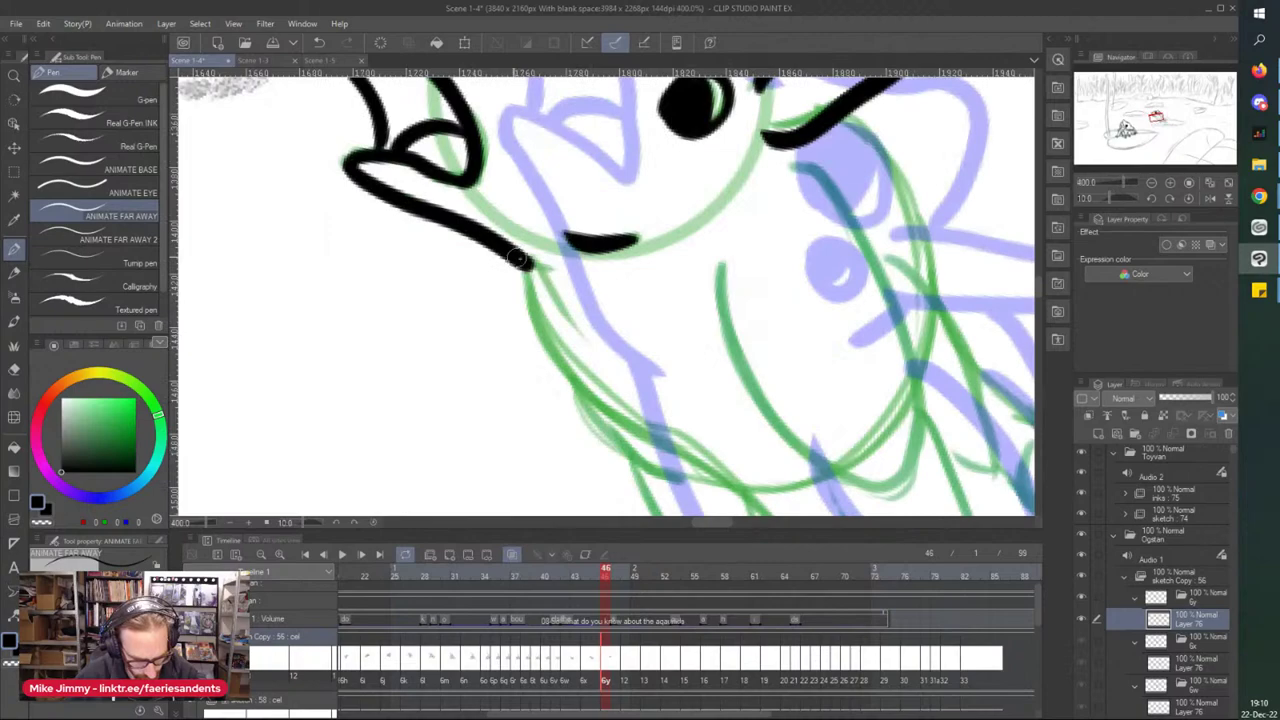
- Ink the chest line from the jaw down to the belly on frame 46
left_click_drag(514, 258, 580, 382)
scroll(501, 357, "down", 3)
scroll(501, 357, "up", 4)
mouse_move(524, 328)
left_mouse_down()
mouse_move(572, 360)
mouse_move(626, 370)
left_mouse_up()
left_click_drag(698, 330, 680, 352)
- Ink the front and back lines of the near front limb's upper arm
mouse_move(648, 180)
left_mouse_down()
mouse_move(649, 235)
mouse_move(750, 375)
left_mouse_up()
scroll(700, 300, "down", 3)
left_click_drag(727, 230, 805, 455)
scroll(790, 460, "down", 3)
scroll(764, 477, "up", 3)
- Ink the near front limb's forearm down to the stone and its hand with fingers
left_click_drag(622, 242, 697, 374)
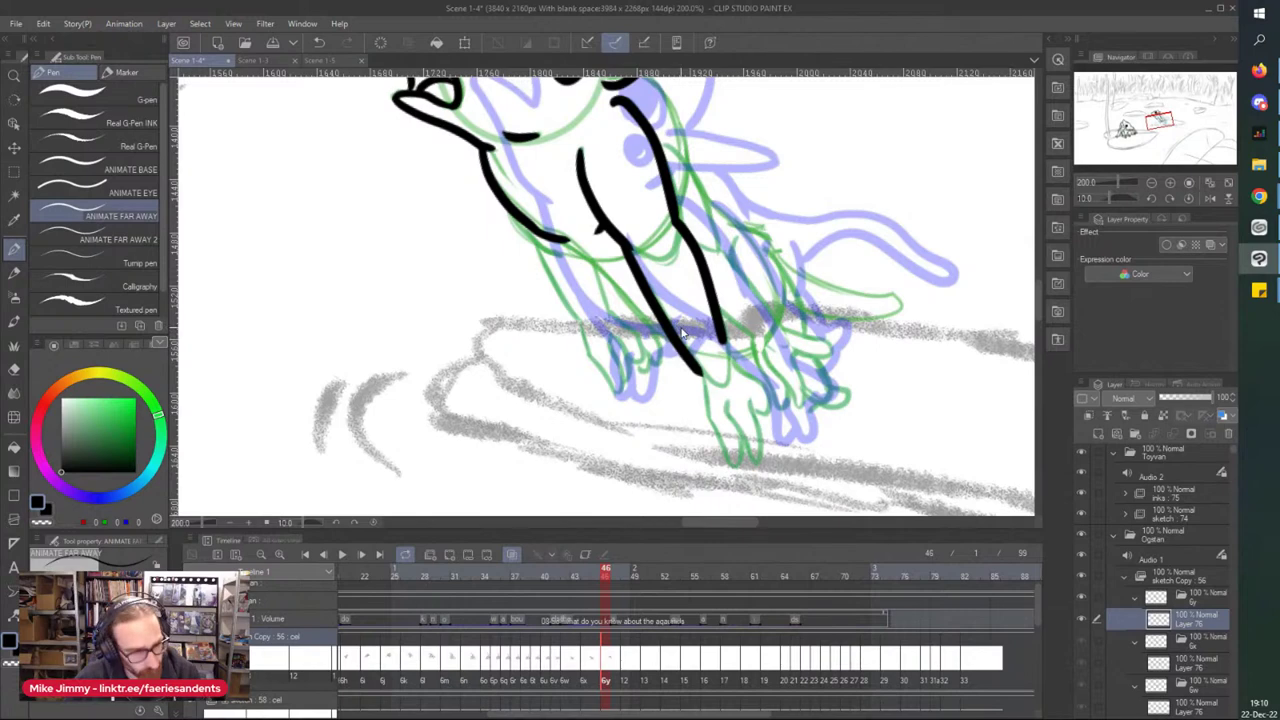
key("ctrl+z")
mouse_move(627, 243)
left_mouse_down()
mouse_move(680, 336)
mouse_move(768, 393)
left_mouse_up()
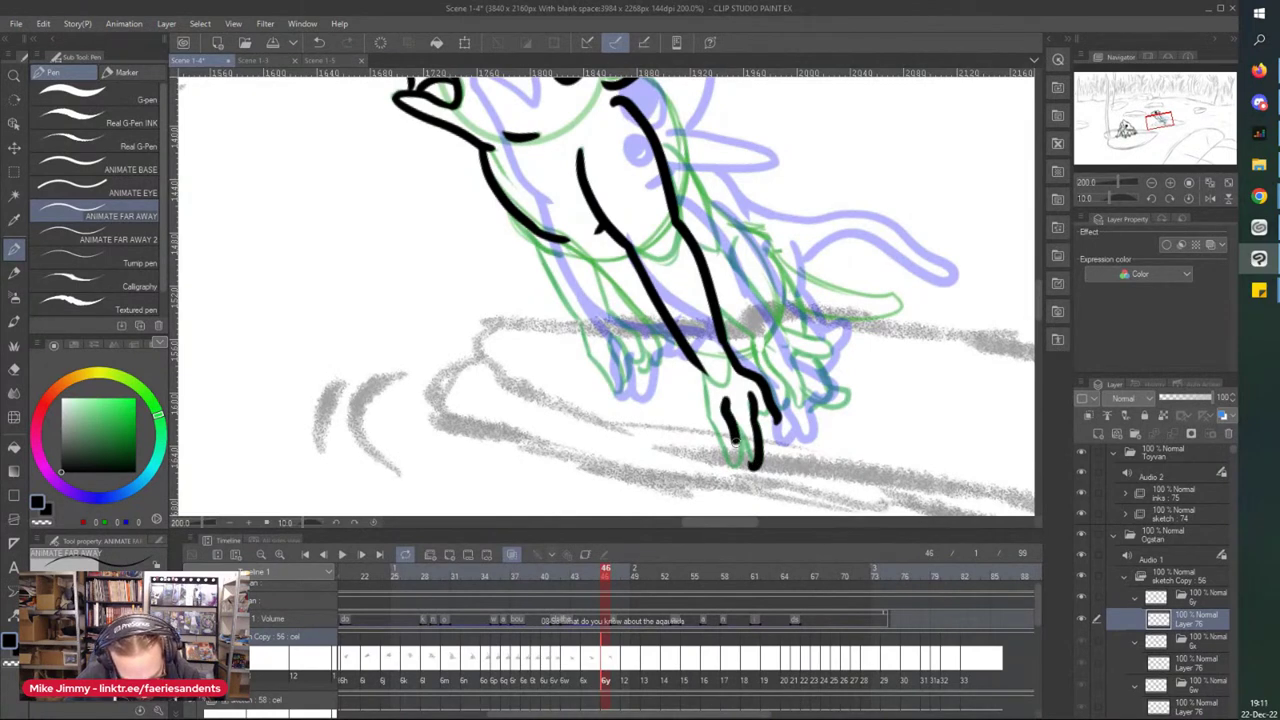
left_click_drag(699, 376, 713, 462)
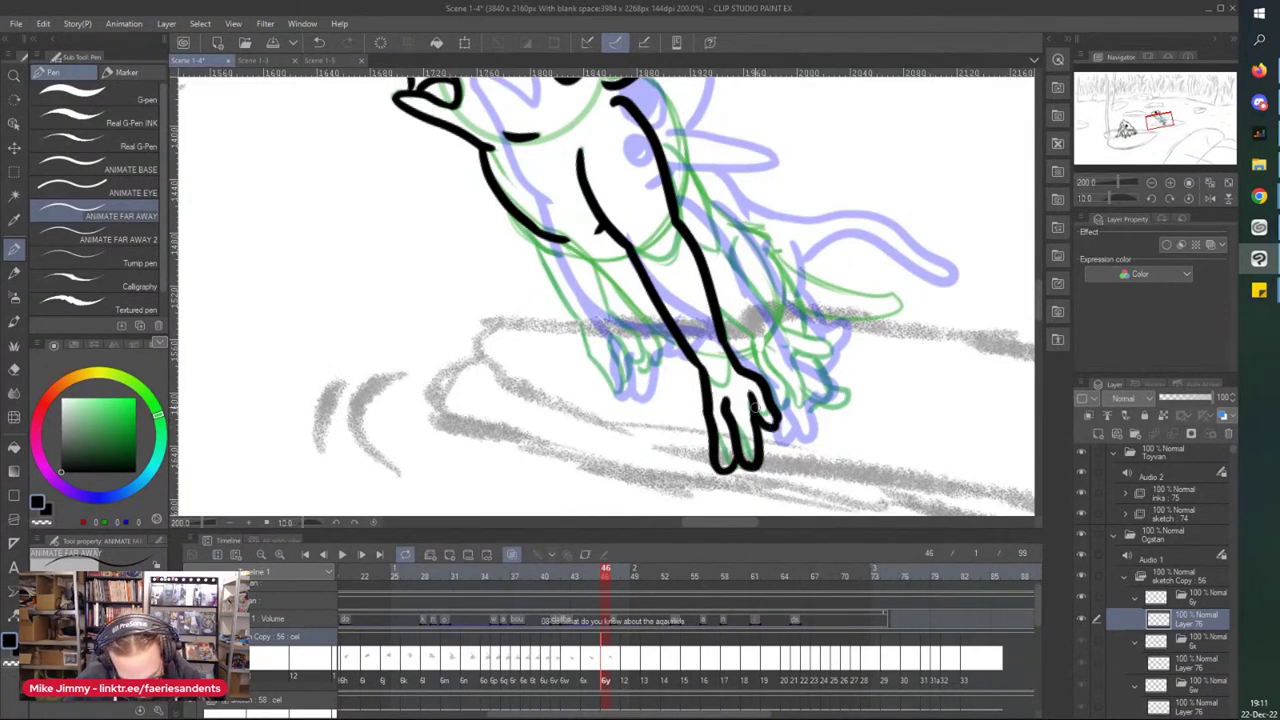
- Ink the far front limb from the belly down to its hand and fingers
left_click_drag(562, 240, 640, 314)
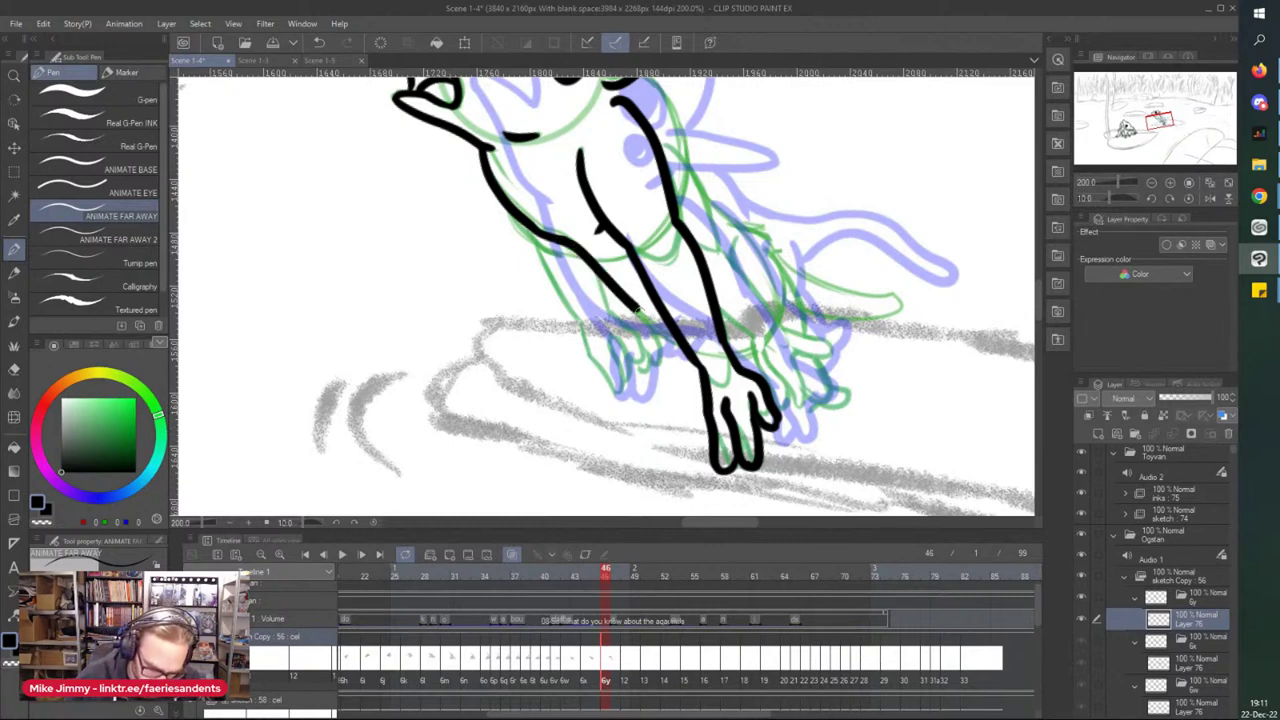
left_click_drag(556, 282, 582, 326)
left_click_drag(584, 264, 612, 332)
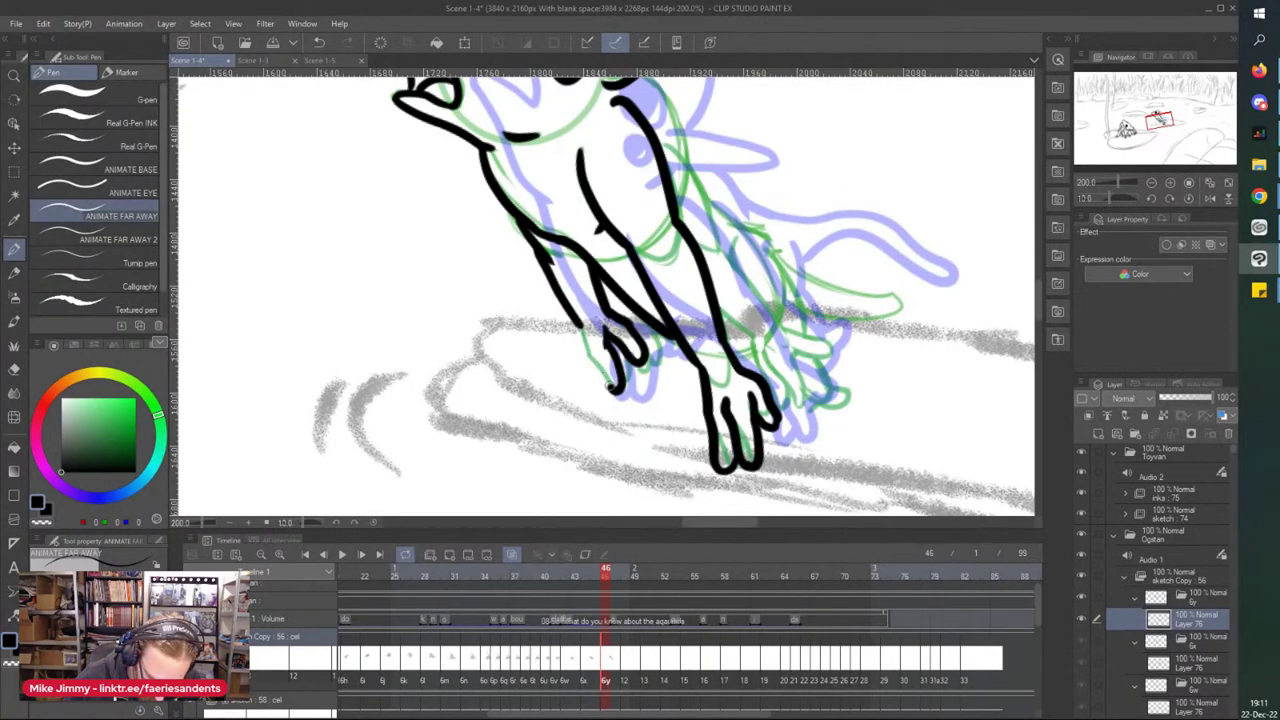
scroll(653, 347, "up", 2)
mouse_move(657, 308)
left_mouse_down()
mouse_move(669, 353)
mouse_move(643, 352)
mouse_move(629, 383)
left_mouse_up()
scroll(533, 276, "down", 2)
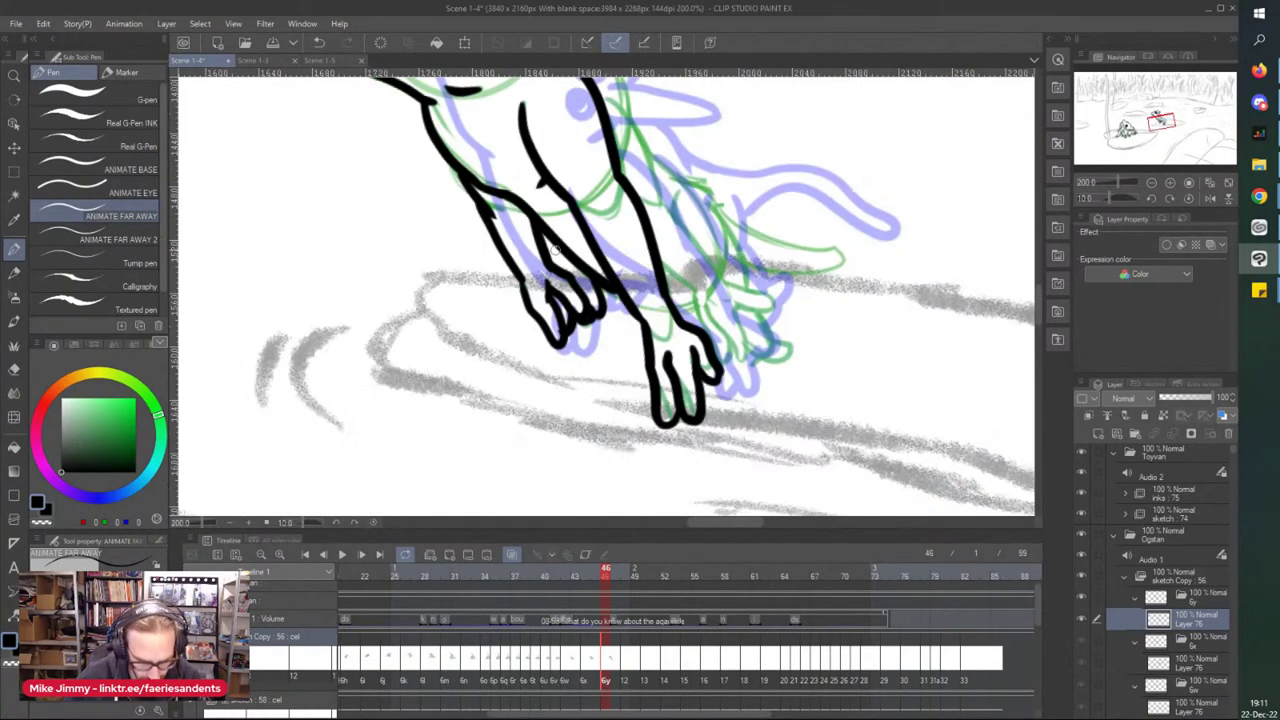
- Ink the hand and forearm of the second limb behind the near front hand
scroll(660, 329, "up", 2)
mouse_move(637, 281)
left_mouse_down()
mouse_move(694, 312)
mouse_move(706, 378)
mouse_move(740, 428)
left_mouse_up()
mouse_move(724, 353)
left_mouse_down()
mouse_move(788, 460)
mouse_move(781, 361)
mouse_move(852, 370)
mouse_move(782, 318)
left_mouse_up()
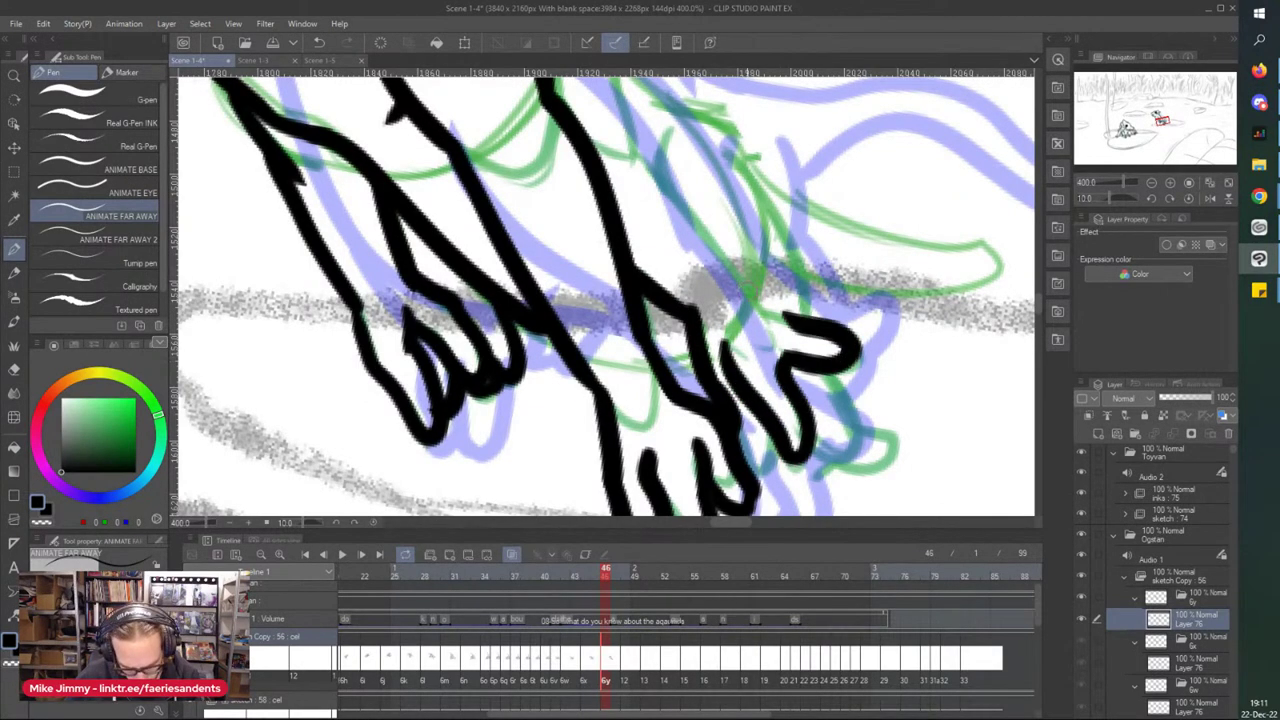
mouse_move(756, 414)
left_mouse_down()
mouse_move(770, 460)
mouse_move(754, 478)
left_mouse_up()
scroll(695, 367, "down", 3)
scroll(650, 264, "up", 3)
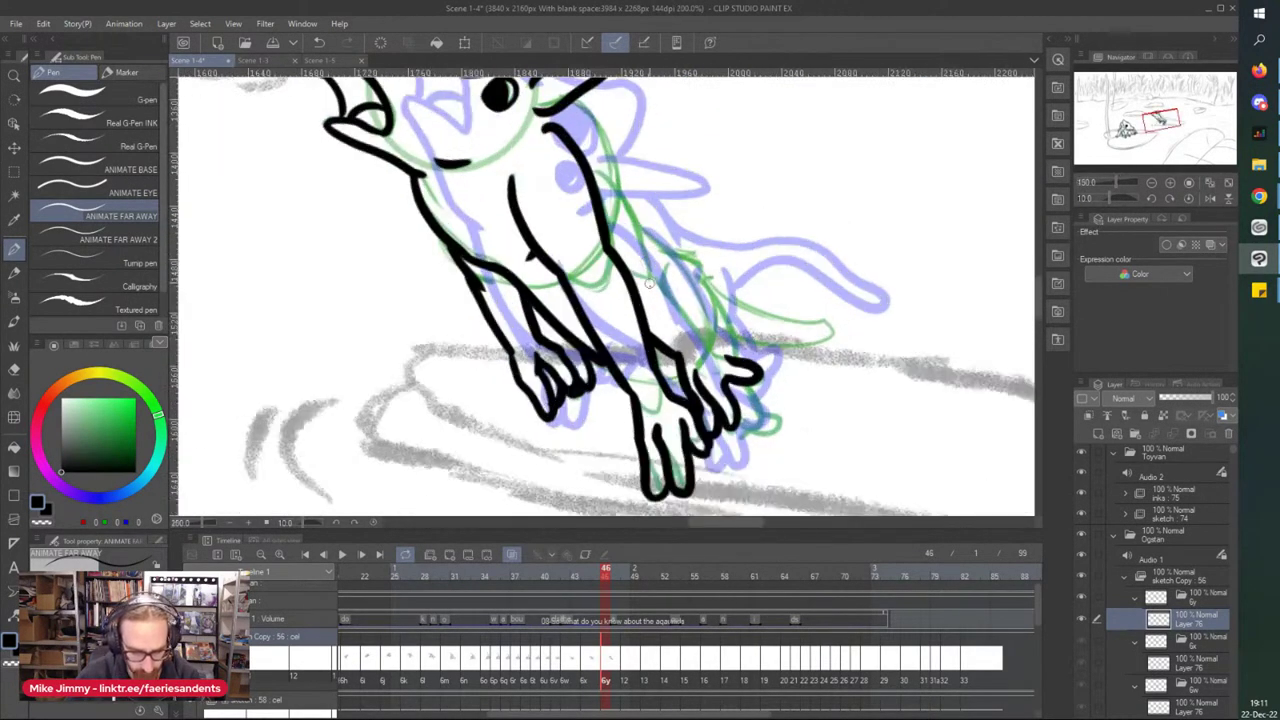
left_click_drag(645, 262, 771, 407)
scroll(640, 283, "down", 3)
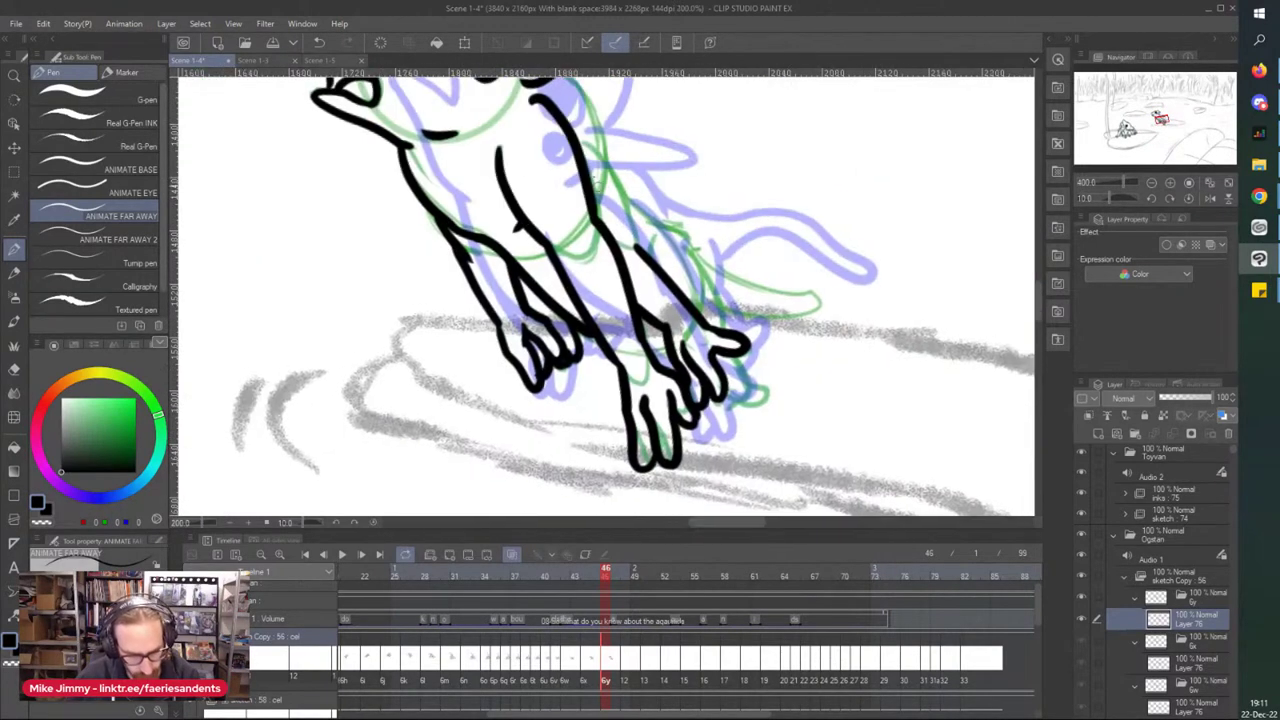
- Ink the second limb's upper arm line and the back line running down from the long ear
scroll(593, 150, "up", 3)
left_click_drag(580, 140, 700, 365)
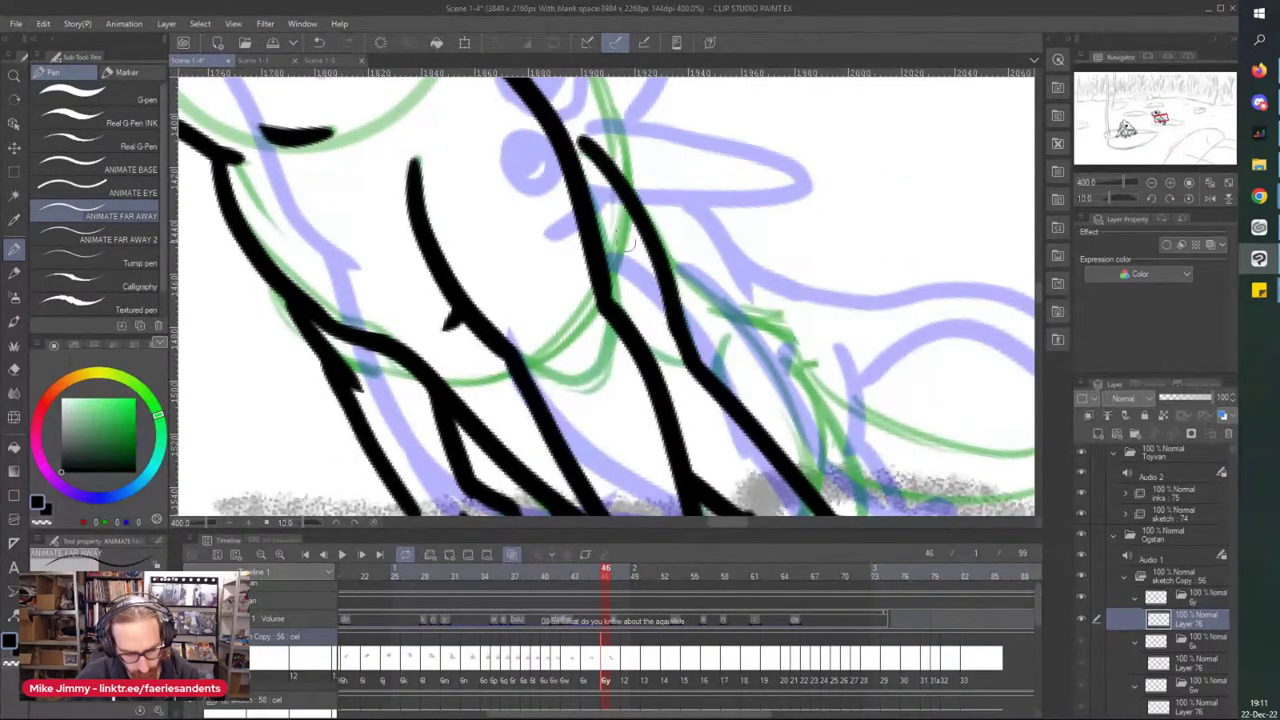
scroll(700, 365, "down", 3)
scroll(503, 103, "up", 3)
scroll(503, 103, "down", 3)
scroll(570, 135, "up", 3)
left_click_drag(575, 135, 638, 245)
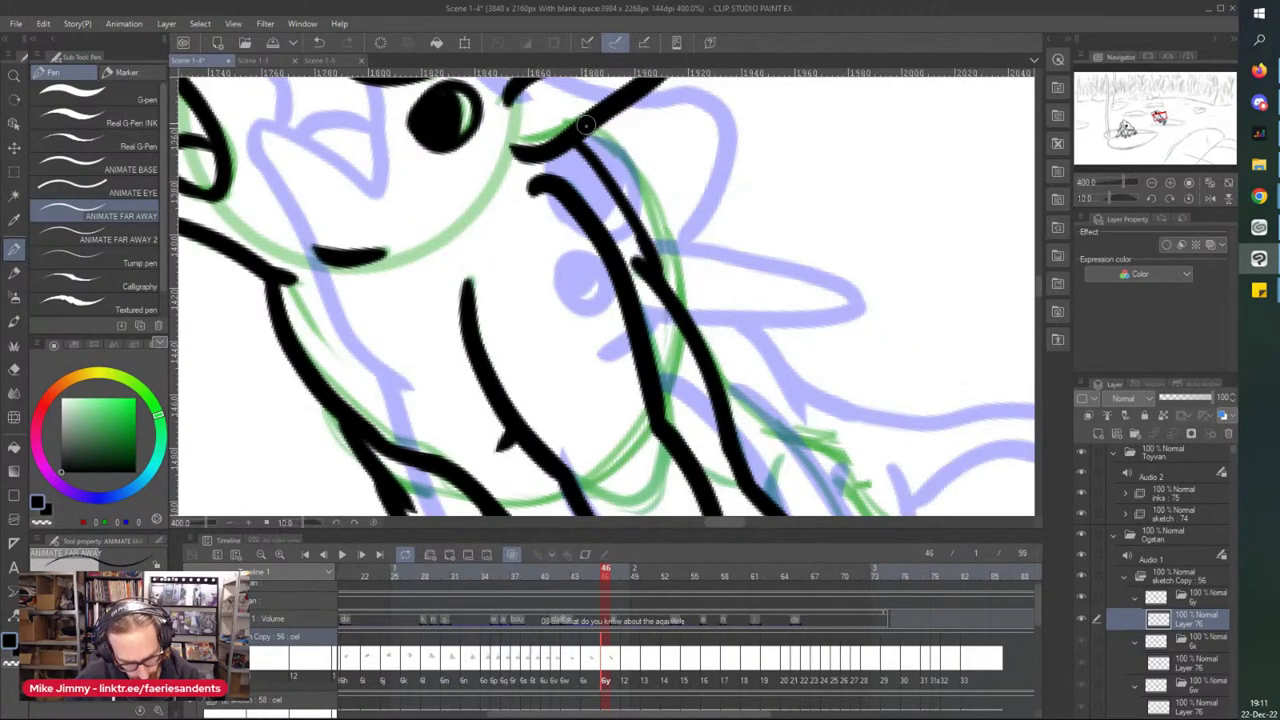
scroll(662, 268, "down", 3)
scroll(590, 180, "up", 3)
- Ink the two short hip curves above the second limb's forearm
left_click_drag(582, 160, 560, 212)
left_click_drag(643, 193, 656, 312)
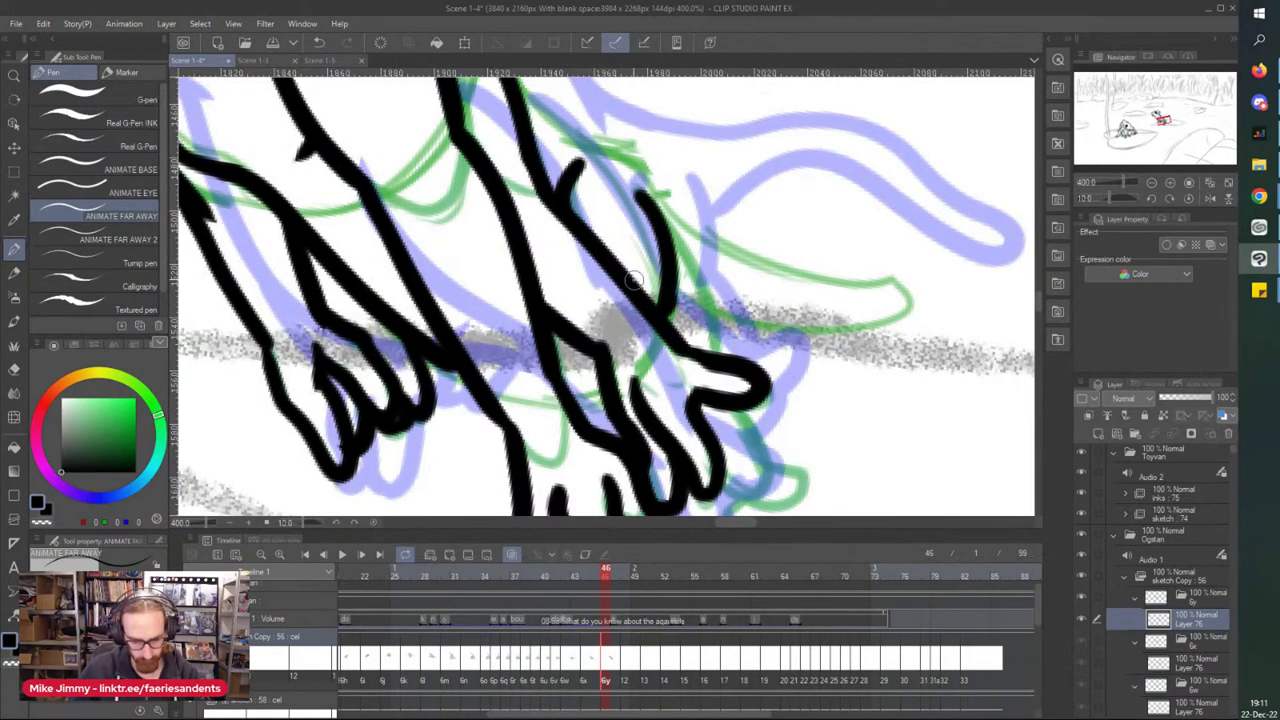
scroll(648, 313, "down", 3)
scroll(683, 285, "up", 3)
- Ink the hind foot's toes behind the second hand and the short ankle line above it
mouse_move(683, 285)
left_mouse_down()
mouse_move(712, 330)
mouse_move(762, 360)
mouse_move(638, 378)
left_mouse_up()
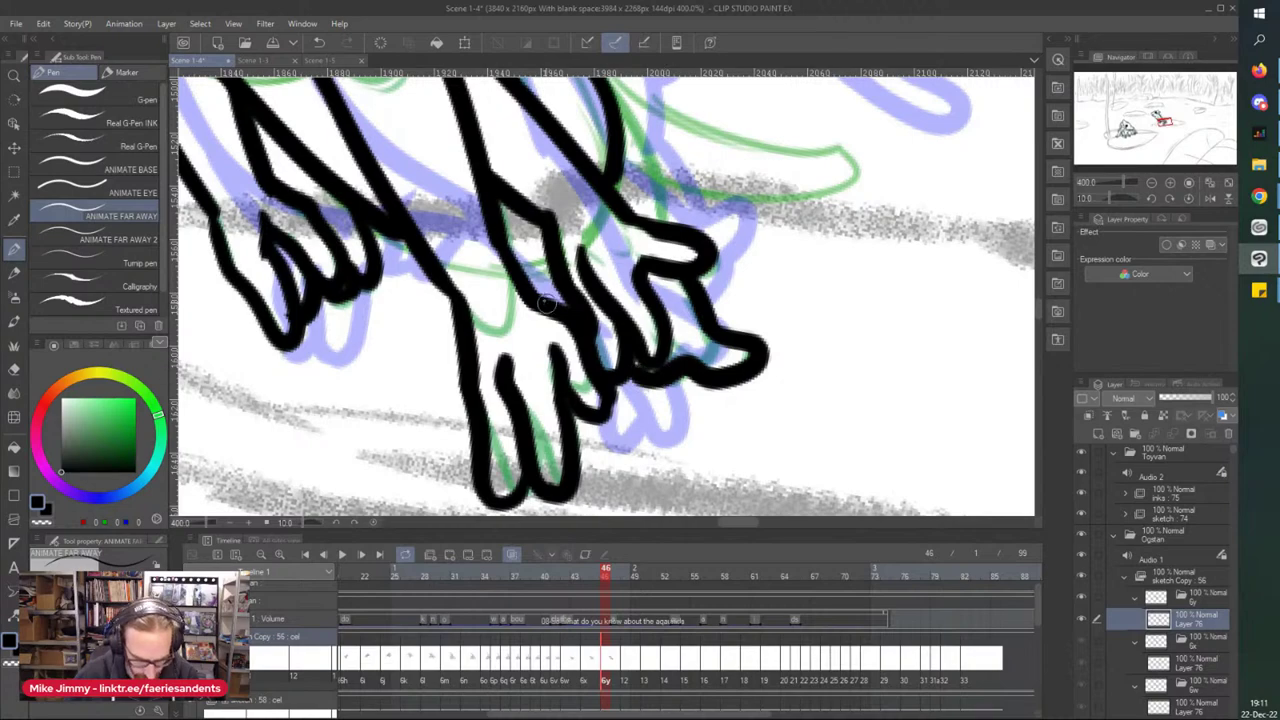
scroll(549, 305, "down", 2)
scroll(605, 338, "up", 2)
scroll(579, 306, "down", 2)
scroll(555, 187, "up", 2)
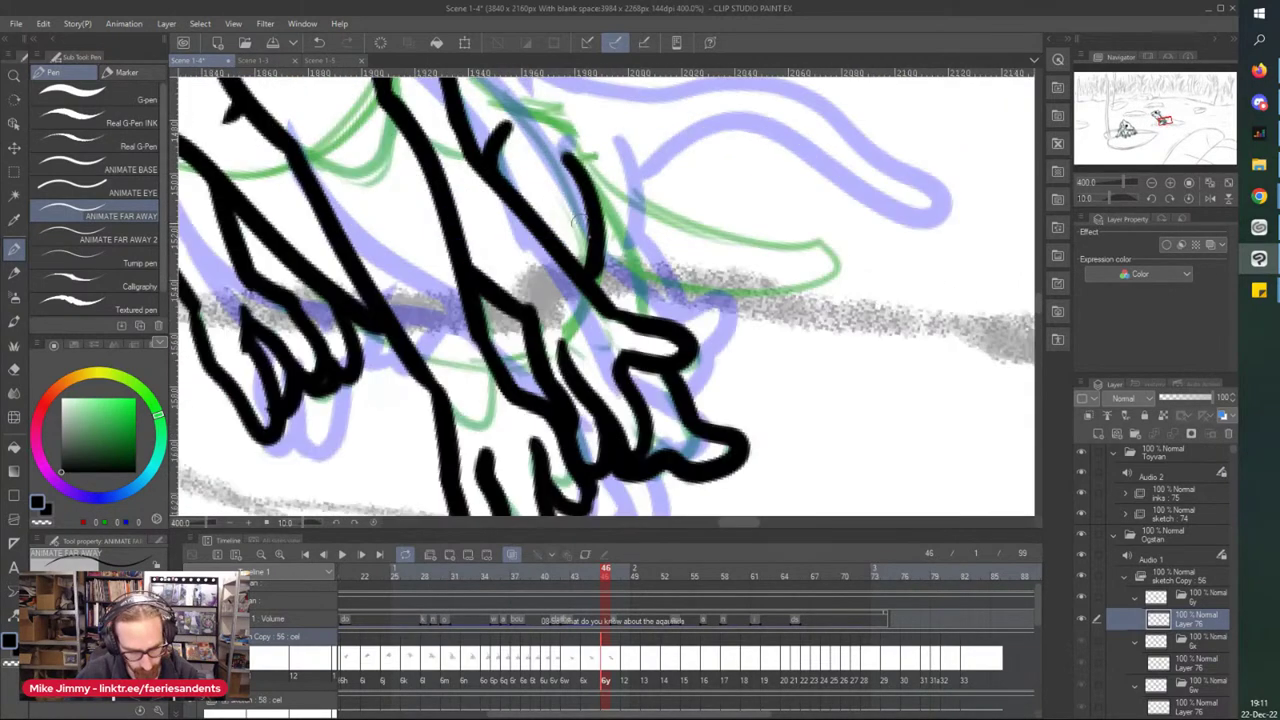
scroll(595, 263, "down", 2)
scroll(479, 151, "up", 2)
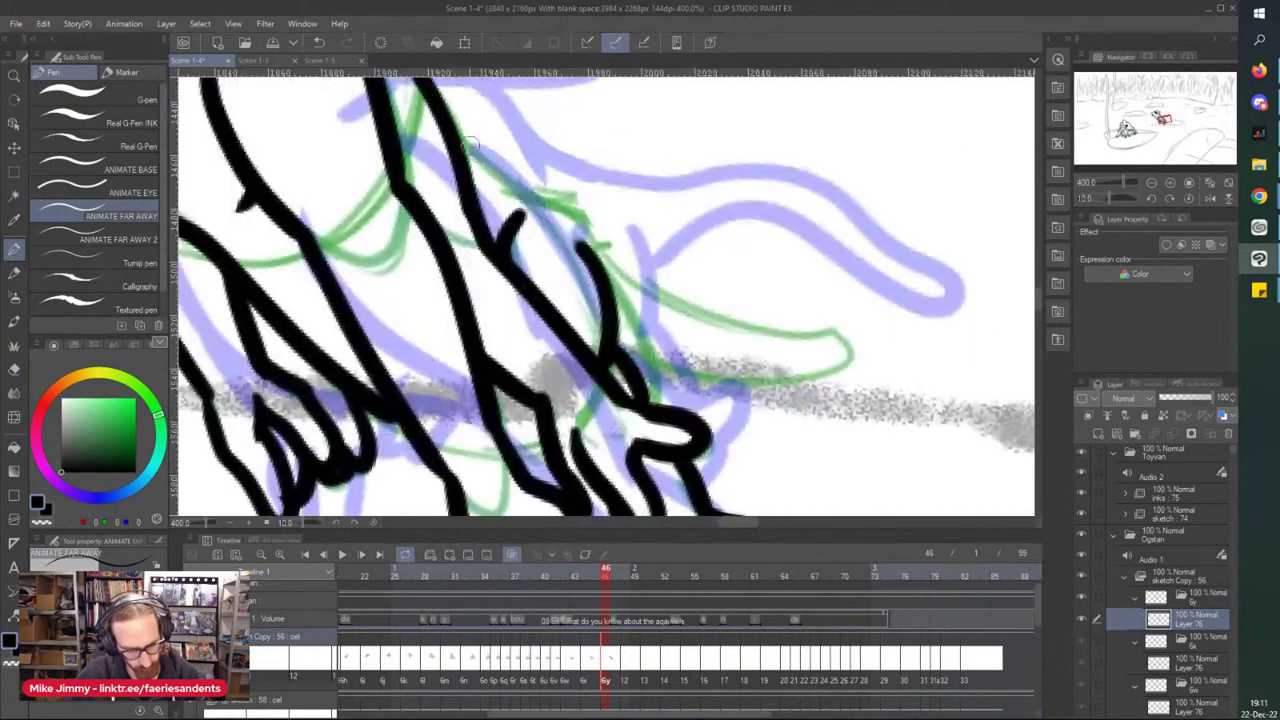
- Ink the long rounded tail extending behind the hips and redo its stroke near the hip
mouse_move(452, 127)
left_mouse_down()
mouse_move(630, 274)
mouse_move(829, 333)
mouse_move(745, 372)
mouse_move(614, 292)
left_mouse_up()
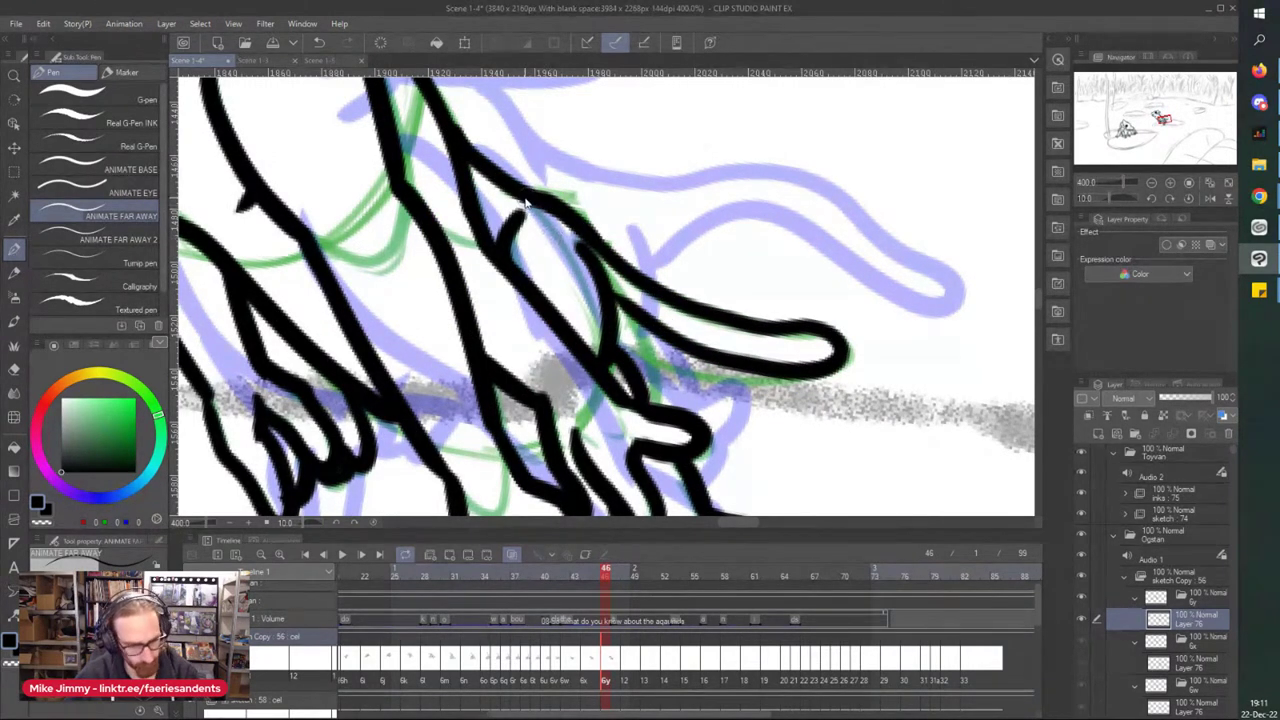
key("ctrl+z")
mouse_move(596, 243)
left_mouse_down()
mouse_move(830, 334)
mouse_move(670, 370)
mouse_move(614, 300)
left_mouse_up()
scroll(446, 159, "down", 4)
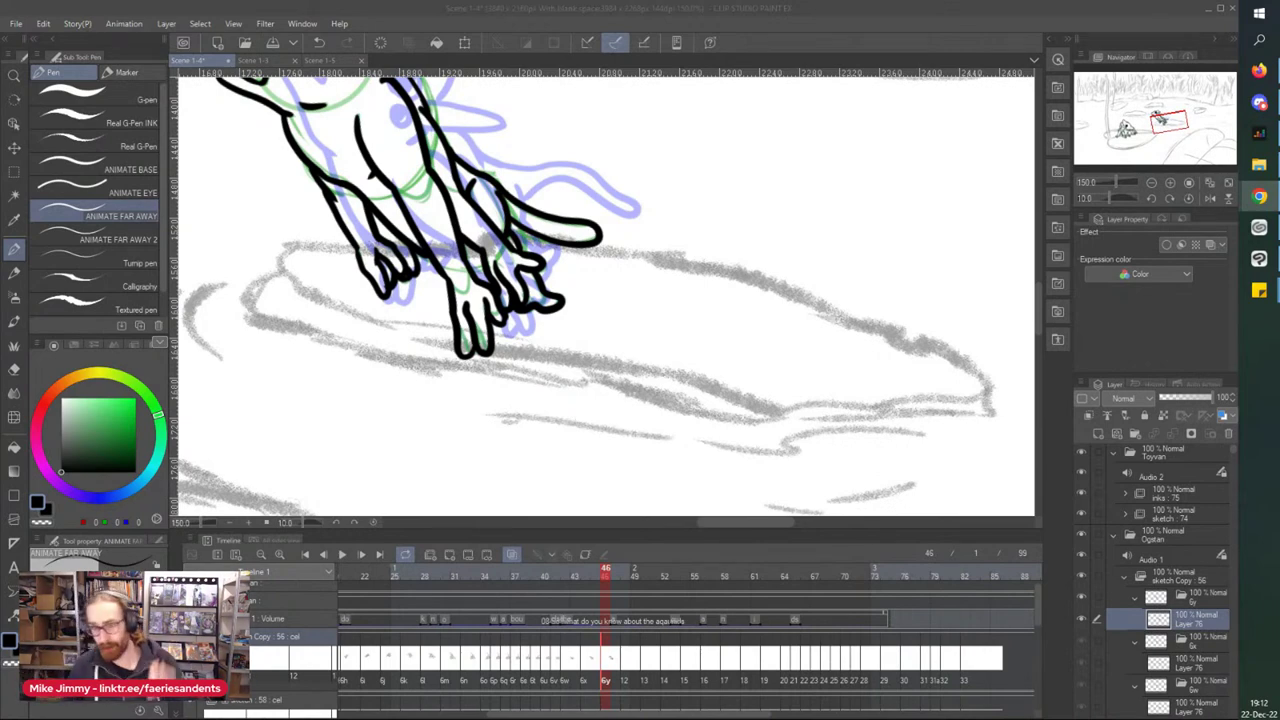
scroll(341, 117, "down", 1)
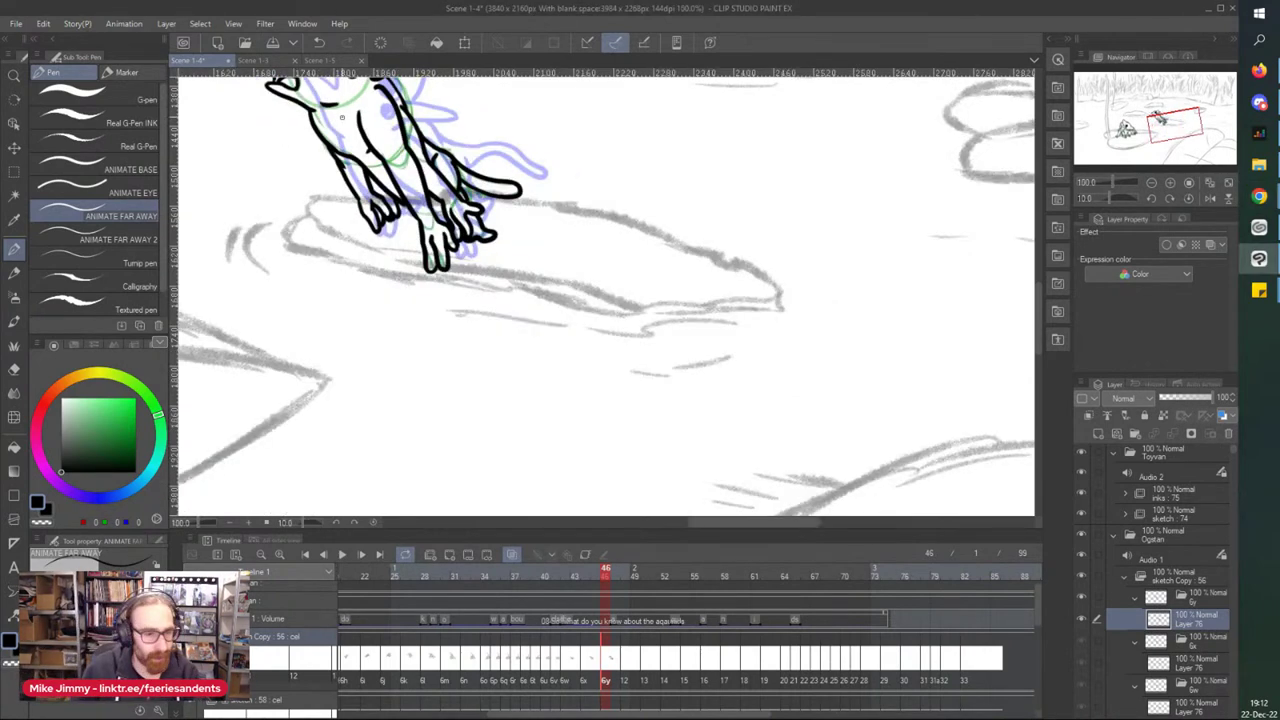
- Go to frame 48 and select Layer 76 inside cel 12 for inking
key("Right")
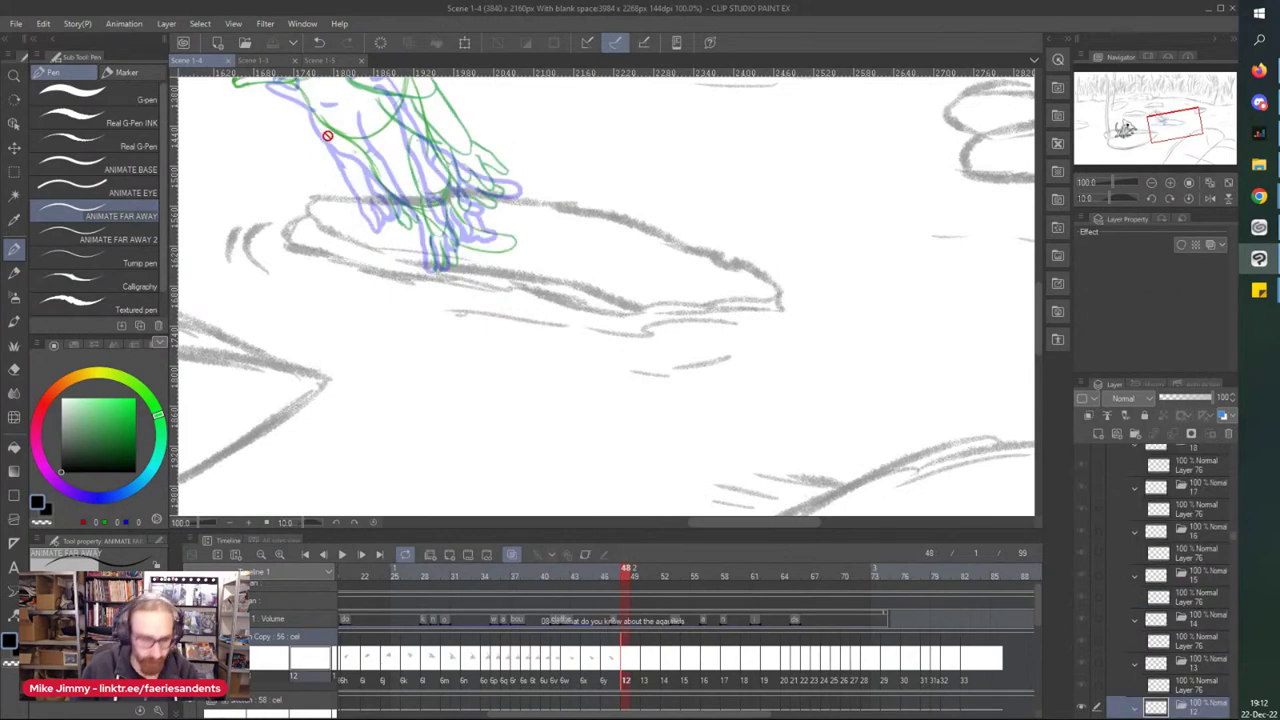
scroll(350, 194, "down", 1)
scroll(318, 174, "up", 1)
scroll(295, 170, "down", 2)
scroll(281, 129, "up", 4)
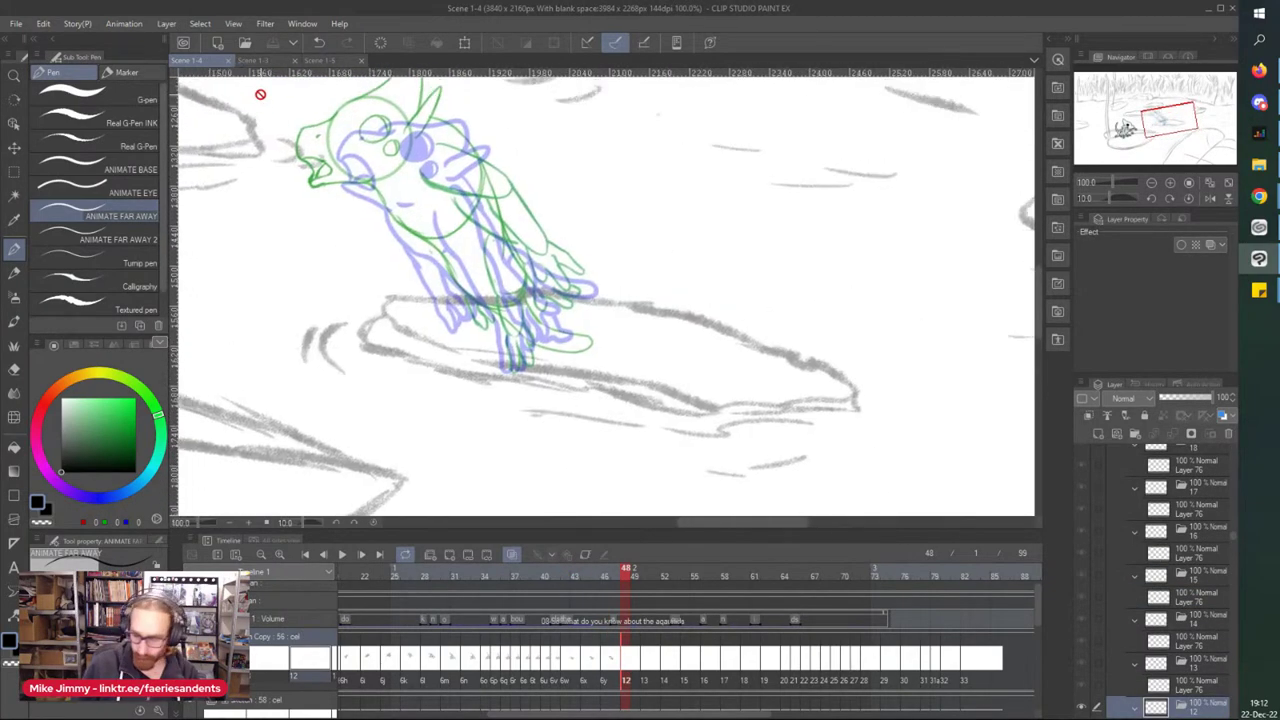
left_click_drag(1233, 533, 1226, 540)
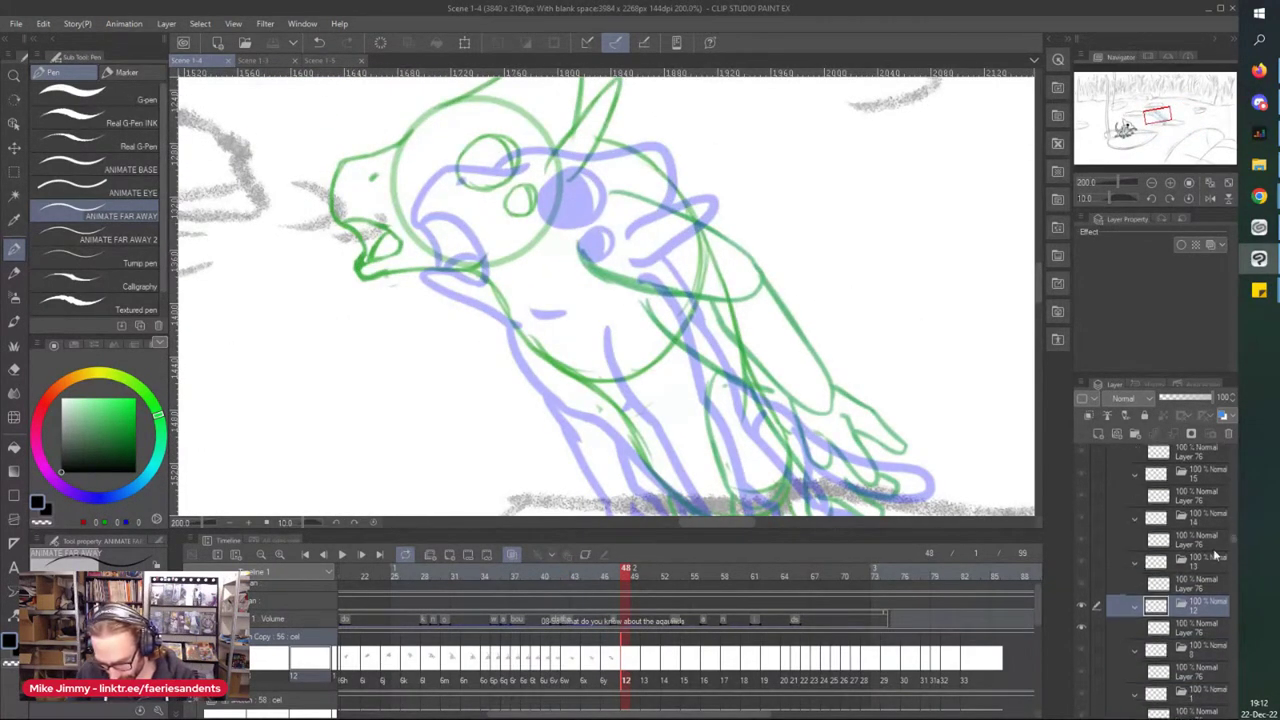
left_click(1180, 628)
- Ink the large and small eyes in solid black, leaving a crescent highlight in each
scroll(410, 155, "up", 2)
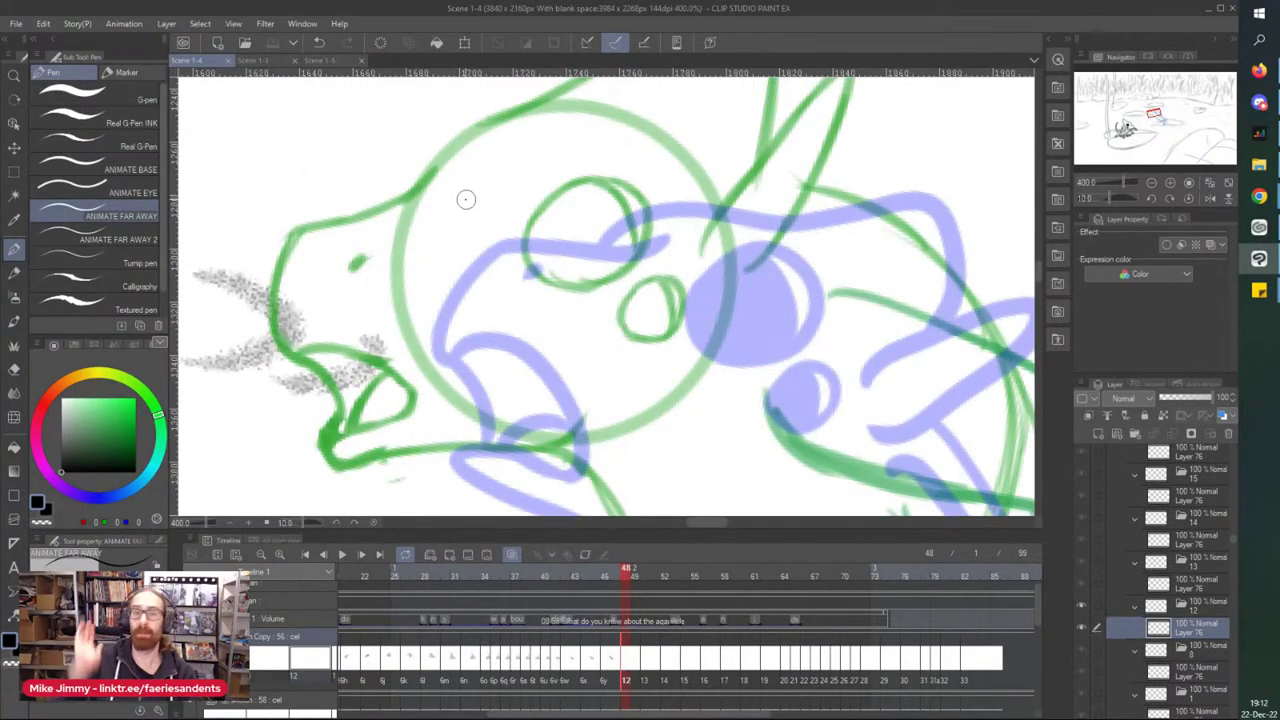
scroll(466, 199, "up", 2)
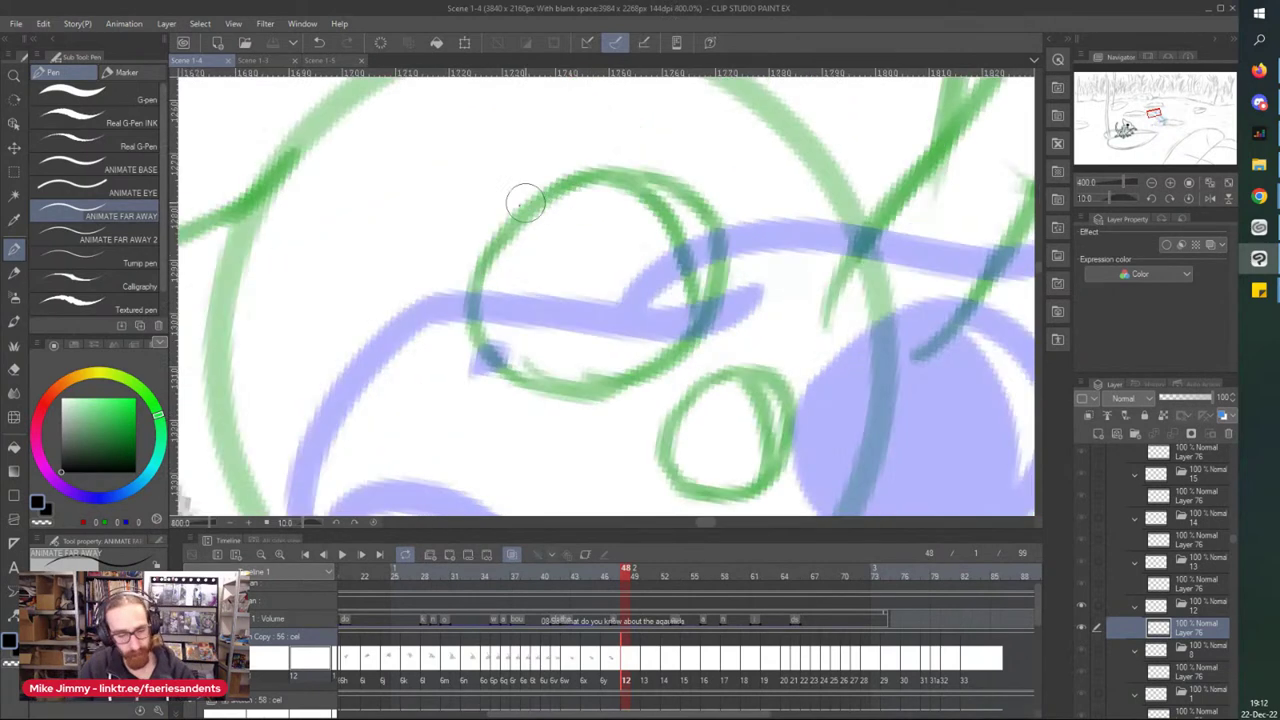
mouse_move(497, 239)
left_mouse_down()
mouse_move(485, 345)
mouse_move(730, 262)
mouse_move(506, 217)
mouse_move(626, 189)
mouse_move(663, 277)
mouse_move(603, 258)
mouse_move(486, 271)
mouse_move(506, 251)
mouse_move(507, 322)
mouse_move(545, 340)
mouse_move(657, 309)
mouse_move(575, 328)
mouse_move(531, 275)
left_mouse_up()
mouse_move(686, 486)
left_mouse_down()
mouse_move(582, 282)
mouse_move(677, 180)
mouse_move(585, 230)
mouse_move(652, 271)
mouse_move(621, 203)
left_mouse_up()
scroll(577, 260, "down", 5)
- Ink the snout, nostril, open mouth with its tongue, and the lower jaw line
scroll(377, 211, "up", 2)
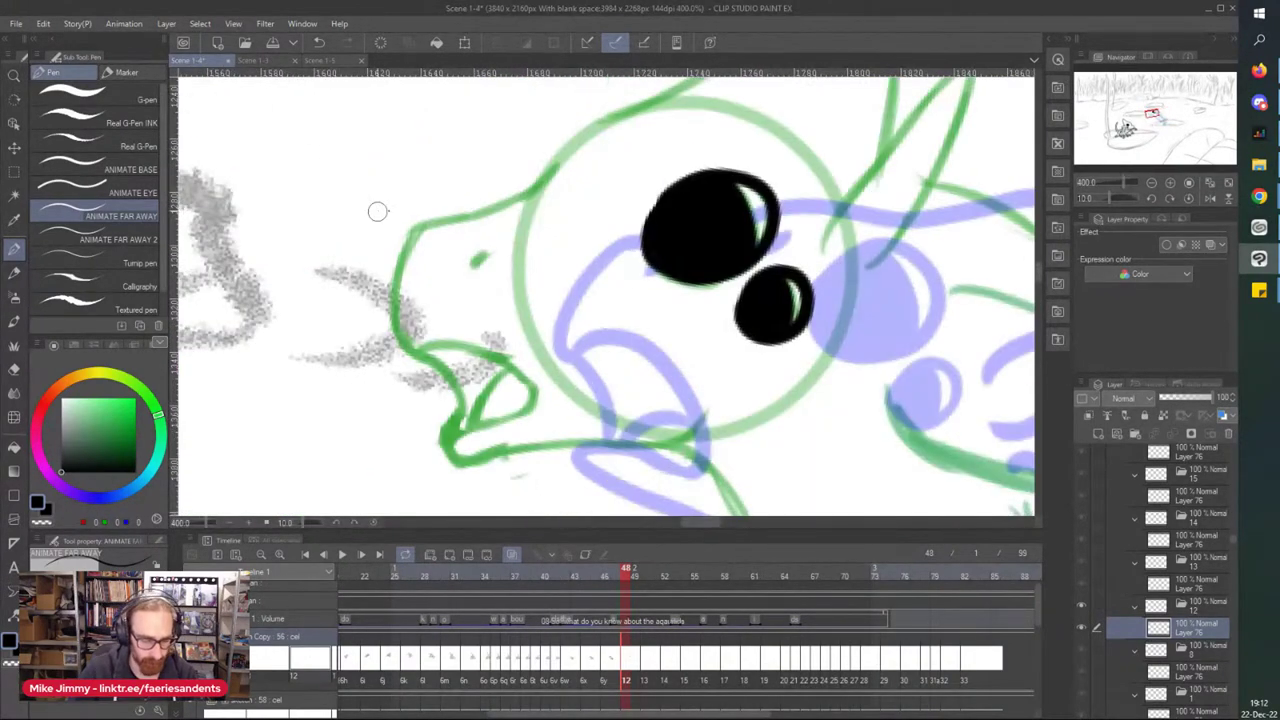
mouse_move(549, 170)
left_mouse_down()
mouse_move(405, 238)
mouse_move(422, 223)
mouse_move(397, 296)
mouse_move(396, 323)
mouse_move(422, 362)
mouse_move(404, 348)
mouse_move(518, 370)
mouse_move(493, 385)
mouse_move(530, 400)
mouse_move(445, 440)
mouse_move(427, 359)
left_mouse_up()
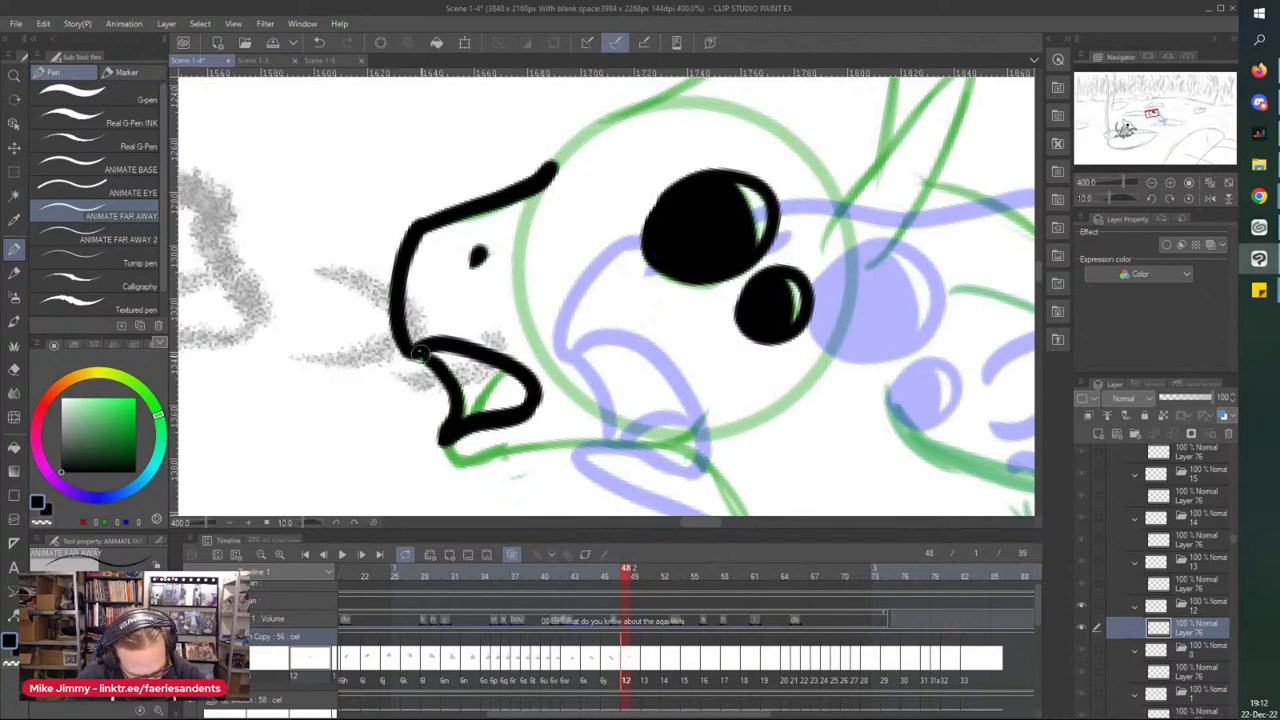
left_click_drag(505, 371, 472, 412)
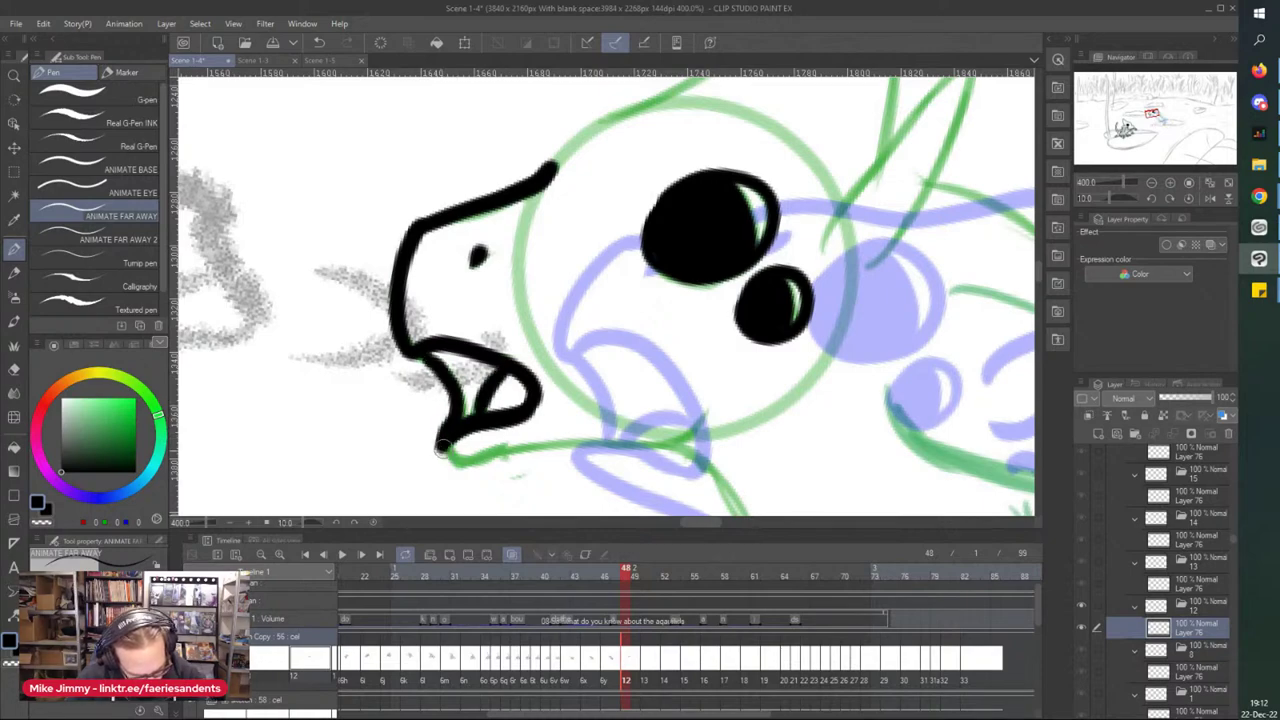
left_click_drag(475, 465, 712, 418)
- Ink the slim near ear, then the forehead line rising into the tall pointed ear behind it
scroll(484, 262, "down", 3)
scroll(590, 247, "up", 3)
mouse_move(604, 288)
left_mouse_down()
mouse_move(625, 236)
mouse_move(745, 106)
mouse_move(742, 160)
mouse_move(624, 290)
left_mouse_up()
scroll(571, 413, "down", 3)
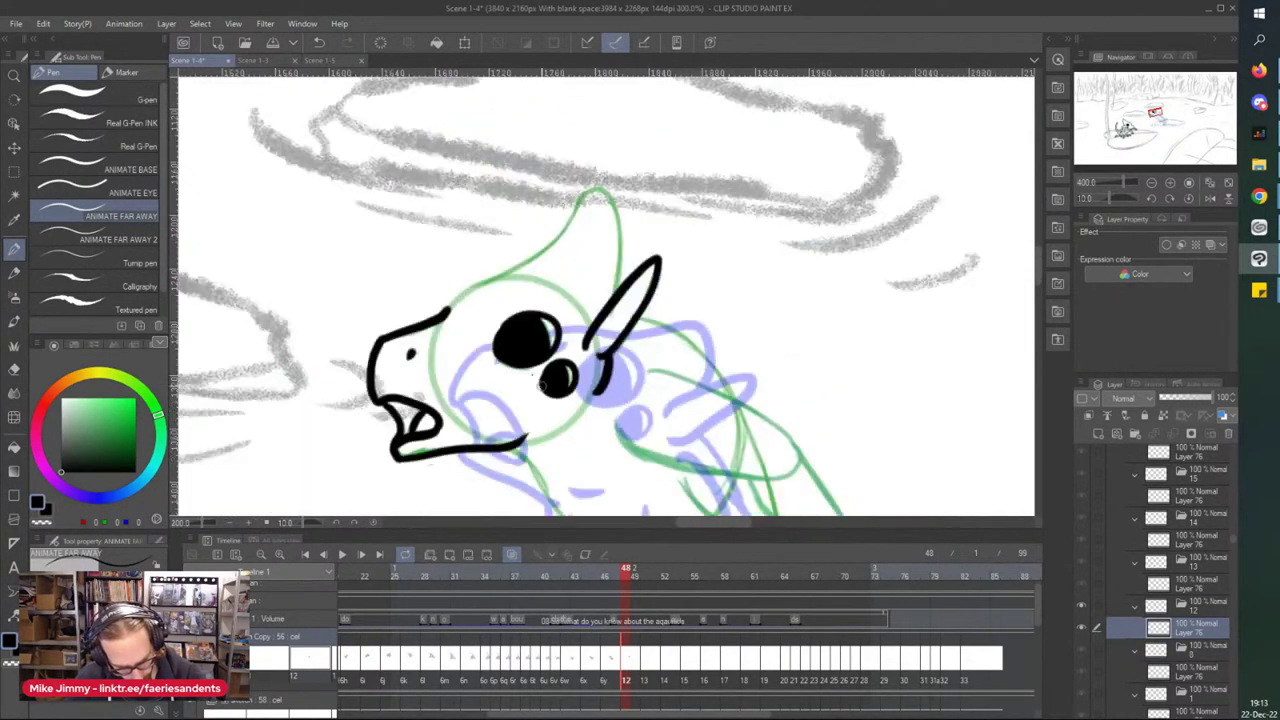
mouse_move(465, 291)
left_mouse_down()
mouse_move(518, 268)
mouse_move(590, 181)
mouse_move(621, 210)
mouse_move(622, 290)
left_mouse_up()
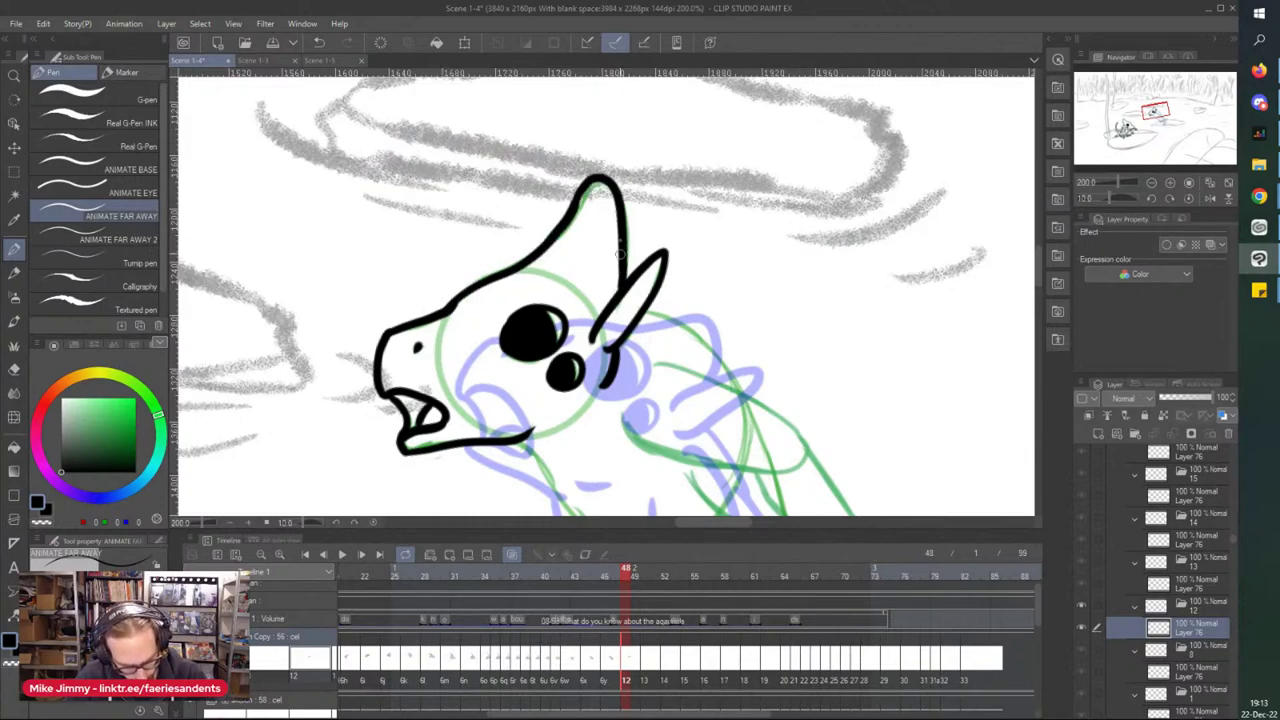
- Ink the throat and chest line from the jaw and continue it down along the belly
scroll(571, 126, "down", 2)
scroll(574, 403, "up", 2)
mouse_move(511, 165)
left_mouse_down()
mouse_move(573, 242)
mouse_move(635, 276)
mouse_move(592, 263)
mouse_move(624, 277)
mouse_move(715, 393)
mouse_move(785, 430)
left_mouse_up()
scroll(700, 400, "down", 2)
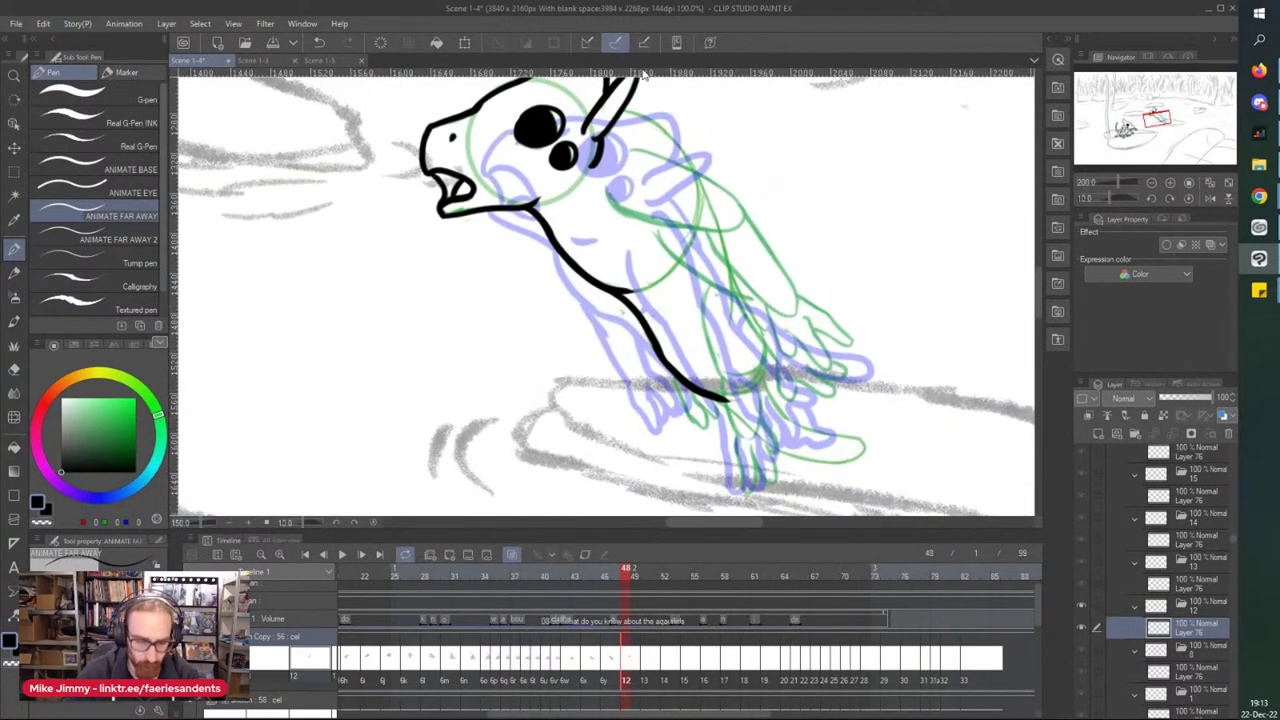
- Ink the top of the near shoulder and the underside of the near upper arm
scroll(700, 400, "up", 2)
left_click_drag(676, 112, 778, 160)
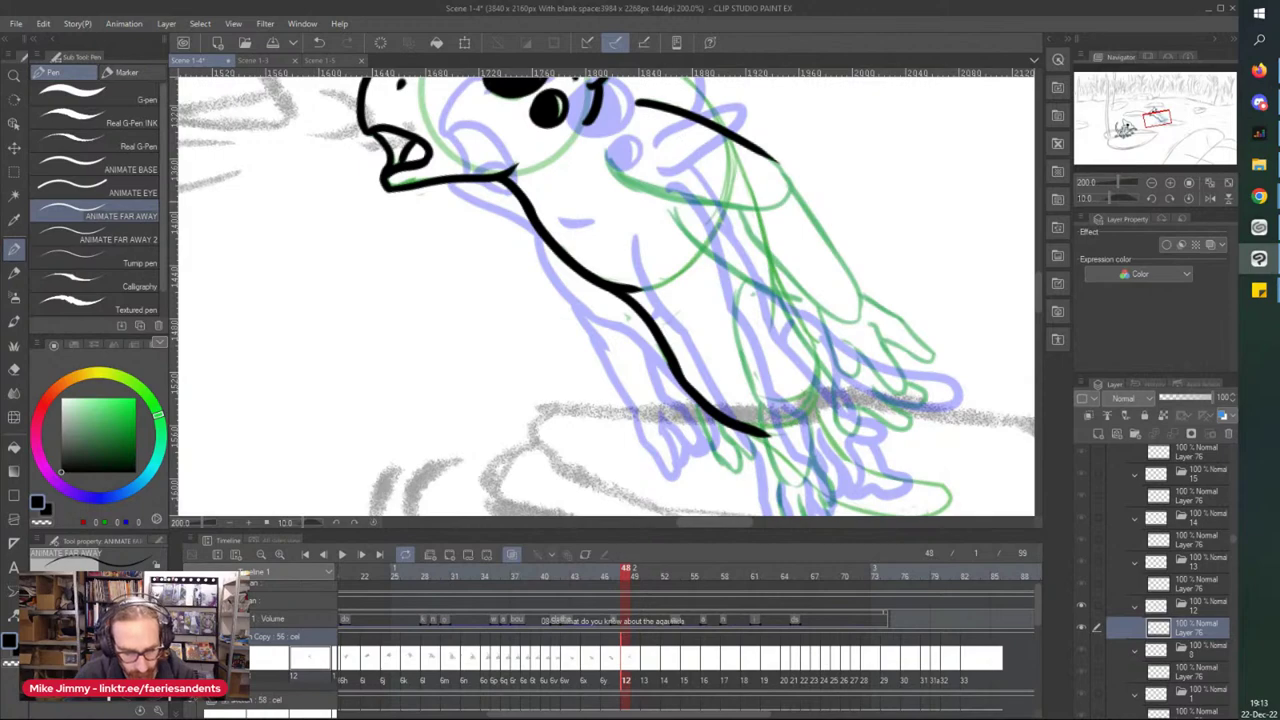
left_click_drag(754, 207, 628, 176)
scroll(717, 178, "up", 3)
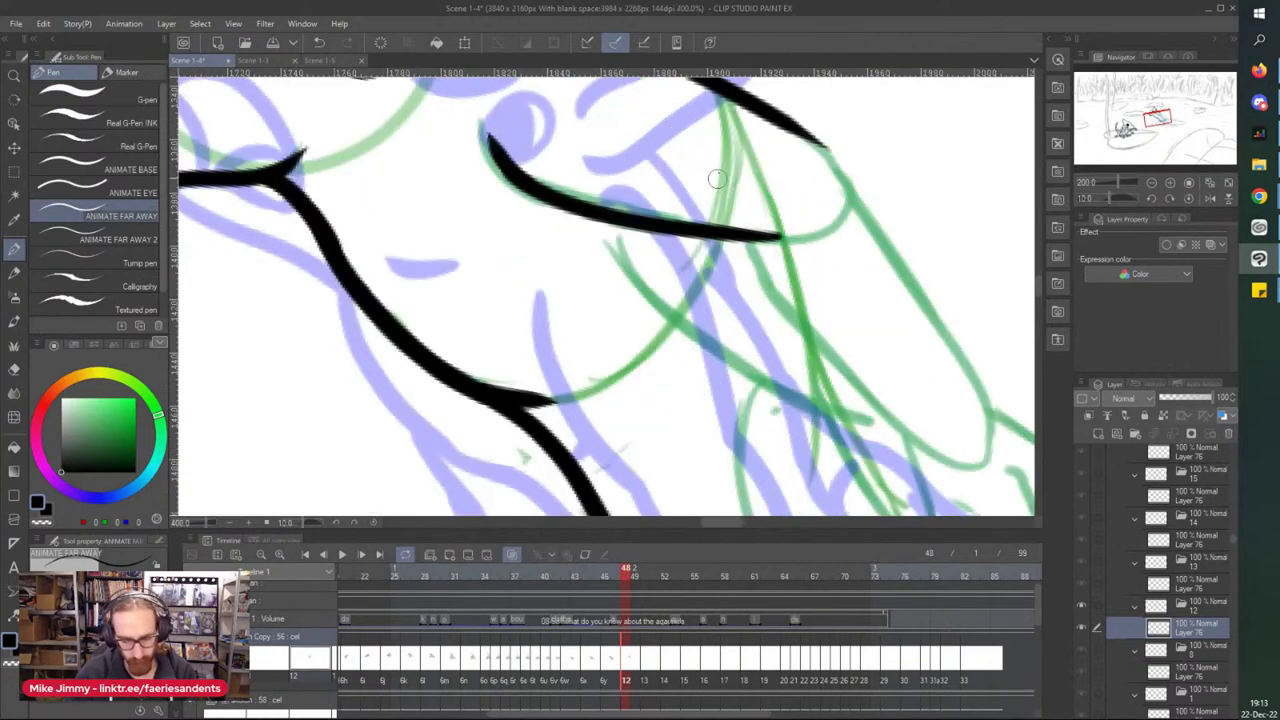
scroll(803, 135, "down", 3)
scroll(857, 205, "up", 3)
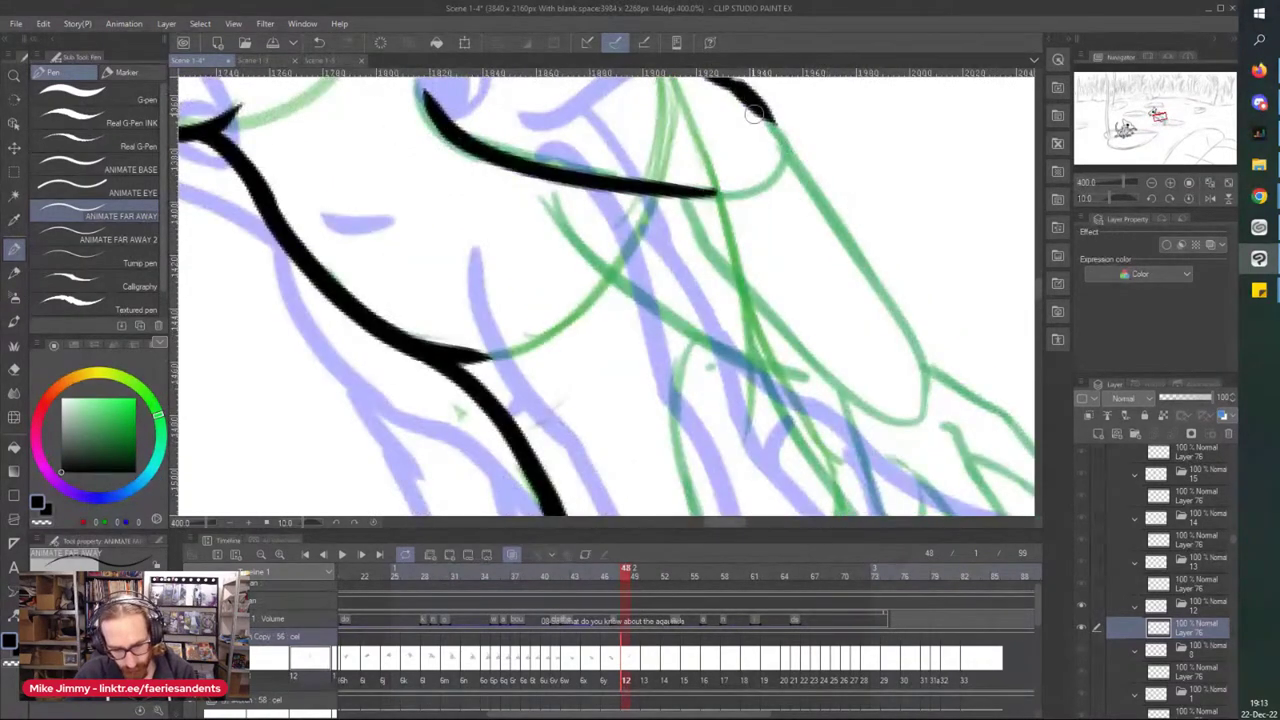
scroll(745, 118, "up", 2)
scroll(650, 100, "down", 3)
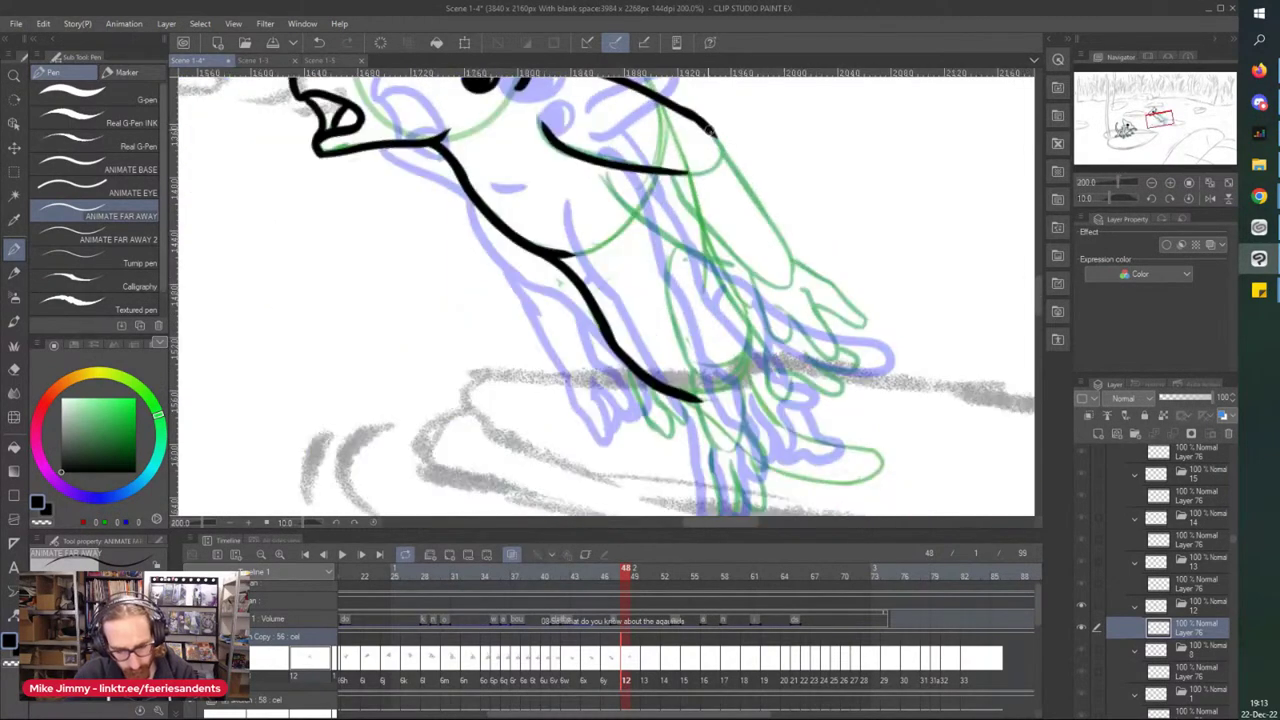
scroll(712, 136, "up", 3)
- Ink both edges of the near forearm and the hand with its spread fingers
left_click_drag(710, 125, 877, 392)
left_click_drag(615, 196, 796, 405)
scroll(790, 400, "down", 3)
scroll(697, 248, "up", 3)
mouse_move(717, 262)
left_mouse_down()
mouse_move(846, 366)
mouse_move(818, 386)
left_mouse_up()
mouse_move(730, 316)
left_mouse_down()
mouse_move(810, 460)
mouse_move(680, 355)
left_mouse_up()
mouse_move(630, 282)
left_mouse_down()
mouse_move(705, 440)
mouse_move(722, 388)
left_mouse_up()
left_click_drag(835, 400, 745, 342)
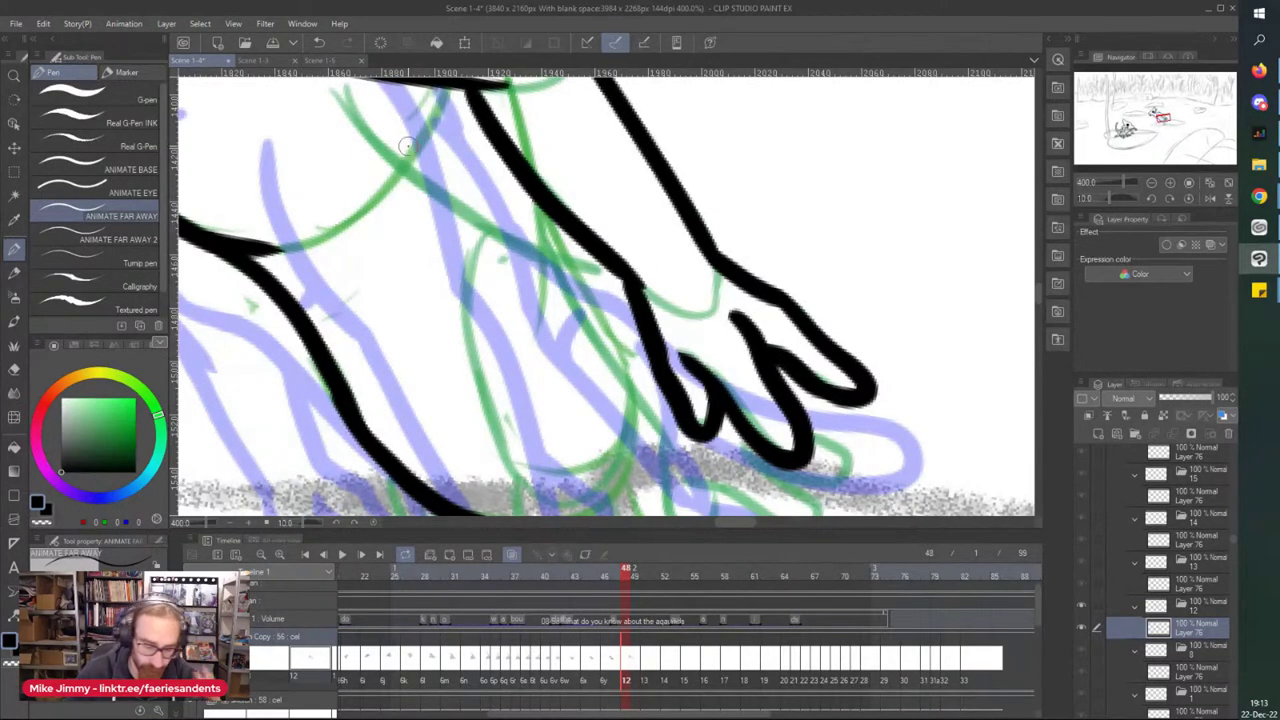
- Ink the curved back line running from behind the ear down to the near shoulder
scroll(406, 146, "down", 4)
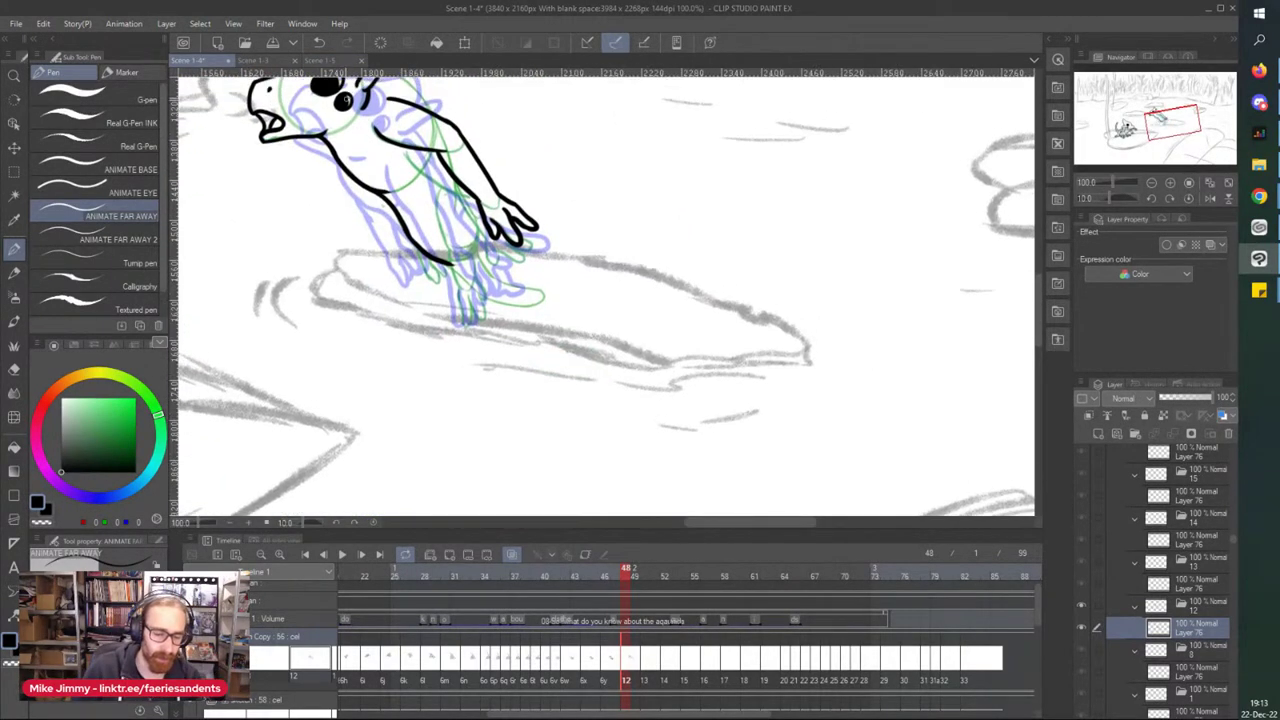
scroll(389, 158, "up", 4)
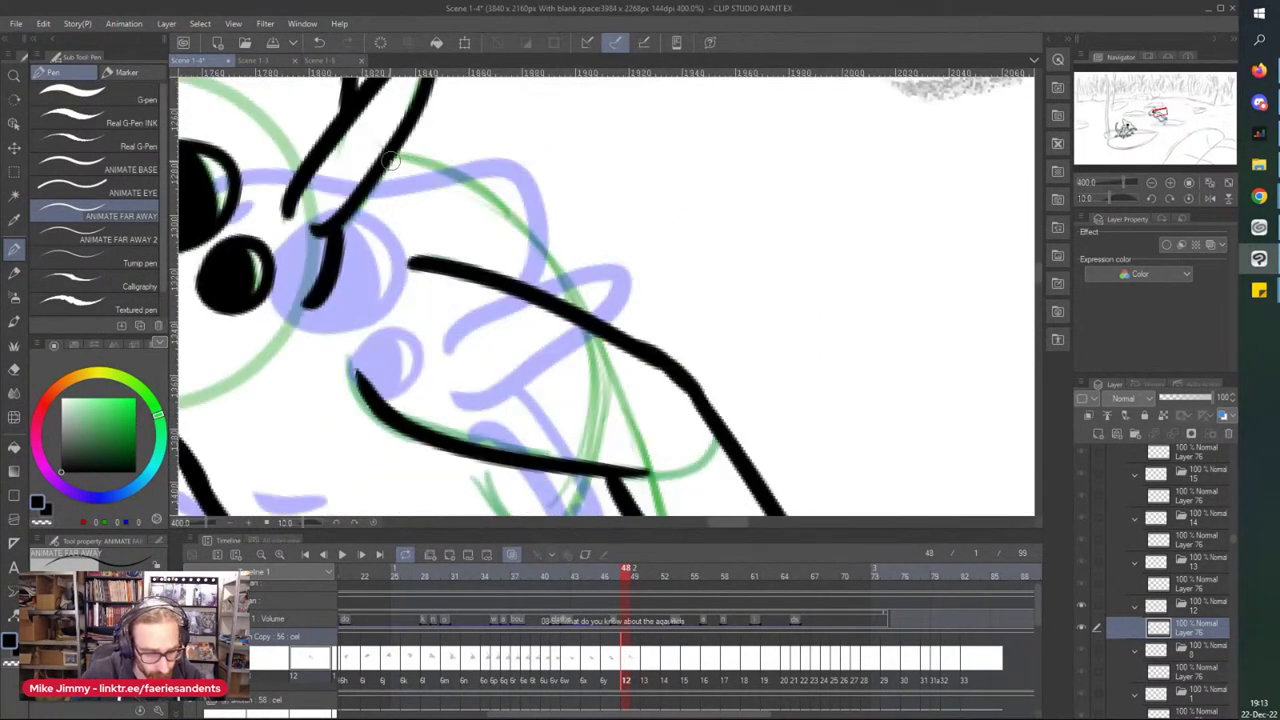
mouse_move(386, 158)
left_mouse_down()
mouse_move(506, 256)
mouse_move(467, 190)
mouse_move(588, 305)
left_mouse_up()
scroll(346, 144, "down", 4)
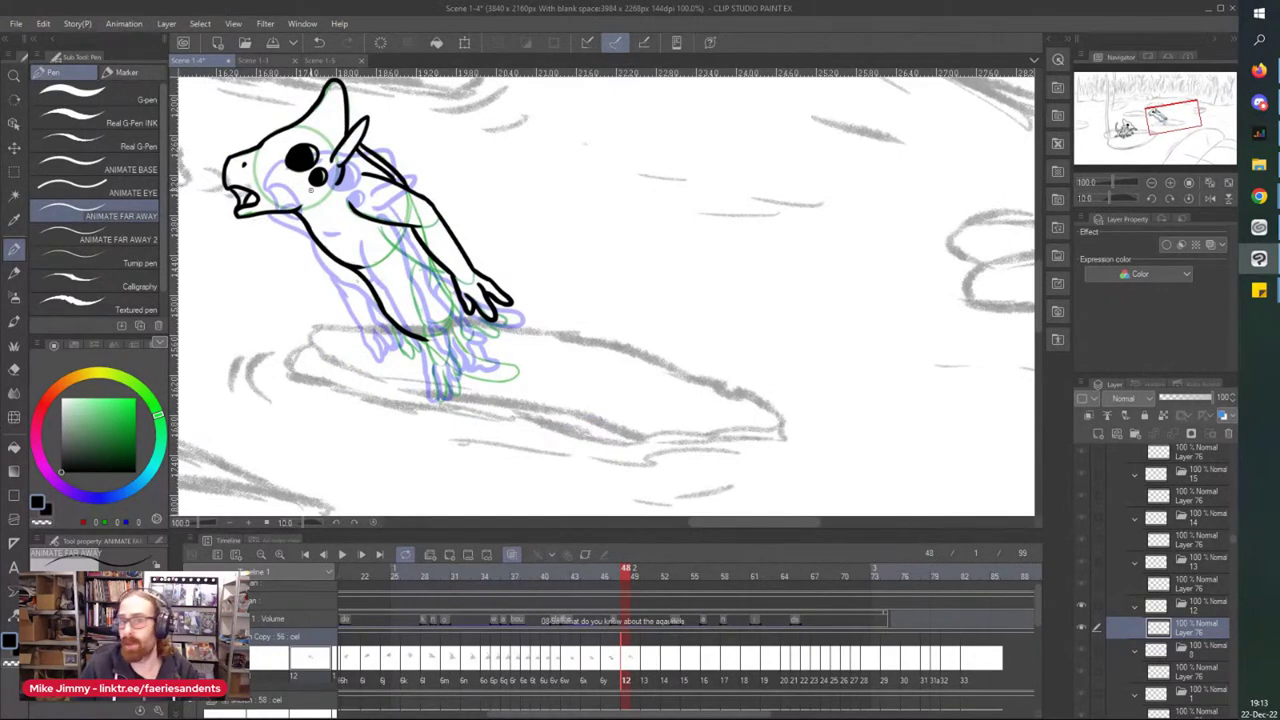
- Ink the second limb beneath the near arm, including its forearm and fingers
scroll(370, 240, "up", 4)
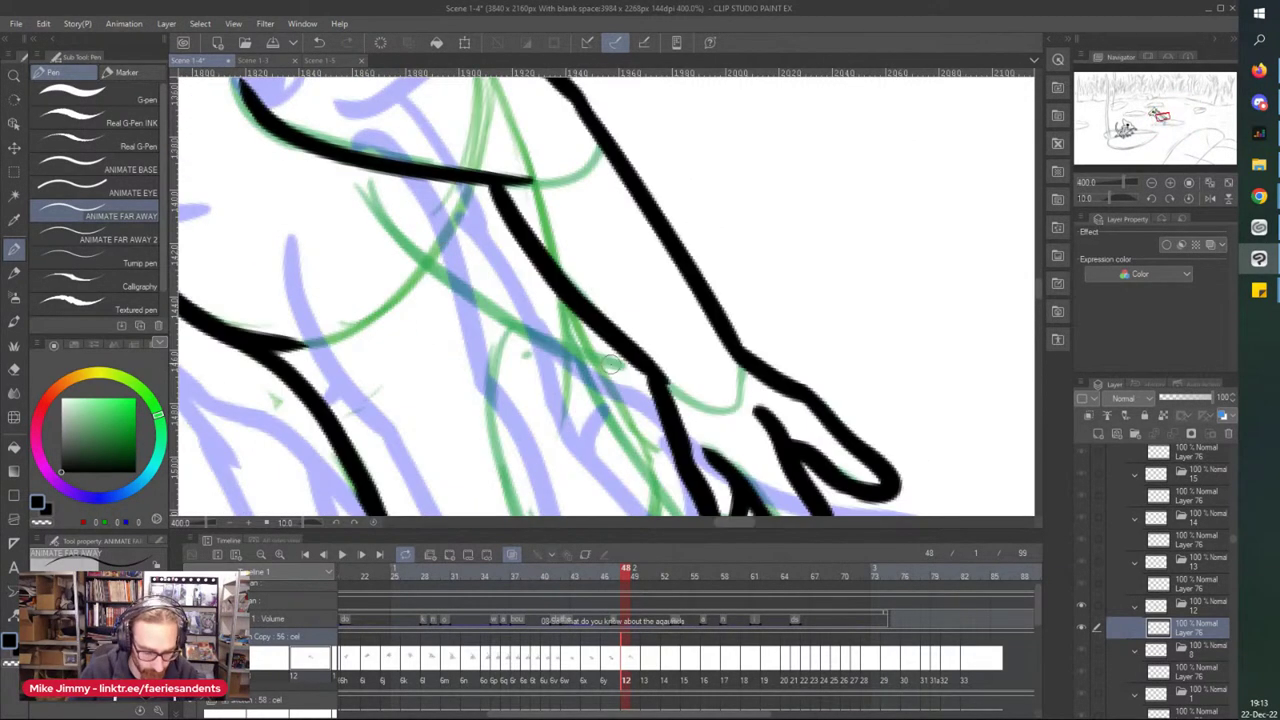
mouse_move(612, 365)
left_mouse_down()
mouse_move(562, 344)
mouse_move(350, 161)
left_mouse_up()
scroll(320, 165, "down", 2)
scroll(540, 208, "up", 2)
mouse_move(493, 147)
left_mouse_down()
mouse_move(606, 342)
mouse_move(620, 405)
mouse_move(636, 357)
mouse_move(742, 425)
mouse_move(690, 338)
mouse_move(790, 350)
mouse_move(735, 371)
left_mouse_up()
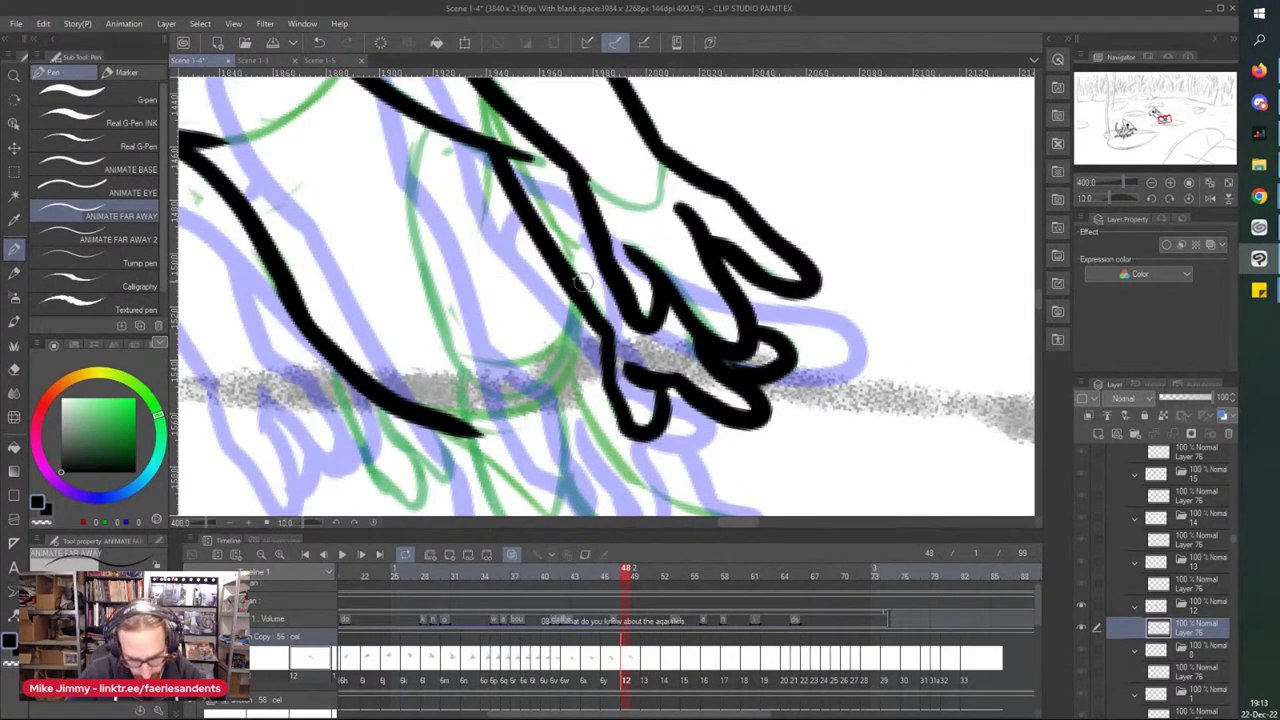
scroll(480, 277, "down", 3)
scroll(575, 305, "up", 4)
scroll(330, 164, "down", 5)
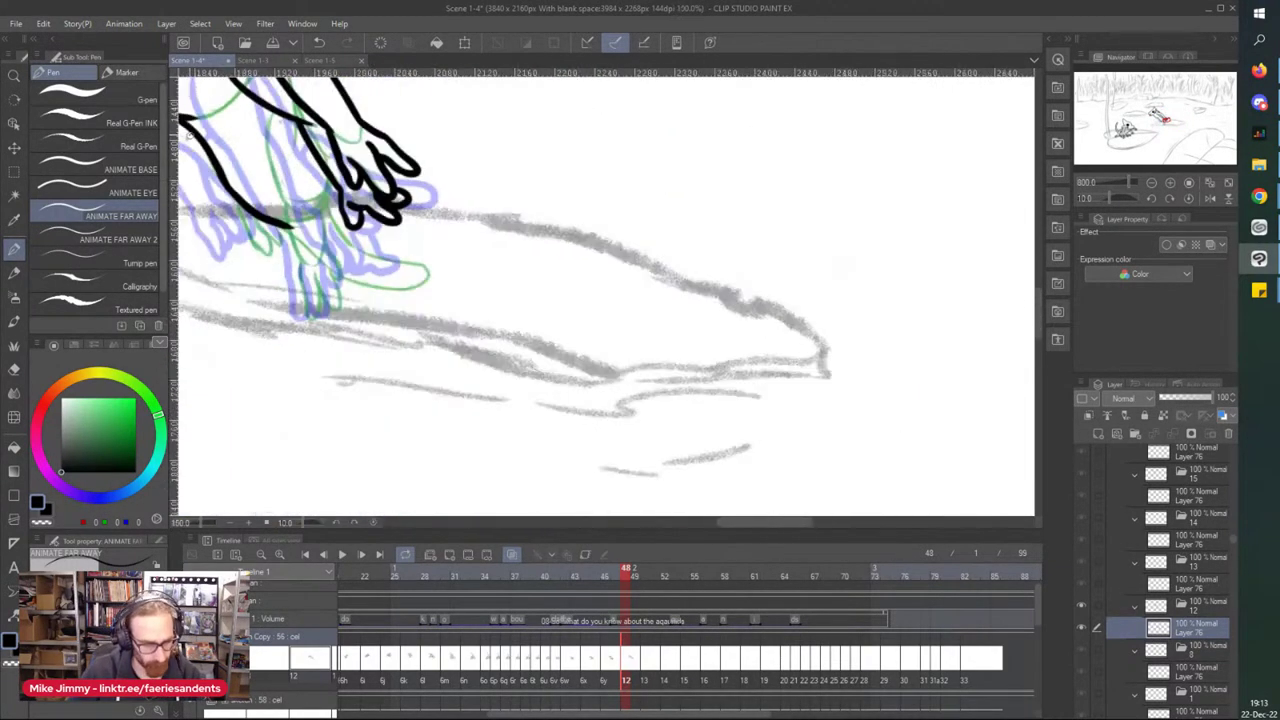
- Ink the small far foot and its toes at the end of the belly line
left_click_drag(211, 123, 291, 123)
scroll(318, 202, "up", 5)
mouse_move(332, 172)
left_mouse_down()
mouse_move(355, 252)
mouse_move(411, 309)
left_mouse_up()
mouse_move(390, 224)
left_mouse_down()
mouse_move(431, 298)
mouse_move(429, 228)
left_mouse_up()
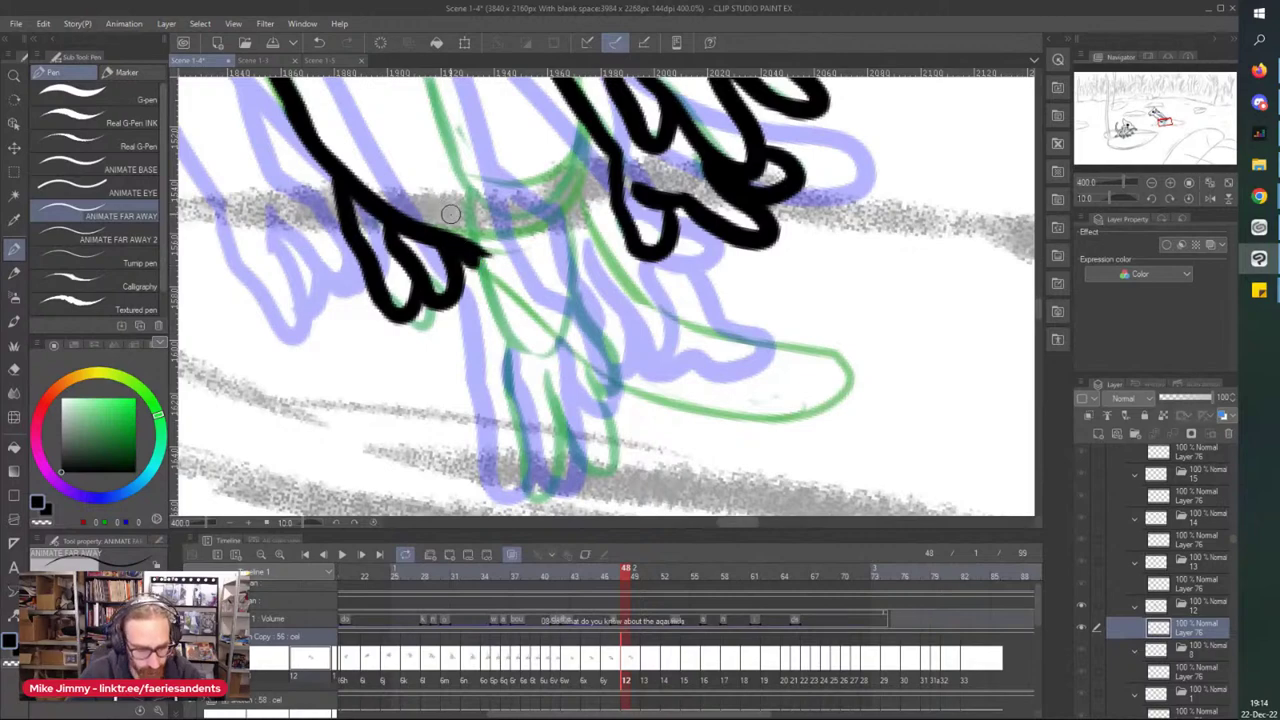
- Ink the curved front thigh line of the near hind leg below the second limb
scroll(449, 210, "down", 4)
scroll(470, 200, "up", 4)
mouse_move(485, 185)
left_mouse_down()
mouse_move(476, 225)
mouse_move(512, 400)
left_mouse_up()
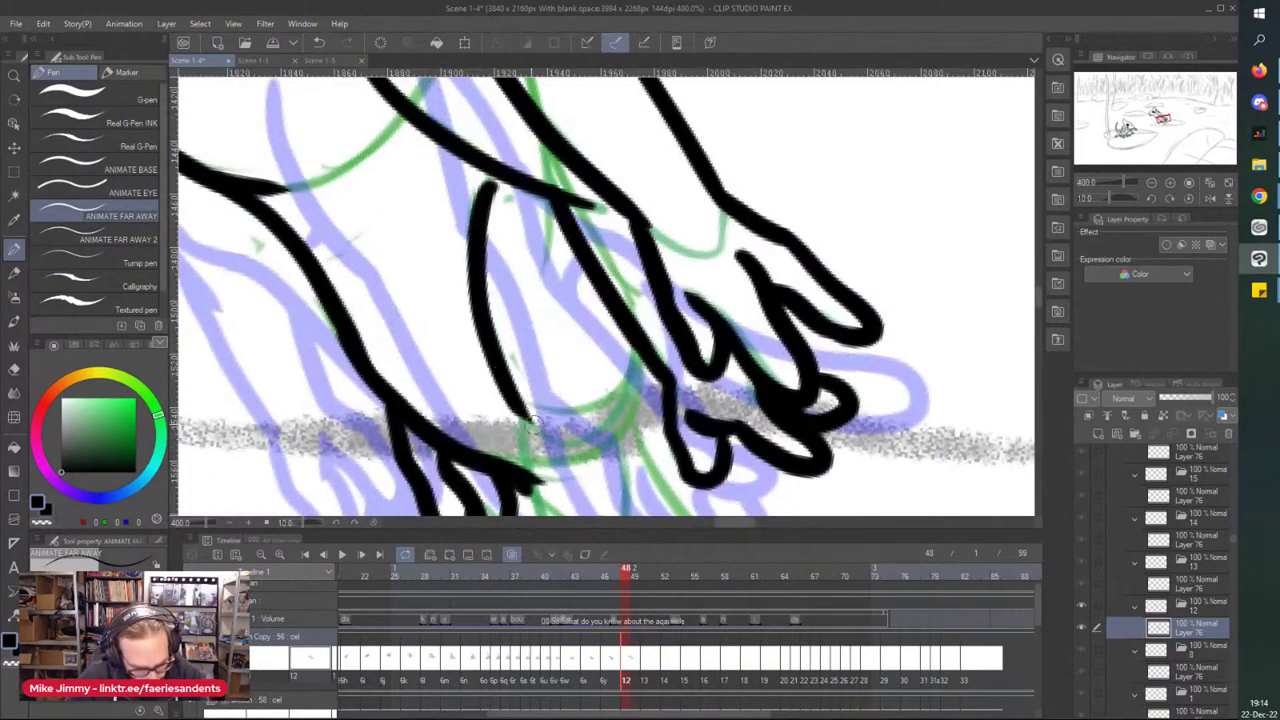
scroll(513, 399, "down", 3)
scroll(513, 399, "up", 3)
scroll(463, 409, "down", 3)
scroll(464, 408, "down", 2)
- Ink the near hind leg's lower lines and its foot with separate long toes
scroll(482, 467, "up", 4)
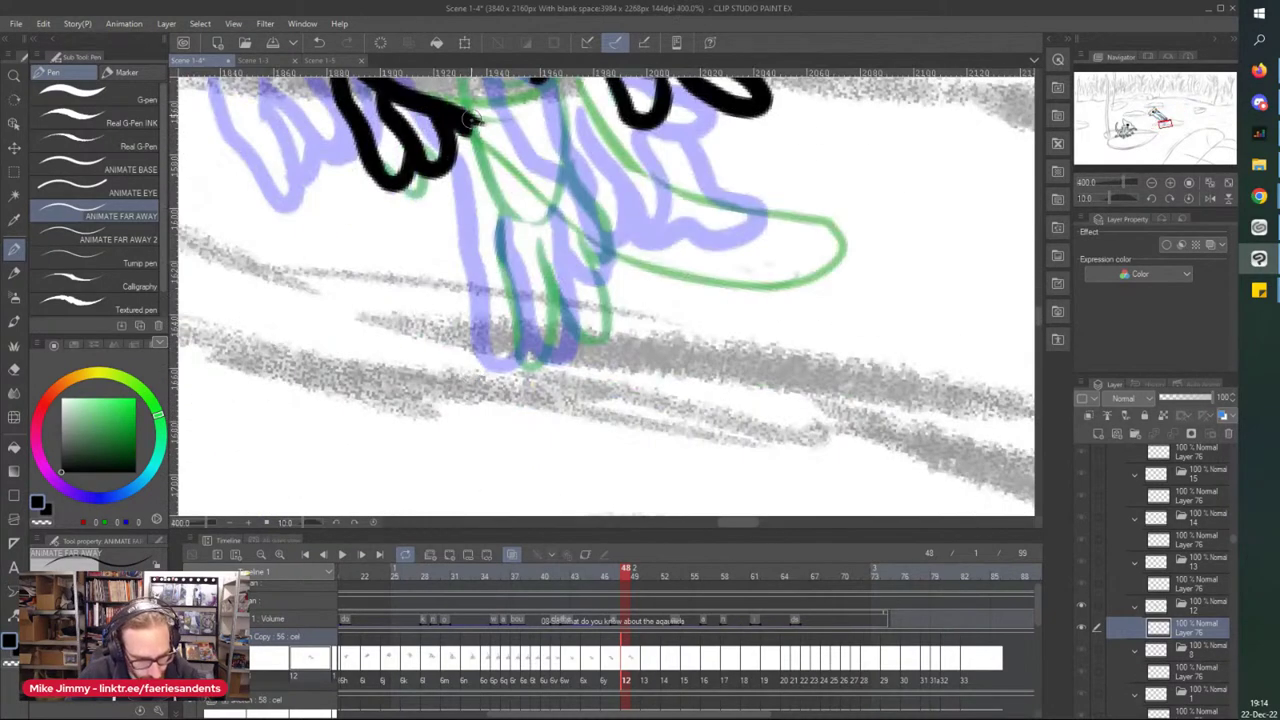
left_click_drag(516, 270, 516, 363)
left_click_drag(459, 142, 500, 292)
mouse_move(549, 172)
left_mouse_down()
mouse_move(558, 300)
mouse_move(595, 318)
mouse_move(615, 358)
left_mouse_up()
mouse_move(570, 314)
left_mouse_down()
mouse_move(600, 390)
mouse_move(568, 446)
left_mouse_up()
left_click_drag(535, 327, 567, 419)
mouse_move(502, 303)
left_mouse_down()
mouse_move(514, 390)
mouse_move(548, 398)
mouse_move(542, 382)
left_mouse_up()
- Ink the rounded tail curving out behind the near hind leg
scroll(441, 180, "down", 2)
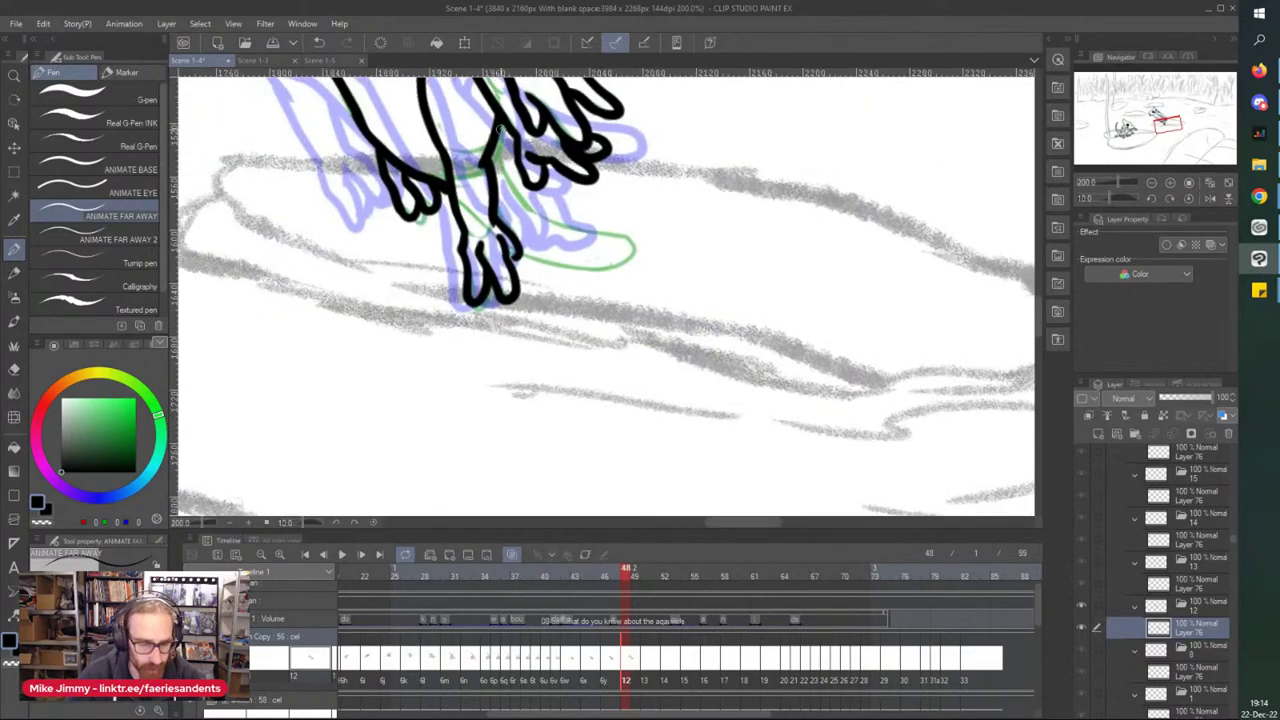
scroll(501, 130, "up", 3)
scroll(443, 208, "down", 2)
scroll(446, 205, "up", 2)
scroll(446, 205, "down", 2)
mouse_move(440, 172)
left_mouse_down()
mouse_move(470, 250)
mouse_move(625, 318)
mouse_move(700, 372)
mouse_move(443, 302)
left_mouse_up()
scroll(376, 236, "down", 2)
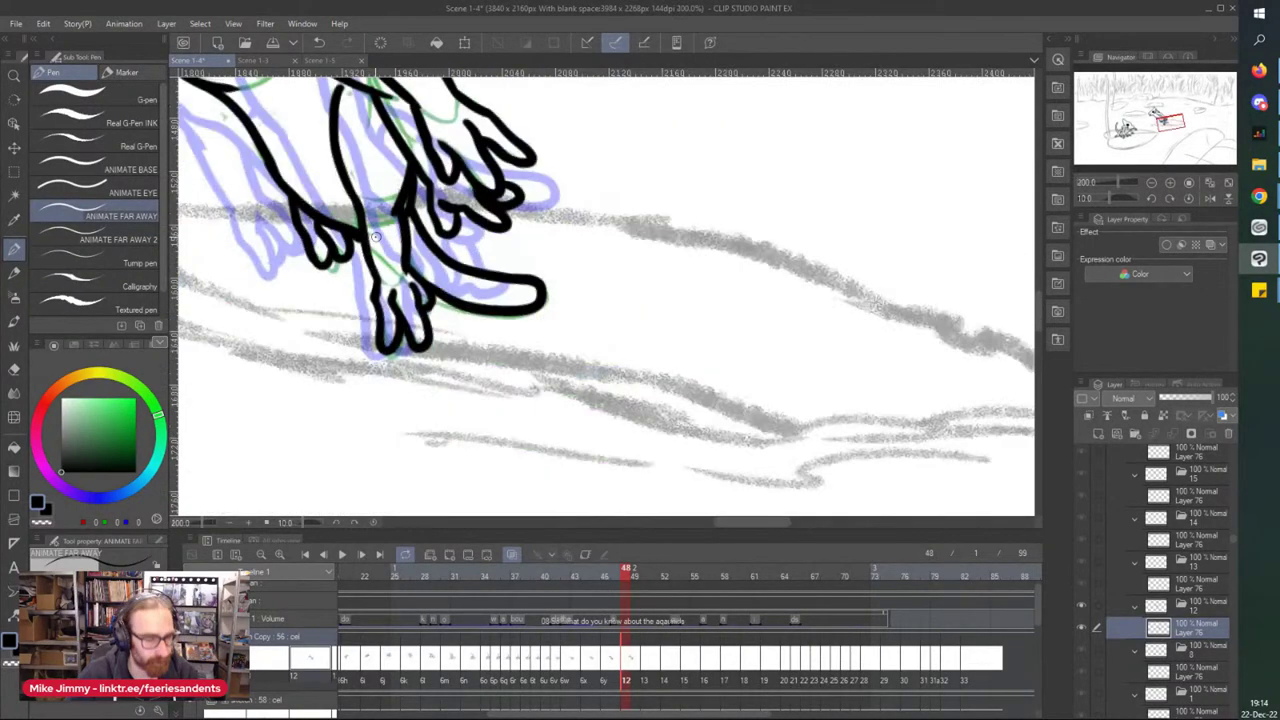
- Ink the small far forearm and hand hanging below the chest, and save the file
scroll(374, 236, "down", 5)
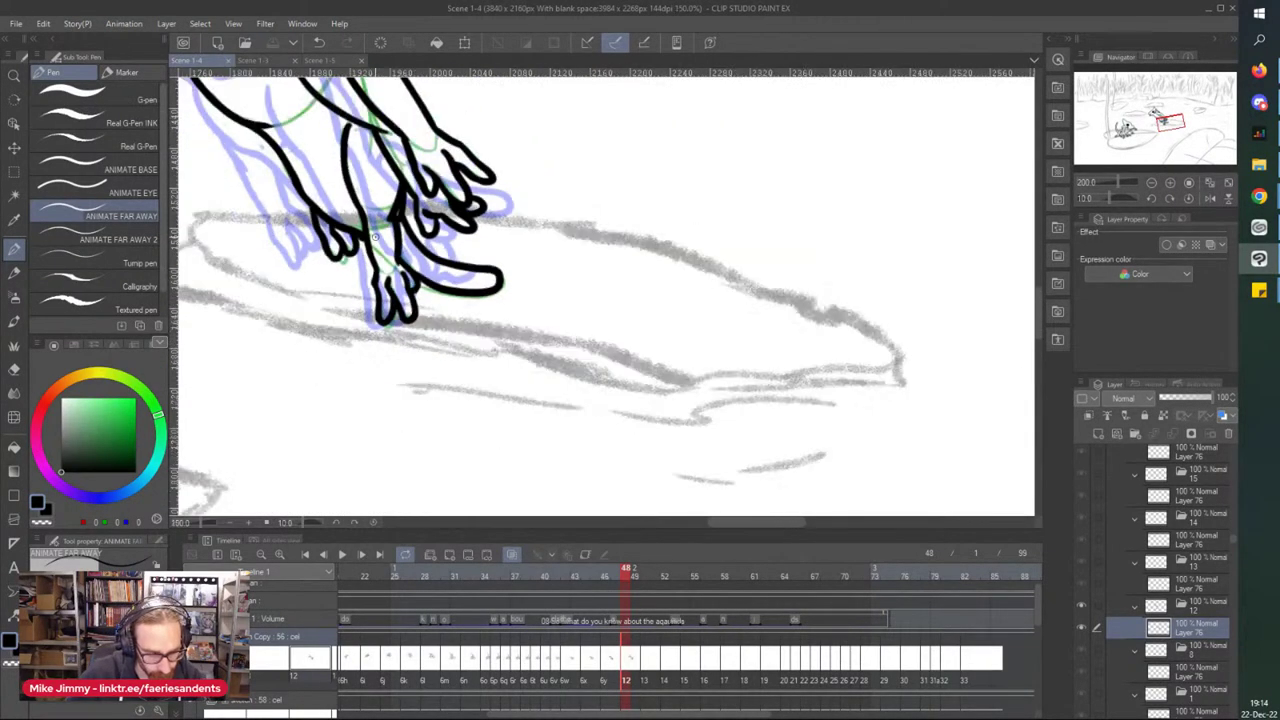
scroll(290, 172, "up", 5)
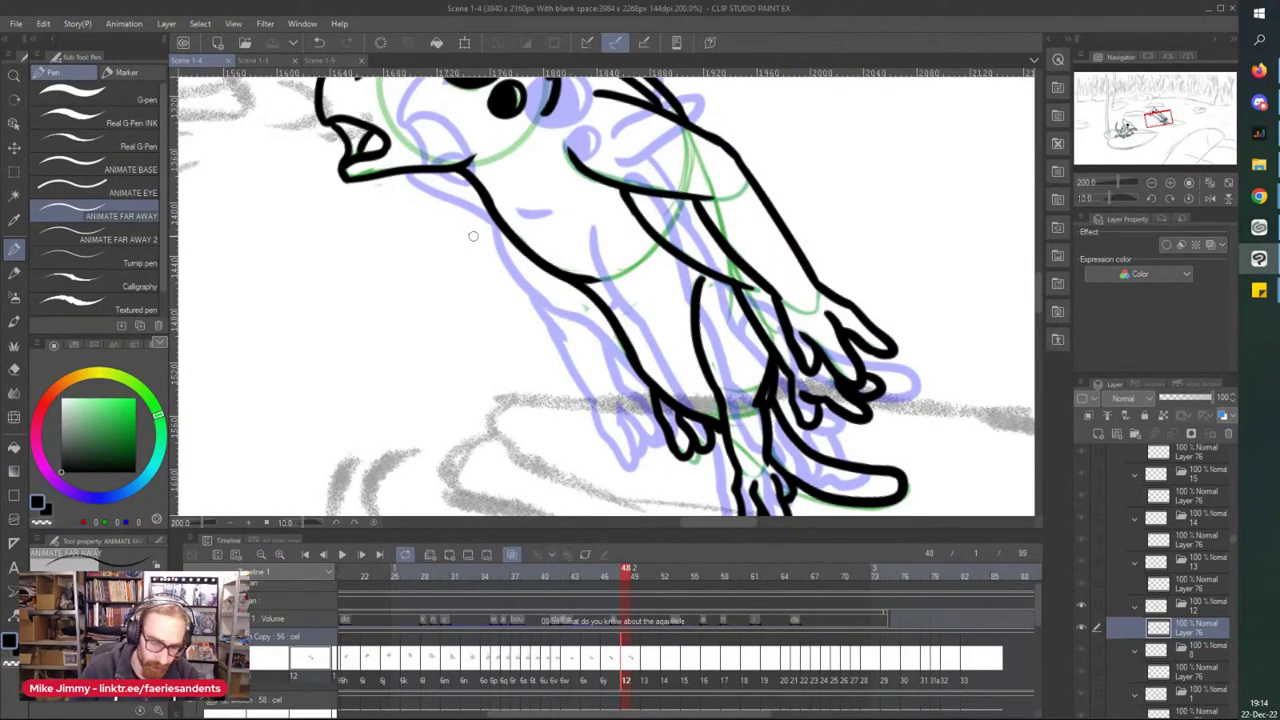
scroll(484, 240, "up", 2)
scroll(443, 157, "down", 2)
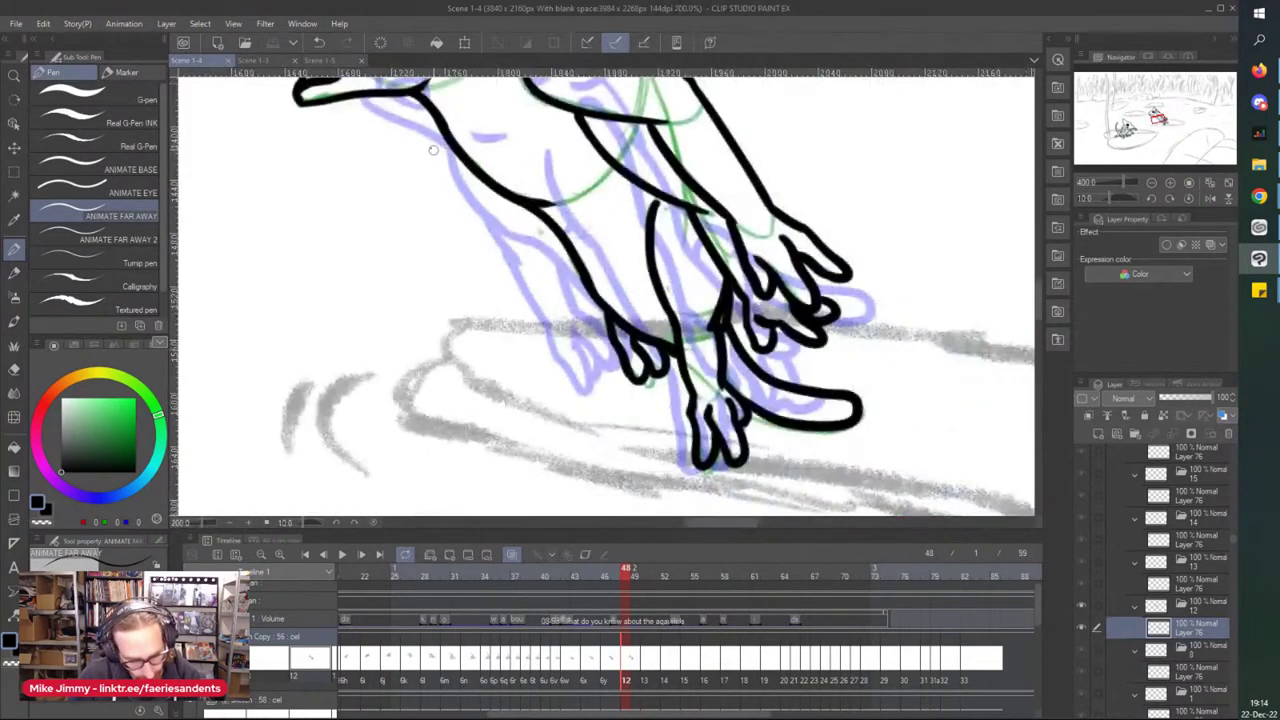
scroll(489, 187, "up", 2)
left_click_drag(489, 187, 537, 284)
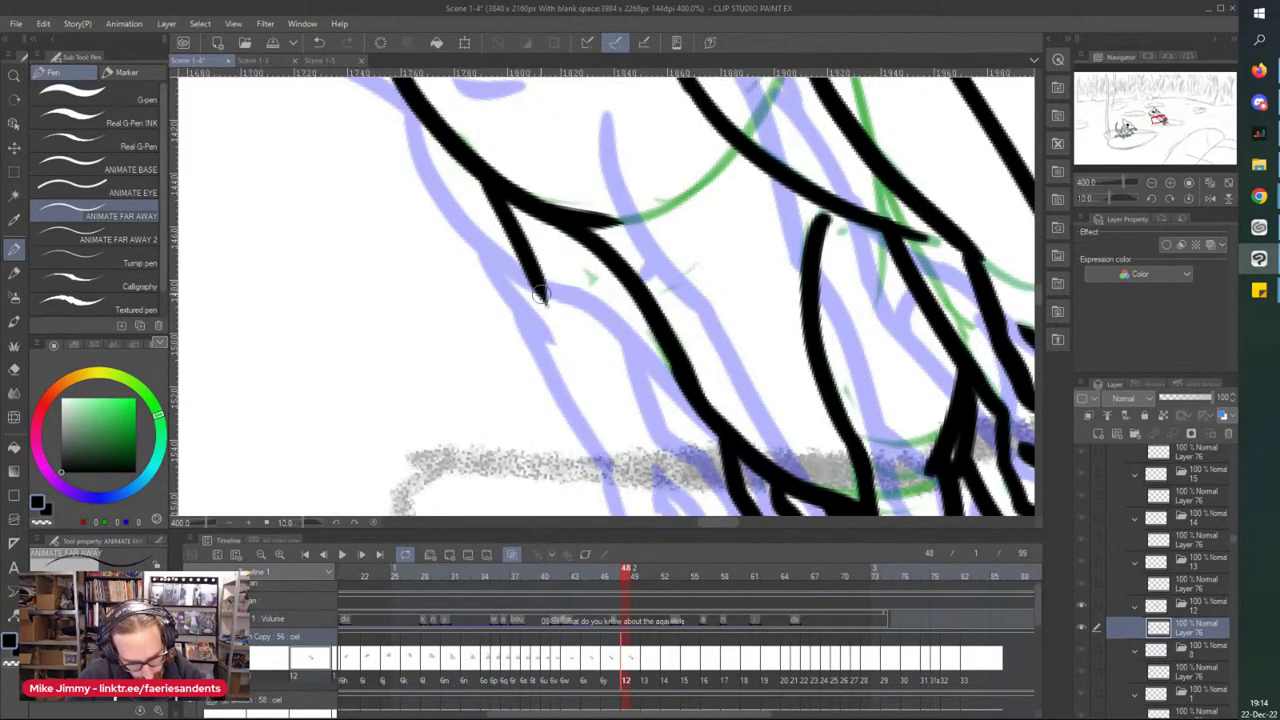
scroll(472, 227, "down", 2)
scroll(504, 260, "up", 2)
mouse_move(498, 243)
left_mouse_down()
mouse_move(541, 331)
mouse_move(568, 321)
mouse_move(529, 224)
mouse_move(573, 234)
mouse_move(592, 270)
mouse_move(545, 249)
left_mouse_up()
left_click_drag(583, 296, 556, 340)
scroll(517, 264, "down", 3)
key("ctrl+s")
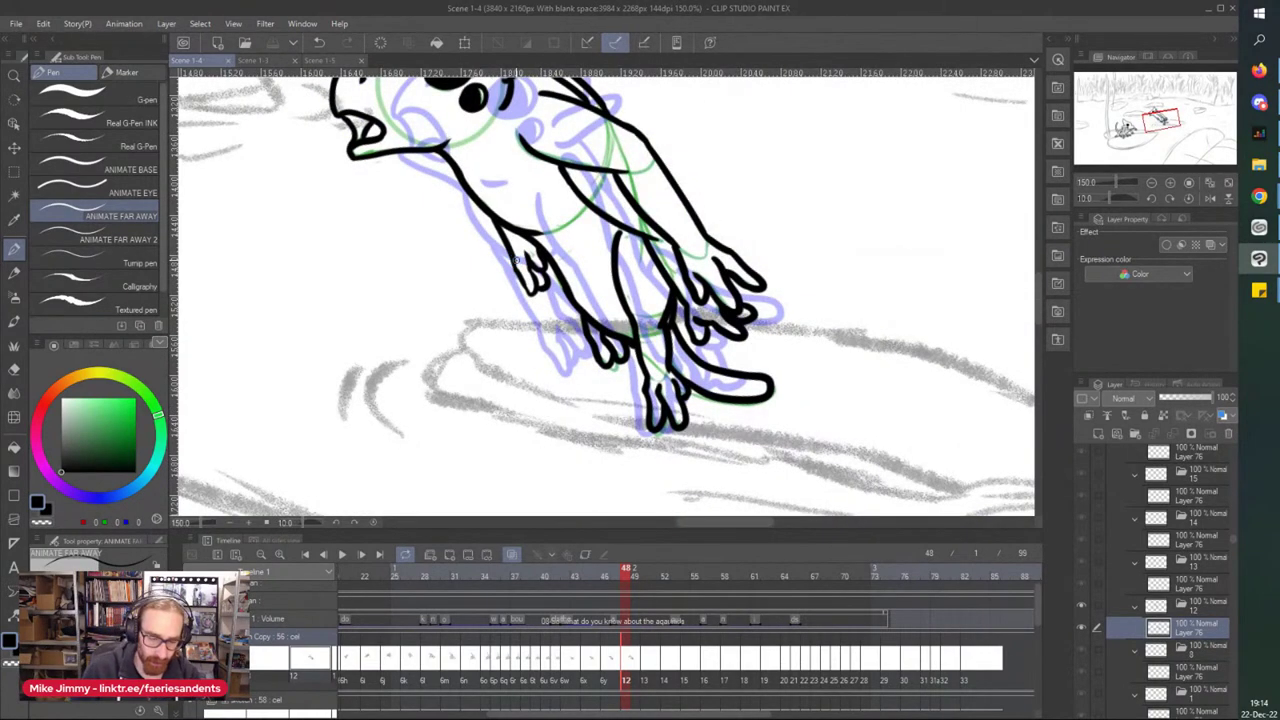
- Move to frame 50, activate cel 13's drawing layer, and ink both eyes as filled black ovals with small highlights
left_click(645, 660)
scroll(400, 200, "down", 4)
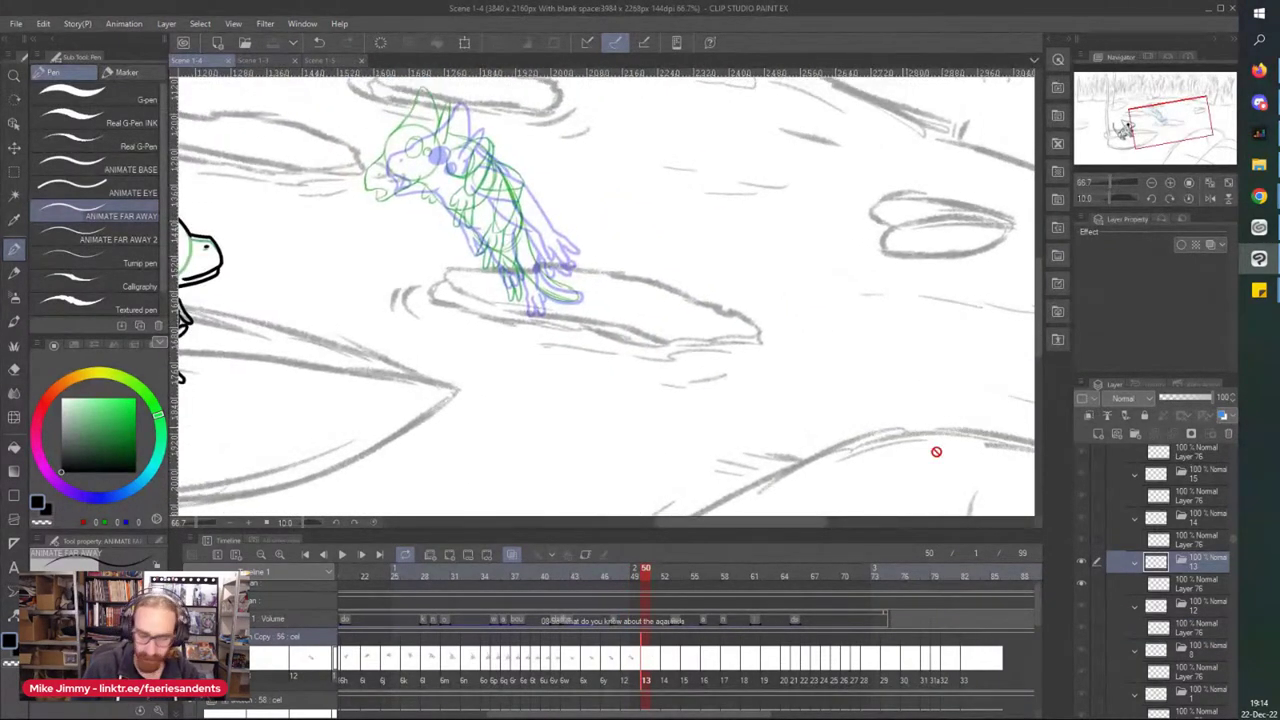
left_click(1157, 584)
scroll(576, 207, "up", 5)
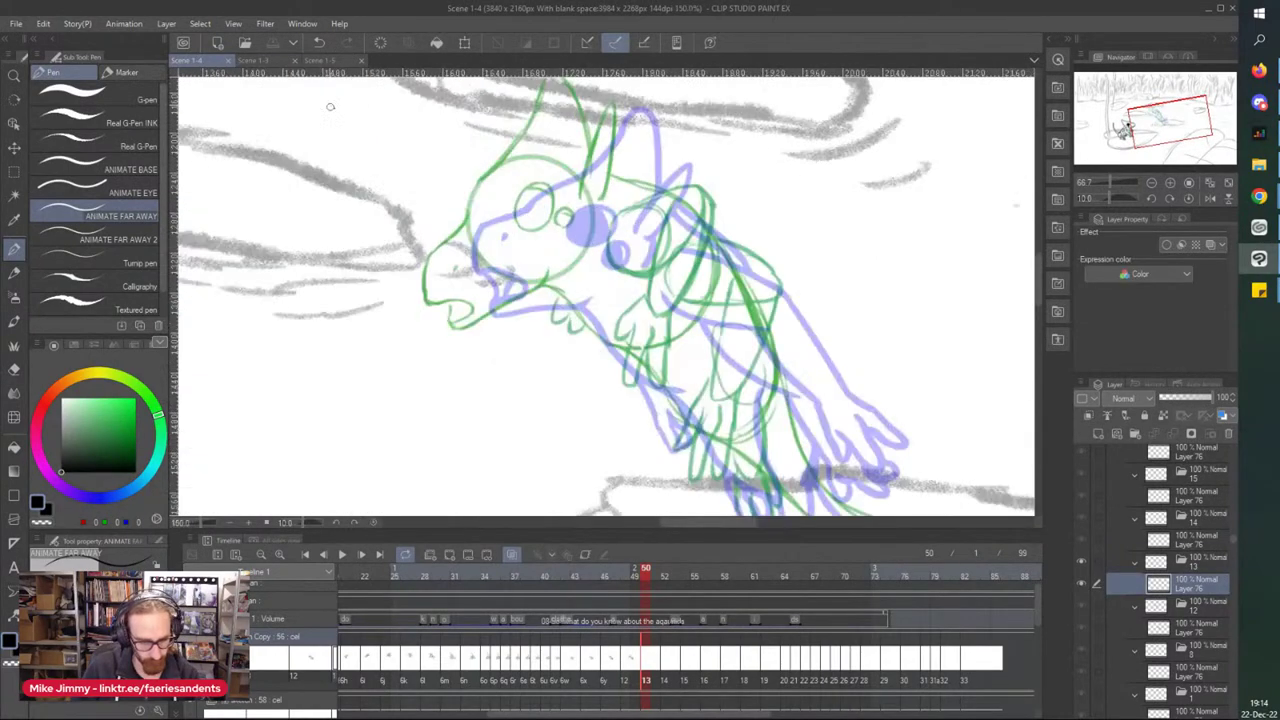
scroll(576, 207, "up", 4)
mouse_move(548, 342)
left_mouse_down()
mouse_move(642, 227)
mouse_move(715, 238)
mouse_move(732, 383)
mouse_move(581, 459)
mouse_move(571, 285)
mouse_move(658, 270)
mouse_move(574, 310)
mouse_move(551, 379)
mouse_move(594, 294)
mouse_move(587, 386)
mouse_move(626, 413)
mouse_move(599, 414)
mouse_move(670, 391)
mouse_move(706, 321)
mouse_move(684, 312)
mouse_move(670, 340)
mouse_move(595, 341)
mouse_move(699, 291)
mouse_move(574, 297)
mouse_move(587, 308)
mouse_move(638, 223)
mouse_move(704, 283)
mouse_move(692, 268)
mouse_move(621, 268)
mouse_move(644, 265)
mouse_move(614, 280)
mouse_move(698, 294)
left_mouse_up()
key("e")
key("p")
mouse_move(703, 340)
left_mouse_down()
mouse_move(646, 287)
mouse_move(610, 298)
mouse_move(573, 288)
mouse_move(675, 317)
mouse_move(563, 290)
mouse_move(547, 330)
left_mouse_up()
mouse_move(766, 437)
left_mouse_down()
mouse_move(855, 406)
mouse_move(819, 340)
mouse_move(767, 449)
mouse_move(779, 399)
mouse_move(834, 434)
mouse_move(783, 432)
left_mouse_up()
scroll(783, 432, "down", 5)
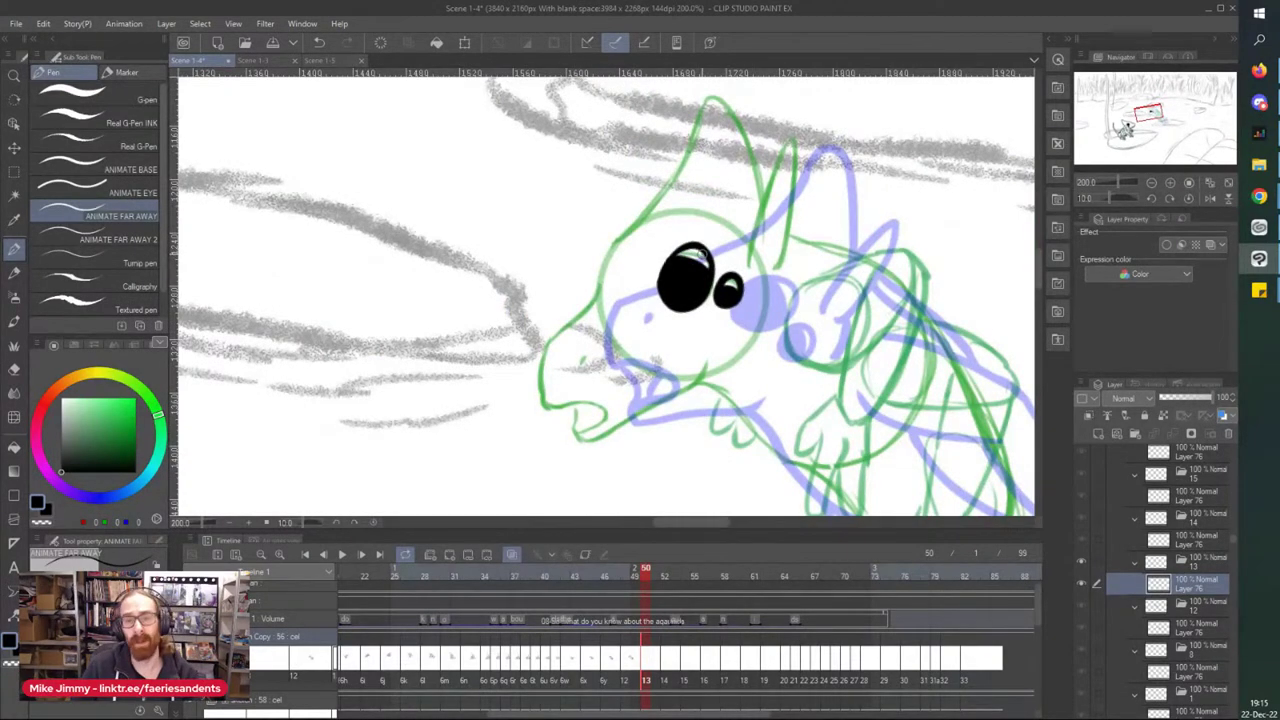
- Ink the forehead, snout, nostril, open mouth and lower jaw of the frame 50 head
scroll(606, 323, "up", 3)
left_click_drag(618, 234, 582, 318)
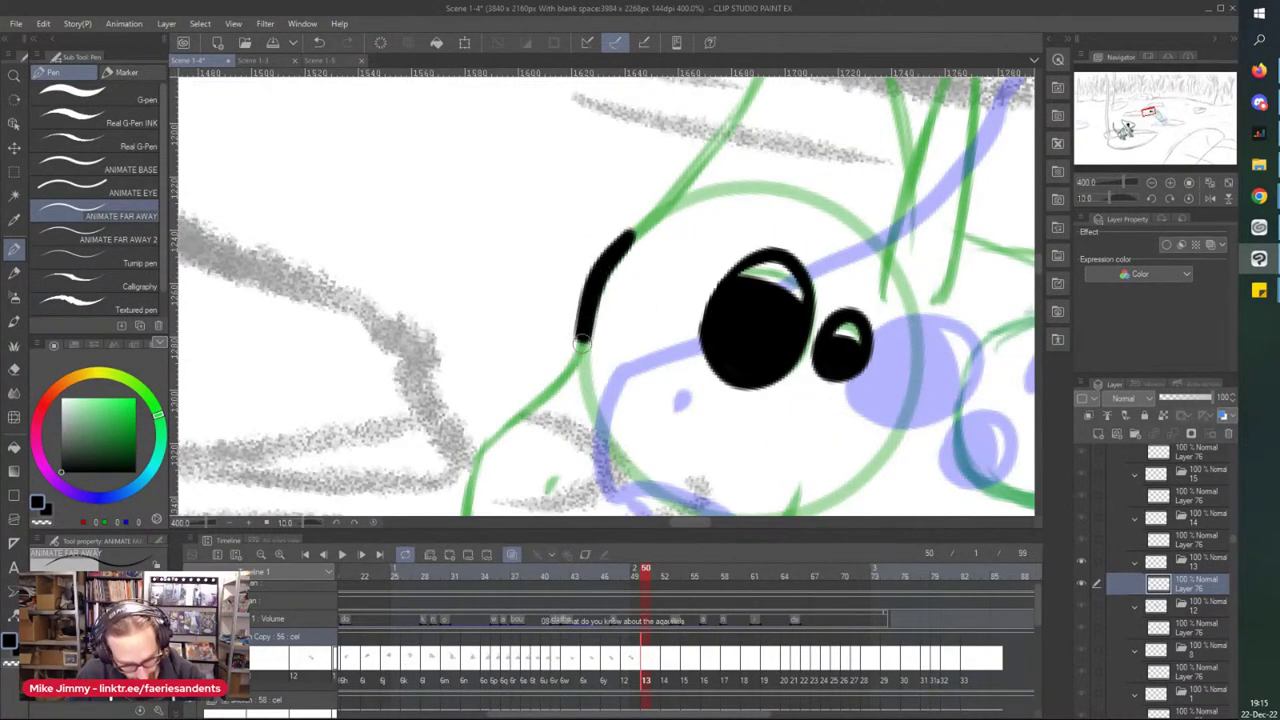
scroll(582, 318, "down", 3)
scroll(553, 351, "up", 3)
mouse_move(632, 176)
left_mouse_down()
mouse_move(522, 306)
mouse_move(523, 423)
mouse_move(578, 425)
mouse_move(612, 466)
mouse_move(581, 470)
mouse_move(579, 432)
left_mouse_up()
mouse_move(584, 492)
left_mouse_down()
mouse_move(785, 398)
mouse_move(842, 342)
left_mouse_up()
scroll(716, 244, "down", 3)
left_click_drag(716, 245, 702, 259)
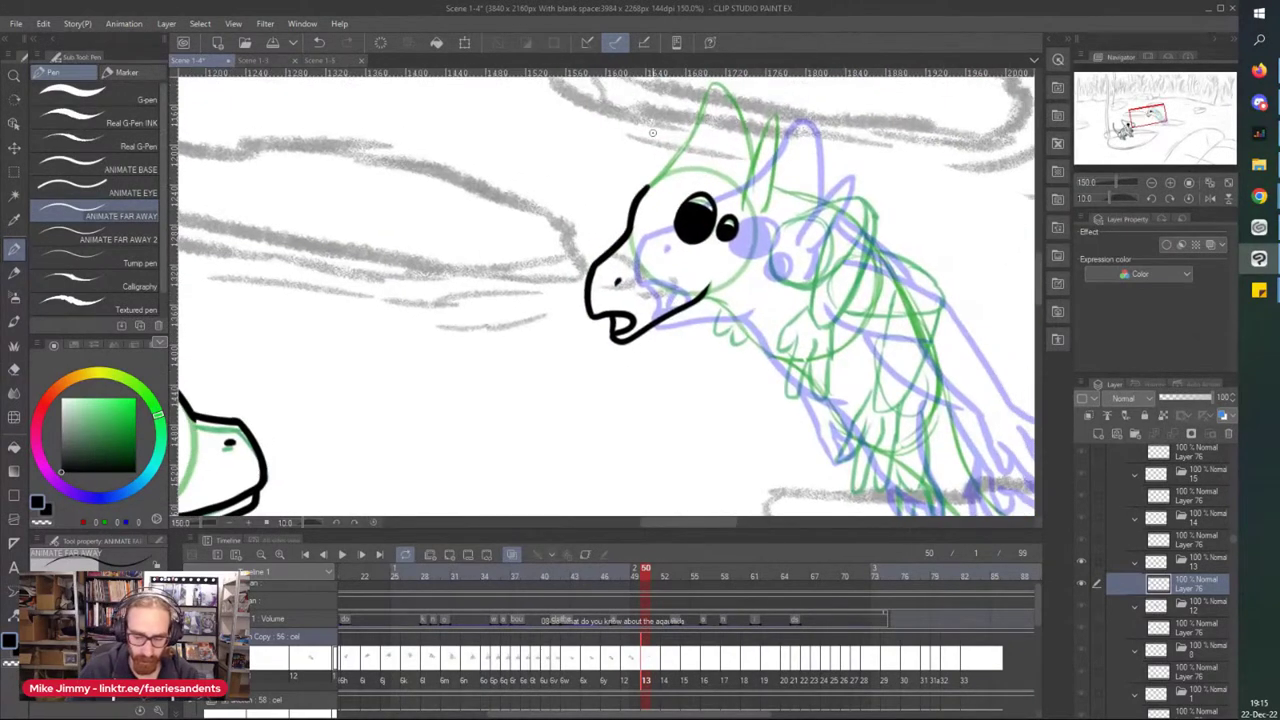
- Ink the narrow rear ear and the tall pointed front ear, including their base lines
scroll(742, 254, "up", 2)
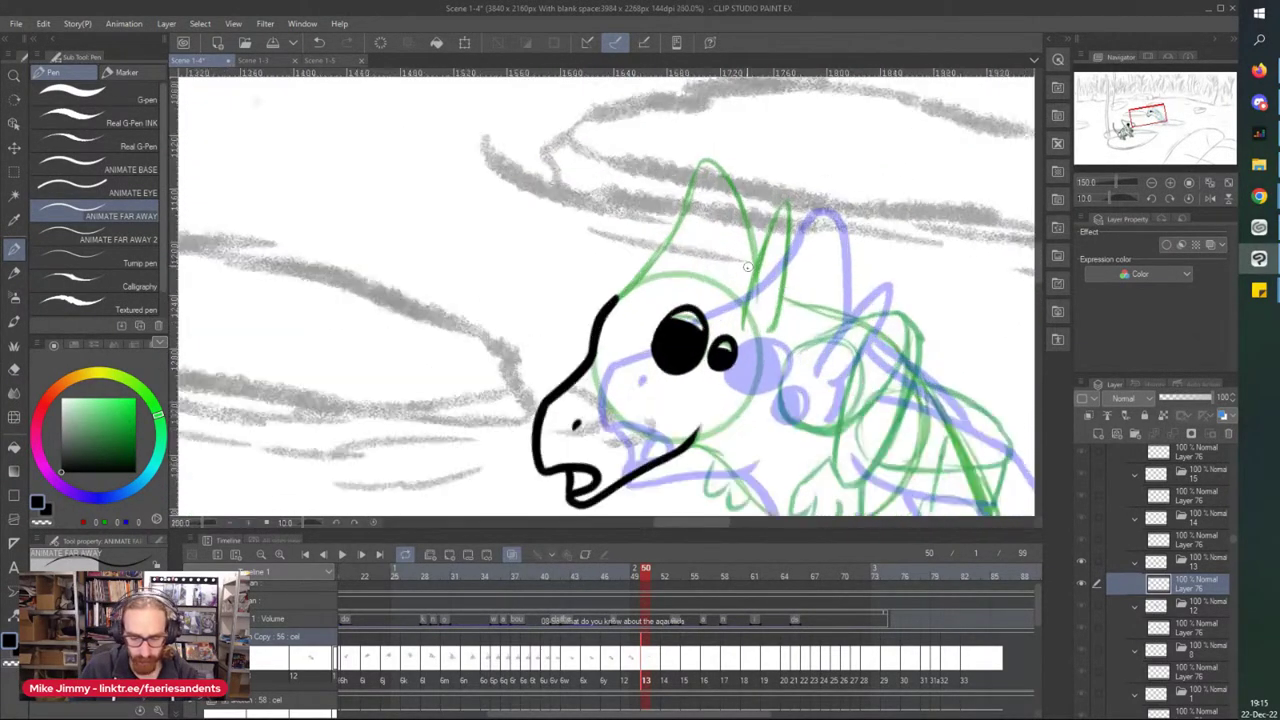
scroll(742, 254, "up", 2)
mouse_move(712, 388)
left_mouse_down()
mouse_move(760, 196)
mouse_move(805, 126)
mouse_move(757, 393)
left_mouse_up()
scroll(450, 323, "down", 3)
scroll(511, 279, "up", 2)
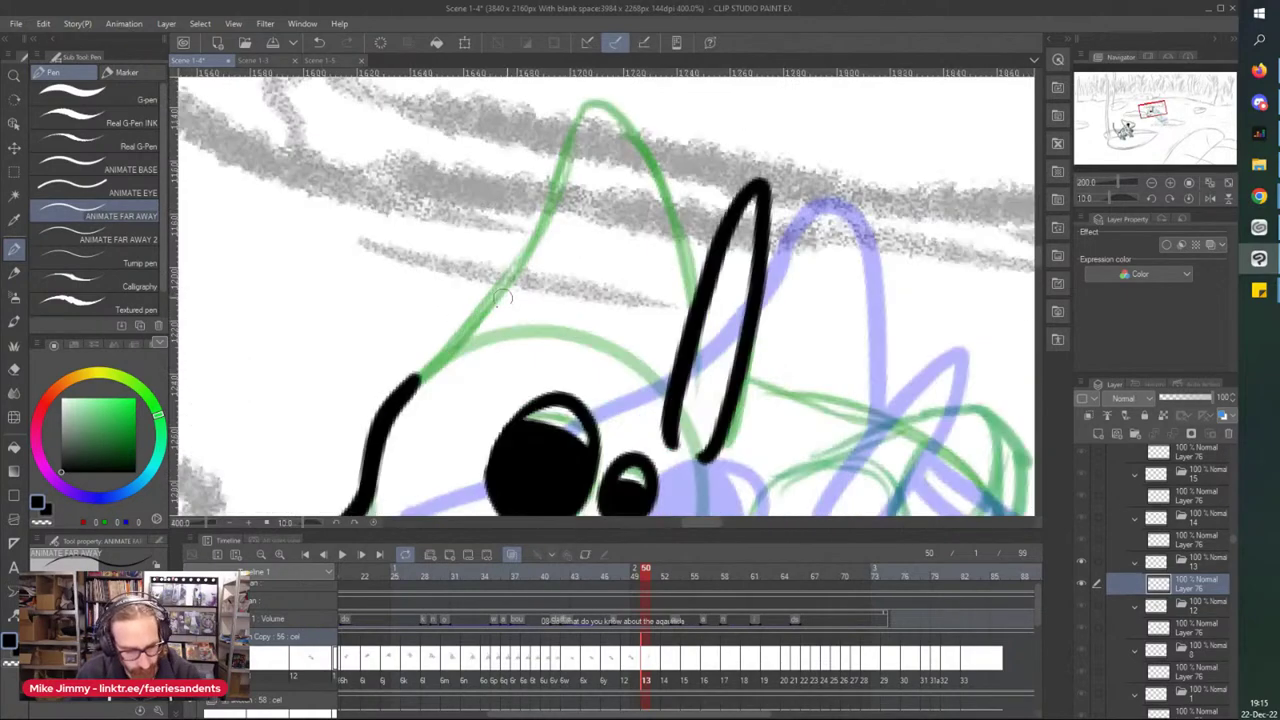
mouse_move(393, 402)
left_mouse_down()
mouse_move(520, 270)
mouse_move(584, 112)
mouse_move(688, 316)
left_mouse_up()
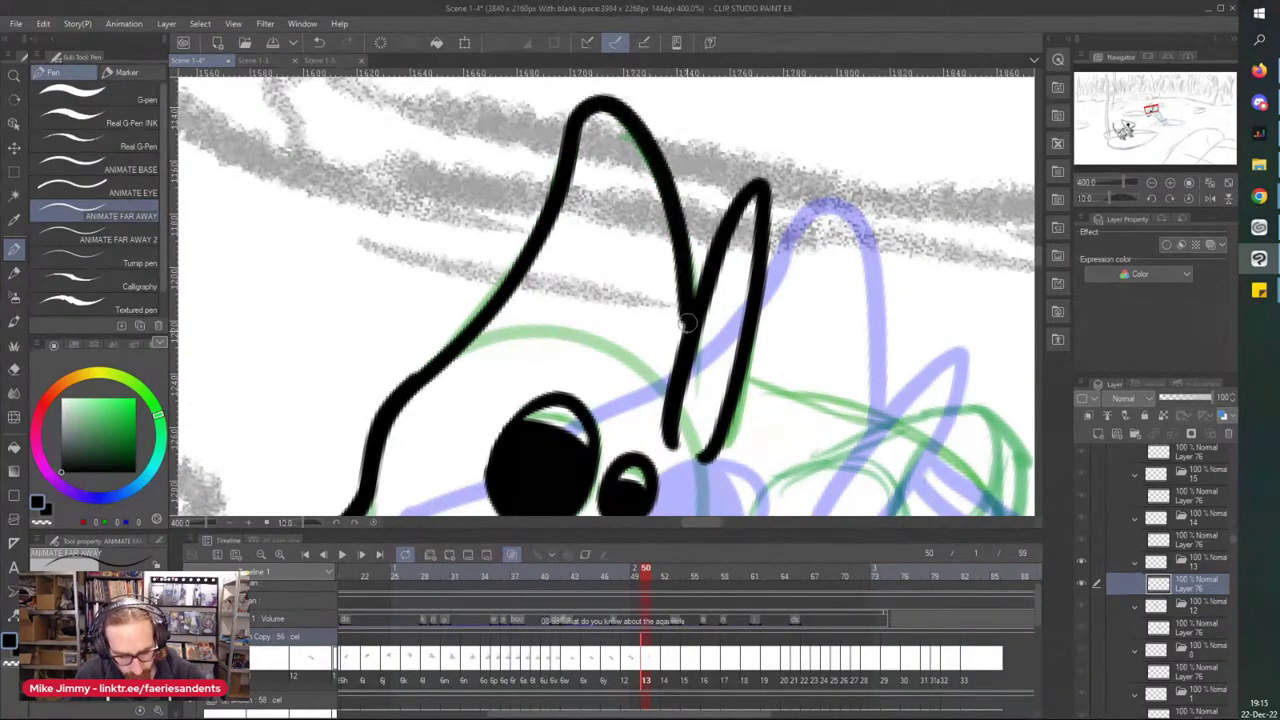
mouse_move(719, 445)
left_mouse_down()
mouse_move(712, 502)
mouse_move(643, 506)
mouse_move(643, 438)
left_mouse_up()
scroll(637, 327, "down", 3)
- Ink the throat line running down from the jaw, and the neck line with the arched shoulder behind the ear
scroll(643, 438, "up", 3)
mouse_move(550, 340)
left_mouse_down()
mouse_move(594, 356)
mouse_move(786, 509)
left_mouse_up()
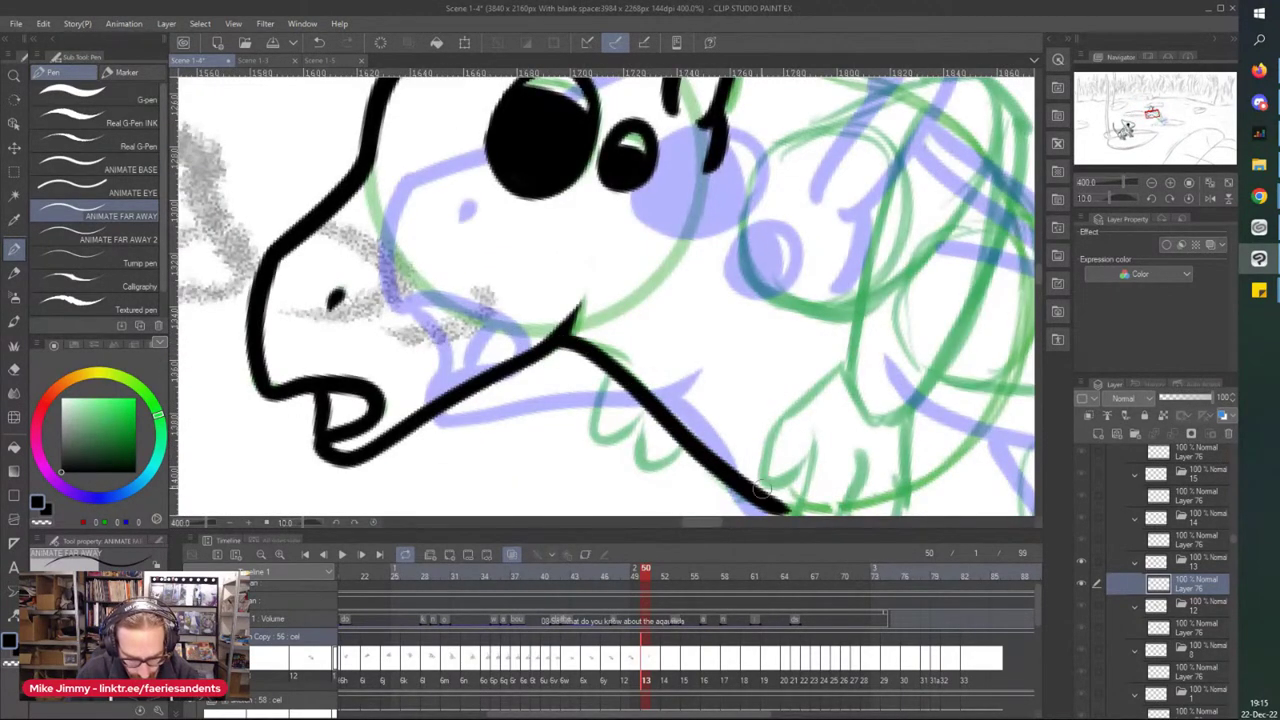
scroll(786, 509, "down", 3)
scroll(521, 350, "up", 3)
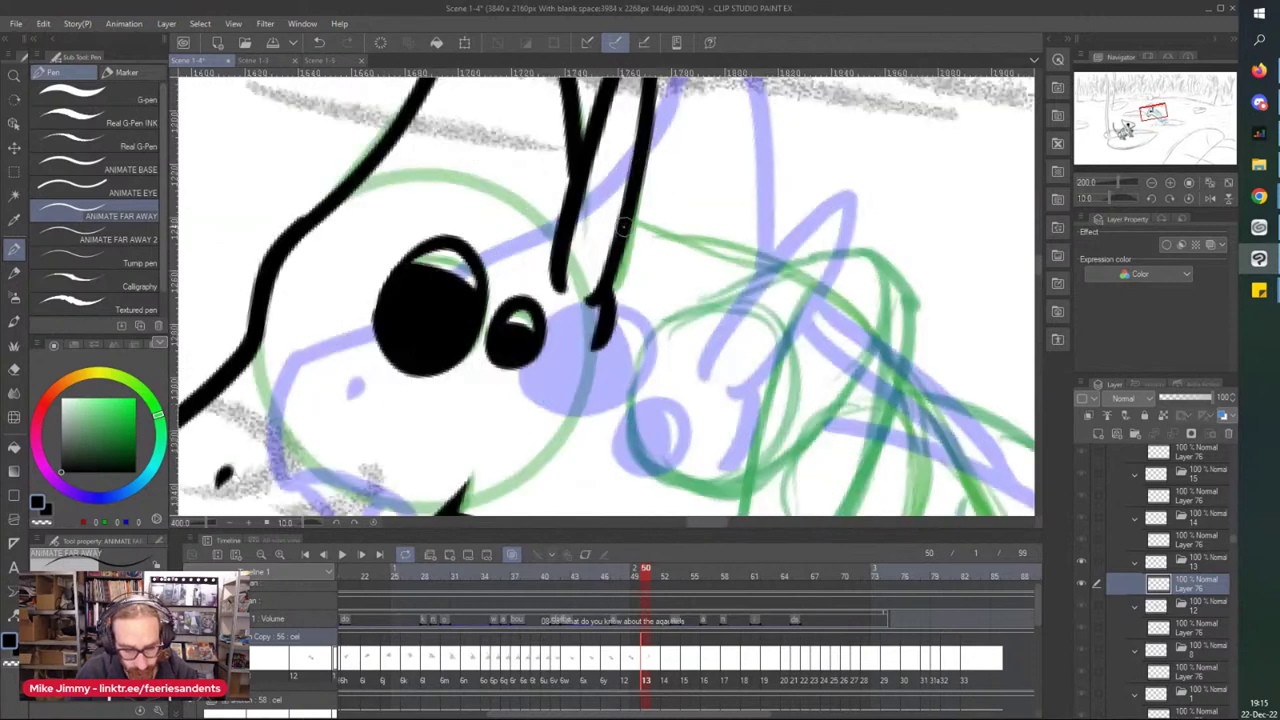
left_click_drag(643, 247, 722, 278)
mouse_move(637, 374)
left_mouse_down()
mouse_move(750, 276)
mouse_move(905, 282)
mouse_move(920, 312)
left_mouse_up()
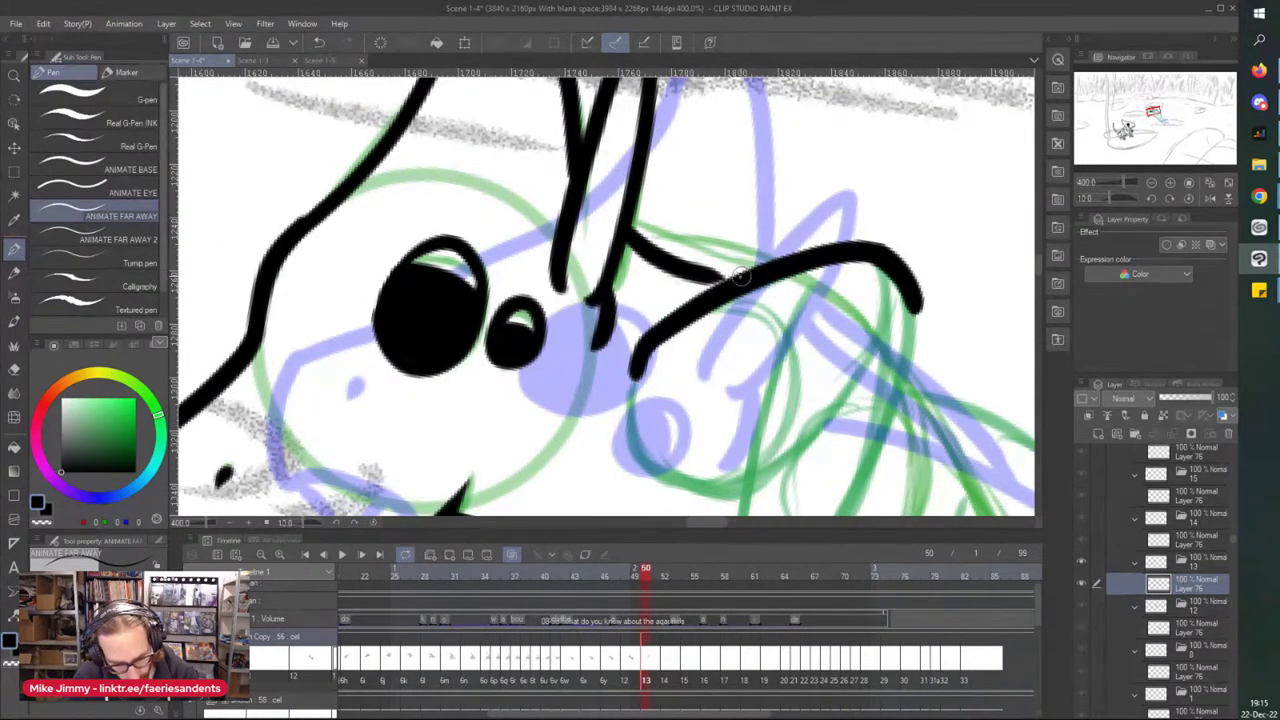
left_click_drag(633, 203, 752, 266)
- Ink both sides of the near arm running down from the shoulder
scroll(642, 200, "down", 3)
scroll(666, 404, "up", 3)
scroll(618, 251, "down", 2)
scroll(637, 127, "up", 2)
mouse_move(660, 103)
left_mouse_down()
mouse_move(658, 124)
mouse_move(668, 114)
mouse_move(597, 368)
left_mouse_up()
mouse_move(778, 107)
left_mouse_down()
mouse_move(718, 318)
mouse_move(656, 410)
left_mouse_up()
scroll(538, 483, "down", 3)
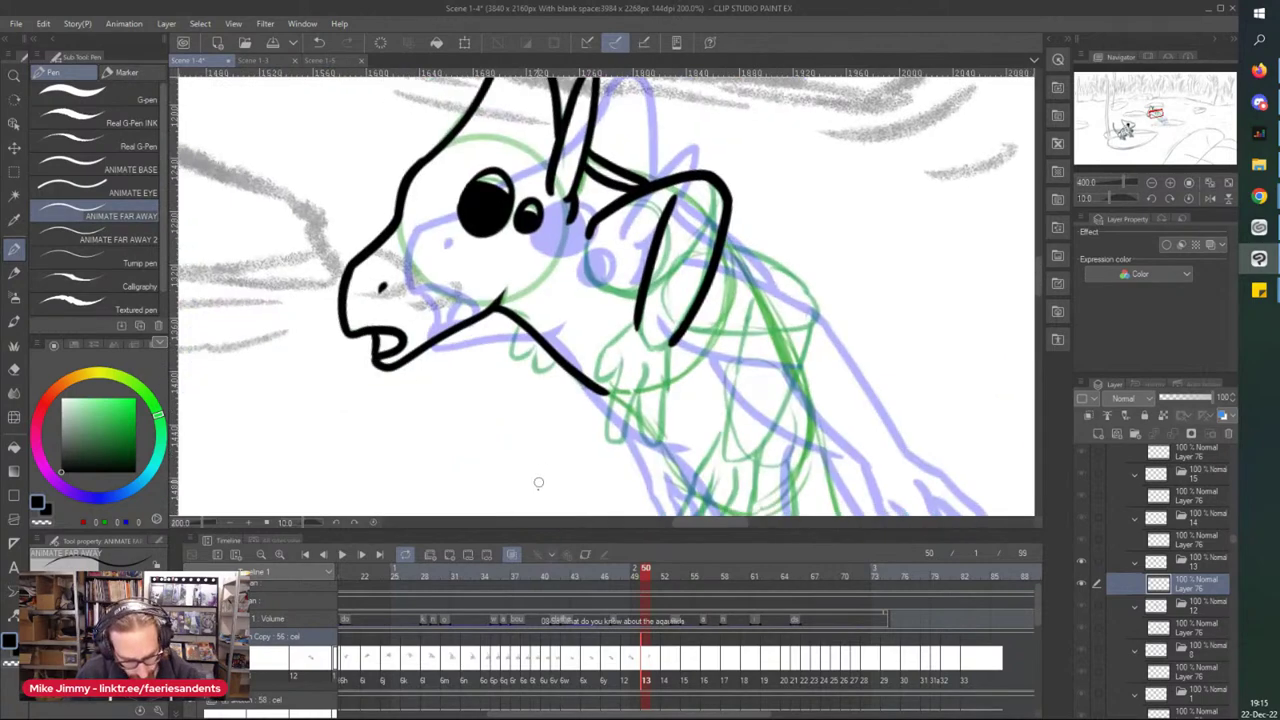
- Ink the near hand with its long fingers, and the small far fingers poking out below the throat
scroll(538, 483, "up", 3)
mouse_move(718, 165)
left_mouse_down()
mouse_move(655, 212)
mouse_move(625, 272)
mouse_move(677, 251)
mouse_move(688, 272)
mouse_move(733, 265)
mouse_move(668, 420)
mouse_move(670, 265)
left_mouse_up()
mouse_move(786, 209)
left_mouse_down()
mouse_move(778, 300)
mouse_move(732, 405)
mouse_move(722, 282)
left_mouse_up()
scroll(658, 135, "down", 3)
scroll(654, 227, "up", 3)
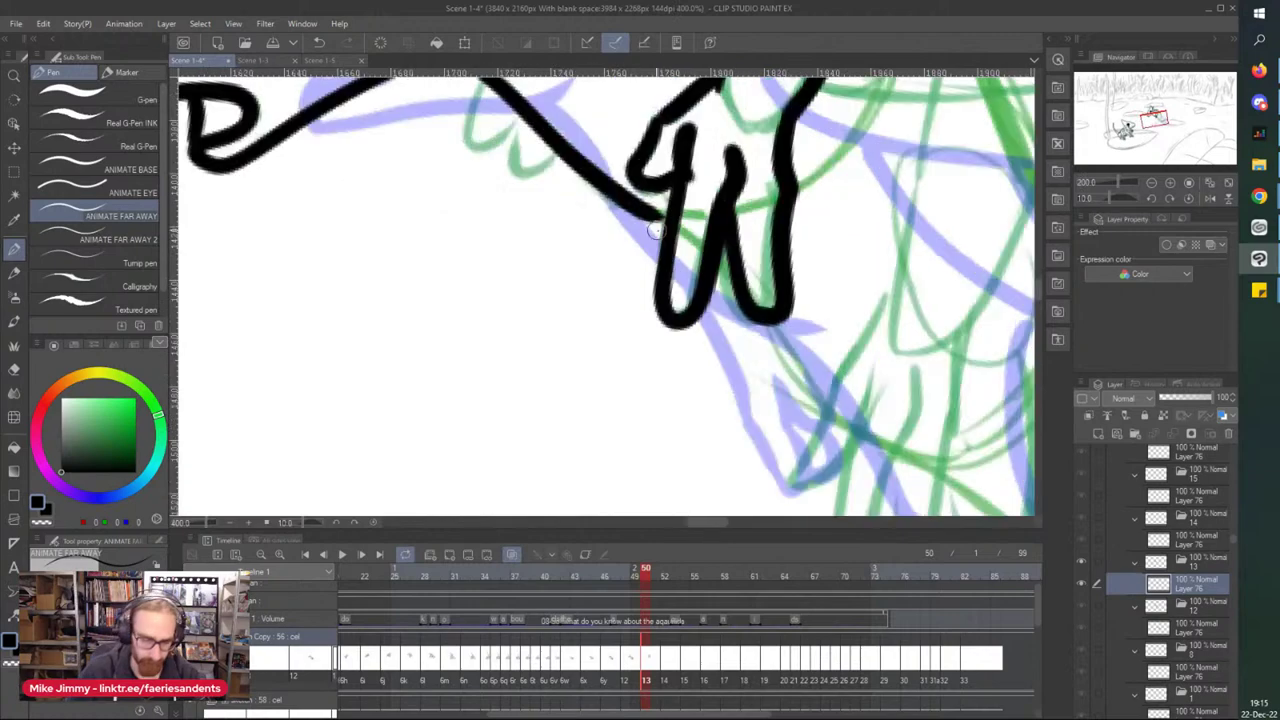
mouse_move(488, 72)
left_mouse_down()
mouse_move(460, 134)
mouse_move(508, 88)
left_mouse_up()
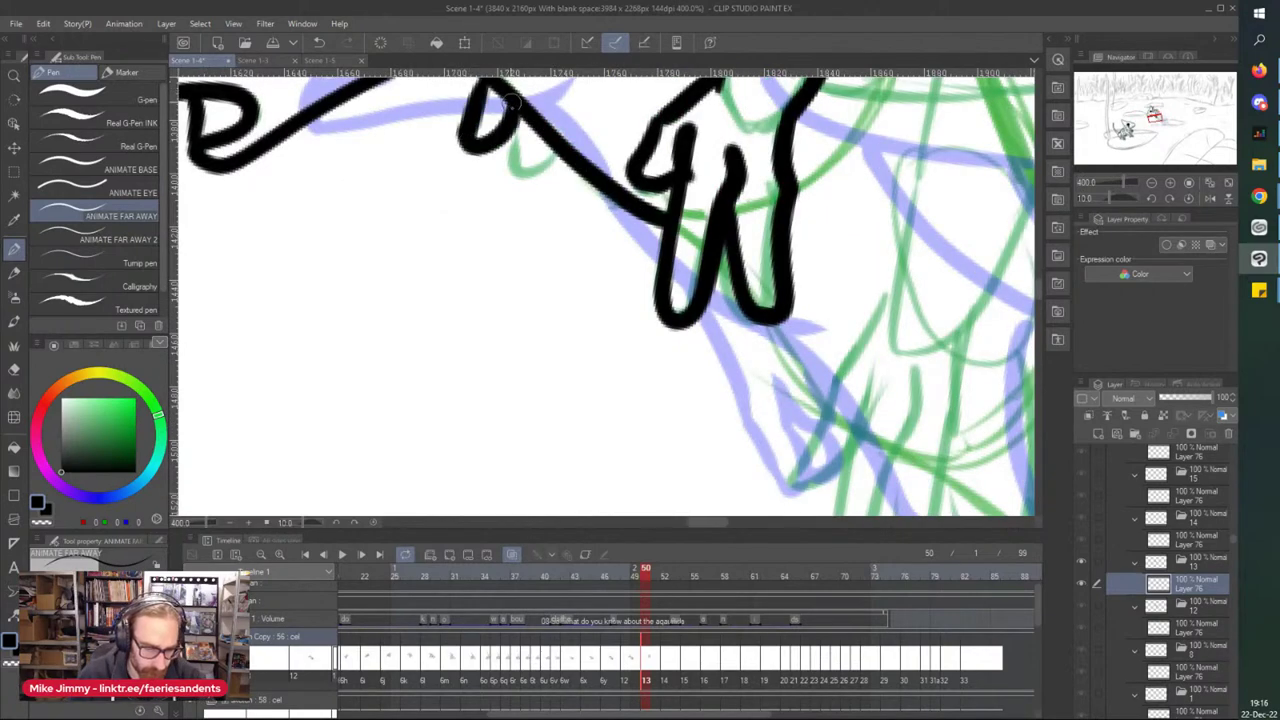
- Ink the curve in front of the near arm and the back line from the shoulder down to the second limb
scroll(551, 152, "down", 4)
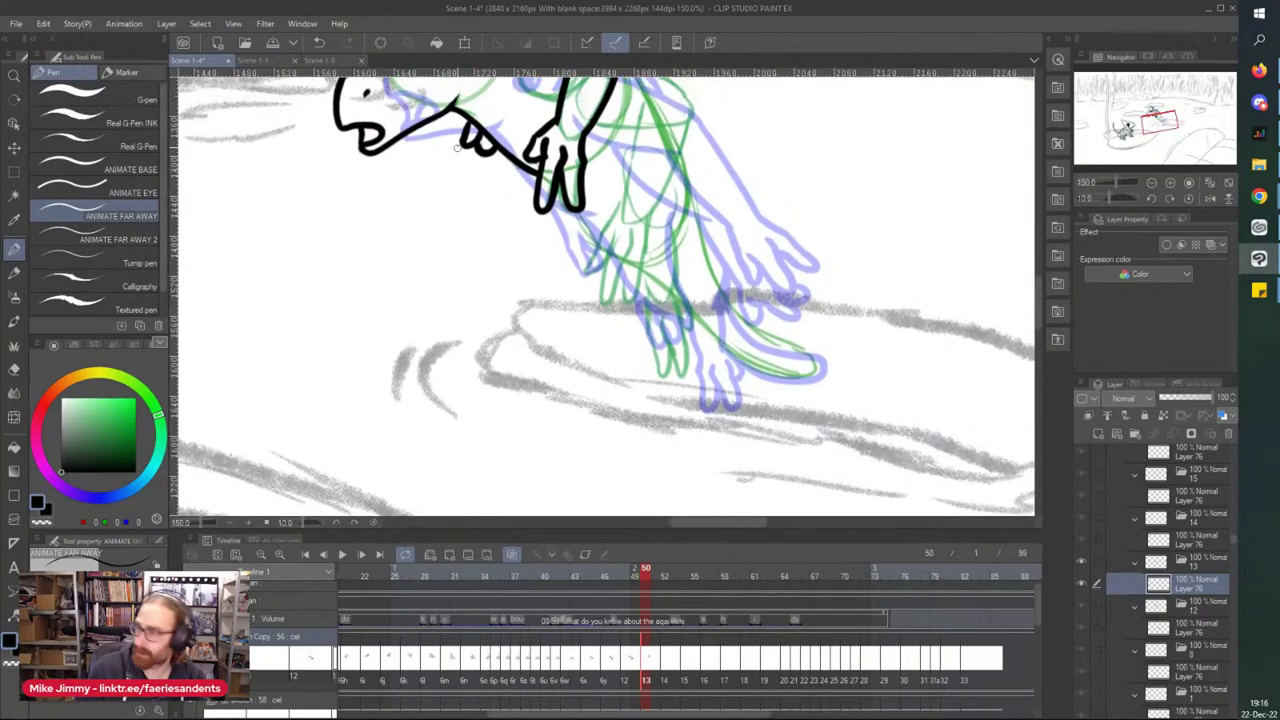
scroll(456, 137, "up", 4)
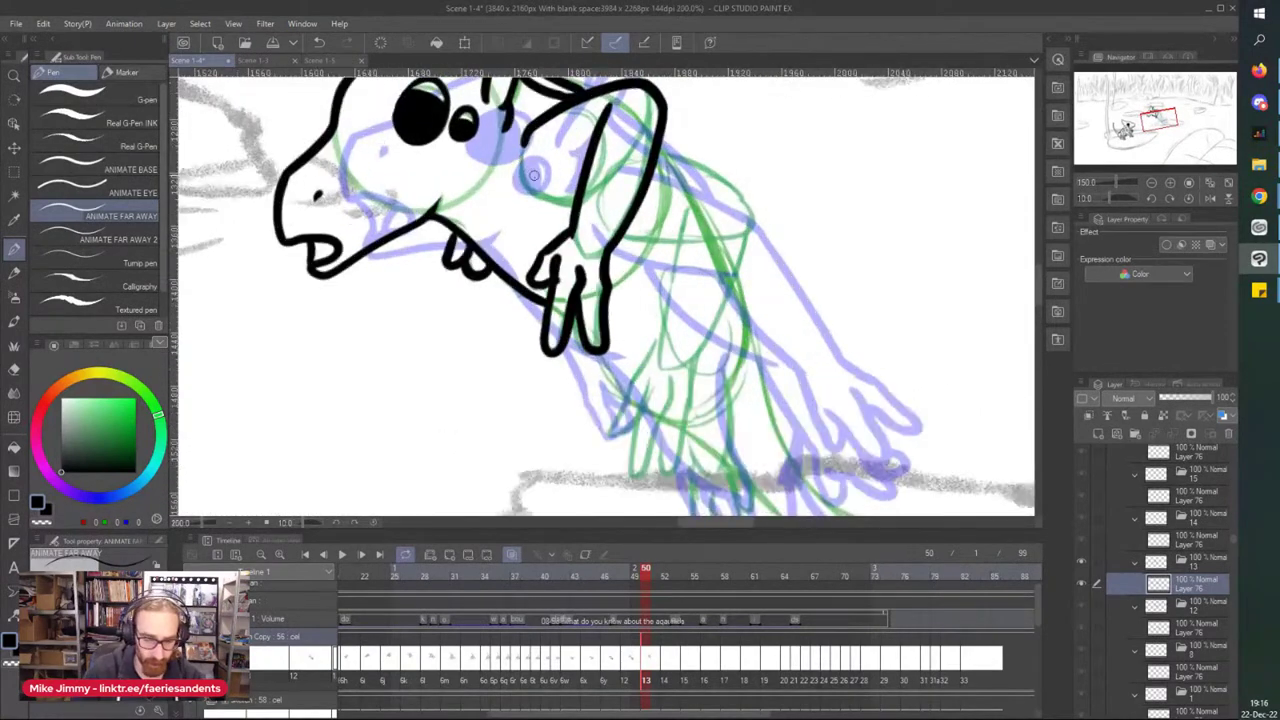
scroll(320, 100, "down", 4)
scroll(401, 157, "down", 1)
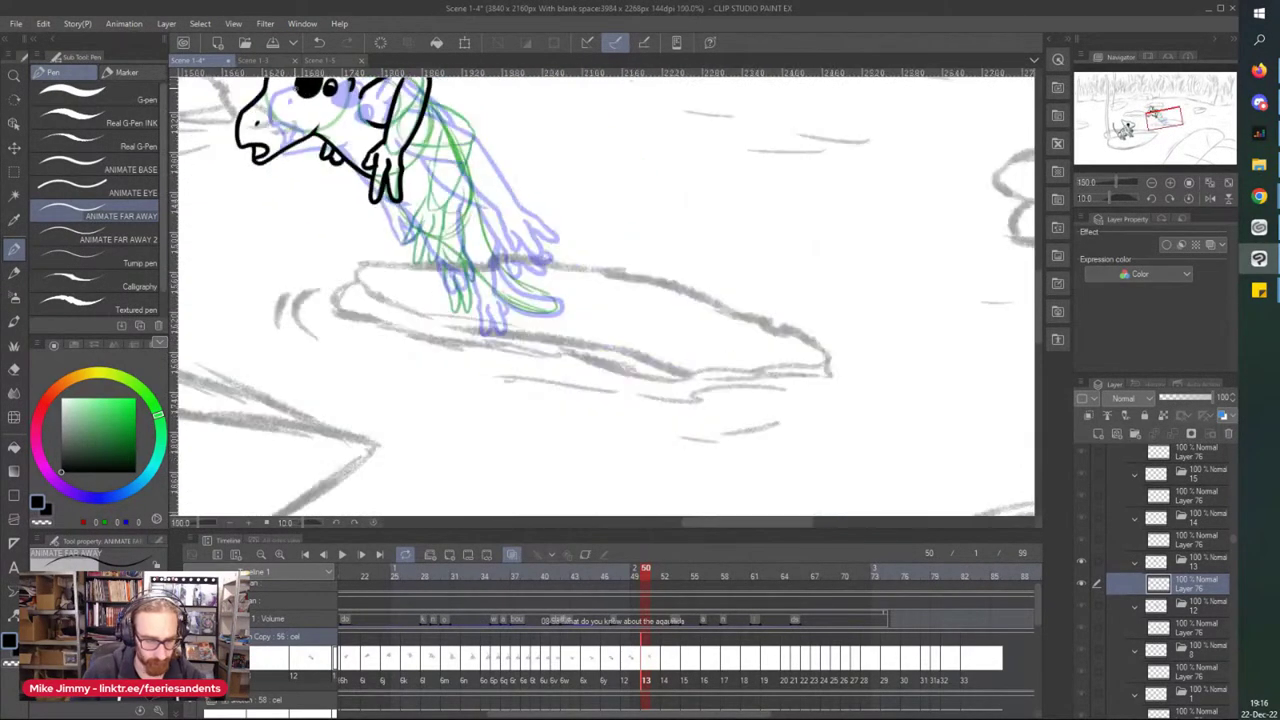
scroll(401, 157, "up", 2)
left_click_drag(510, 128, 518, 149)
left_click_drag(422, 127, 427, 219)
scroll(515, 180, "up", 2)
mouse_move(540, 220)
left_mouse_down()
mouse_move(696, 296)
mouse_move(737, 372)
left_mouse_up()
- Ink the two long sides of the second limb hanging below the back
scroll(597, 368, "down", 3)
left_click_drag(621, 292, 587, 431)
left_click_drag(685, 309, 628, 442)
scroll(578, 339, "down", 3)
- Ink the second limb's hand with three separate long fingers
scroll(533, 484, "up", 3)
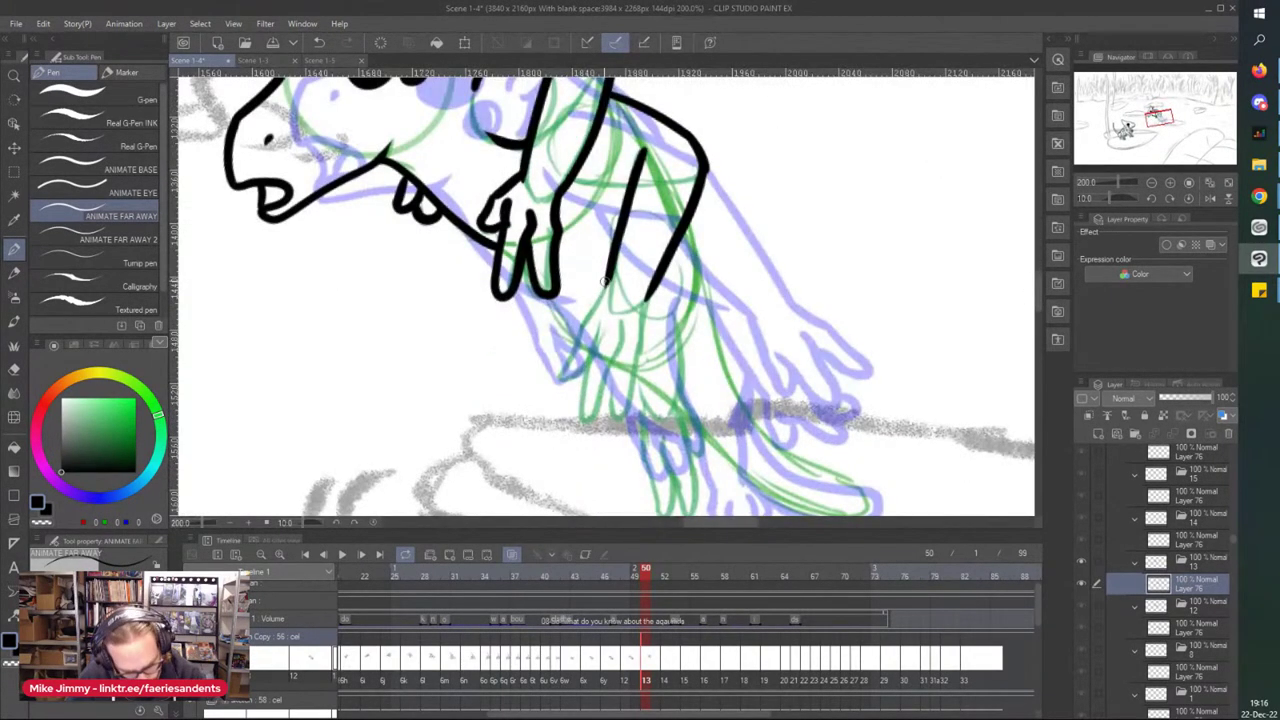
left_click_drag(580, 323, 562, 365)
left_click_drag(596, 326, 583, 420)
left_click_drag(597, 397, 614, 356)
left_click_drag(646, 290, 620, 428)
left_click_drag(612, 378, 618, 424)
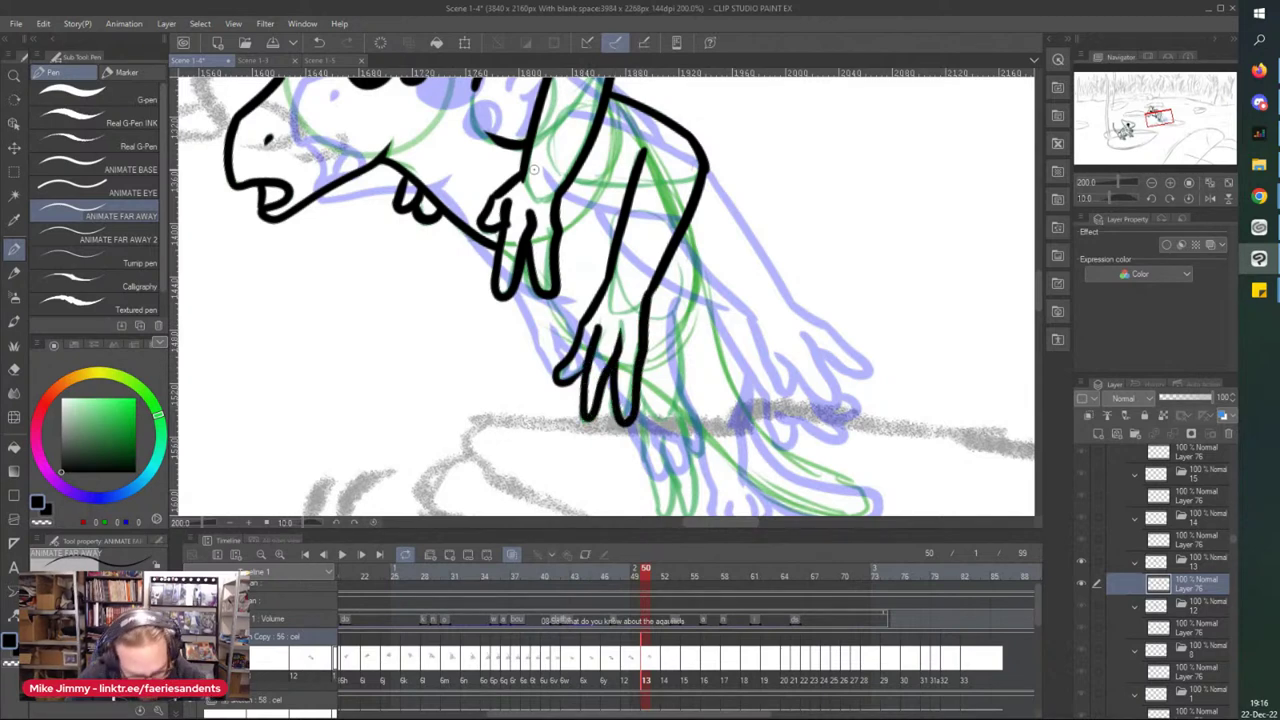
- Ink the short belly line between the two hands and the curve joining the near arm to the second limb
left_click_drag(549, 303, 566, 330)
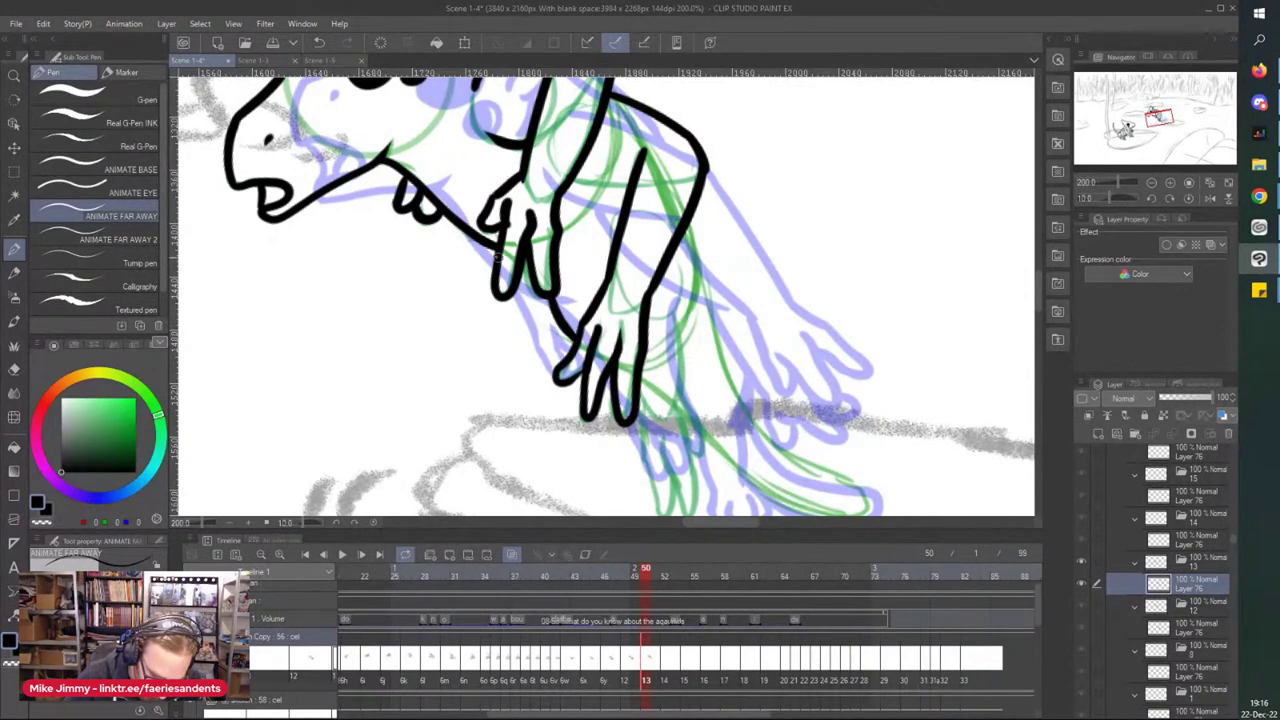
left_click_drag(626, 182, 570, 190)
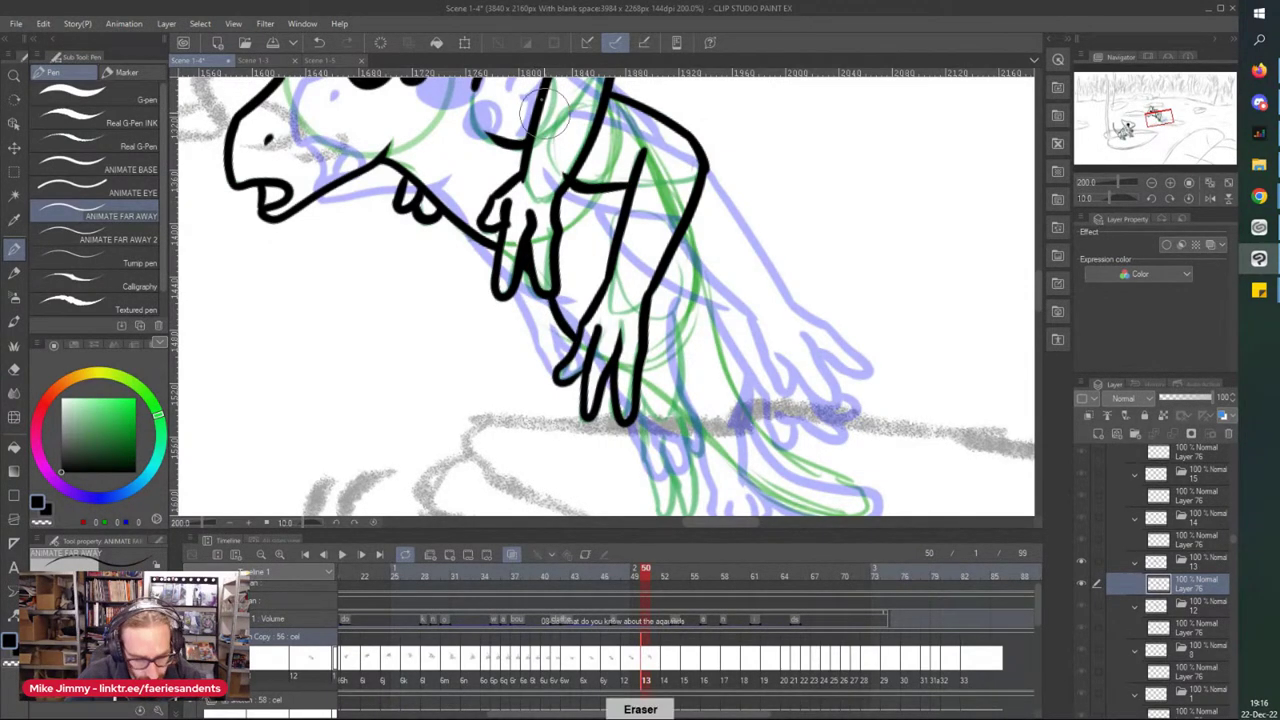
scroll(540, 202, "up", 2)
scroll(588, 175, "down", 3)
scroll(650, 330, "up", 1)
scroll(665, 264, "up", 2)
- Ink the hind leg behind the second limb and its foot with separate toes
left_click_drag(679, 178, 665, 313)
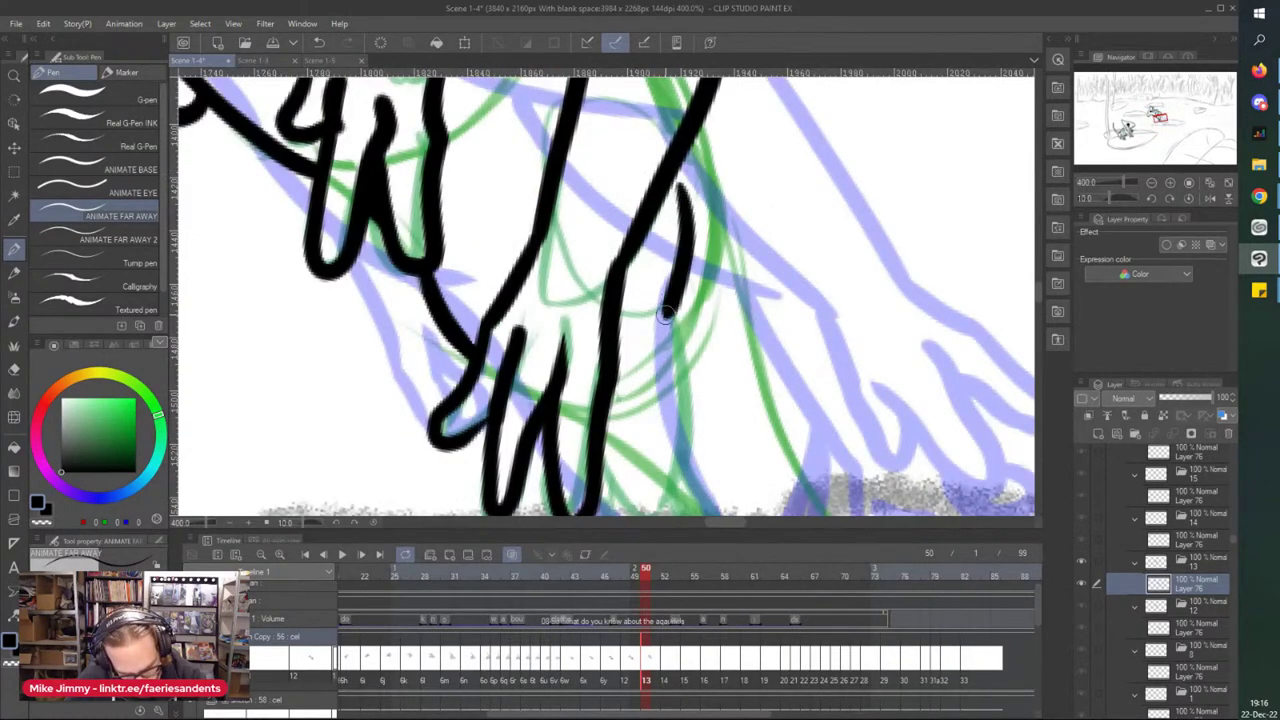
scroll(520, 206, "down", 2)
scroll(604, 190, "up", 2)
mouse_move(603, 103)
left_mouse_down()
mouse_move(612, 289)
mouse_move(599, 270)
mouse_move(633, 303)
mouse_move(667, 389)
mouse_move(629, 372)
mouse_move(644, 459)
mouse_move(612, 490)
left_mouse_up()
scroll(560, 372, "down", 2)
scroll(560, 372, "up", 2)
left_click_drag(558, 326, 598, 452)
mouse_move(510, 279)
left_mouse_down()
mouse_move(530, 425)
mouse_move(572, 390)
left_mouse_up()
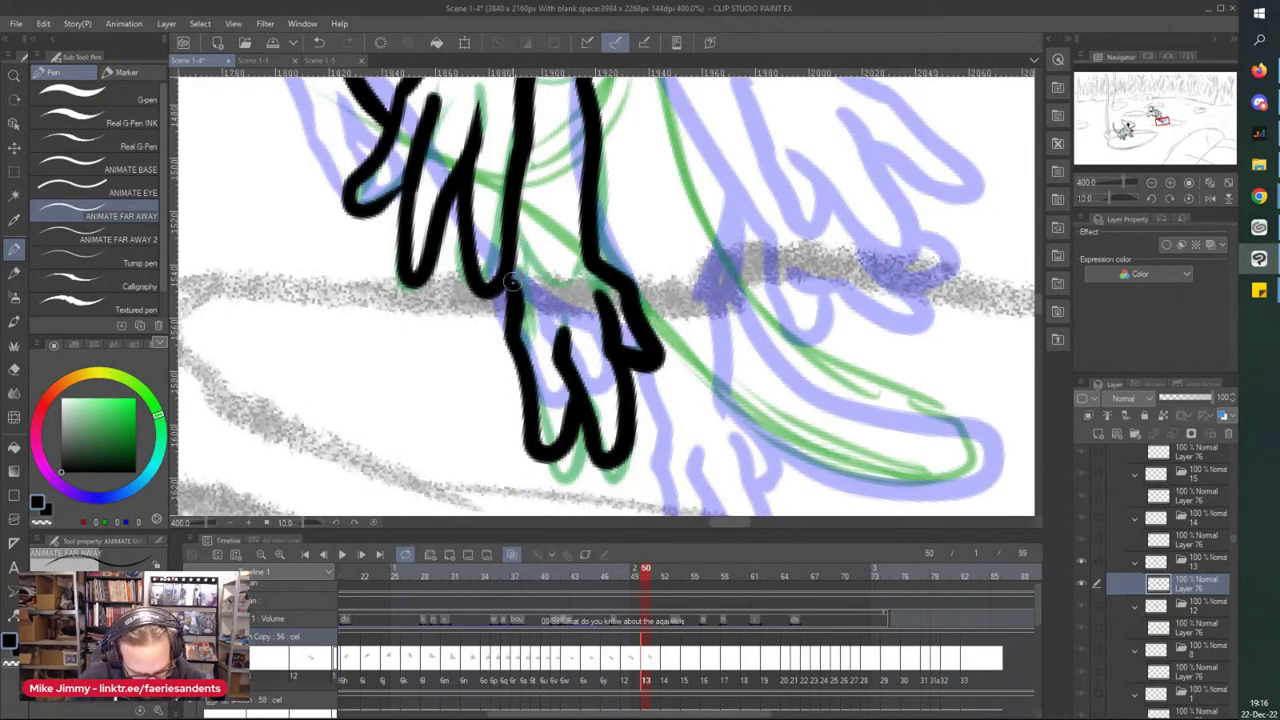
- Ink the long rounded tail sweeping out behind the hind leg, and save the file
scroll(512, 263, "down", 3)
scroll(520, 245, "up", 1)
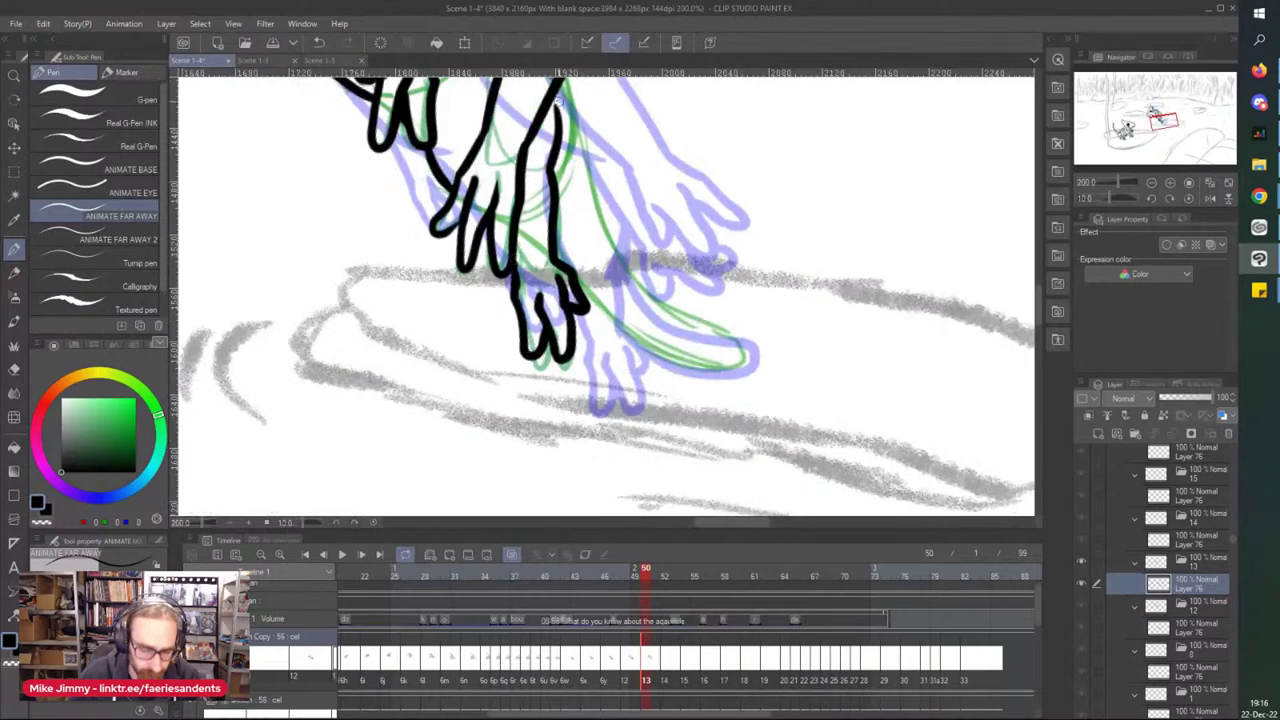
scroll(529, 227, "up", 2)
mouse_move(563, 141)
left_mouse_down()
mouse_move(591, 257)
mouse_move(631, 340)
mouse_move(685, 383)
mouse_move(658, 373)
mouse_move(735, 410)
mouse_move(733, 428)
mouse_move(592, 373)
mouse_move(685, 428)
mouse_move(590, 349)
mouse_move(553, 287)
left_mouse_up()
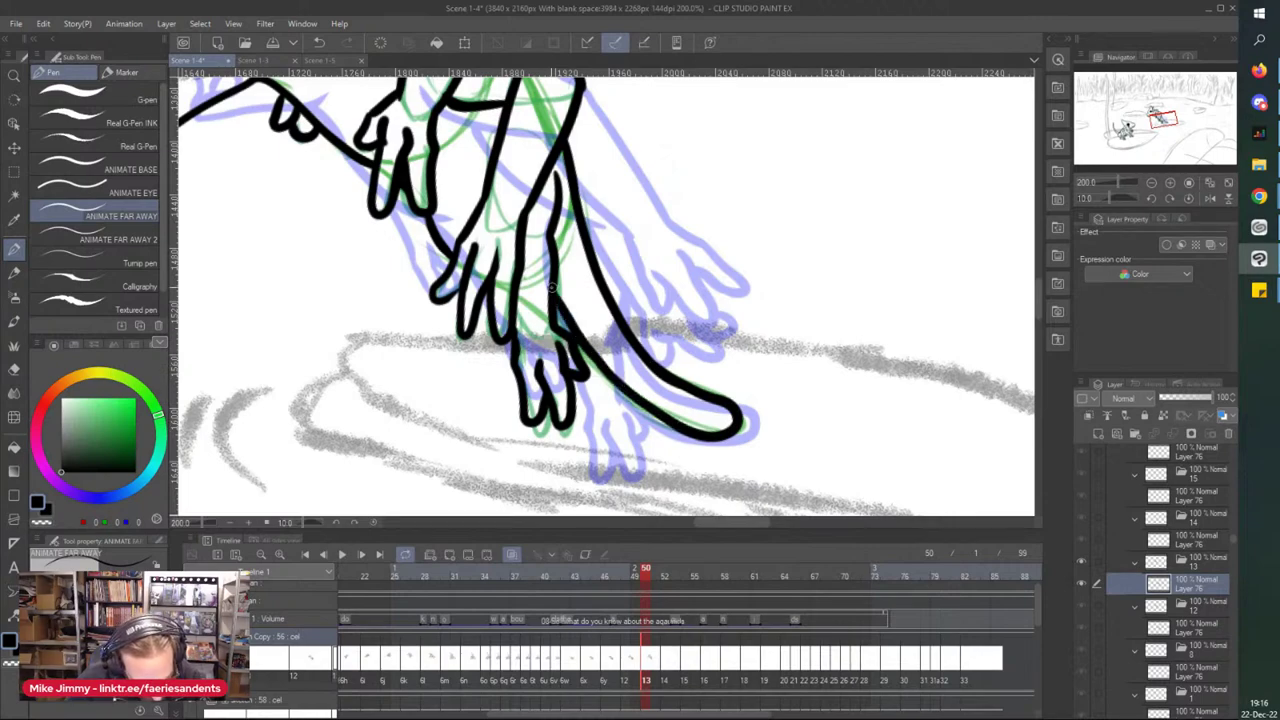
scroll(408, 106, "down", 2)
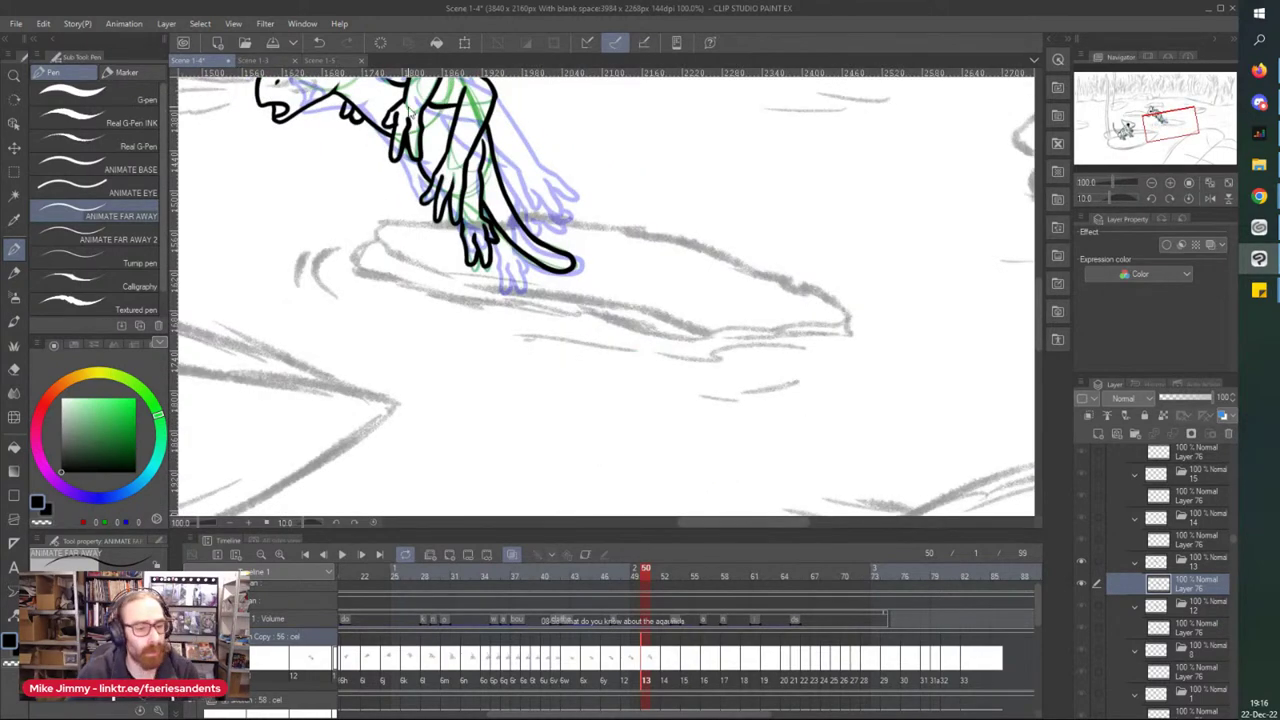
scroll(342, 190, "down", 1)
scroll(340, 192, "down", 1)
left_click_drag(340, 192, 368, 222)
scroll(276, 112, "up", 1)
scroll(285, 115, "up", 3)
- Move to frame 52, activate cel 14's drawing layer, and ink both eyes as filled black ovals with small highlights
left_click(663, 672)
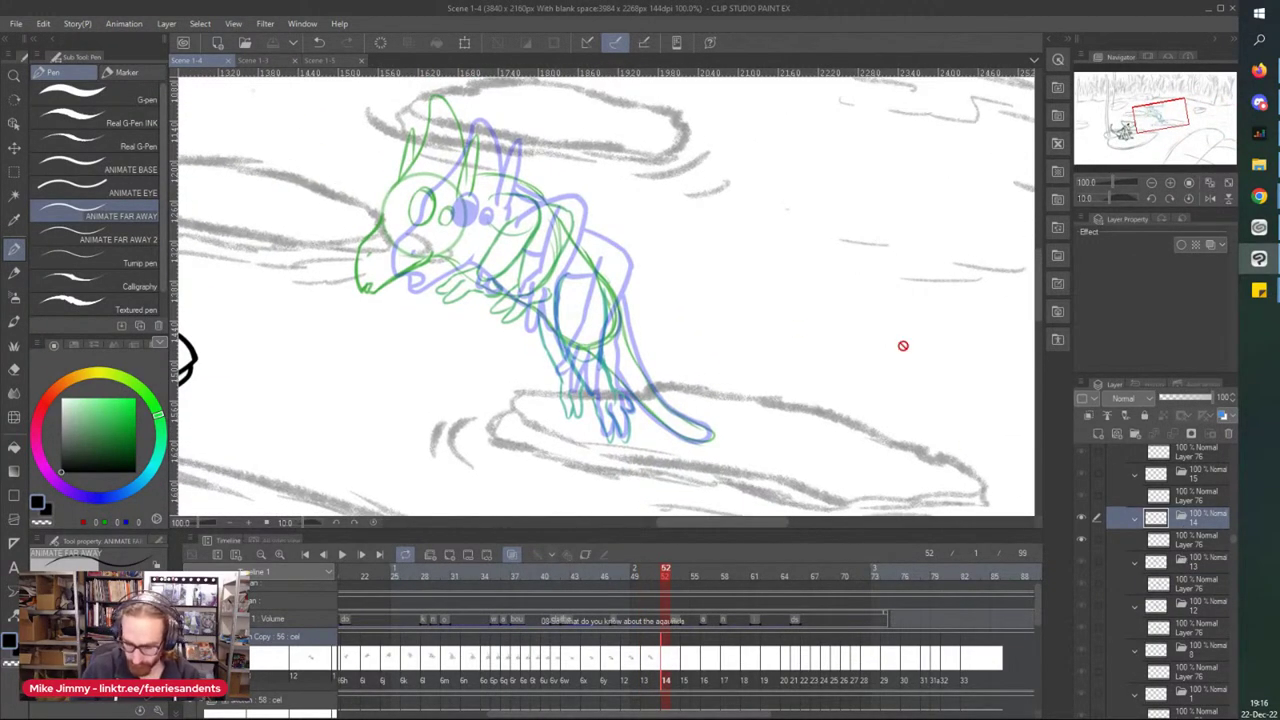
left_click(1196, 540)
scroll(449, 311, "up", 6)
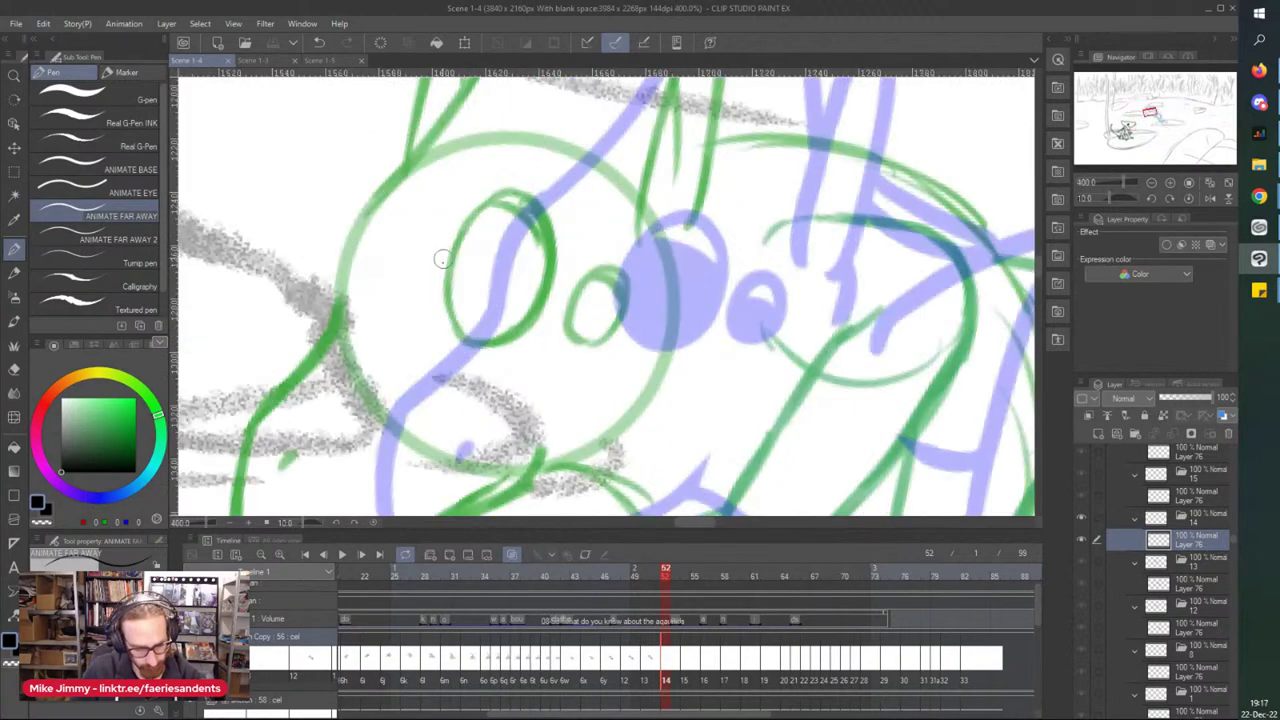
scroll(449, 311, "down", 2)
mouse_move(452, 325)
left_mouse_down()
mouse_move(488, 222)
mouse_move(532, 226)
mouse_move(539, 331)
mouse_move(467, 364)
mouse_move(443, 287)
left_mouse_up()
mouse_move(466, 238)
left_mouse_down()
mouse_move(540, 293)
mouse_move(539, 312)
mouse_move(506, 251)
mouse_move(478, 265)
mouse_move(496, 294)
mouse_move(477, 296)
mouse_move(471, 350)
mouse_move(466, 306)
mouse_move(491, 348)
mouse_move(531, 310)
mouse_move(469, 321)
left_mouse_up()
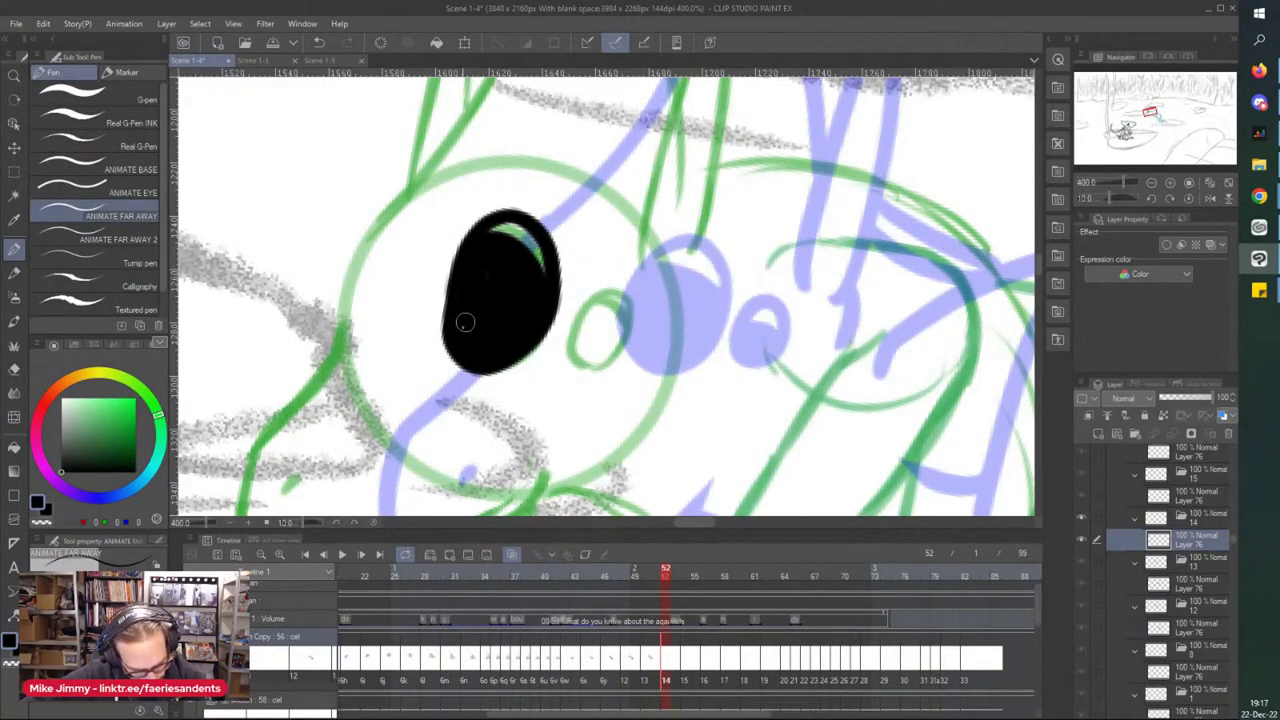
mouse_move(583, 328)
left_mouse_down()
mouse_move(581, 362)
mouse_move(624, 332)
mouse_move(601, 292)
mouse_move(609, 348)
mouse_move(590, 323)
left_mouse_up()
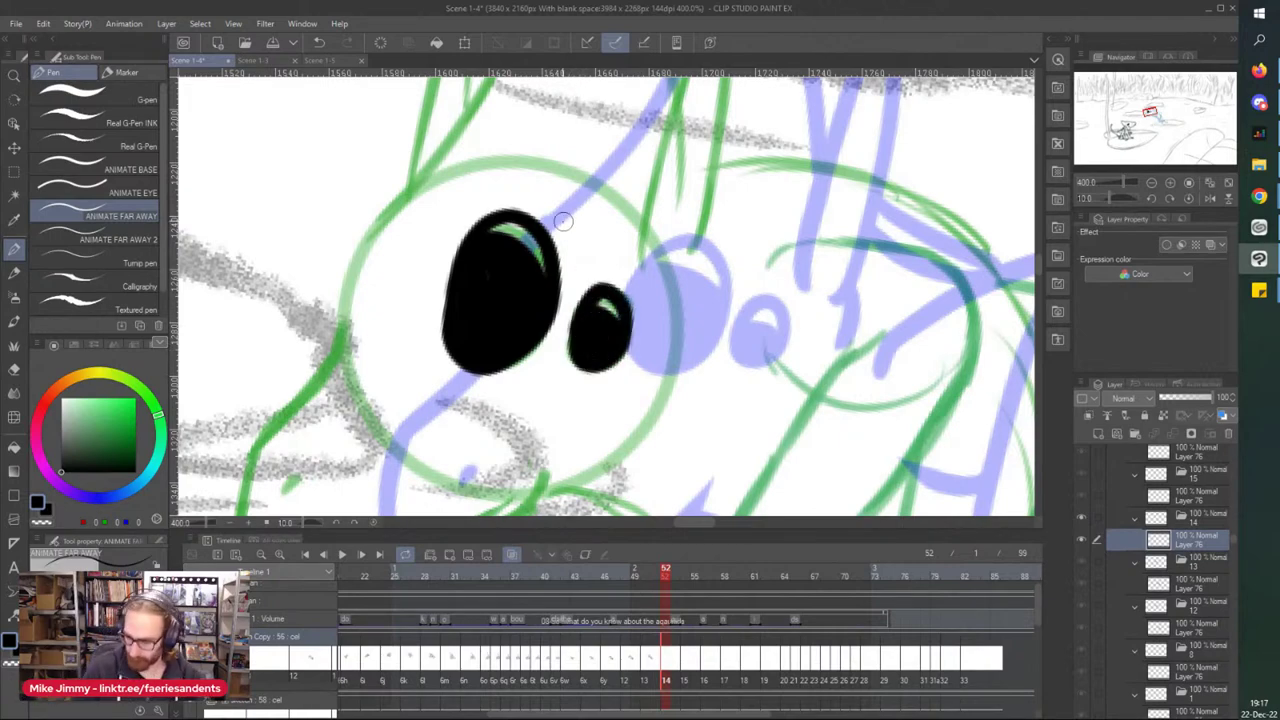
- Ink the head's profile from jaw and nose tip up over the snout and forehead, and add the nostril dot
scroll(563, 221, "down", 3)
scroll(516, 393, "up", 3)
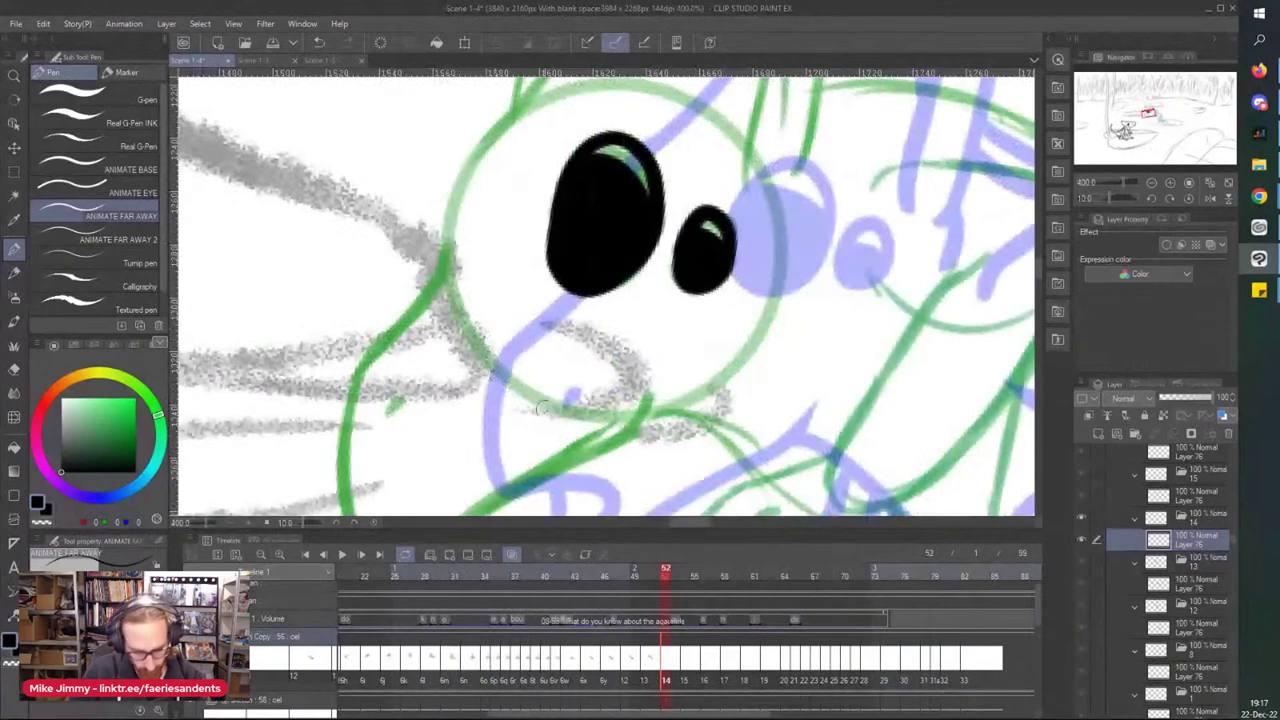
scroll(645, 404, "down", 2)
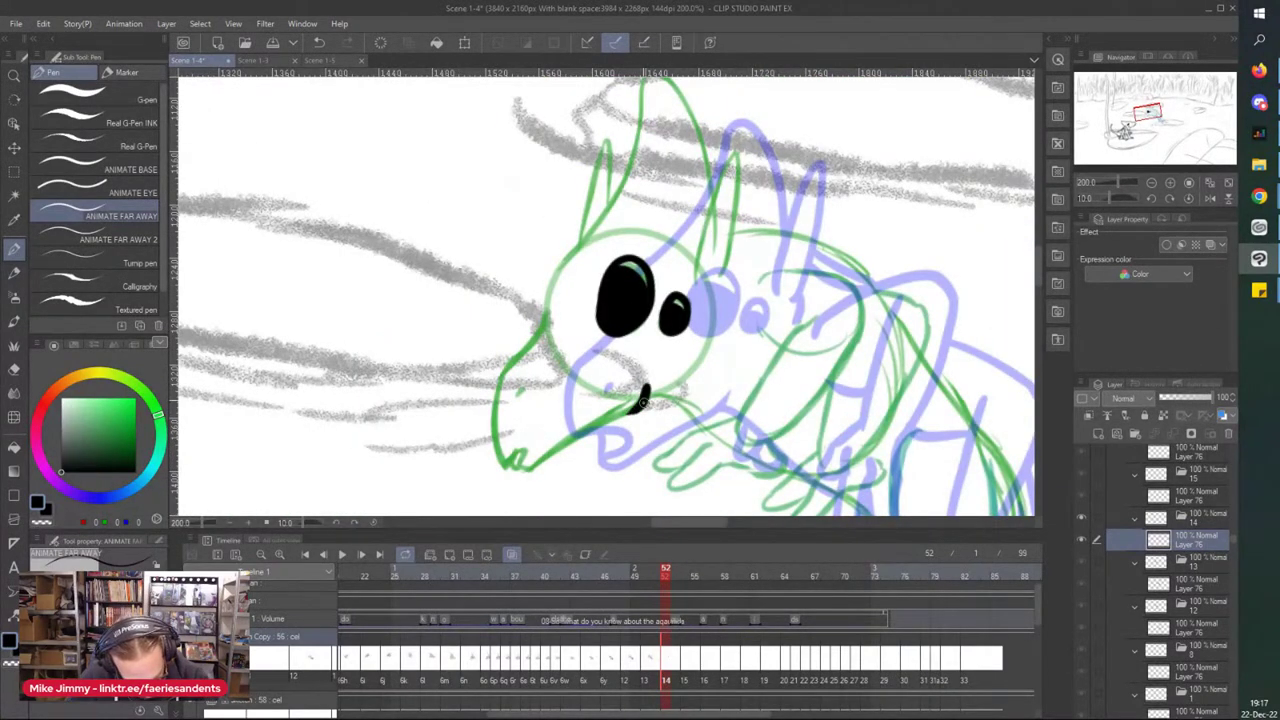
left_click_drag(642, 398, 544, 457)
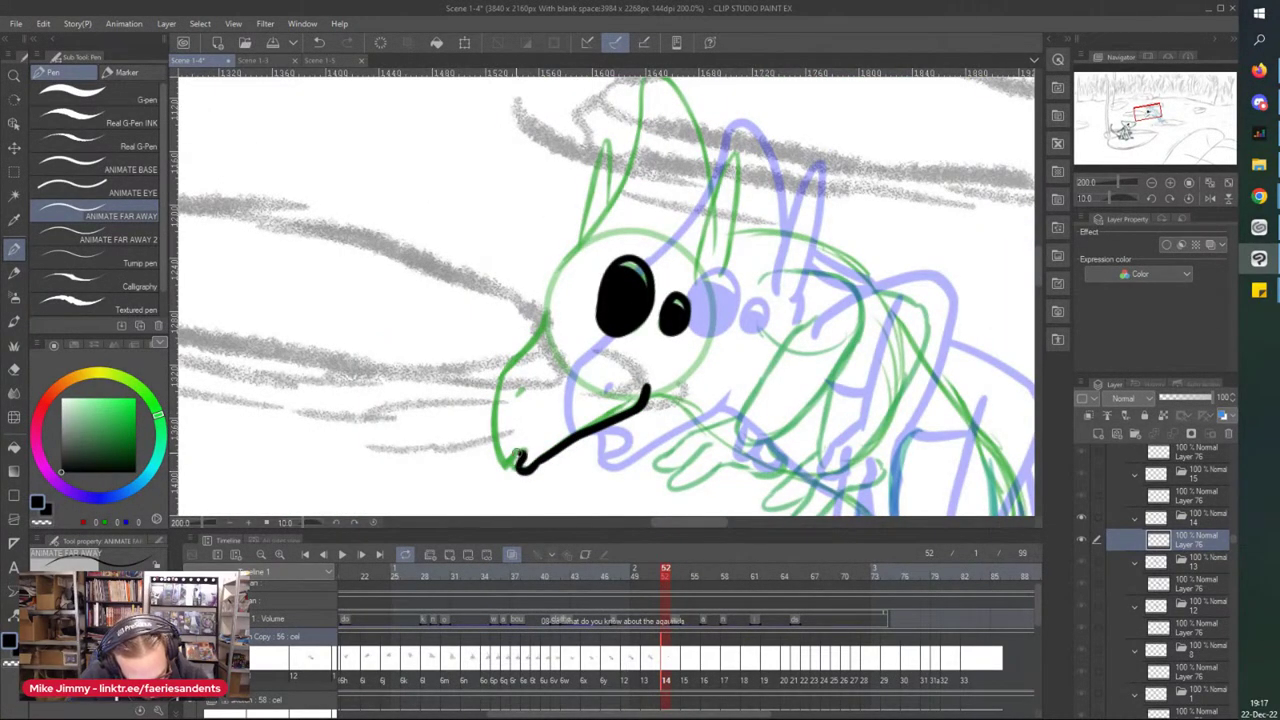
left_click_drag(505, 370, 498, 440)
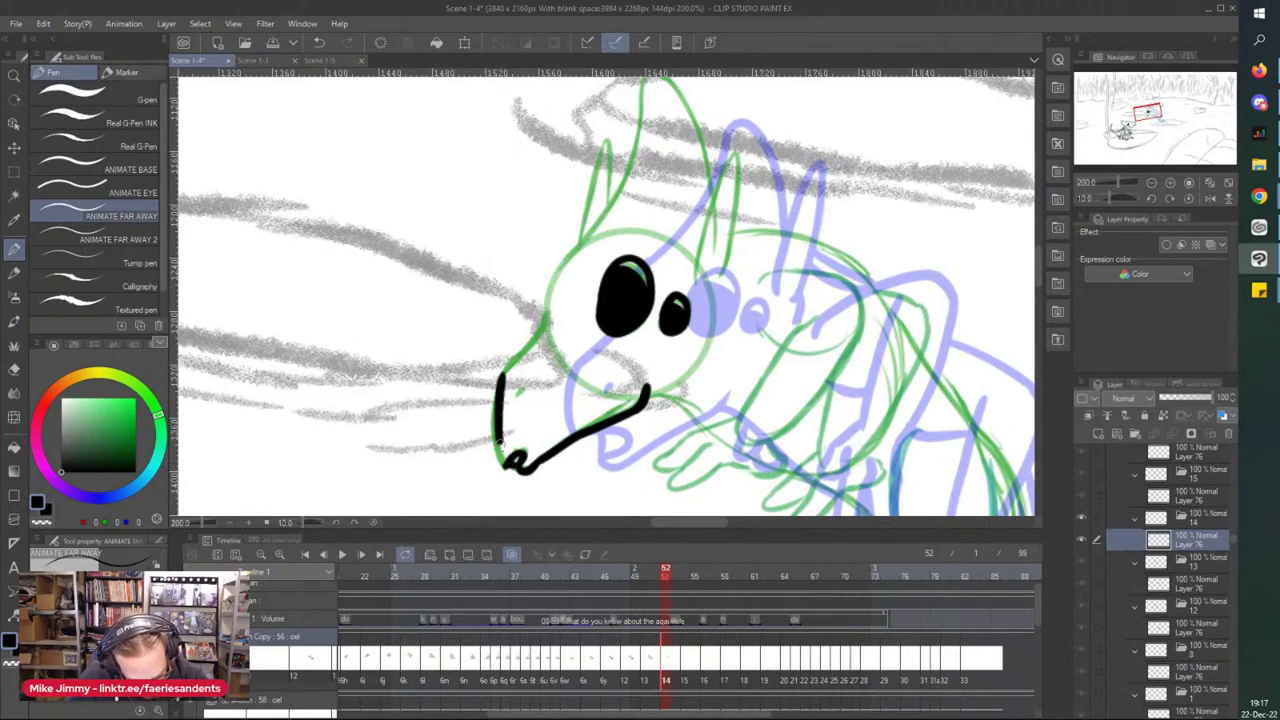
key("ctrl+z")
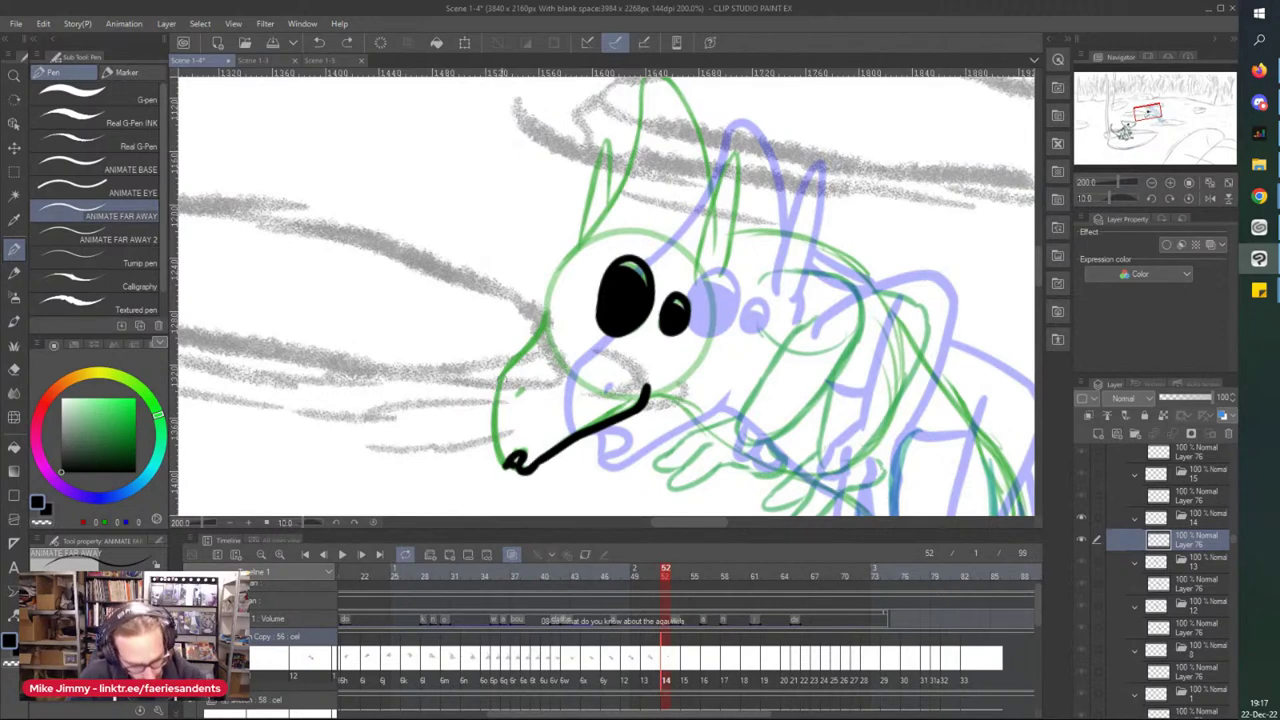
left_click_drag(494, 411, 500, 462)
left_click_drag(527, 347, 495, 384)
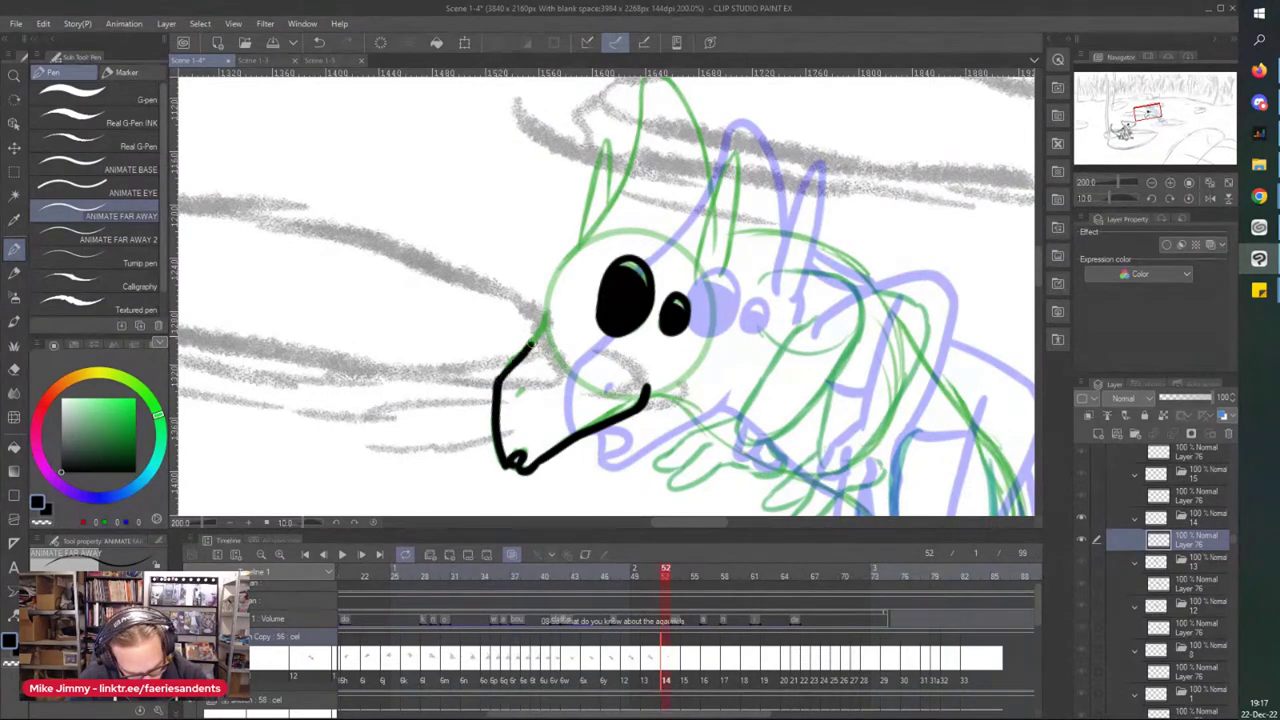
left_click_drag(547, 307, 590, 244)
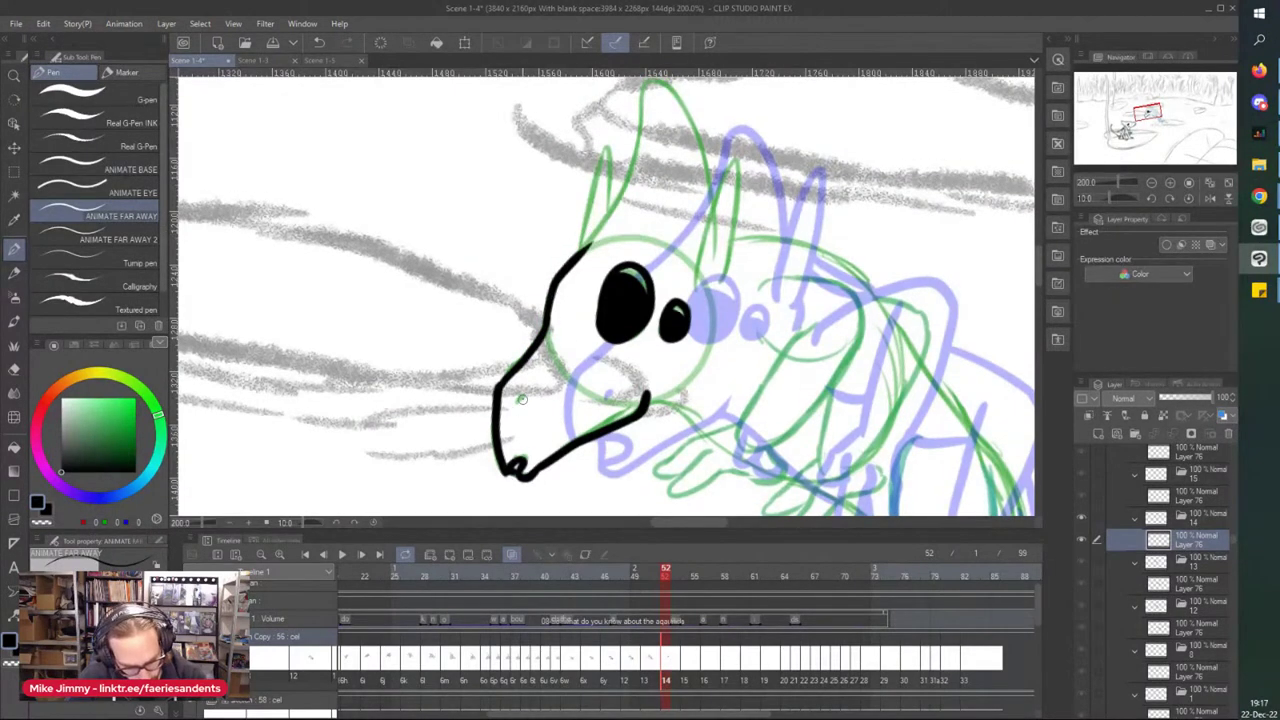
left_click(521, 401)
- Ink the pair of ears on the near side and the far ear behind the eyes
scroll(586, 228, "up", 2)
mouse_move(582, 334)
left_mouse_down()
mouse_move(622, 265)
mouse_move(655, 158)
mouse_move(712, 285)
left_mouse_up()
mouse_move(608, 226)
left_mouse_down()
mouse_move(600, 292)
mouse_move(576, 334)
left_mouse_up()
mouse_move(699, 362)
left_mouse_down()
mouse_move(733, 240)
mouse_move(739, 289)
mouse_move(712, 388)
left_mouse_up()
scroll(662, 287, "down", 2)
scroll(682, 430, "up", 2)
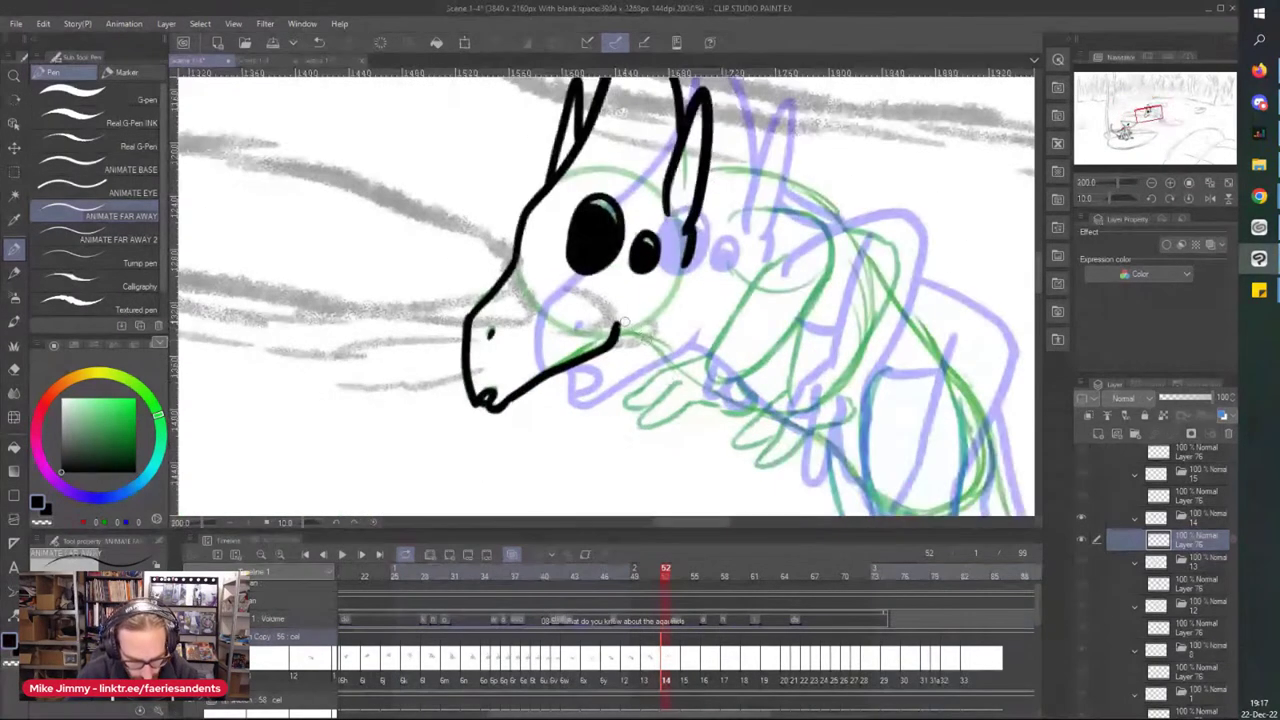
- Ink the shoulder and both sides of the near arm down to the heel of the hand, cleaning up the wrist
mouse_move(716, 172)
left_mouse_down()
mouse_move(807, 190)
mouse_move(730, 230)
left_mouse_up()
mouse_move(805, 212)
left_mouse_down()
mouse_move(823, 260)
mouse_move(774, 262)
mouse_move(702, 366)
left_mouse_up()
mouse_move(826, 252)
left_mouse_down()
mouse_move(785, 333)
mouse_move(742, 350)
mouse_move(729, 393)
mouse_move(741, 383)
mouse_move(756, 403)
mouse_move(682, 403)
left_mouse_up()
scroll(698, 412, "up", 2)
key("e")
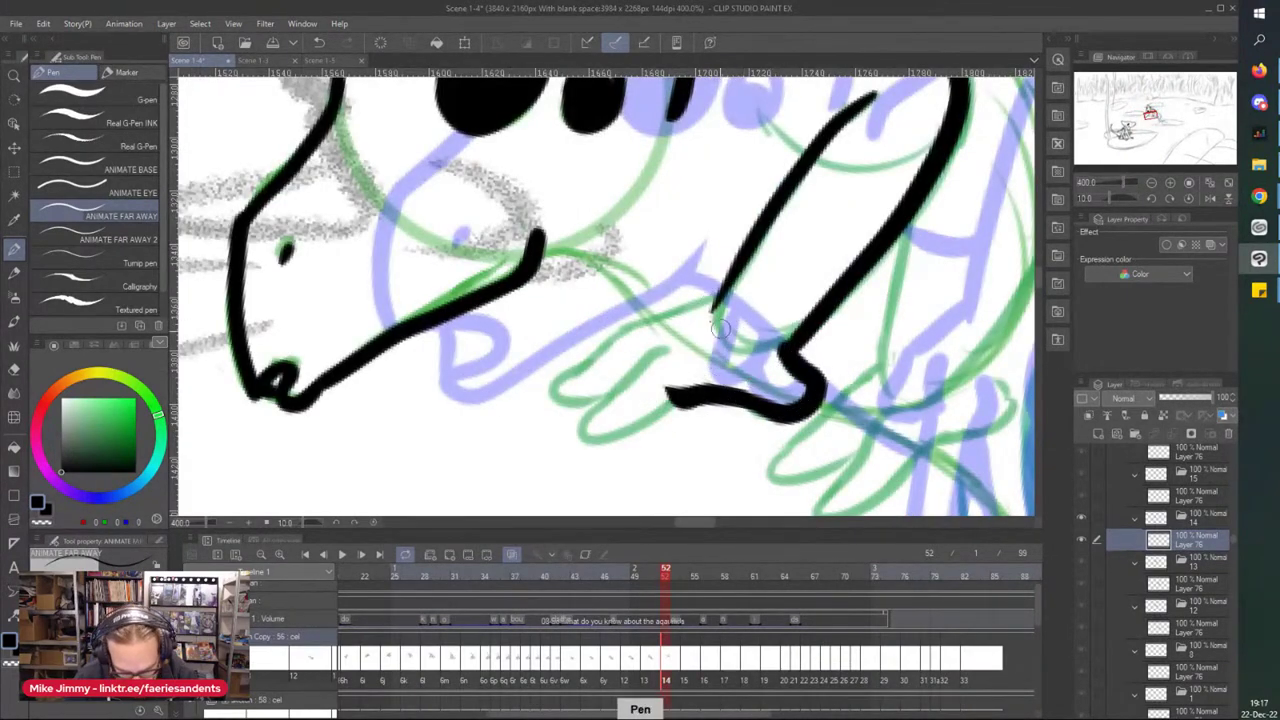
scroll(742, 325, "down", 2)
scroll(715, 310, "up", 2)
- Ink the near hand's separate fingers and the throat line running from the jaw to the hand
mouse_move(716, 308)
left_mouse_down()
mouse_move(668, 340)
mouse_move(655, 405)
mouse_move(716, 360)
left_mouse_up()
mouse_move(765, 257)
left_mouse_down()
mouse_move(590, 336)
mouse_move(668, 340)
left_mouse_up()
mouse_move(581, 218)
left_mouse_down()
mouse_move(653, 238)
mouse_move(700, 282)
left_mouse_up()
scroll(700, 220, "down", 2)
scroll(700, 195, "up", 2)
scroll(700, 190, "down", 4)
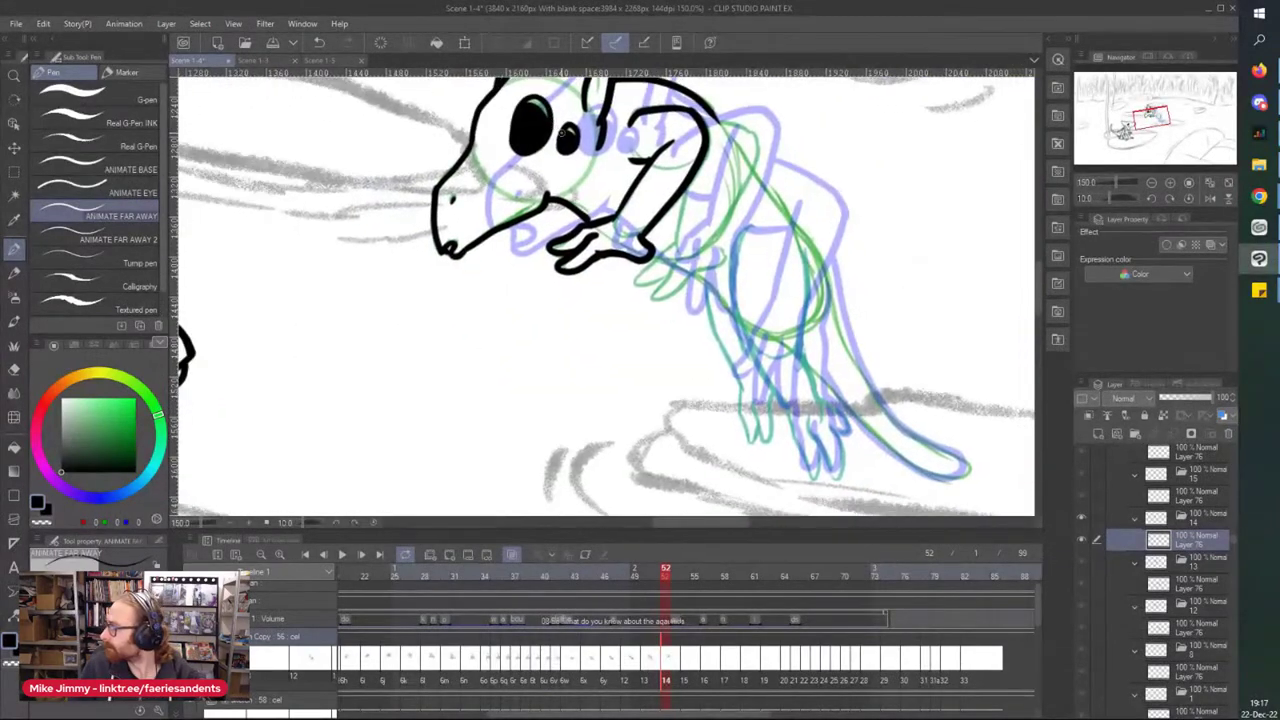
- Ink the second arm behind the near one, from shoulder and elbow down to a hand with separate fingers
scroll(561, 133, "right", 2)
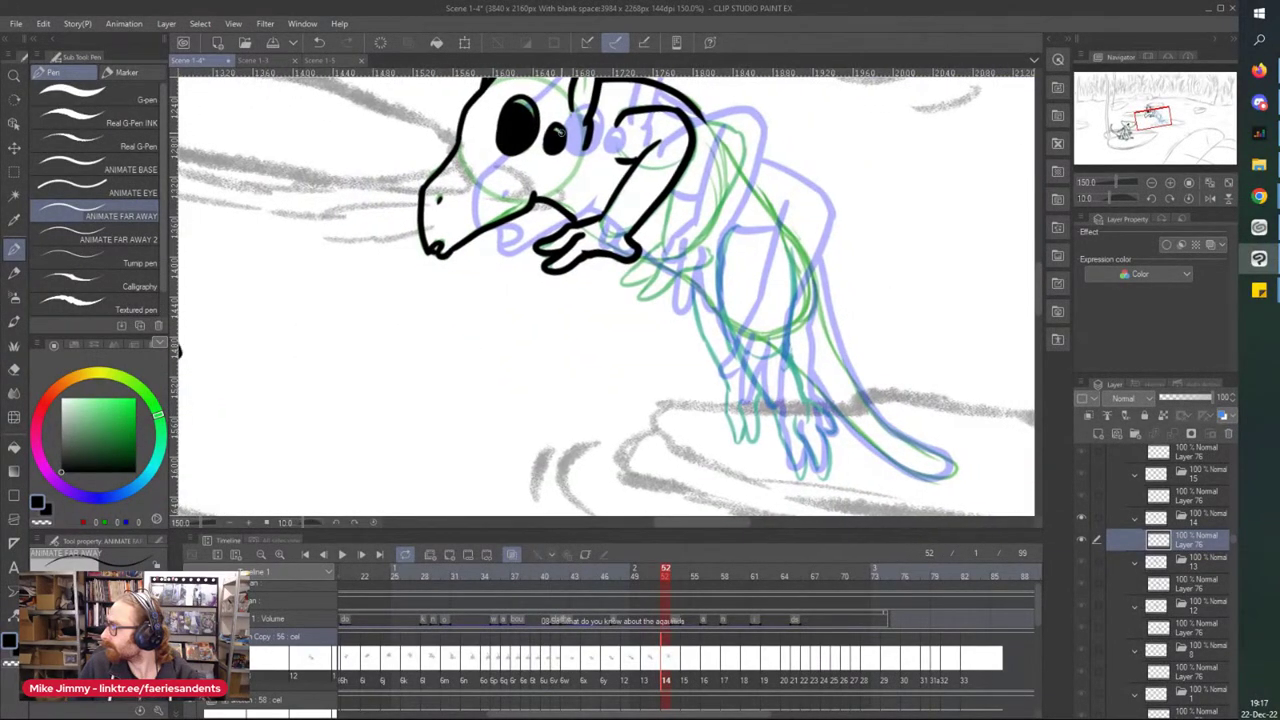
scroll(711, 169, "up", 3)
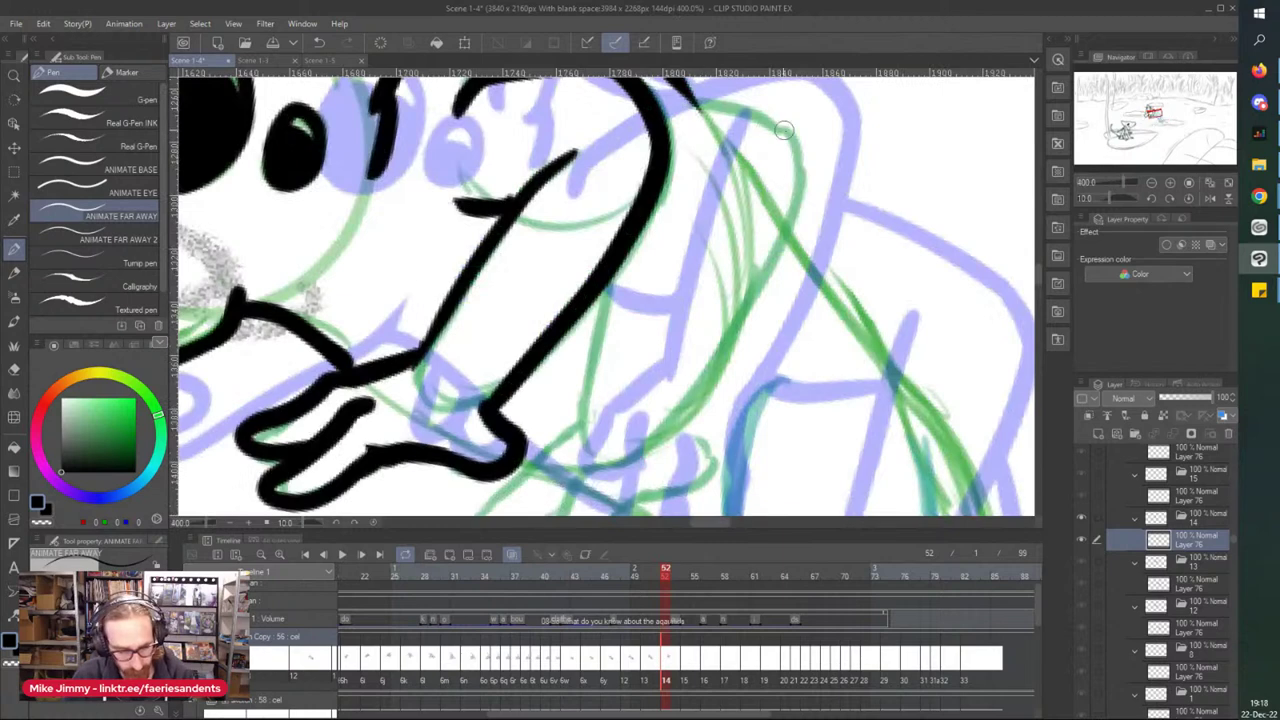
left_click_drag(790, 130, 662, 98)
left_click_drag(778, 126, 795, 205)
scroll(720, 80, "down", 2)
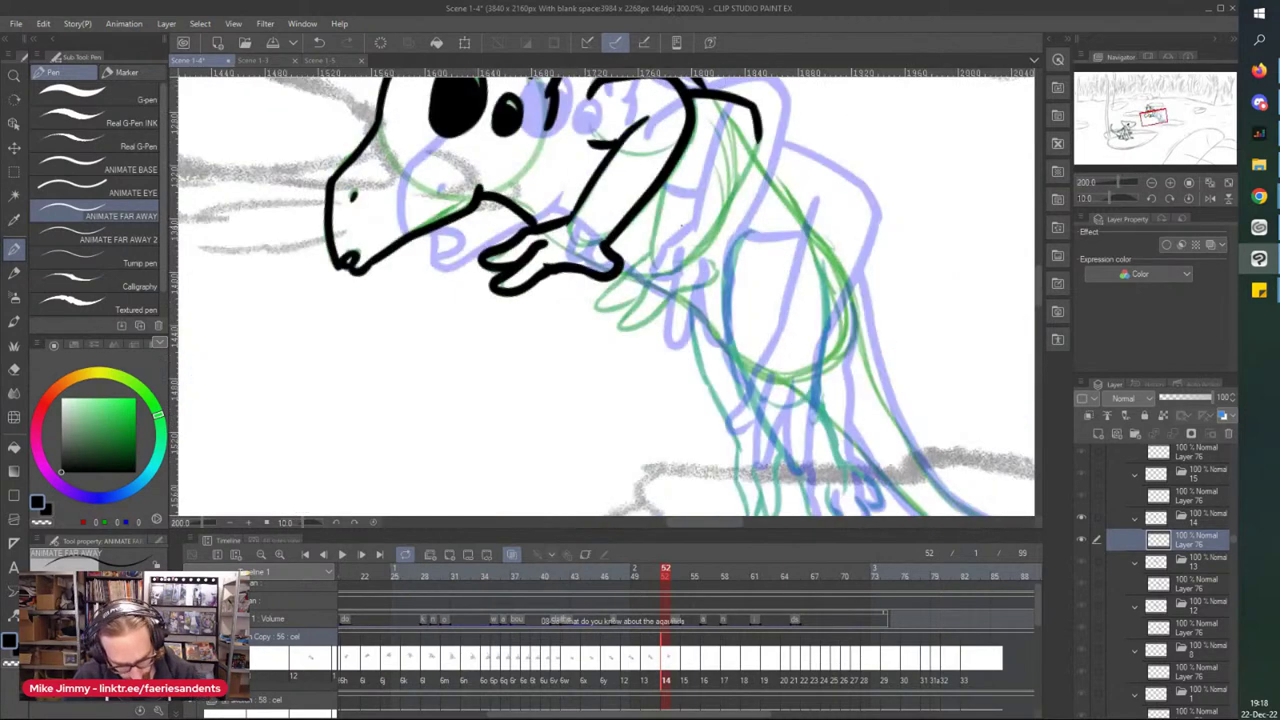
left_click_drag(758, 130, 682, 264)
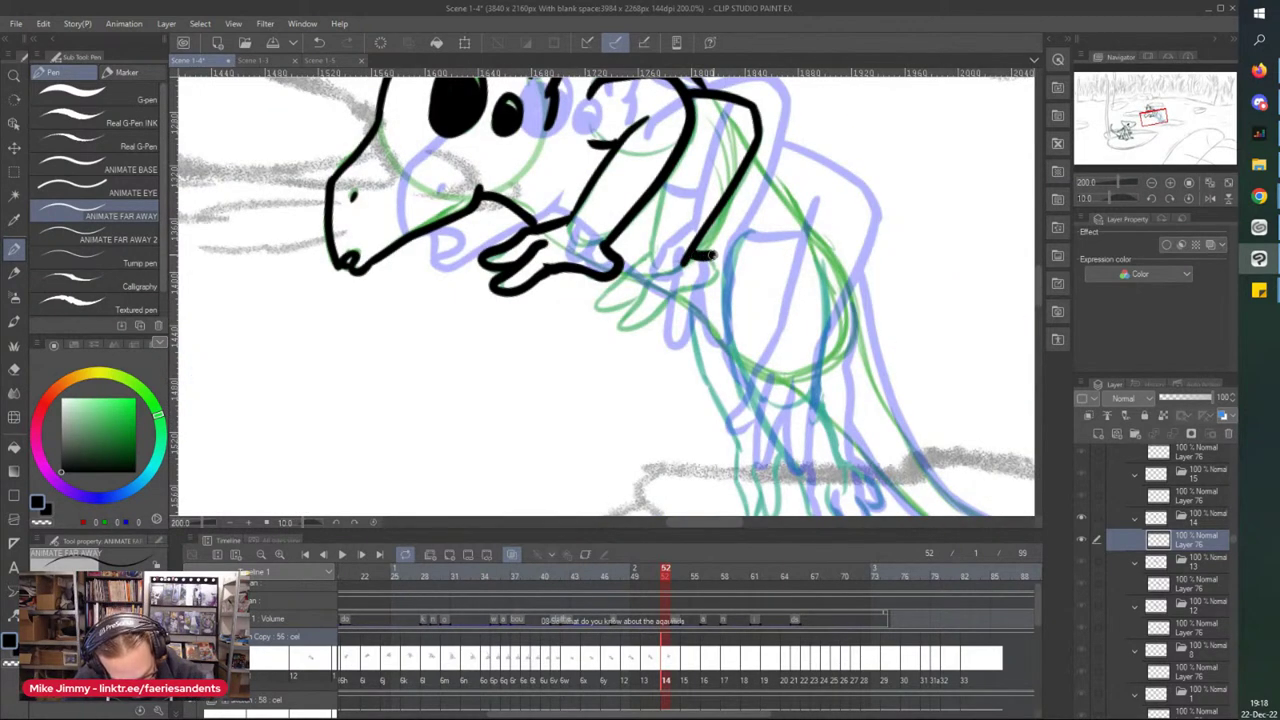
left_click_drag(658, 203, 643, 256)
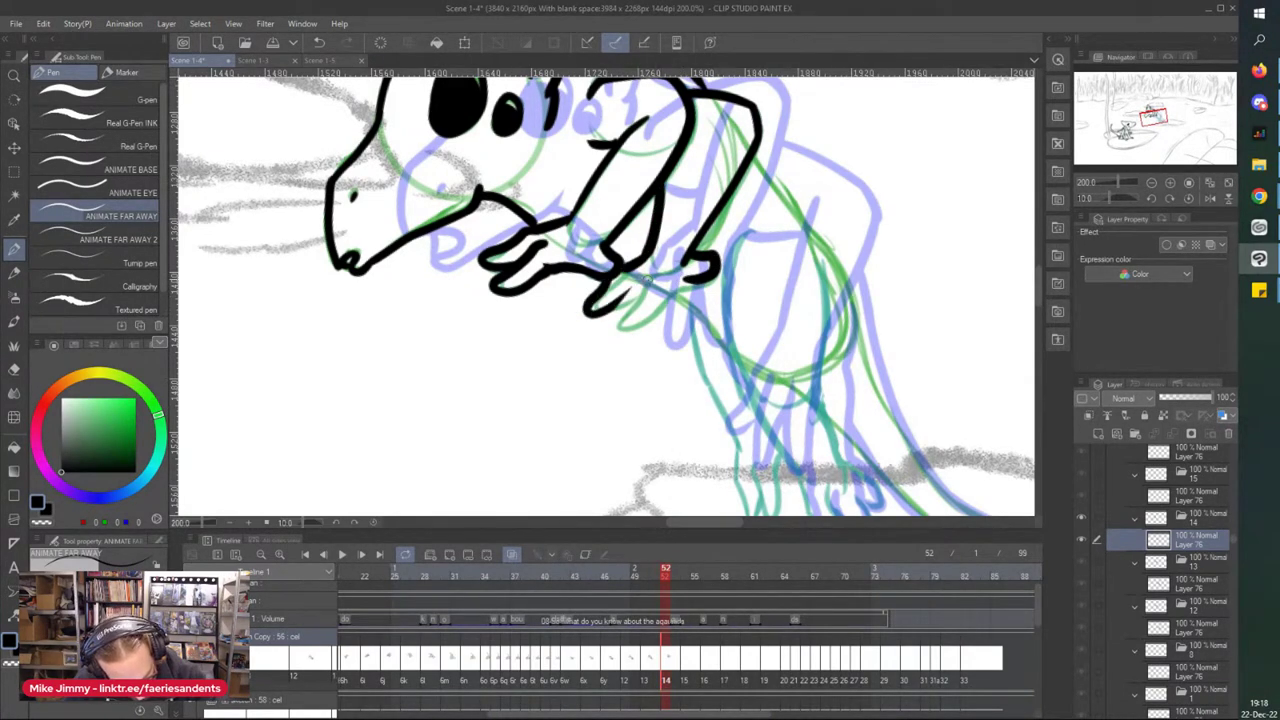
left_click_drag(612, 324, 657, 297)
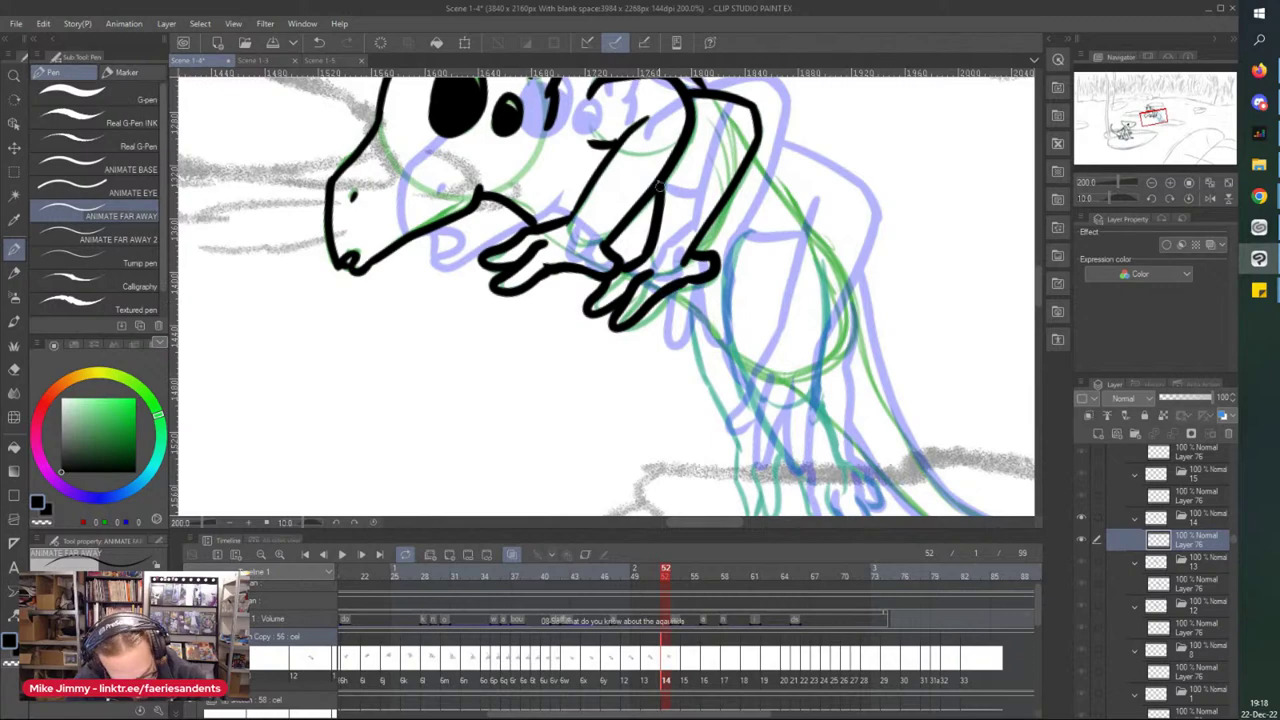
- Ink the front and rear curves of the near thigh and the back line sloping down to the tail base
scroll(546, 192, "down", 2)
scroll(662, 203, "up", 2)
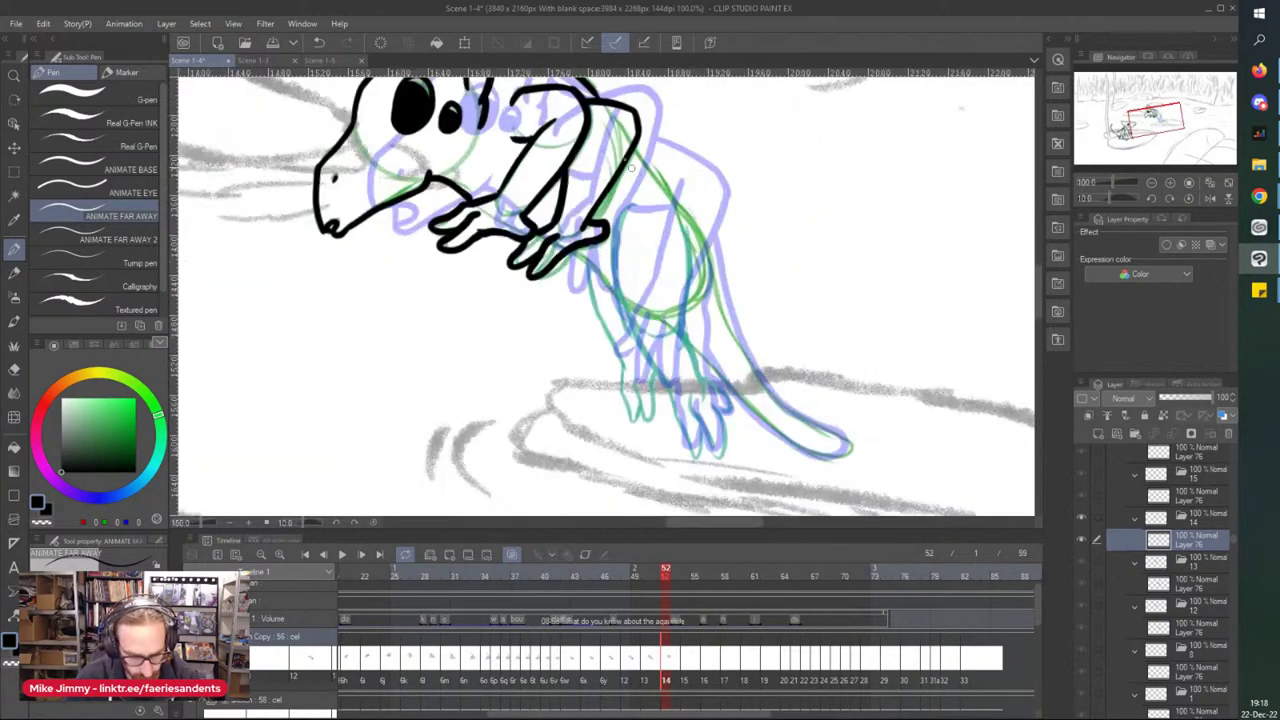
mouse_move(636, 143)
left_mouse_down()
mouse_move(682, 205)
mouse_move(614, 307)
mouse_move(626, 370)
left_mouse_up()
mouse_move(686, 240)
left_mouse_down()
mouse_move(698, 268)
mouse_move(697, 375)
left_mouse_up()
scroll(650, 198, "down", 1)
scroll(650, 198, "up", 1)
left_click_drag(648, 195, 732, 318)
scroll(599, 268, "down", 1)
scroll(634, 377, "up", 1)
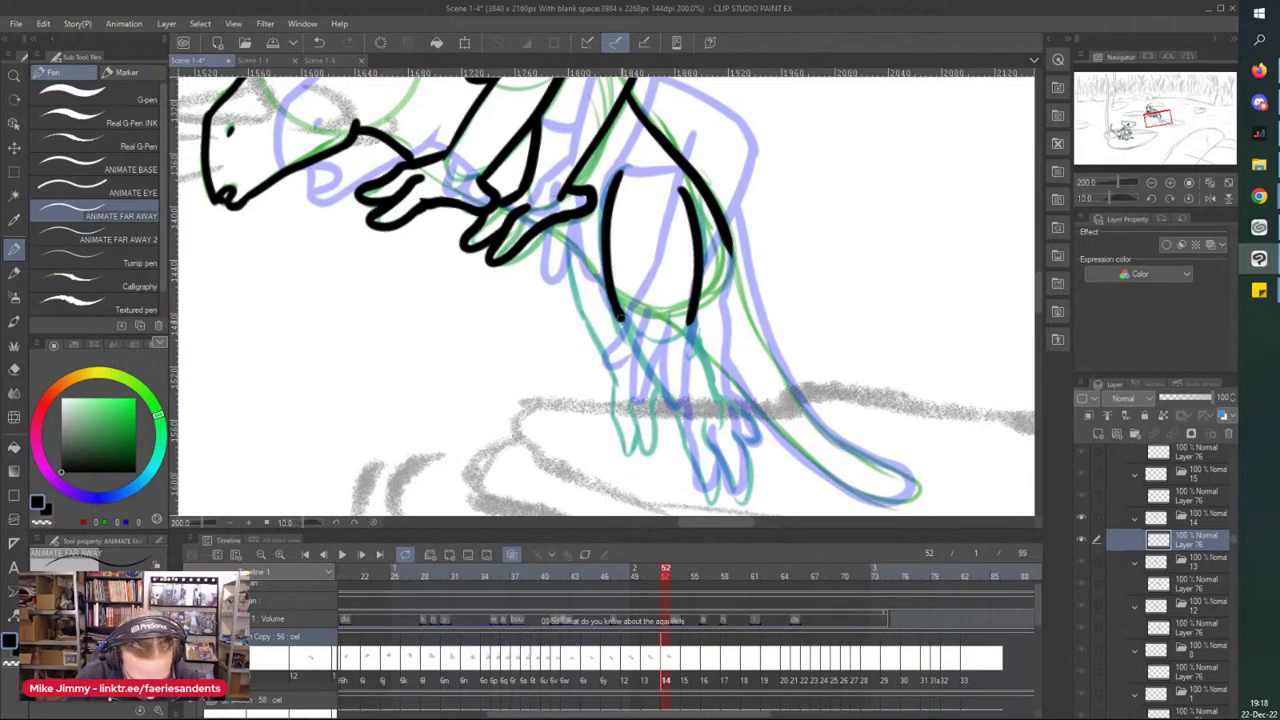
- Ink the near hind leg's lower part and its foot with separate toes
left_click_drag(619, 314, 670, 400)
left_click_drag(690, 330, 720, 405)
scroll(700, 380, "up", 3)
mouse_move(682, 302)
left_mouse_down()
mouse_move(697, 360)
mouse_move(762, 474)
mouse_move(737, 305)
left_mouse_up()
mouse_move(712, 258)
left_mouse_down()
mouse_move(786, 351)
mouse_move(758, 354)
left_mouse_up()
mouse_move(622, 279)
left_mouse_down()
mouse_move(678, 410)
mouse_move(725, 418)
left_mouse_up()
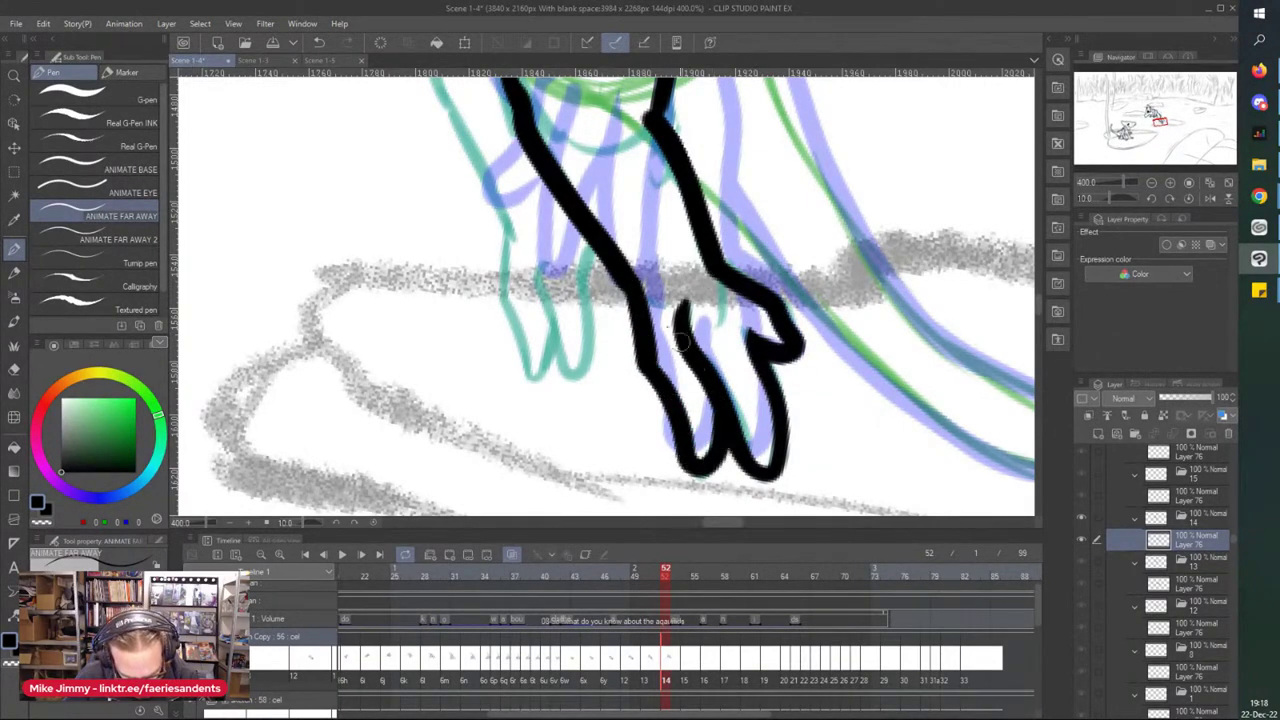
- Ink the second hind leg with its toes, and the belly line joining the hand to the near thigh
left_click_drag(590, 262, 560, 378)
mouse_move(540, 252)
left_mouse_down()
mouse_move(538, 298)
mouse_move(565, 375)
left_mouse_up()
mouse_move(505, 232)
left_mouse_down()
mouse_move(532, 382)
mouse_move(549, 358)
left_mouse_up()
scroll(488, 205, "down", 2)
scroll(443, 107, "up", 3)
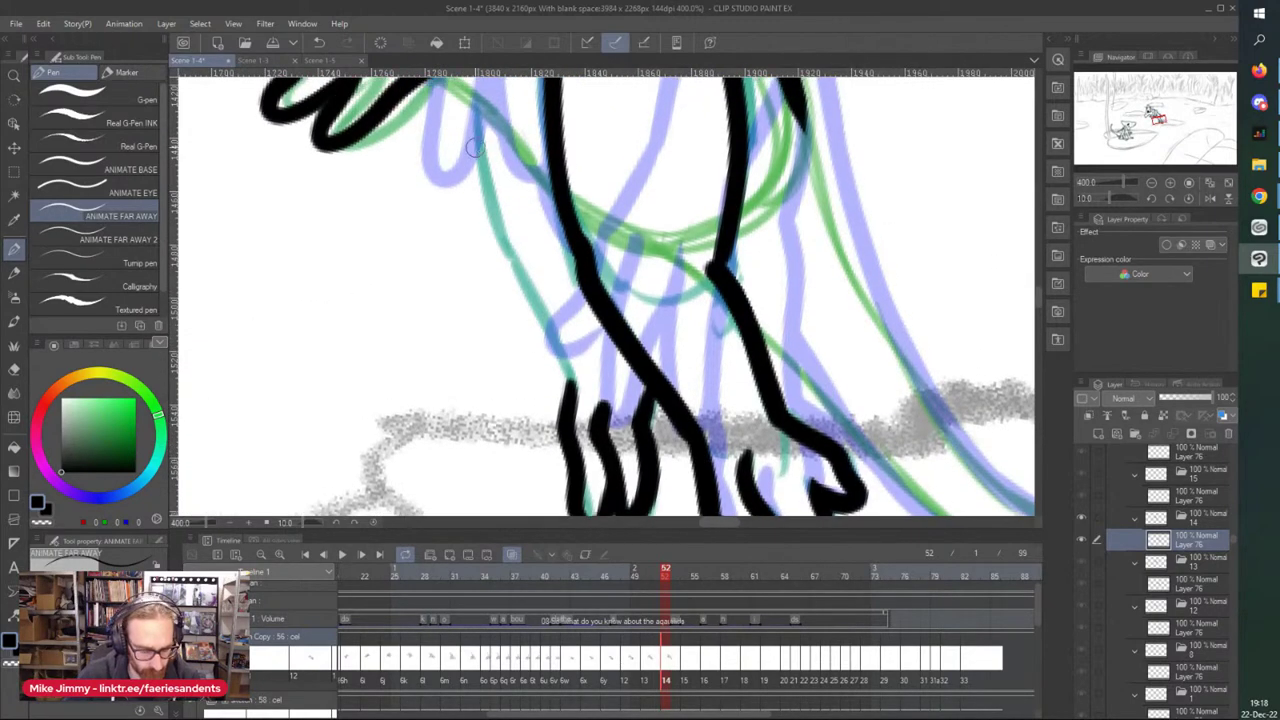
mouse_move(458, 150)
left_mouse_down()
mouse_move(503, 322)
mouse_move(545, 407)
left_mouse_up()
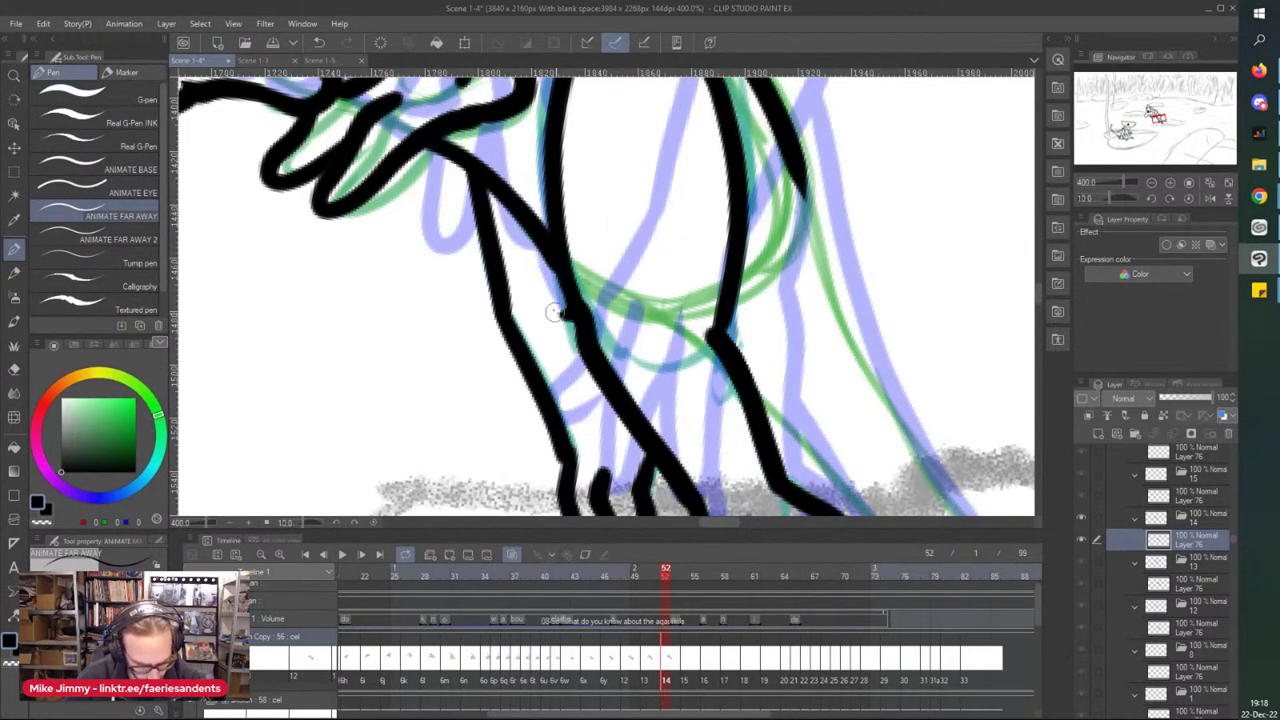
scroll(567, 314, "down", 4)
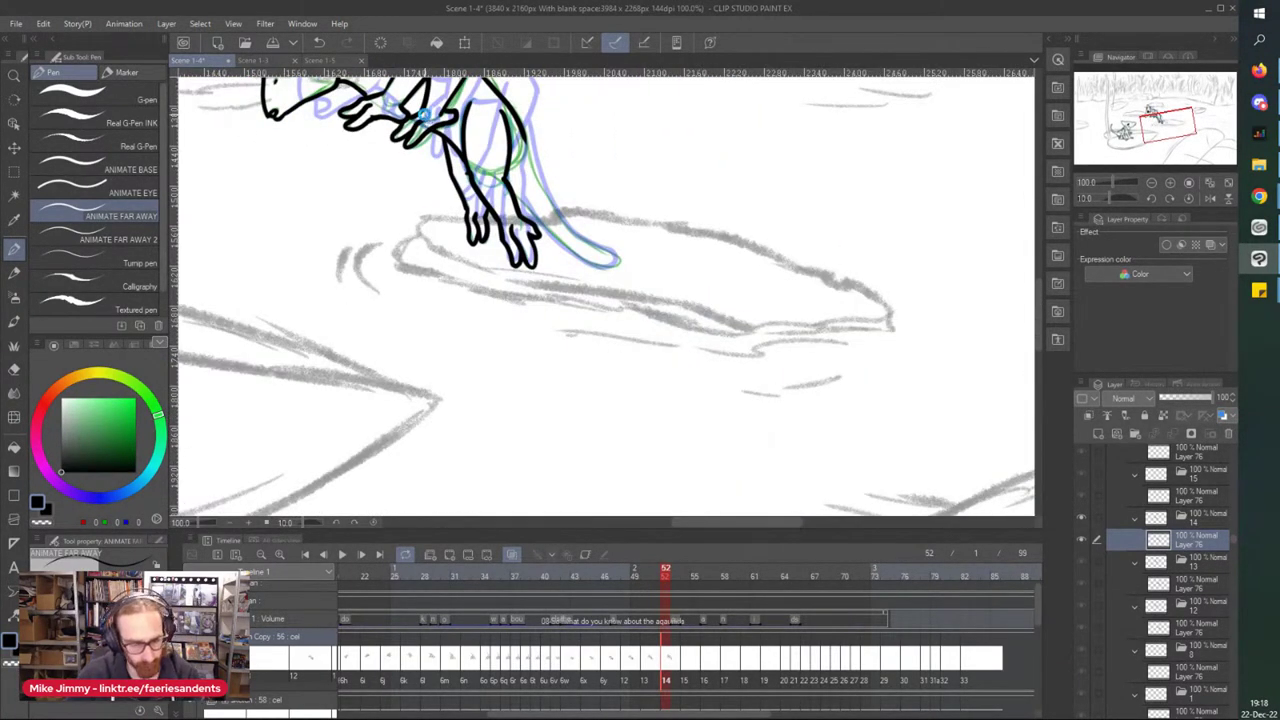
- Ink the long rounded tail behind the hind legs, straighten the canvas rotation, and save the file
scroll(500, 138, "up", 2)
mouse_move(578, 250)
left_mouse_down()
mouse_move(722, 388)
mouse_move(664, 396)
mouse_move(495, 238)
left_mouse_up()
scroll(330, 120, "down", 3)
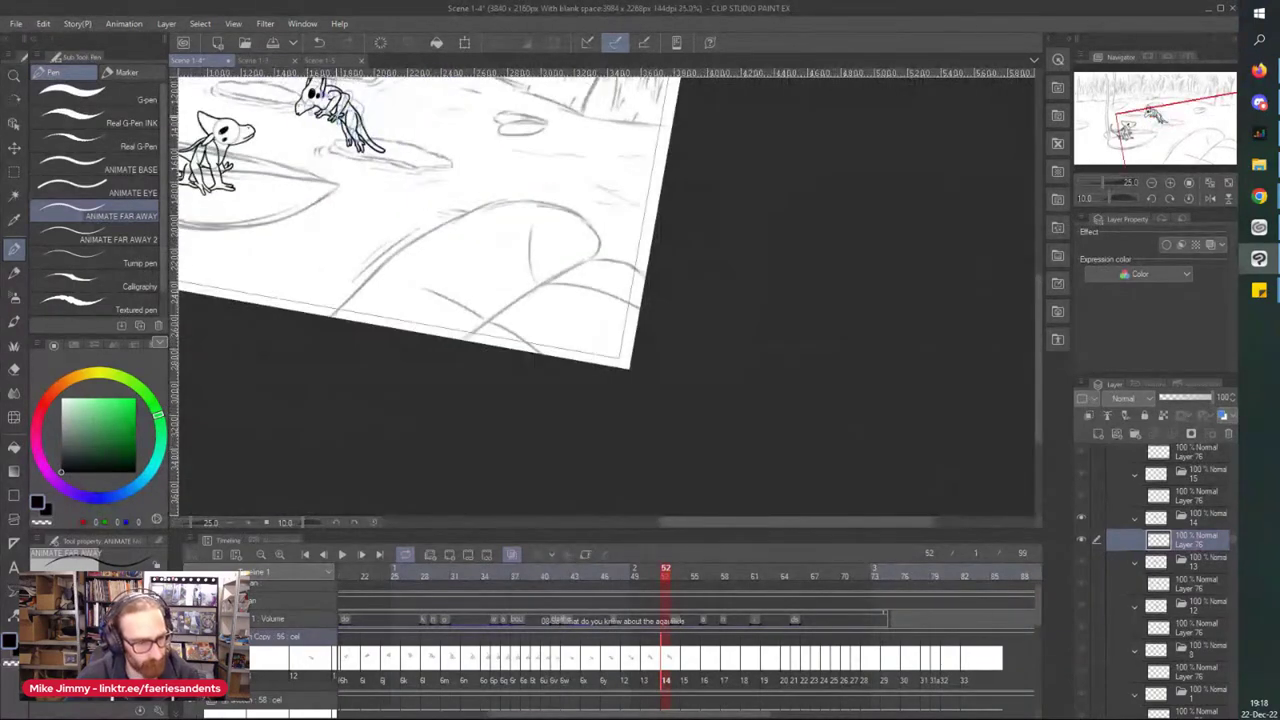
key("minus")
key("minus")
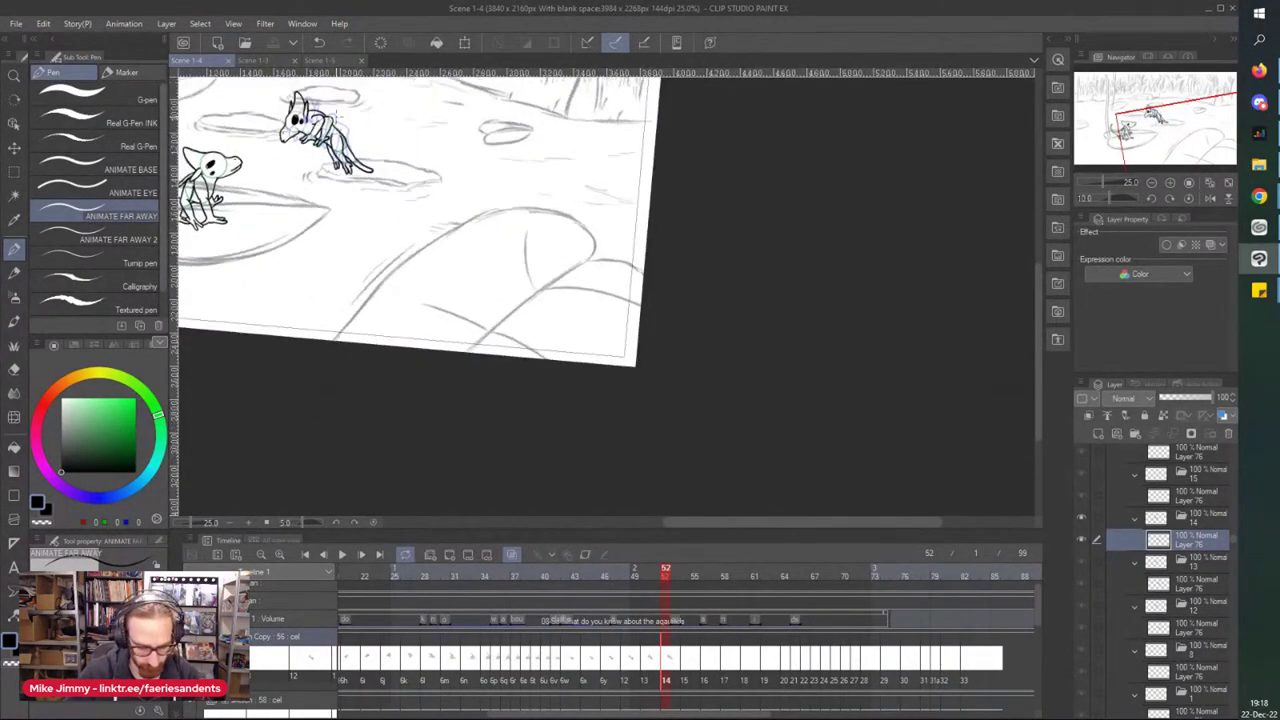
- Move to frame 54 and activate cel 15's drawing layer
scroll(410, 220, "left", 1)
left_click(686, 642)
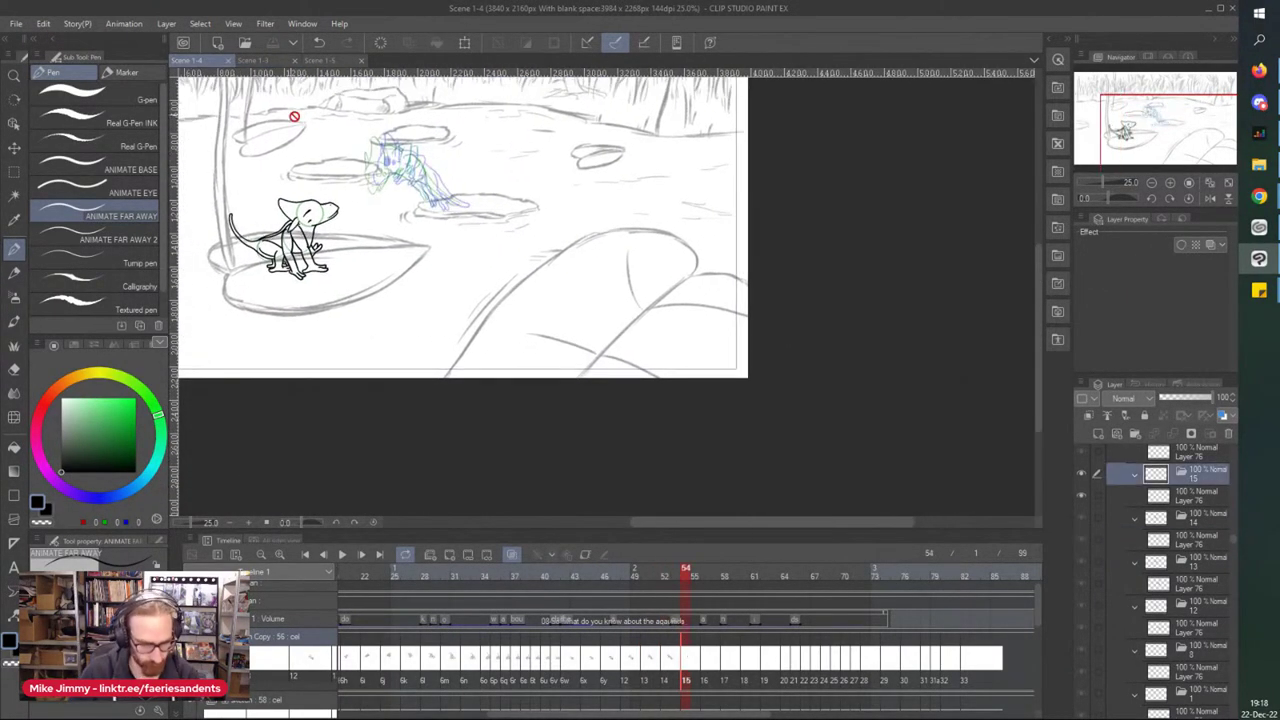
scroll(335, 134, "up", 3)
scroll(384, 218, "up", 2)
left_click_drag(384, 218, 398, 232)
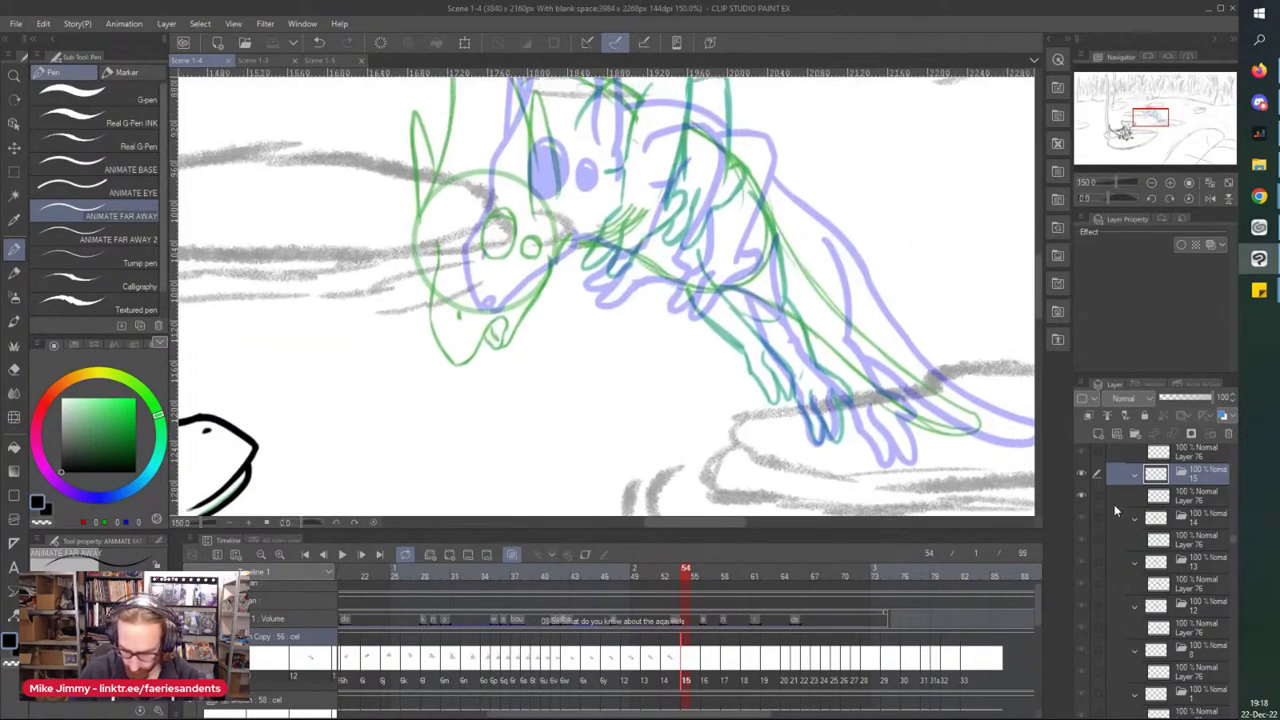
left_click(1176, 497)
- Ink both eyes as filled black ovals with small highlights, and add the nostril dot on the muzzle
scroll(447, 243, "up", 1)
scroll(447, 243, "up", 2)
mouse_move(592, 287)
left_mouse_down()
mouse_move(630, 225)
mouse_move(550, 250)
mouse_move(592, 300)
left_mouse_up()
mouse_move(570, 196)
left_mouse_down()
mouse_move(610, 226)
mouse_move(596, 280)
mouse_move(572, 212)
mouse_move(598, 291)
left_mouse_up()
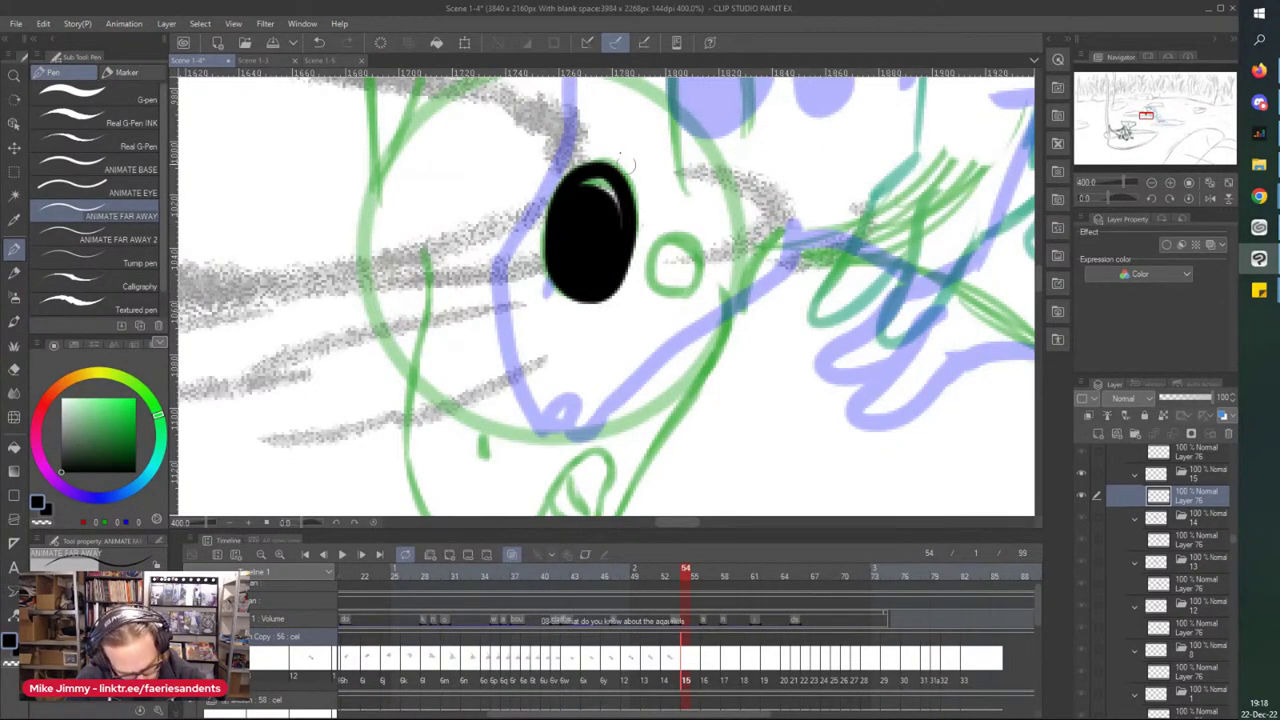
mouse_move(655, 253)
left_mouse_down()
mouse_move(690, 240)
mouse_move(650, 292)
mouse_move(680, 262)
mouse_move(657, 267)
left_mouse_up()
left_click_drag(481, 442, 483, 455)
- Ink the downturned muzzle with its nose and mouth, and the cheek line up the side of the head
scroll(421, 318, "down", 2)
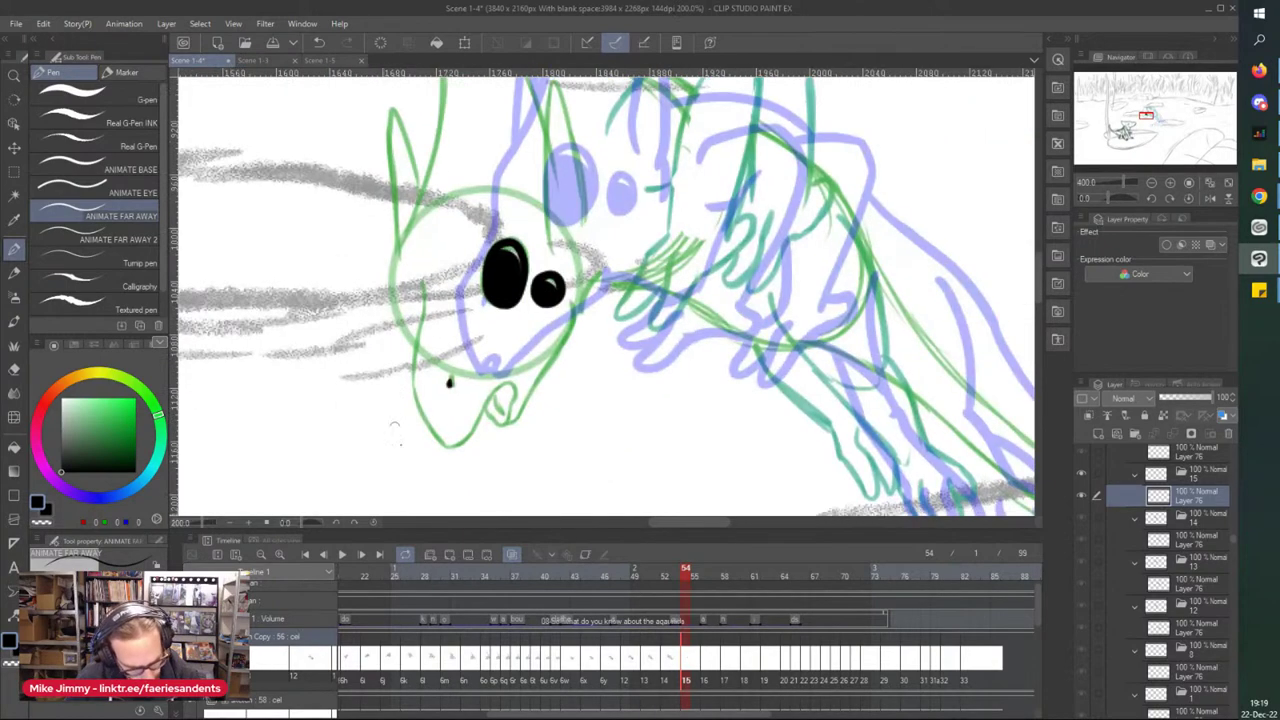
scroll(415, 434, "up", 2)
mouse_move(410, 167)
left_mouse_down()
mouse_move(410, 385)
mouse_move(487, 450)
mouse_move(534, 429)
mouse_move(607, 331)
mouse_move(585, 421)
mouse_move(590, 372)
mouse_move(626, 395)
mouse_move(729, 165)
left_mouse_up()
scroll(568, 95, "down", 3)
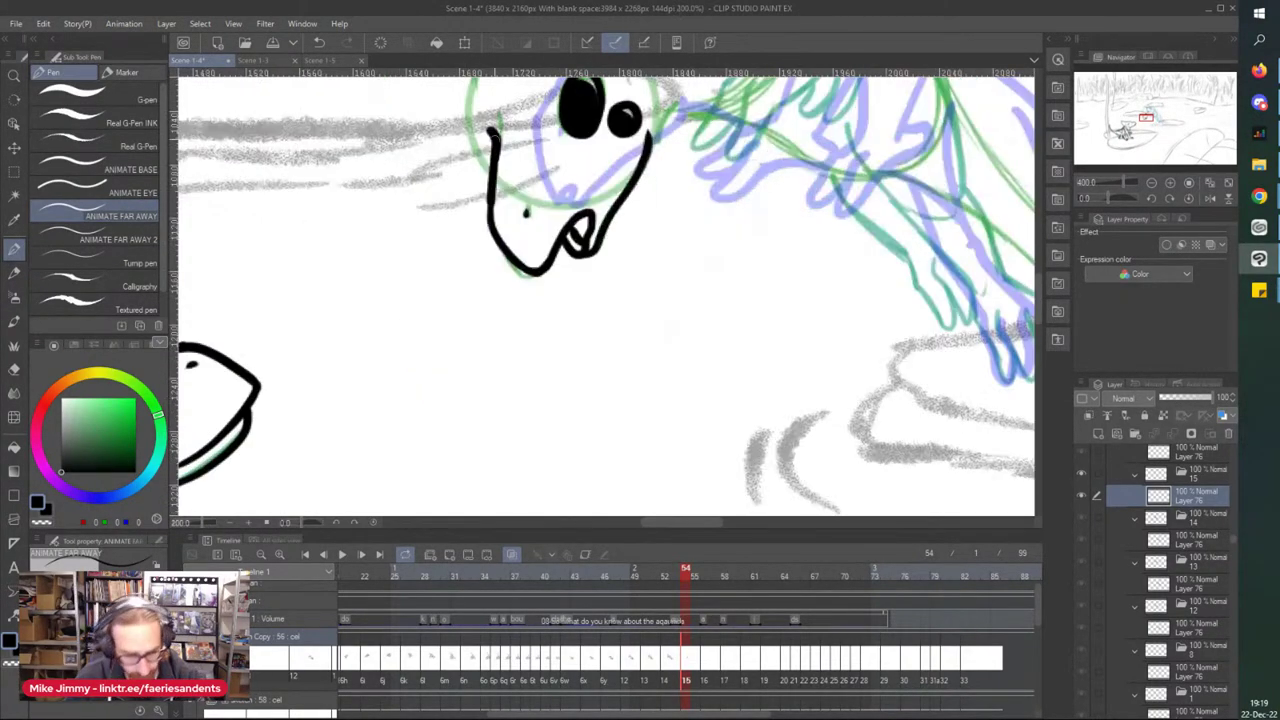
scroll(468, 172, "up", 2)
mouse_move(464, 146)
left_mouse_down()
mouse_move(461, 197)
mouse_move(501, 386)
left_mouse_up()
scroll(477, 275, "up", 4)
scroll(404, 210, "down", 2)
left_click_drag(446, 230, 446, 438)
scroll(446, 438, "up", 2)
scroll(437, 437, "down", 2)
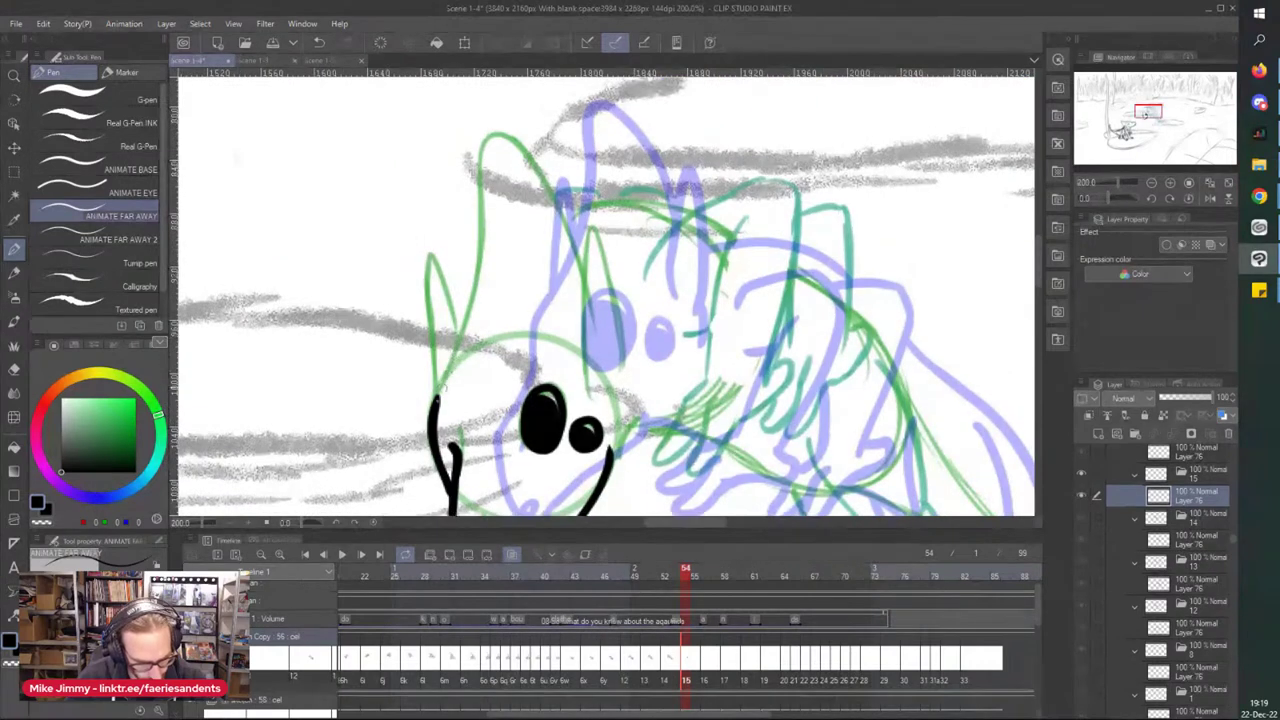
- Ink the tall pointed ear, the narrow ear beside it, and the smaller ear above the eyes
mouse_move(446, 378)
left_mouse_down()
mouse_move(478, 268)
mouse_move(481, 153)
mouse_move(526, 144)
mouse_move(588, 282)
left_mouse_up()
key("ctrl+z")
mouse_move(516, 146)
left_mouse_down()
mouse_move(472, 240)
mouse_move(437, 400)
left_mouse_up()
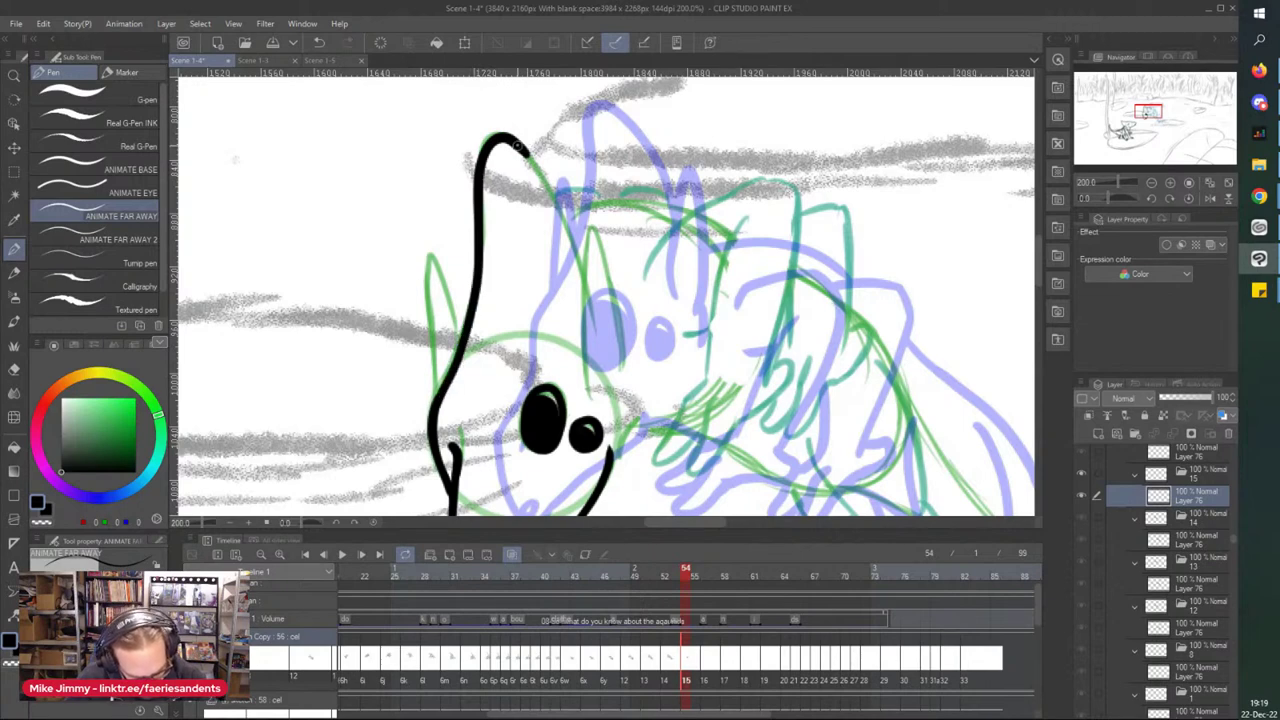
left_click_drag(517, 147, 588, 277)
mouse_move(458, 345)
left_mouse_down()
mouse_move(436, 275)
mouse_move(430, 362)
left_mouse_up()
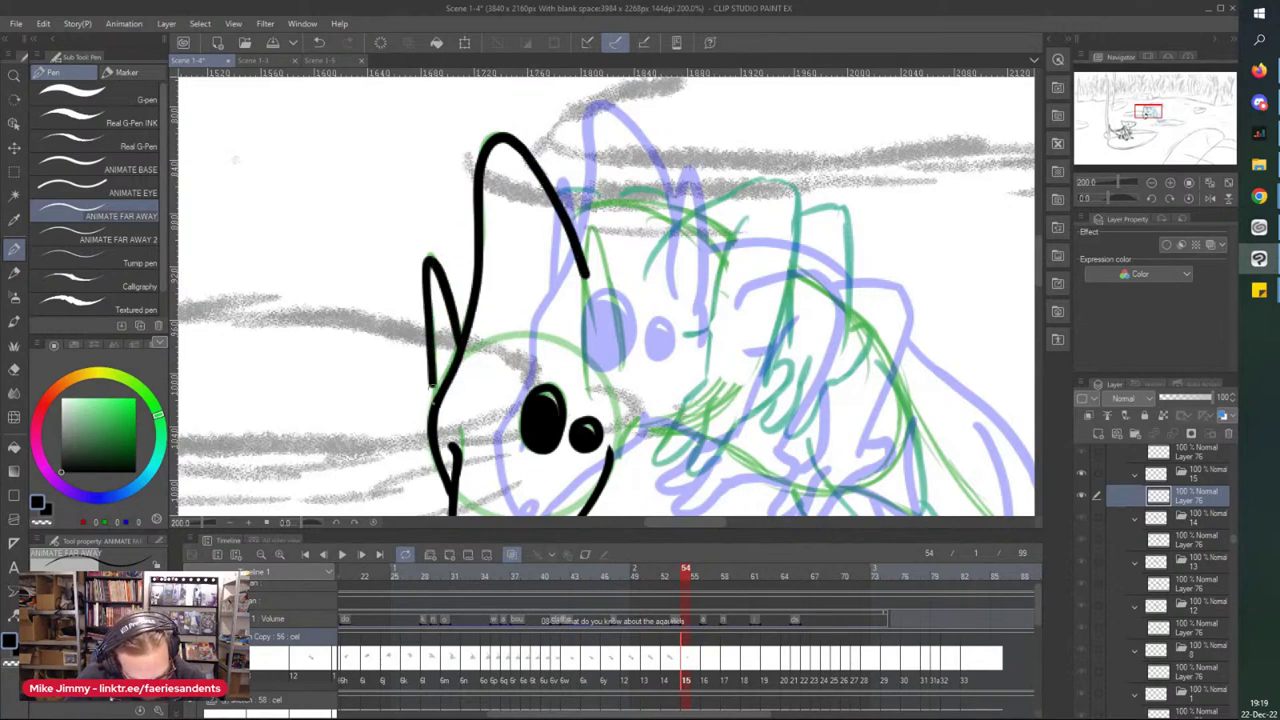
mouse_move(595, 388)
left_mouse_down()
mouse_move(582, 345)
mouse_move(588, 230)
mouse_move(620, 380)
left_mouse_up()
scroll(497, 232, "down", 2)
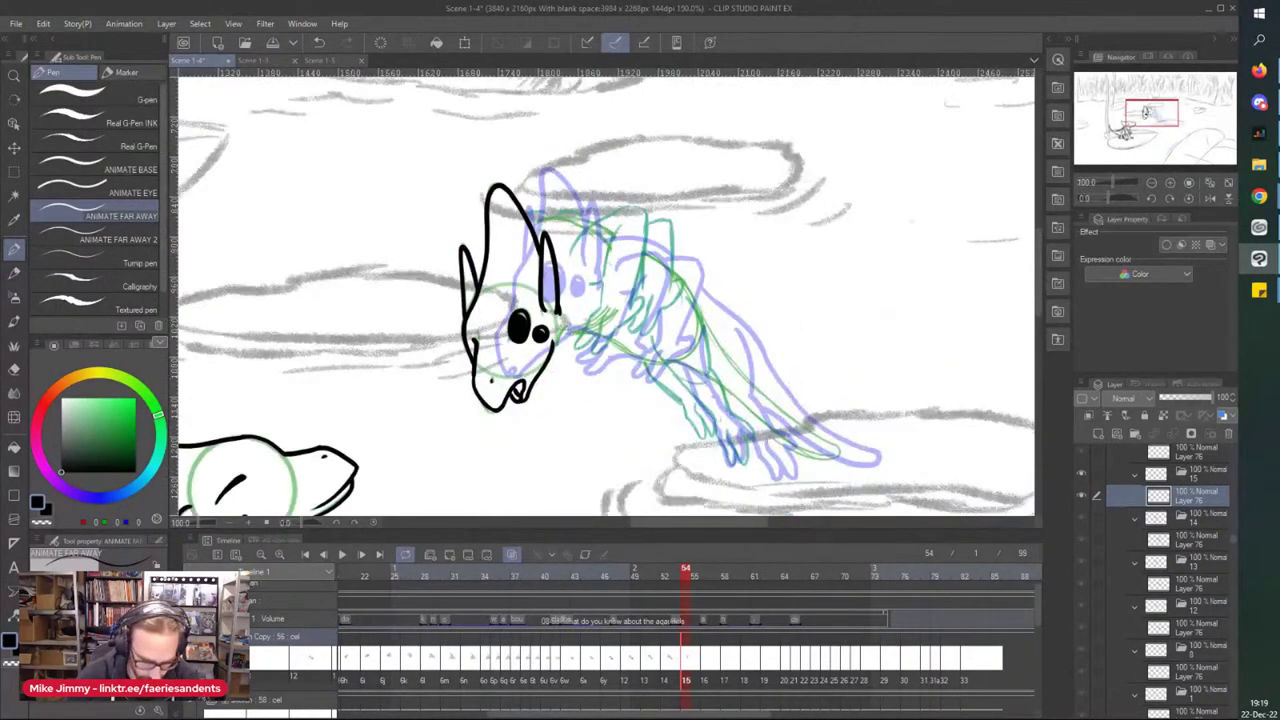
- Ink the short throat line behind the jaw and the curved fur strokes on the neck behind the tall ear
scroll(577, 350, "up", 2)
left_click_drag(584, 302, 538, 325)
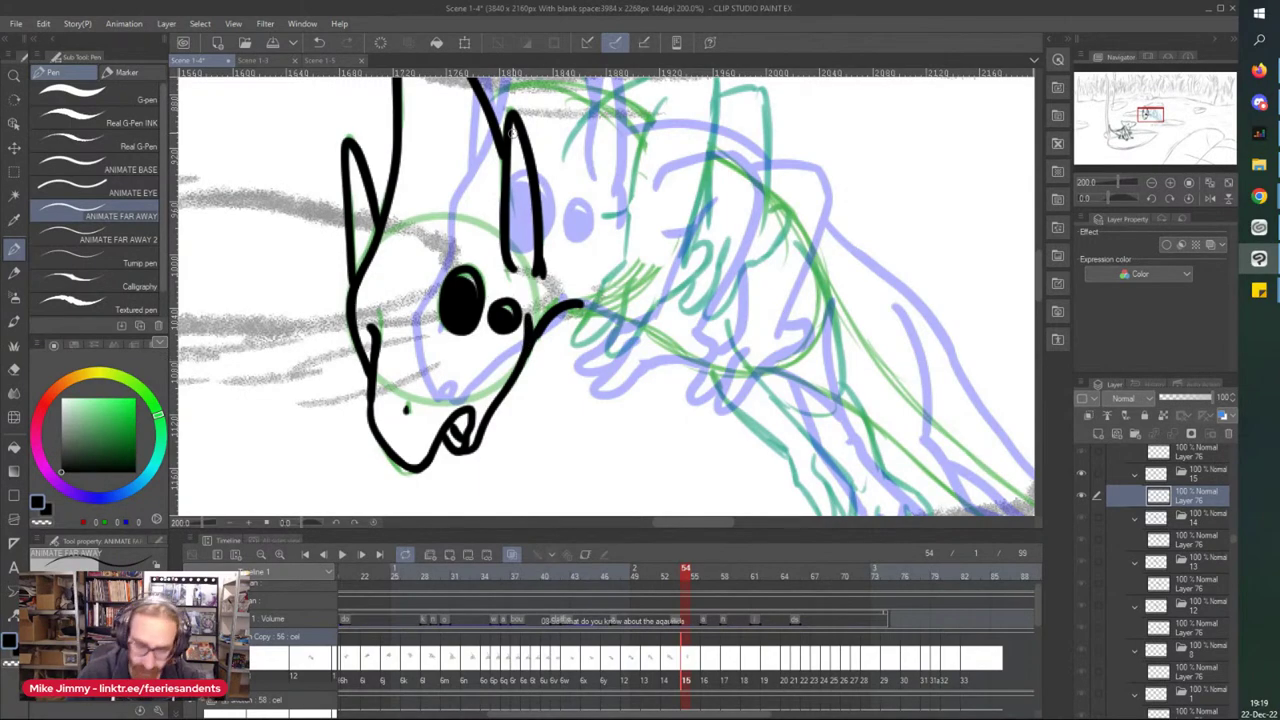
scroll(512, 133, "down", 1)
scroll(519, 147, "up", 1)
left_click_drag(528, 105, 488, 210)
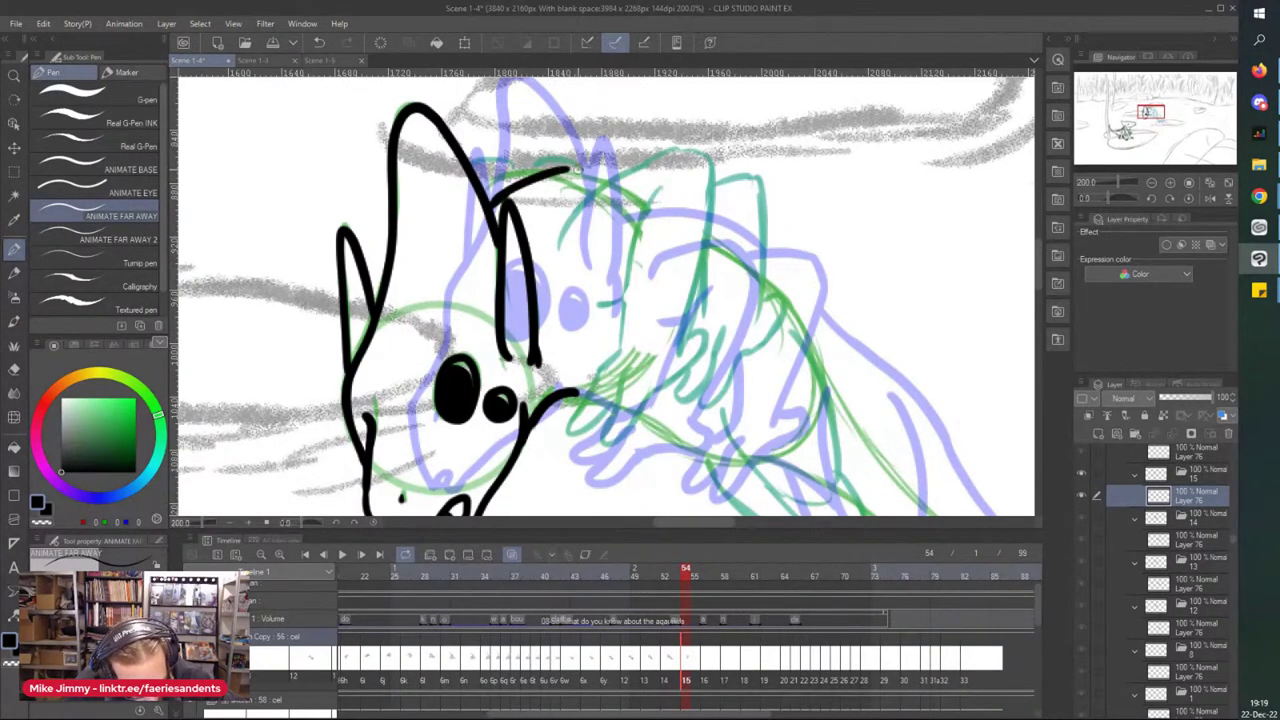
mouse_move(577, 172)
left_mouse_down()
mouse_move(512, 200)
mouse_move(474, 190)
left_mouse_up()
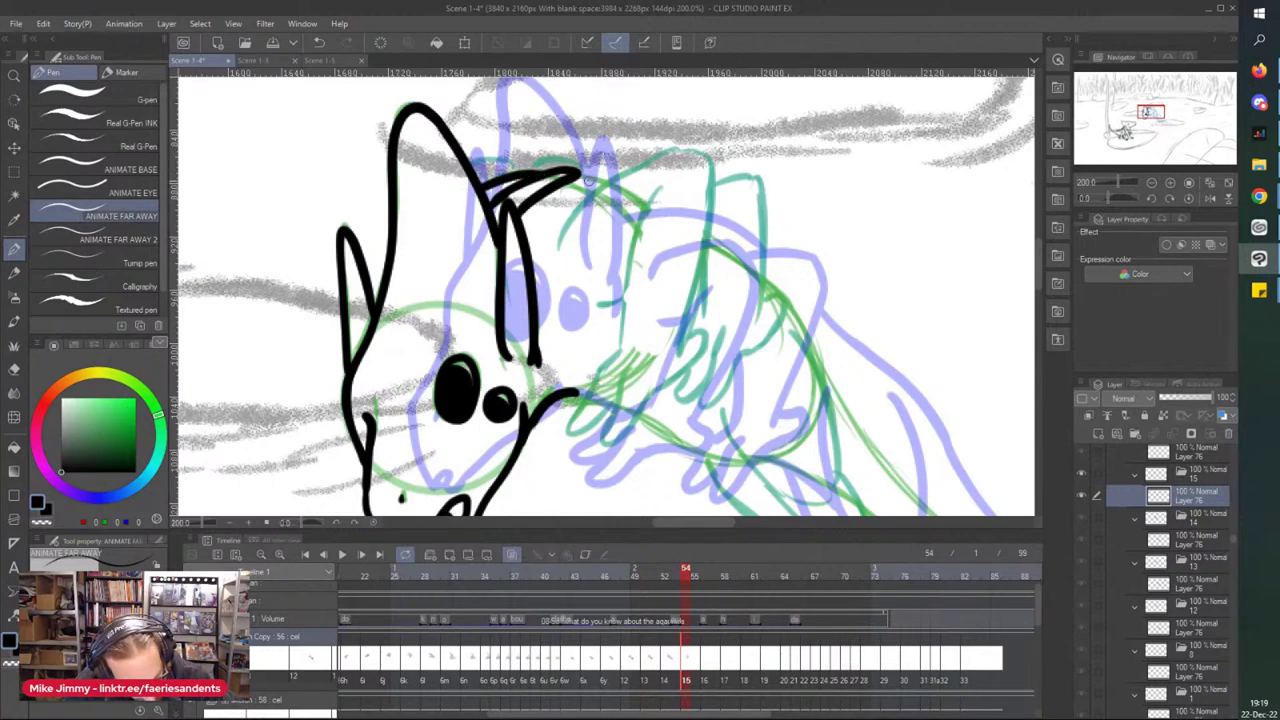
- Ink the near arm's shoulder and upper outlines with the short chest mark, and add more fur tufts along the neck
mouse_move(563, 259)
left_mouse_down()
mouse_move(604, 183)
mouse_move(664, 156)
mouse_move(704, 160)
mouse_move(704, 255)
mouse_move(670, 352)
left_mouse_up()
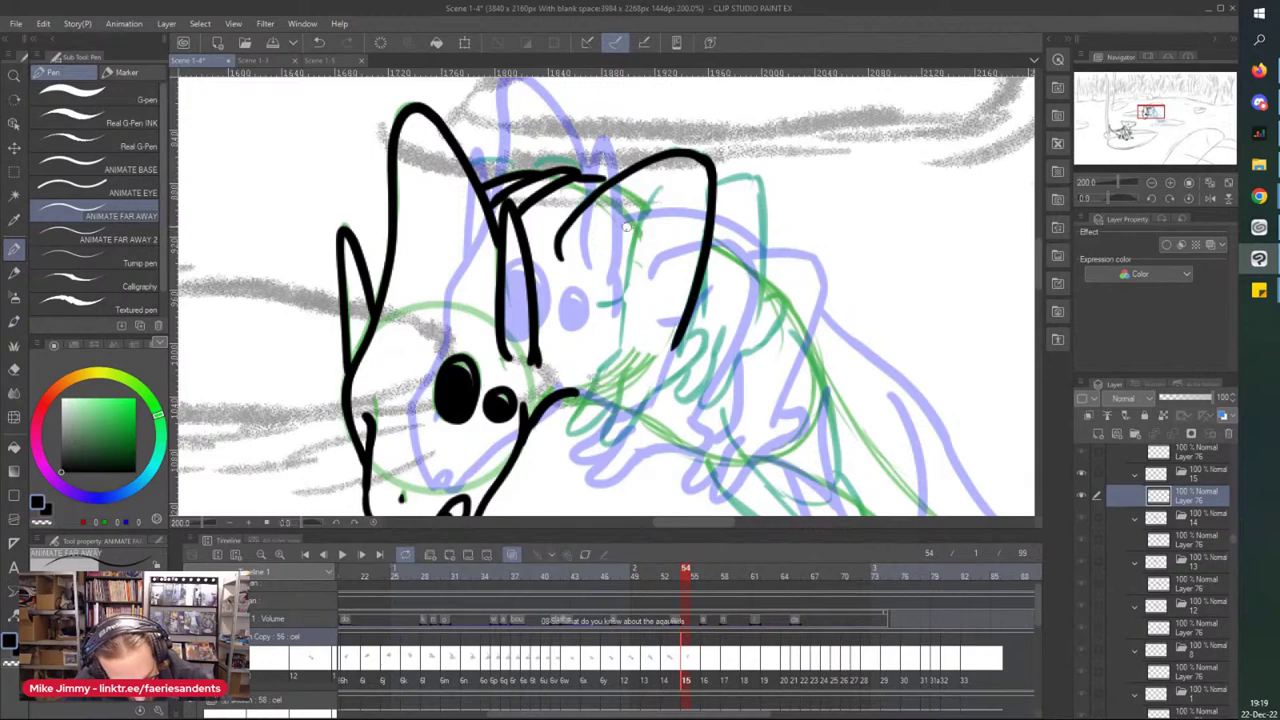
mouse_move(662, 184)
left_mouse_down()
mouse_move(636, 243)
mouse_move(622, 342)
left_mouse_up()
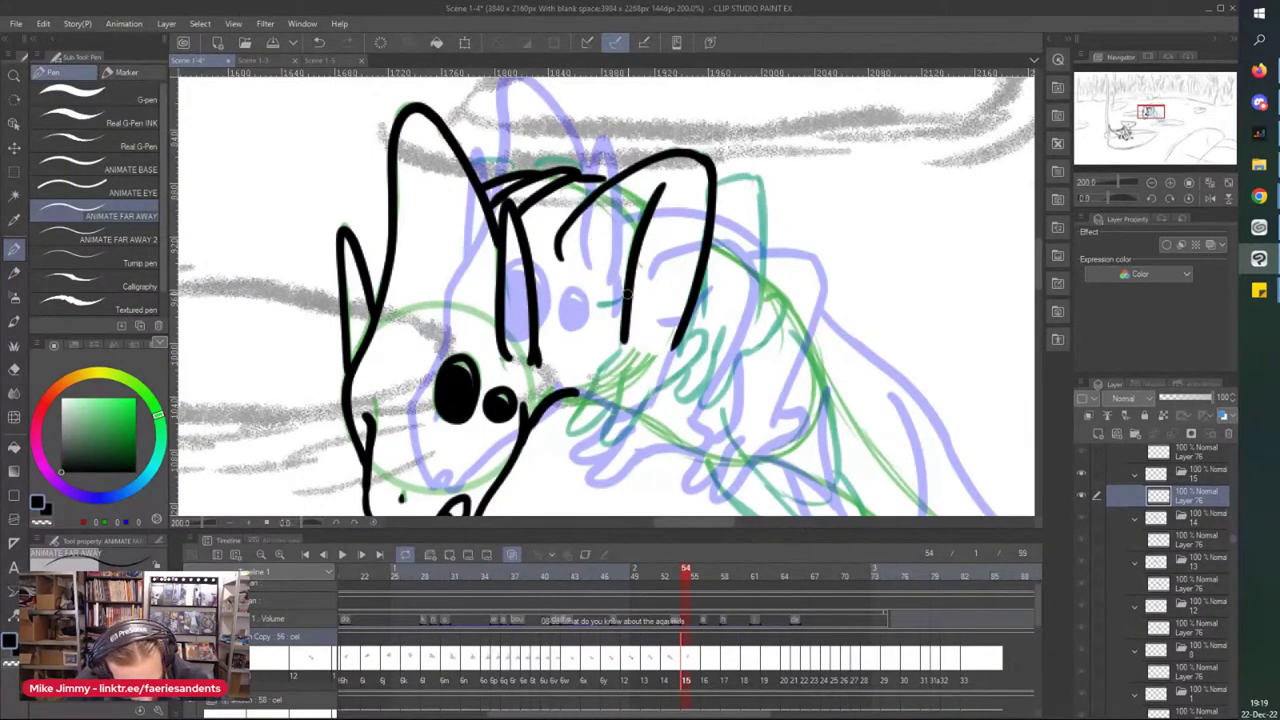
left_click_drag(584, 298, 628, 292)
scroll(548, 141, "up", 2)
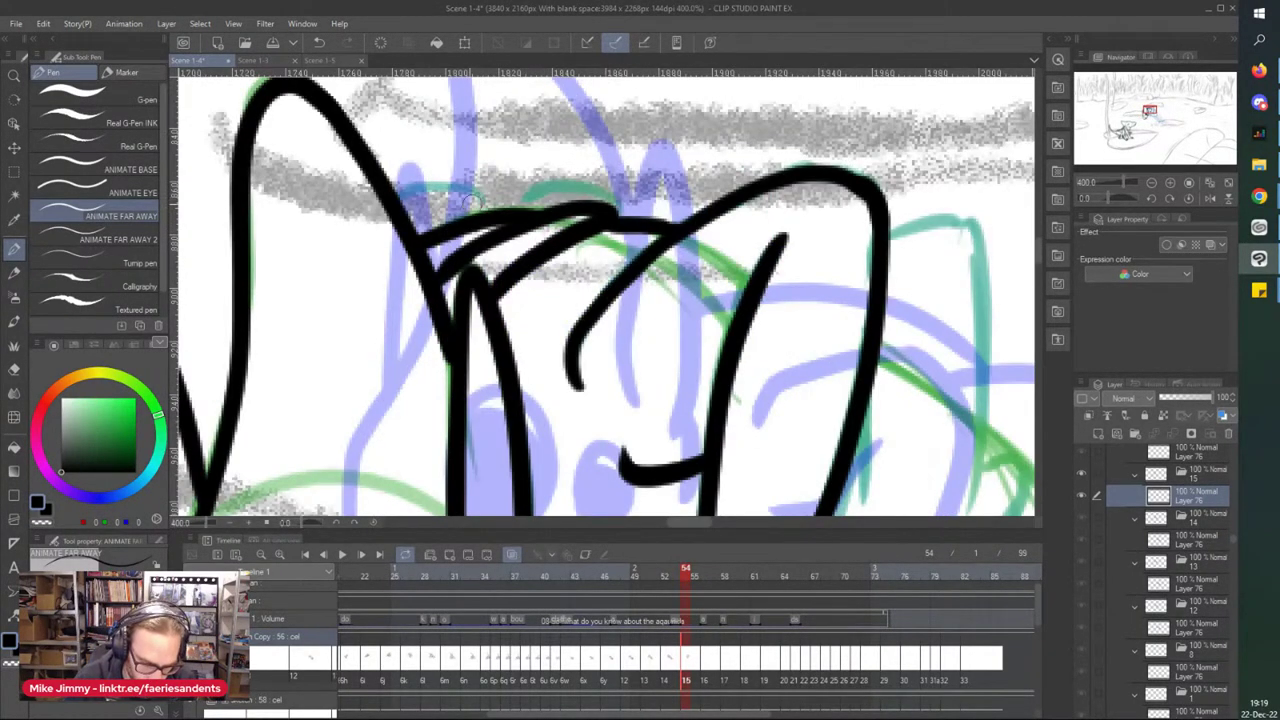
mouse_move(643, 224)
left_mouse_down()
mouse_move(589, 192)
mouse_move(515, 216)
mouse_move(392, 184)
left_mouse_up()
scroll(411, 115, "down", 2)
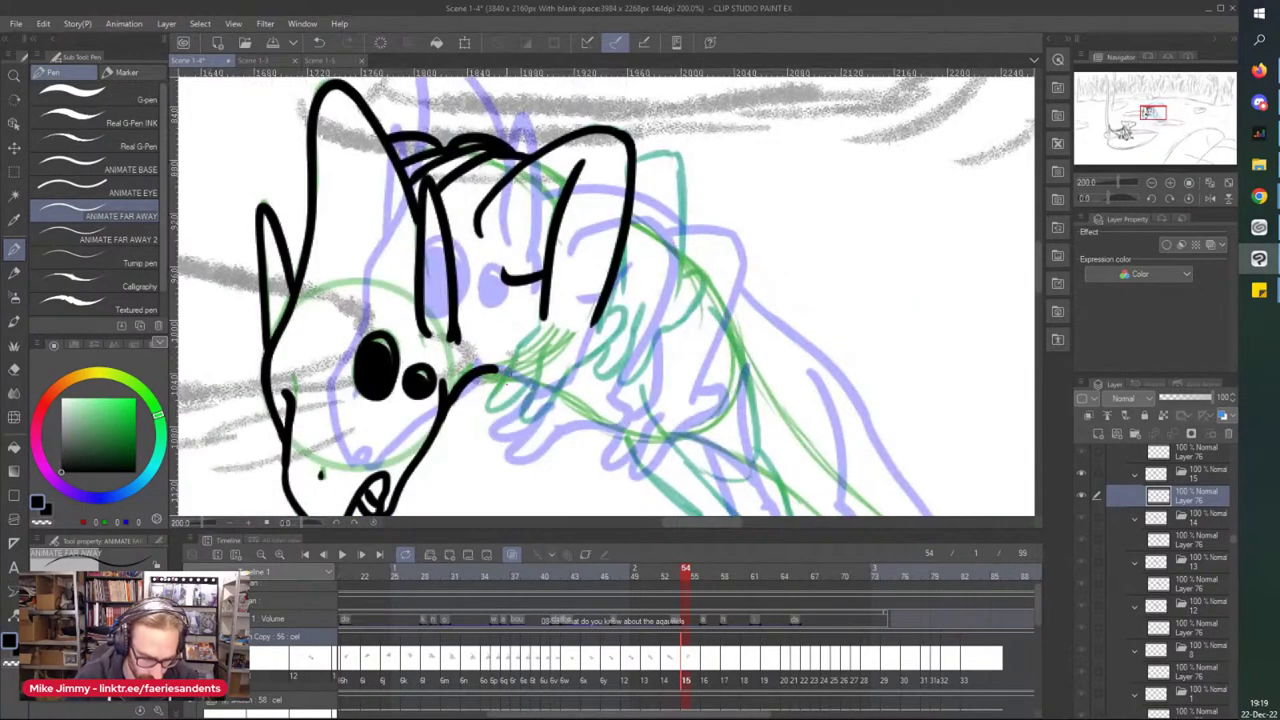
- Ink the near hand with its long fingers and thumb at the end of the arm
scroll(519, 365, "up", 2)
mouse_move(656, 198)
left_mouse_down()
mouse_move(653, 233)
mouse_move(665, 187)
mouse_move(709, 208)
mouse_move(606, 308)
left_mouse_up()
mouse_move(568, 252)
left_mouse_down()
mouse_move(503, 399)
mouse_move(544, 407)
mouse_move(612, 298)
left_mouse_up()
mouse_move(537, 217)
left_mouse_down()
mouse_move(495, 261)
mouse_move(438, 367)
mouse_move(454, 396)
mouse_move(508, 309)
mouse_move(474, 314)
left_mouse_up()
scroll(462, 300, "down", 2)
left_click_drag(599, 214, 593, 275)
scroll(592, 275, "up", 4)
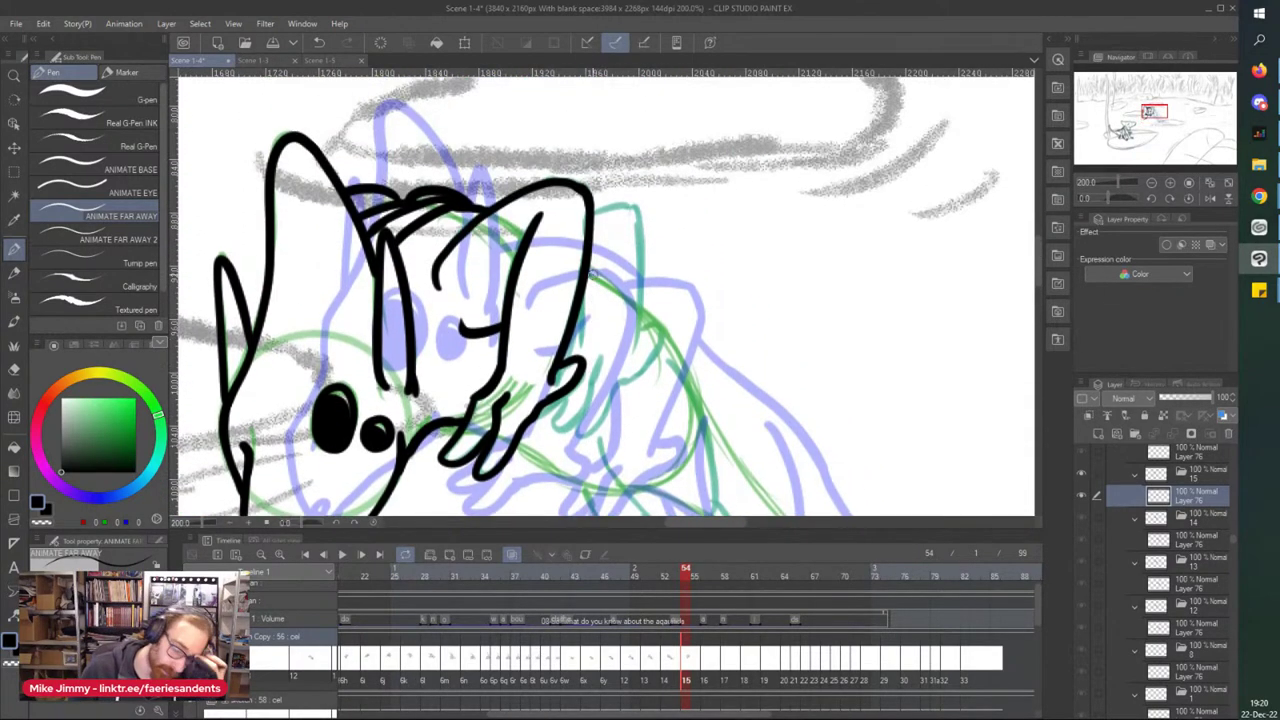
- Ink the far arm behind the near one and its hand with the thumb and hanging fingers
mouse_move(668, 178)
left_mouse_down()
mouse_move(599, 133)
mouse_move(570, 156)
left_mouse_up()
scroll(668, 176, "down", 3)
mouse_move(657, 188)
left_mouse_down()
mouse_move(655, 288)
mouse_move(684, 262)
mouse_move(598, 380)
left_mouse_up()
scroll(670, 278, "up", 3)
key("ctrl+z")
mouse_move(640, 262)
left_mouse_down()
mouse_move(676, 252)
mouse_move(520, 484)
left_mouse_up()
mouse_move(565, 320)
left_mouse_down()
mouse_move(511, 470)
mouse_move(498, 380)
left_mouse_up()
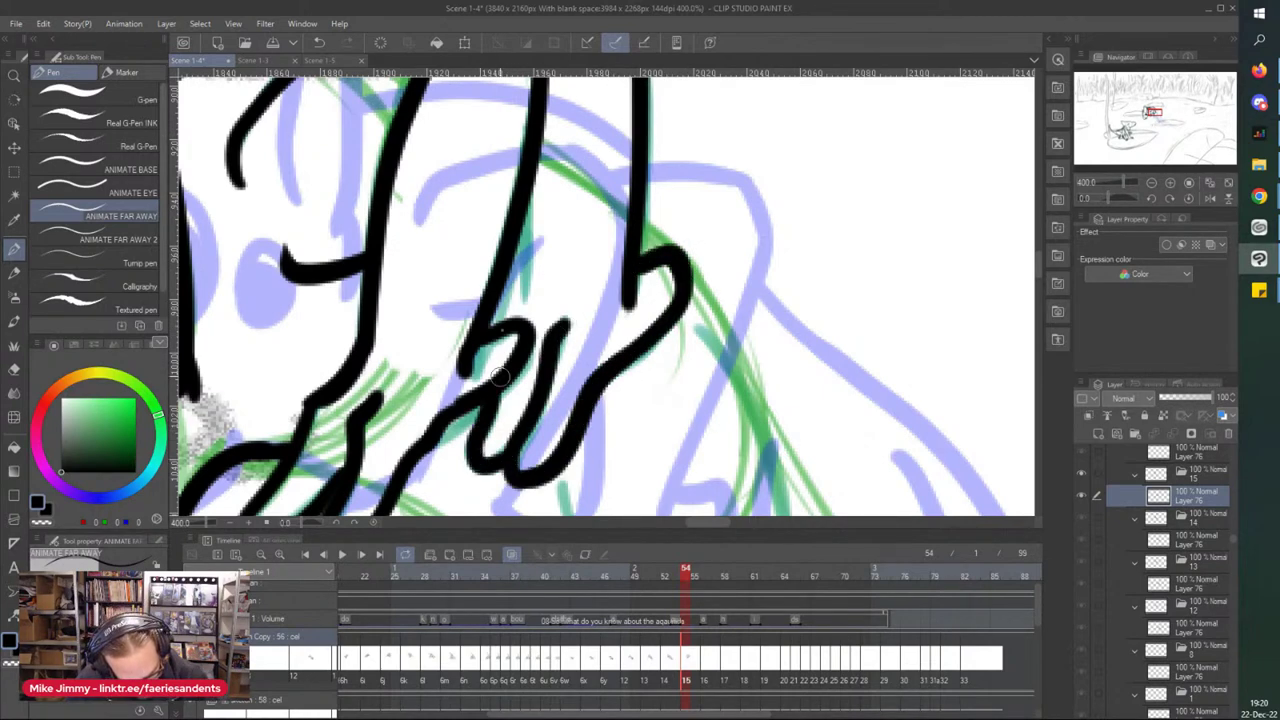
left_click_drag(515, 322, 523, 226)
scroll(495, 140, "down", 3)
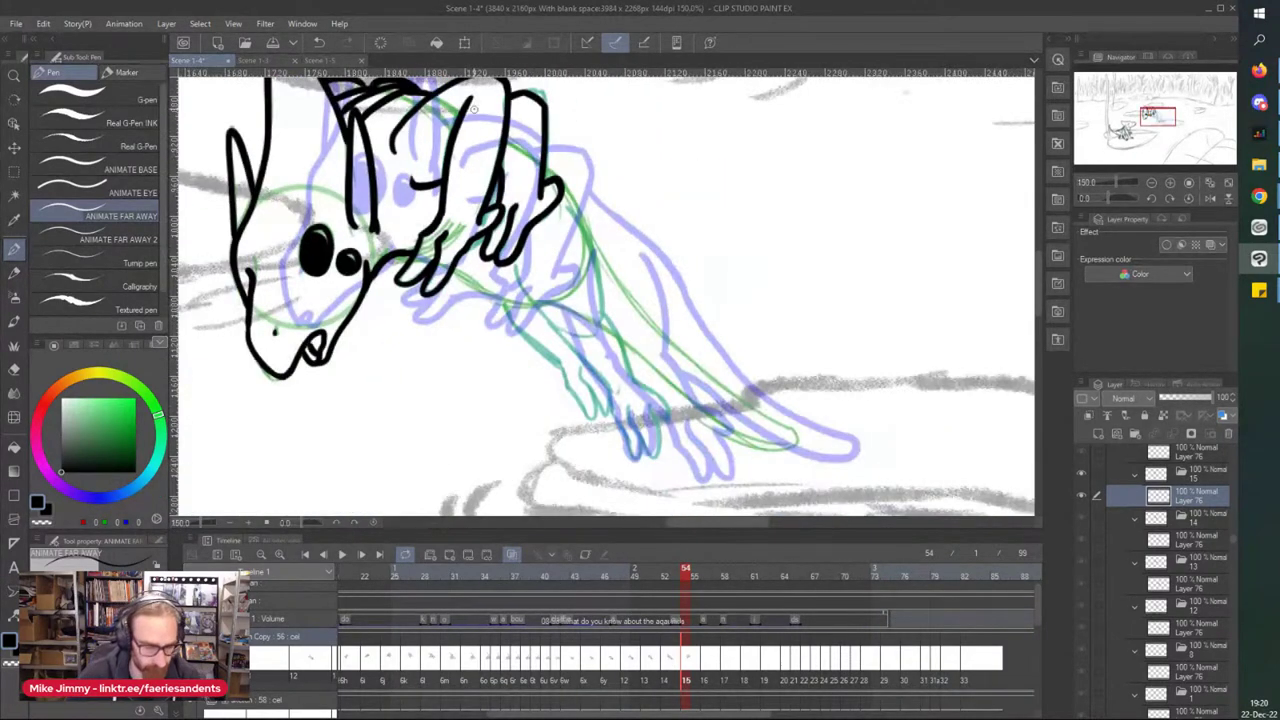
- Ink the belly line from the near hand back to the hip
scroll(485, 130, "up", 1)
left_click_drag(553, 371, 442, 324)
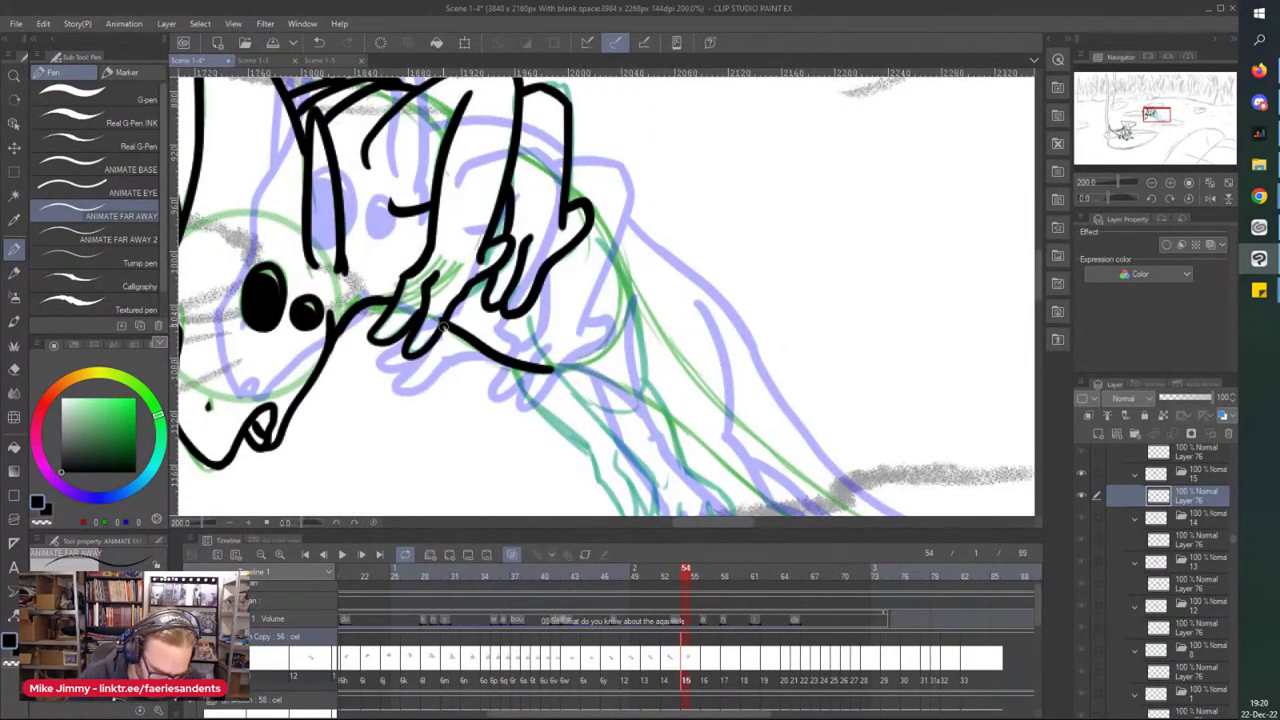
scroll(418, 279, "up", 2)
key("e")
key("p")
scroll(450, 342, "down", 2)
scroll(454, 358, "up", 2)
scroll(462, 337, "down", 4)
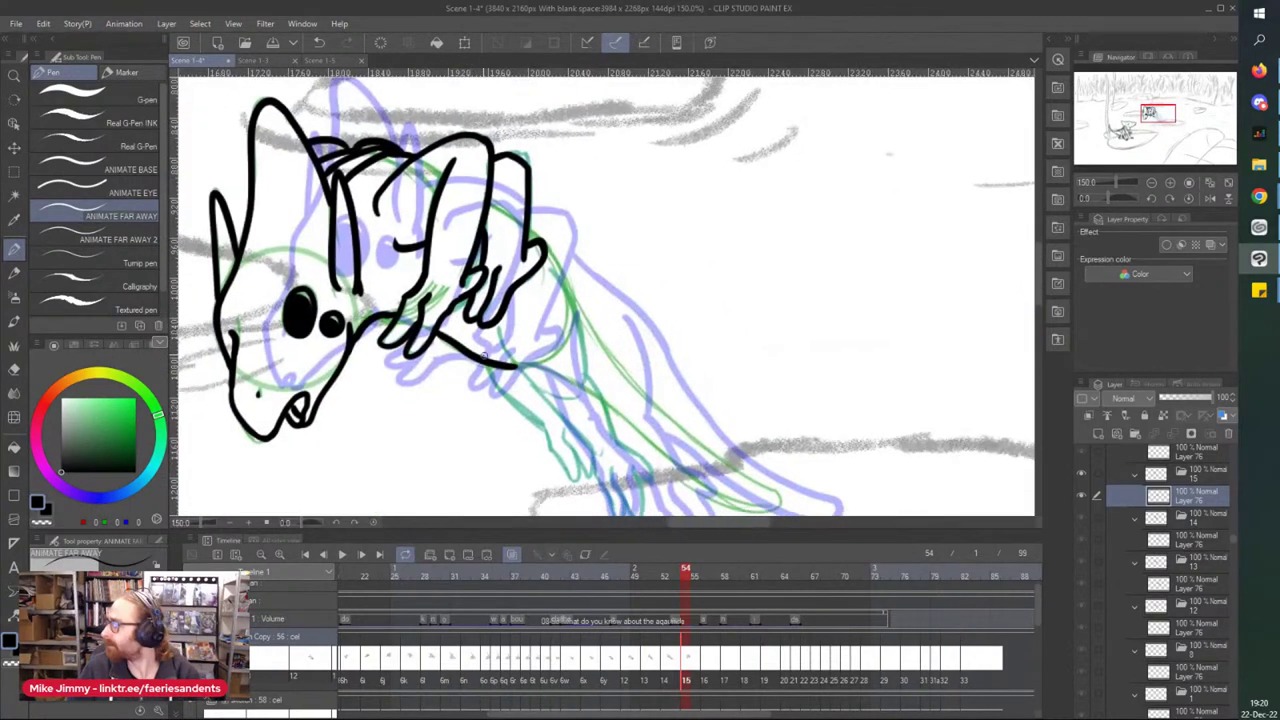
scroll(484, 354, "up", 2)
scroll(484, 354, "up", 2)
- Ink the front and back outlines of the near thigh and erase the lower end of the front line
mouse_move(452, 260)
left_mouse_down()
mouse_move(489, 355)
mouse_move(598, 454)
left_mouse_up()
scroll(518, 398, "down", 2)
mouse_move(544, 250)
left_mouse_down()
mouse_move(580, 293)
mouse_move(597, 388)
left_mouse_up()
scroll(549, 321, "down", 1)
scroll(546, 406, "up", 1)
key("e")
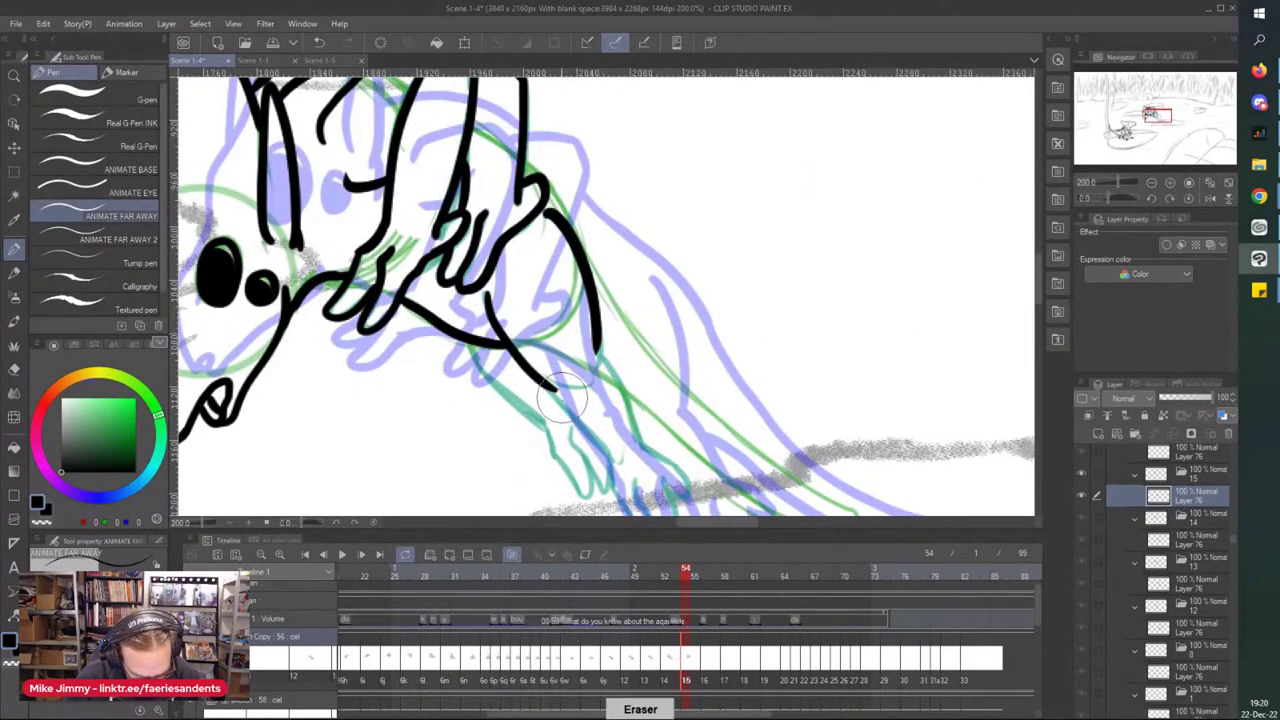
left_click(561, 393)
- Extend both outlines of the near leg down to the ankle
key("p")
scroll(532, 357, "down", 1)
scroll(531, 356, "up", 2)
left_click_drag(533, 345, 600, 415)
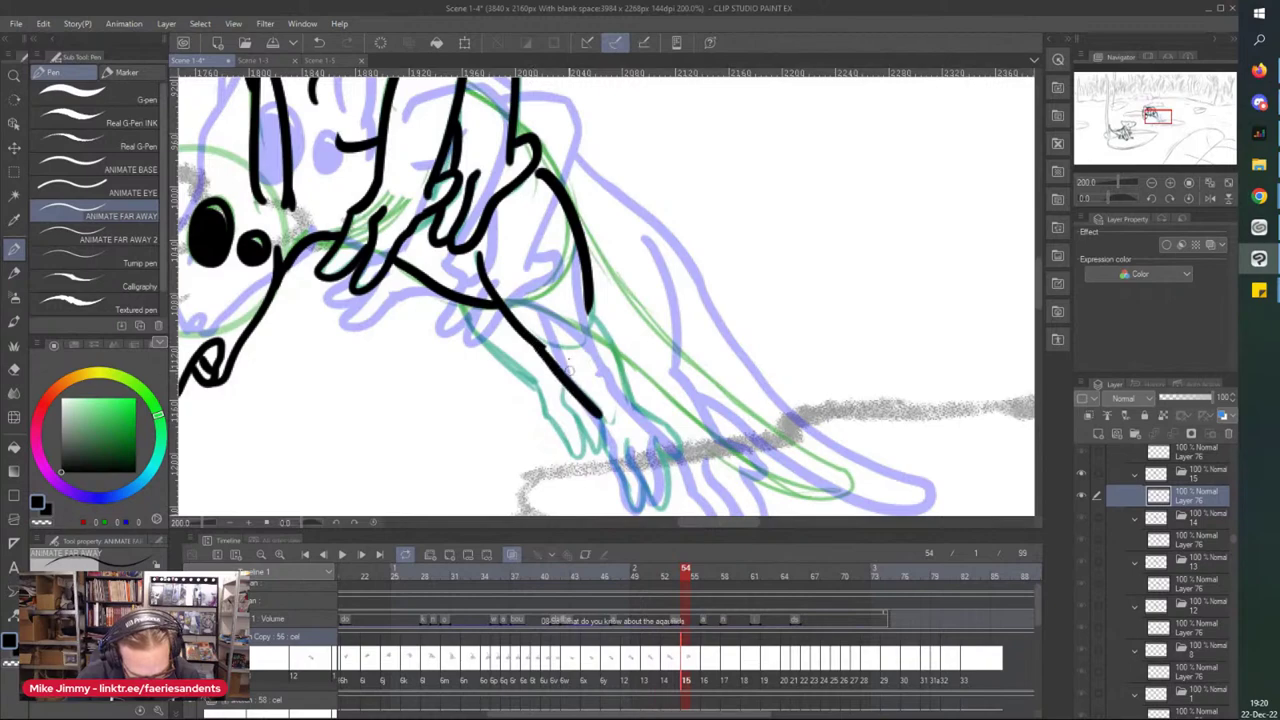
left_click_drag(588, 308, 632, 403)
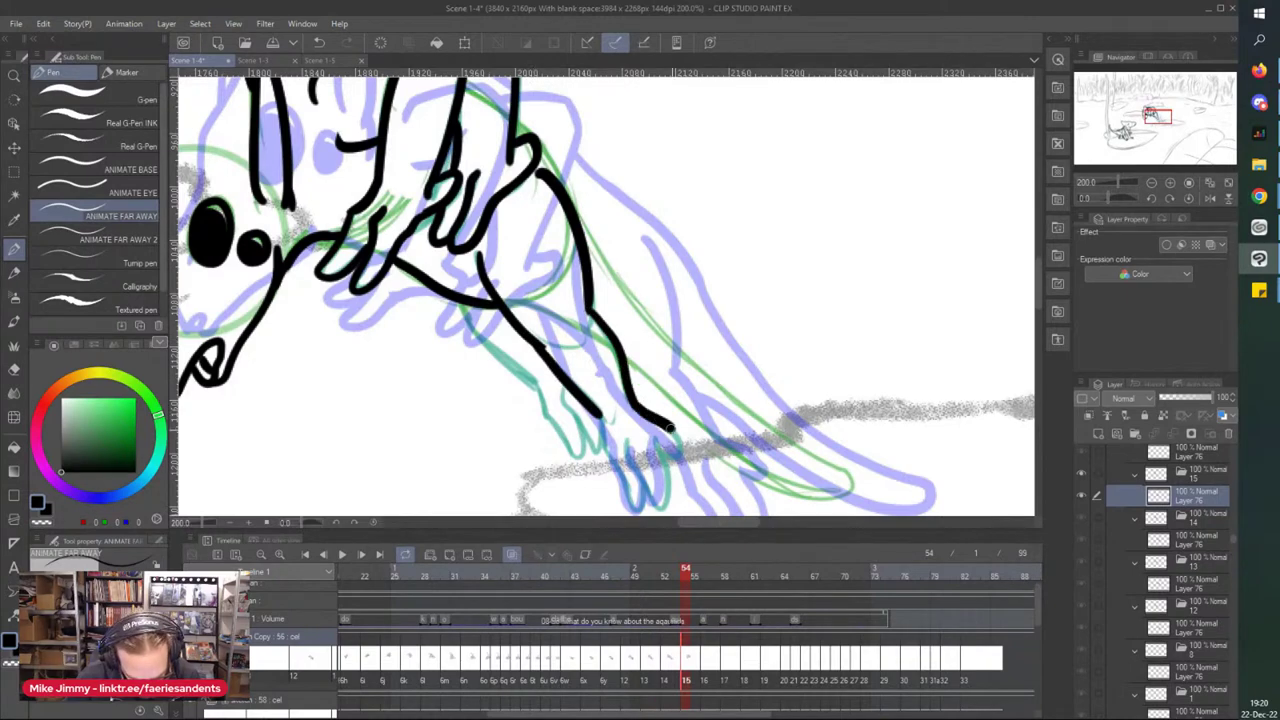
- Ink the near foot with its long pointed toes
scroll(643, 461, "up", 3)
scroll(620, 400, "down", 4)
scroll(591, 294, "up", 4)
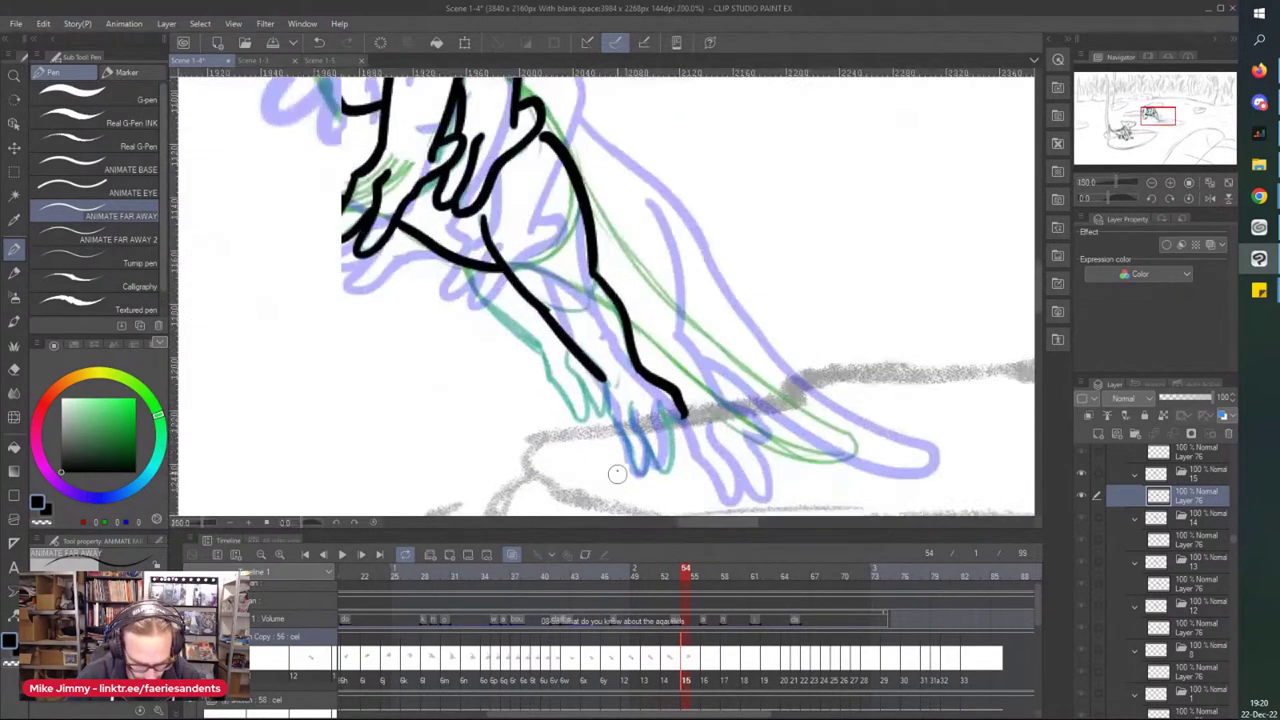
mouse_move(591, 293)
left_mouse_down()
mouse_move(598, 349)
mouse_move(629, 411)
mouse_move(680, 415)
left_mouse_up()
mouse_move(643, 326)
left_mouse_down()
mouse_move(683, 433)
mouse_move(714, 368)
mouse_move(697, 325)
mouse_move(716, 358)
left_mouse_up()
- Ink the far leg and its foot below the belly, in front of the near leg
mouse_move(508, 238)
left_mouse_down()
mouse_move(556, 333)
mouse_move(595, 363)
left_mouse_up()
scroll(470, 210, "down", 2)
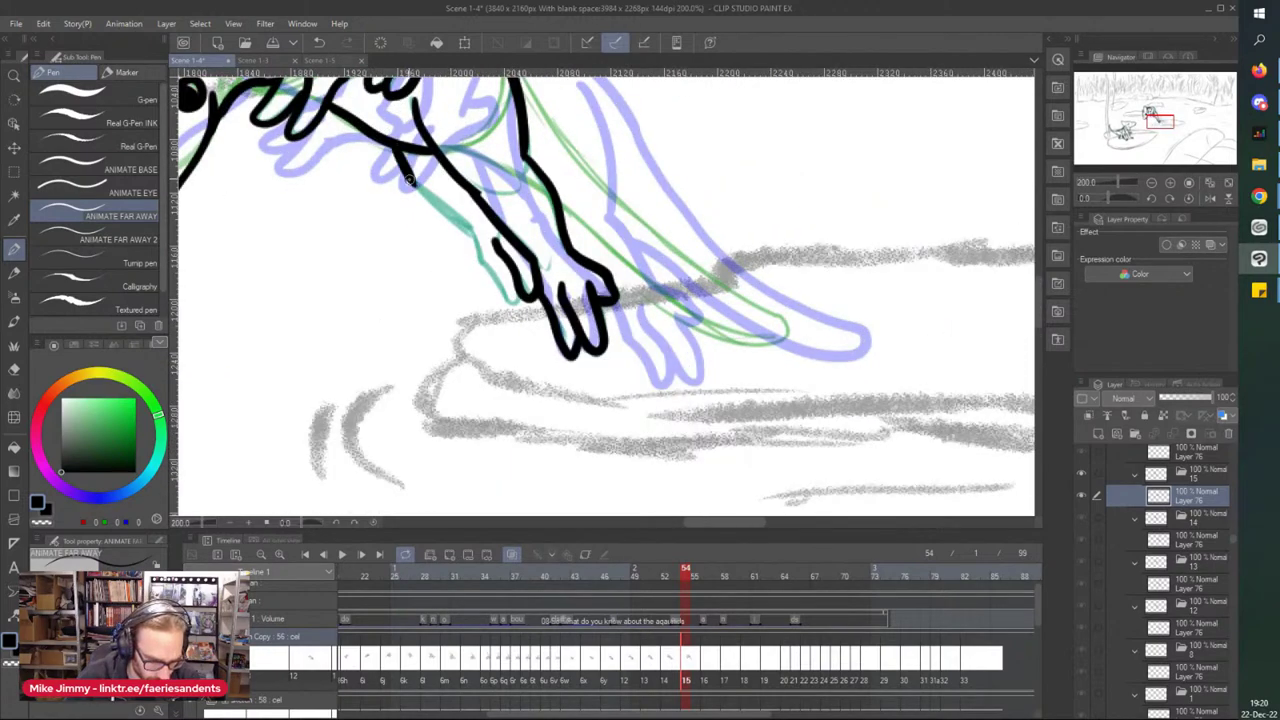
scroll(406, 176, "up", 2)
mouse_move(406, 174)
left_mouse_down()
mouse_move(528, 282)
mouse_move(580, 398)
mouse_move(615, 350)
left_mouse_up()
scroll(575, 350, "down", 3)
scroll(456, 183, "up", 1)
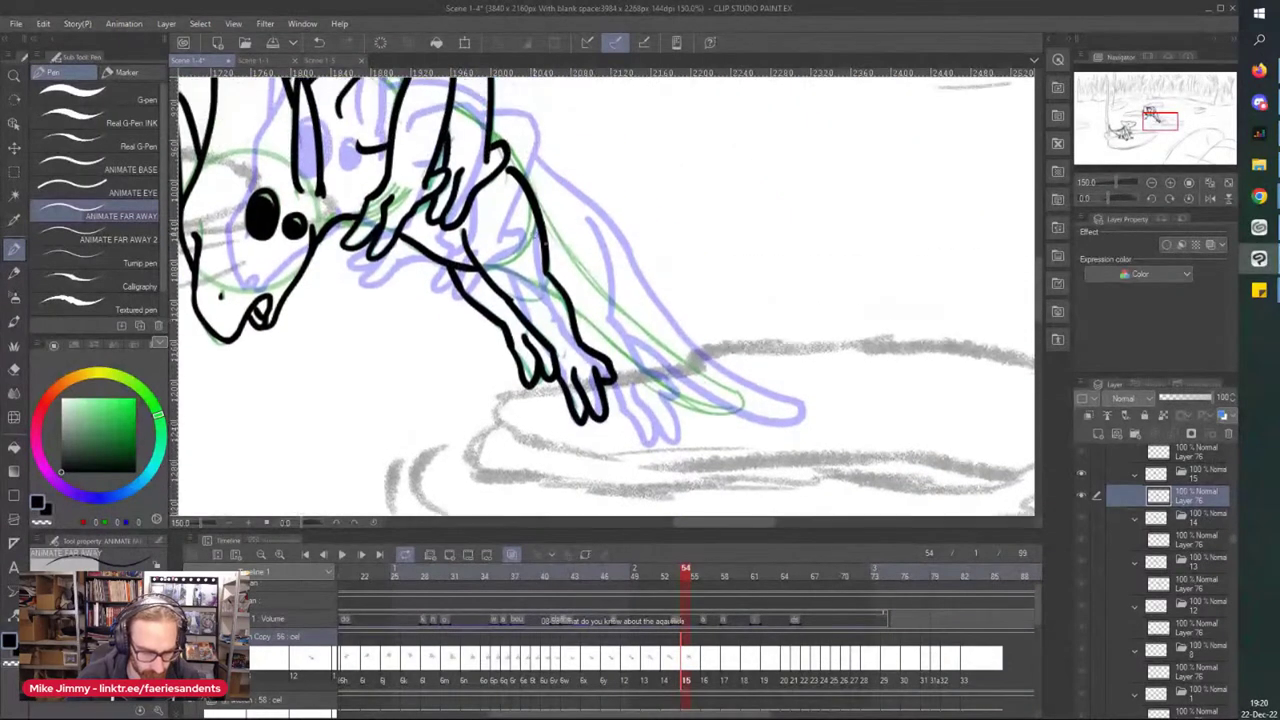
- Ink the long tapering tail extending from the back, and save the file
mouse_move(466, 98)
left_mouse_down()
mouse_move(578, 264)
mouse_move(795, 456)
mouse_move(718, 450)
mouse_move(541, 304)
left_mouse_up()
scroll(438, 217, "down", 2)
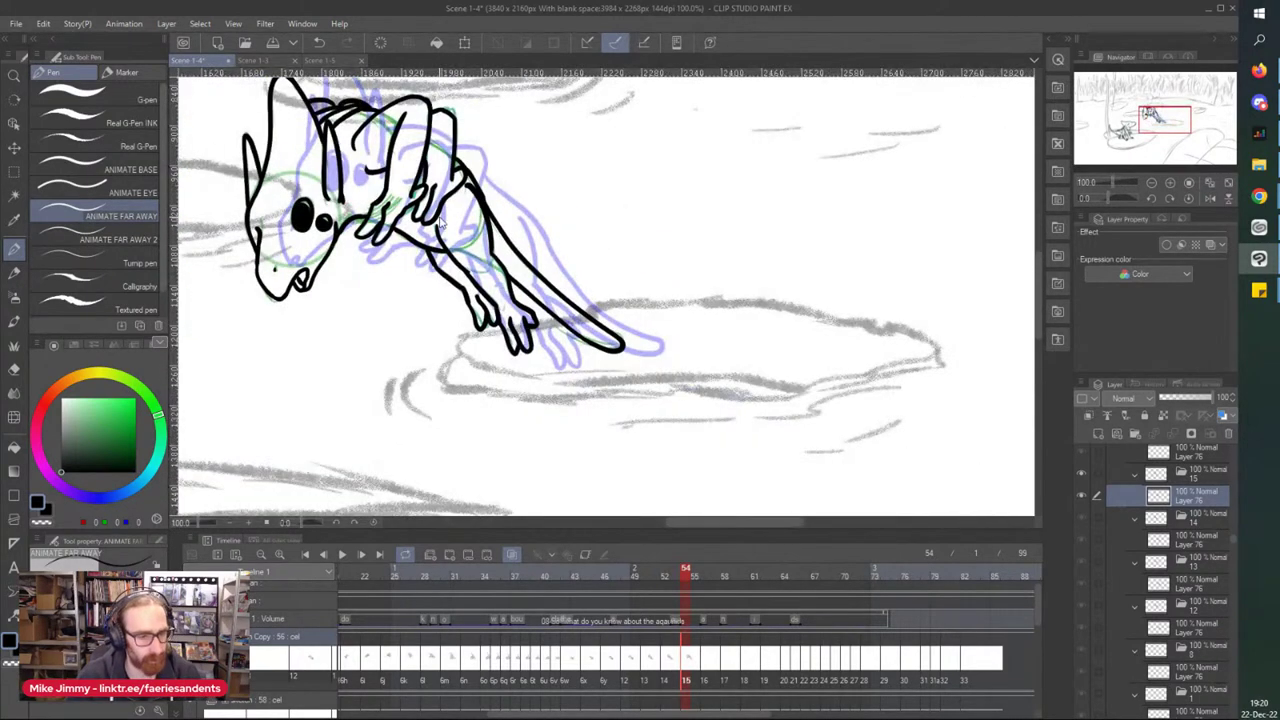
key("ctrl+s")
- Move to frame 56 and activate cel 16's drawing layer
left_click(705, 658)
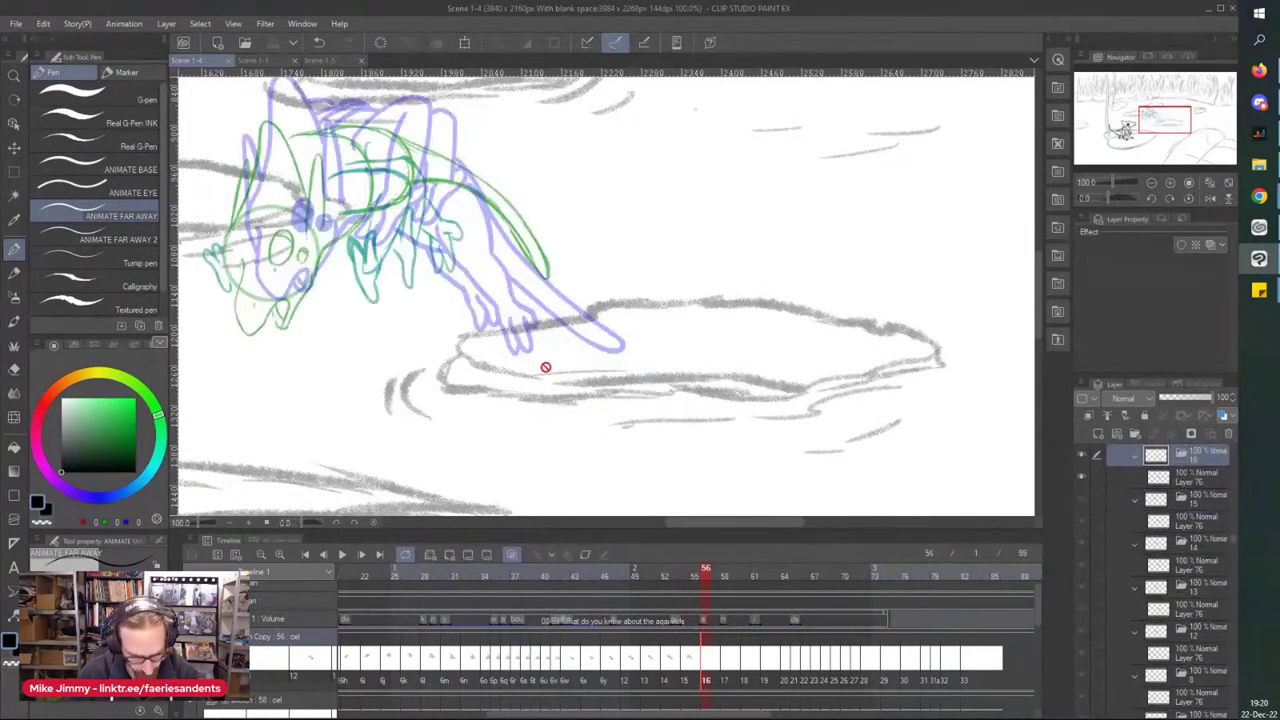
scroll(485, 258, "down", 1)
left_click_drag(262, 209, 372, 228)
scroll(380, 233, "up", 1)
scroll(432, 255, "up", 3)
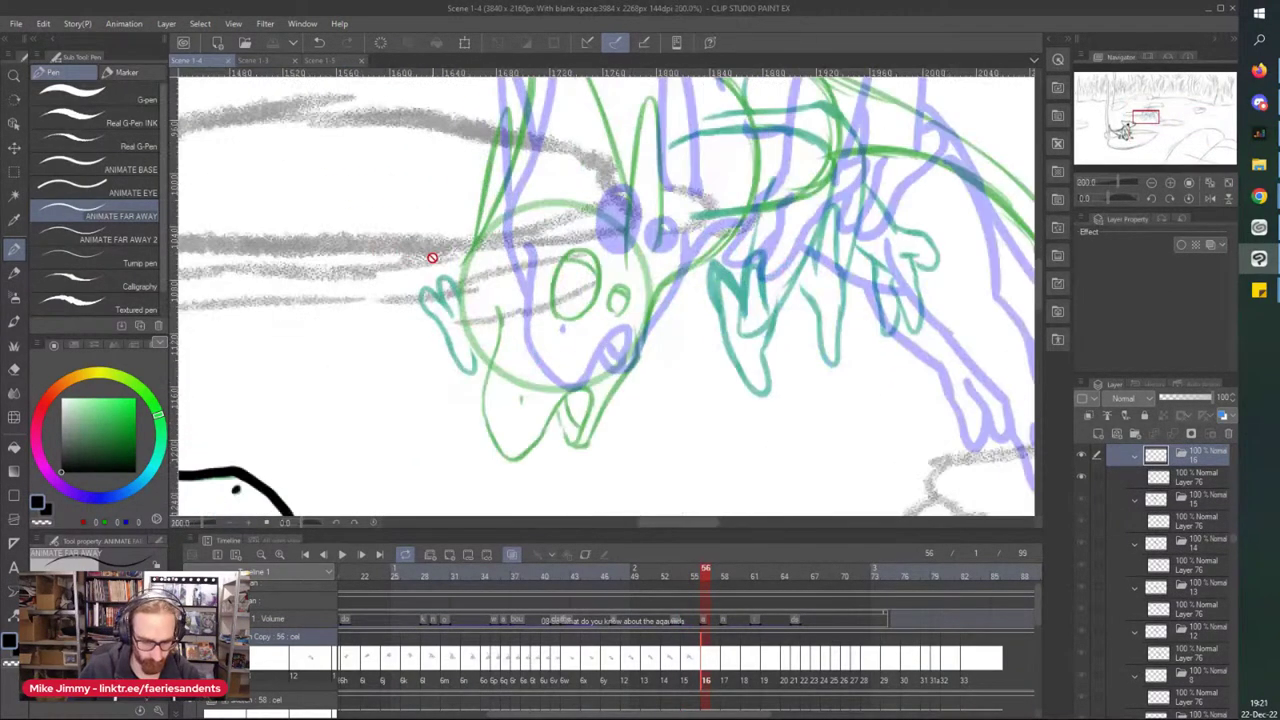
left_click(1189, 484)
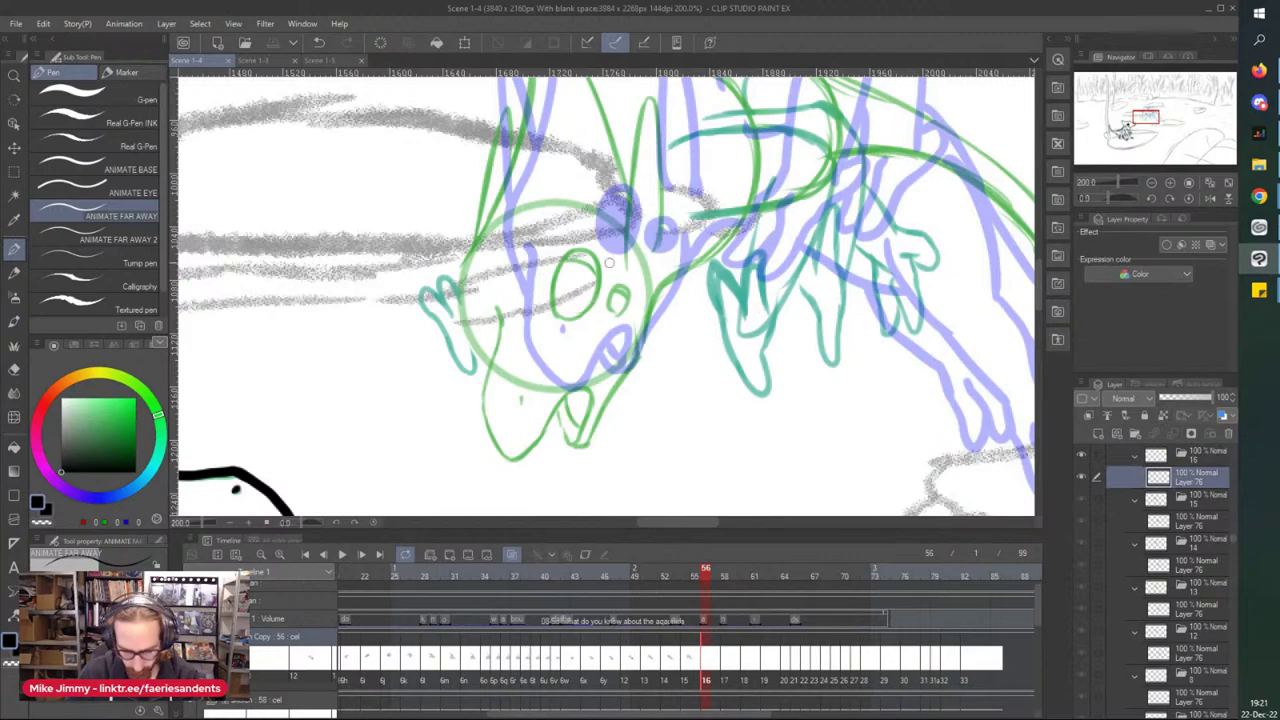
- Ink both eyes as filled black ovals with small highlights
scroll(535, 279, "up", 2)
mouse_move(540, 308)
left_mouse_down()
mouse_move(555, 362)
mouse_move(610, 351)
mouse_move(626, 245)
mouse_move(561, 244)
mouse_move(540, 287)
mouse_move(621, 290)
mouse_move(615, 307)
mouse_move(579, 263)
mouse_move(546, 328)
mouse_move(557, 352)
mouse_move(569, 327)
mouse_move(609, 328)
left_mouse_up()
left_click_drag(540, 300, 542, 350)
mouse_move(660, 316)
left_mouse_down()
mouse_move(652, 350)
mouse_move(692, 305)
mouse_move(663, 322)
mouse_move(663, 345)
mouse_move(662, 303)
mouse_move(668, 326)
left_mouse_up()
key("e")
scroll(683, 322, "up", 2)
key("p")
scroll(586, 271, "down", 4)
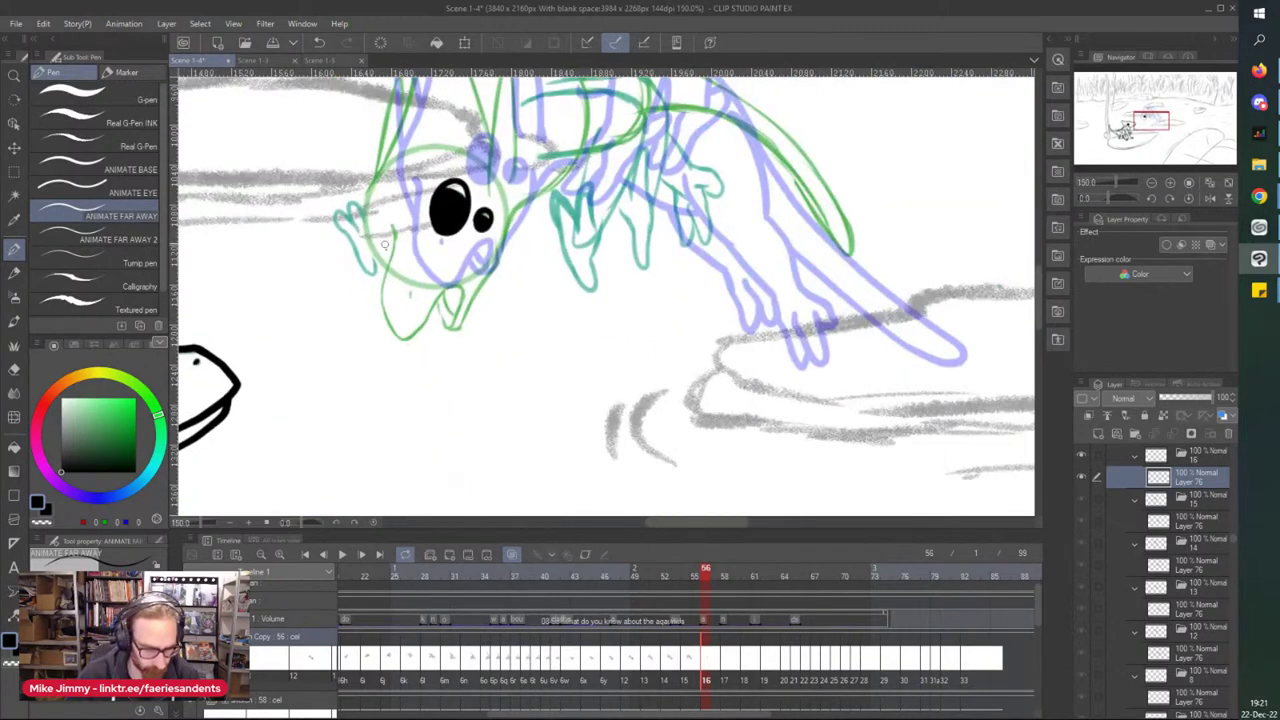
- Ink the downturned muzzle with its nostril dot and open mouth, and the jaw line up toward the cheek
scroll(391, 190, "up", 3)
mouse_move(398, 150)
left_mouse_down()
mouse_move(376, 331)
mouse_move(445, 453)
mouse_move(486, 433)
mouse_move(529, 341)
mouse_move(570, 314)
mouse_move(587, 336)
mouse_move(560, 418)
mouse_move(526, 365)
mouse_move(554, 370)
mouse_move(560, 386)
mouse_move(538, 338)
left_mouse_up()
left_click(453, 333)
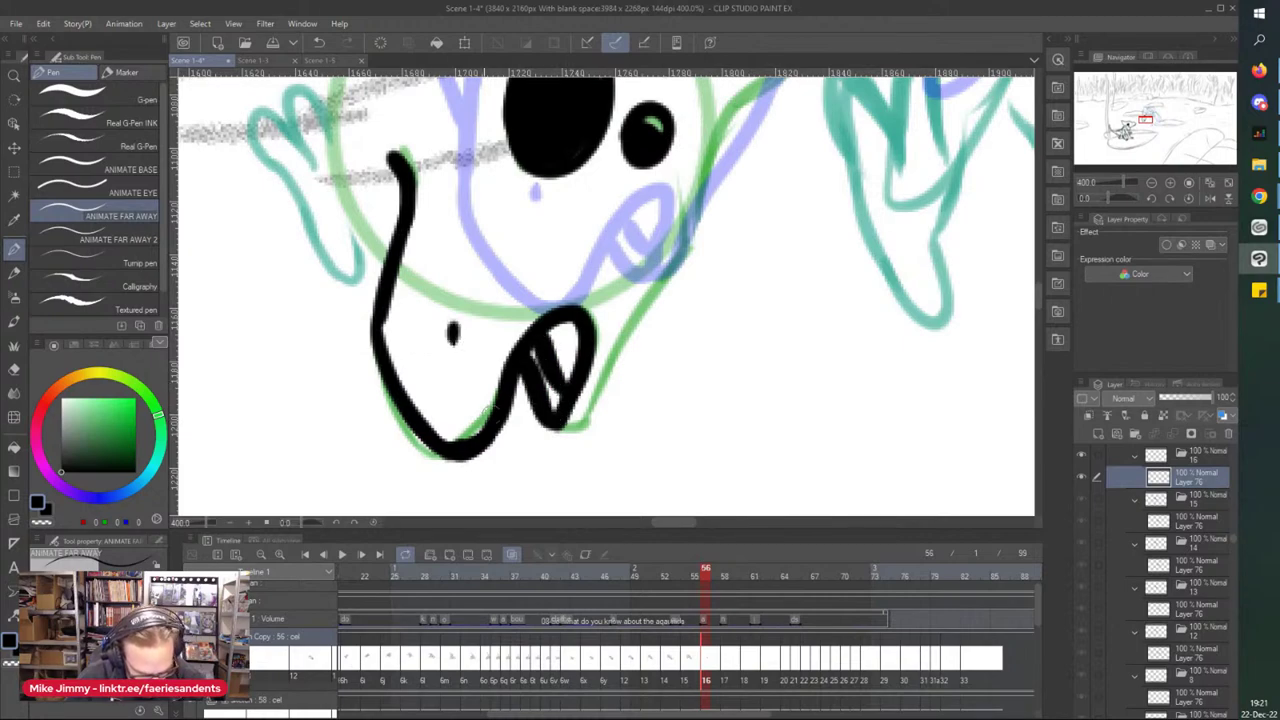
mouse_move(552, 428)
left_mouse_down()
mouse_move(605, 392)
mouse_move(694, 177)
left_mouse_up()
scroll(581, 158, "down", 3)
- Ink the outer side of the head from the base of the small ear down to the muzzle
scroll(478, 195, "up", 1)
scroll(477, 192, "up", 3)
mouse_move(500, 246)
left_mouse_down()
mouse_move(485, 327)
mouse_move(521, 444)
left_mouse_up()
scroll(444, 268, "down", 2)
scroll(502, 124, "up", 2)
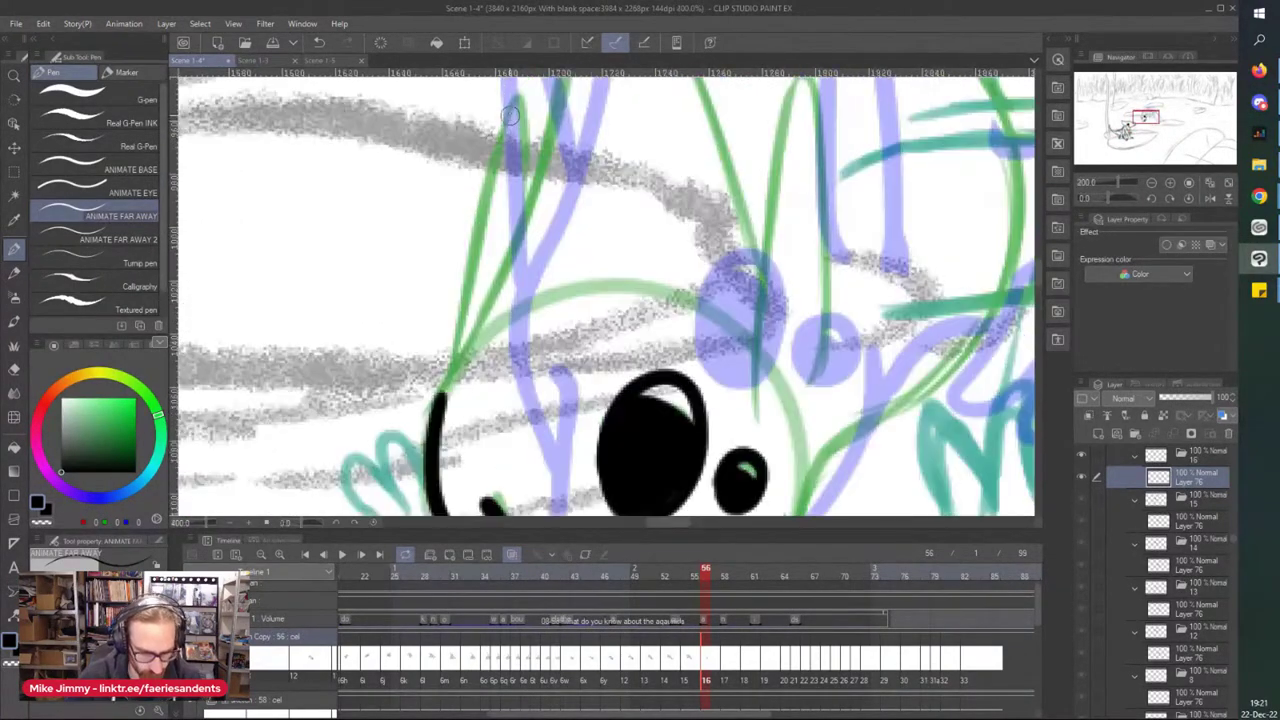
scroll(514, 168, "down", 2)
scroll(491, 251, "up", 2)
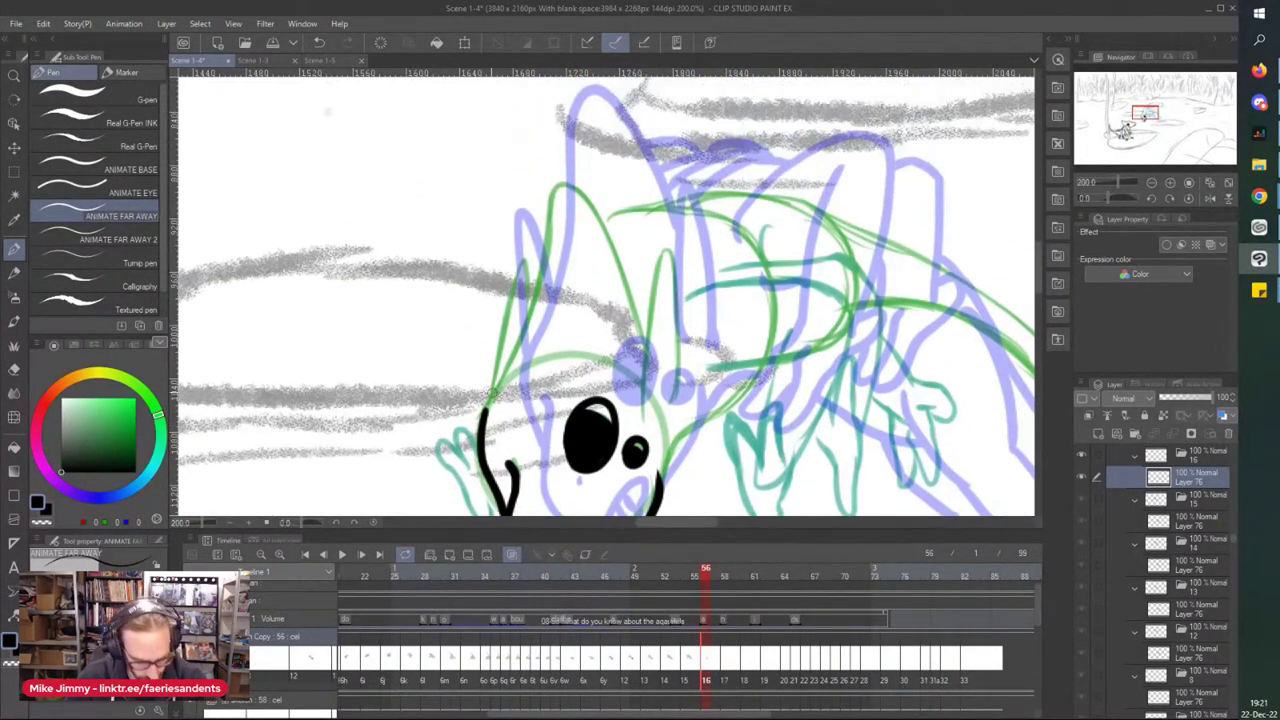
- Ink the tall ear and the two narrow ears beside it, and the throat line running back from the jaw
mouse_move(484, 405)
left_mouse_down()
mouse_move(551, 211)
mouse_move(646, 322)
left_mouse_up()
left_click_drag(526, 260, 503, 338)
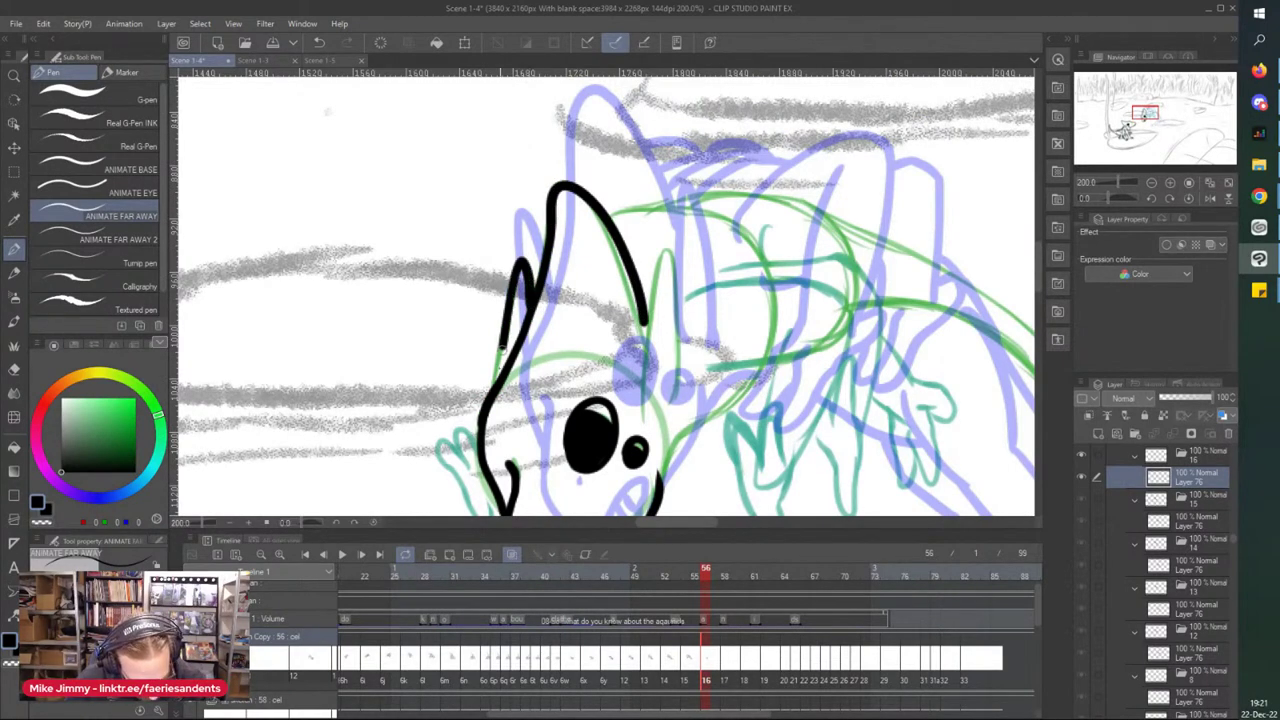
mouse_move(648, 394)
left_mouse_down()
mouse_move(649, 306)
mouse_move(667, 253)
mouse_move(666, 404)
left_mouse_up()
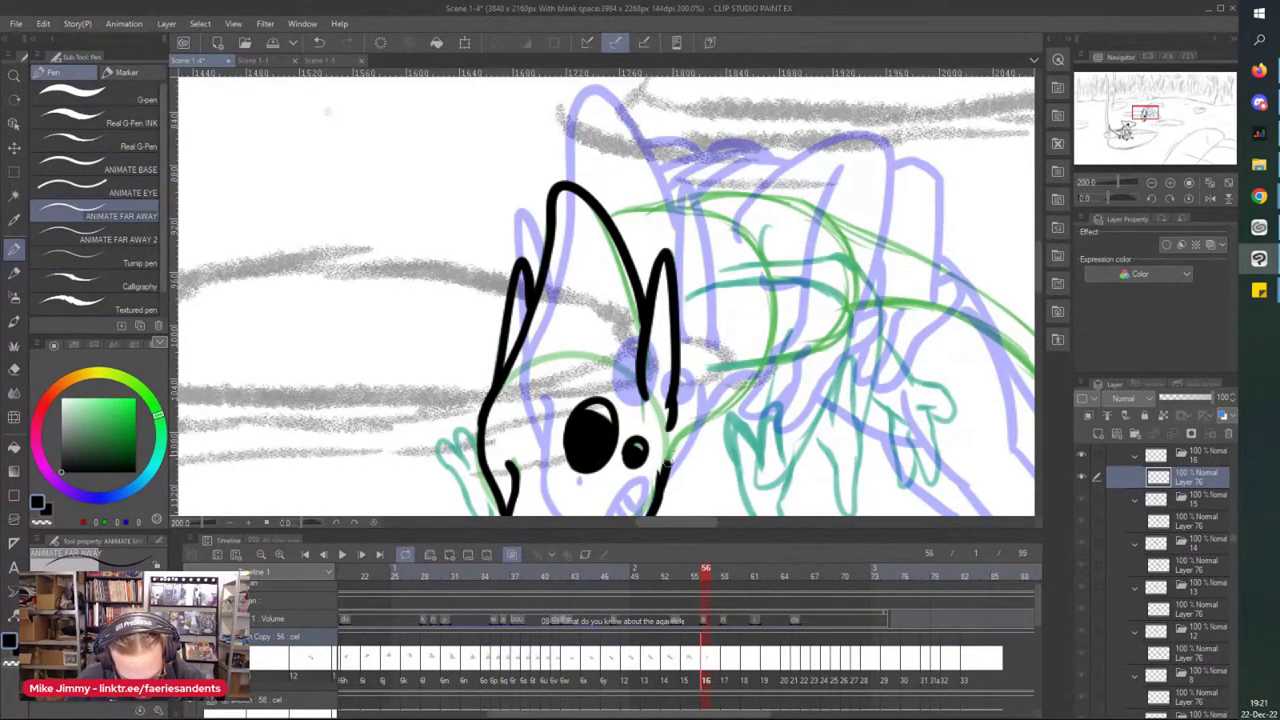
mouse_move(660, 472)
left_mouse_down()
mouse_move(685, 433)
mouse_move(740, 398)
left_mouse_up()
scroll(690, 276, "down", 1)
scroll(735, 400, "up", 2)
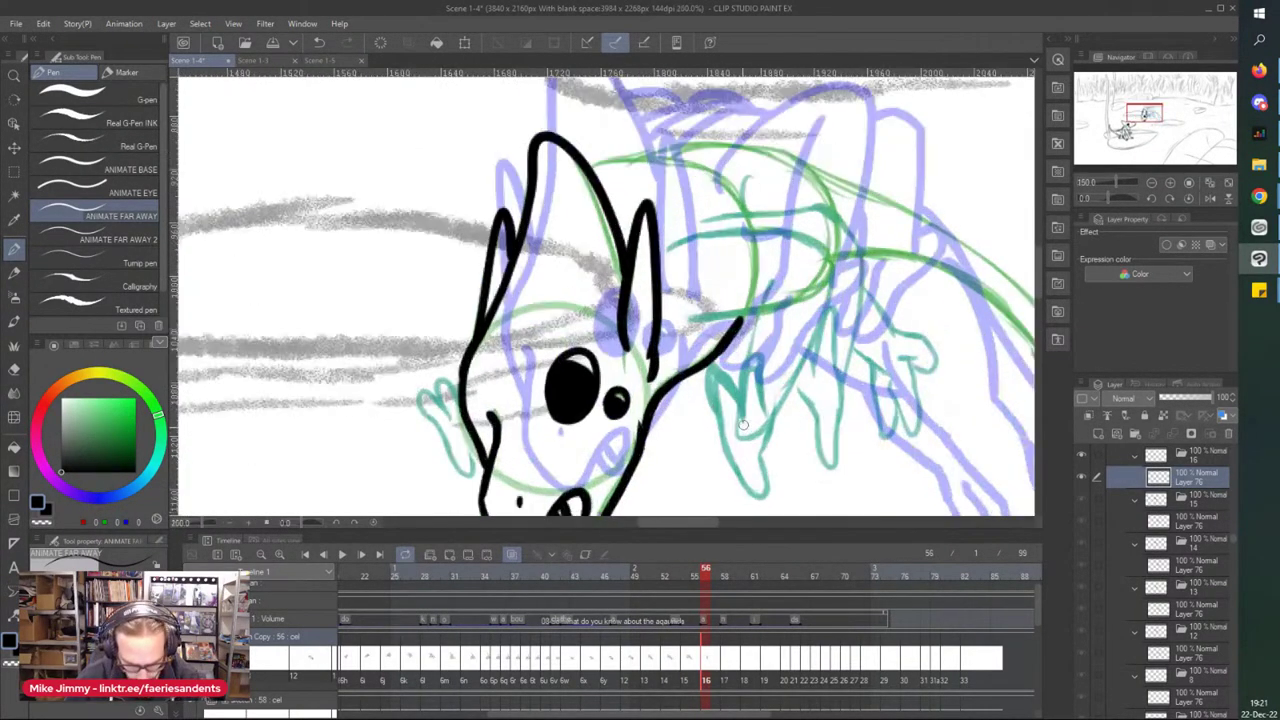
- Ink the near hand with its long pointed fingers behind the throat
mouse_move(790, 428)
left_mouse_down()
mouse_move(773, 296)
mouse_move(745, 445)
left_mouse_up()
mouse_move(745, 392)
left_mouse_down()
mouse_move(700, 338)
mouse_move(697, 435)
mouse_move(712, 457)
mouse_move(676, 395)
left_mouse_up()
key("ctrl+minus")
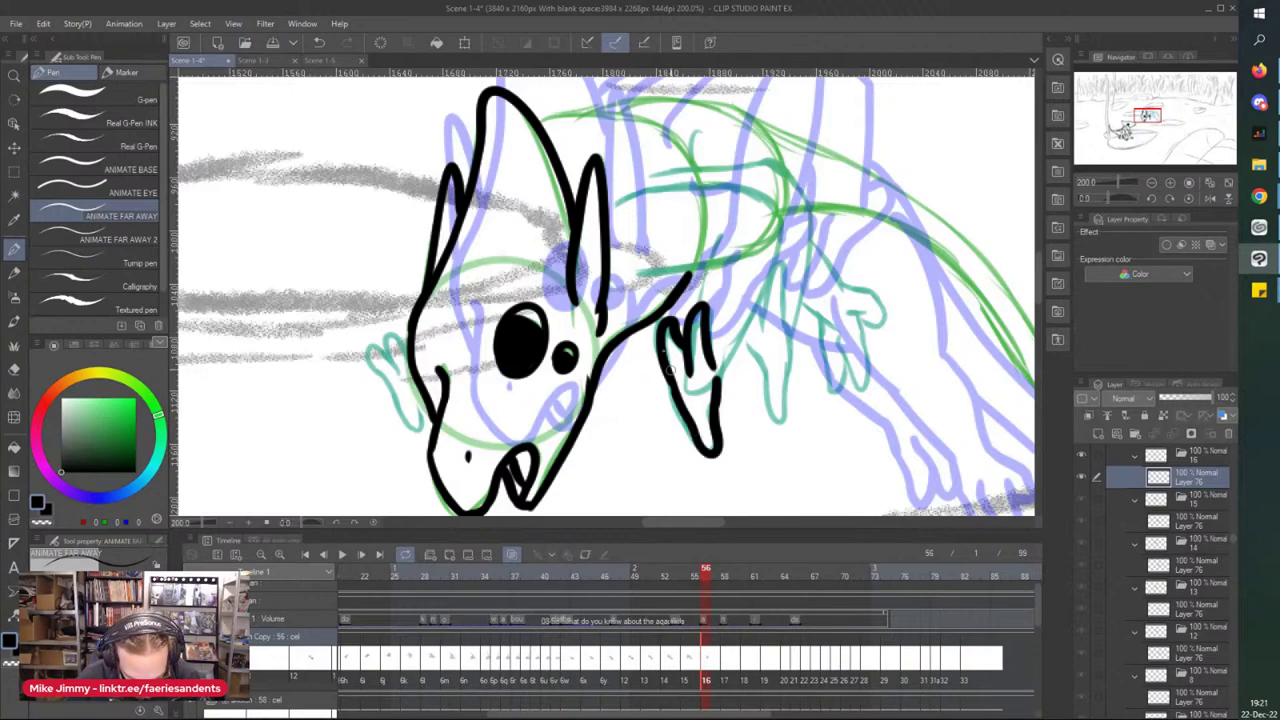
scroll(612, 265, "down", 1)
left_click_drag(622, 238, 609, 264)
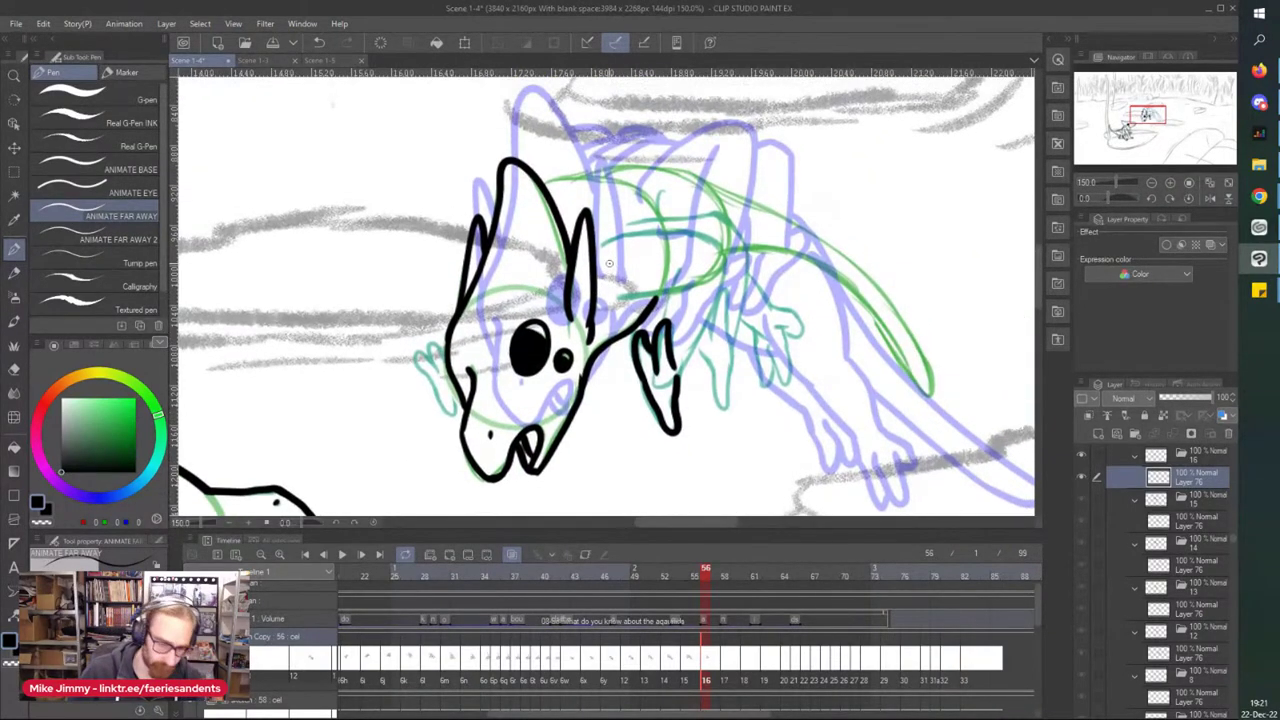
- Ink the far hand's small fingers sticking out past the front of the face
scroll(423, 387, "up", 3)
mouse_move(482, 300)
left_mouse_down()
mouse_move(450, 255)
mouse_move(455, 350)
left_mouse_up()
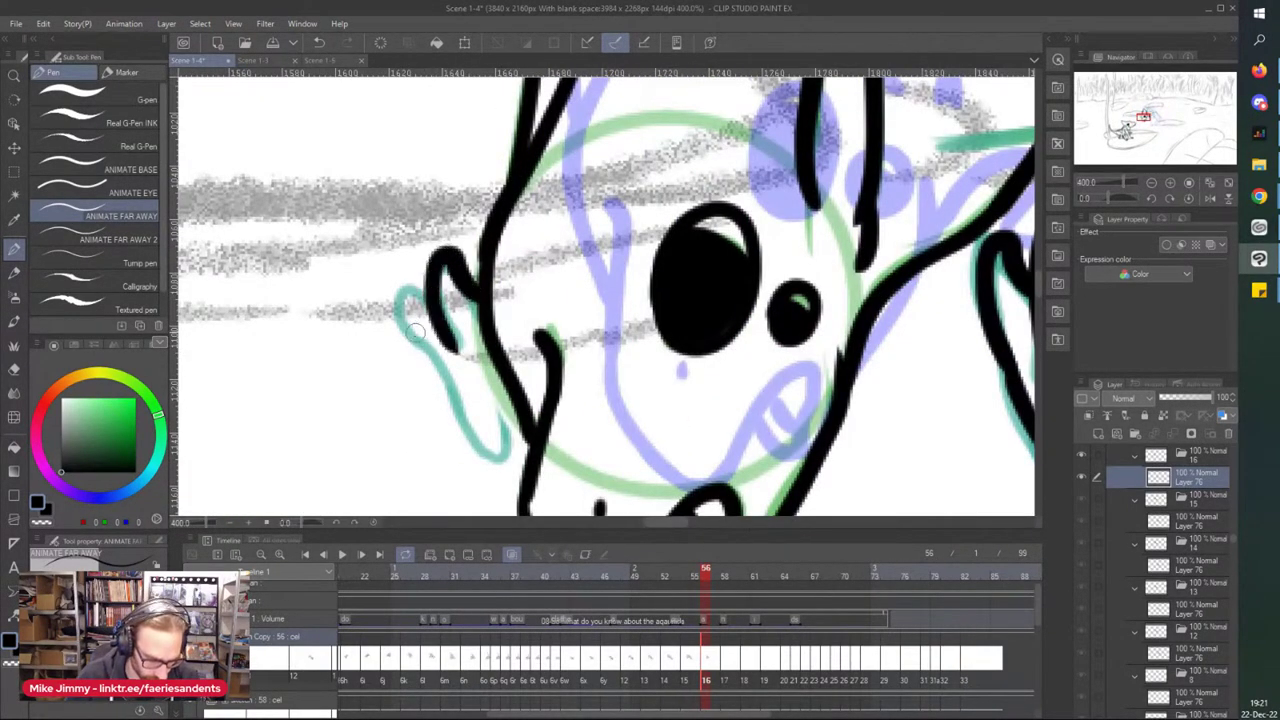
mouse_move(422, 287)
left_mouse_down()
mouse_move(399, 319)
mouse_move(456, 420)
mouse_move(505, 458)
mouse_move(498, 372)
left_mouse_up()
scroll(439, 316, "down", 4)
scroll(605, 260, "up", 2)
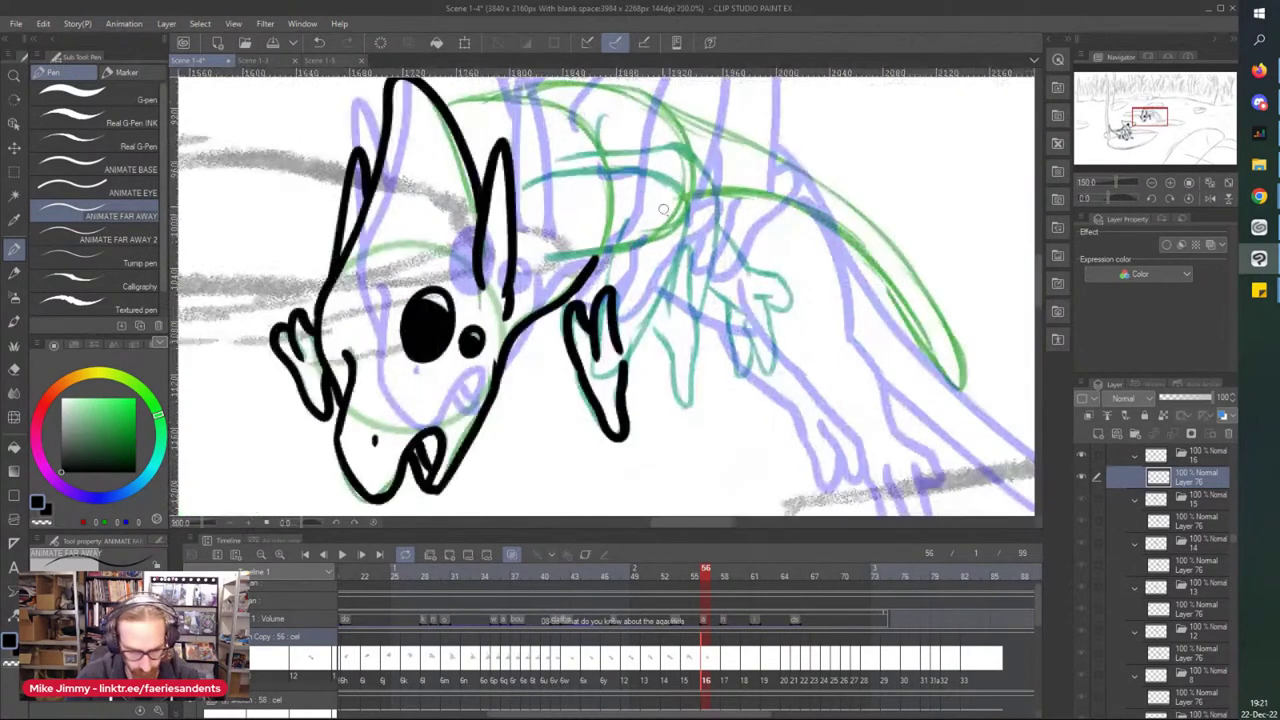
- Ink the near forearm up from the hand and the bent upper arm back to the shoulder
left_click_drag(626, 220, 600, 286)
mouse_move(678, 185)
left_mouse_down()
mouse_move(688, 240)
mouse_move(622, 352)
left_mouse_up()
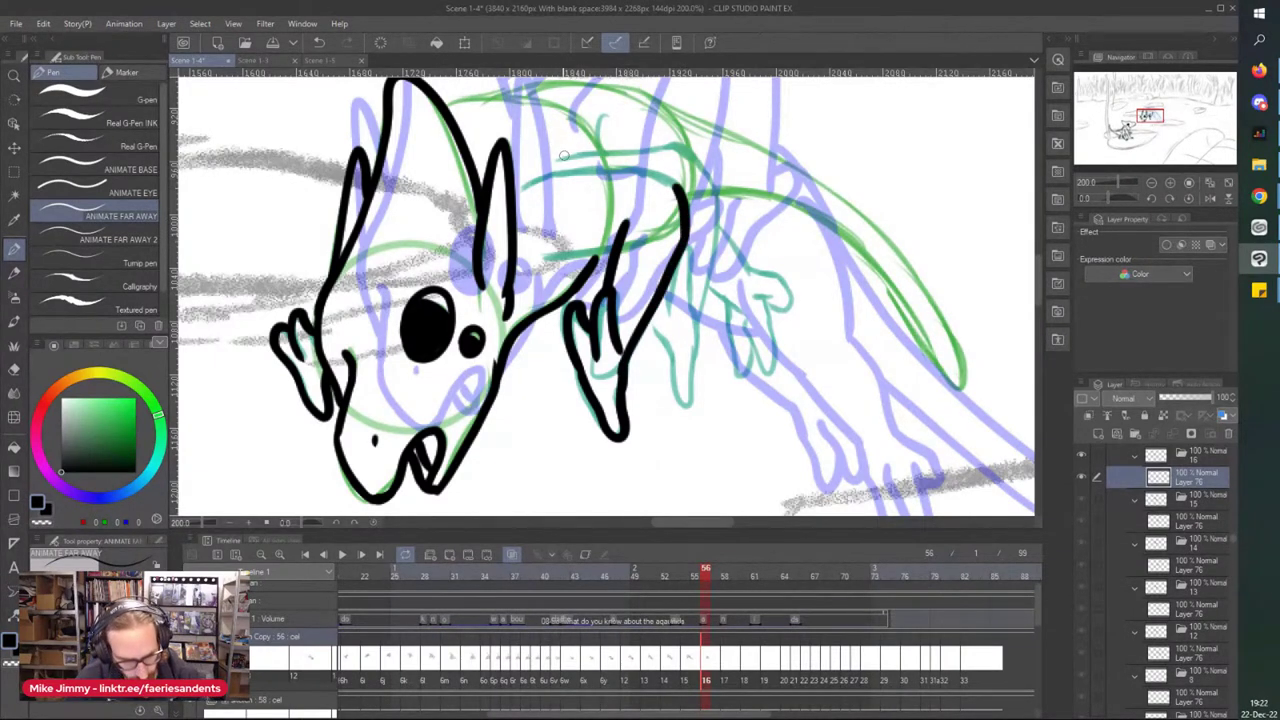
mouse_move(676, 184)
left_mouse_down()
mouse_move(604, 168)
mouse_move(518, 196)
left_mouse_up()
left_click_drag(612, 247, 536, 257)
scroll(504, 200, "down", 1)
scroll(427, 137, "up", 2)
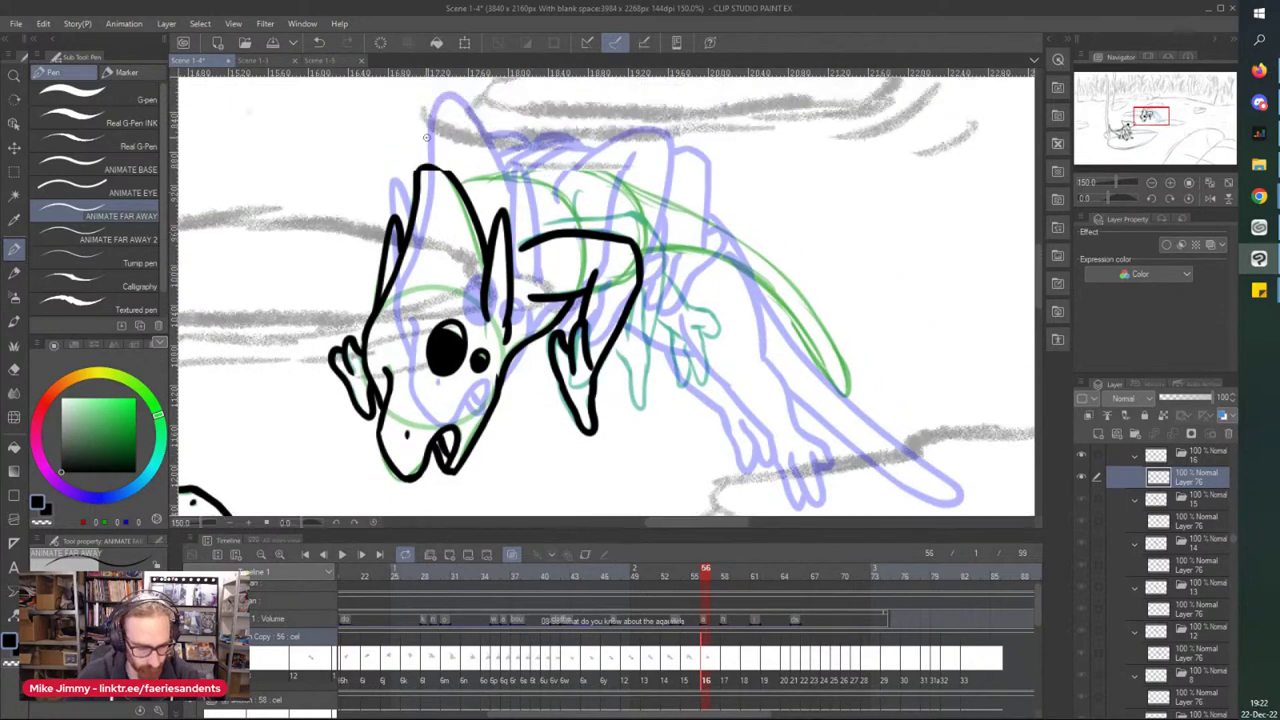
- Ink the second arm behind the near one with its hanging pointed hand, and the short curve above its upper arm
scroll(426, 137, "up", 2)
mouse_move(540, 301)
left_mouse_down()
mouse_move(659, 286)
mouse_move(706, 329)
left_mouse_up()
scroll(663, 214, "down", 1)
scroll(672, 440, "up", 1)
left_click_drag(692, 405, 680, 302)
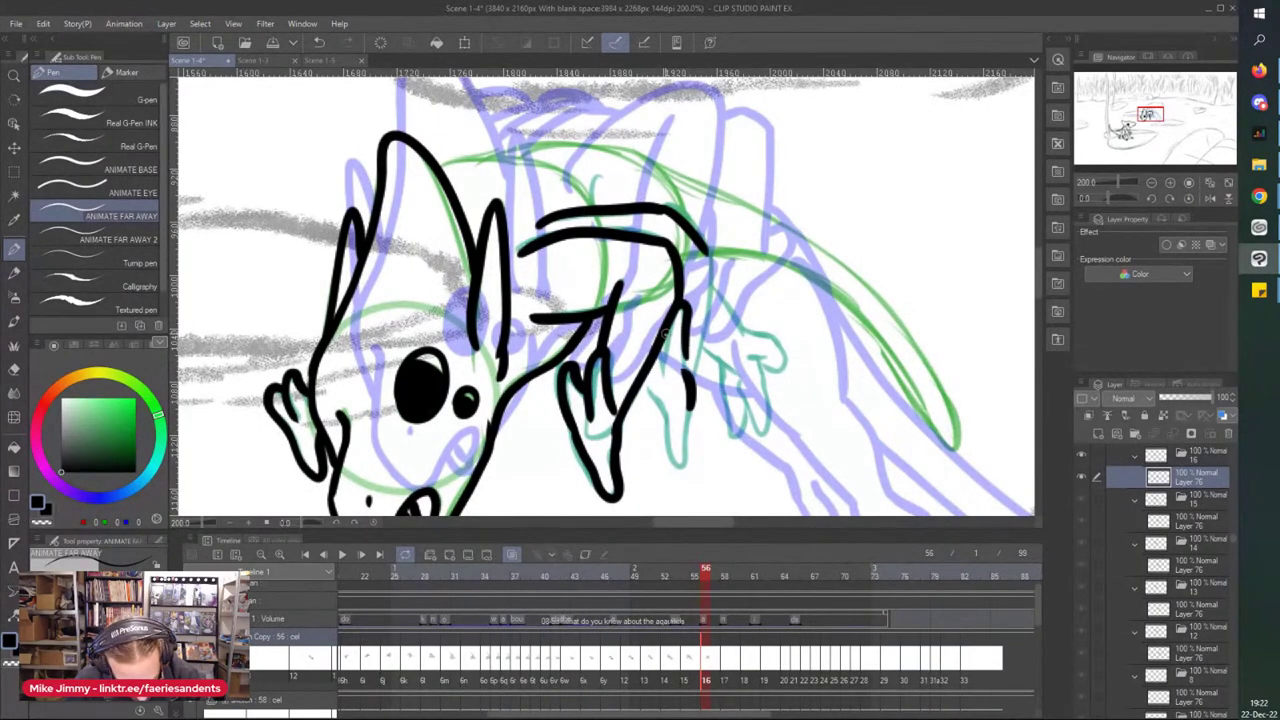
mouse_move(643, 372)
left_mouse_down()
mouse_move(668, 428)
mouse_move(706, 328)
mouse_move(711, 258)
left_mouse_up()
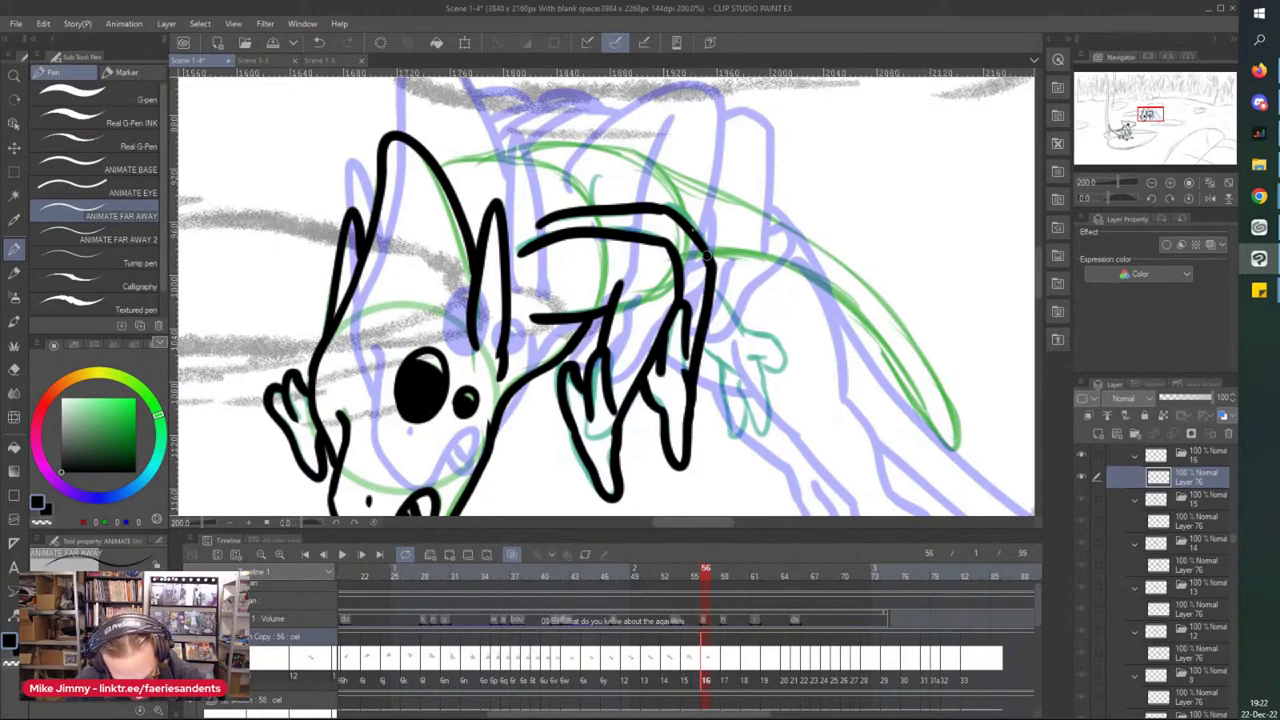
mouse_move(588, 182)
left_mouse_down()
mouse_move(582, 210)
mouse_move(643, 180)
left_mouse_up()
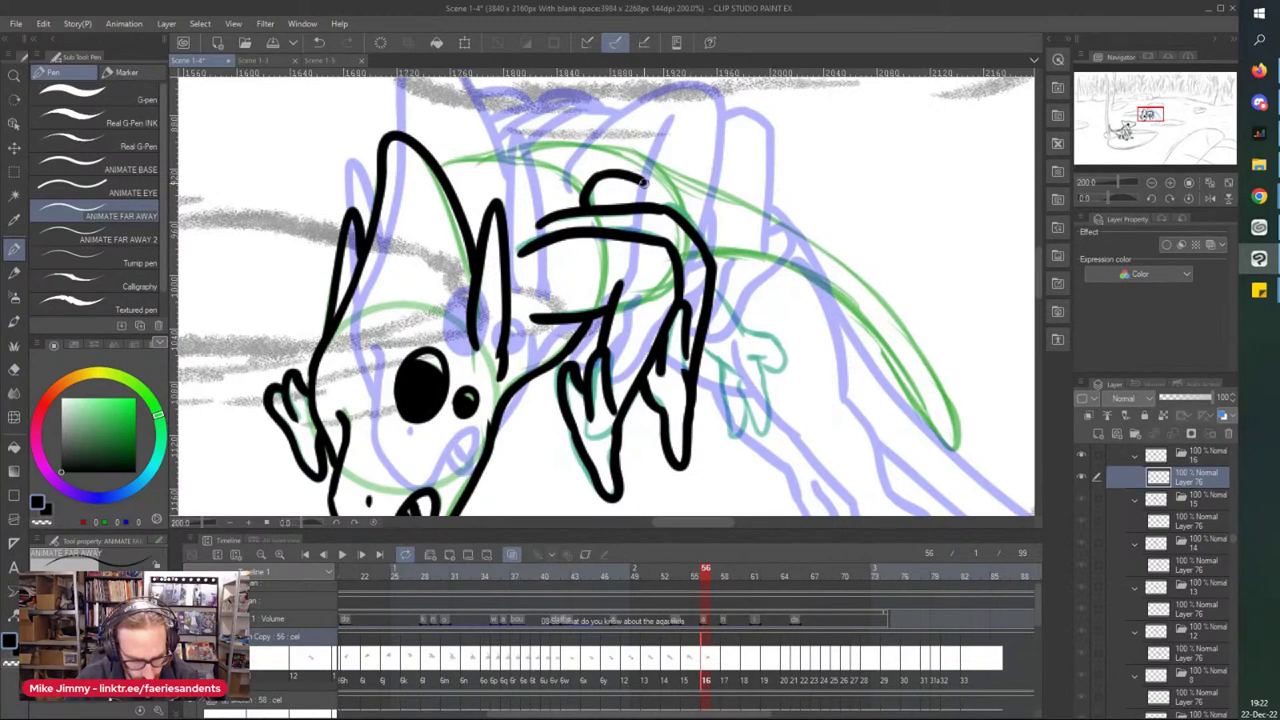
- Ink the doubled back line running from behind the tall ear over the shoulders
scroll(472, 82, "up", 3)
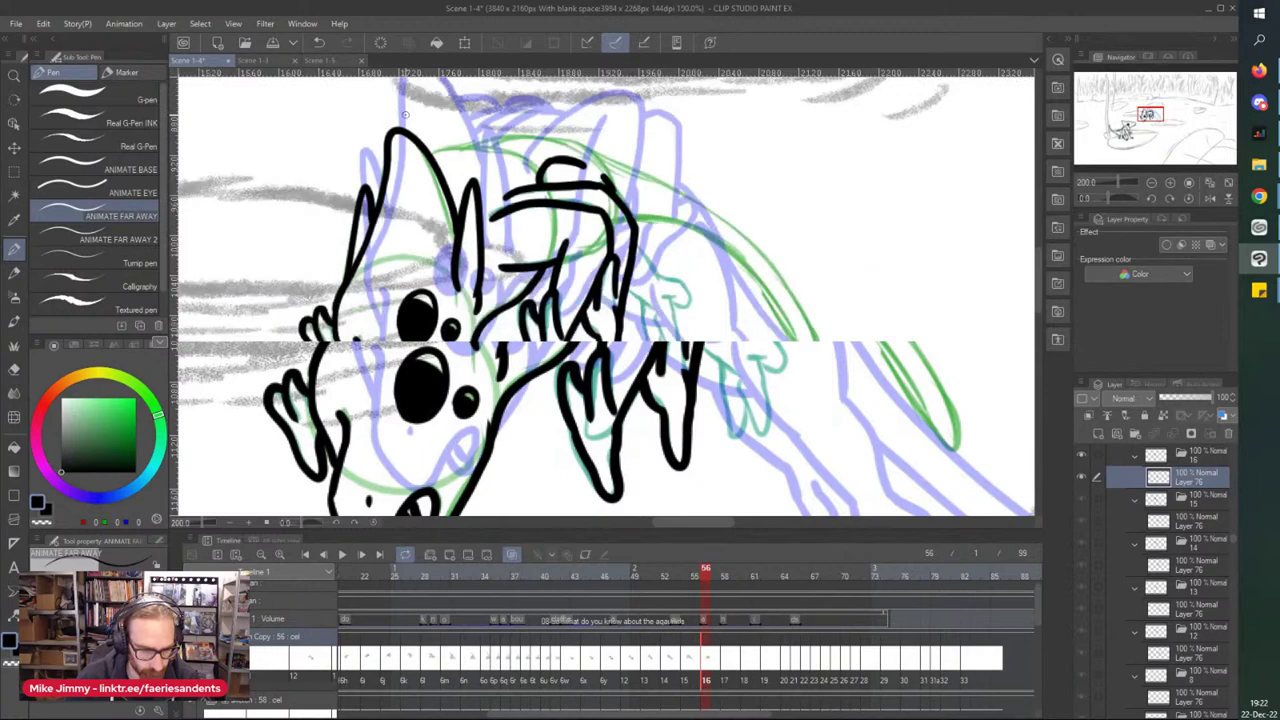
mouse_move(790, 187)
left_mouse_down()
mouse_move(580, 214)
mouse_move(478, 272)
left_mouse_up()
left_click_drag(796, 194, 488, 300)
left_click_drag(584, 206, 450, 260)
left_click_drag(716, 180, 590, 204)
scroll(590, 90, "down", 4)
scroll(580, 76, "up", 2)
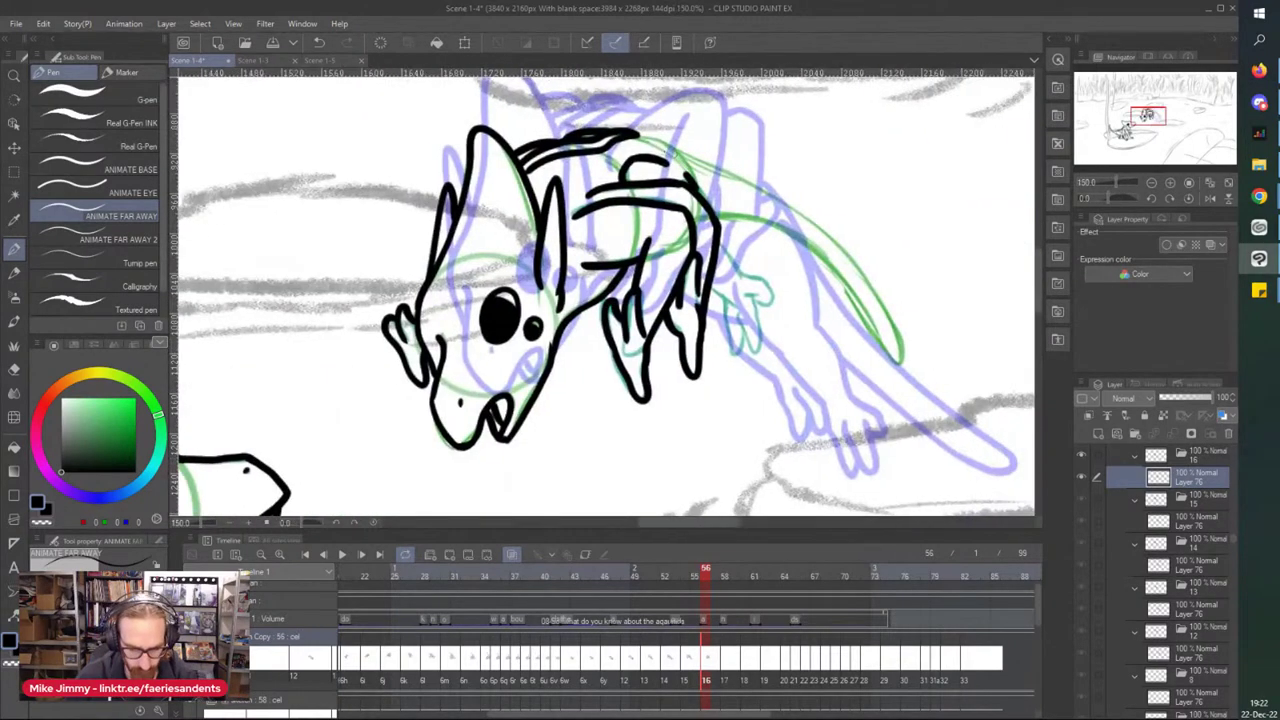
- Ink the long tail and the small three-fingered limb beneath it to finish frame 56, and save the file
left_click_drag(636, 133, 710, 167)
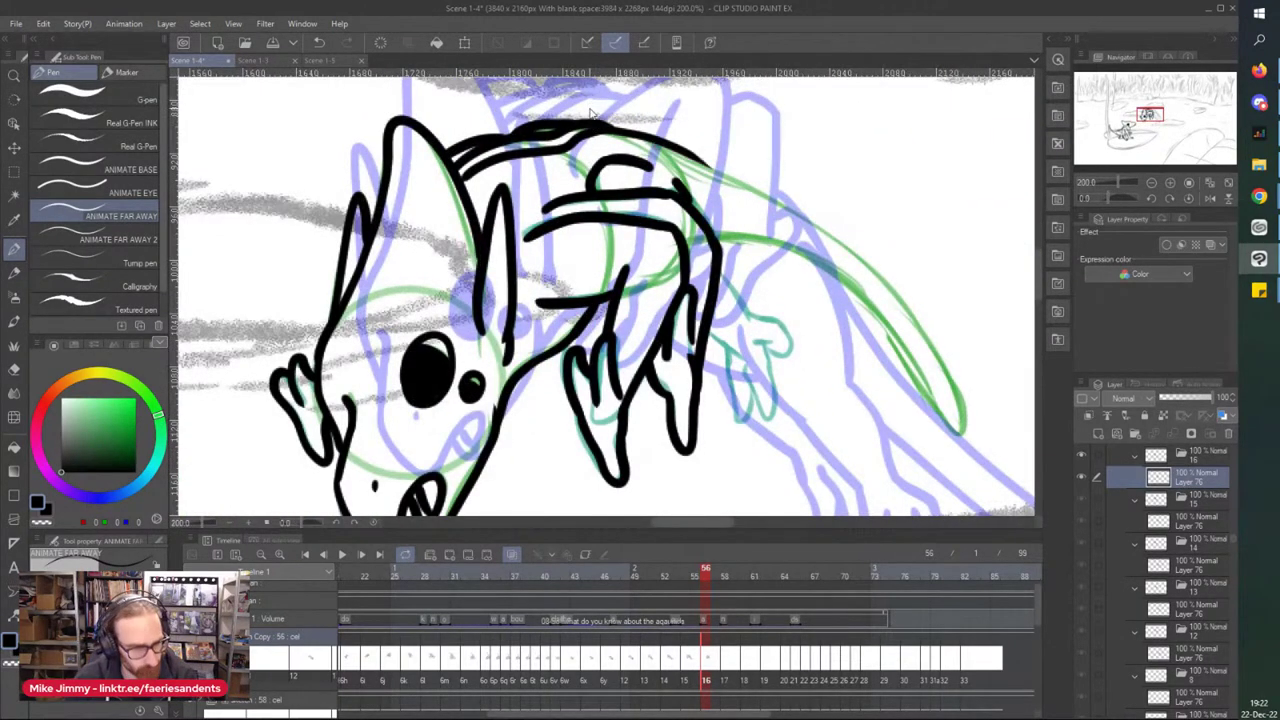
key("ctrl+z")
mouse_move(606, 126)
left_mouse_down()
mouse_move(755, 188)
mouse_move(967, 408)
left_mouse_up()
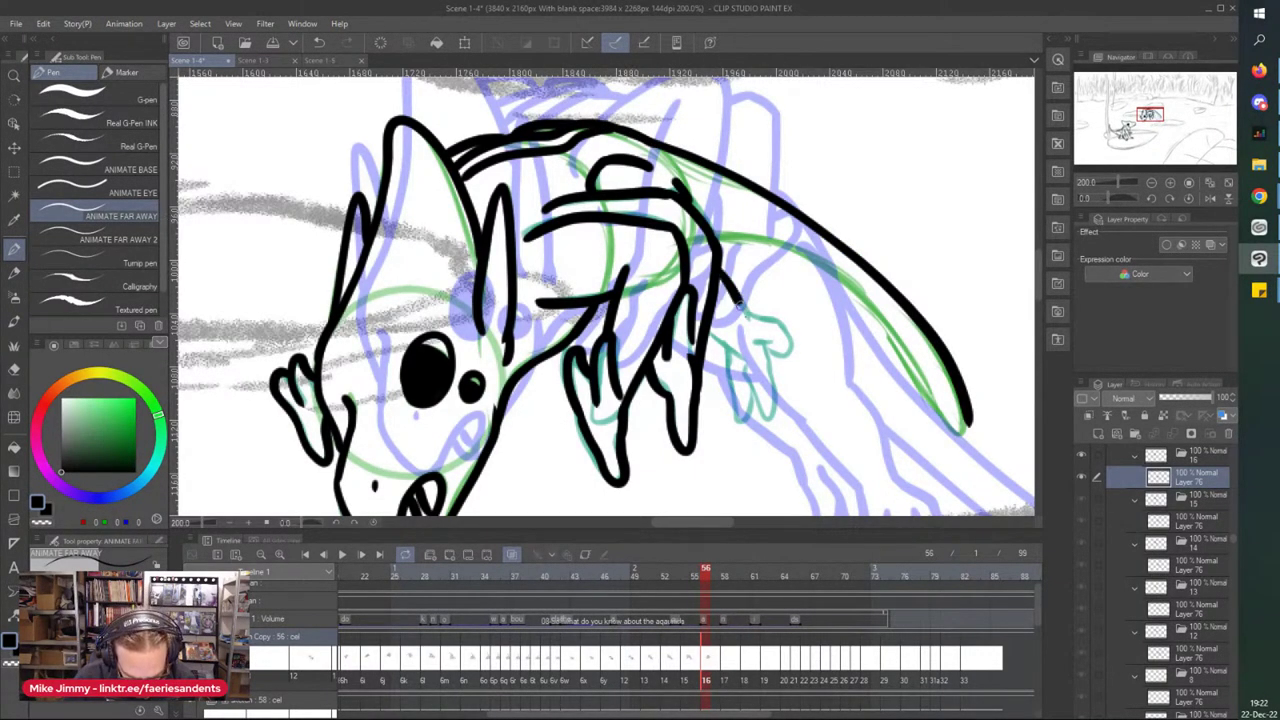
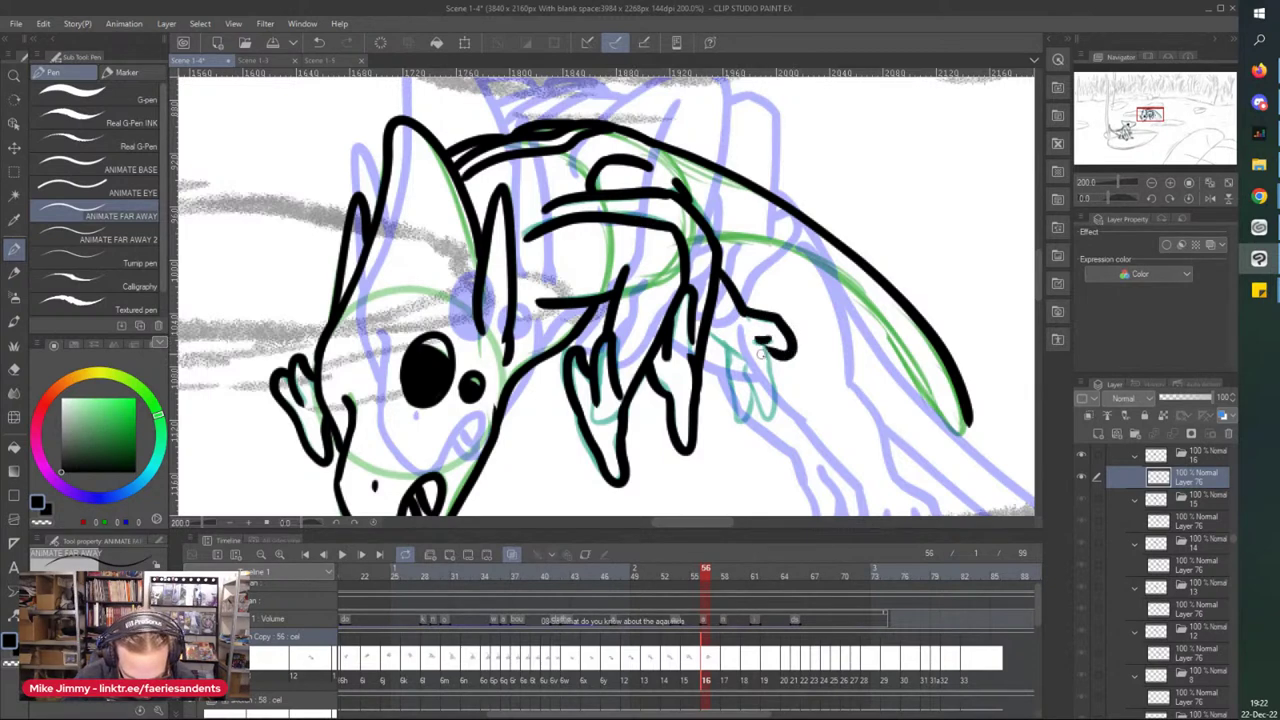
left_click_drag(746, 361, 758, 409)
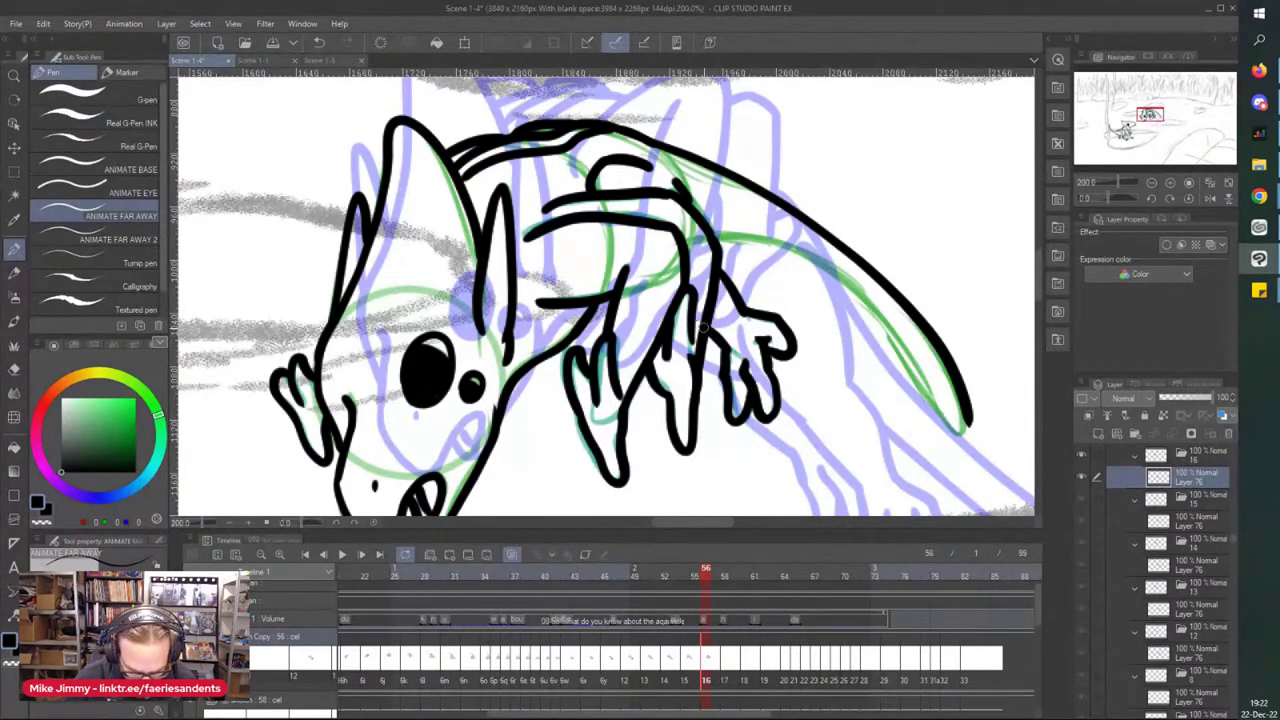
mouse_move(958, 432)
left_mouse_down()
mouse_move(850, 300)
mouse_move(687, 232)
left_mouse_up()
key("ctrl+s")
- Go to frame 58 and make the line art layer in the cel 17 folder active
left_click(722, 671)
scroll(629, 463, "down", 2)
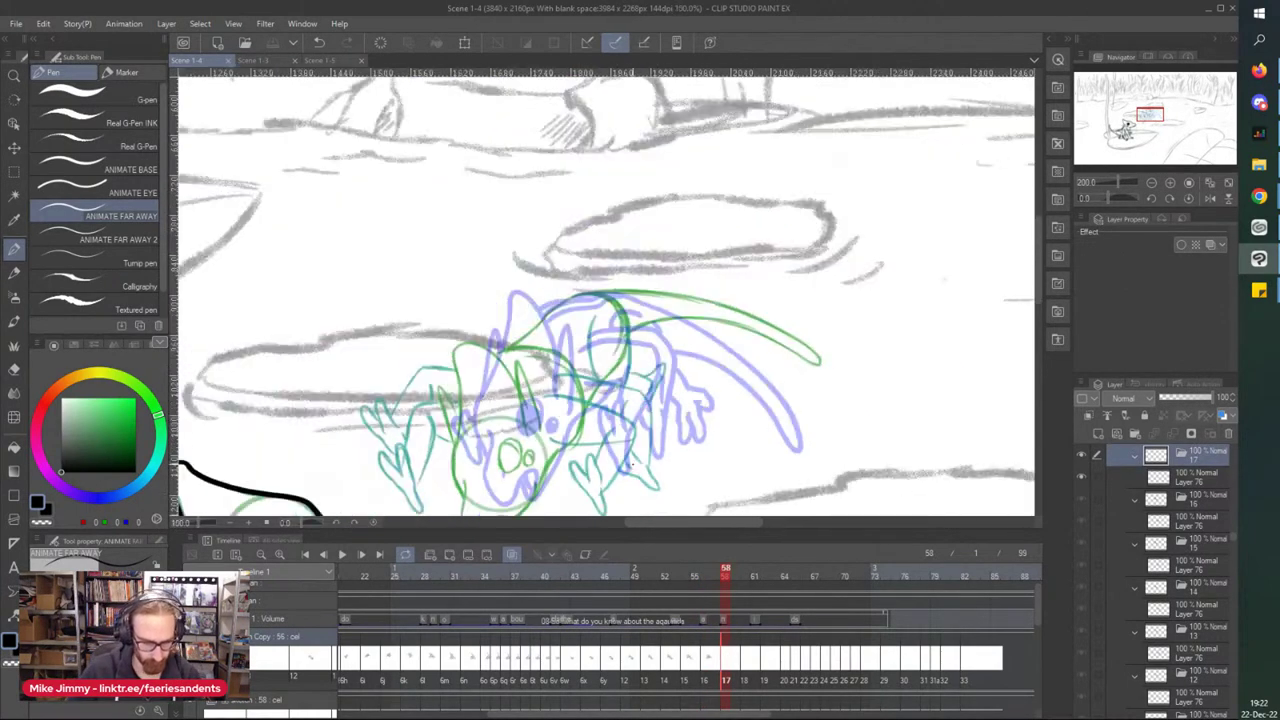
left_click_drag(406, 357, 452, 343)
left_click_drag(393, 311, 419, 153)
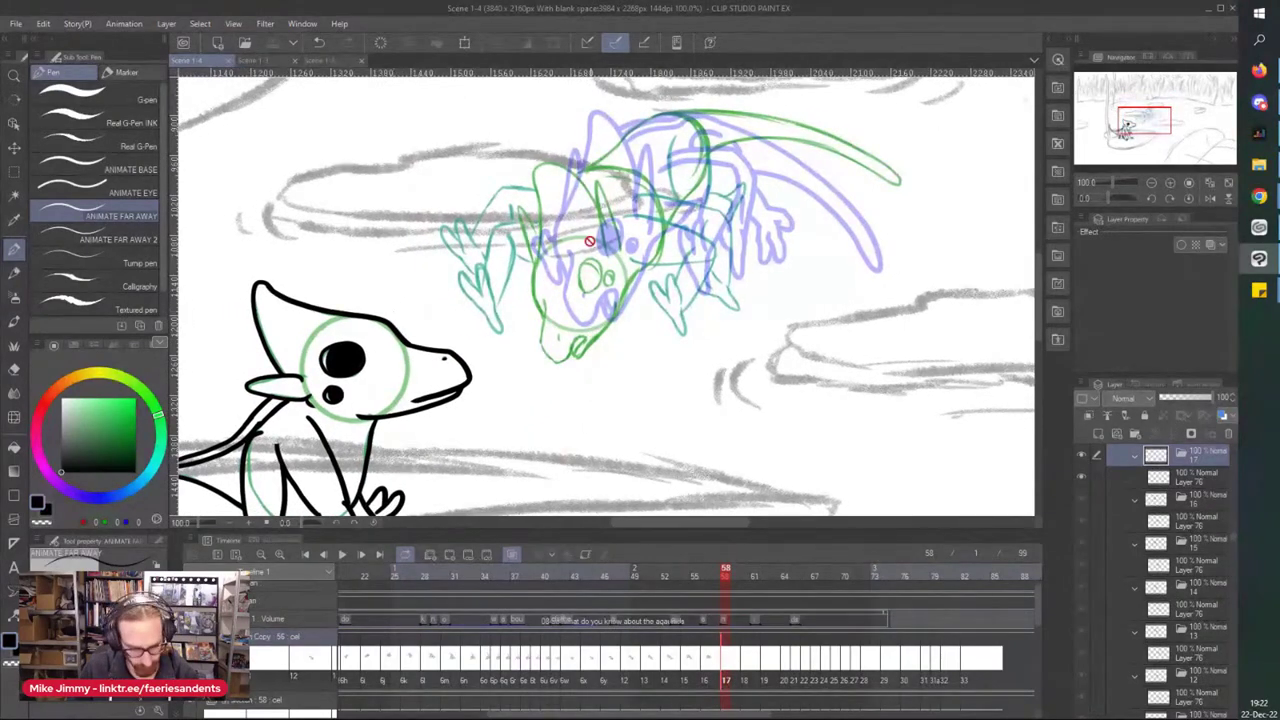
scroll(596, 279, "up", 2)
left_click(1180, 477)
- Ink the large and small eyes on frame 58 as black ovals with white highlights
scroll(608, 279, "up", 2)
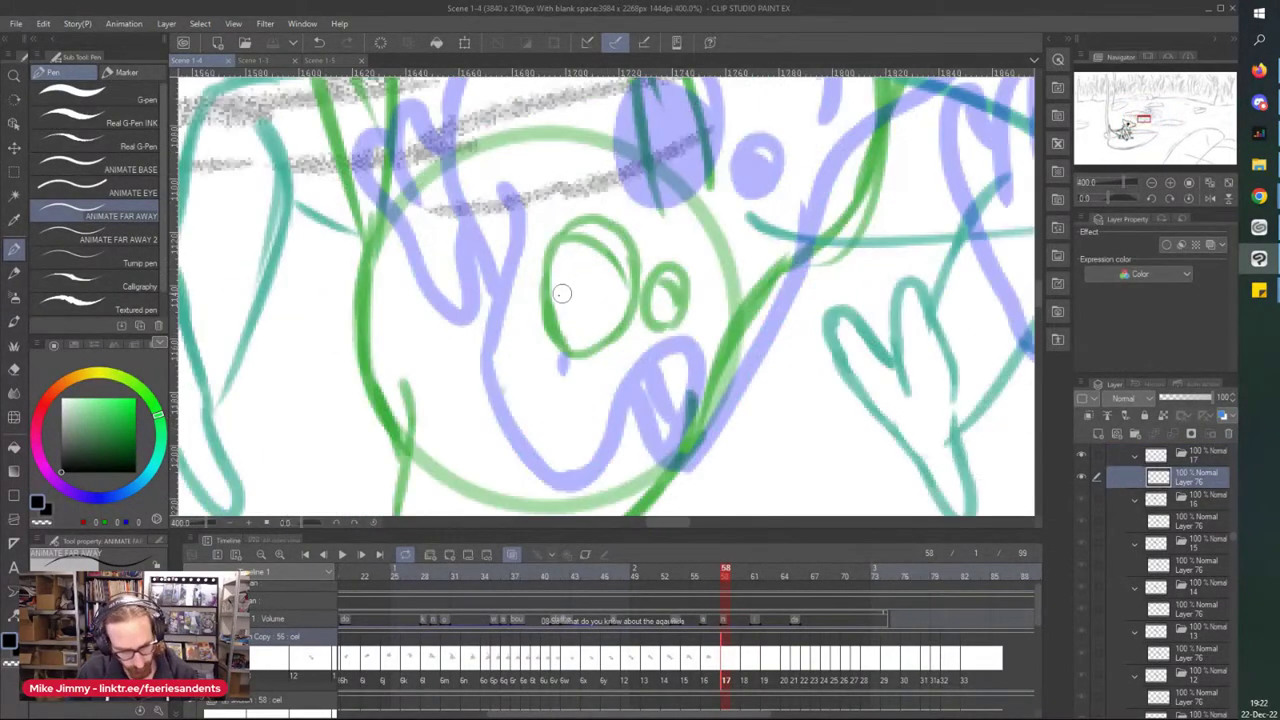
mouse_move(548, 320)
left_mouse_down()
mouse_move(586, 207)
mouse_move(613, 212)
mouse_move(569, 228)
mouse_move(544, 310)
mouse_move(582, 350)
mouse_move(631, 289)
mouse_move(593, 218)
mouse_move(616, 314)
mouse_move(600, 313)
mouse_move(573, 250)
mouse_move(571, 329)
left_mouse_up()
key("ctrl+z")
mouse_move(650, 312)
left_mouse_down()
mouse_move(692, 300)
mouse_move(652, 322)
mouse_move(662, 300)
left_mouse_up()
scroll(627, 157, "down", 2)
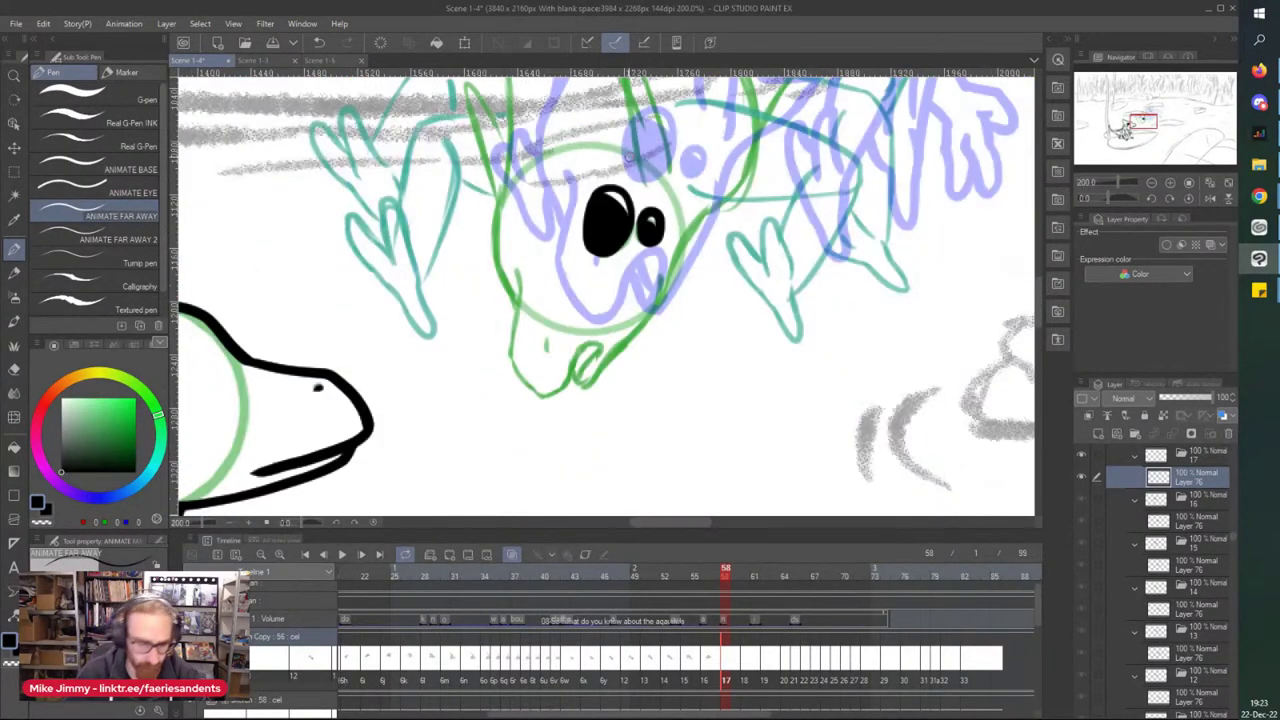
- Ink the snout outline with its nostril and open mouth, and the jaw line rising toward the cheek
scroll(509, 267, "up", 2)
left_click_drag(514, 266, 505, 440)
scroll(505, 440, "down", 3)
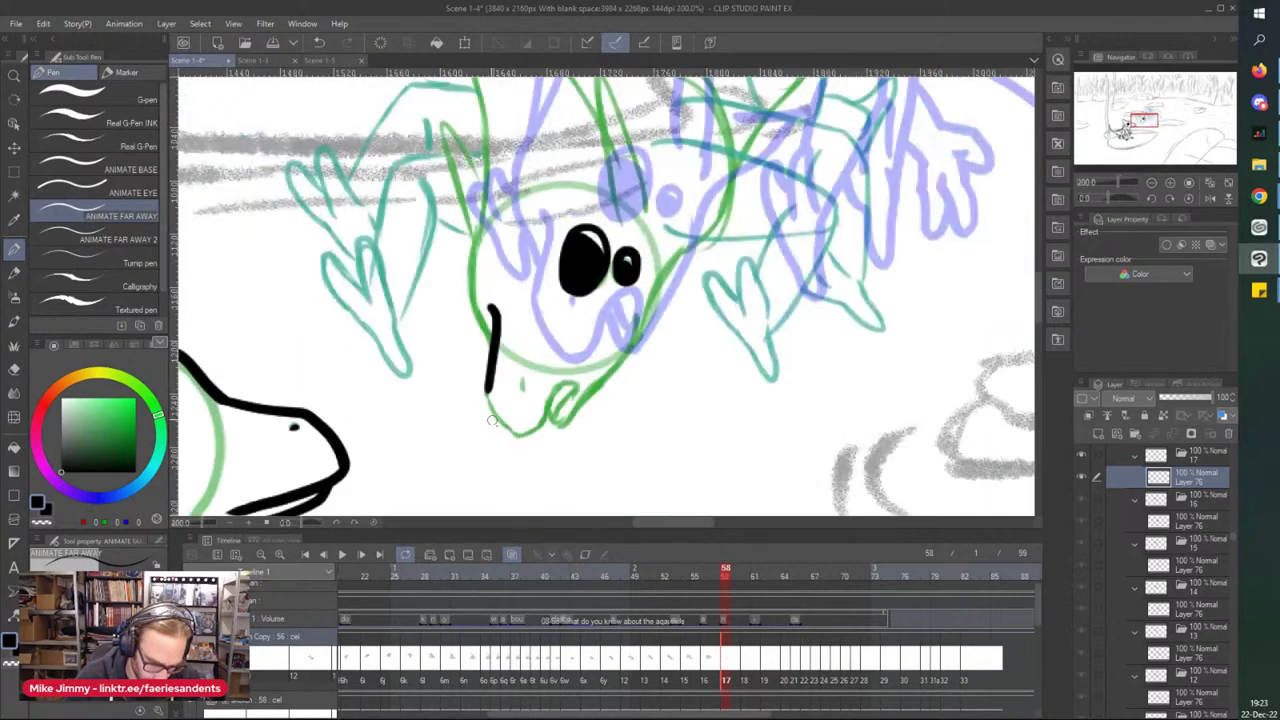
scroll(490, 400, "up", 3)
mouse_move(482, 384)
left_mouse_down()
mouse_move(519, 449)
mouse_move(551, 472)
mouse_move(540, 470)
mouse_move(578, 466)
mouse_move(613, 393)
mouse_move(656, 363)
mouse_move(647, 355)
mouse_move(663, 364)
mouse_move(606, 442)
left_mouse_up()
left_click_drag(556, 358, 556, 384)
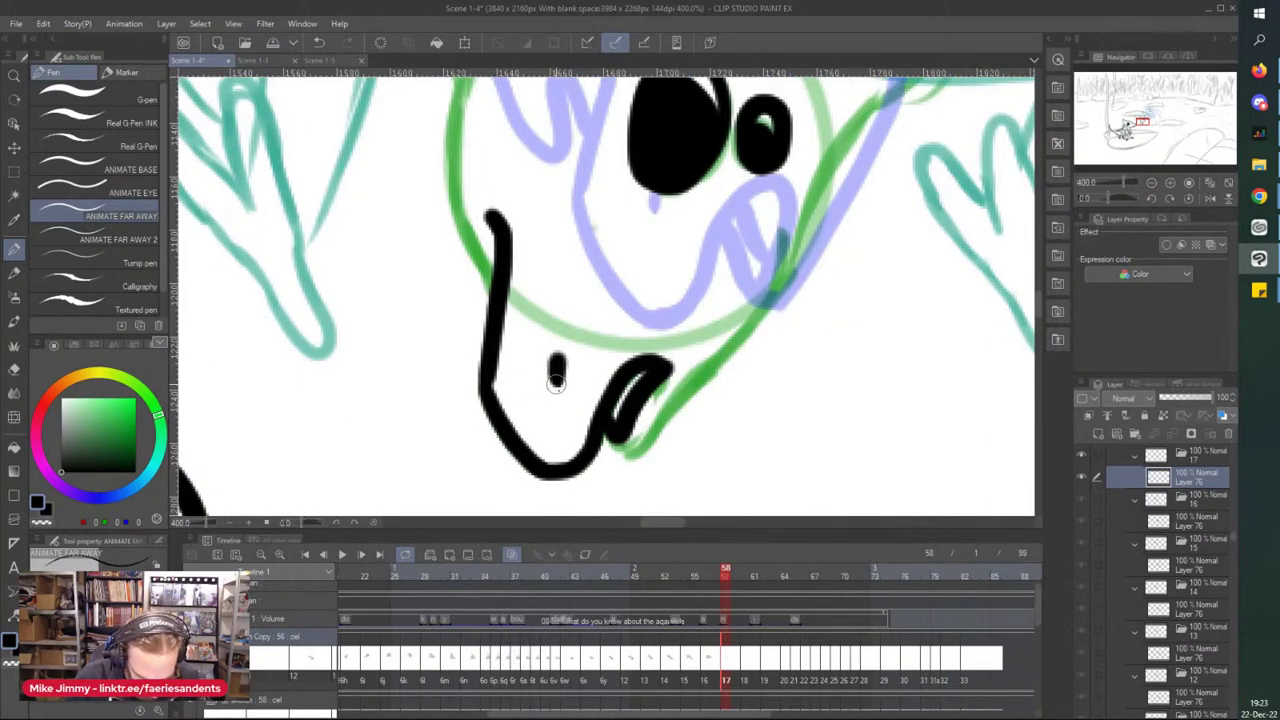
mouse_move(612, 437)
left_mouse_down()
mouse_move(655, 445)
mouse_move(793, 255)
mouse_move(805, 200)
left_mouse_up()
scroll(805, 200, "down", 5)
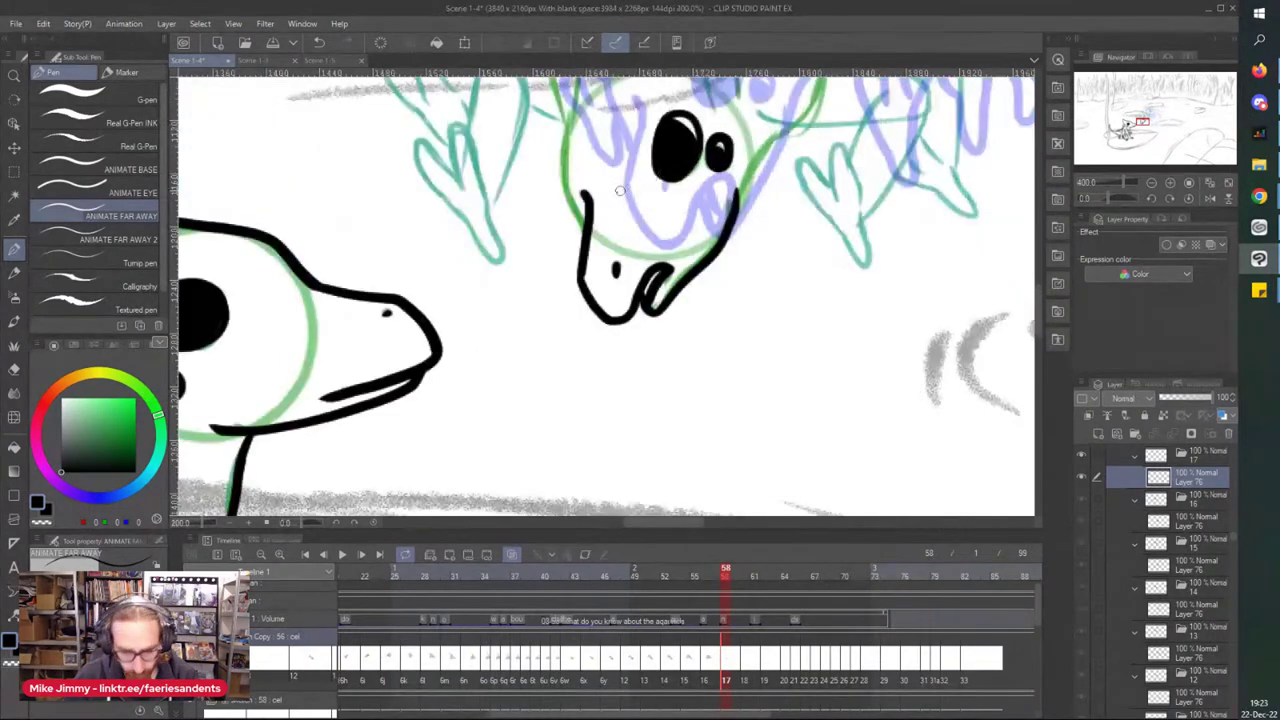
- Ink the outer side of the face above the snout and the short mark behind the small eye
scroll(564, 200, "up", 5)
left_click_drag(573, 272, 601, 409)
scroll(536, 265, "down", 2)
left_click_drag(730, 234, 734, 365)
scroll(730, 302, "up", 2)
scroll(703, 328, "down", 5)
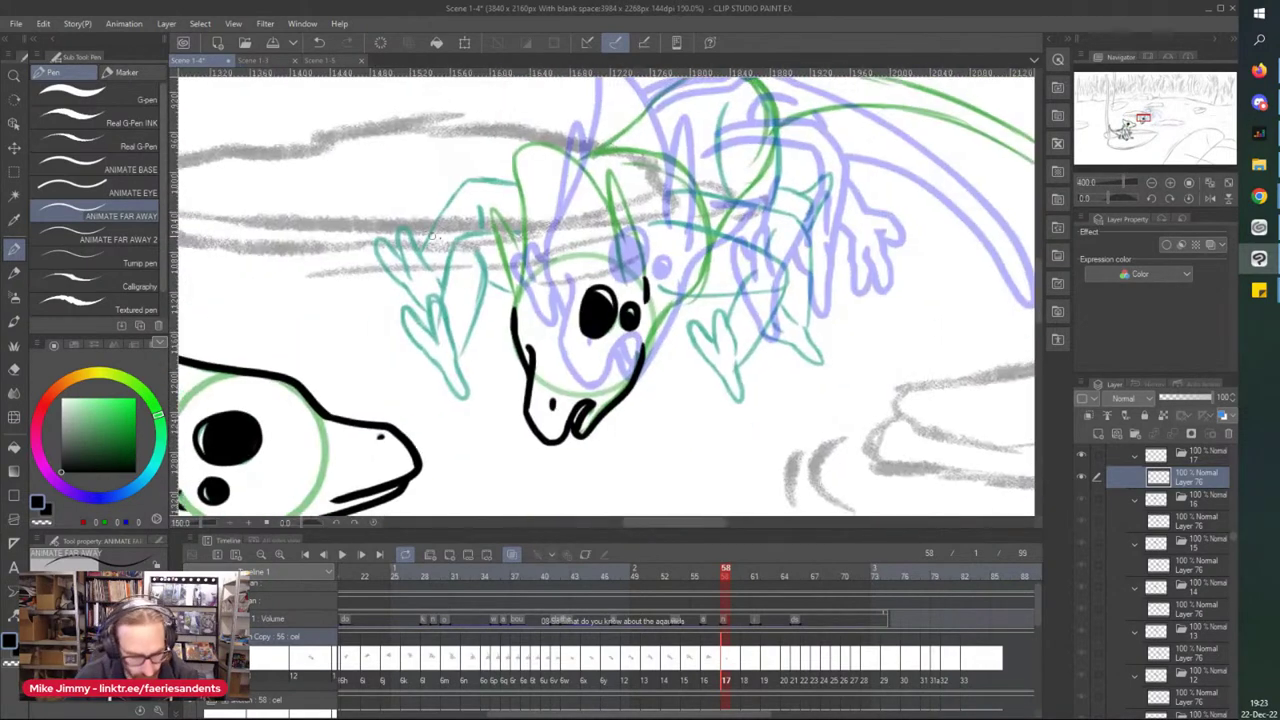
scroll(521, 322, "up", 5)
scroll(521, 322, "down", 2)
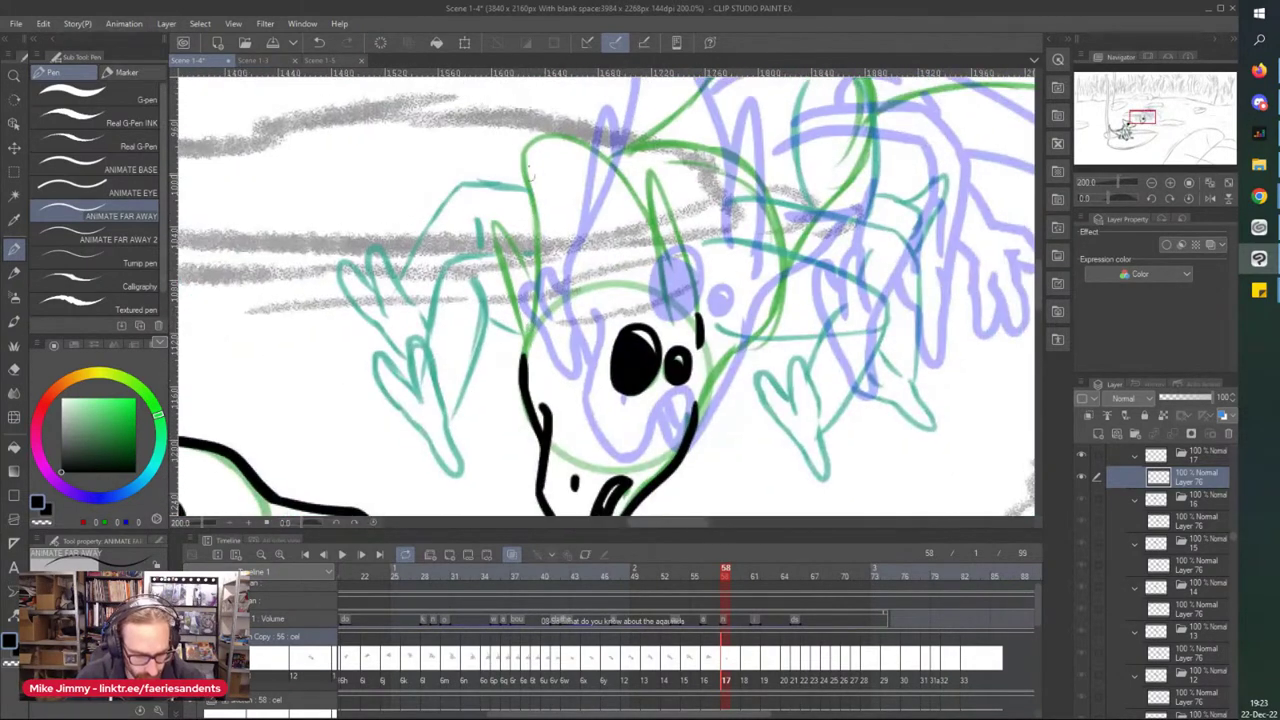
- Ink the tall ear's front edge and the narrow ear in front of it, cleaning up where their lines meet
left_click_drag(527, 148, 522, 360)
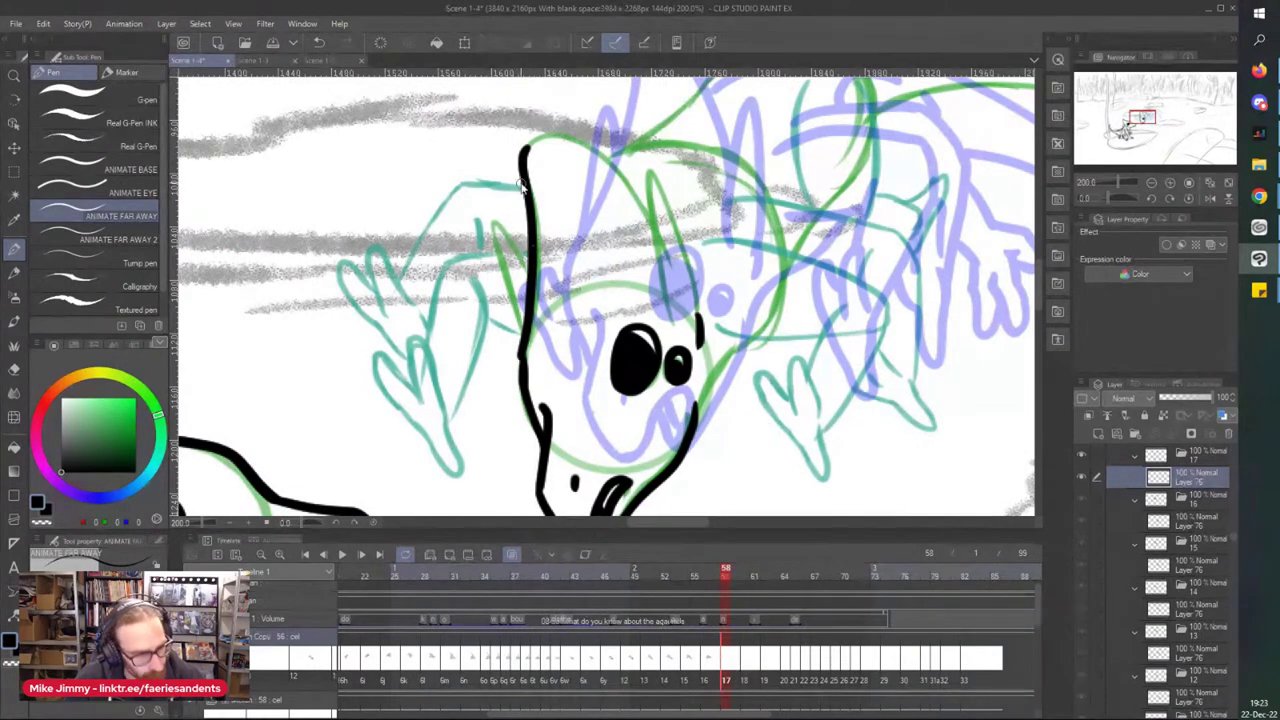
key("ctrl+z")
mouse_move(533, 197)
left_mouse_down()
mouse_move(531, 328)
mouse_move(510, 234)
mouse_move(530, 355)
mouse_move(514, 343)
left_mouse_up()
scroll(565, 355, "up", 2)
key("e")
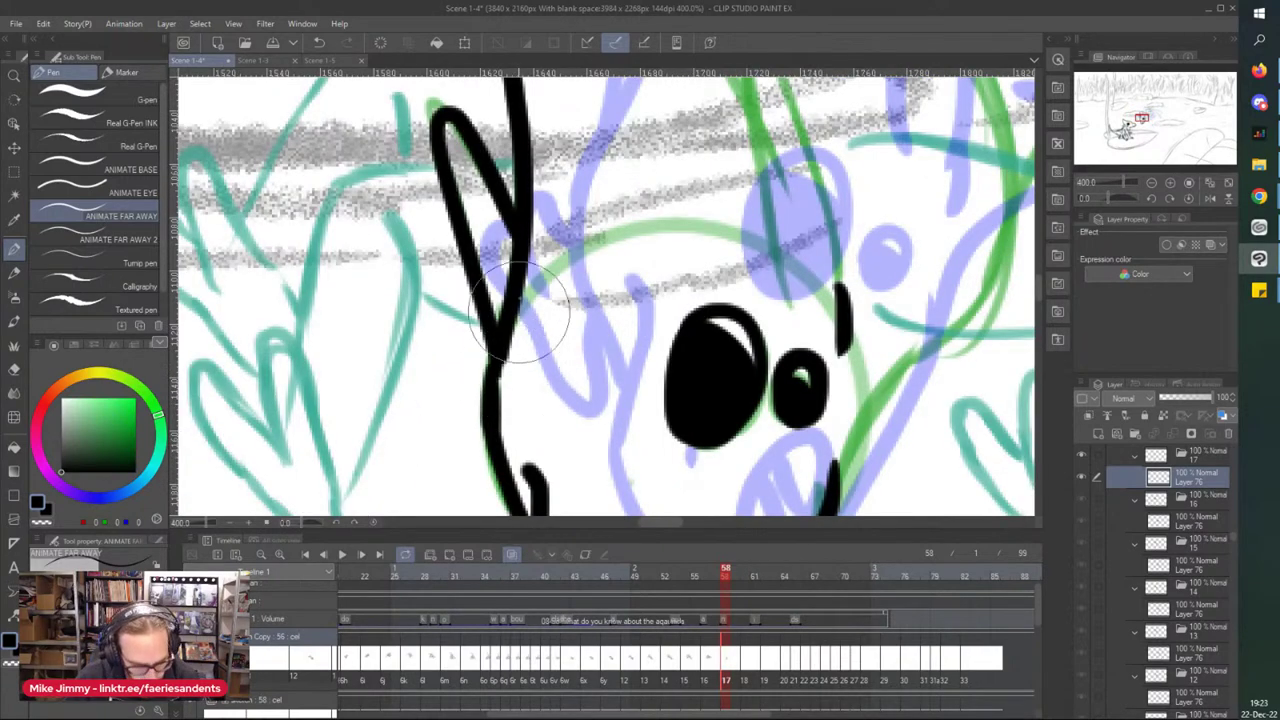
scroll(530, 233, "down", 3)
key("p")
scroll(519, 118, "up", 2)
- Ink the tall ear's back edge, the narrow ear behind it, and the throat line running back from the jaw
left_click_drag(565, 172, 650, 270)
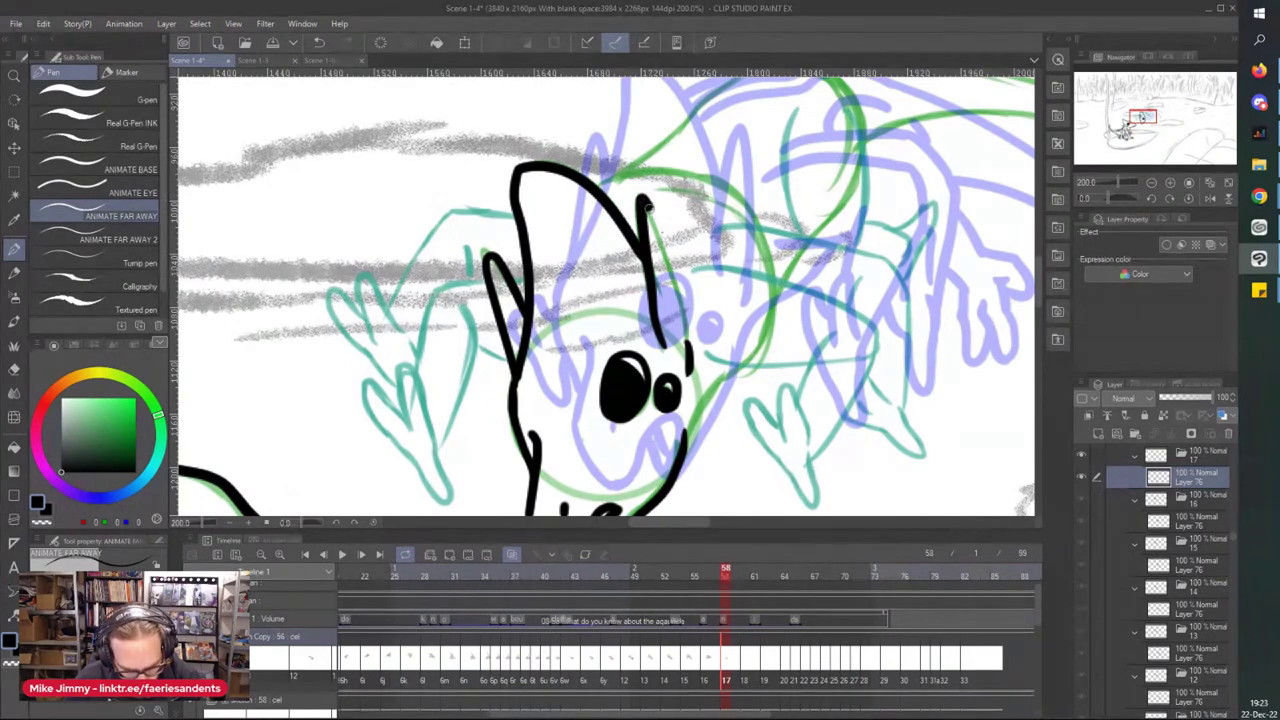
left_click_drag(636, 198, 688, 348)
scroll(671, 297, "down", 2)
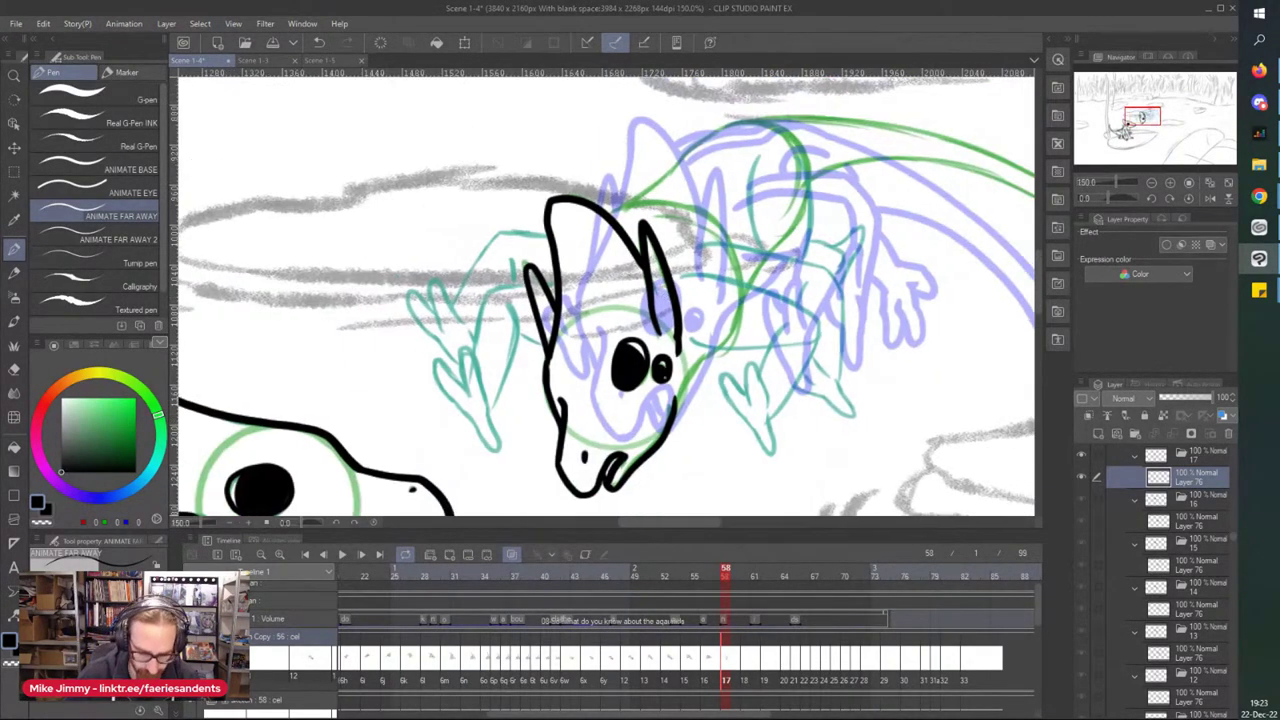
scroll(701, 360, "up", 2)
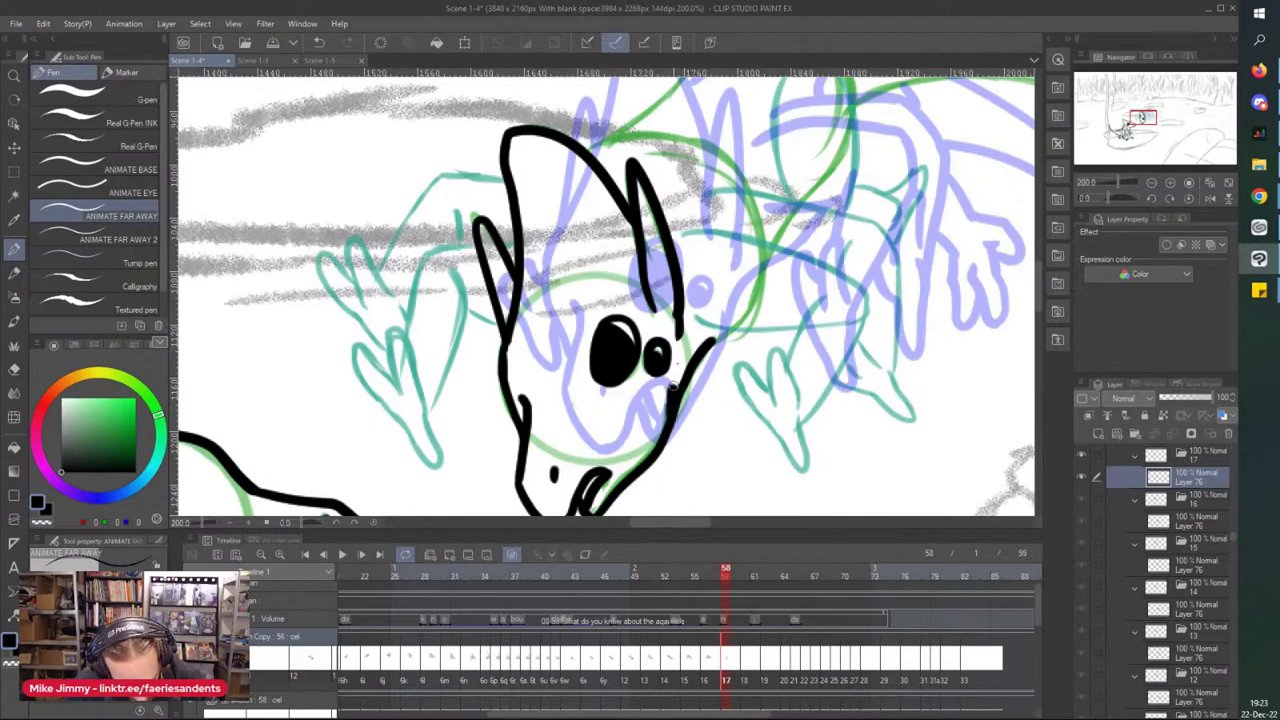
- Ink the near hand with its long pointed fingers behind the throat, redoing the first finger stroke
scroll(762, 340, "up", 2)
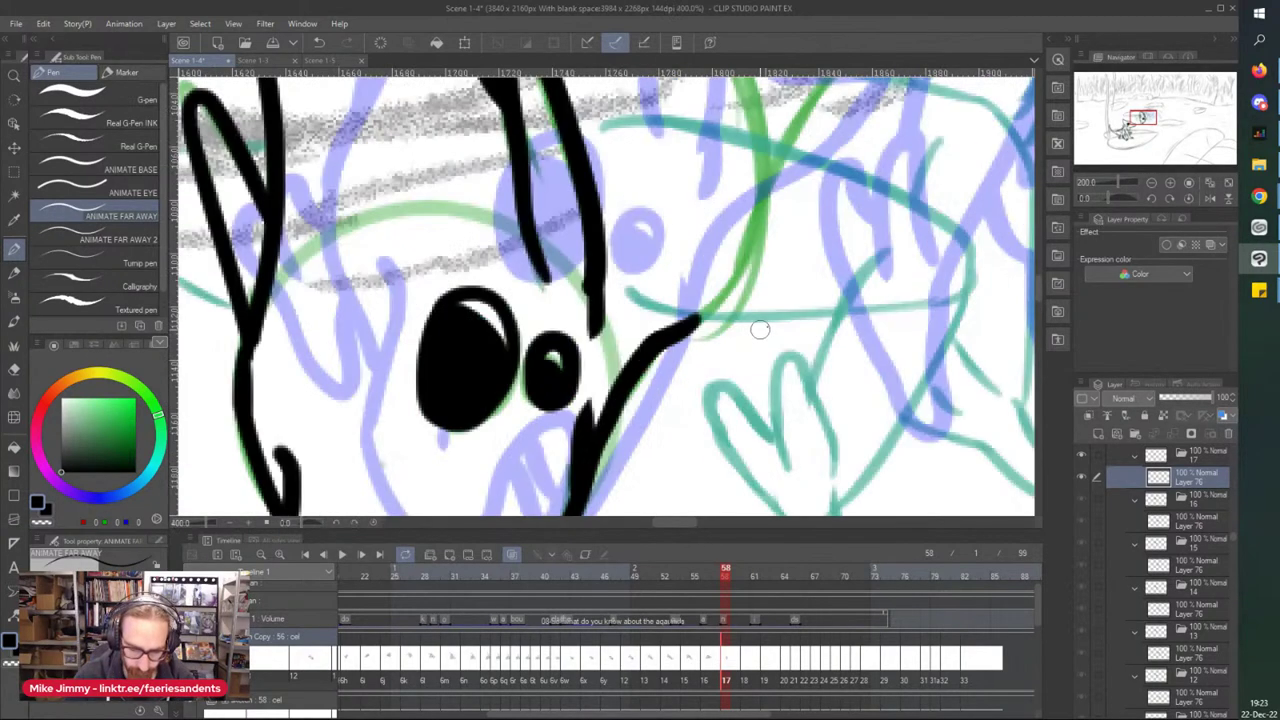
scroll(815, 336, "down", 2)
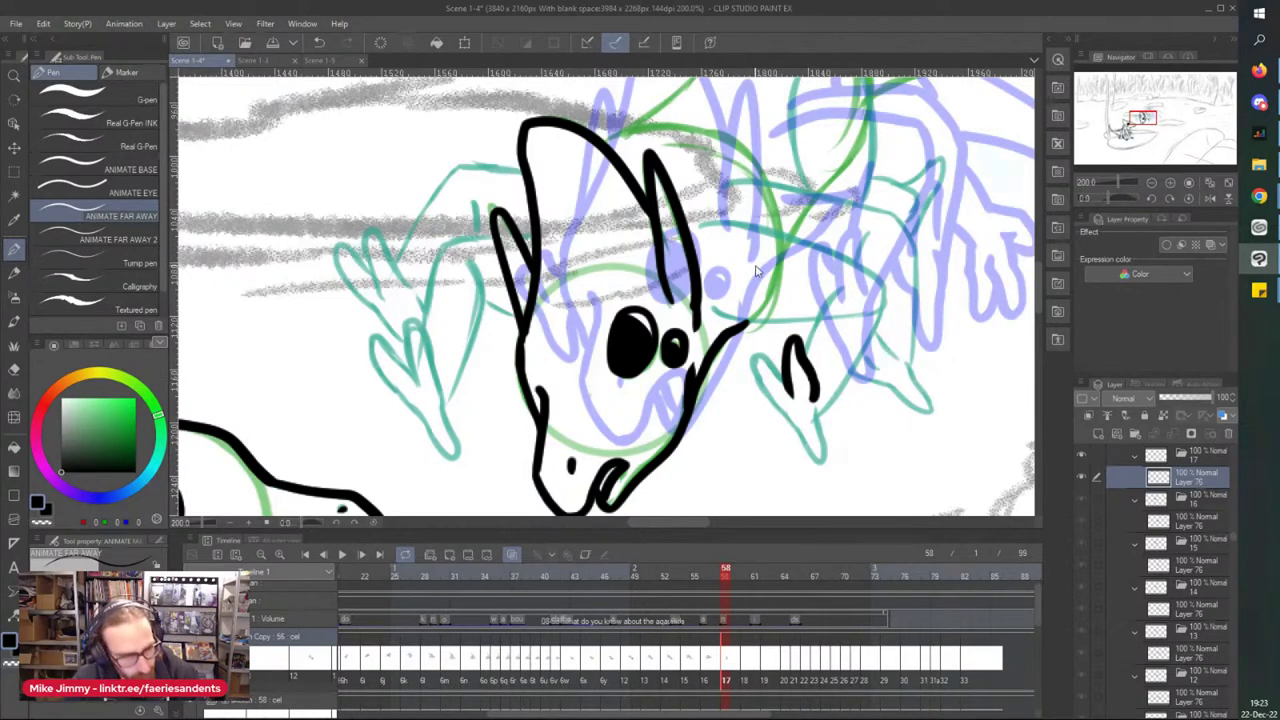
key("ctrl+z")
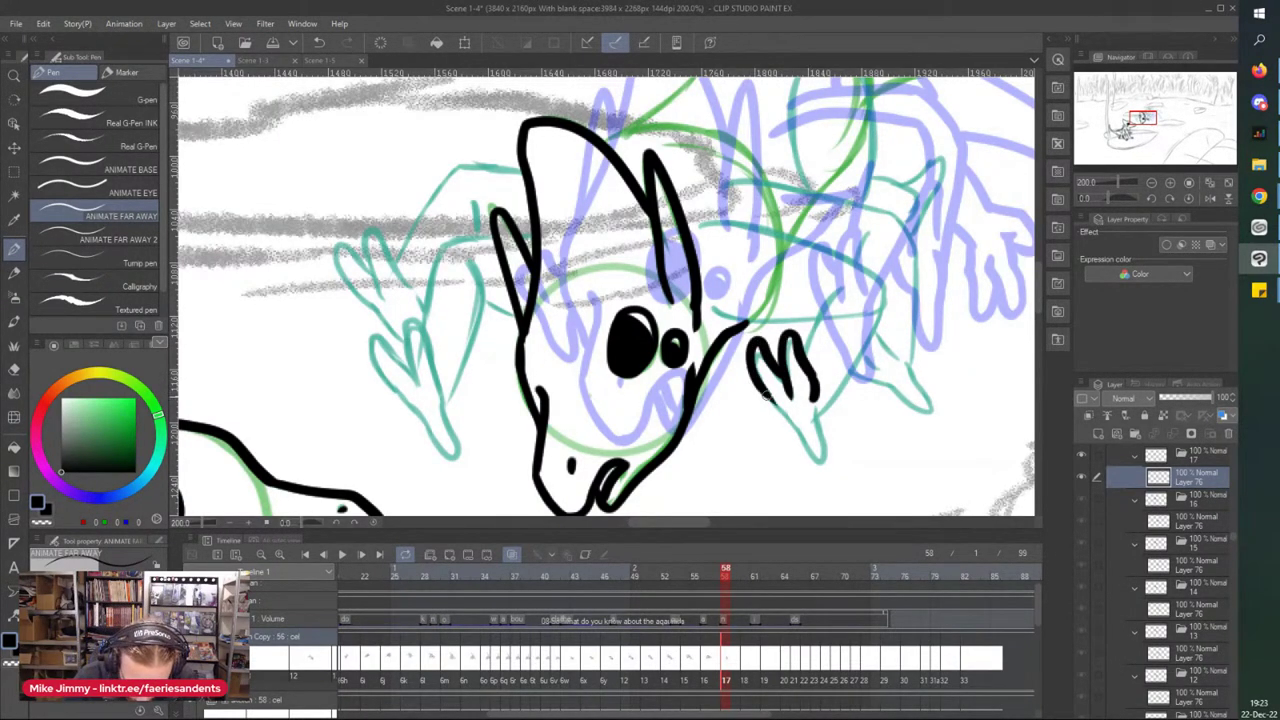
left_click_drag(763, 392, 790, 424)
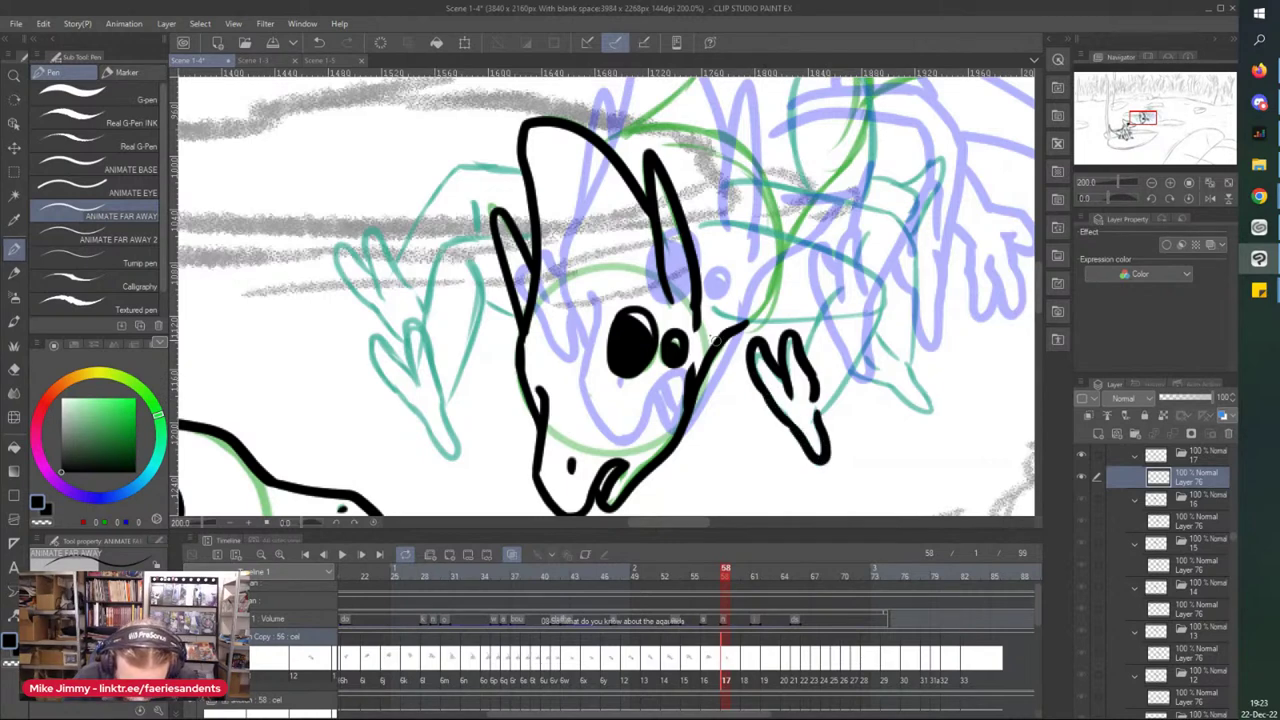
- Ink the near arm's underside, the upper arm's top edge, and the bent forearm down to the hand
left_click_drag(812, 318, 718, 302)
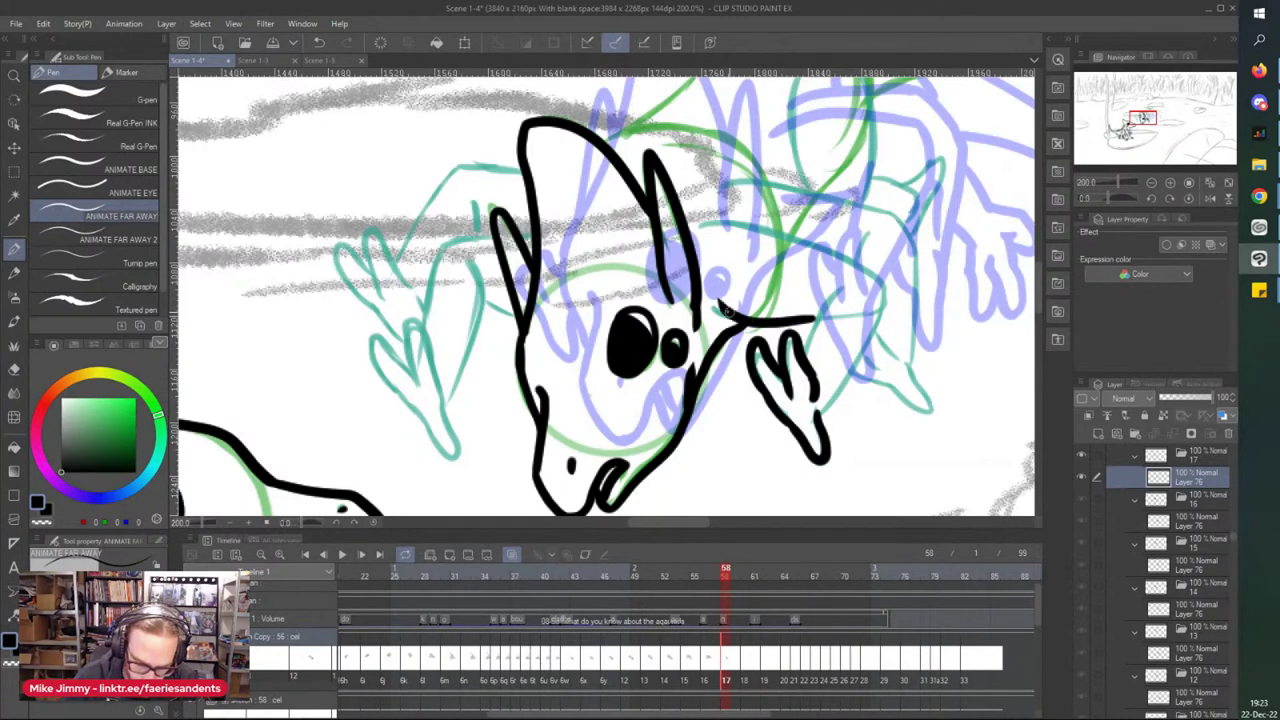
left_click_drag(718, 230, 858, 266)
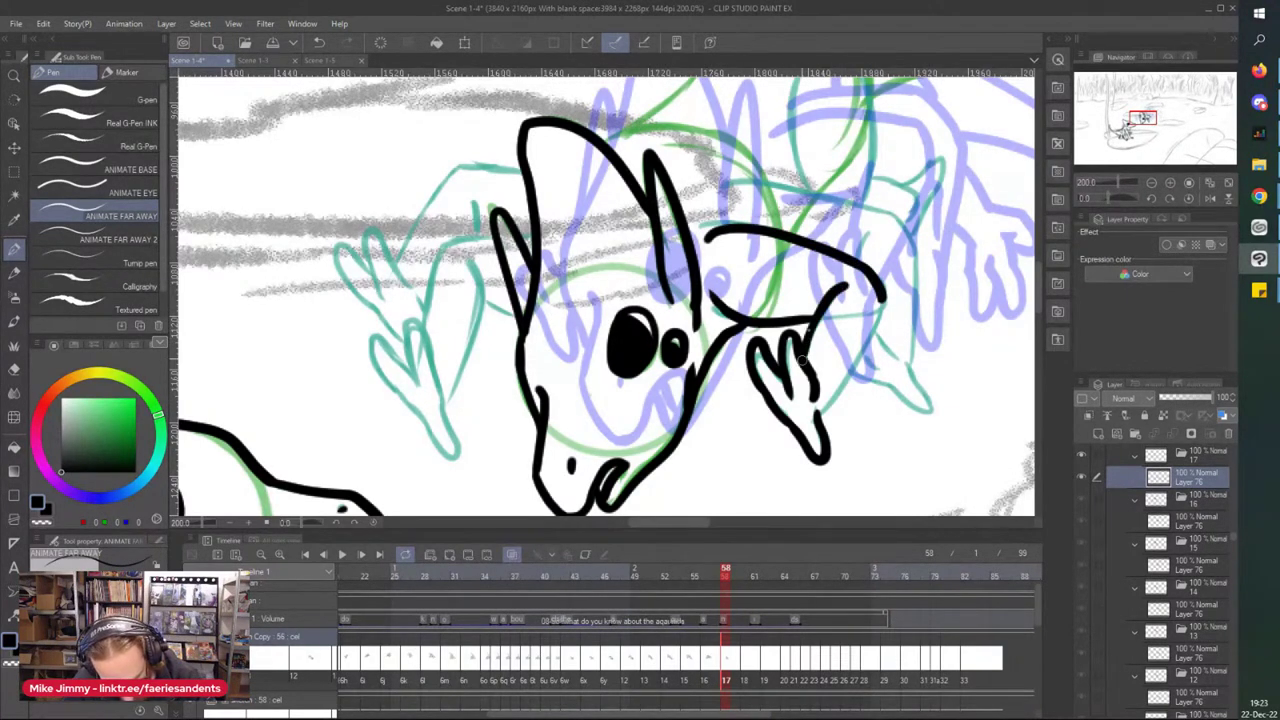
left_click_drag(882, 297, 842, 379)
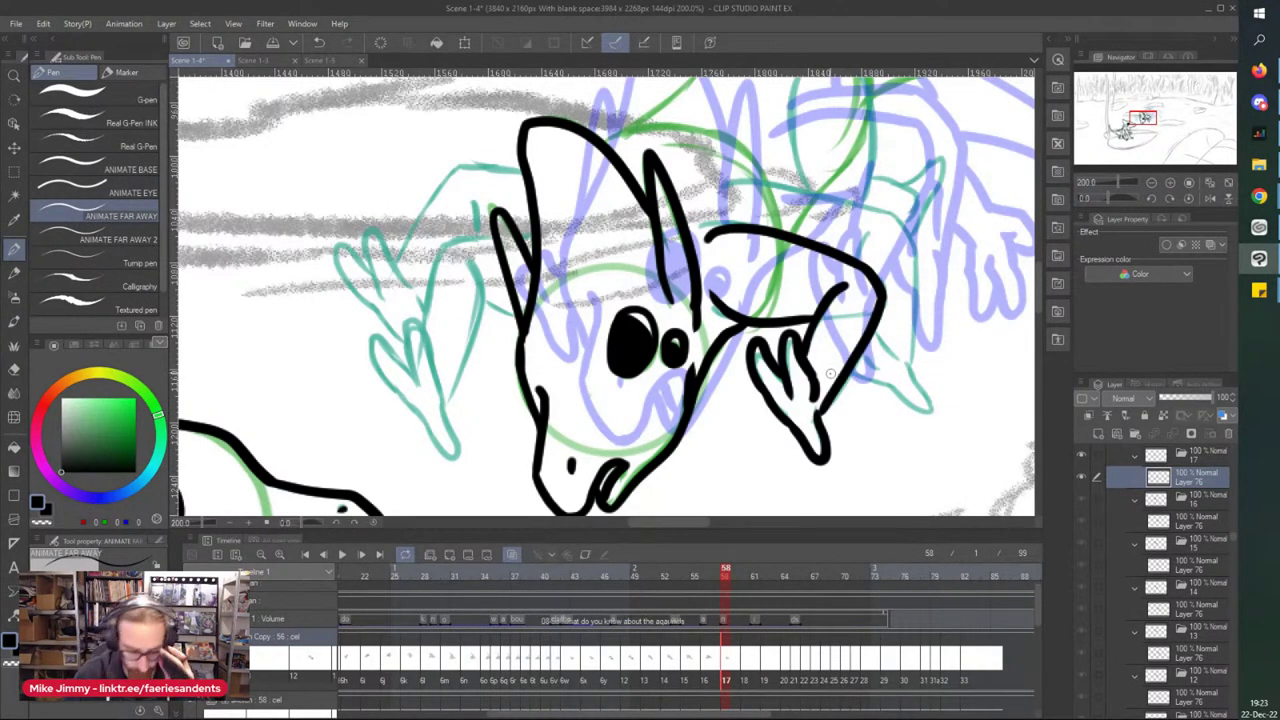
- Ink the second hand's fingers and palm sticking out behind the near forearm
scroll(830, 373, "down", 1)
mouse_move(830, 373)
left_mouse_down()
mouse_move(802, 368)
mouse_move(797, 328)
left_mouse_up()
scroll(862, 350, "up", 3)
left_click_drag(790, 380, 760, 347)
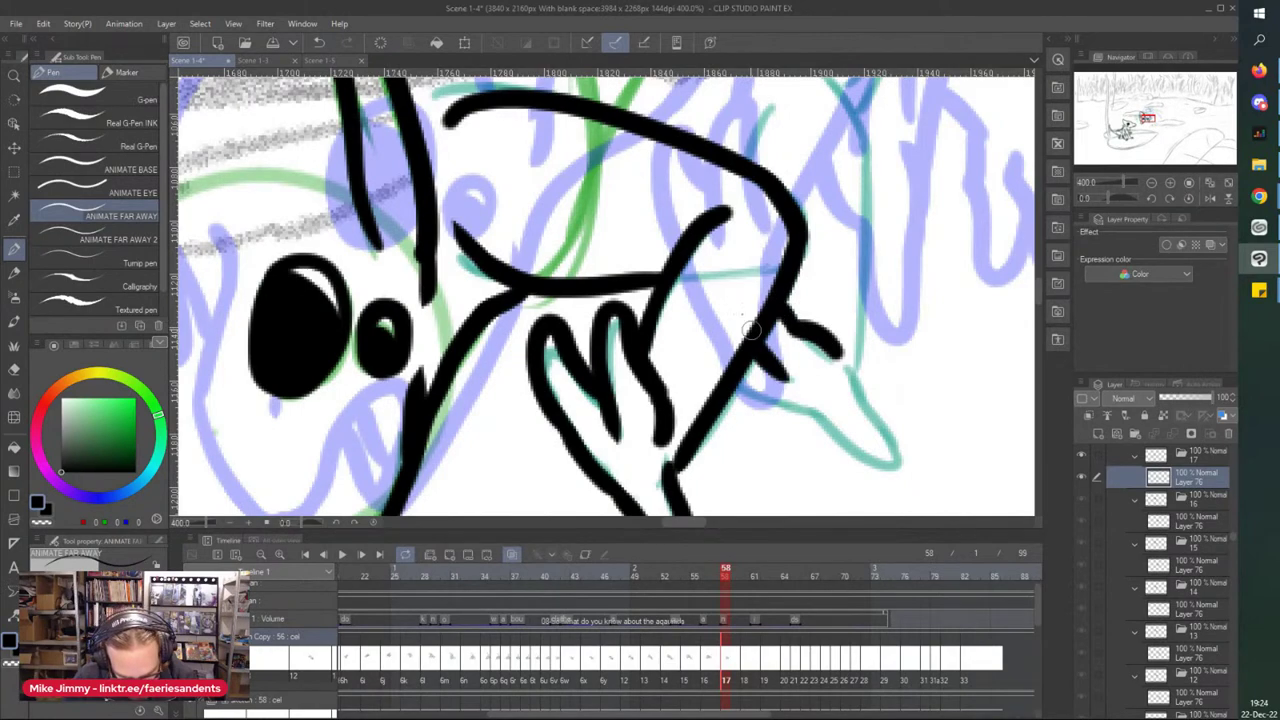
left_click_drag(818, 414, 735, 390)
mouse_move(845, 368)
left_mouse_down()
mouse_move(892, 470)
mouse_move(814, 414)
left_mouse_up()
scroll(670, 314, "down", 2)
scroll(726, 205, "up", 4)
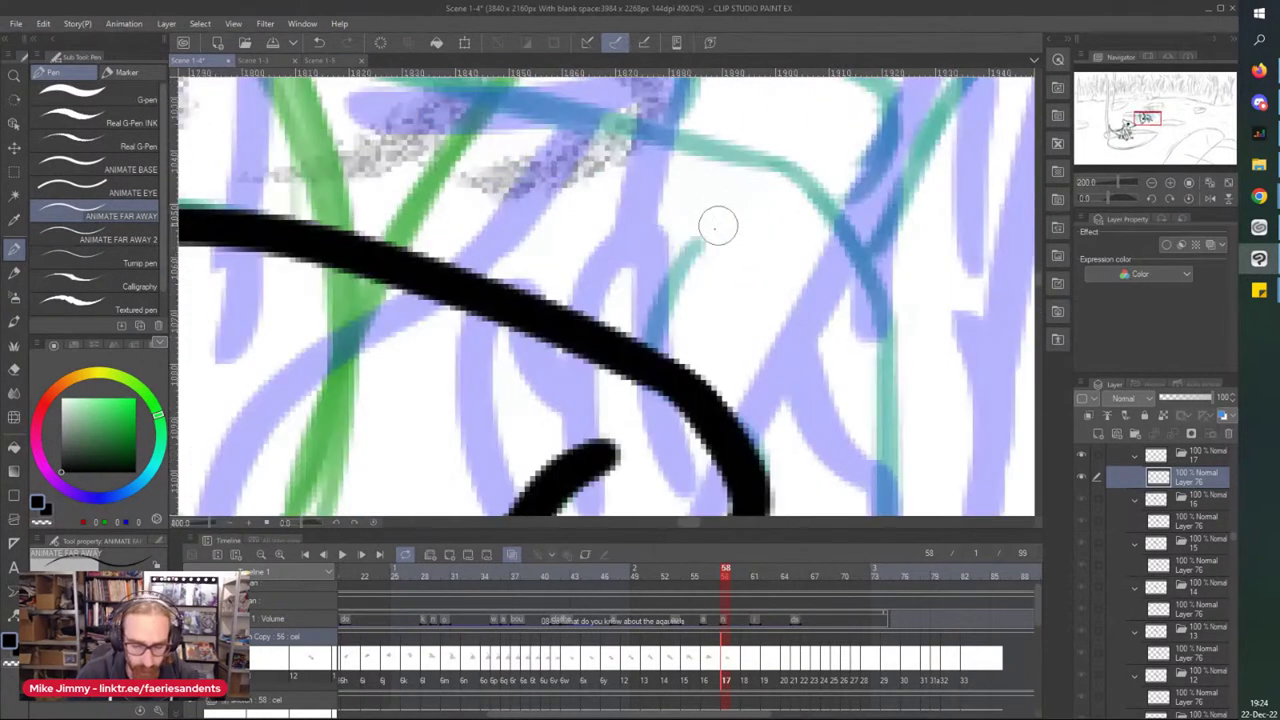
- Ink the second arm behind the near one, from the shoulder over the elbow and down the forearm to its hand
left_click_drag(700, 248, 637, 345)
scroll(637, 211, "down", 5)
left_click_drag(637, 211, 706, 263)
scroll(652, 225, "up", 1)
scroll(524, 213, "up", 2)
mouse_move(487, 238)
left_mouse_down()
mouse_move(550, 205)
mouse_move(605, 200)
mouse_move(848, 270)
mouse_move(882, 354)
left_mouse_up()
scroll(830, 262, "down", 2)
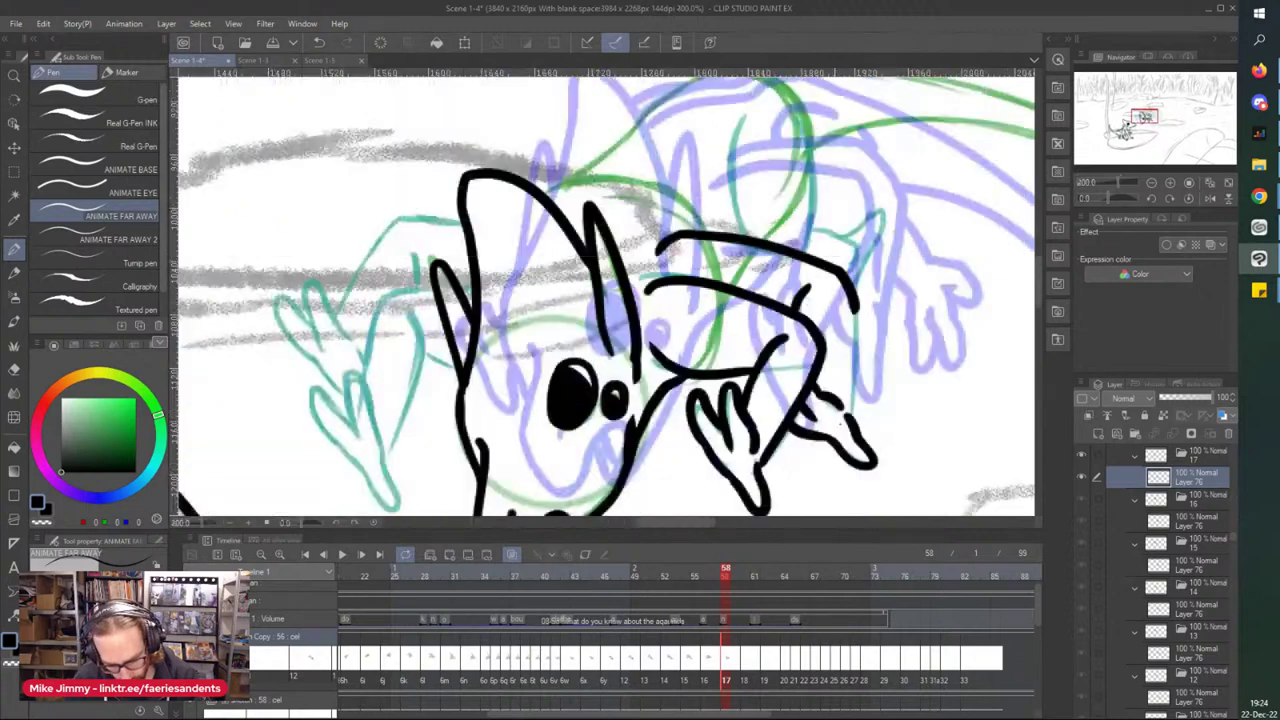
scroll(860, 443, "up", 2)
left_click_drag(851, 174, 843, 380)
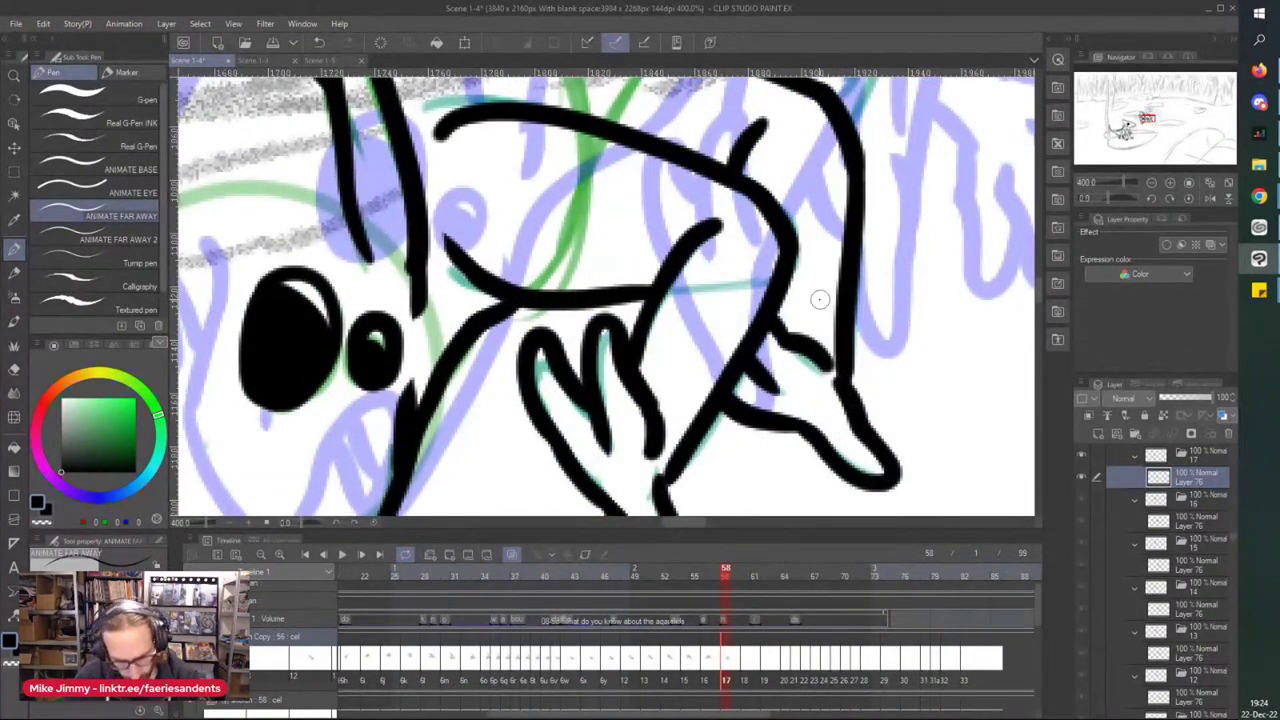
scroll(819, 298, "down", 4)
scroll(590, 213, "up", 4)
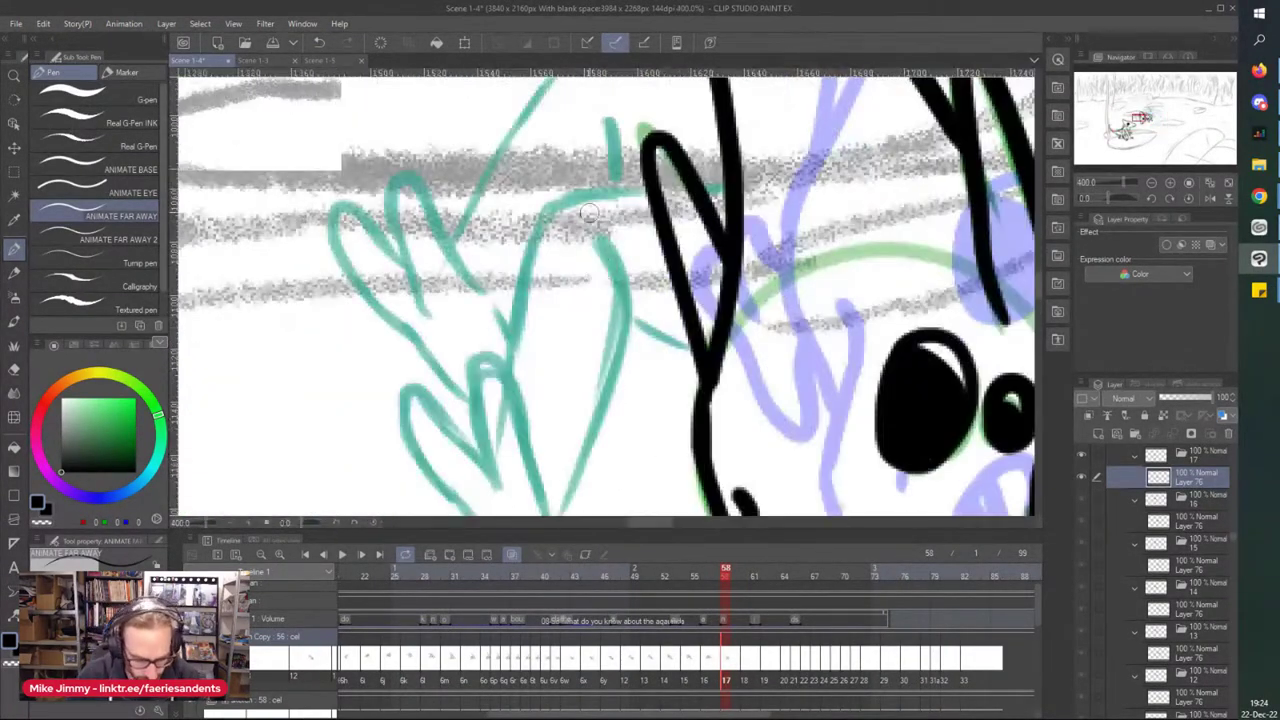
- Ink the rounded fingers and palm of the diving character's front hand hanging beside the snout in frame 58
scroll(589, 213, "down", 2)
scroll(560, 366, "up", 2)
mouse_move(554, 305)
left_mouse_down()
mouse_move(576, 400)
mouse_move(517, 190)
mouse_move(508, 316)
left_mouse_up()
mouse_move(500, 270)
left_mouse_down()
mouse_move(508, 323)
mouse_move(428, 225)
mouse_move(460, 322)
mouse_move(535, 430)
mouse_move(600, 480)
mouse_move(585, 395)
left_mouse_up()
scroll(585, 395, "down", 2)
scroll(604, 194, "up", 2)
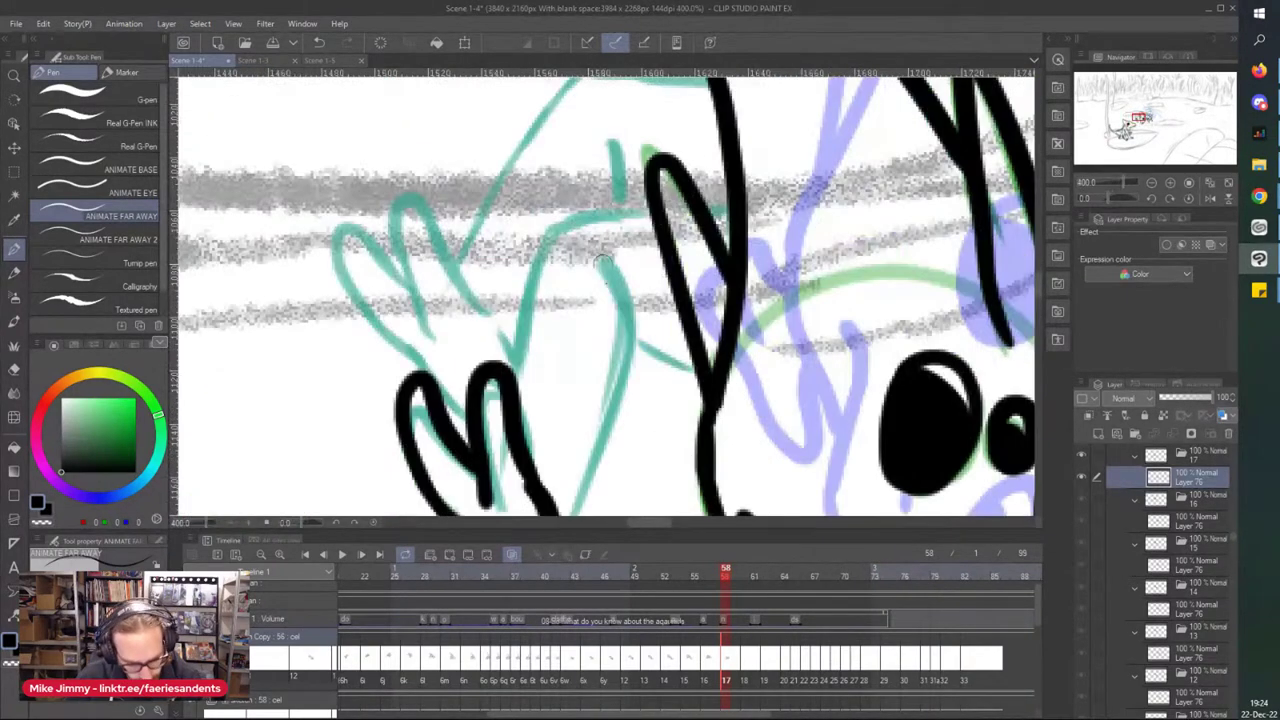
scroll(608, 292, "down", 2)
scroll(608, 312, "up", 2)
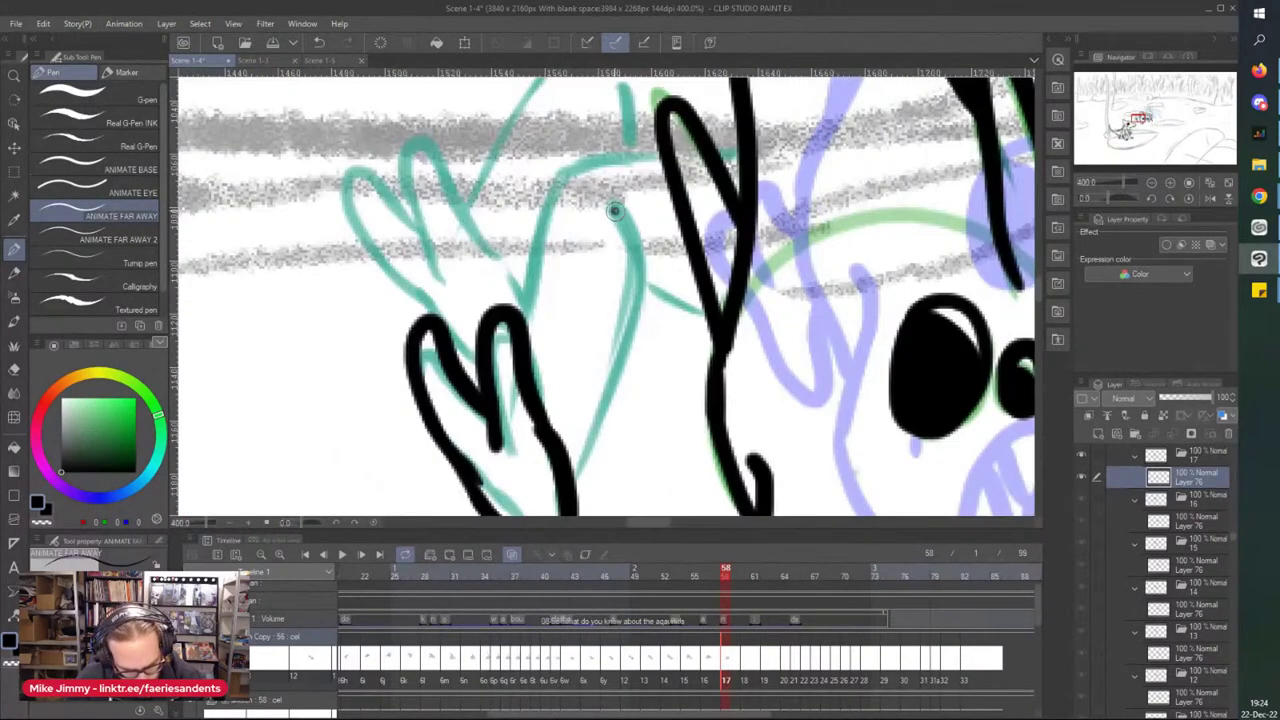
- Ink the front arm's bent forearm, its upper edge over the elbow, and the upper arm's underside to the head
mouse_move(615, 210)
left_mouse_down()
mouse_move(630, 265)
mouse_move(608, 413)
mouse_move(566, 508)
left_mouse_up()
mouse_move(604, 155)
left_mouse_down()
mouse_move(539, 218)
mouse_move(545, 205)
mouse_move(520, 325)
left_mouse_up()
left_click_drag(652, 152, 592, 156)
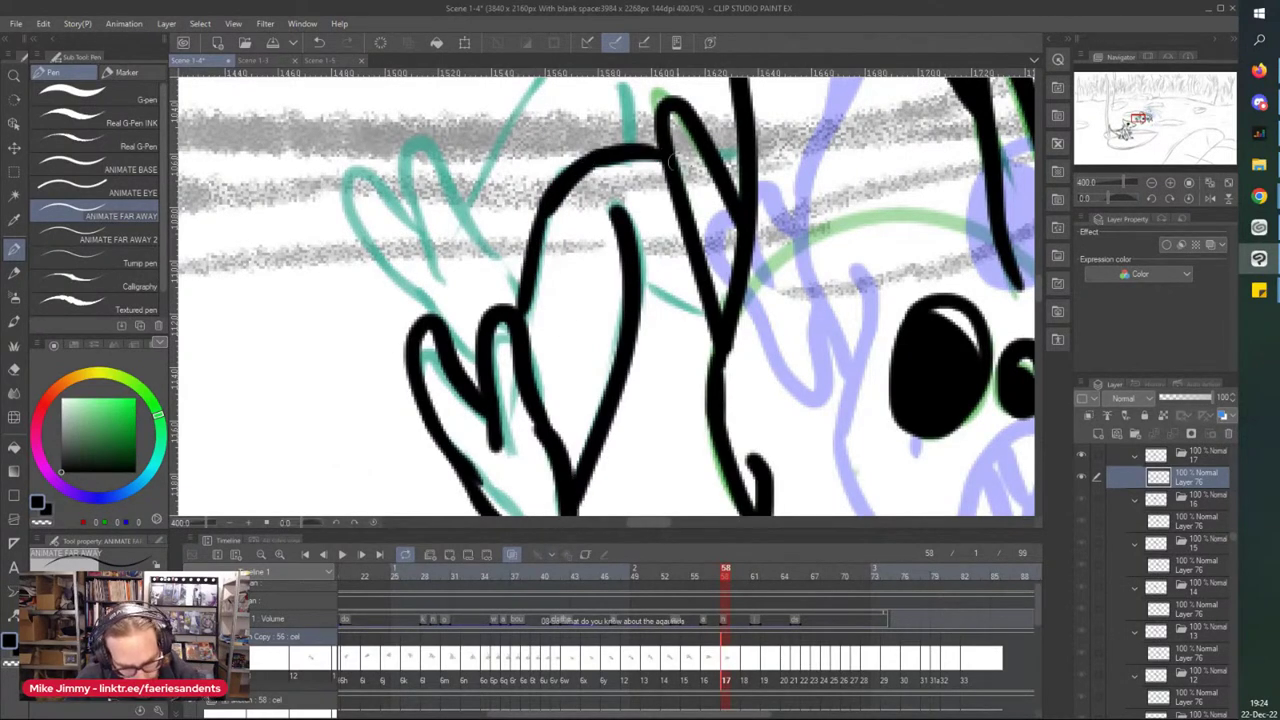
left_click_drag(549, 203, 515, 335)
left_click_drag(703, 318, 630, 268)
scroll(353, 182, "down", 2)
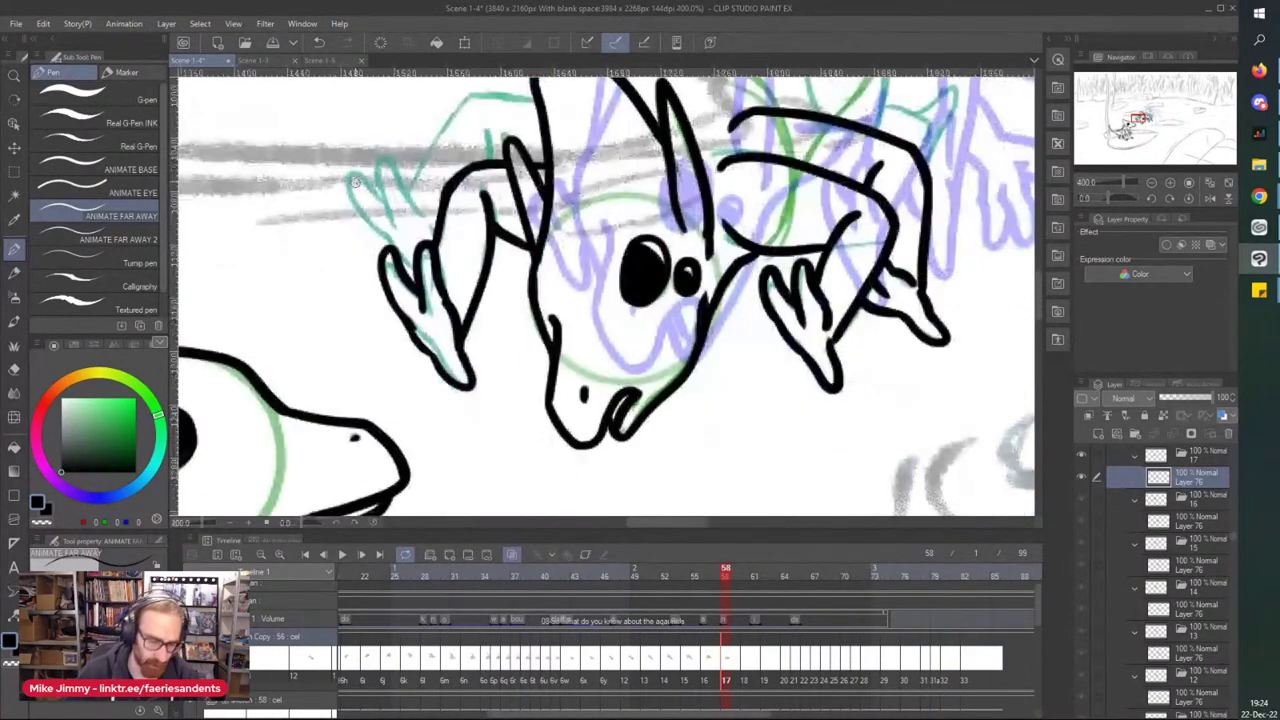
- Ink the hand reaching out behind the front arm and the line of its arm over the elbow to the head
scroll(572, 268, "up", 2)
scroll(490, 228, "down", 5)
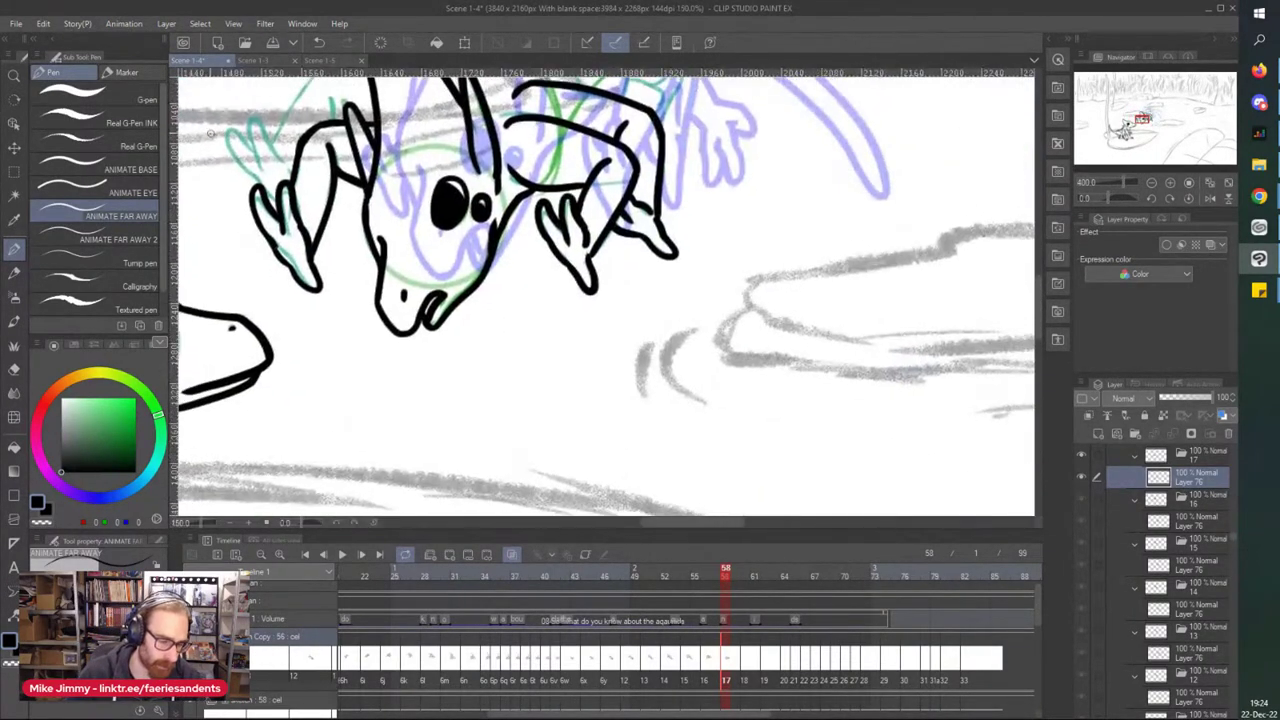
left_click_drag(263, 160, 409, 160)
scroll(420, 88, "up", 5)
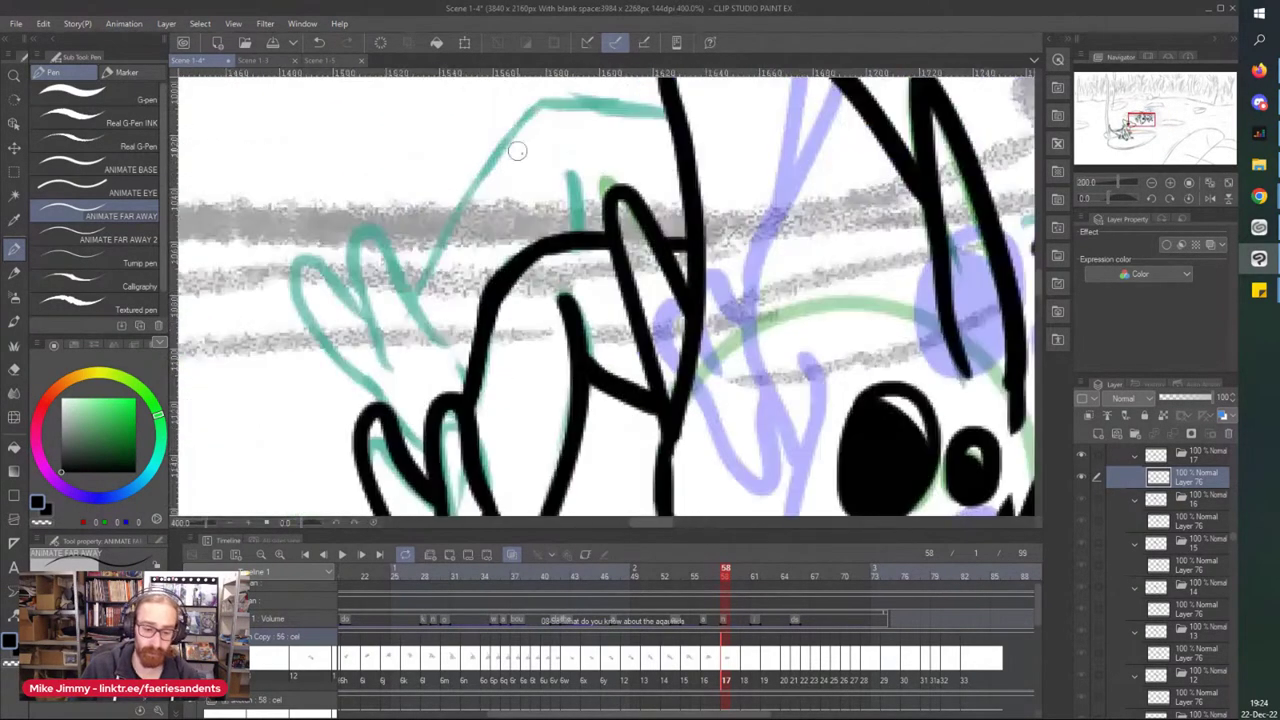
left_click_drag(605, 200, 624, 318)
scroll(593, 249, "down", 2)
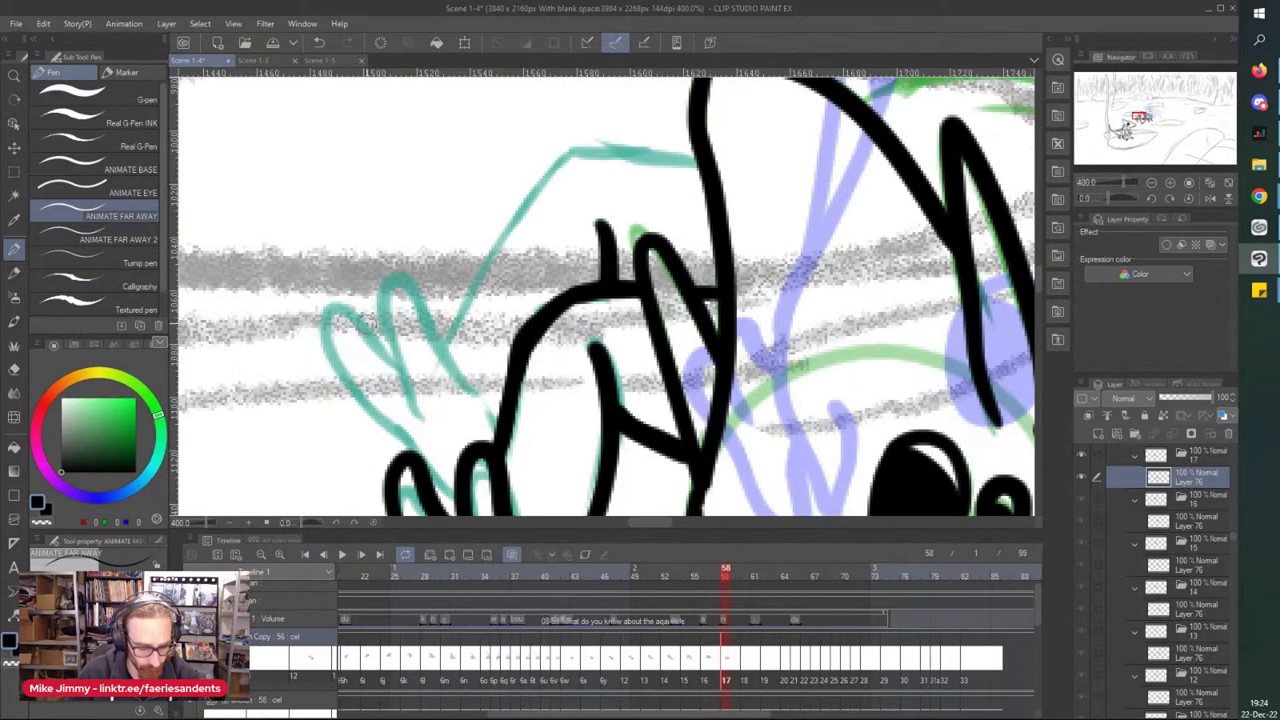
mouse_move(467, 388)
left_mouse_down()
mouse_move(405, 285)
mouse_move(380, 327)
mouse_move(418, 425)
left_mouse_up()
mouse_move(363, 328)
left_mouse_down()
mouse_move(385, 353)
mouse_move(340, 305)
mouse_move(322, 337)
mouse_move(396, 436)
left_mouse_up()
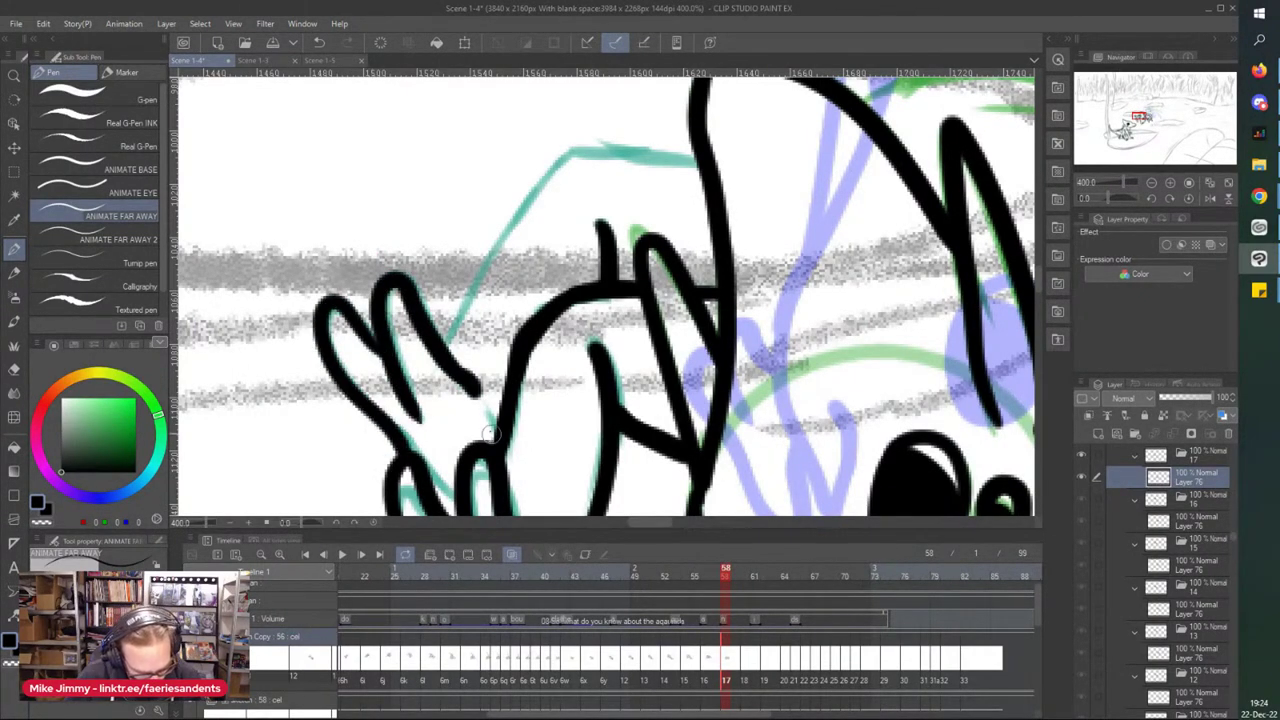
mouse_move(440, 350)
left_mouse_down()
mouse_move(536, 195)
mouse_move(580, 152)
mouse_move(716, 176)
left_mouse_up()
scroll(716, 176, "down", 4)
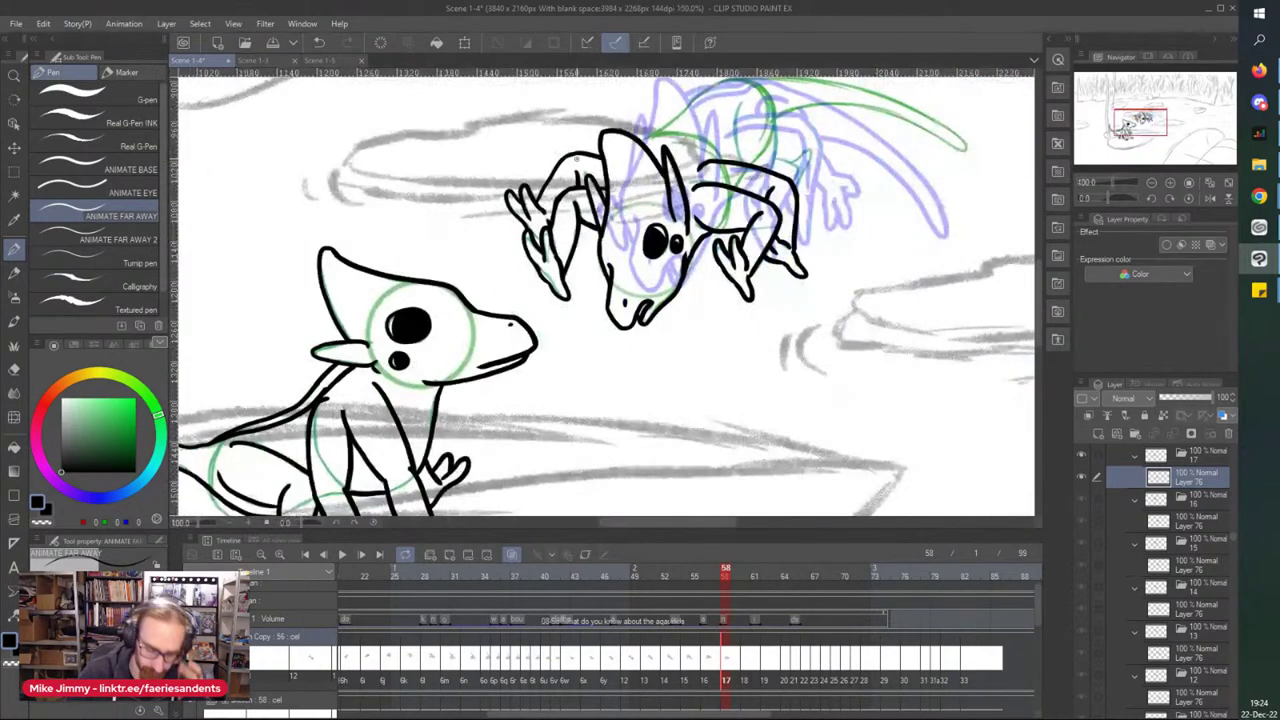
- Ink both curved sides of the hind leg's thigh and the small foot sticking out behind it
scroll(577, 158, "down", 2)
scroll(636, 183, "up", 5)
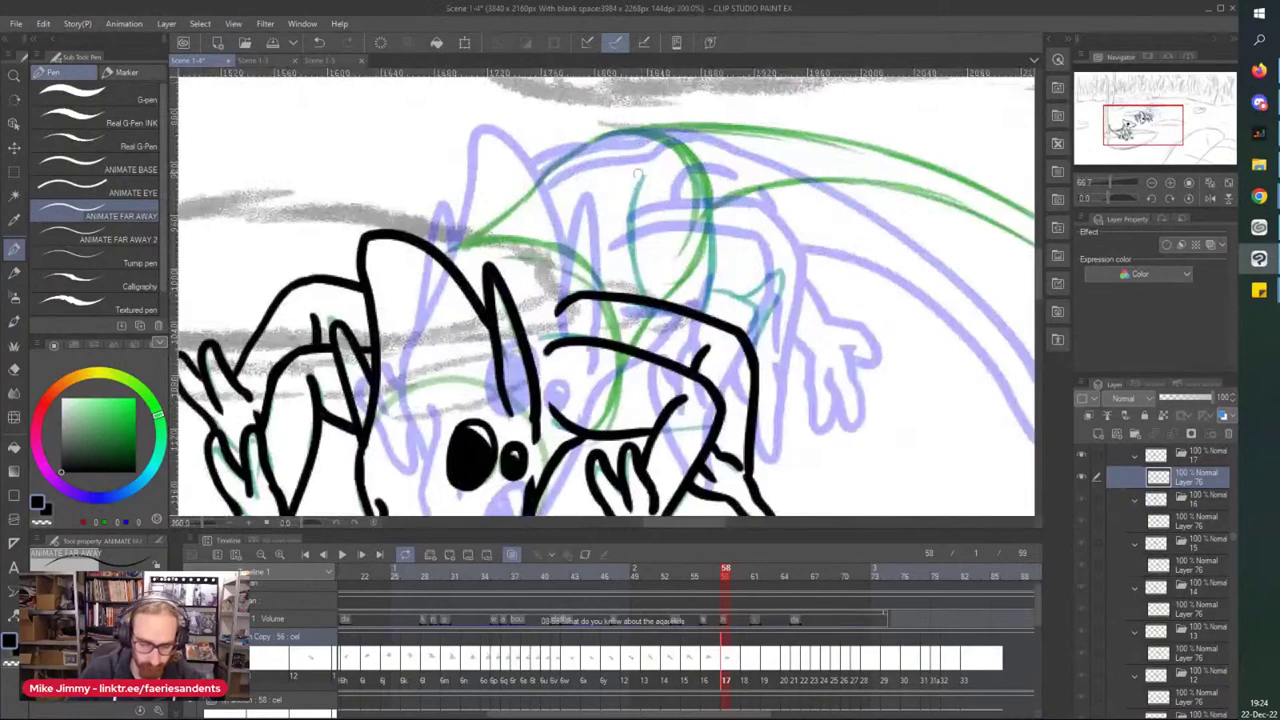
scroll(636, 183, "up", 3)
mouse_move(651, 166)
left_mouse_down()
mouse_move(632, 213)
mouse_move(648, 410)
left_mouse_up()
mouse_move(737, 163)
left_mouse_down()
mouse_move(778, 255)
mouse_move(760, 415)
left_mouse_up()
mouse_move(858, 418)
left_mouse_down()
mouse_move(771, 401)
mouse_move(860, 406)
mouse_move(923, 376)
mouse_move(858, 514)
left_mouse_up()
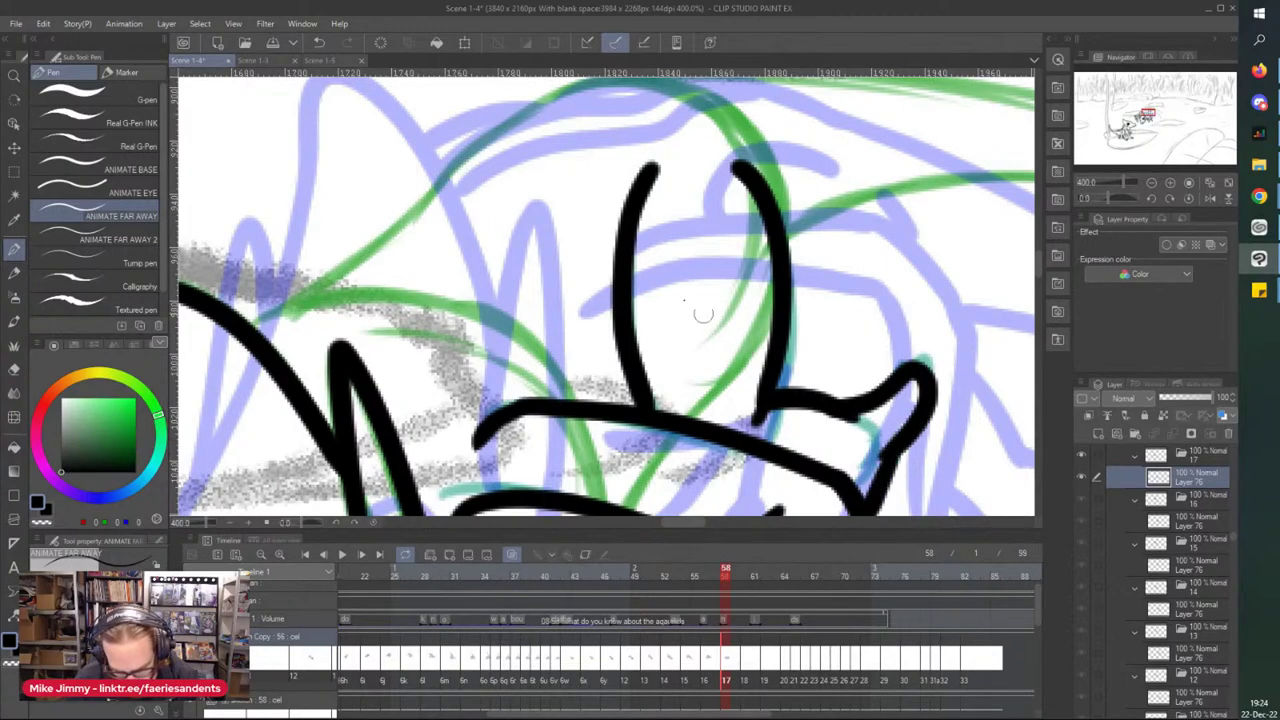
- Ink the back's outline and the parallel ridge lines running from the hip down to the head crest
scroll(491, 223, "down", 3)
scroll(375, 180, "up", 3)
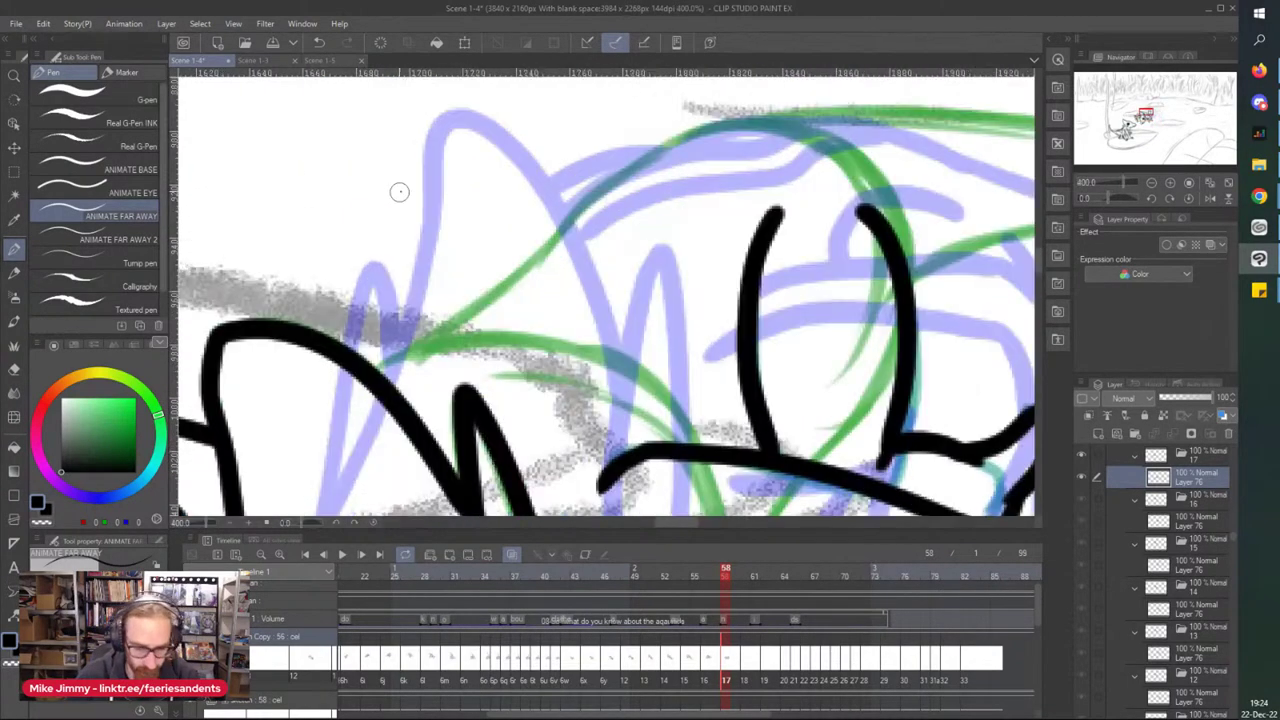
mouse_move(784, 113)
left_mouse_down()
mouse_move(717, 137)
mouse_move(649, 202)
mouse_move(489, 298)
mouse_move(387, 402)
left_mouse_up()
mouse_move(785, 116)
left_mouse_down()
mouse_move(478, 362)
mouse_move(432, 432)
left_mouse_up()
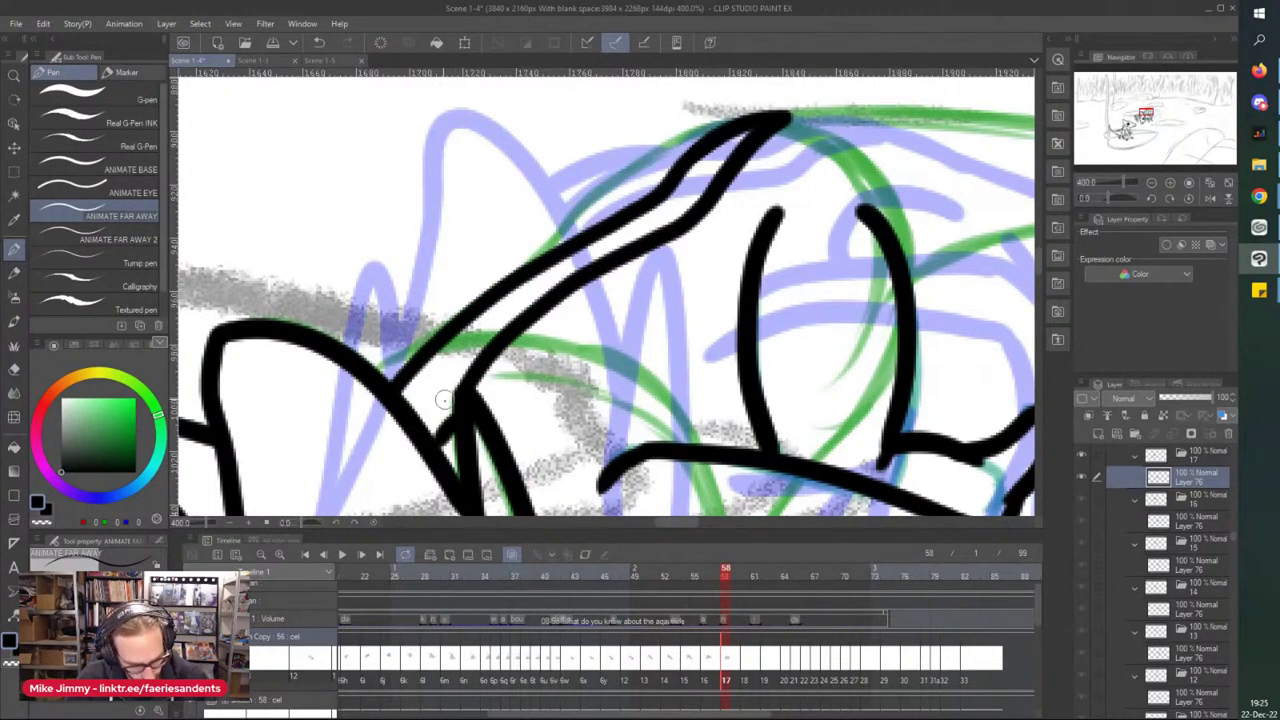
left_click_drag(740, 116, 532, 252)
scroll(517, 198, "down", 3)
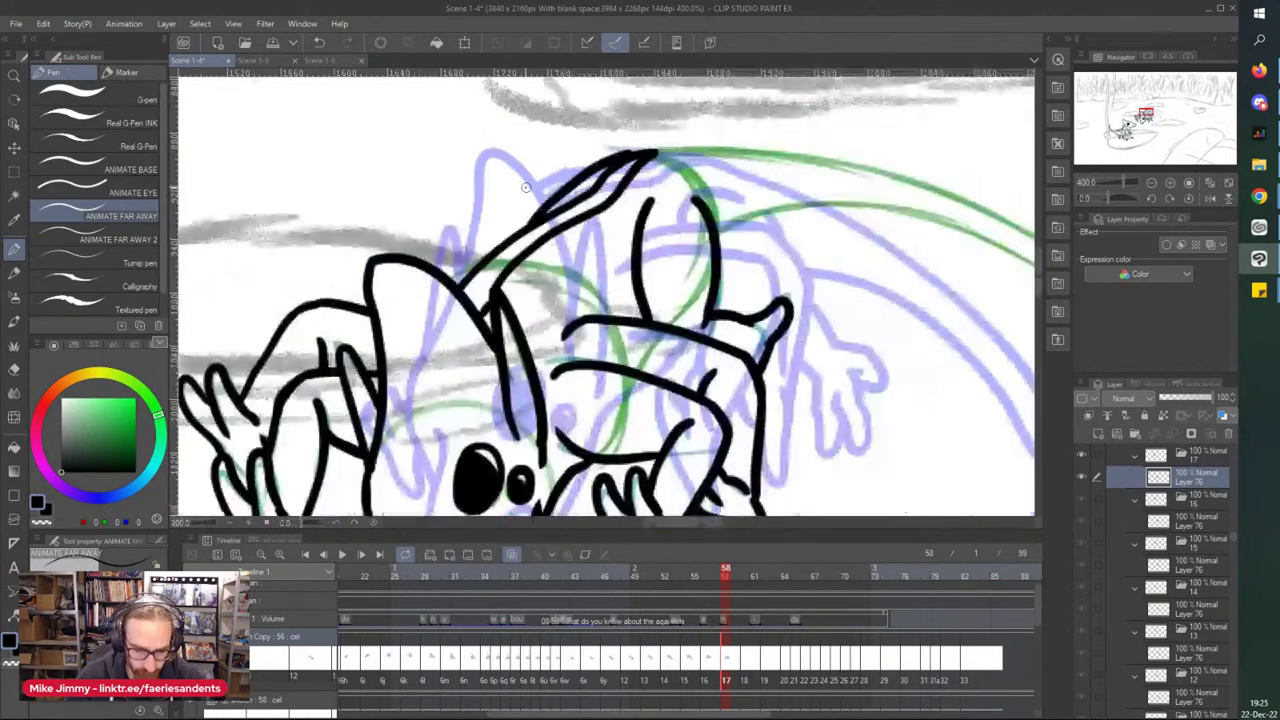
- Ink the long tail's upper and lower edges from the hip to the rounded tip
left_click_drag(764, 242, 652, 232)
left_click_drag(735, 245, 862, 316)
scroll(534, 175, "up", 1)
mouse_move(512, 143)
left_mouse_down()
mouse_move(732, 206)
mouse_move(943, 402)
mouse_move(818, 303)
mouse_move(630, 236)
mouse_move(578, 238)
left_mouse_up()
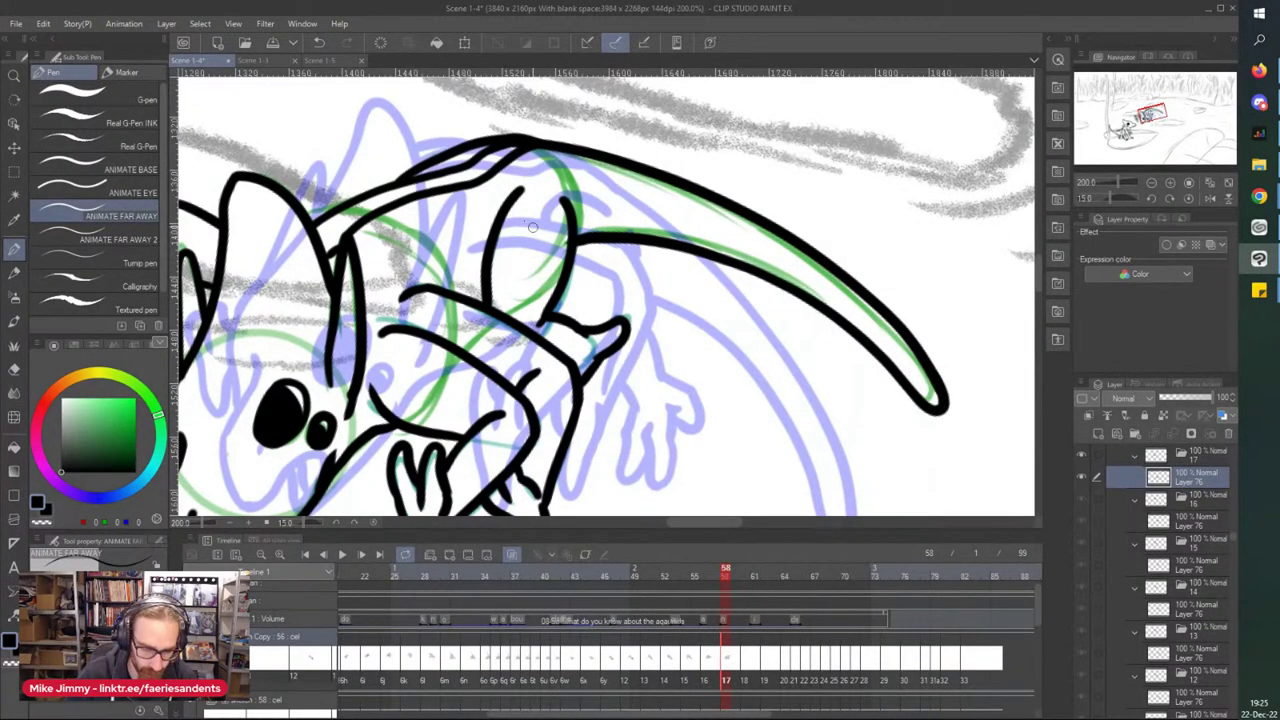
scroll(542, 233, "up", 2)
key("e")
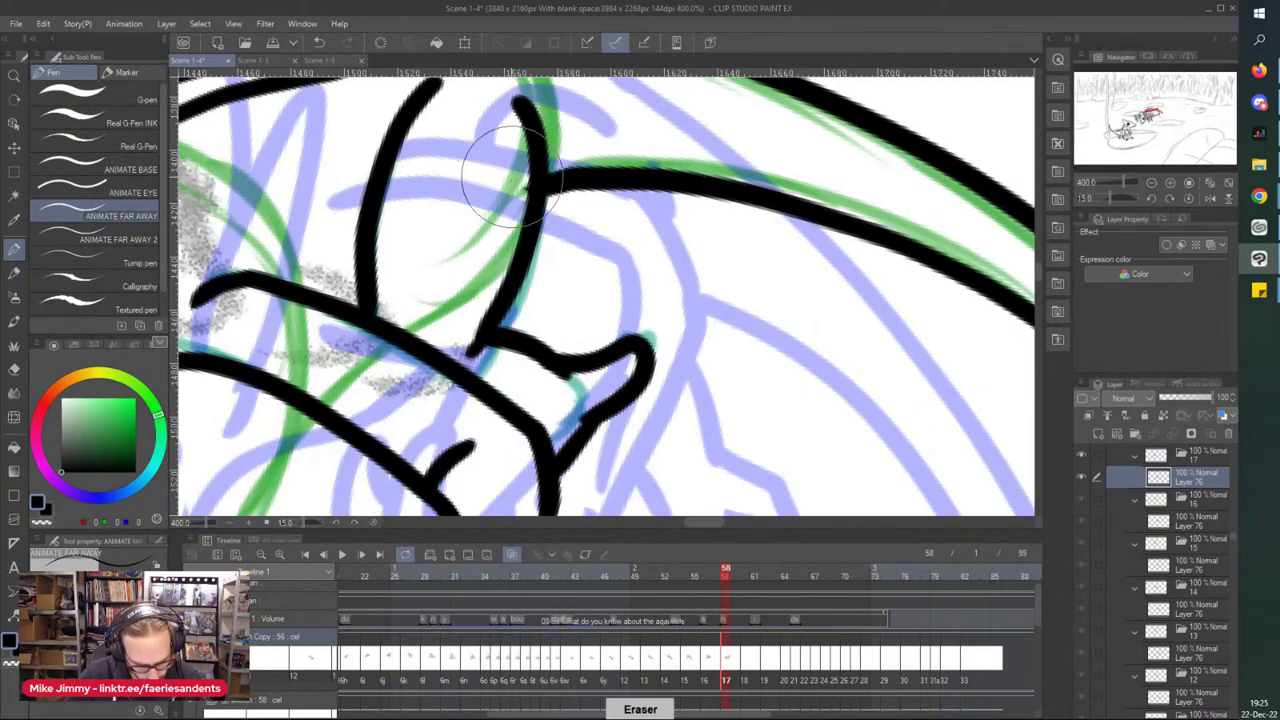
scroll(515, 205, "down", 4)
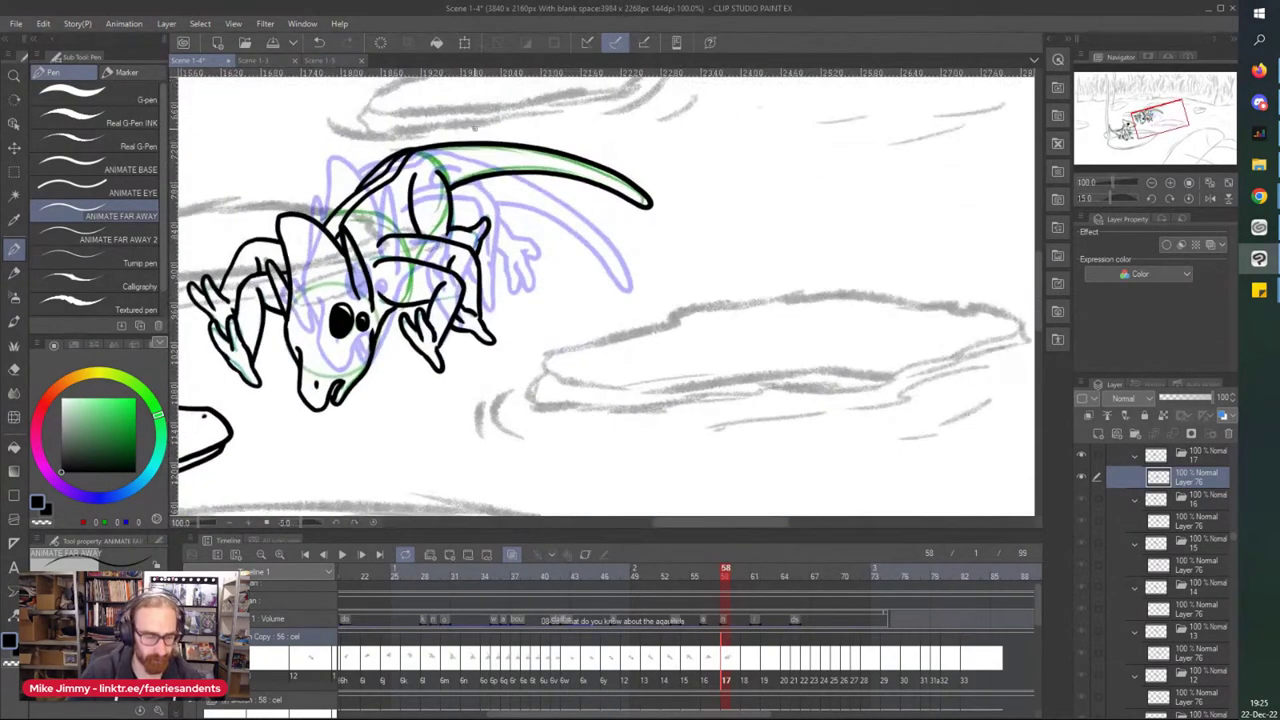
- Move to frame 60 and ink the diving character's large and small eyes with their highlights
left_click(745, 668)
scroll(477, 247, "up", 6)
mouse_move(636, 222)
left_mouse_down()
mouse_move(766, 389)
mouse_move(694, 120)
mouse_move(632, 248)
left_mouse_up()
mouse_move(672, 185)
left_mouse_down()
mouse_move(795, 325)
mouse_move(766, 349)
mouse_move(737, 334)
mouse_move(737, 236)
mouse_move(663, 329)
mouse_move(655, 300)
left_mouse_up()
mouse_move(888, 365)
left_mouse_down()
mouse_move(960, 285)
mouse_move(915, 363)
left_mouse_up()
mouse_move(883, 257)
left_mouse_down()
mouse_move(914, 343)
mouse_move(889, 300)
left_mouse_up()
scroll(705, 131, "down", 3)
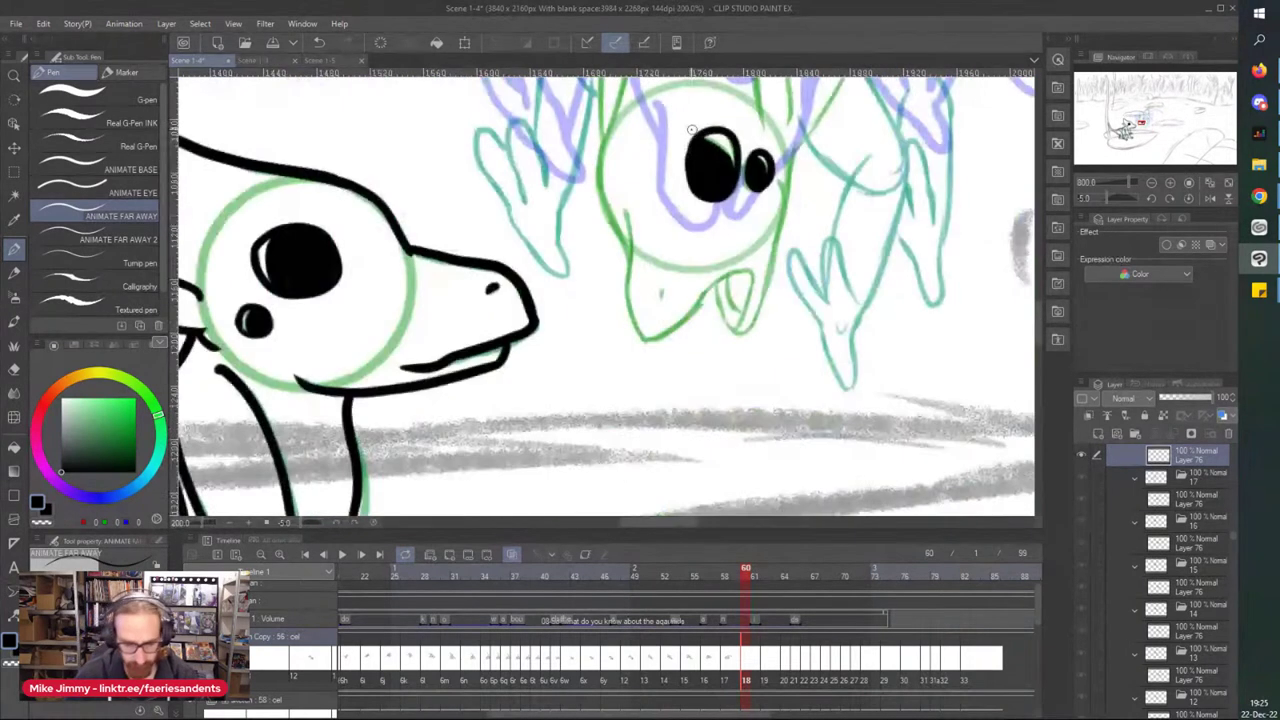
- Ink the upside-down snout with its nostril and the open mouth's inner shapes
scroll(752, 144, "up", 2)
scroll(609, 156, "down", 2)
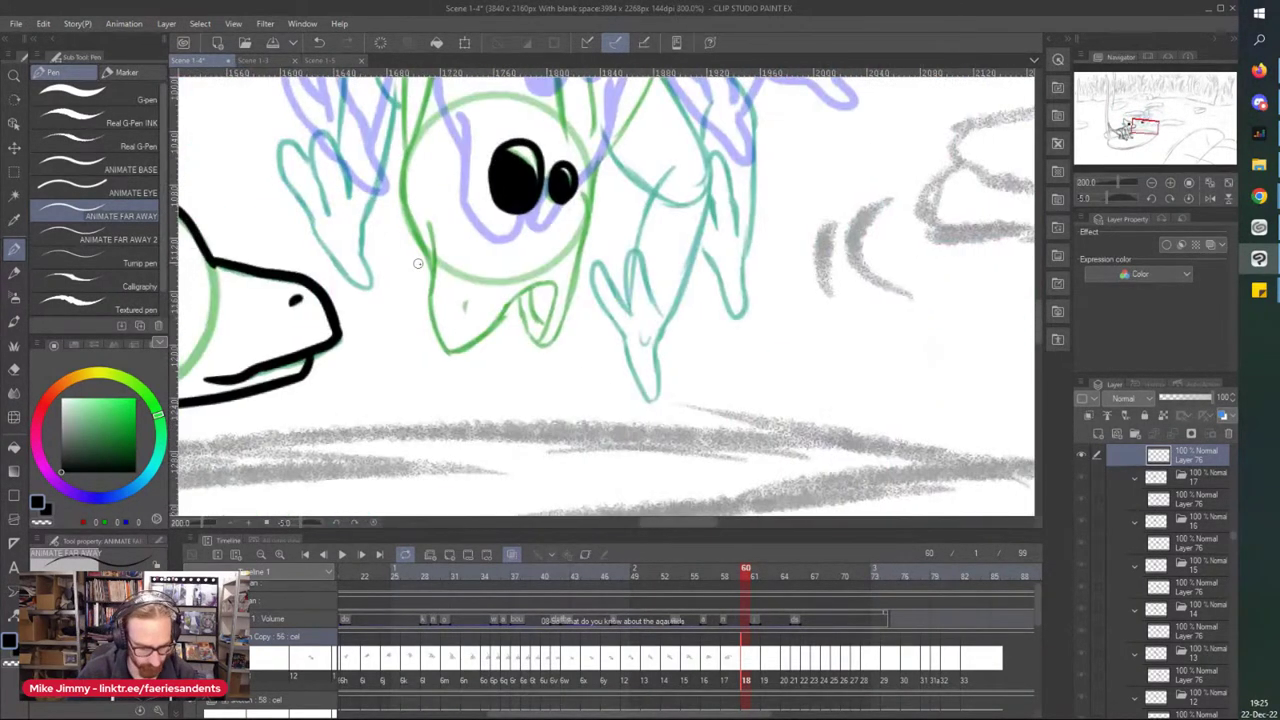
scroll(418, 260, "up", 1)
mouse_move(421, 193)
left_mouse_down()
mouse_move(436, 340)
mouse_move(480, 428)
mouse_move(540, 415)
mouse_move(686, 312)
mouse_move(645, 425)
mouse_move(622, 335)
mouse_move(648, 376)
left_mouse_up()
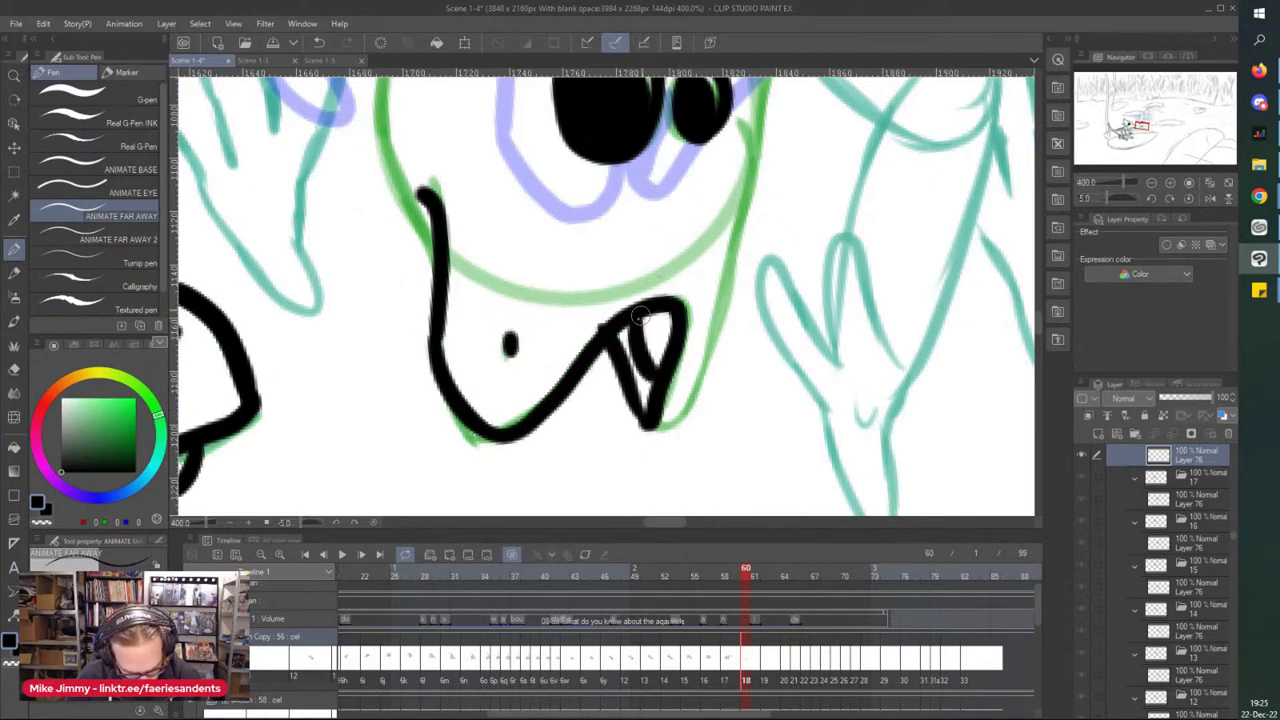
key("e")
key("p")
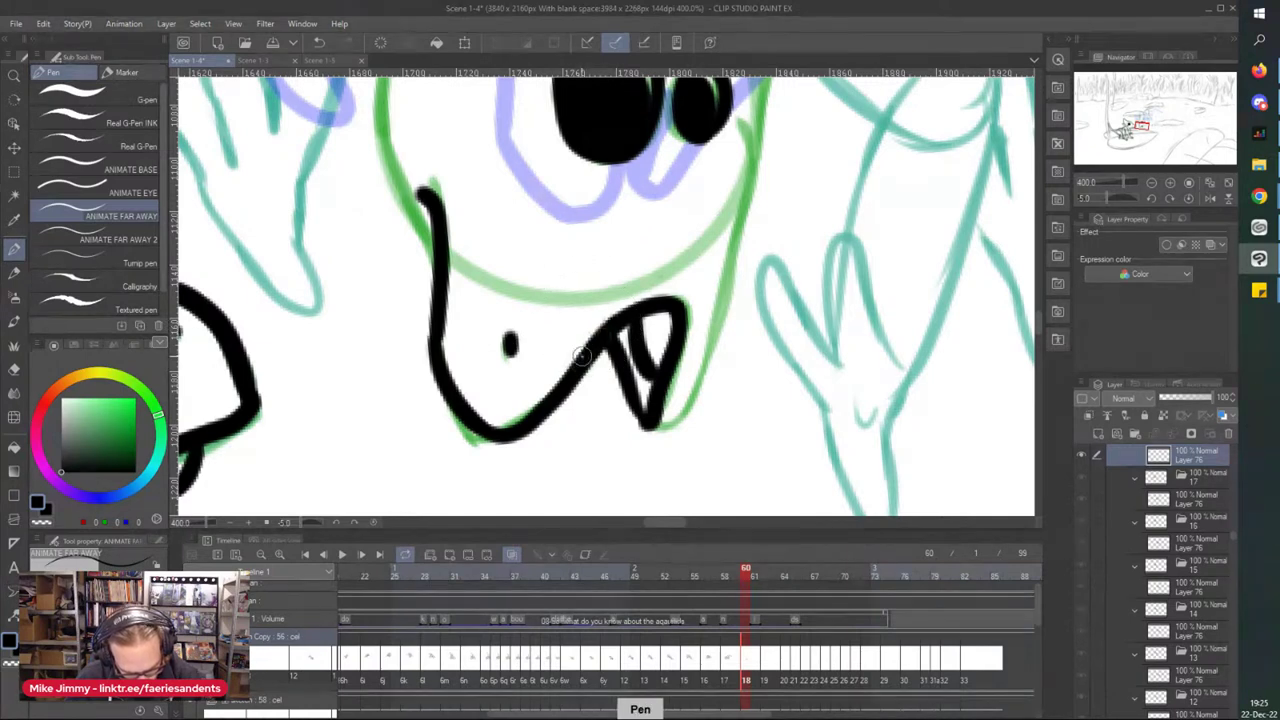
- Ink the jaw line from beside the small eye down to the mouth, redoing the first stroke and cleaning up the tip
scroll(630, 355, "down", 2)
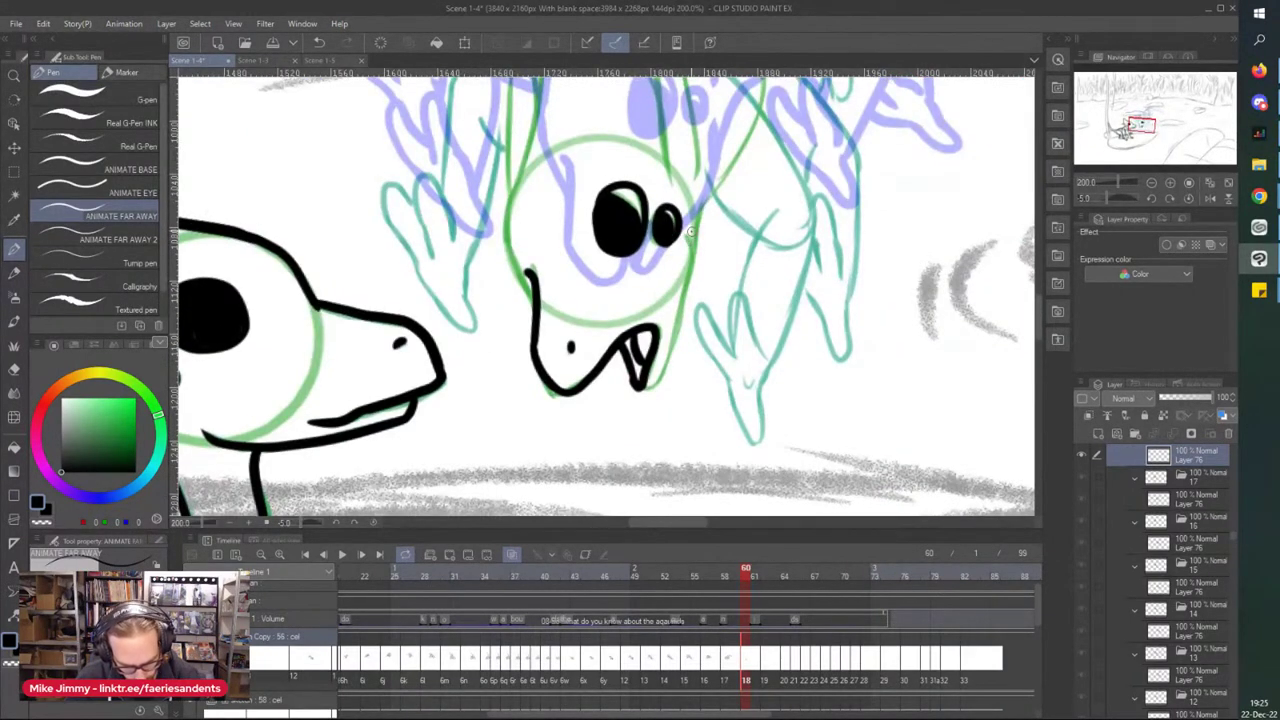
left_click_drag(694, 254, 664, 376)
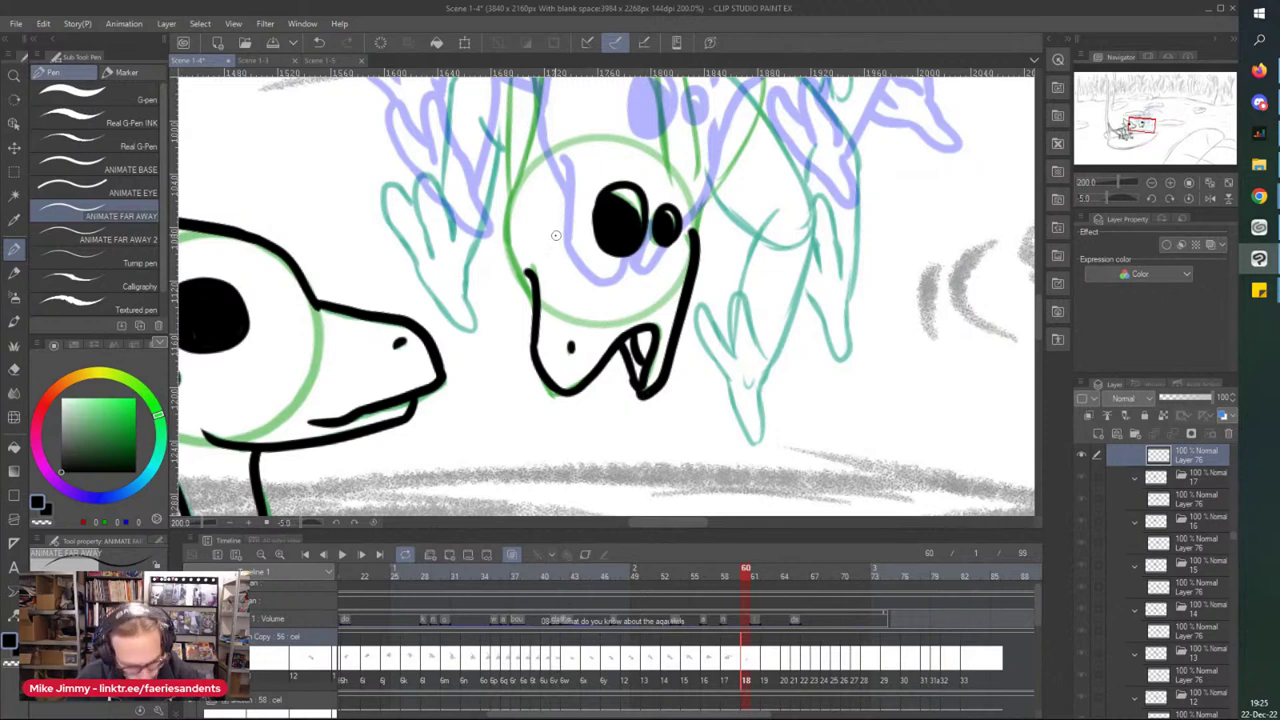
key("ctrl+z")
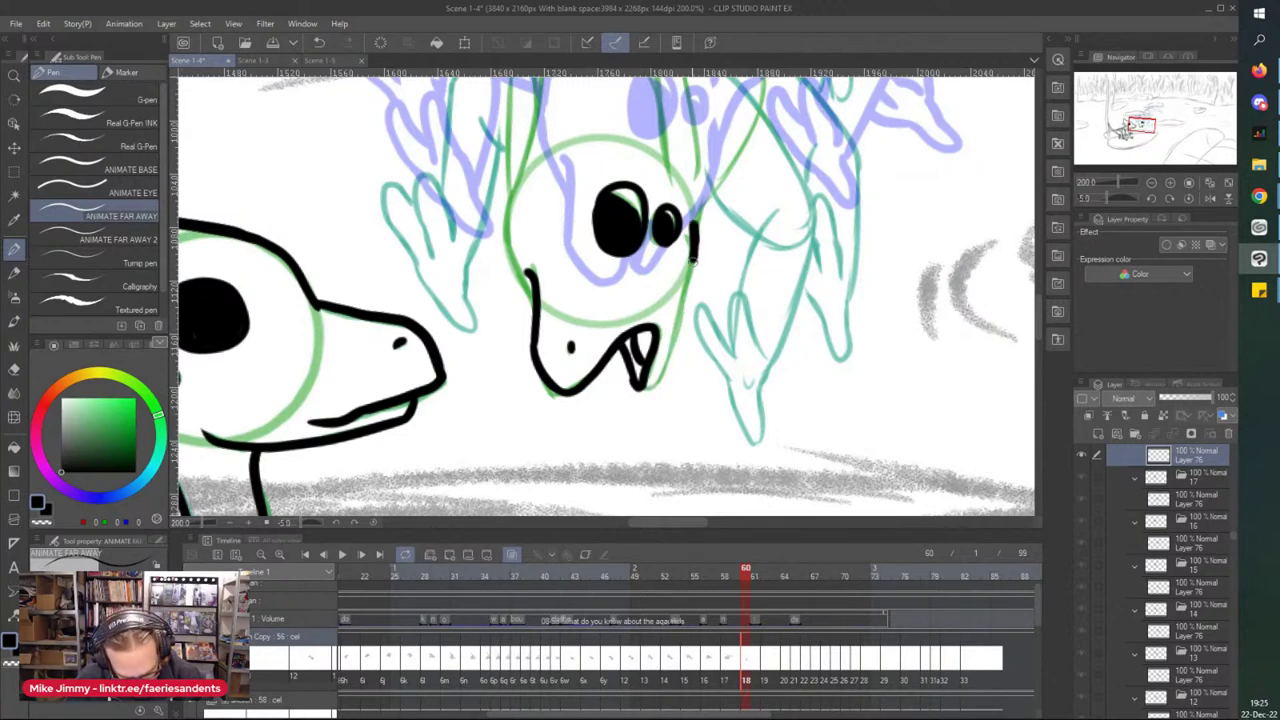
left_click_drag(694, 256, 666, 354)
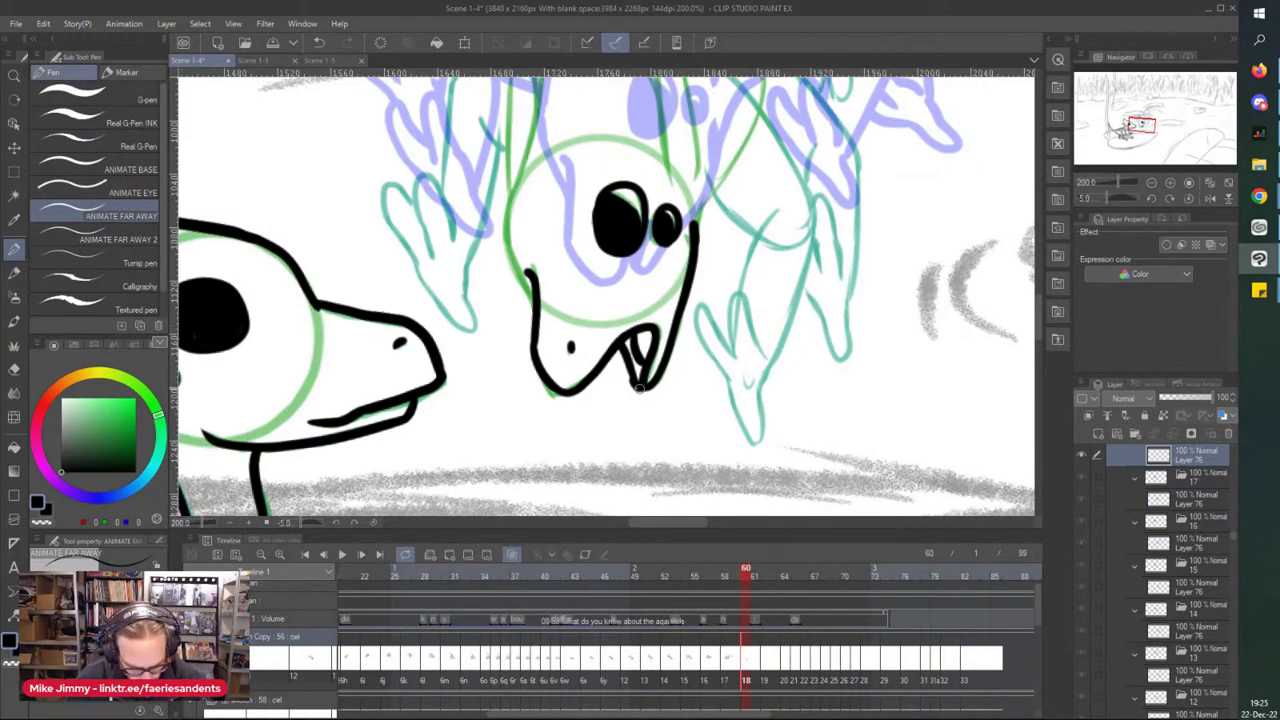
key("e")
scroll(628, 372, "up", 2)
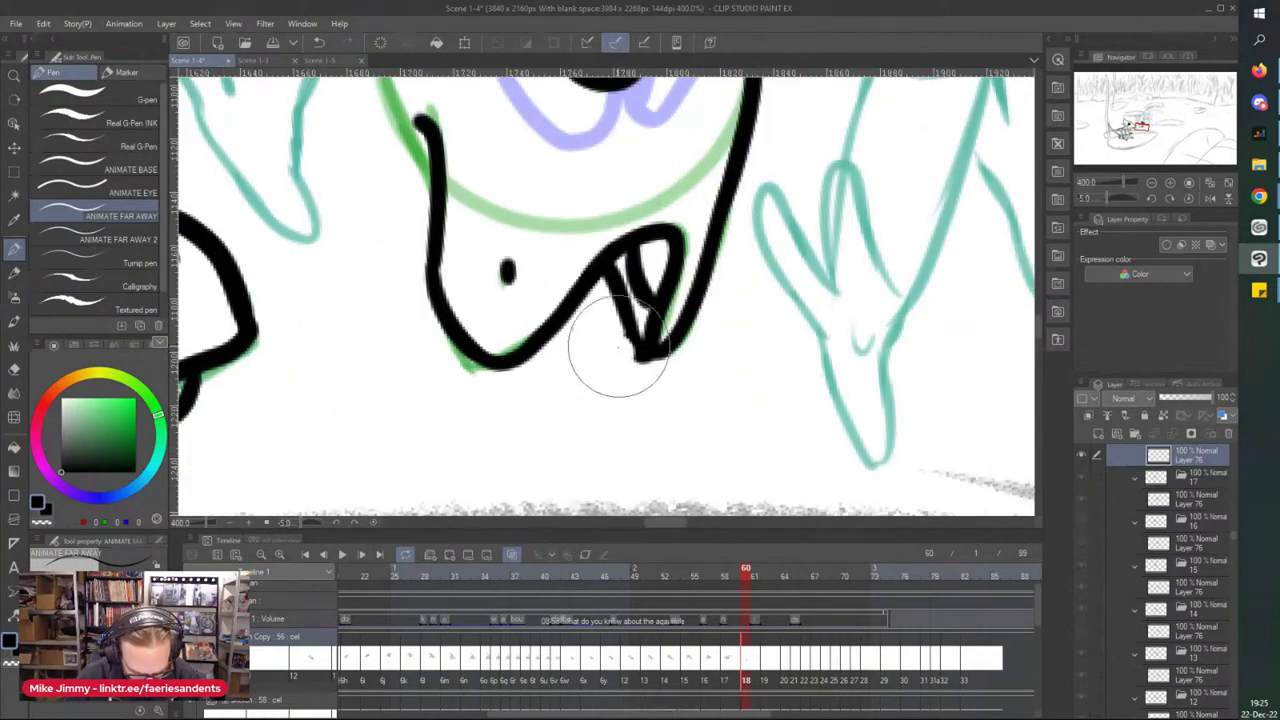
key("p")
scroll(634, 357, "down", 3)
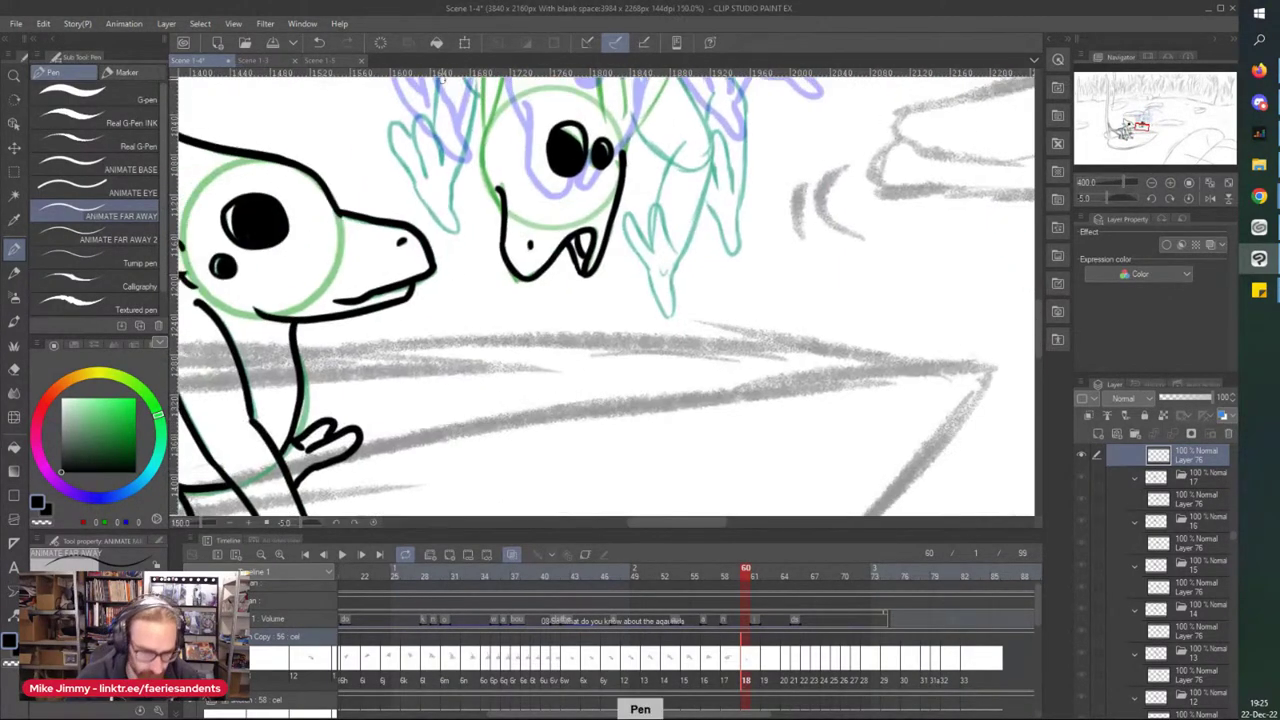
- Ink the side of the head, the tall rounded crest, and the pointed ears on both sides
scroll(626, 217, "up", 1)
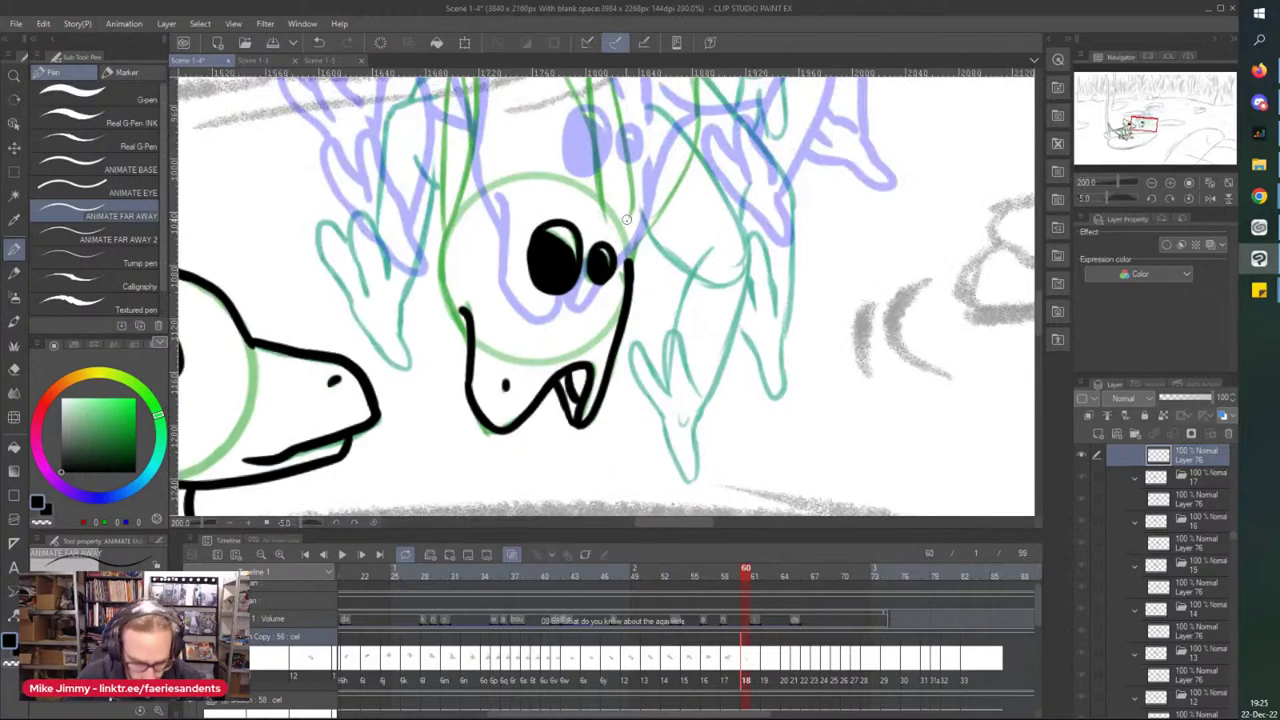
scroll(446, 286, "up", 1)
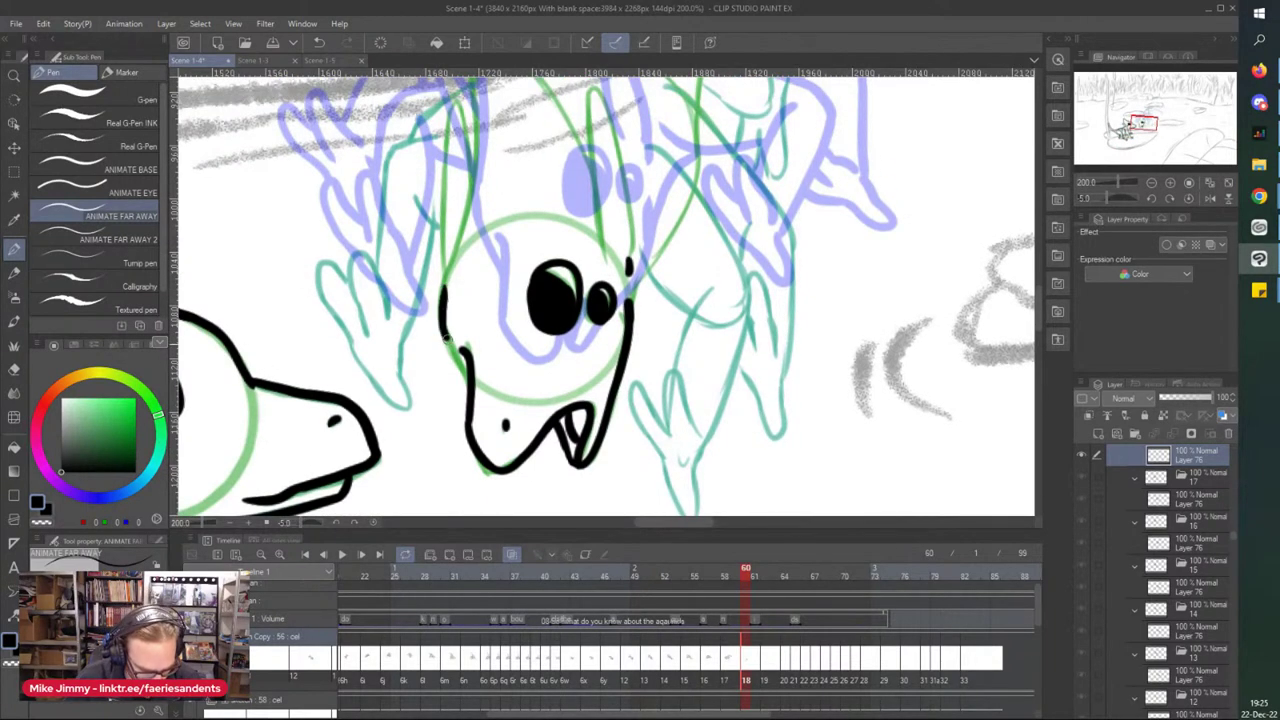
scroll(464, 384, "up", 3)
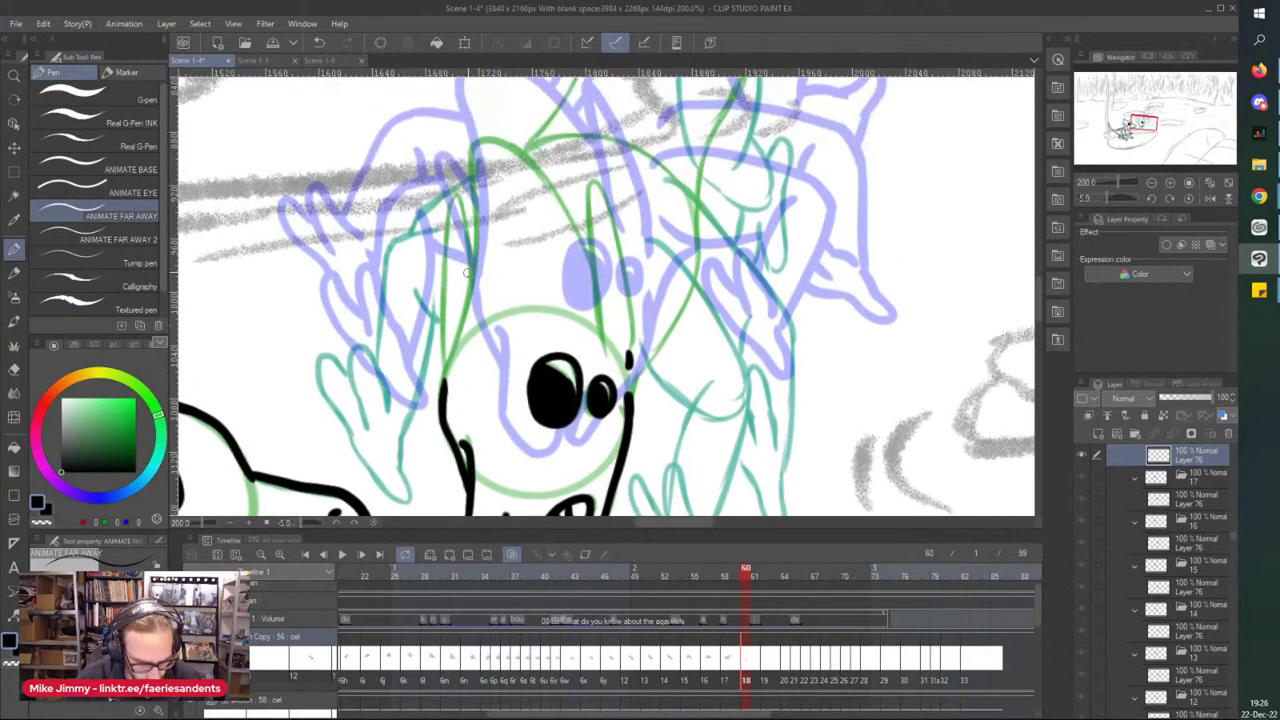
mouse_move(446, 424)
left_mouse_down()
mouse_move(472, 178)
mouse_move(548, 205)
mouse_move(580, 272)
left_mouse_up()
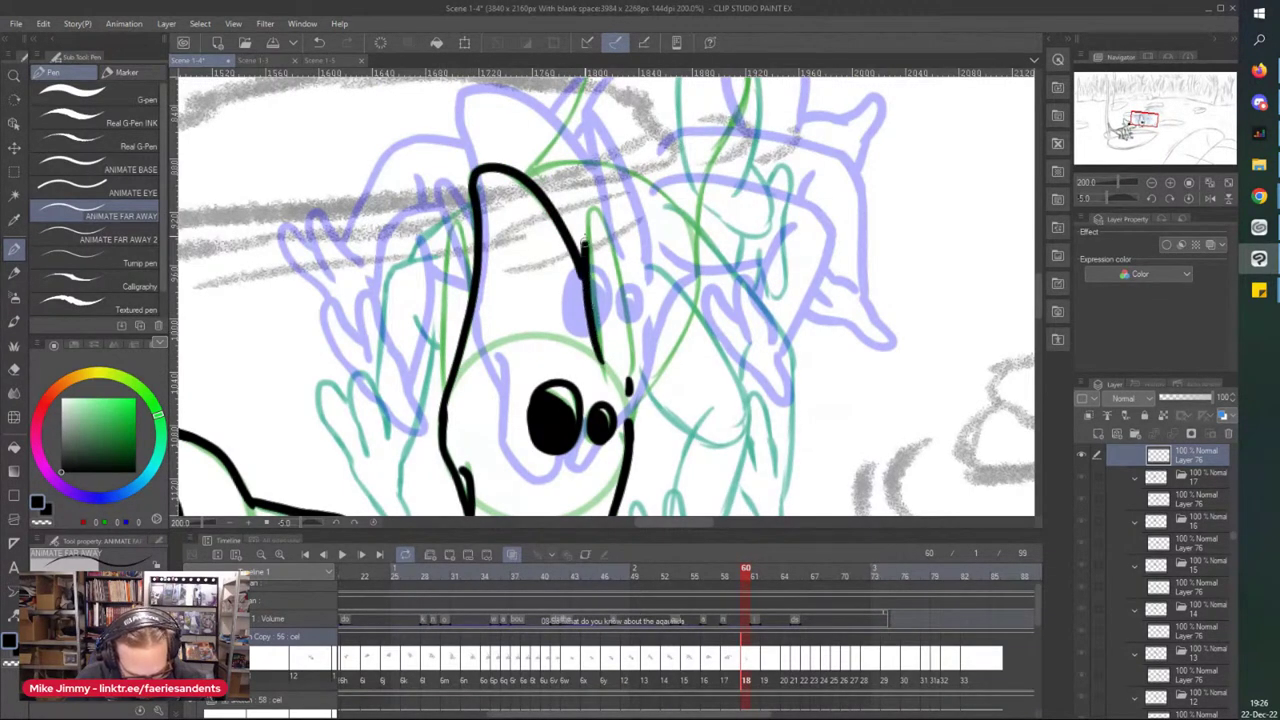
left_click_drag(590, 212, 627, 352)
left_click_drag(452, 388, 456, 232)
scroll(375, 128, "down", 1)
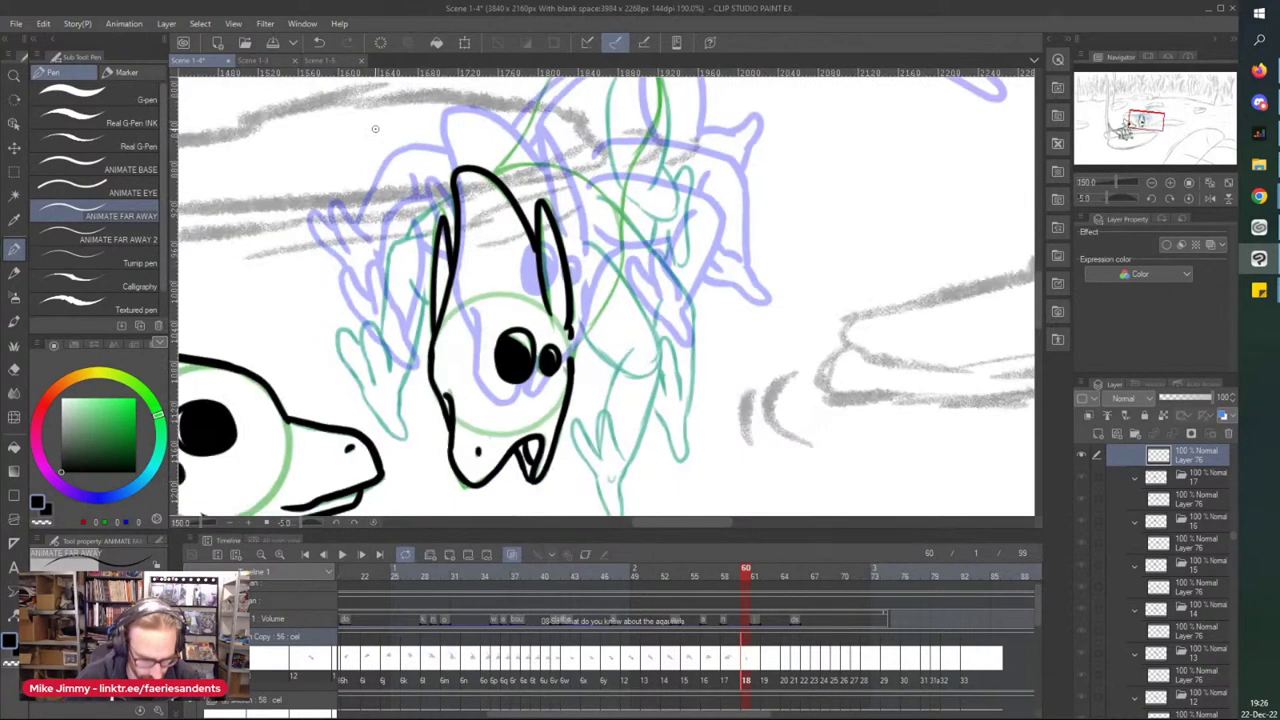
- Ink both edges of the upper arm from the shoulder beside the ear down to the elbow
scroll(598, 369, "up", 1)
left_click_drag(612, 368, 576, 302)
mouse_move(574, 214)
left_mouse_down()
mouse_move(673, 326)
mouse_move(676, 356)
left_mouse_up()
scroll(626, 288, "down", 2)
scroll(610, 336, "up", 2)
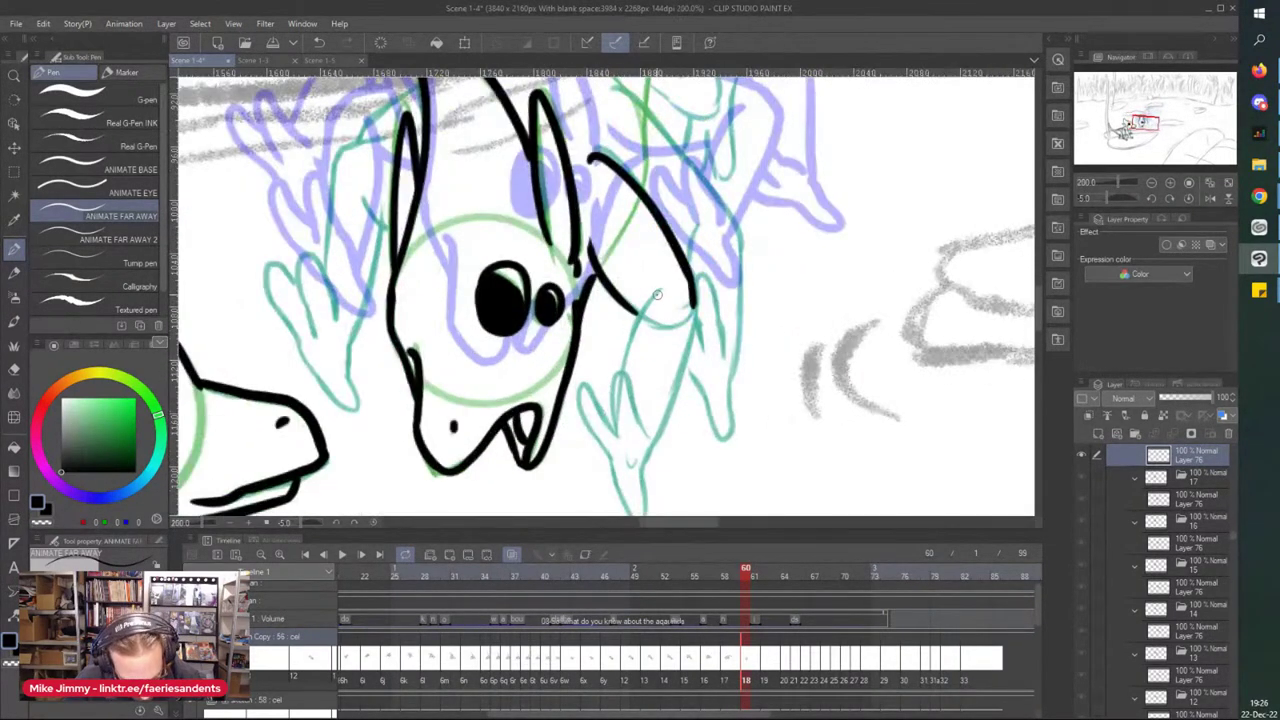
- Ink the forearm's inner edge and the hand's fingers and palm hanging beside the jaw
left_click_drag(656, 295, 621, 373)
mouse_move(643, 440)
left_mouse_down()
mouse_move(618, 376)
mouse_move(613, 434)
left_mouse_up()
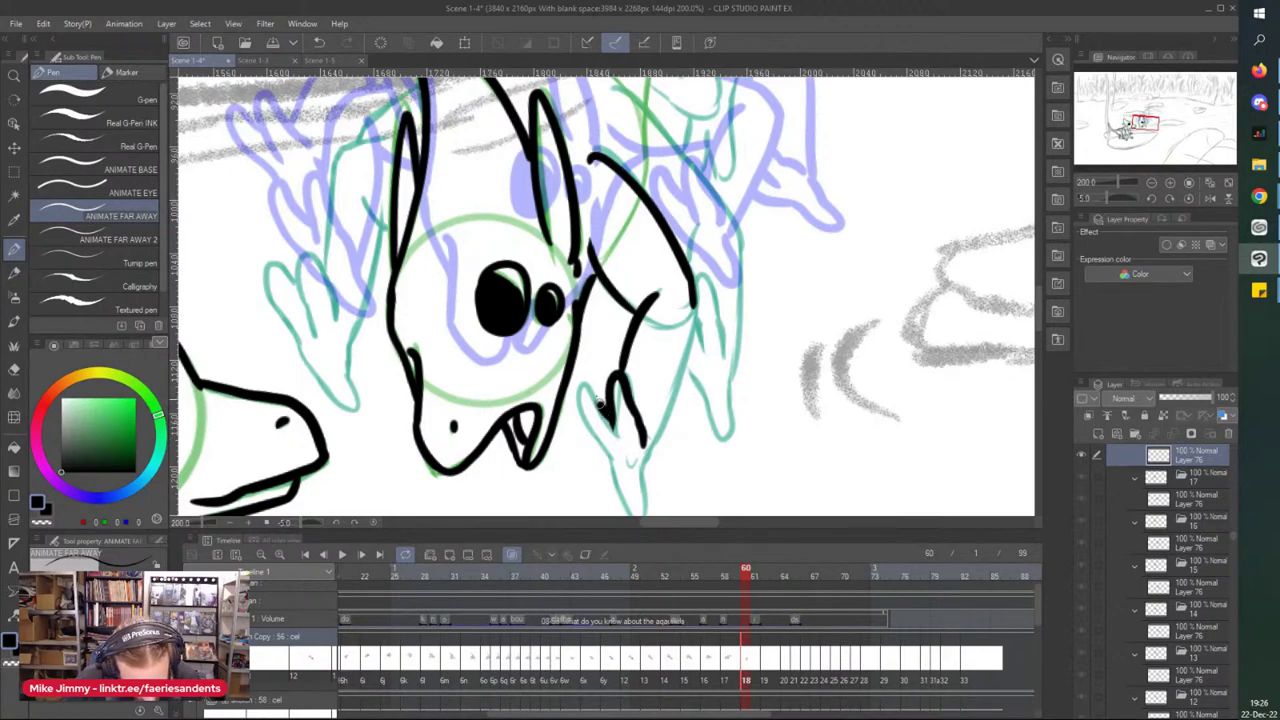
scroll(590, 450, "down", 1)
left_click_drag(578, 391, 606, 450)
scroll(618, 470, "up", 1)
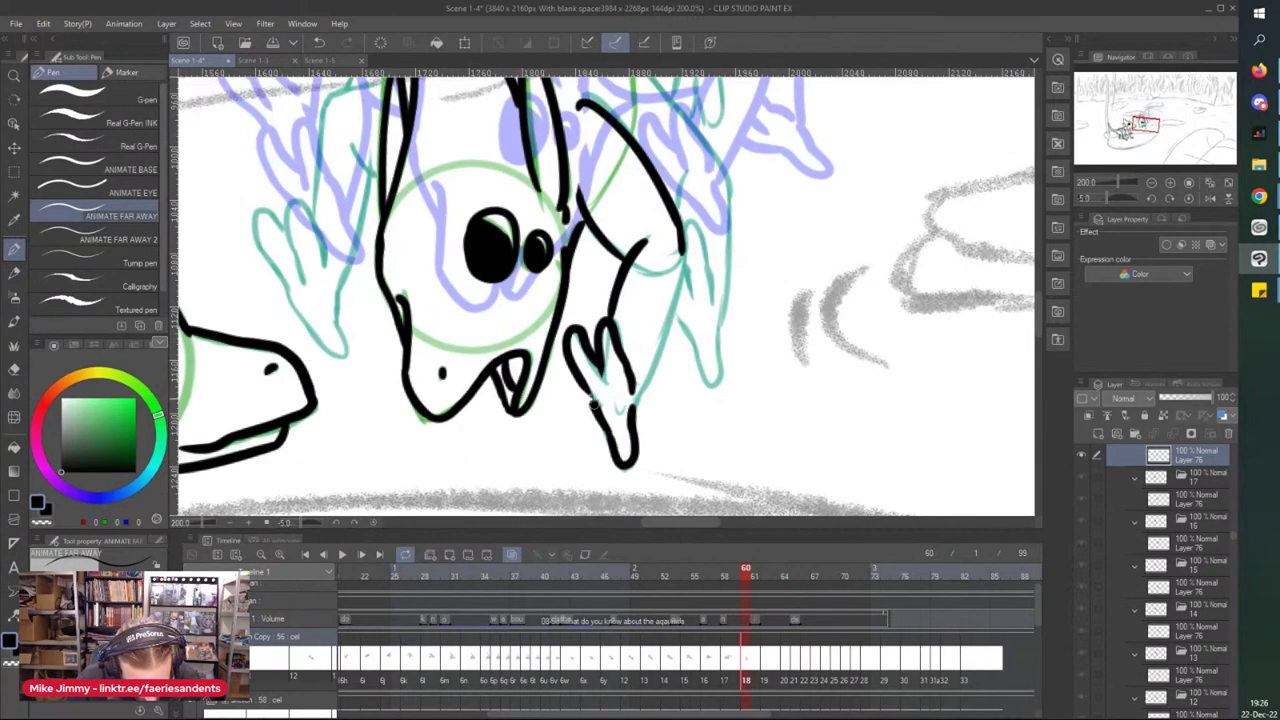
- Ink the forearm's outer edge down to the wrist and the far hand hanging just behind it
left_click_drag(683, 257, 632, 436)
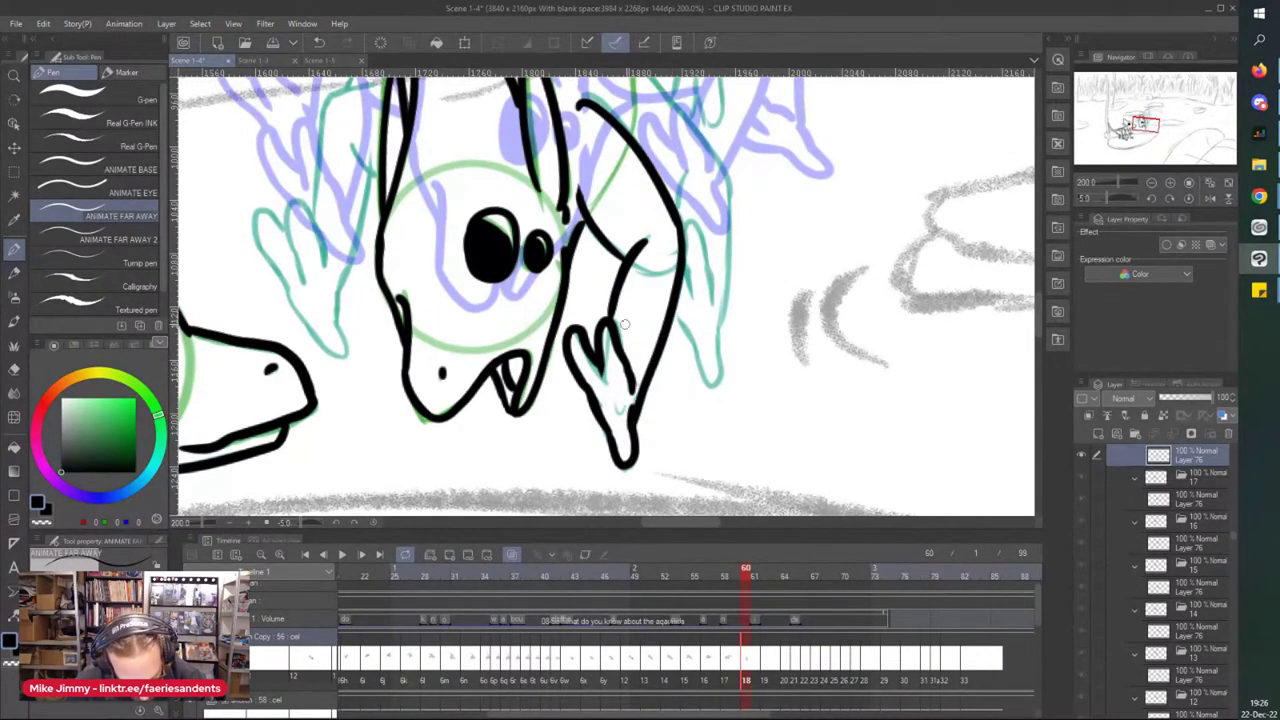
scroll(598, 255, "down", 2)
scroll(676, 297, "up", 2)
mouse_move(681, 318)
left_mouse_down()
mouse_move(660, 259)
mouse_move(675, 290)
mouse_move(668, 238)
left_mouse_up()
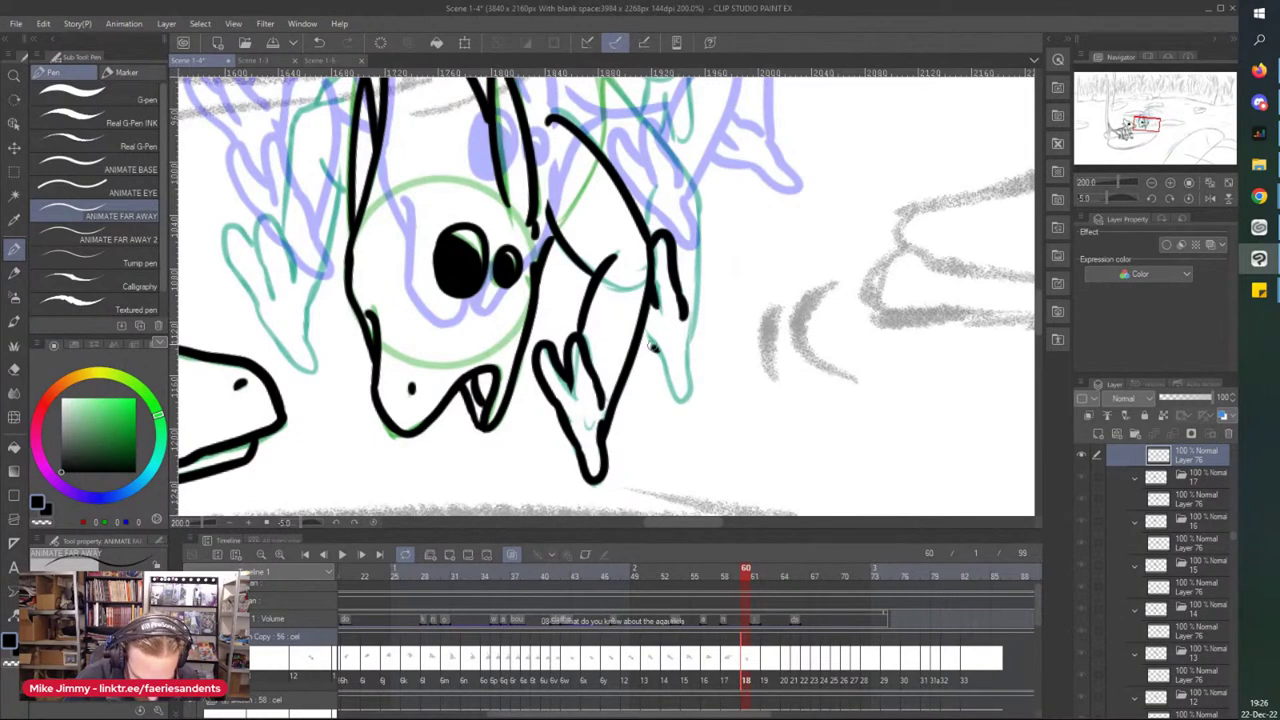
mouse_move(655, 351)
left_mouse_down()
mouse_move(690, 388)
mouse_move(701, 182)
mouse_move(642, 223)
left_mouse_up()
- Ink the far arm's long outer edge from the shoulder down to its hand and save the file
scroll(566, 110, "down", 1)
mouse_move(566, 89)
left_mouse_down()
mouse_move(565, 163)
mouse_move(622, 198)
mouse_move(688, 286)
left_mouse_up()
scroll(565, 163, "up", 1)
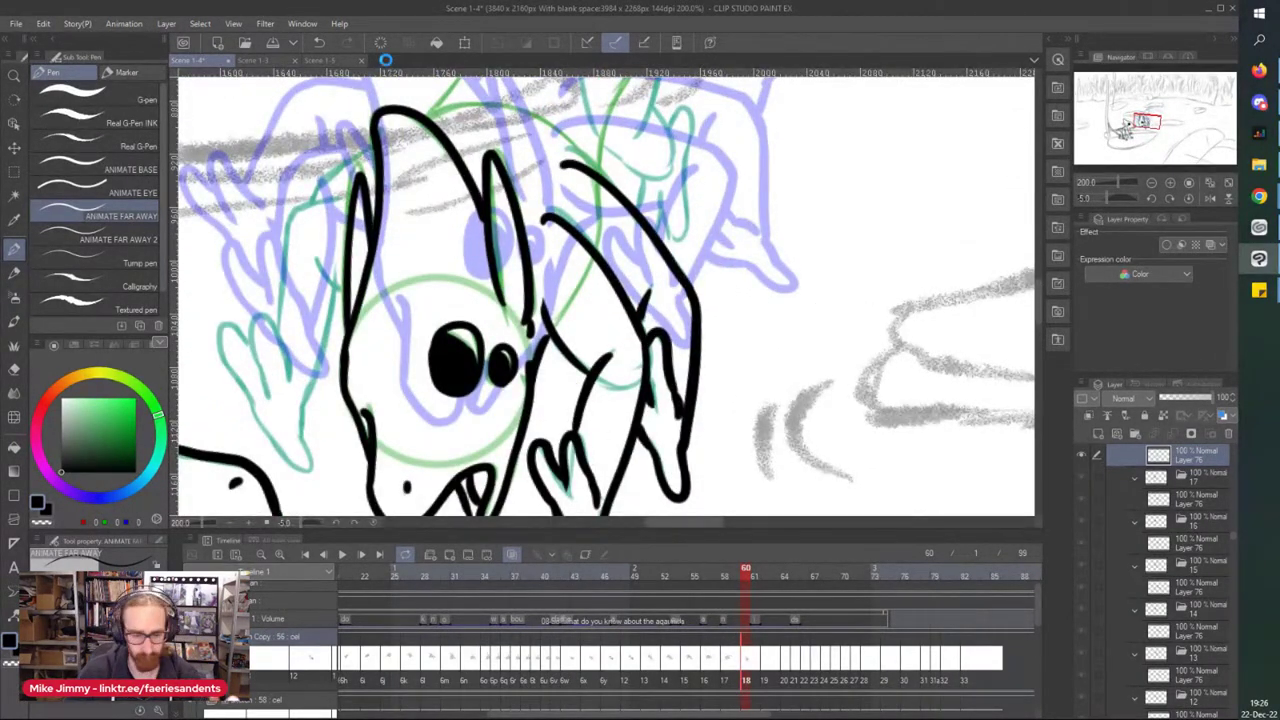
key("ctrl+s")
scroll(655, 355, "down", 1)
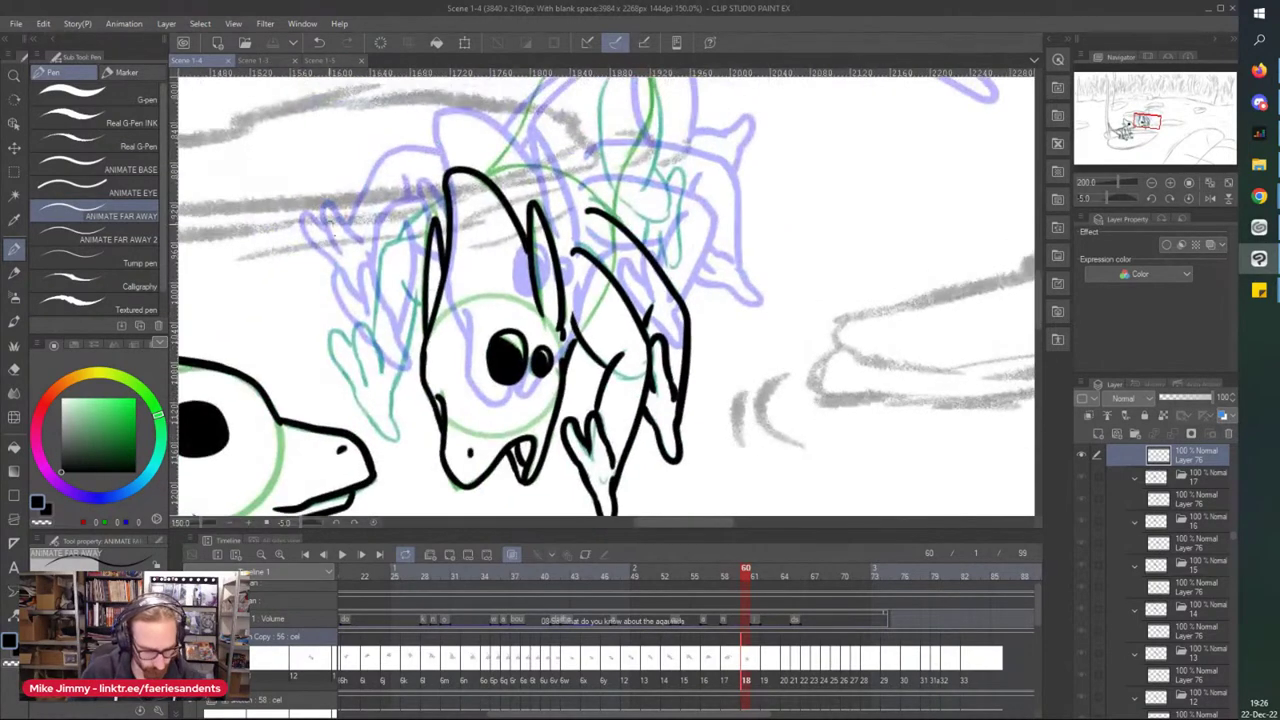
- Ink the short elbow line beside the small ear and the fingers and palm of the hand in front of the face
scroll(400, 291, "up", 5)
left_click_drag(477, 386, 371, 248)
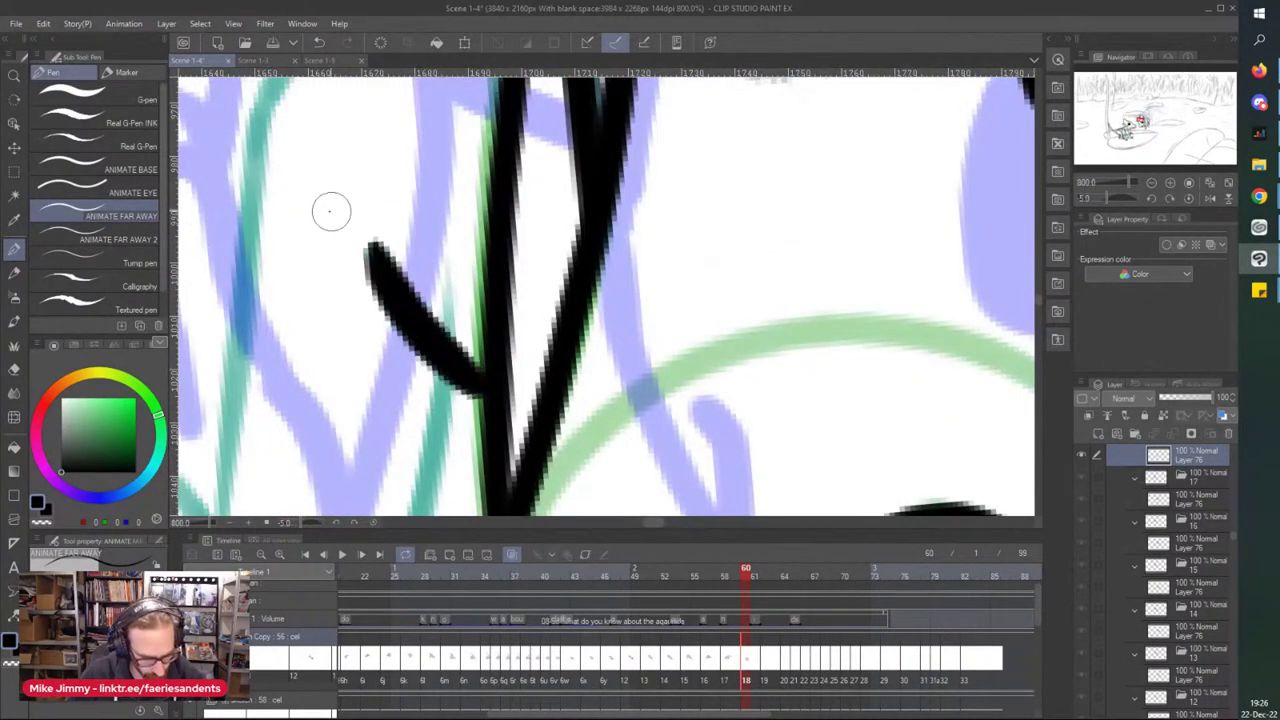
scroll(333, 228, "down", 1)
scroll(380, 302, "up", 1)
scroll(330, 214, "down", 2)
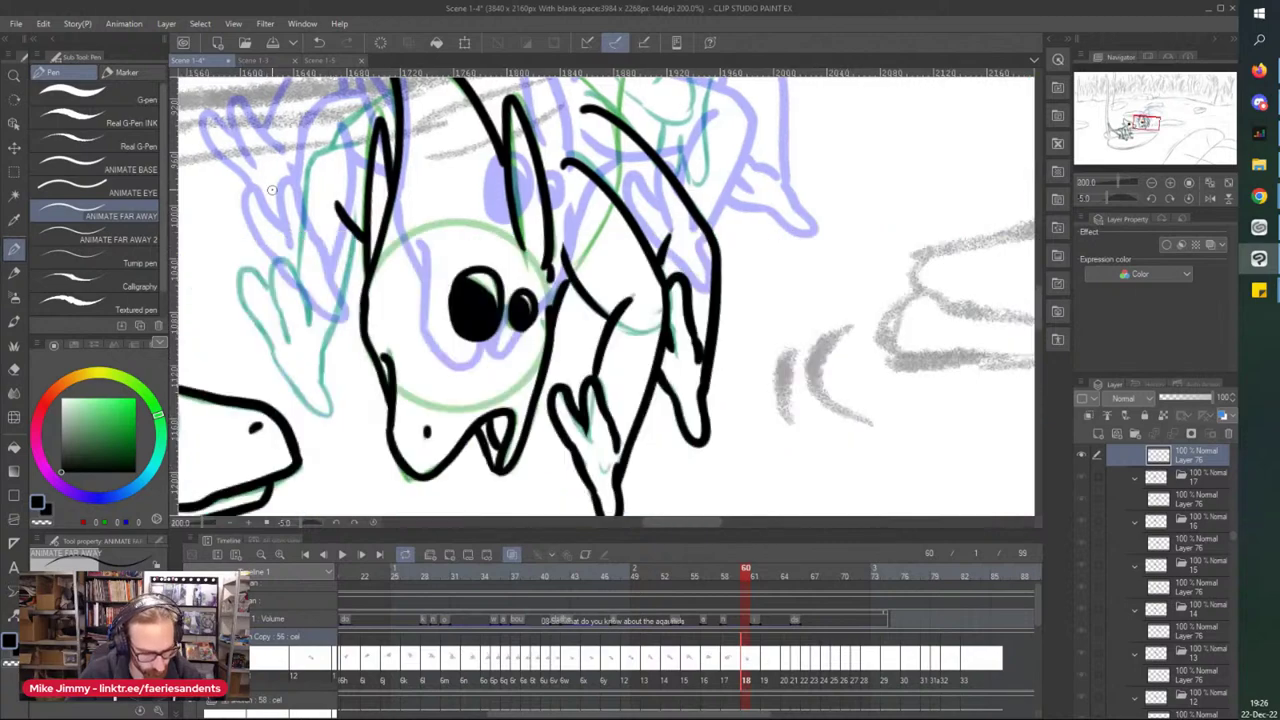
left_click_drag(272, 200, 338, 200)
scroll(318, 220, "up", 1)
scroll(377, 321, "down", 1)
left_click_drag(402, 352, 413, 403)
mouse_move(403, 356)
left_mouse_down()
mouse_move(380, 301)
mouse_move(370, 311)
mouse_move(384, 388)
left_mouse_up()
mouse_move(368, 336)
left_mouse_down()
mouse_move(339, 310)
mouse_move(338, 342)
mouse_move(354, 386)
mouse_move(432, 470)
left_mouse_up()
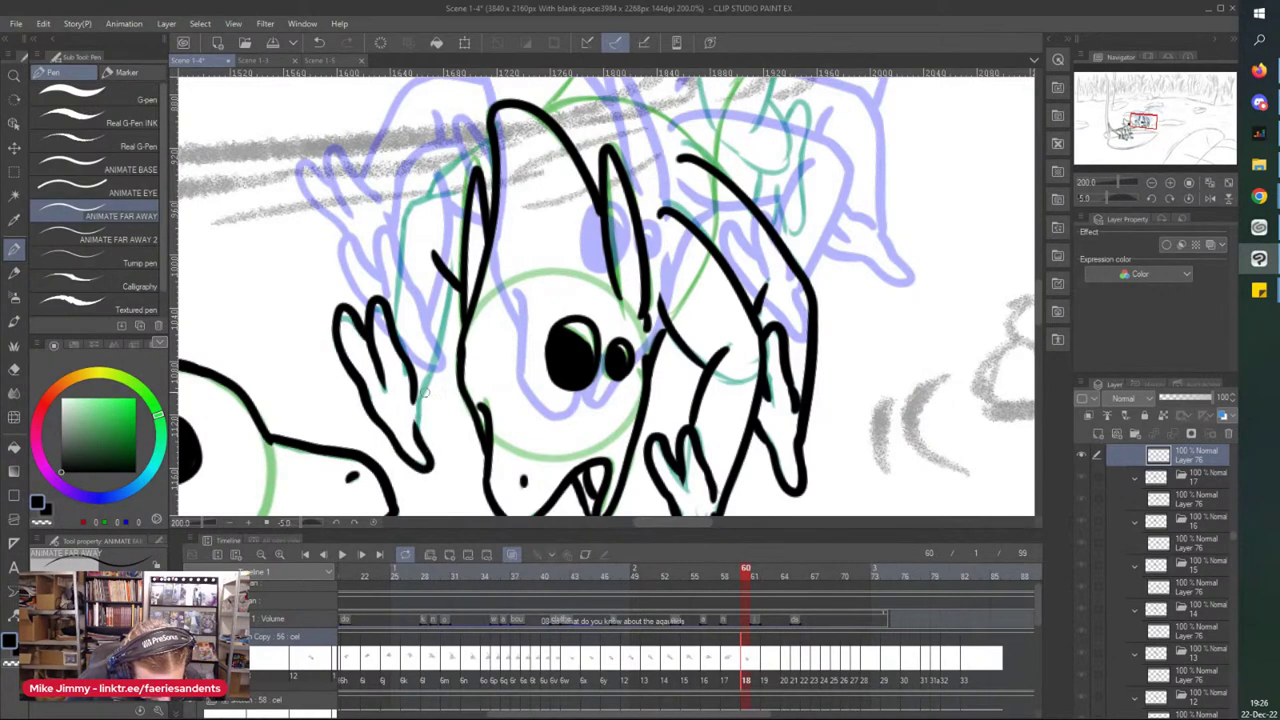
- Ink both edges of the forearm above that hand and the upper arm lines up to the crest
left_click_drag(418, 412, 446, 292)
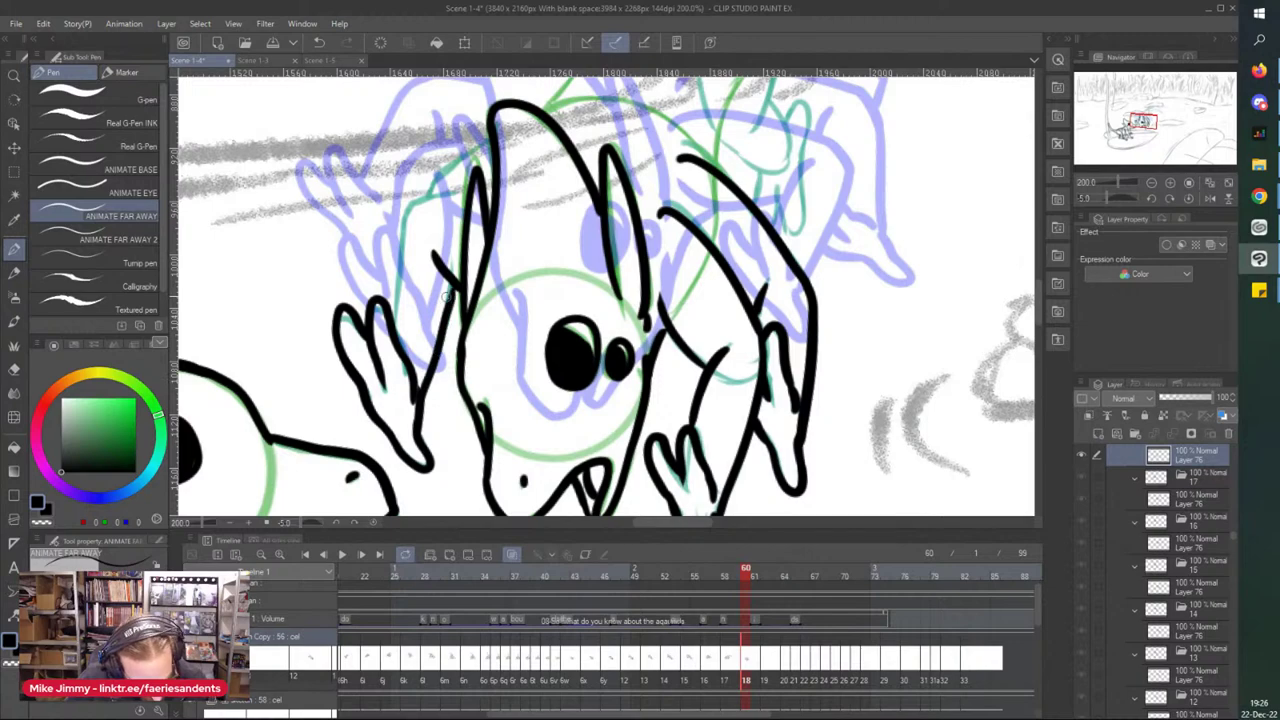
mouse_move(468, 188)
left_mouse_down()
mouse_move(406, 213)
mouse_move(416, 201)
mouse_move(397, 226)
mouse_move(389, 310)
left_mouse_up()
scroll(440, 170, "down", 2)
scroll(452, 158, "up", 4)
left_click_drag(506, 144, 395, 235)
- Ink the hind leg's front edge down to the ankle and the foot with its toes behind the shoulder
scroll(405, 143, "down", 3)
left_click_drag(505, 203, 508, 386)
scroll(601, 247, "up", 1)
mouse_move(600, 195)
left_mouse_down()
mouse_move(607, 320)
mouse_move(662, 368)
left_mouse_up()
mouse_move(667, 298)
left_mouse_down()
mouse_move(684, 324)
mouse_move(695, 299)
mouse_move(707, 308)
mouse_move(693, 357)
mouse_move(701, 339)
mouse_move(688, 427)
left_mouse_up()
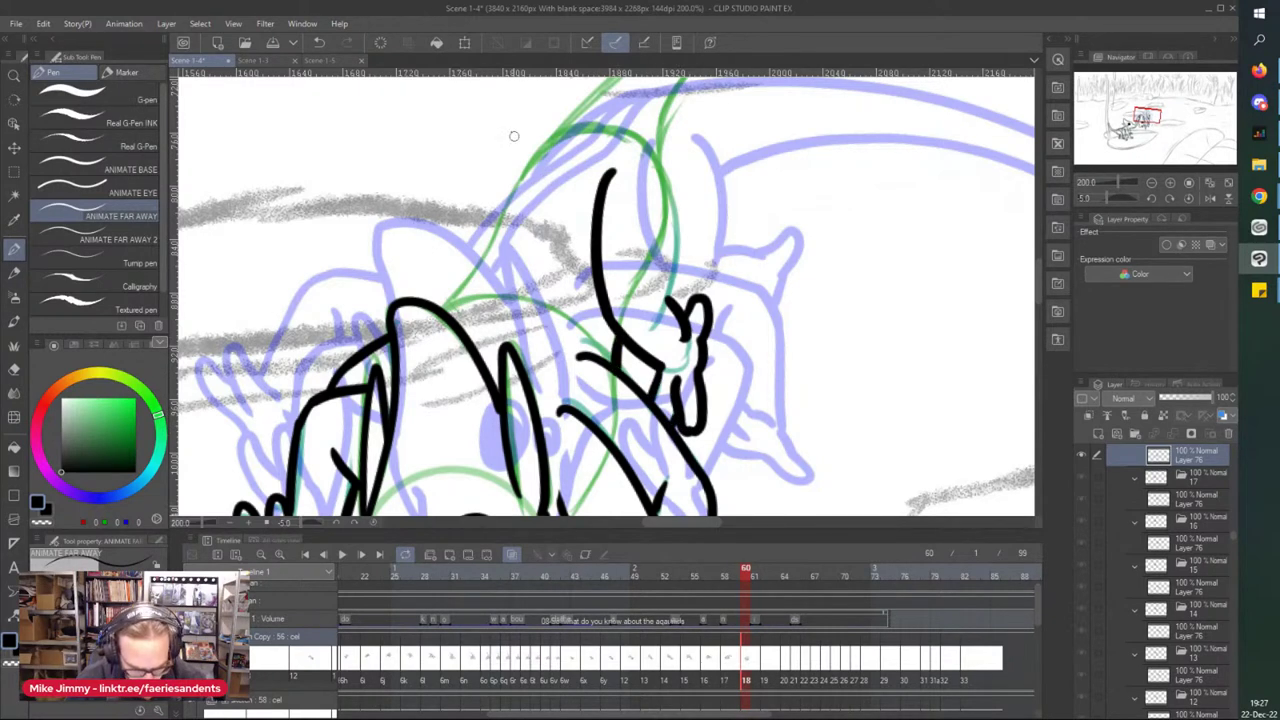
- Ink the back lines from the crest up to the hip and the rear edge of the thigh
left_click_drag(585, 122, 451, 320)
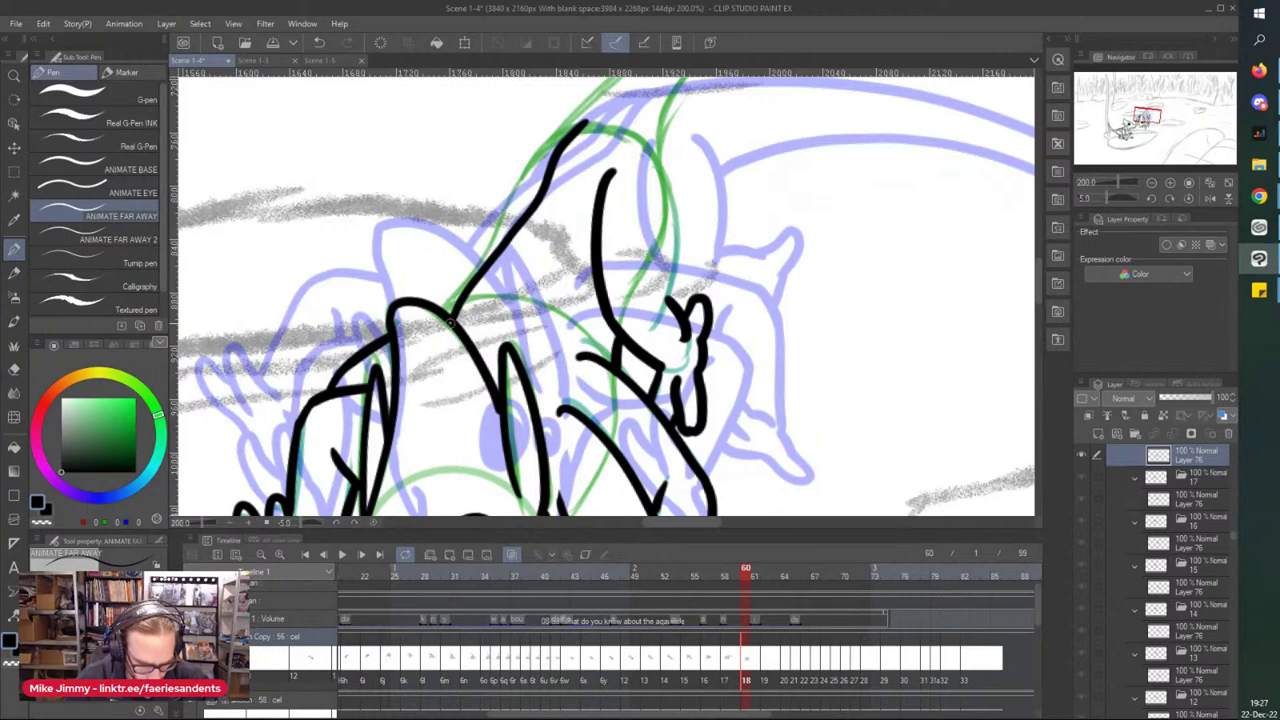
mouse_move(578, 140)
left_mouse_down()
mouse_move(556, 210)
mouse_move(472, 356)
left_mouse_up()
left_click_drag(557, 129, 429, 318)
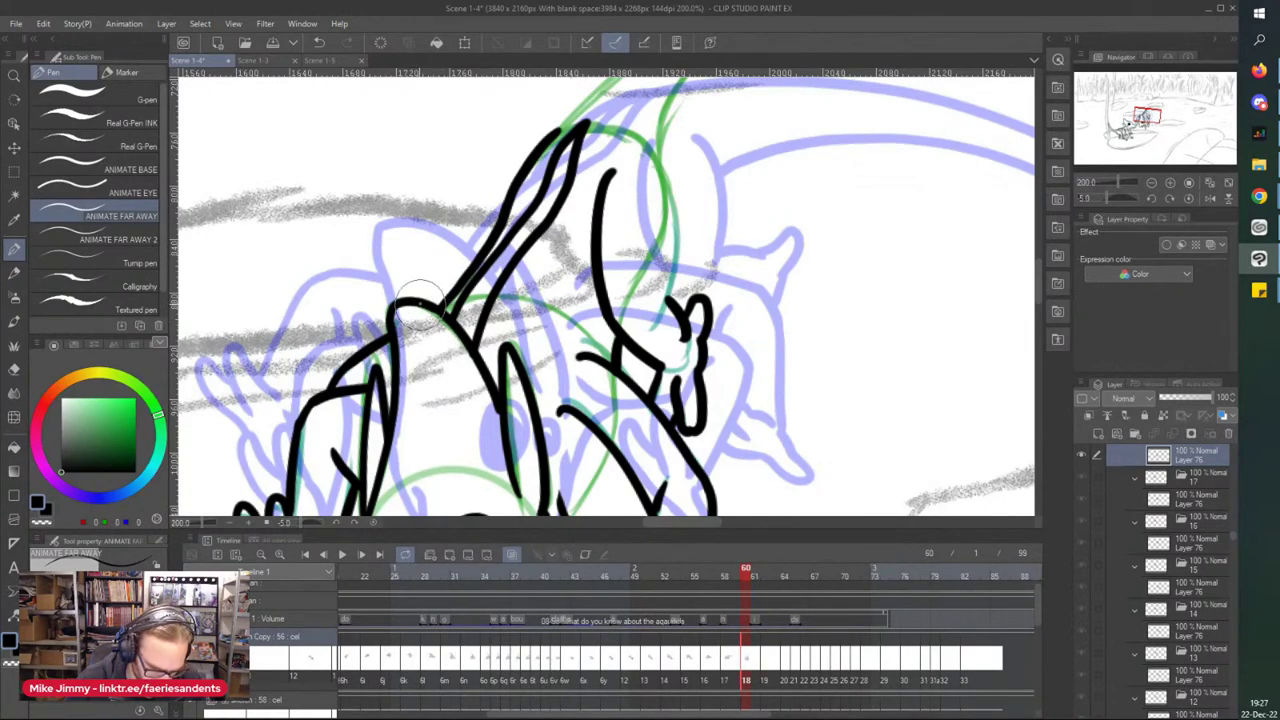
key("p")
scroll(426, 316, "down", 2)
scroll(500, 142, "up", 1)
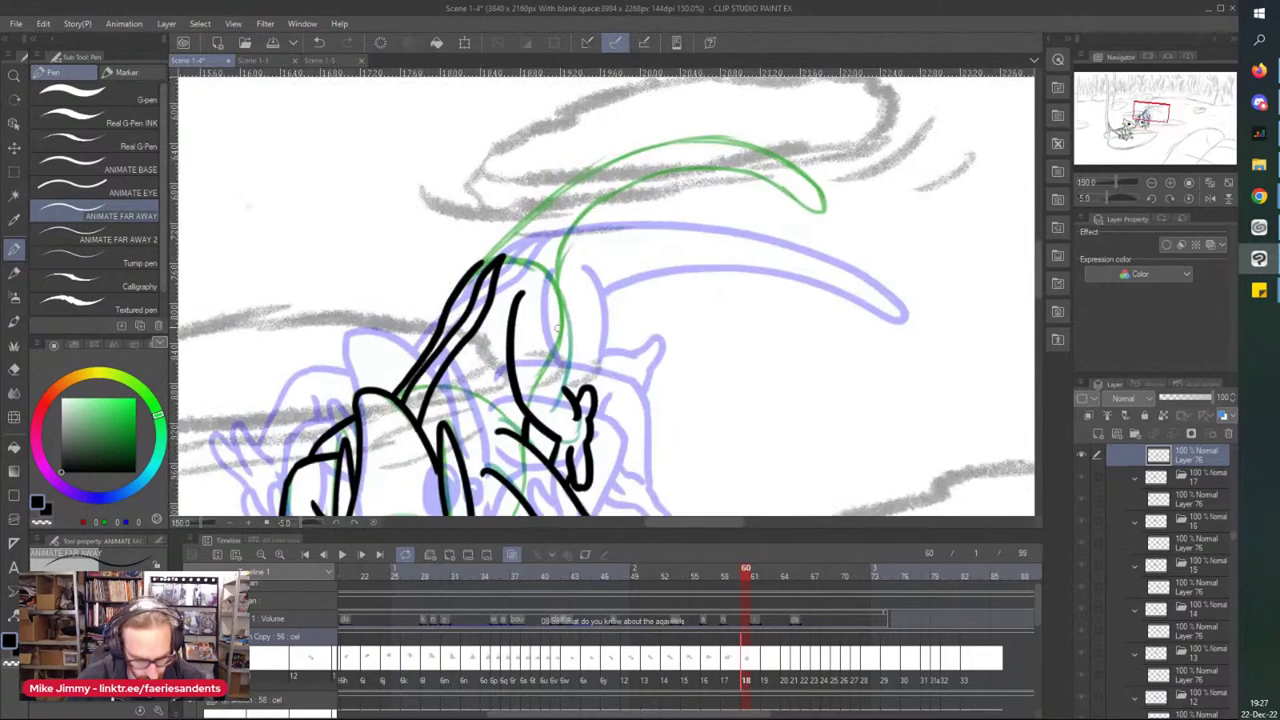
left_click_drag(547, 284, 565, 408)
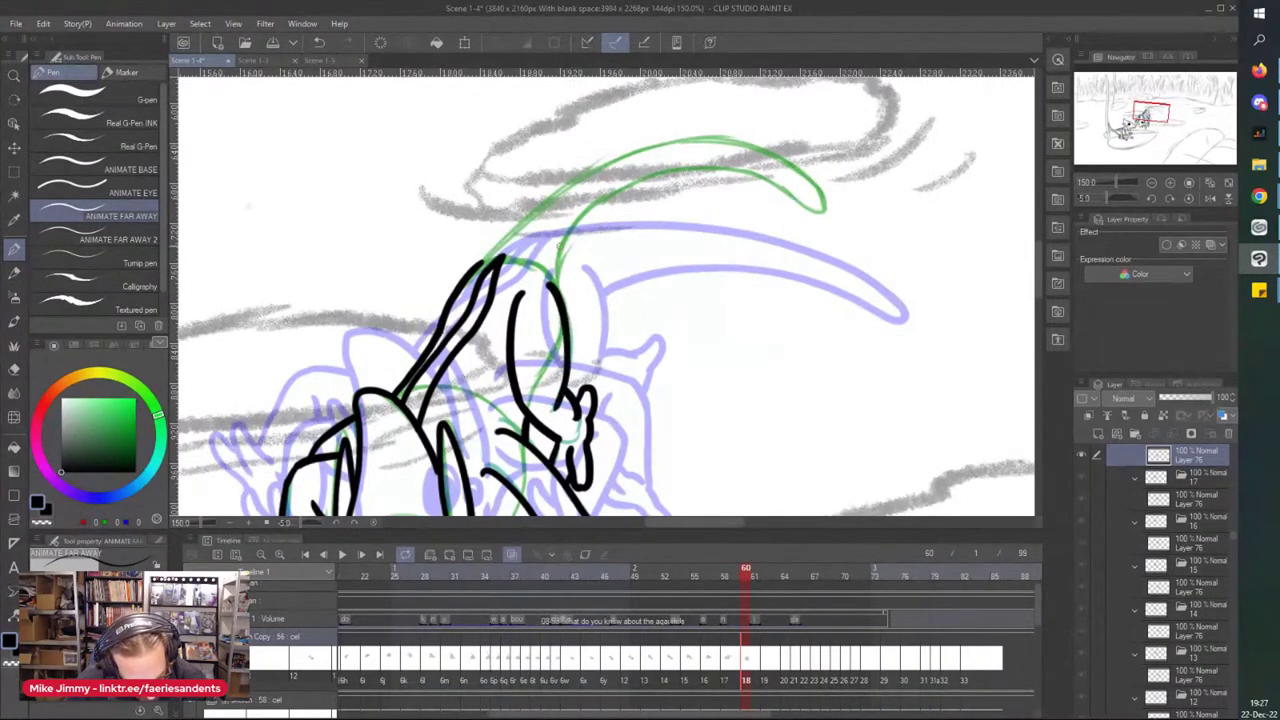
- Ink the long curved tail's upper and lower edges, redoing the lower stroke and closing the tip
mouse_move(508, 228)
left_mouse_down()
mouse_move(656, 142)
mouse_move(734, 134)
mouse_move(818, 208)
left_mouse_up()
left_click_drag(670, 386, 560, 380)
mouse_move(592, 252)
left_mouse_down()
mouse_move(638, 240)
mouse_move(735, 295)
mouse_move(760, 352)
left_mouse_up()
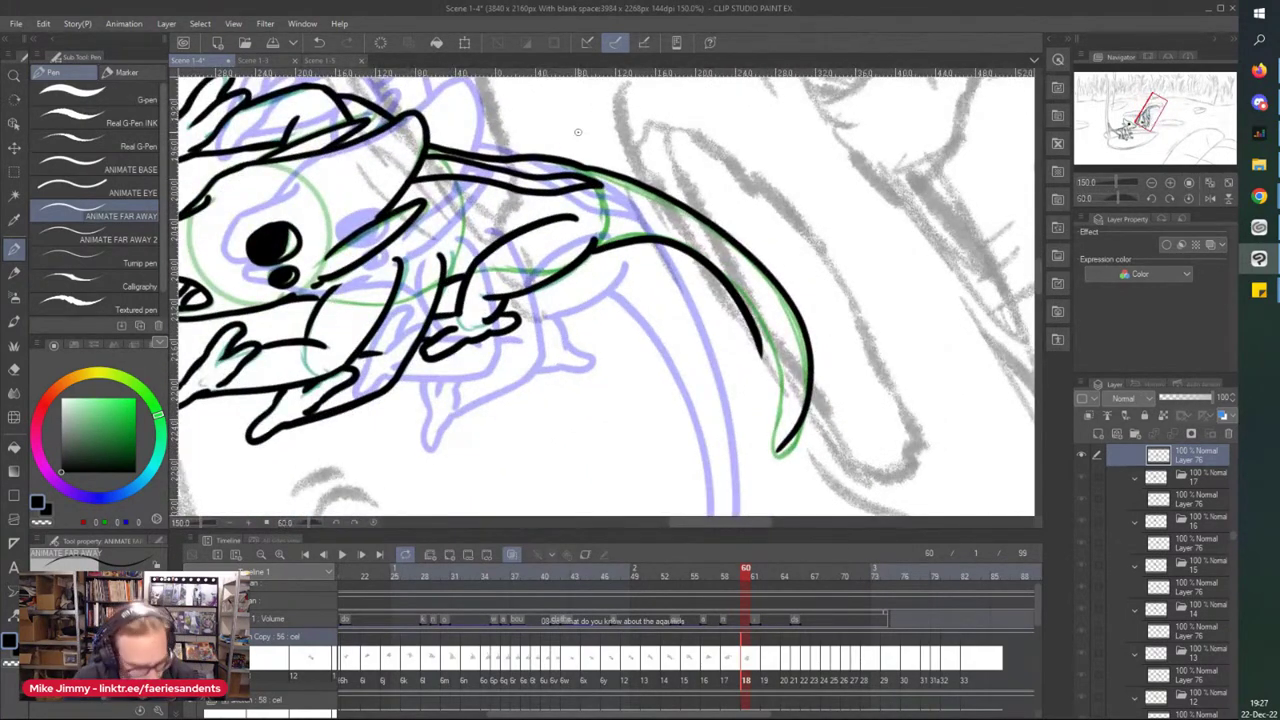
key("ctrl+z")
mouse_move(592, 246)
left_mouse_down()
mouse_move(695, 253)
mouse_move(761, 345)
mouse_move(768, 333)
mouse_move(774, 400)
left_mouse_up()
left_click_drag(764, 454, 803, 426)
key("e")
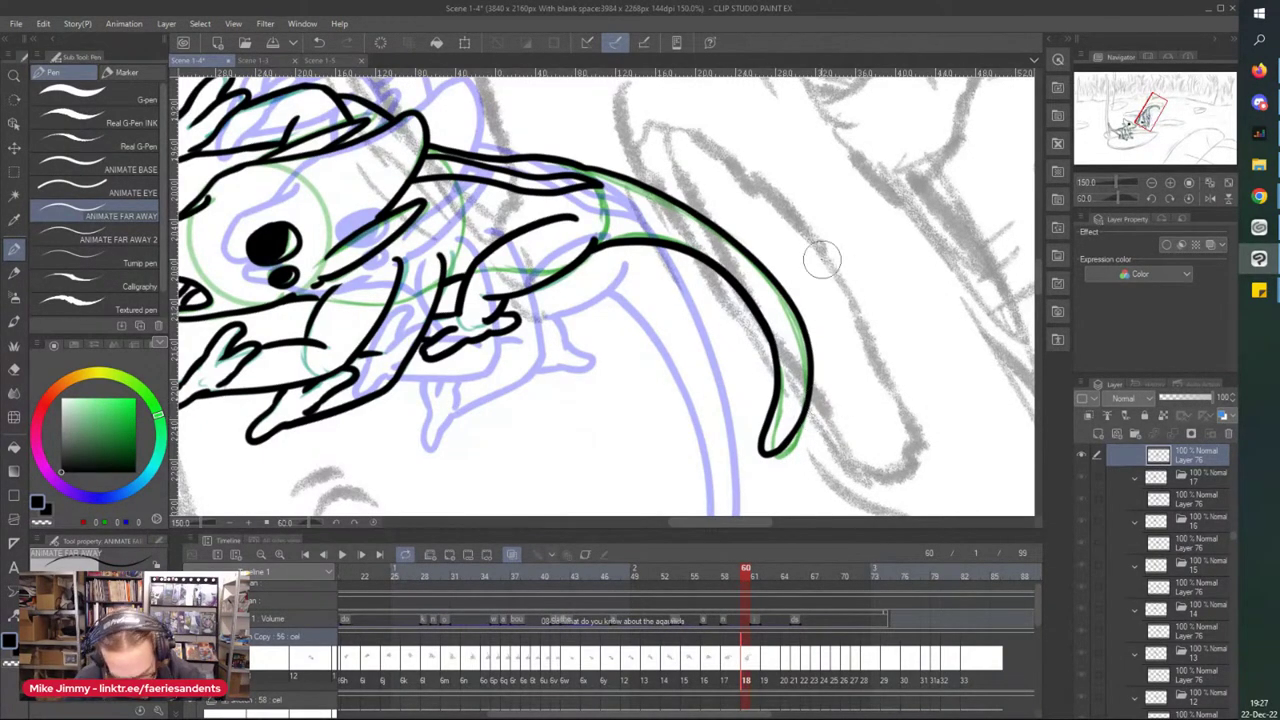
- Return the rotated canvas to nearly upright and save the Scene 1-4 file
key("minus")
key("minus")
key("minus")
key("minus")
key("minus")
scroll(686, 223, "down", 2)
key("minus")
key("minus")
key("minus")
key("minus")
key("minus")
key("minus")
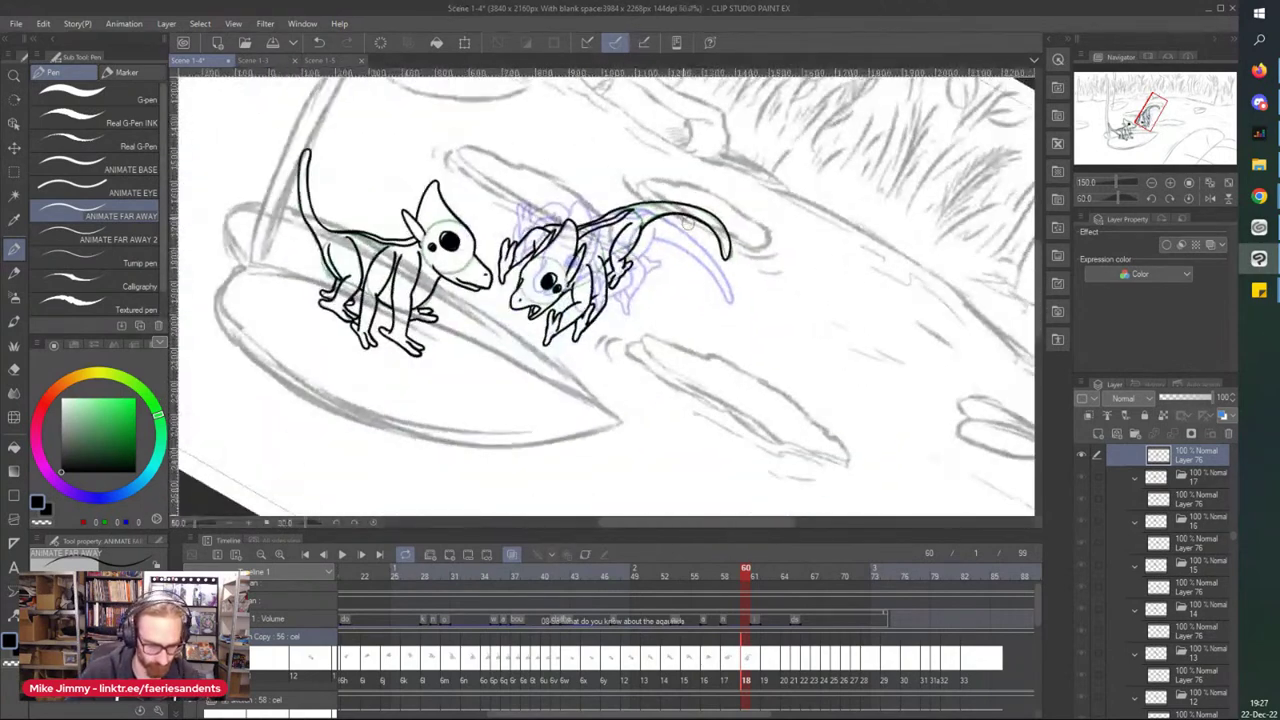
key("ctrl+s")
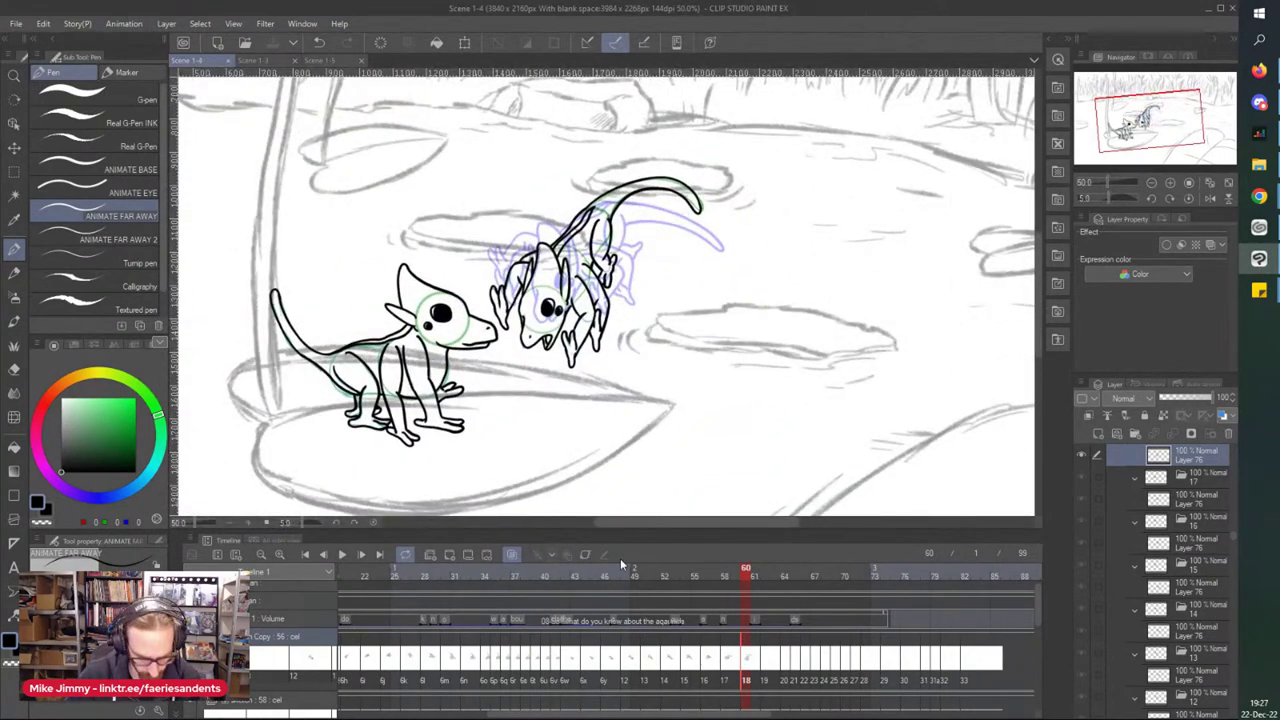
- Go to frame 62 and select Layer 76 inside cel folder 19 for inking
left_click(762, 668)
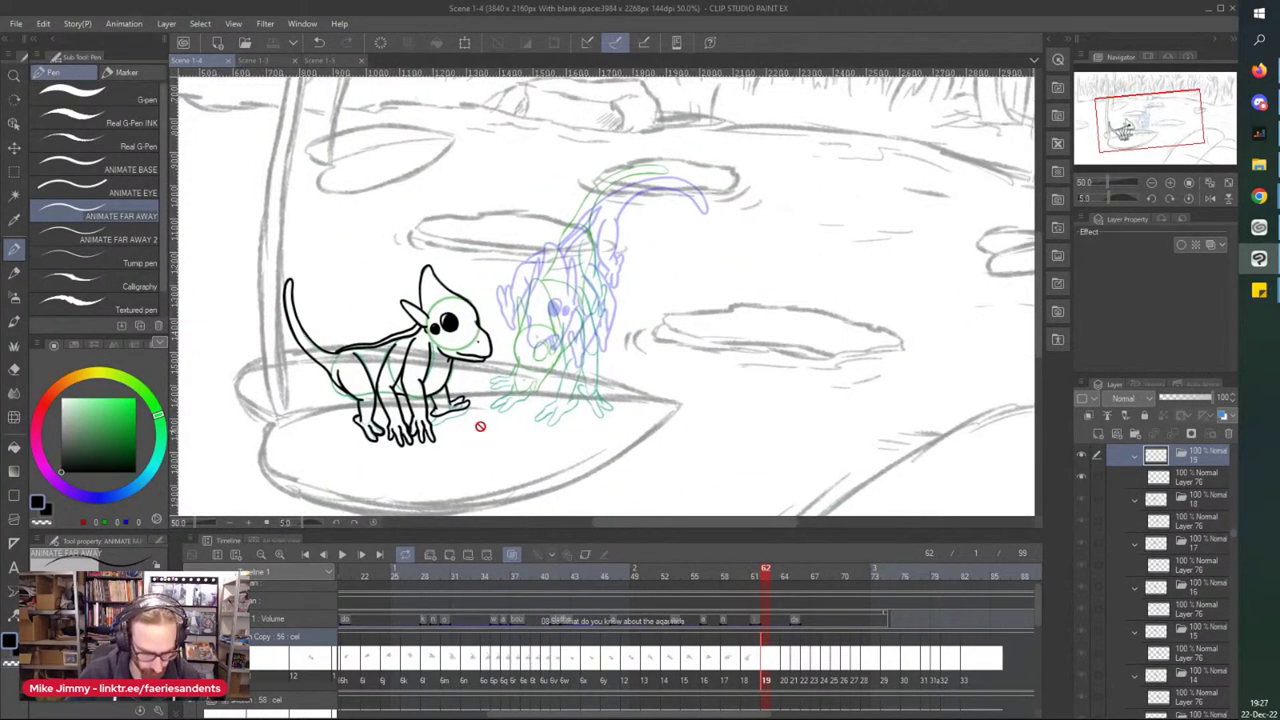
scroll(477, 431, "up", 3)
left_click(1165, 481)
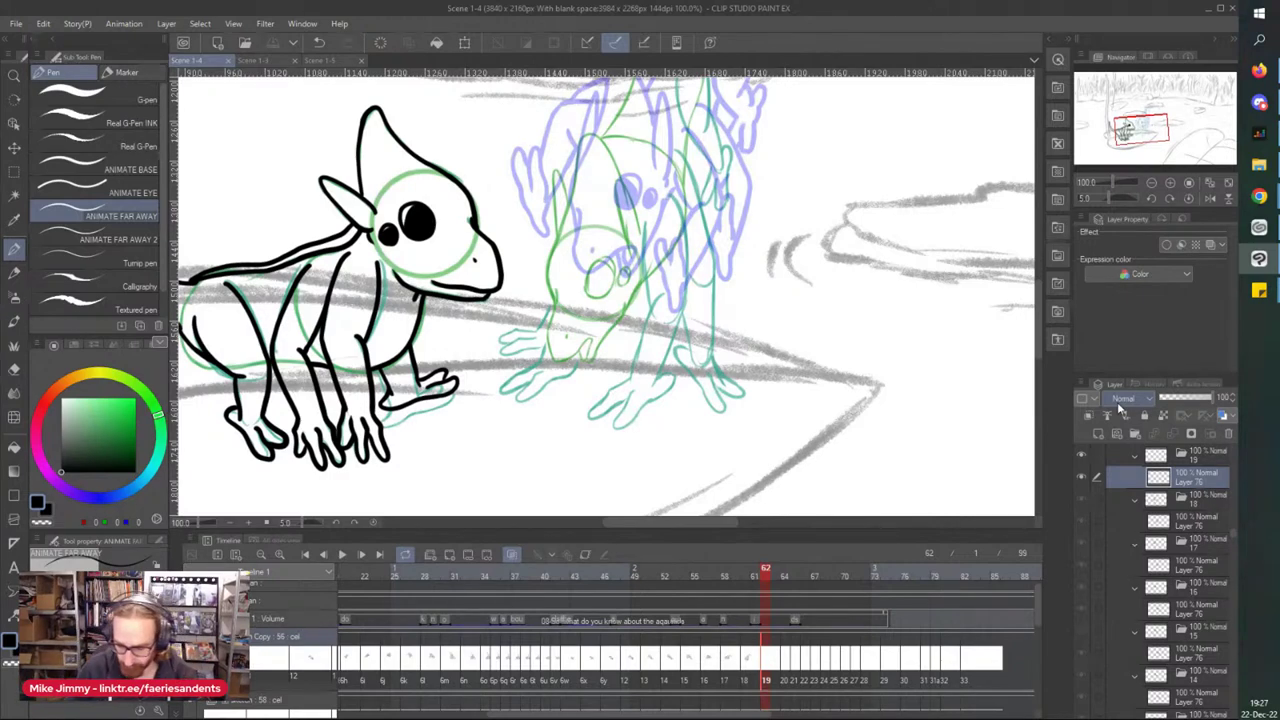
- Ink the large and small eyes of the crouching character as black ovals, leaving white highlights
scroll(592, 272, "up", 4)
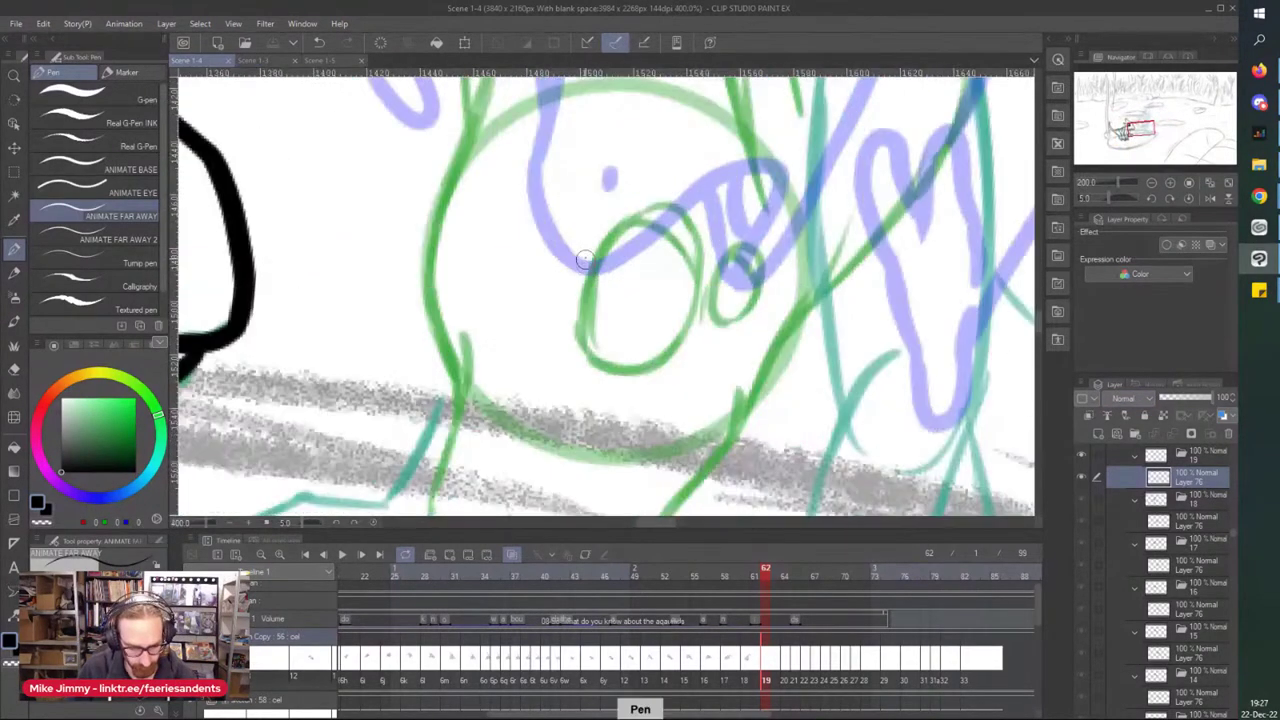
mouse_move(584, 342)
left_mouse_down()
mouse_move(594, 263)
mouse_move(647, 206)
mouse_move(696, 269)
mouse_move(646, 357)
mouse_move(575, 305)
left_mouse_up()
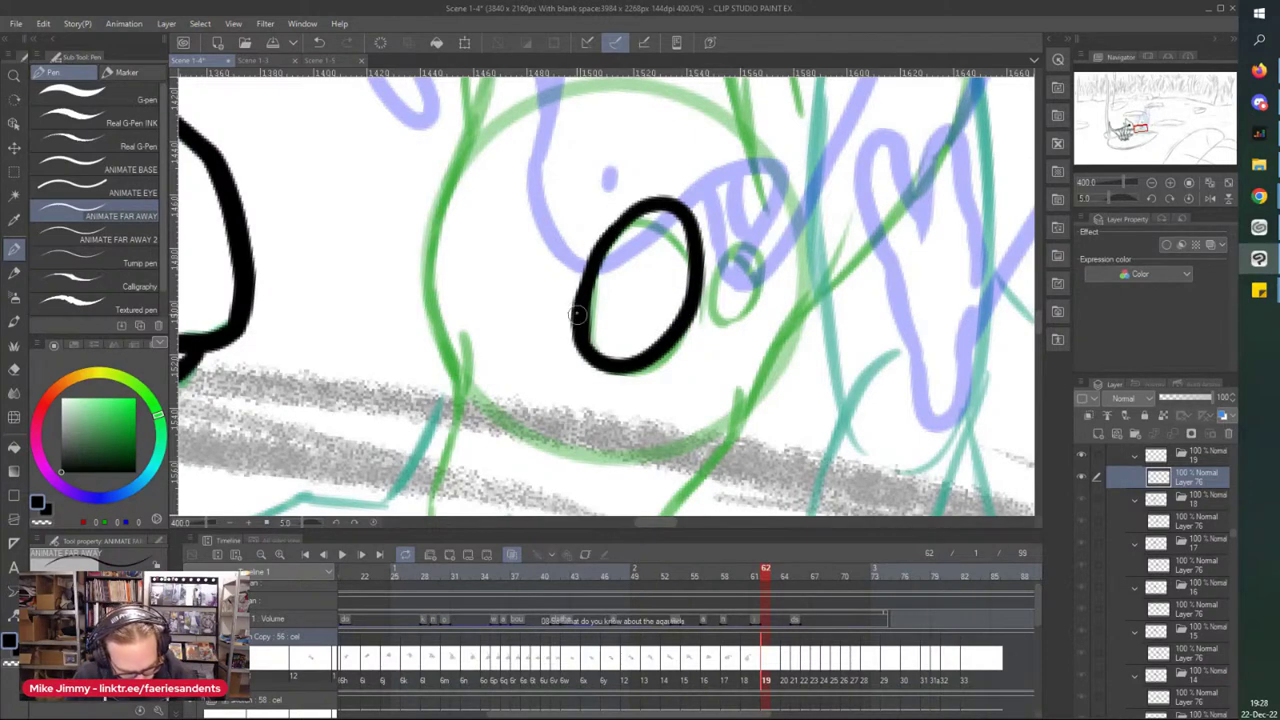
mouse_move(620, 228)
left_mouse_down()
mouse_move(663, 250)
mouse_move(647, 285)
mouse_move(629, 249)
mouse_move(596, 285)
mouse_move(599, 349)
mouse_move(628, 350)
mouse_move(670, 318)
mouse_move(630, 346)
mouse_move(602, 321)
left_mouse_up()
mouse_move(740, 314)
left_mouse_down()
mouse_move(750, 247)
mouse_move(719, 289)
mouse_move(753, 305)
mouse_move(734, 268)
mouse_move(730, 305)
left_mouse_up()
scroll(556, 173, "down", 1)
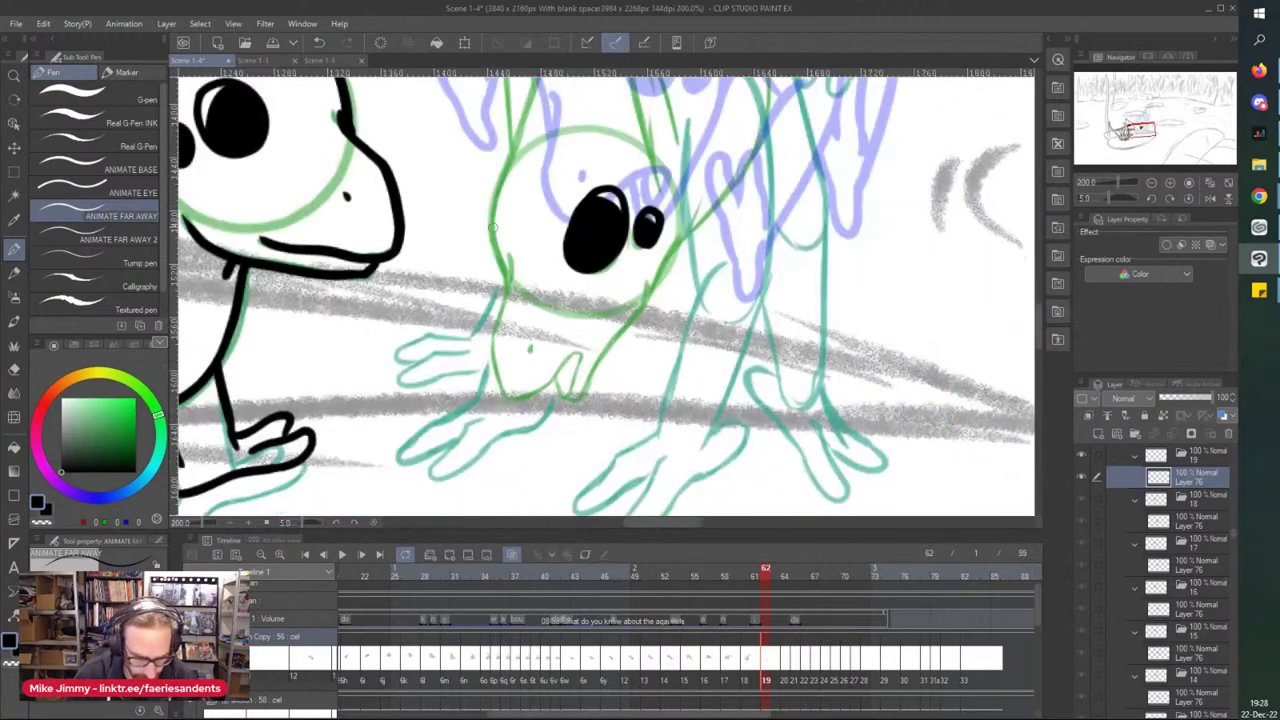
- Ink the side of the head, the snout with its nostril and mouth, and the jaw line toward the small eye
scroll(490, 312, "up", 1)
mouse_move(526, 198)
left_mouse_down()
mouse_move(484, 374)
mouse_move(492, 365)
mouse_move(508, 443)
mouse_move(528, 478)
mouse_move(596, 452)
mouse_move(650, 398)
mouse_move(671, 397)
mouse_move(652, 449)
mouse_move(623, 437)
left_mouse_up()
left_click_drag(569, 376, 570, 397)
mouse_move(637, 480)
left_mouse_down()
mouse_move(722, 393)
mouse_move(807, 224)
left_mouse_up()
- Ink the tall pointed crest rising from the top of the head
scroll(604, 124, "down", 2)
mouse_move(572, 191)
left_mouse_down()
mouse_move(566, 221)
mouse_move(592, 237)
mouse_move(550, 423)
mouse_move(626, 145)
mouse_move(670, 183)
mouse_move(704, 265)
mouse_move(682, 232)
mouse_move(722, 286)
mouse_move(690, 236)
left_mouse_up()
key("e")
key("p")
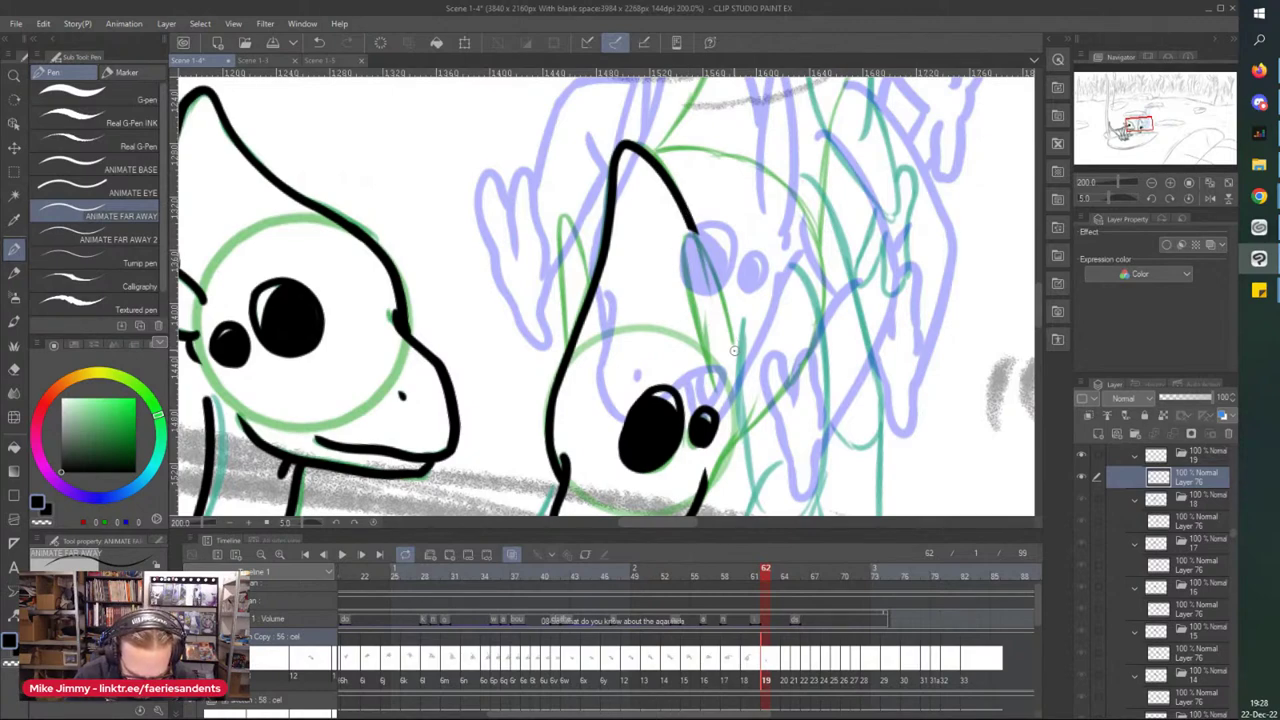
- Ink both edges of the upper arm beside the head, from shoulder to elbow
scroll(678, 228, "down", 1)
scroll(734, 424, "up", 1)
left_click_drag(725, 245, 735, 418)
left_click_drag(768, 196, 805, 395)
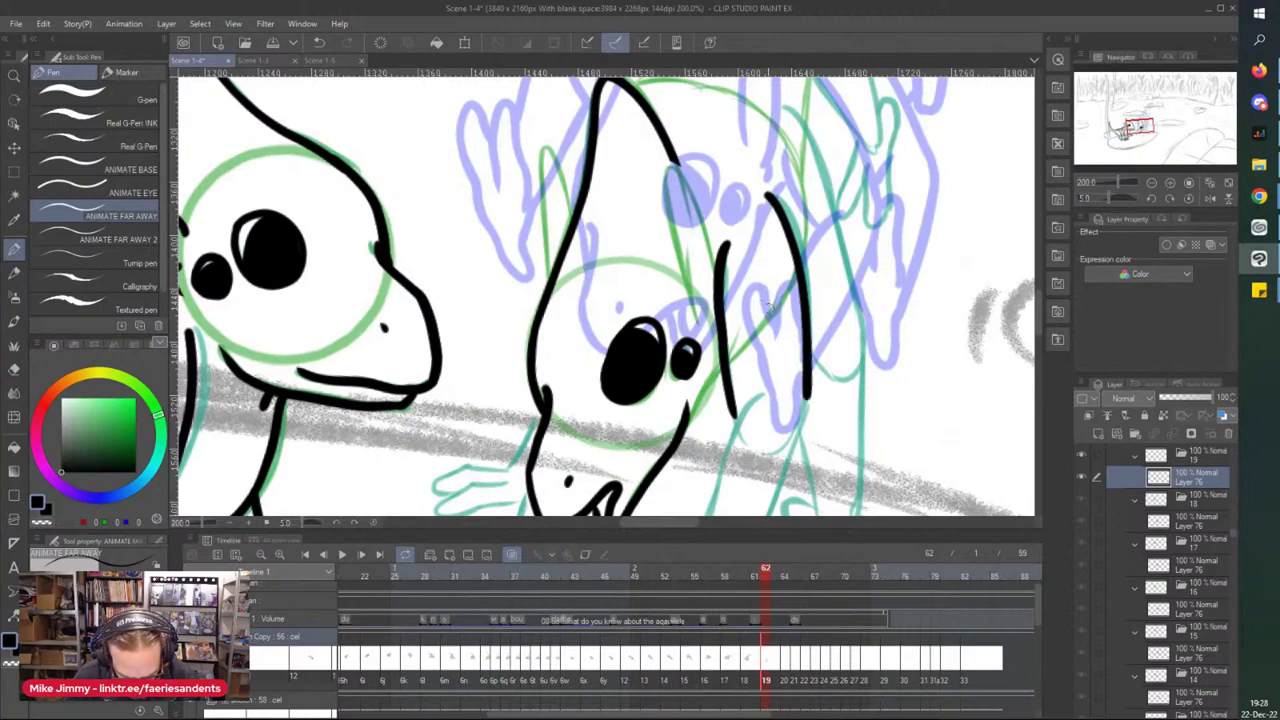
- Erase the upper end of the jaw line and redraw it in a wider curve beside the small eye
scroll(703, 346, "down", 2)
scroll(703, 346, "up", 2)
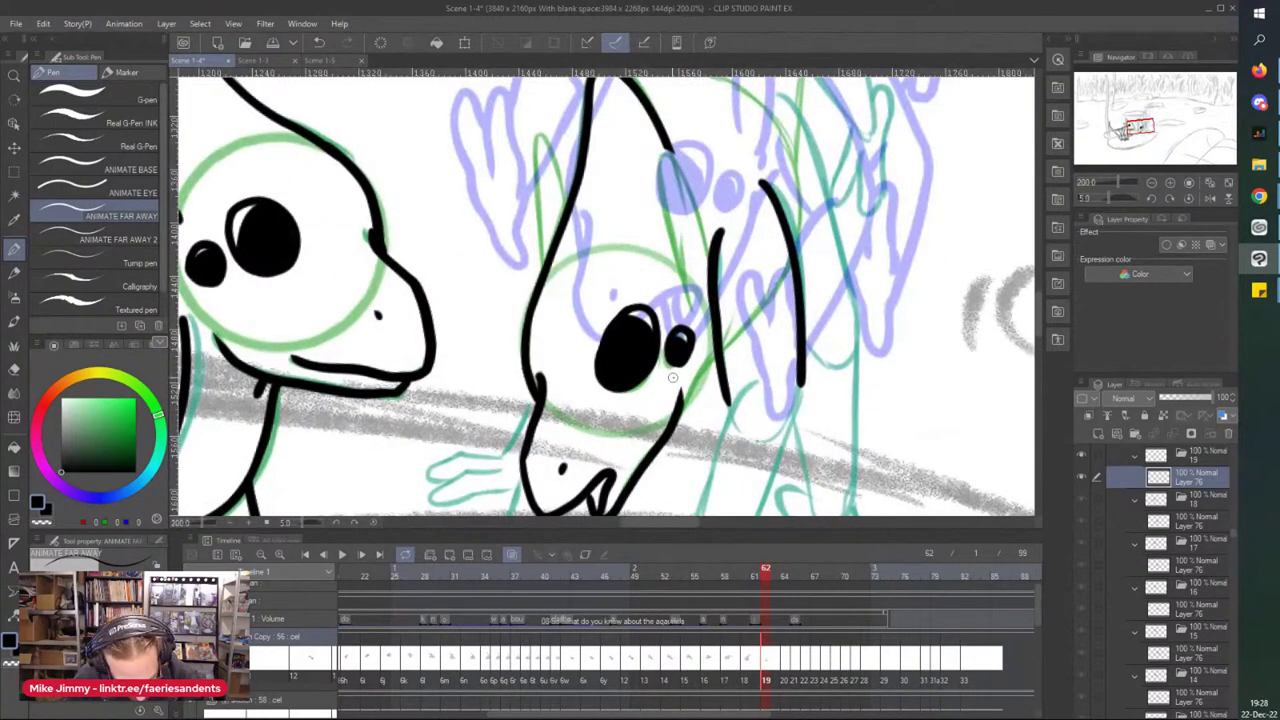
key("e")
left_click_drag(686, 383, 668, 393)
key("p")
left_click_drag(648, 462, 700, 352)
- Ink the pointed ears on both sides of the crest
mouse_move(688, 292)
left_mouse_down()
mouse_move(669, 148)
mouse_move(696, 212)
mouse_move(696, 268)
left_mouse_up()
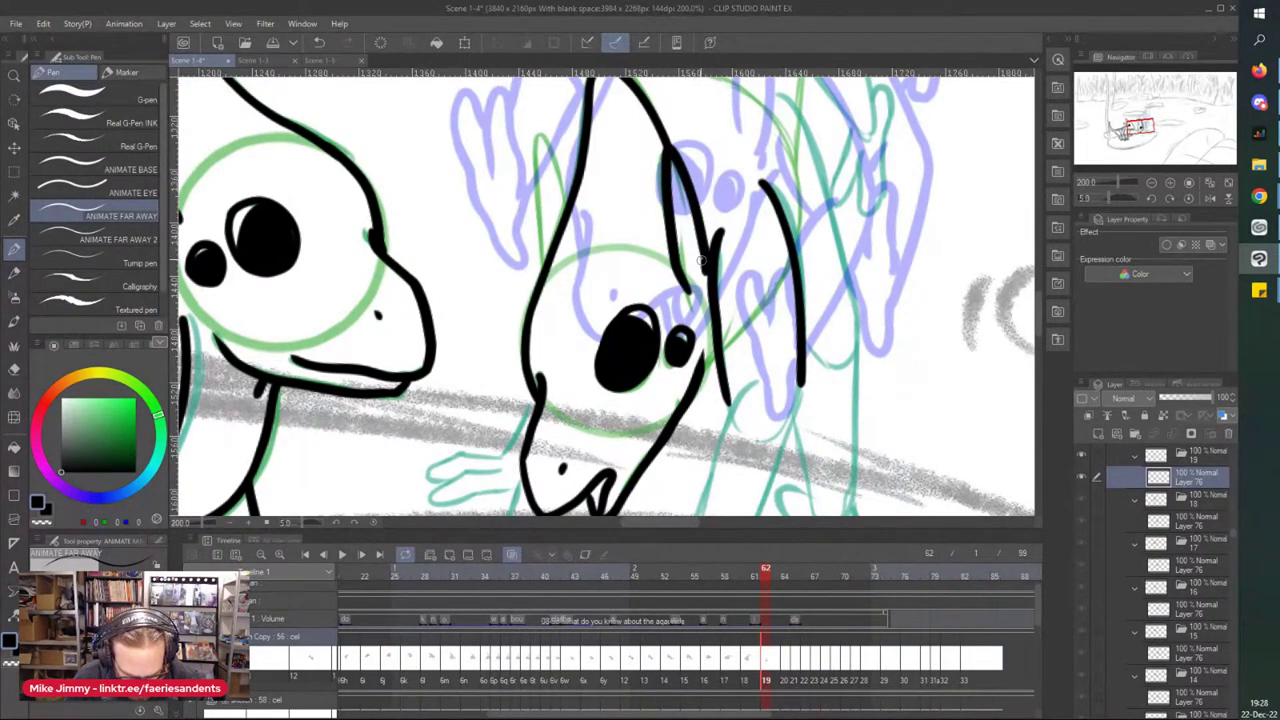
mouse_move(542, 270)
left_mouse_down()
mouse_move(536, 168)
mouse_move(562, 182)
mouse_move(568, 210)
left_mouse_up()
scroll(520, 155, "down", 1)
scroll(633, 424, "up", 1)
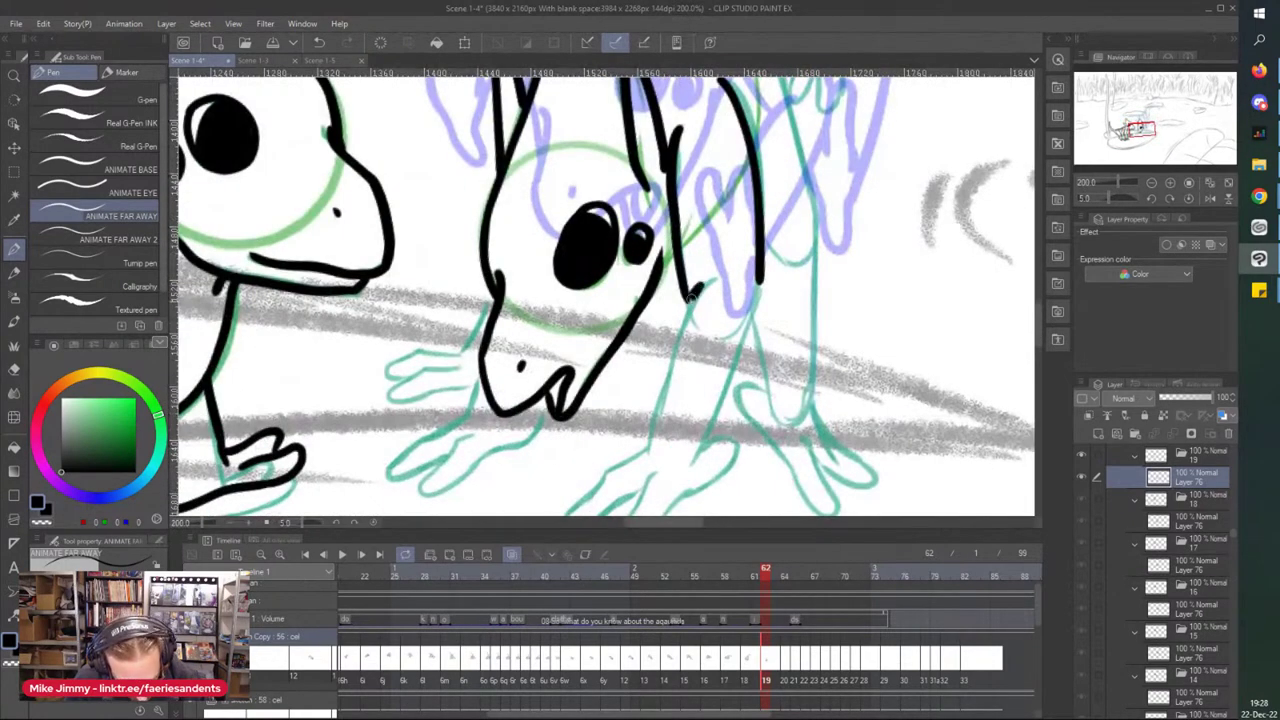
- Ink both edges of the near forearm and the splayed hand planted on the leaf
left_click_drag(699, 287, 648, 437)
left_click_drag(758, 280, 698, 460)
scroll(698, 460, "down", 1)
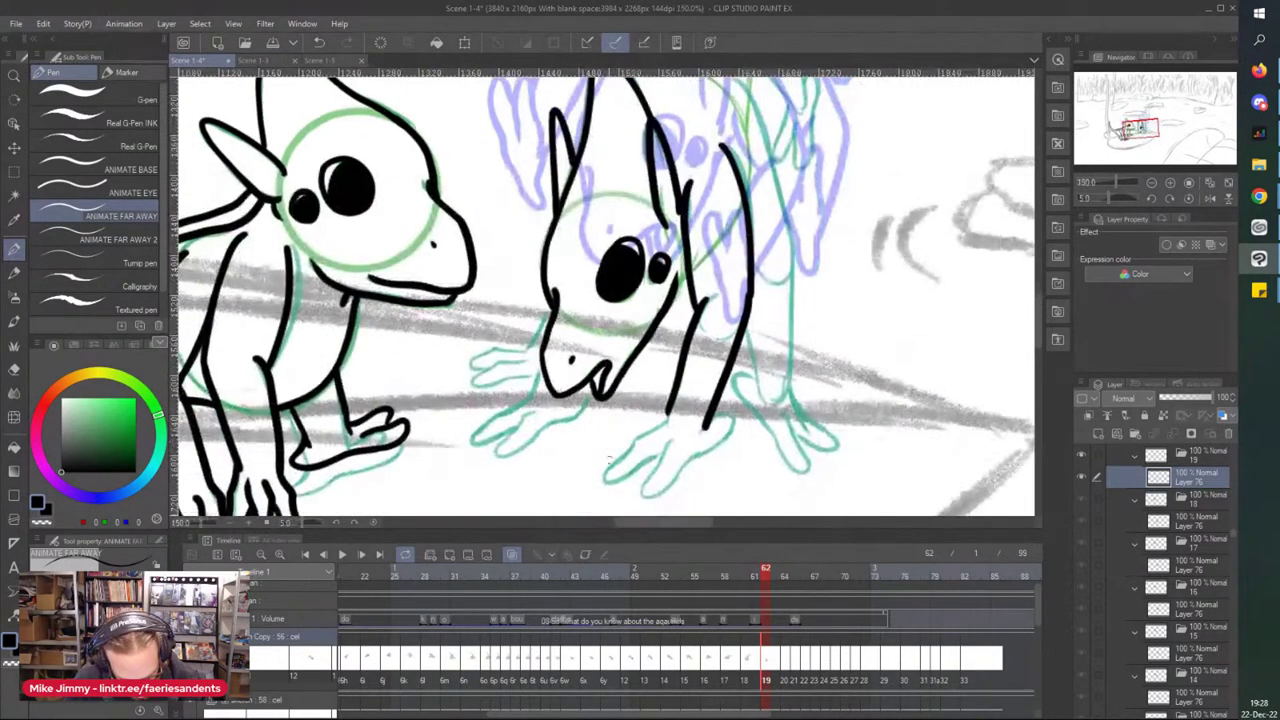
scroll(655, 438, "up", 2)
mouse_move(683, 386)
left_mouse_down()
mouse_move(646, 451)
mouse_move(763, 375)
left_mouse_up()
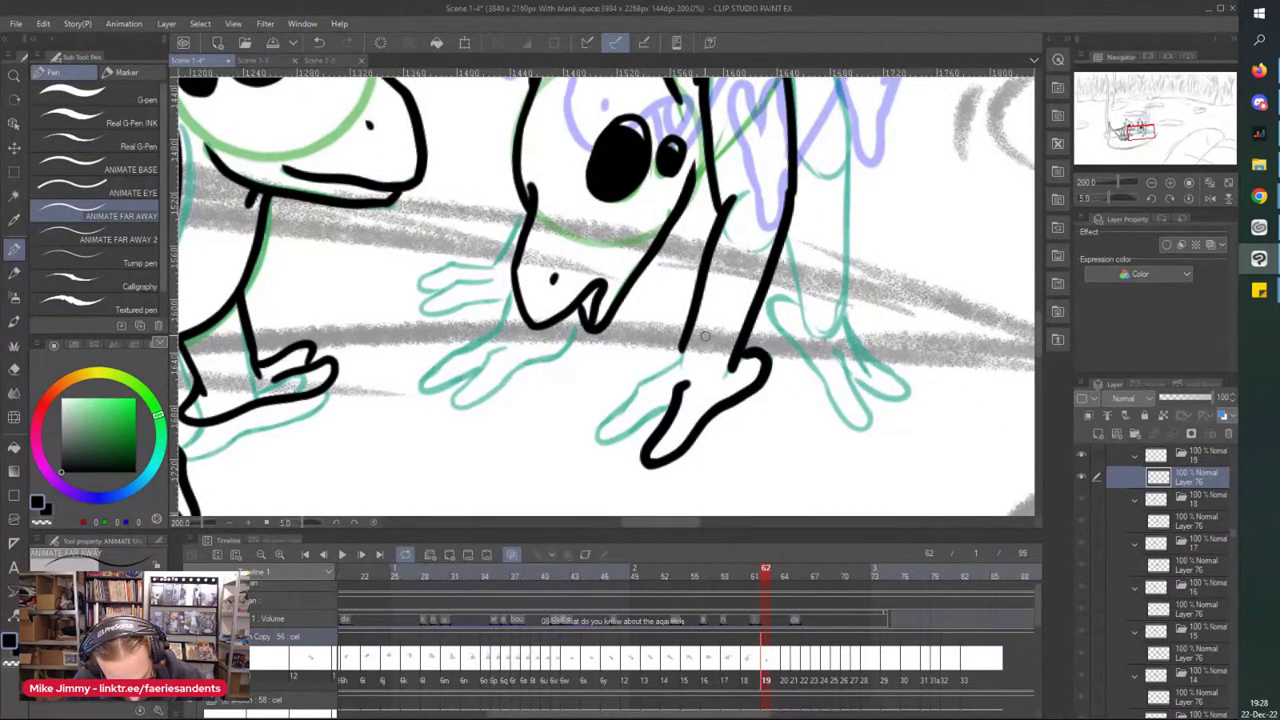
mouse_move(684, 348)
left_mouse_down()
mouse_move(592, 440)
mouse_move(650, 414)
left_mouse_up()
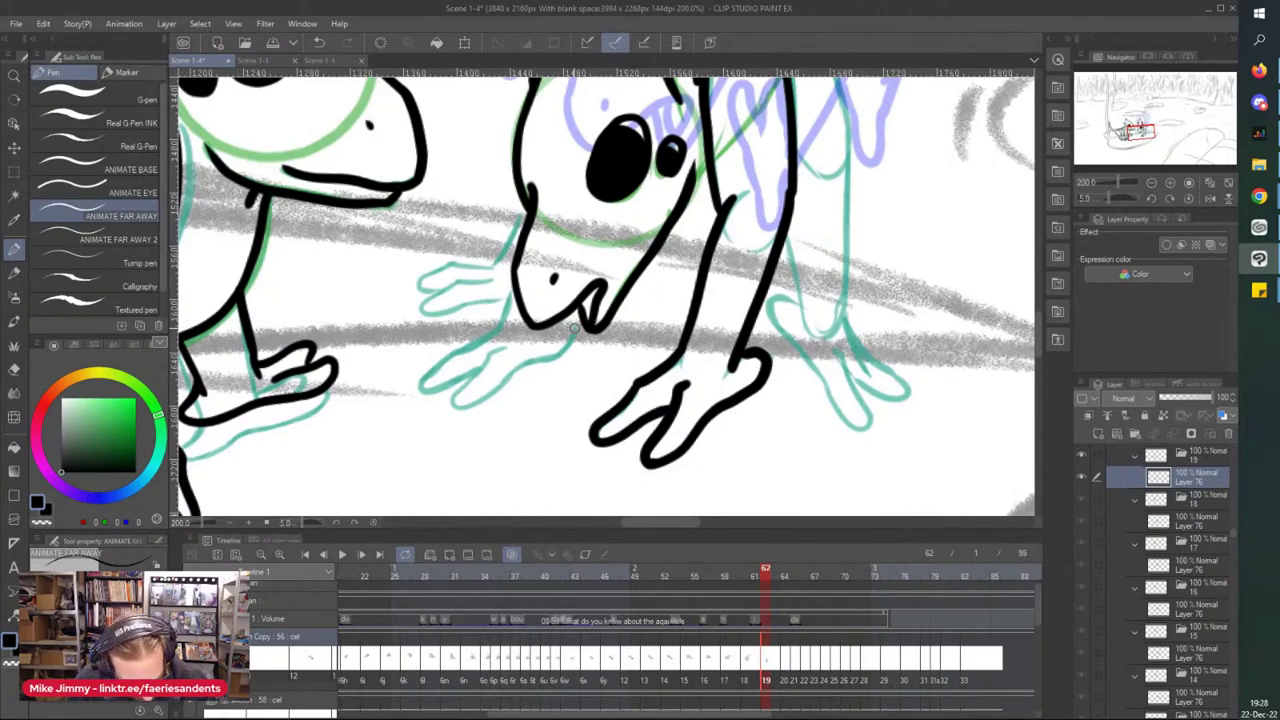
- Ink the palm and fingers of the hand resting beneath the snout
left_click_drag(540, 362, 448, 408)
left_click_drag(482, 358, 450, 394)
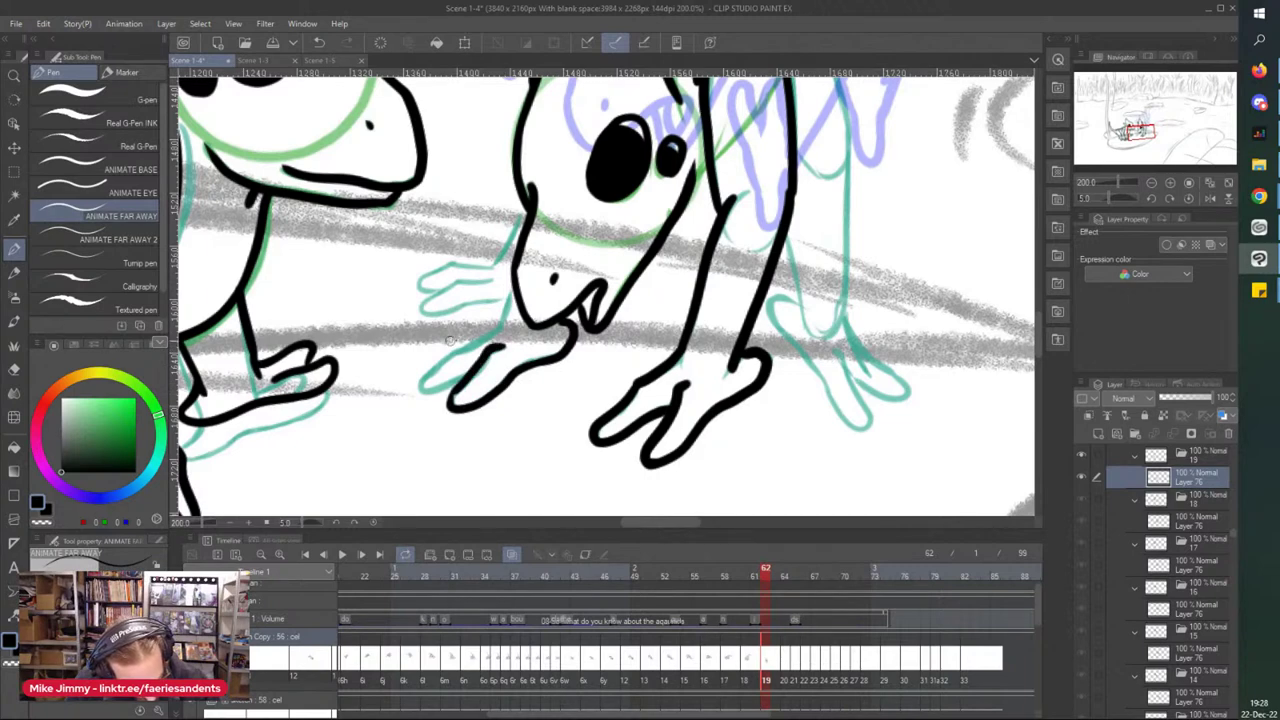
mouse_move(499, 327)
left_mouse_down()
mouse_move(416, 385)
mouse_move(454, 383)
left_mouse_up()
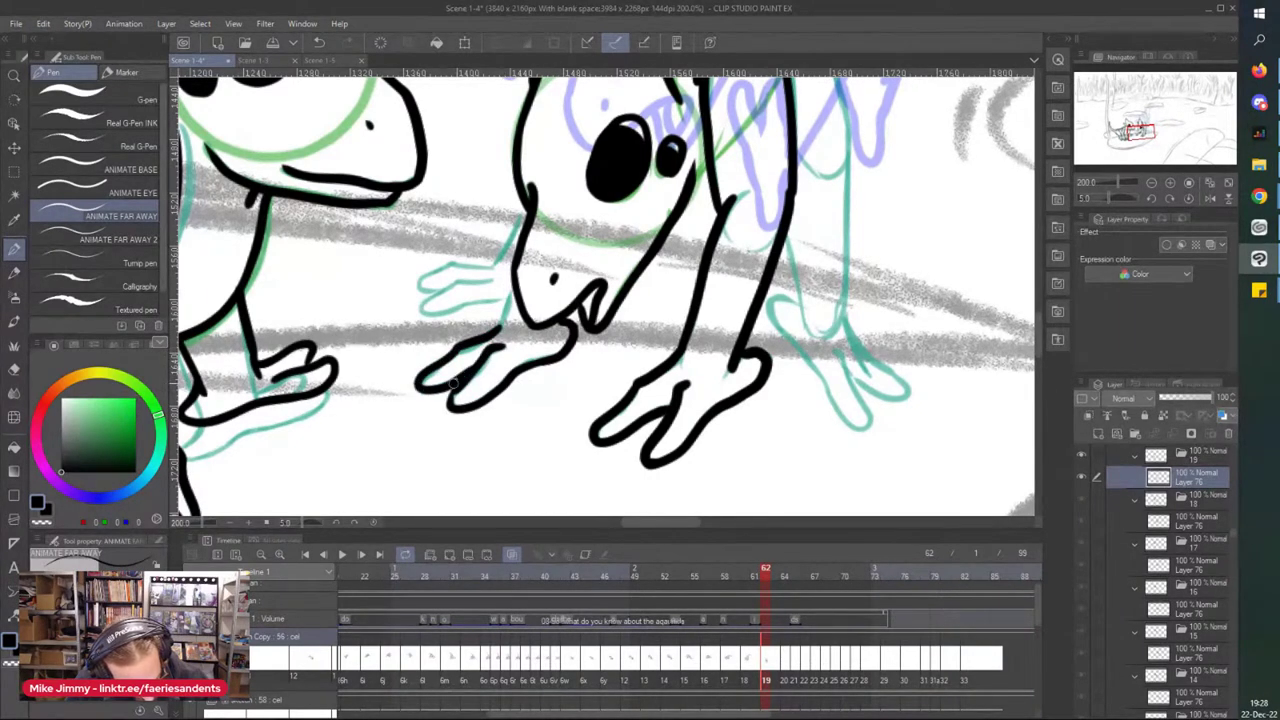
- Ink the arm emerging from behind the cheek and the fingers of its hand beside the snout
left_click_drag(500, 328, 514, 282)
mouse_move(524, 204)
left_mouse_down()
mouse_move(486, 268)
mouse_move(420, 297)
mouse_move(501, 289)
left_mouse_up()
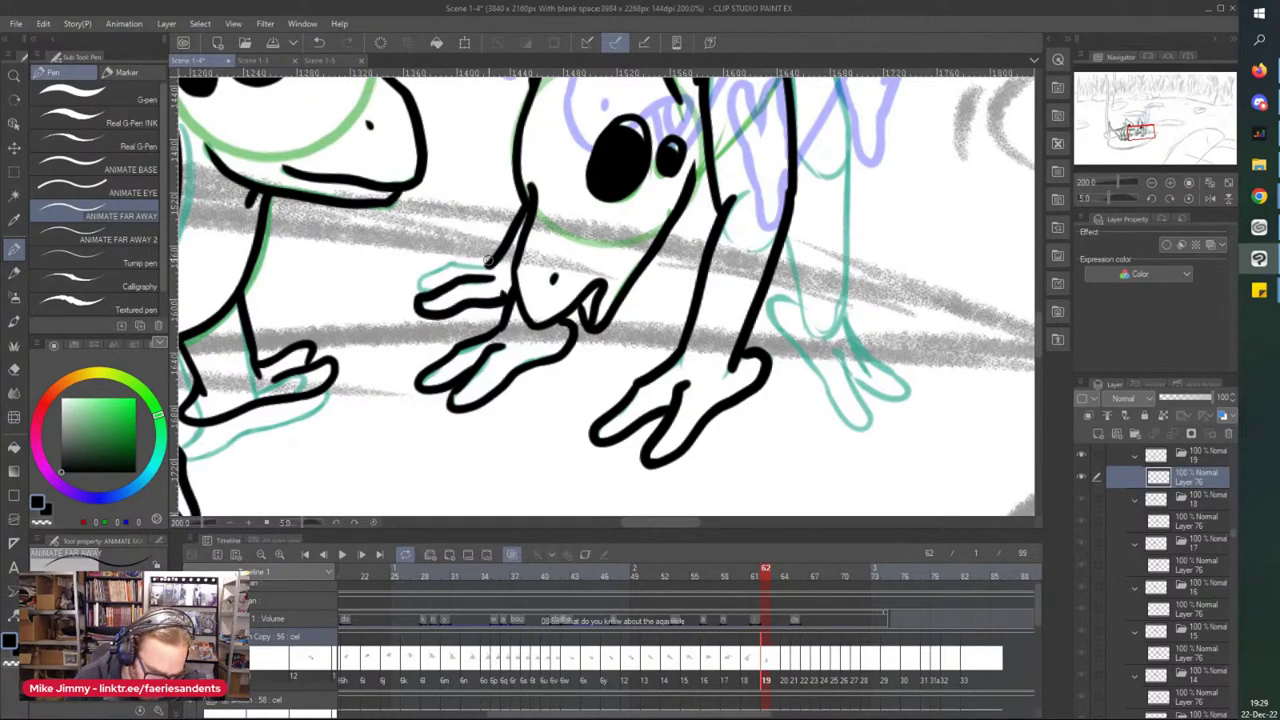
key("e")
scroll(496, 289, "up", 2)
key("p")
left_click_drag(468, 240, 306, 257)
- Ink the outer edge of the far arm behind the near arm, from the shoulder down toward the elbow
scroll(300, 245, "down", 5)
scroll(295, 232, "down", 2)
scroll(371, 175, "up", 3)
left_click_drag(371, 175, 387, 197)
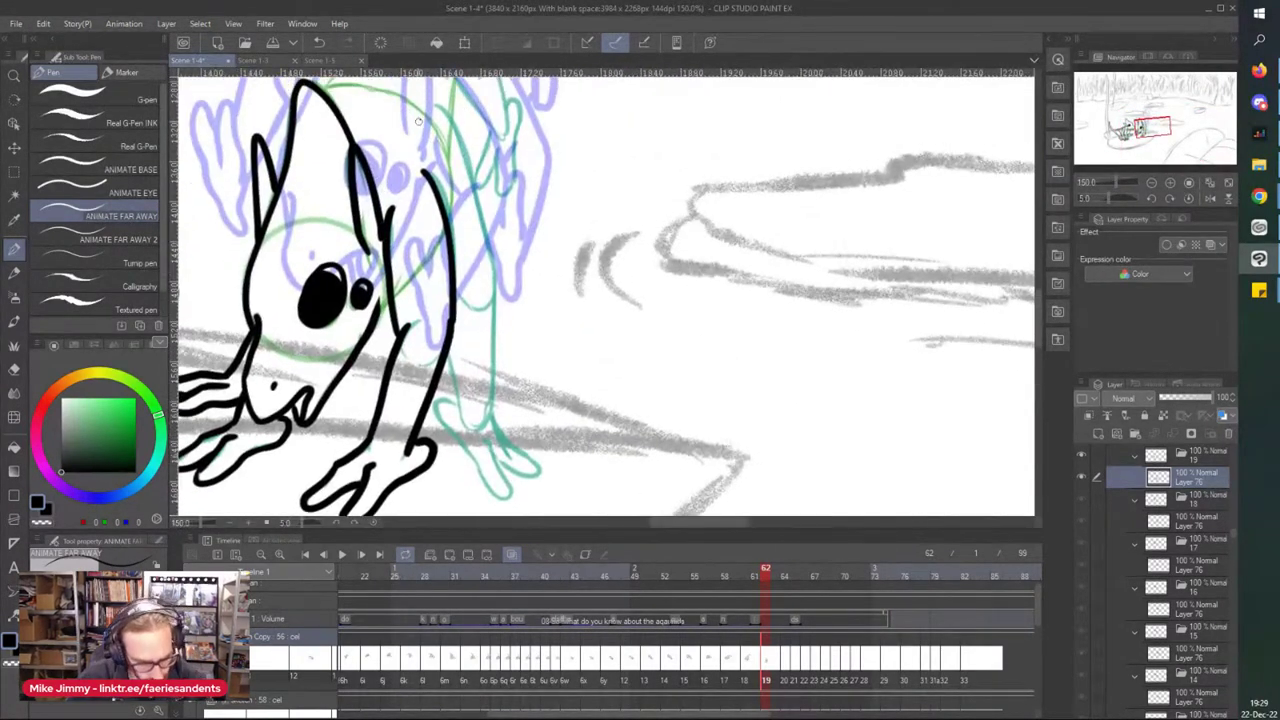
scroll(418, 121, "up", 1)
mouse_move(436, 108)
left_mouse_down()
mouse_move(491, 195)
mouse_move(516, 296)
left_mouse_up()
scroll(476, 214, "down", 1)
left_click_drag(469, 377, 483, 363)
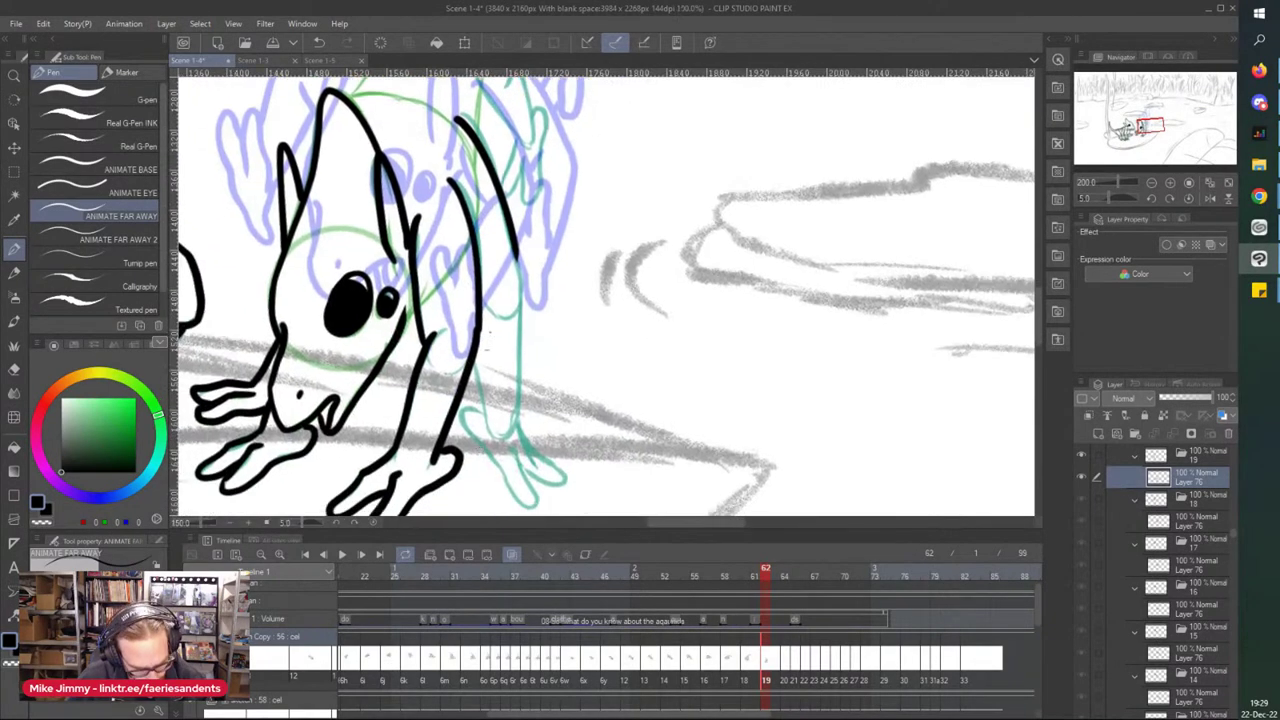
- Ink the outer foreleg and its splayed foot on the bowing creature in cel 19, tracing the teal sketch
scroll(516, 335, "up", 1)
left_click_drag(522, 224, 525, 436)
scroll(523, 340, "down", 1)
left_click_drag(497, 496, 497, 396)
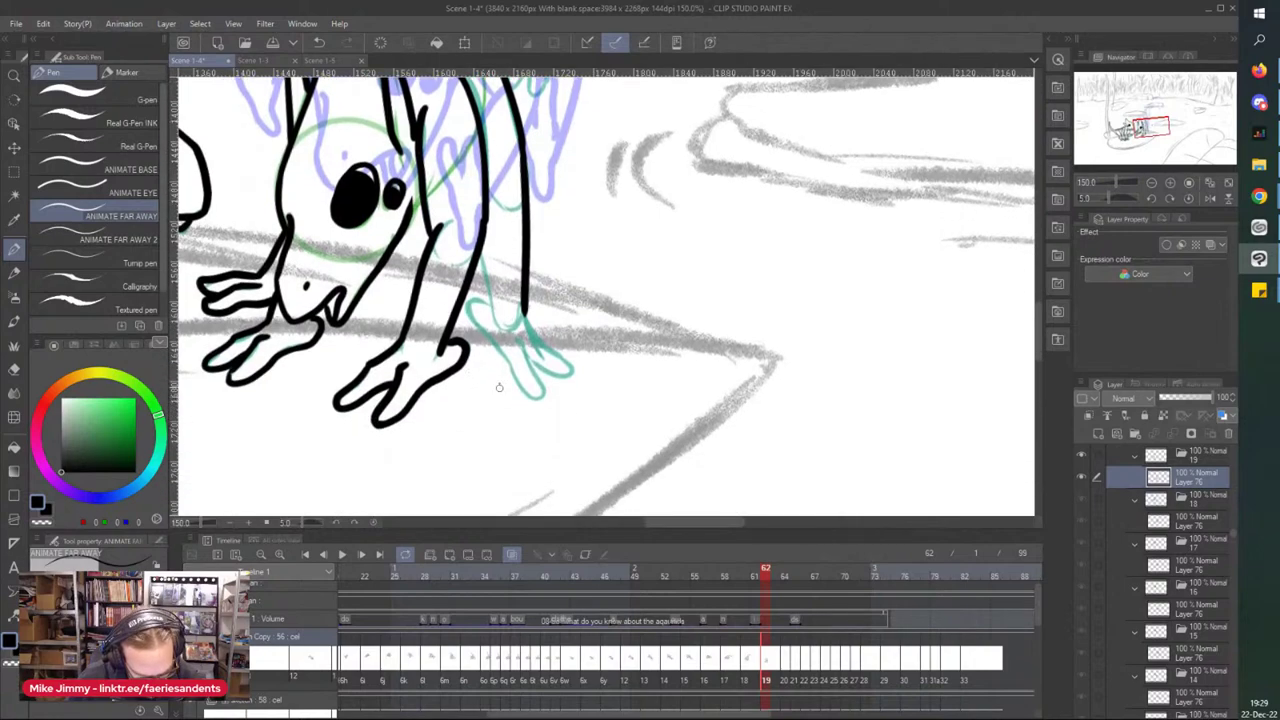
scroll(497, 396, "up", 3)
mouse_move(517, 298)
left_mouse_down()
mouse_move(565, 470)
mouse_move(396, 213)
left_mouse_up()
mouse_move(544, 235)
left_mouse_down()
mouse_move(676, 386)
mouse_move(560, 355)
left_mouse_up()
scroll(469, 213, "down", 3)
scroll(448, 173, "up", 3)
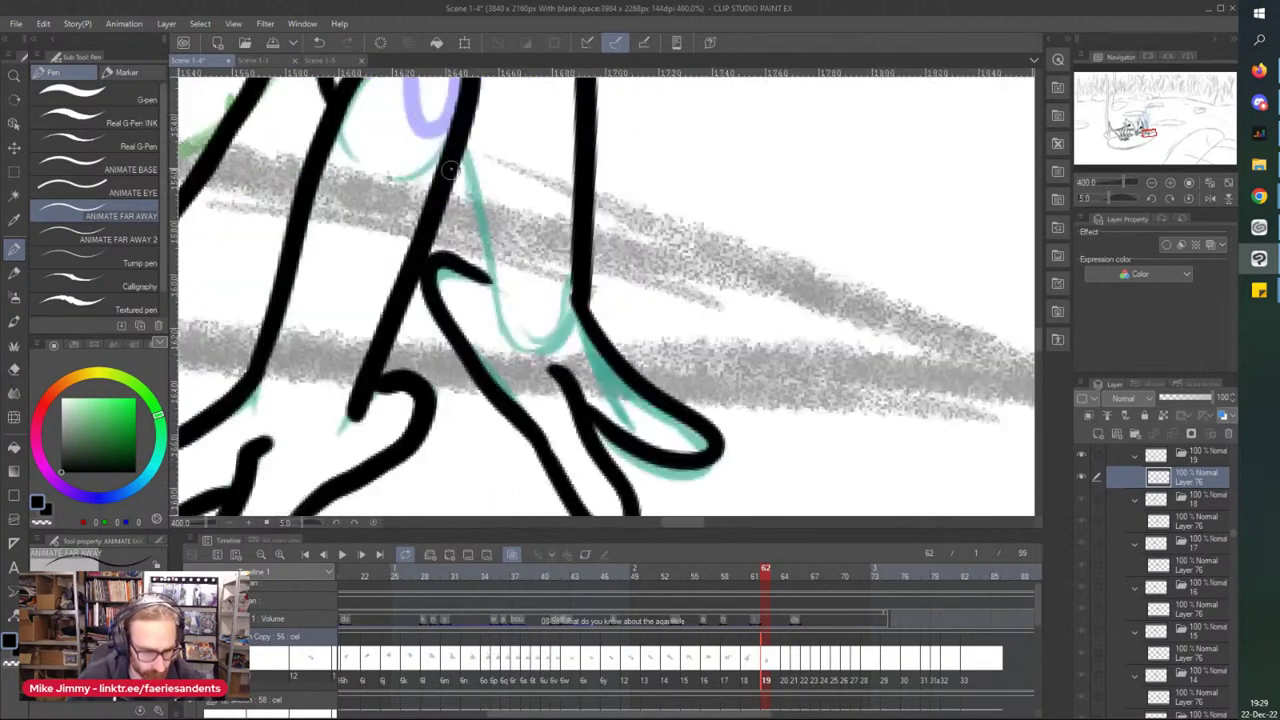
- Add a short ink stroke between the bowing creature's two forelegs, following the teal sketch
scroll(481, 228, "down", 3)
scroll(481, 228, "down", 2)
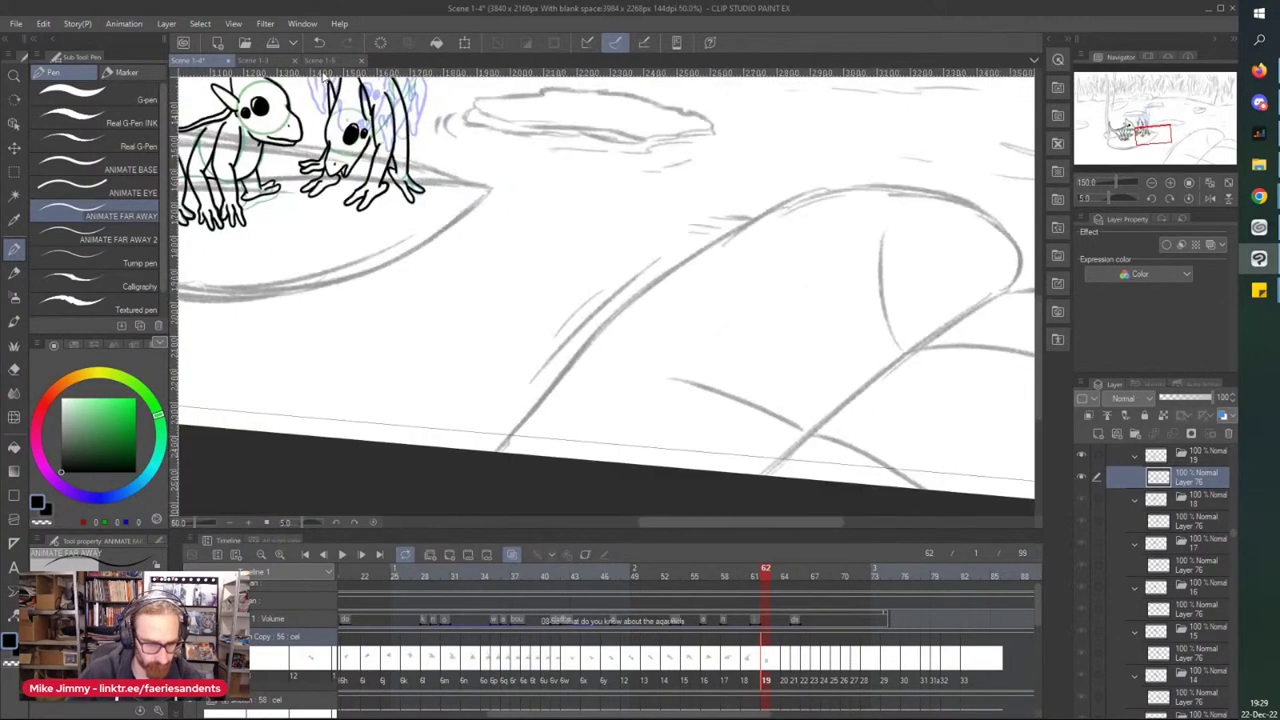
scroll(559, 309, "up", 5)
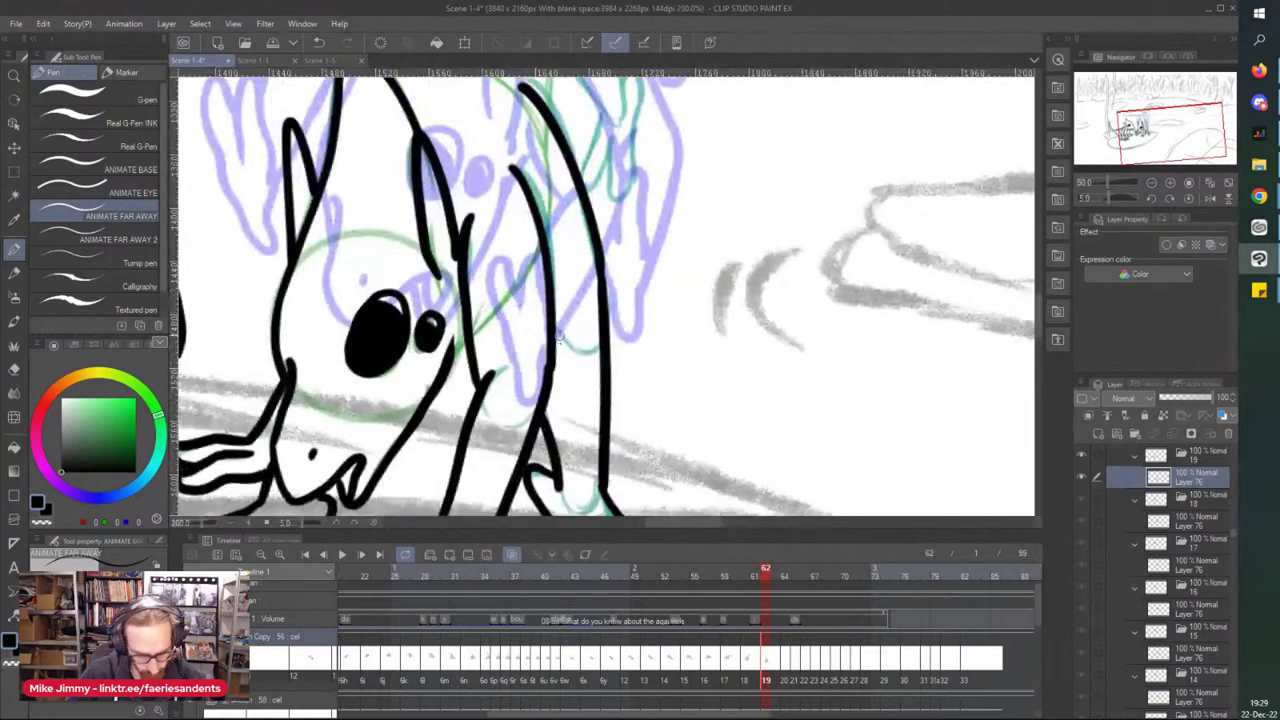
left_click_drag(560, 310, 559, 322)
scroll(502, 218, "down", 4)
scroll(550, 275, "up", 3)
scroll(331, 98, "down", 2)
- Ink the raised hind leg and its foot behind the bowing creature's head in cel 19
left_click_drag(285, 296, 486, 436)
scroll(520, 250, "up", 5)
scroll(565, 306, "up", 1)
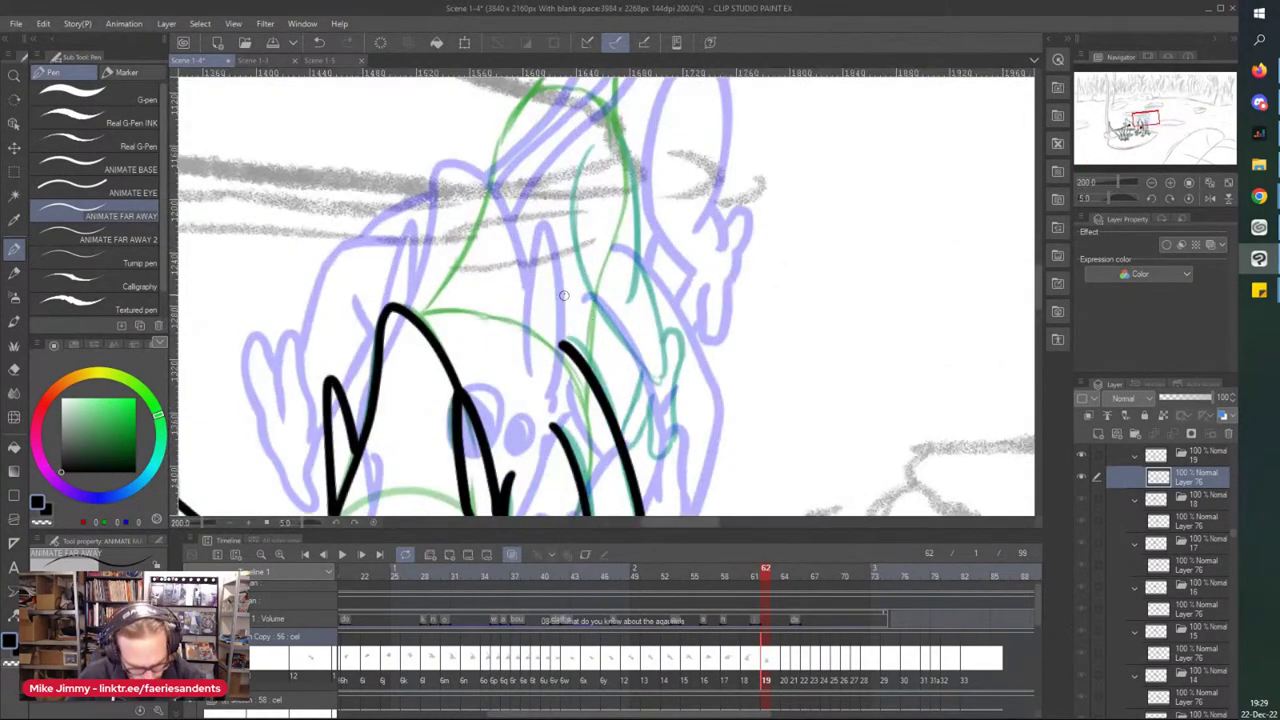
left_click_drag(594, 310, 587, 342)
mouse_move(587, 155)
left_mouse_down()
mouse_move(575, 213)
mouse_move(595, 322)
mouse_move(599, 308)
mouse_move(590, 368)
left_mouse_up()
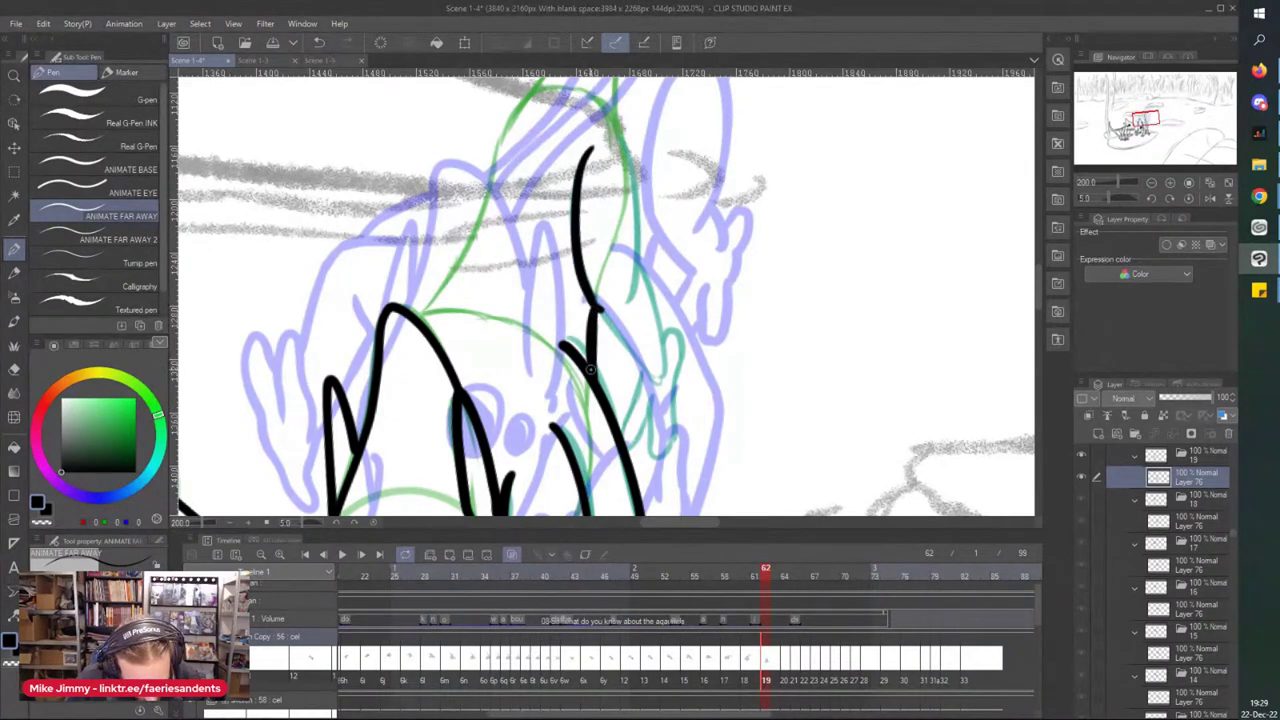
mouse_move(613, 141)
left_mouse_down()
mouse_move(632, 280)
mouse_move(660, 345)
left_mouse_up()
mouse_move(597, 312)
left_mouse_down()
mouse_move(634, 369)
mouse_move(627, 410)
mouse_move(641, 422)
mouse_move(650, 390)
mouse_move(656, 459)
mouse_move(671, 431)
mouse_move(672, 336)
left_mouse_up()
left_click_drag(648, 420, 624, 442)
- Ink the creature's long body lines from the head up to the hips, plus the far hind limb beside them
scroll(661, 398, "down", 1)
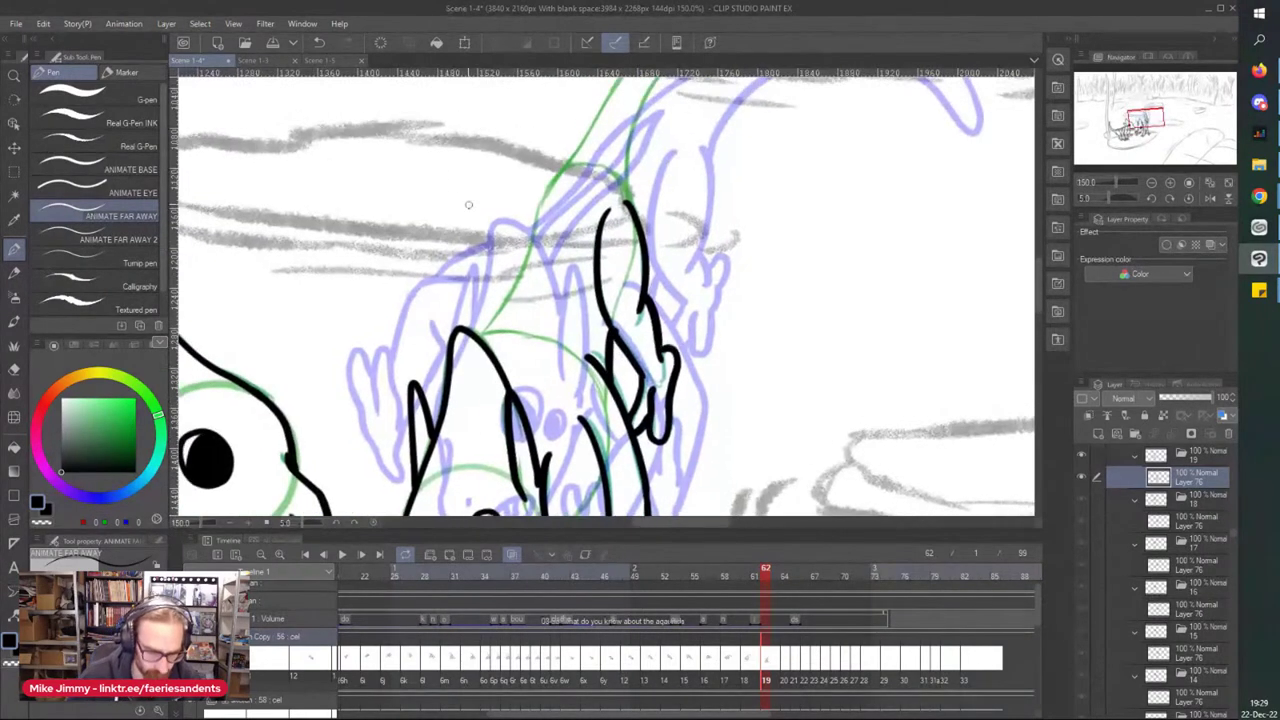
left_click_drag(556, 212, 490, 350)
left_click_drag(571, 205, 506, 372)
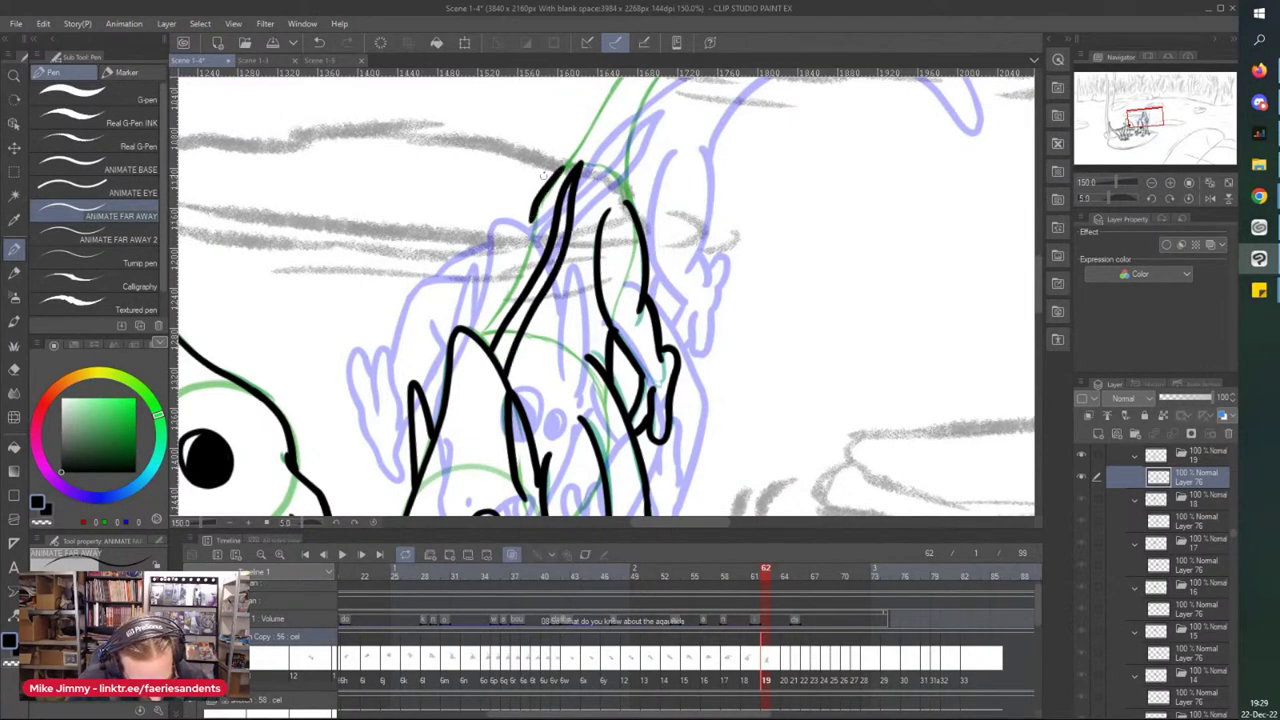
key("ctrl+z")
left_click_drag(568, 164, 519, 258)
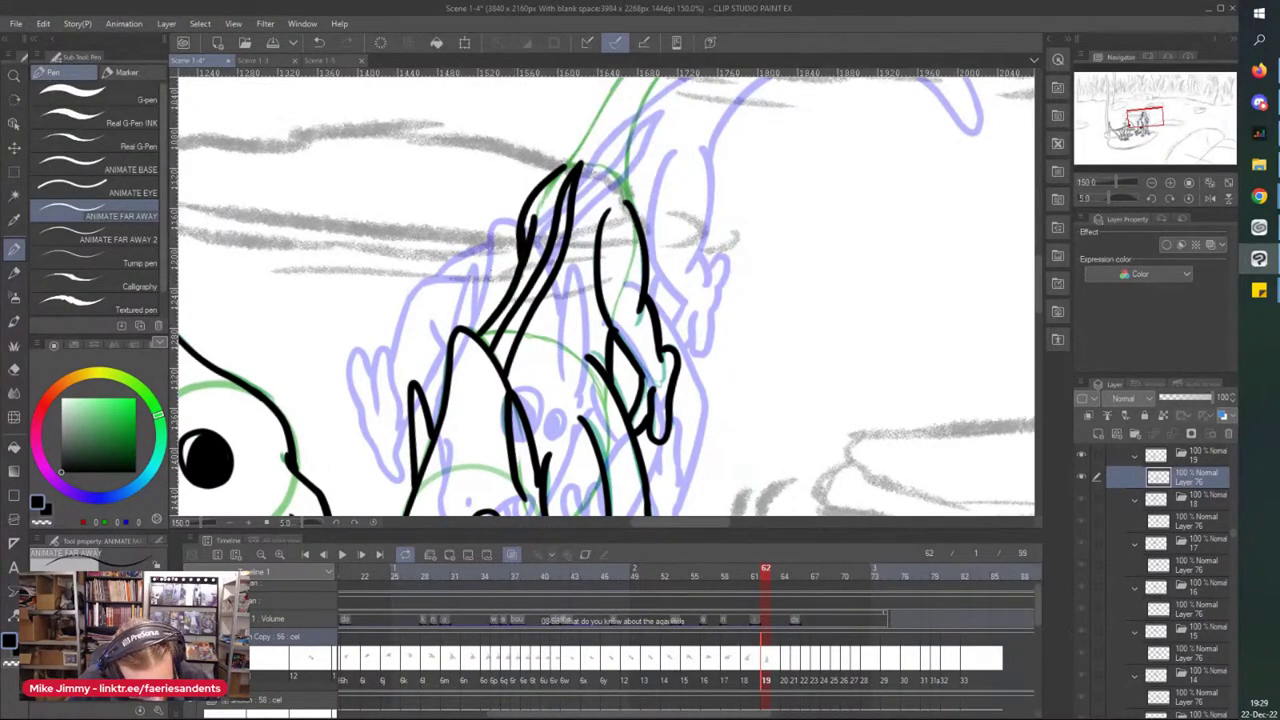
- Ink both edges of the long curved tail over the green sketch and save the file
scroll(392, 129, "down", 3)
key("ctrl+plus")
scroll(554, 82, "up", 4)
scroll(478, 165, "up", 1)
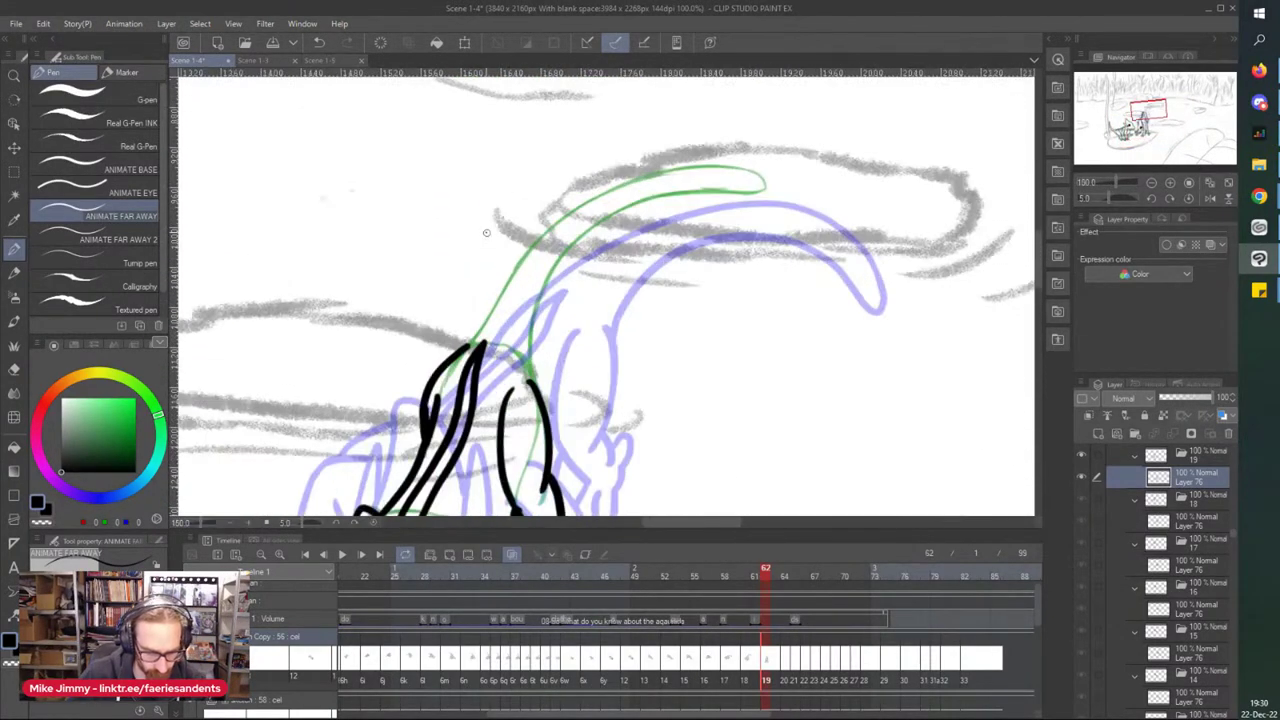
mouse_move(742, 190)
left_mouse_down()
mouse_move(681, 189)
mouse_move(591, 226)
mouse_move(556, 265)
mouse_move(525, 370)
left_mouse_up()
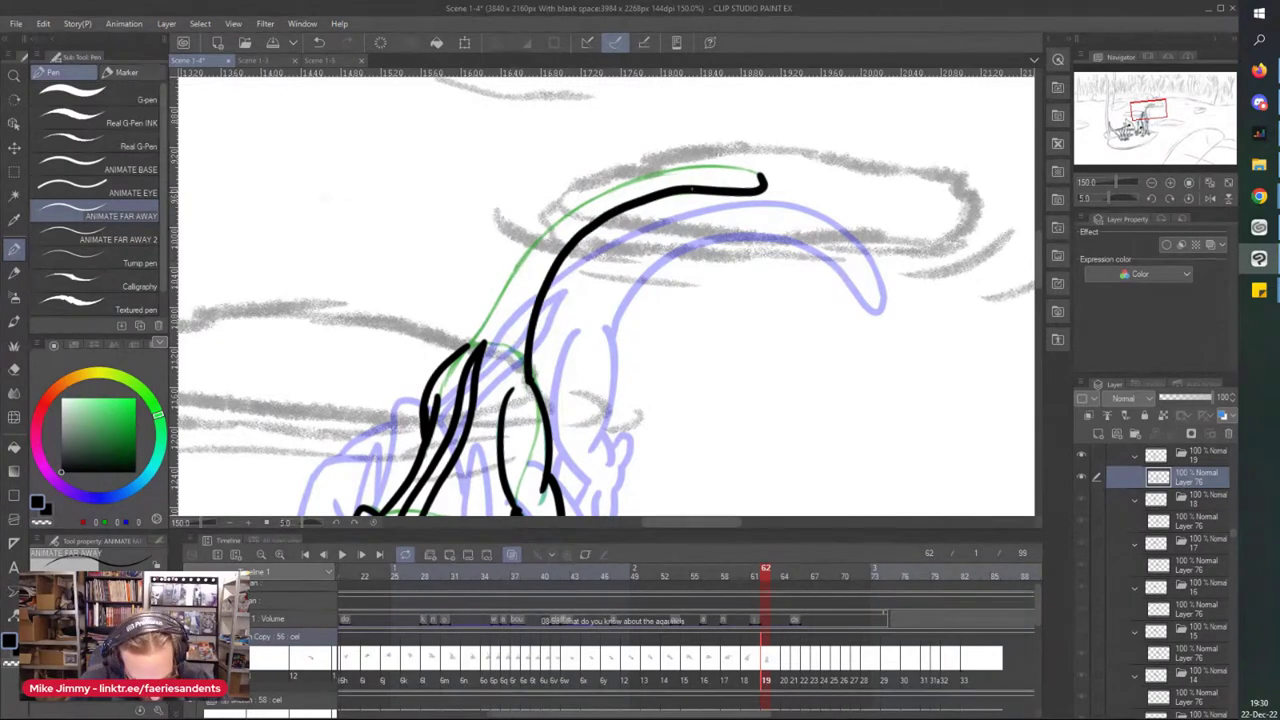
mouse_move(727, 164)
left_mouse_down()
mouse_move(673, 168)
mouse_move(570, 216)
mouse_move(462, 352)
left_mouse_up()
key("ctrl+s")
- Go to cel 20 at frame 64 and select its drawing layer, Layer 76
left_click(785, 668)
scroll(334, 320, "down", 2)
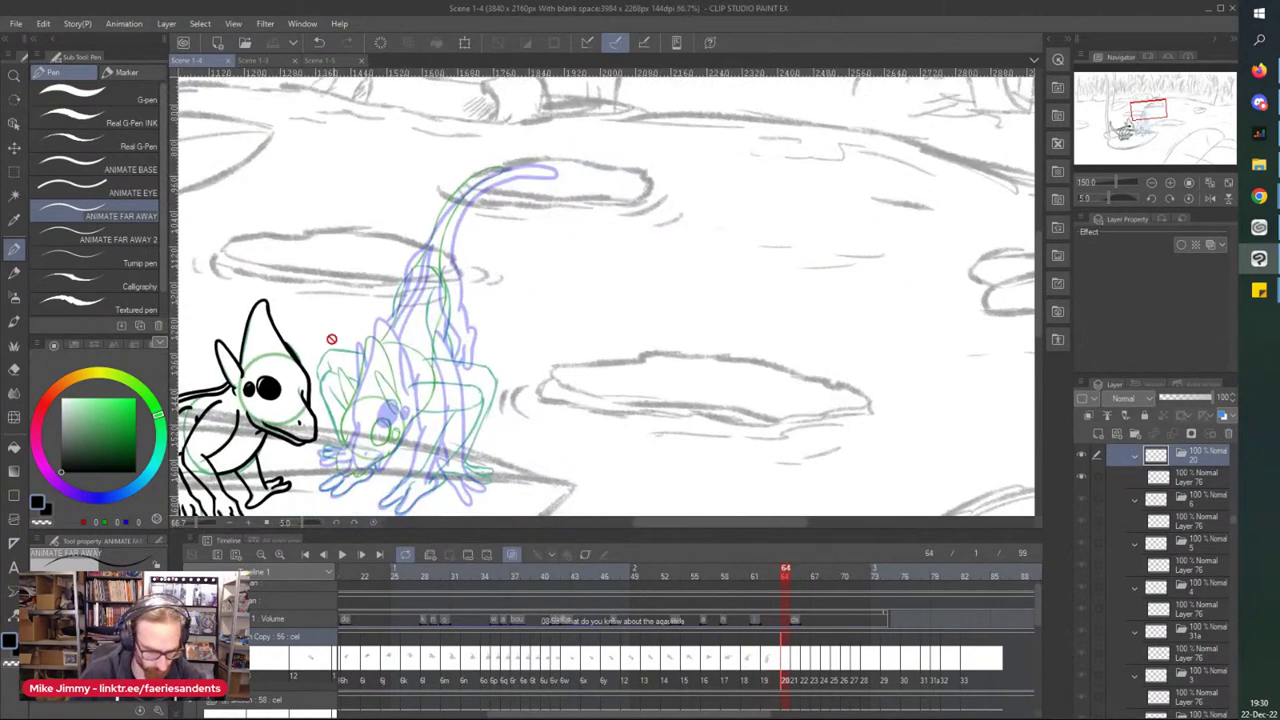
left_click(1165, 480)
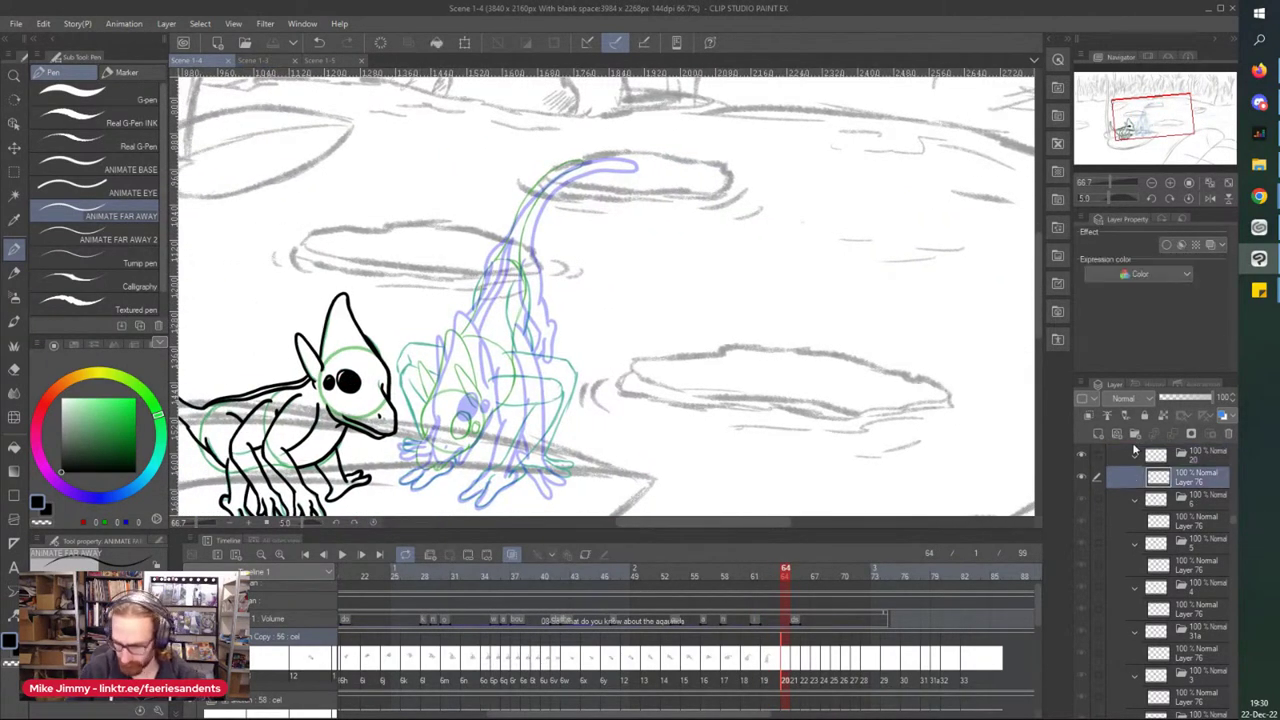
- Ink the bowing creature's two eyes, nostril, snout and mouth in cel 20
left_click_drag(471, 425, 541, 422)
scroll(541, 422, "up", 3)
scroll(540, 374, "up", 2)
mouse_move(598, 321)
left_mouse_down()
mouse_move(616, 388)
mouse_move(667, 382)
mouse_move(717, 283)
mouse_move(697, 236)
mouse_move(621, 265)
mouse_move(600, 345)
left_mouse_up()
mouse_move(624, 250)
left_mouse_down()
mouse_move(694, 290)
mouse_move(675, 272)
mouse_move(623, 314)
mouse_move(615, 363)
mouse_move(632, 372)
mouse_move(626, 325)
mouse_move(630, 368)
mouse_move(649, 374)
mouse_move(677, 338)
left_mouse_up()
mouse_move(750, 362)
left_mouse_down()
mouse_move(728, 330)
mouse_move(748, 313)
mouse_move(735, 333)
left_mouse_up()
scroll(542, 175, "down", 3)
scroll(501, 267, "up", 3)
left_click(545, 323)
mouse_move(522, 170)
left_mouse_down()
mouse_move(464, 300)
mouse_move(497, 412)
mouse_move(516, 424)
mouse_move(613, 379)
mouse_move(585, 415)
mouse_move(571, 391)
mouse_move(576, 418)
mouse_move(594, 424)
mouse_move(822, 240)
left_mouse_up()
scroll(700, 114, "down", 3)
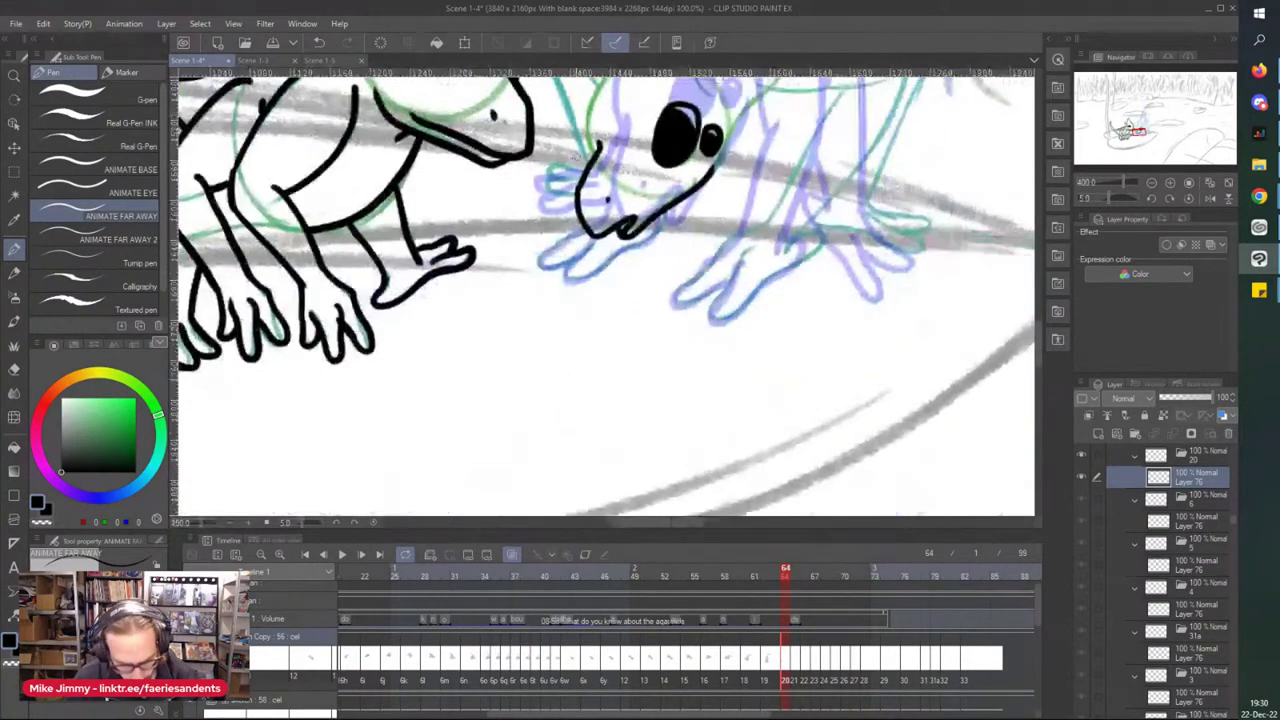
- Ink the creature's cheek, both pointed ears and the tall crest on its head in cel 20
scroll(559, 232, "up", 2)
left_click_drag(561, 235, 554, 295)
scroll(721, 318, "up", 1)
mouse_move(682, 356)
left_mouse_down()
mouse_move(711, 318)
mouse_move(720, 279)
left_mouse_up()
mouse_move(692, 228)
left_mouse_down()
mouse_move(636, 110)
mouse_move(664, 128)
mouse_move(718, 232)
left_mouse_up()
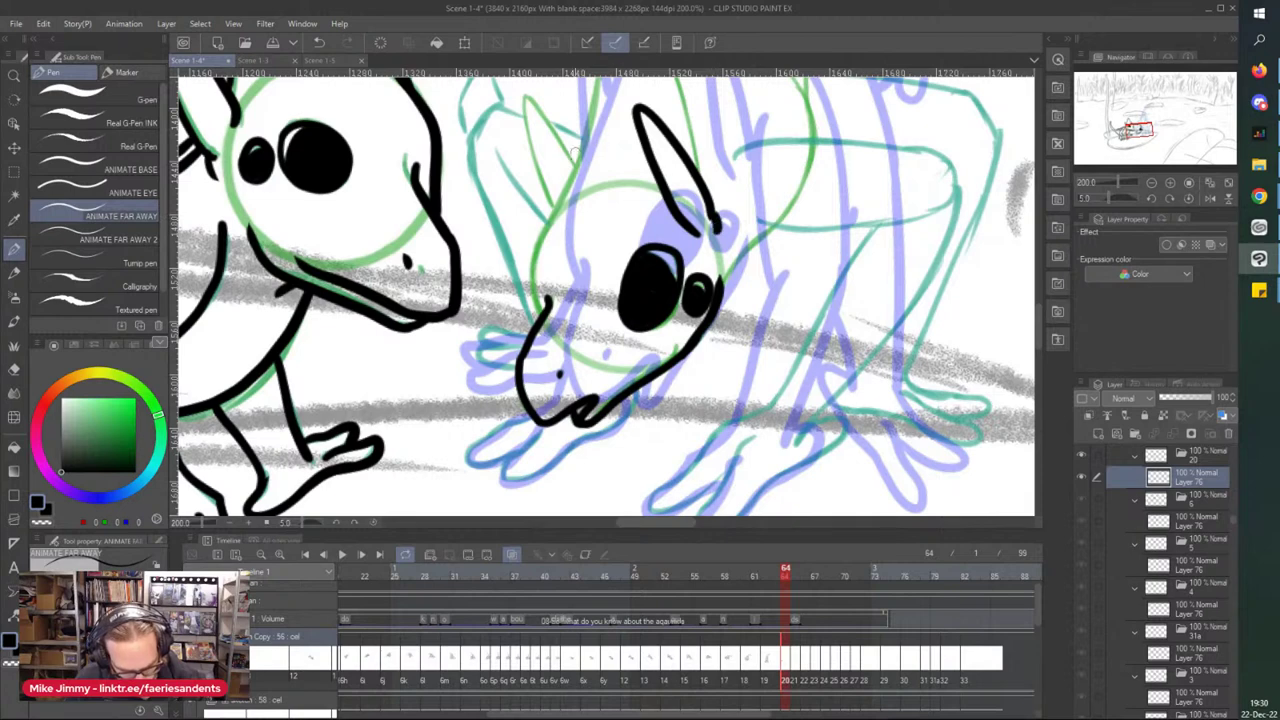
mouse_move(538, 316)
left_mouse_down()
mouse_move(532, 283)
mouse_move(557, 197)
left_mouse_up()
scroll(559, 200, "up", 5)
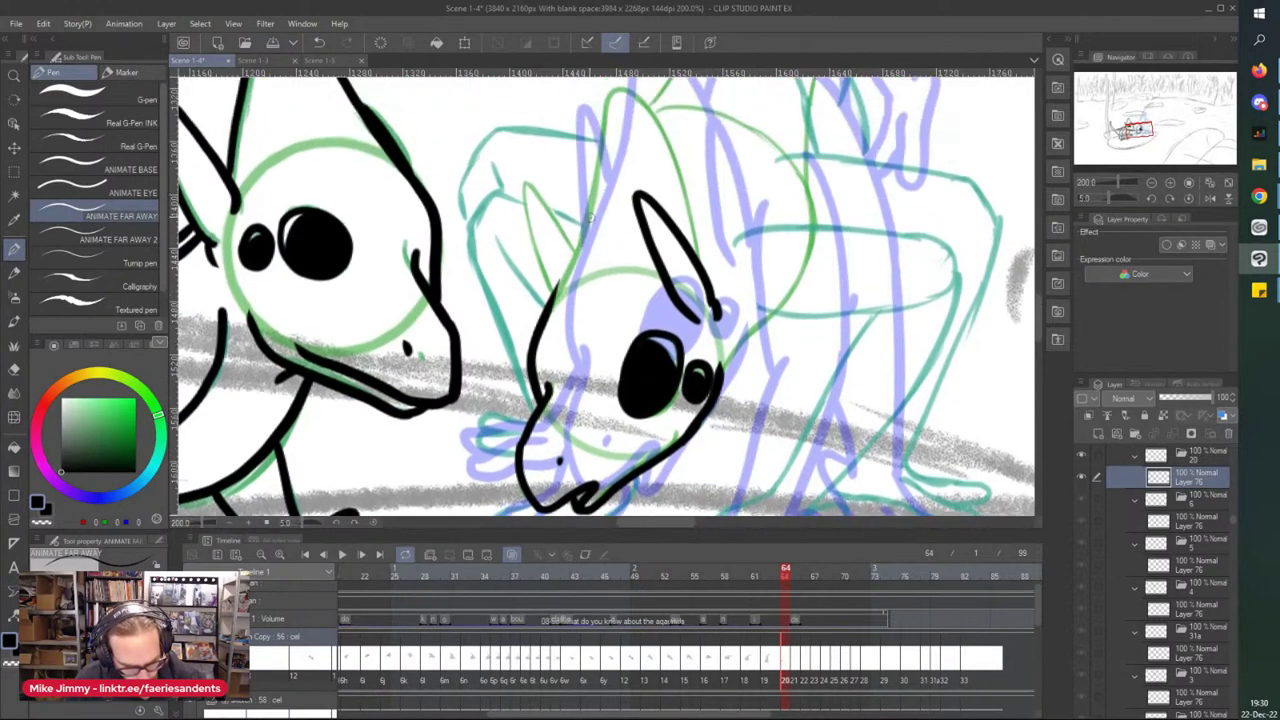
mouse_move(545, 412)
left_mouse_down()
mouse_move(611, 189)
mouse_move(690, 332)
left_mouse_up()
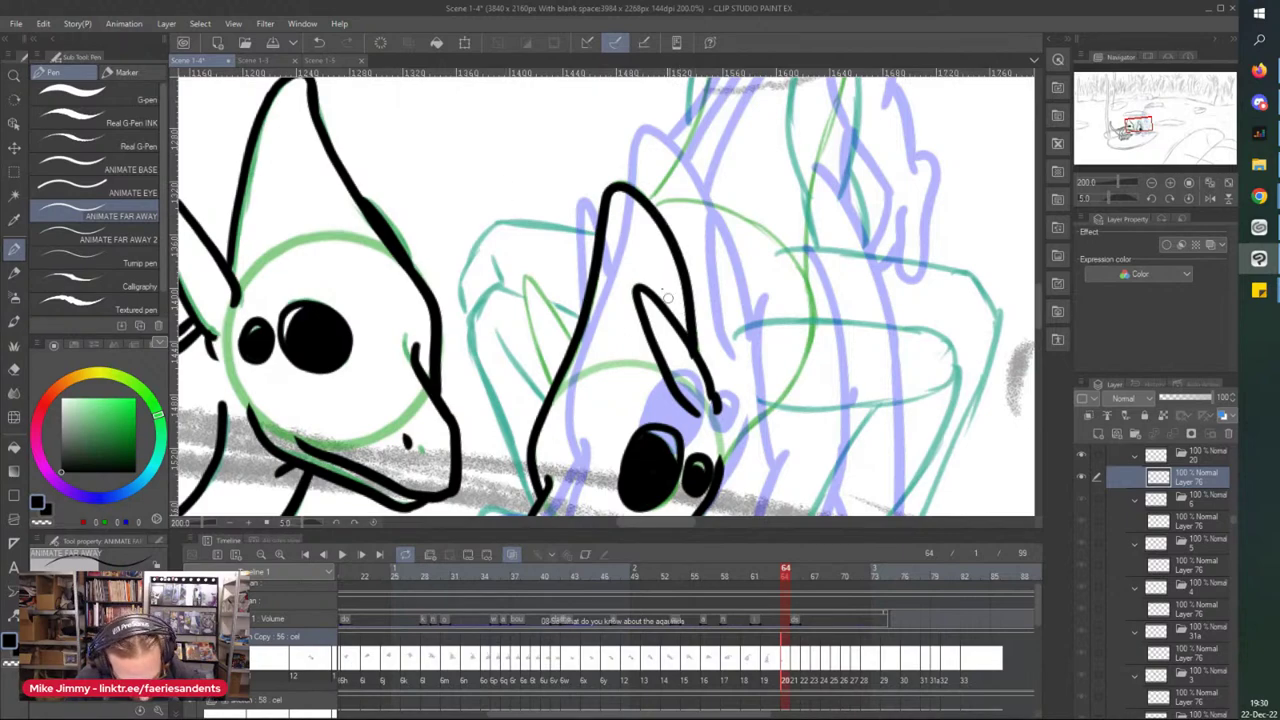
mouse_move(575, 340)
left_mouse_down()
mouse_move(531, 285)
mouse_move(547, 382)
left_mouse_up()
- Ink the jaw connection, the near bent foreleg and its foot in cel 20
scroll(494, 264, "down", 2)
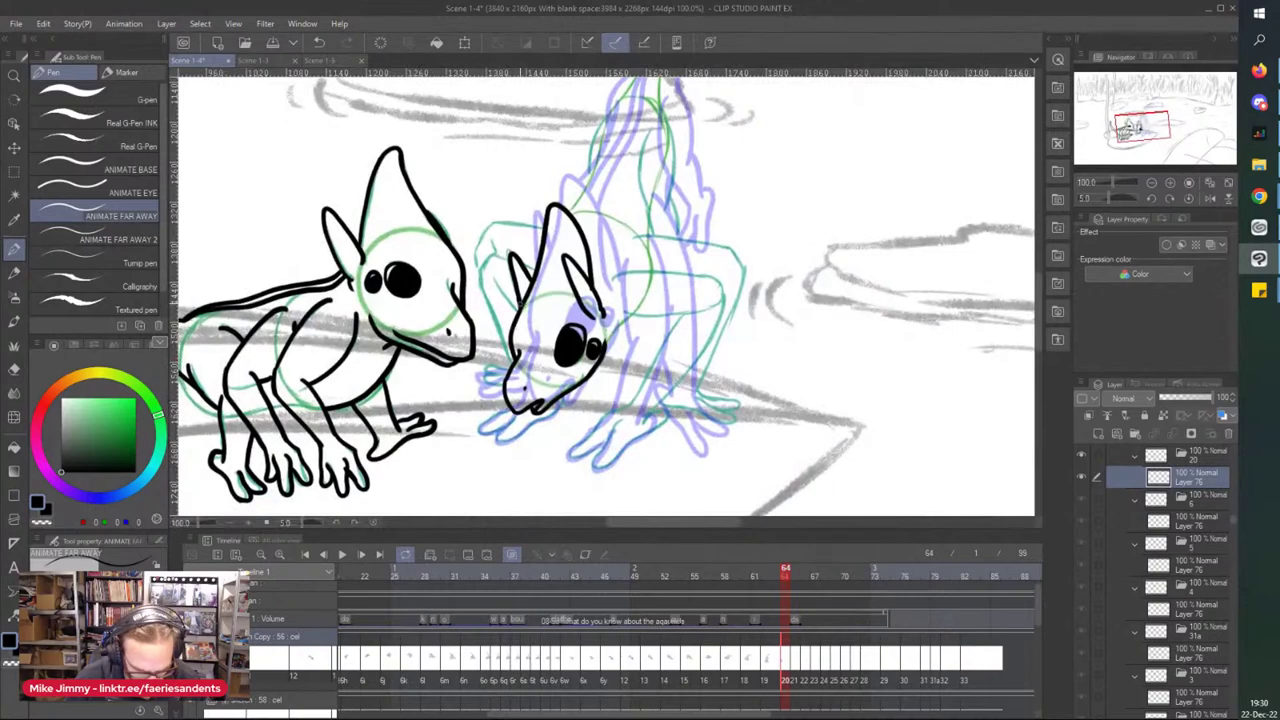
scroll(619, 335, "up", 2)
left_click_drag(648, 305, 590, 368)
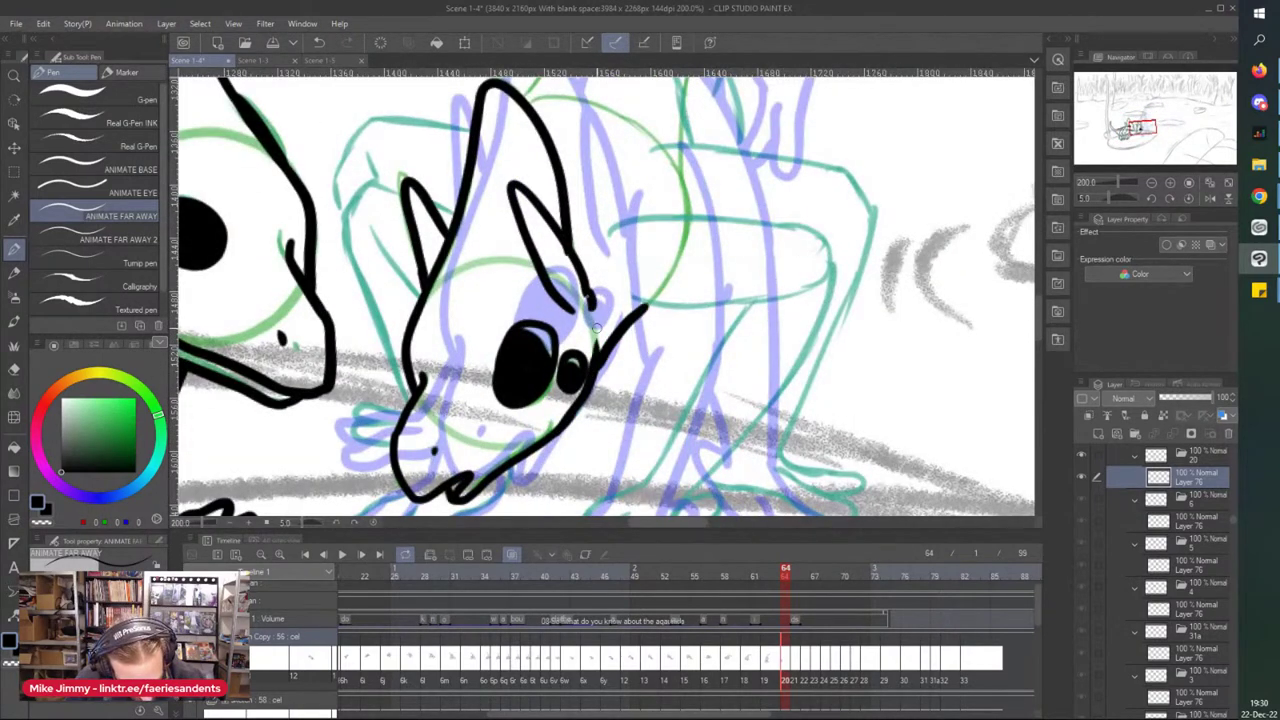
mouse_move(670, 304)
left_mouse_down()
mouse_move(620, 307)
mouse_move(775, 291)
left_mouse_up()
mouse_move(603, 234)
left_mouse_down()
mouse_move(648, 218)
mouse_move(810, 230)
mouse_move(828, 290)
mouse_move(829, 197)
mouse_move(805, 255)
mouse_move(728, 345)
left_mouse_up()
scroll(817, 190, "down", 2)
scroll(829, 197, "up", 1)
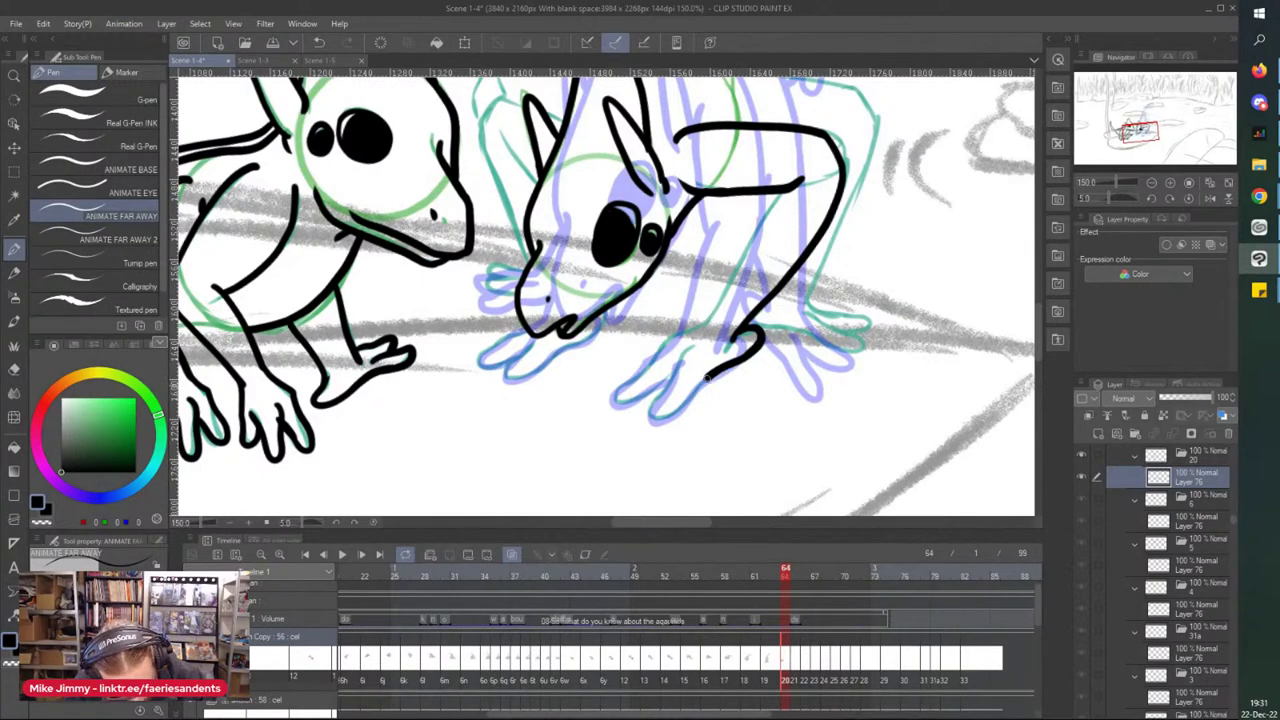
left_click_drag(704, 380, 654, 419)
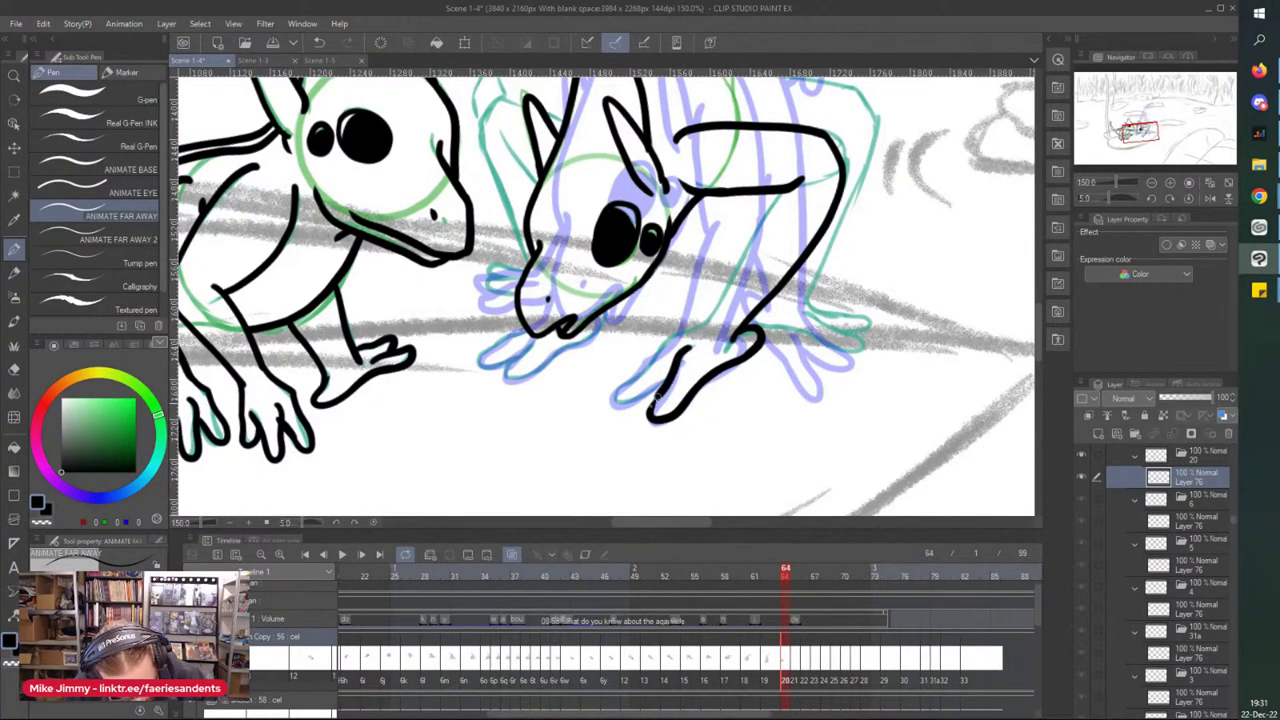
mouse_move(697, 323)
left_mouse_down()
mouse_move(618, 390)
mouse_move(650, 396)
left_mouse_up()
left_click_drag(767, 207, 707, 312)
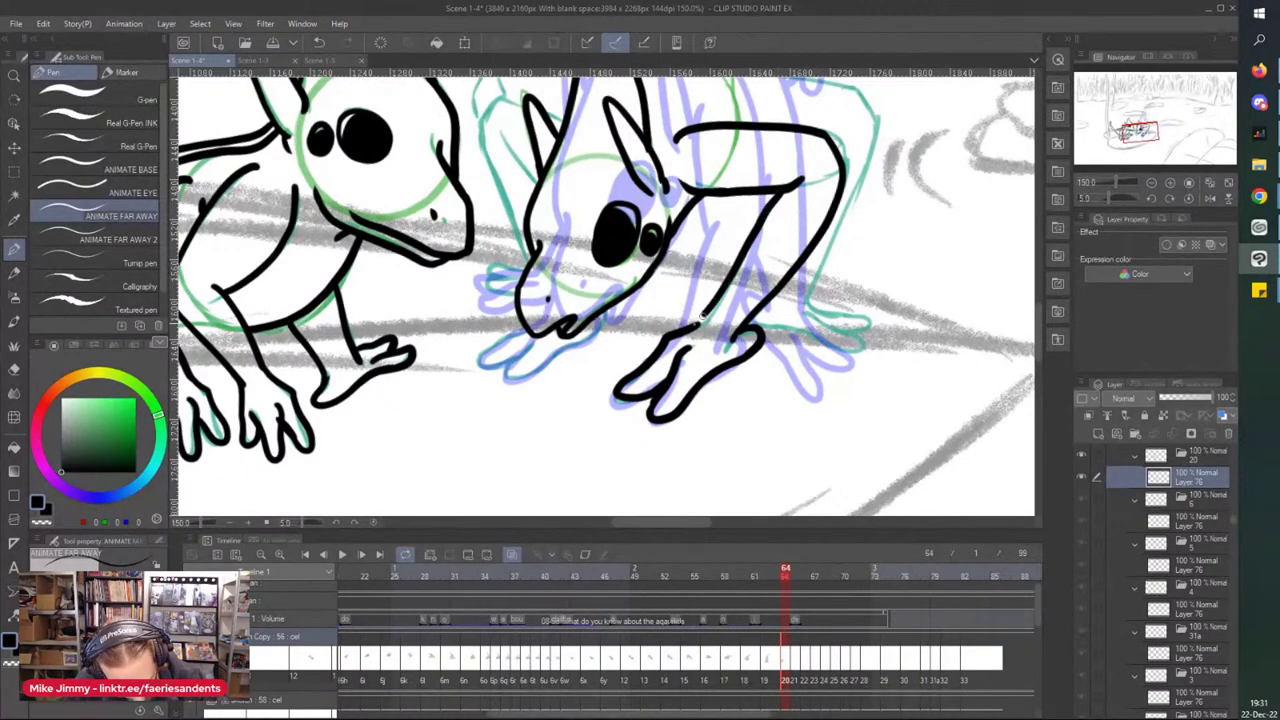
- Ink the bent limb behind the creature's face with its small hand, and the foot beneath the snout
scroll(730, 247, "down", 3)
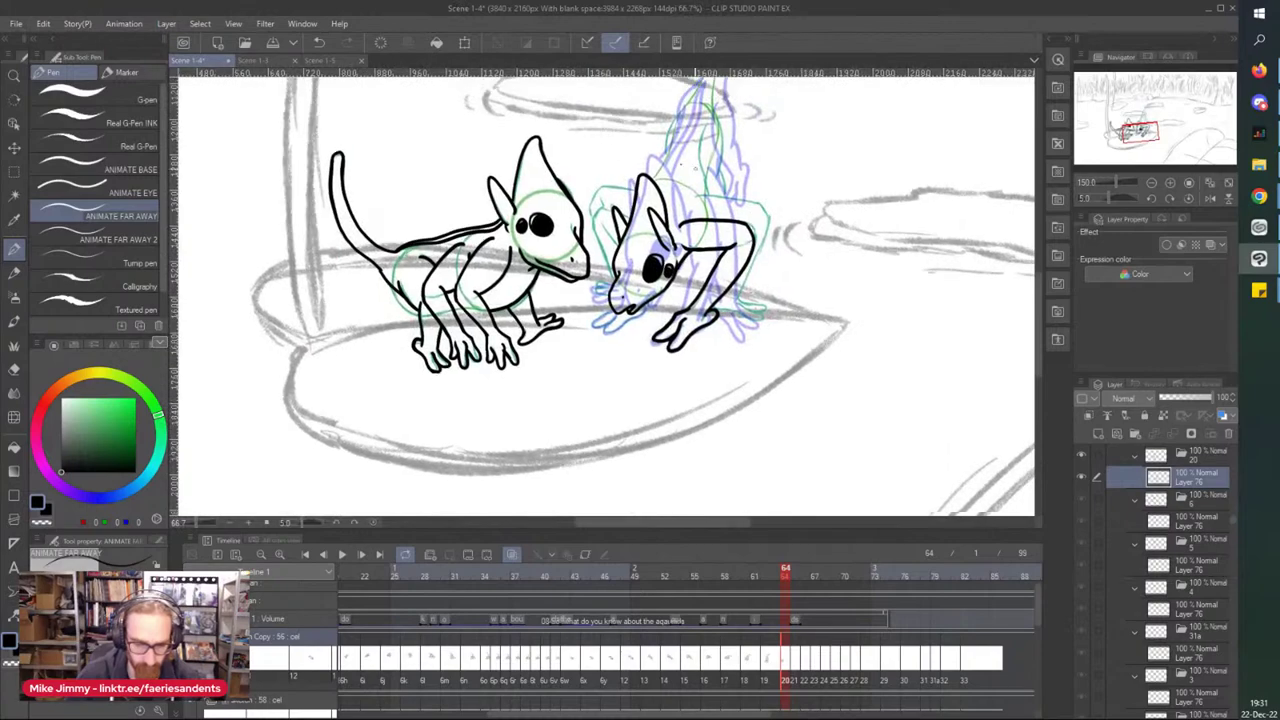
scroll(600, 230, "up", 3)
left_click_drag(656, 258, 605, 175)
mouse_move(692, 172)
left_mouse_down()
mouse_move(602, 136)
mouse_move(590, 150)
mouse_move(579, 204)
mouse_move(639, 356)
mouse_move(598, 365)
mouse_move(600, 401)
mouse_move(623, 399)
left_mouse_up()
scroll(537, 328, "down", 1)
scroll(609, 472, "up", 1)
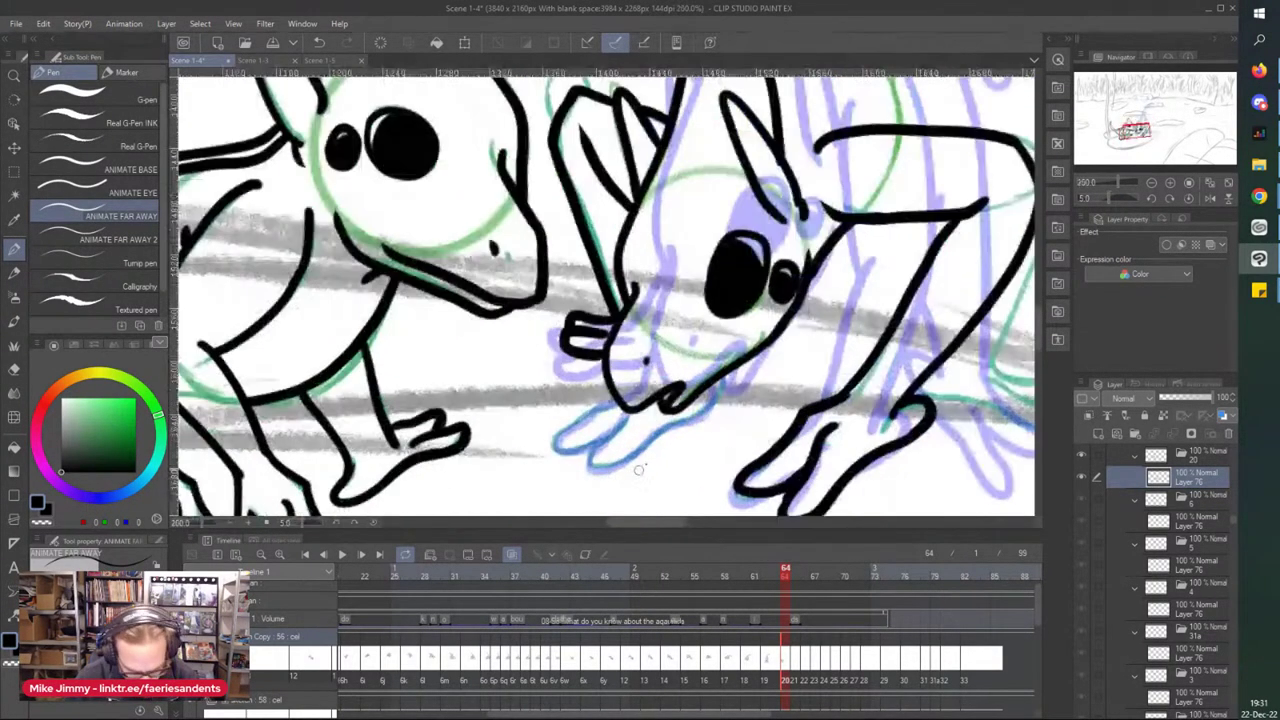
mouse_move(705, 405)
left_mouse_down()
mouse_move(595, 468)
mouse_move(606, 388)
mouse_move(617, 403)
mouse_move(556, 444)
mouse_move(598, 441)
left_mouse_up()
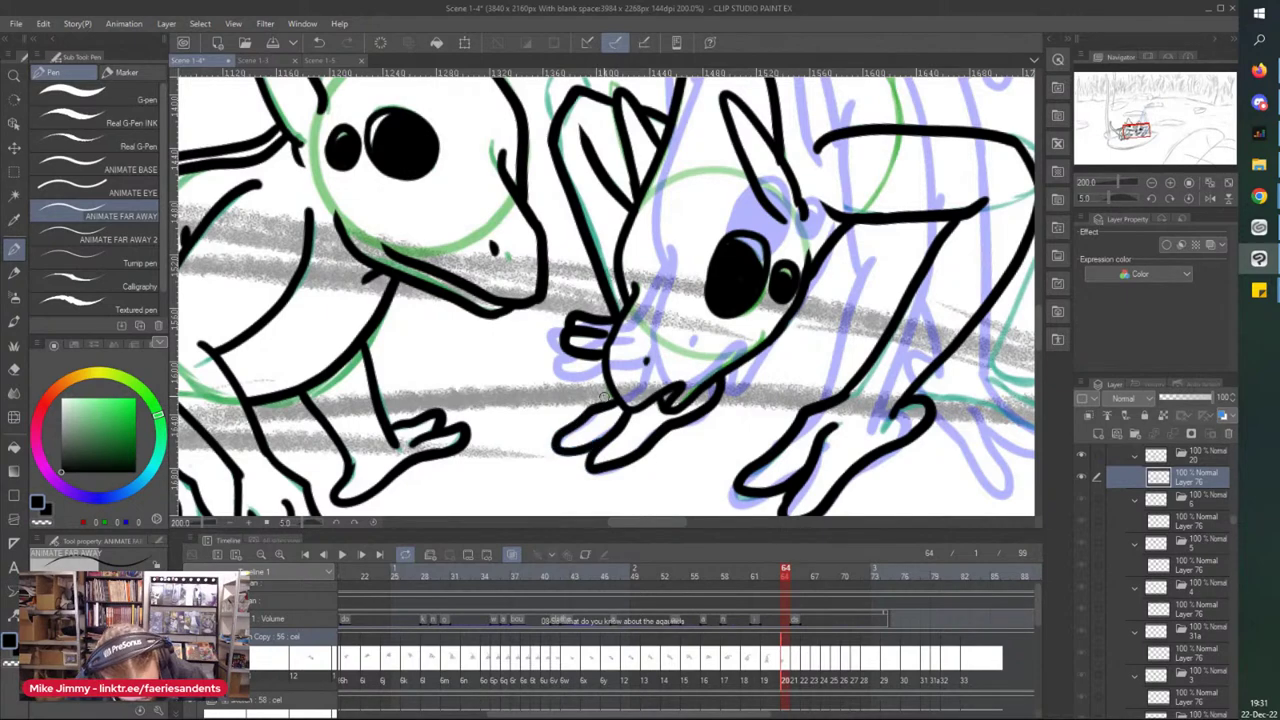
- Ink the second bent limb outline behind the ear on the far side of the creature's head
scroll(602, 224, "down", 3)
scroll(607, 155, "up", 5)
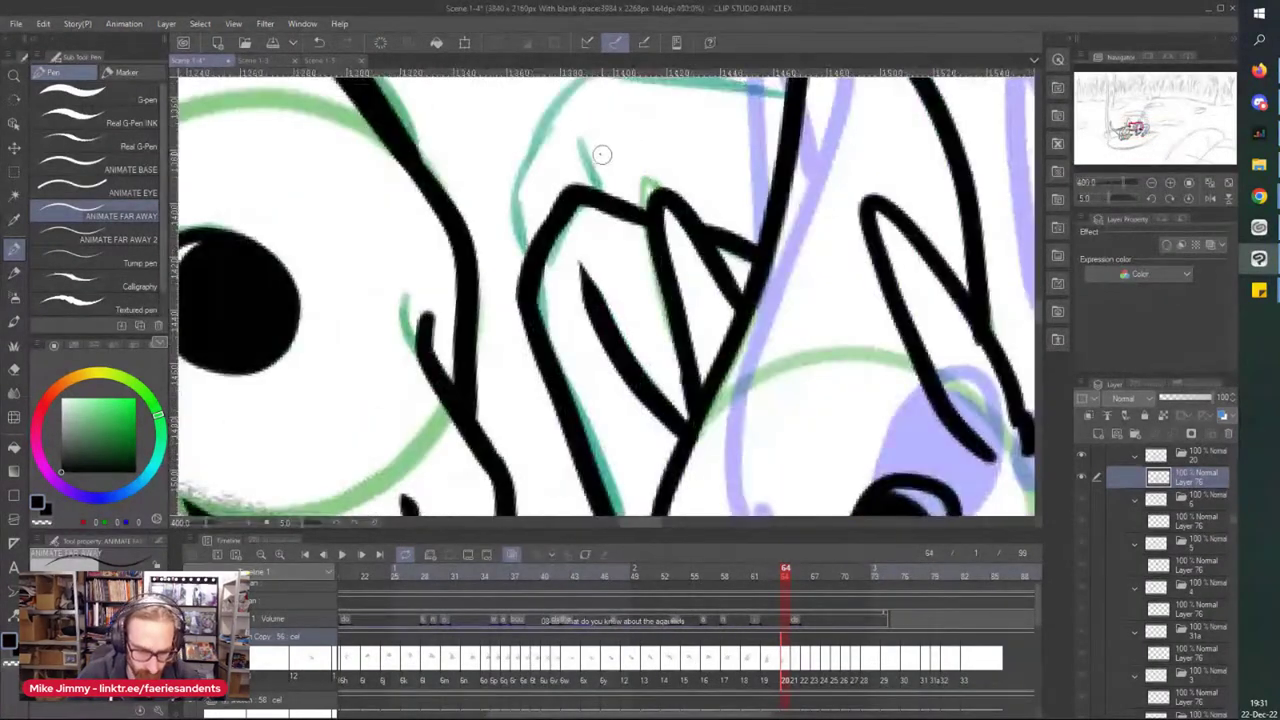
scroll(607, 154, "down", 2)
scroll(600, 150, "up", 2)
scroll(513, 121, "down", 2)
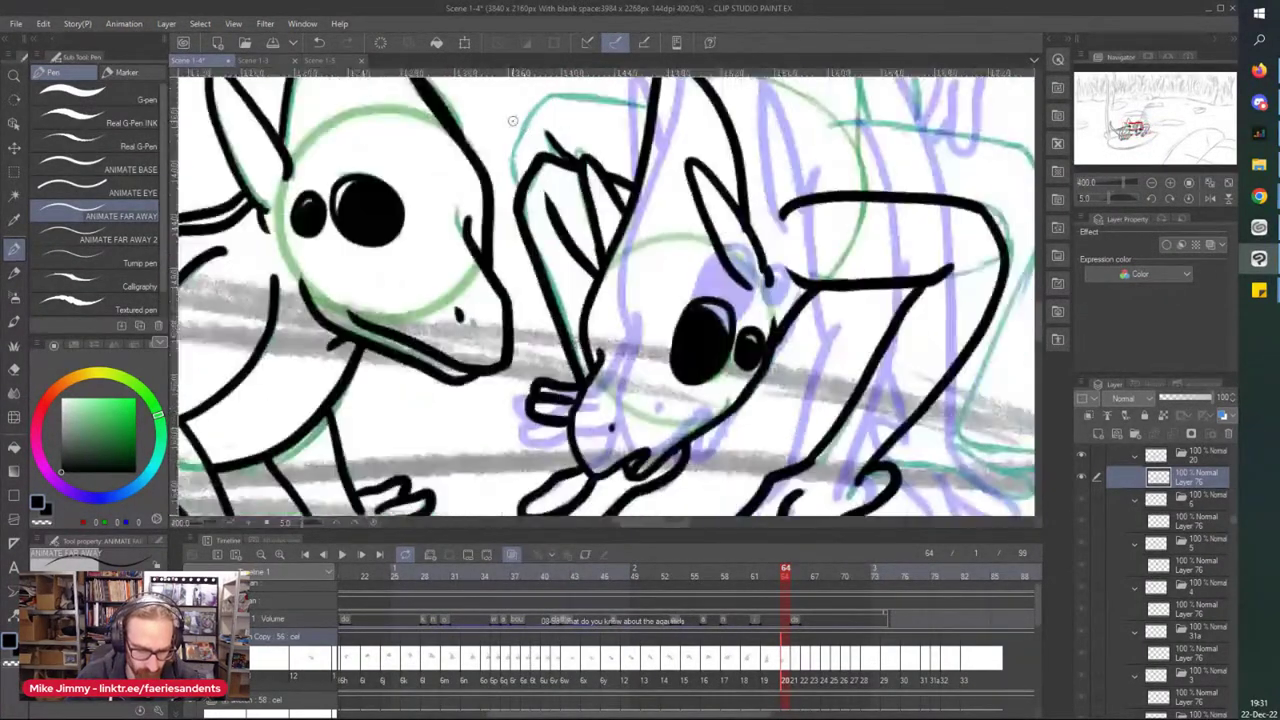
scroll(513, 121, "down", 2)
scroll(540, 160, "up", 3)
mouse_move(580, 142)
left_mouse_down()
mouse_move(541, 196)
mouse_move(550, 228)
left_mouse_up()
left_click_drag(665, 158, 567, 150)
- Ink the second bent leg behind the near foreleg, including its foot, in cel 20
scroll(525, 141, "down", 3)
scroll(738, 203, "up", 2)
scroll(741, 222, "up", 2)
left_click_drag(771, 247, 798, 306)
mouse_move(772, 248)
left_mouse_down()
mouse_move(602, 224)
mouse_move(562, 240)
mouse_move(554, 268)
left_mouse_up()
scroll(562, 240, "down", 1)
scroll(519, 205, "down", 1)
scroll(522, 398, "up", 1)
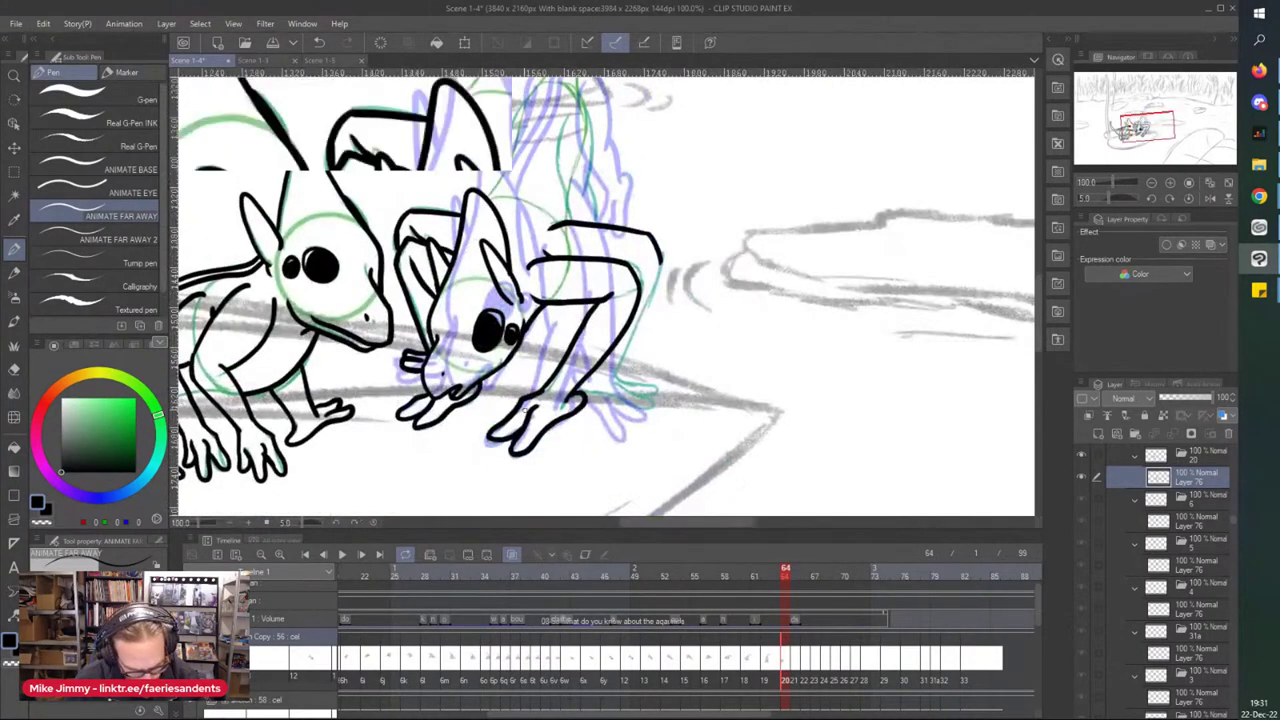
left_click_drag(724, 190, 656, 352)
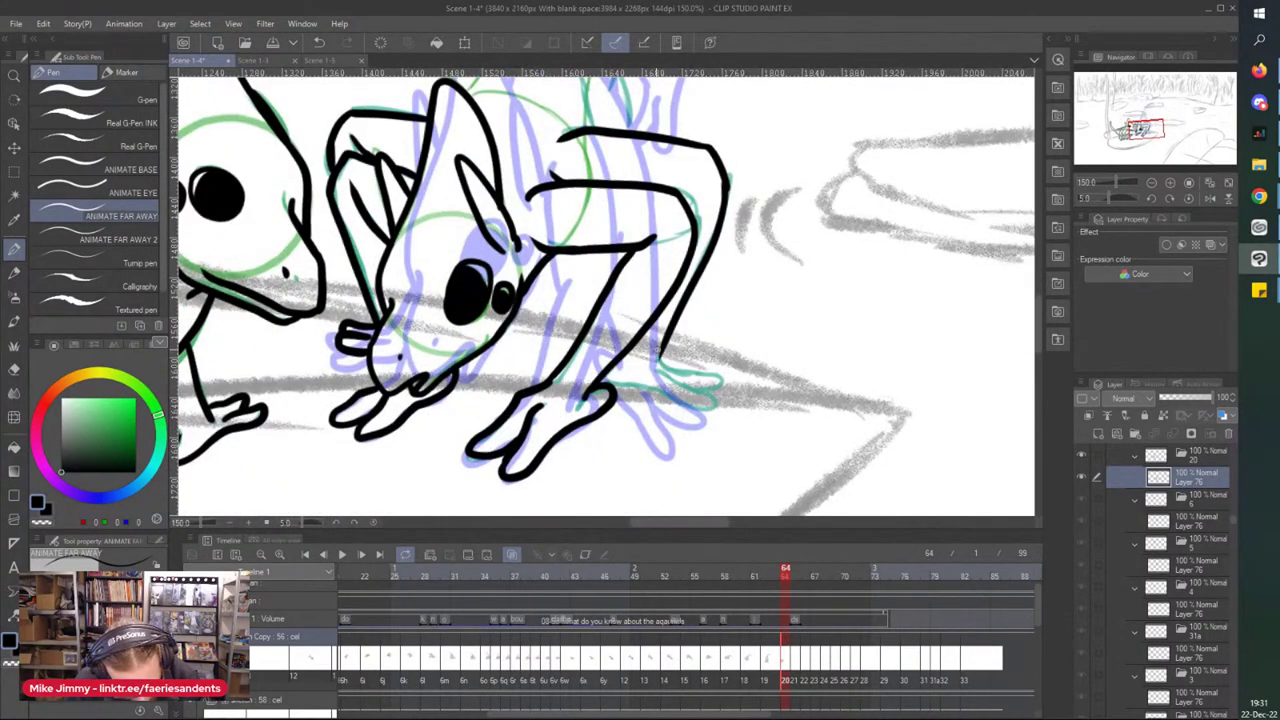
mouse_move(660, 372)
left_mouse_down()
mouse_move(716, 404)
mouse_move(682, 414)
mouse_move(598, 372)
left_mouse_up()
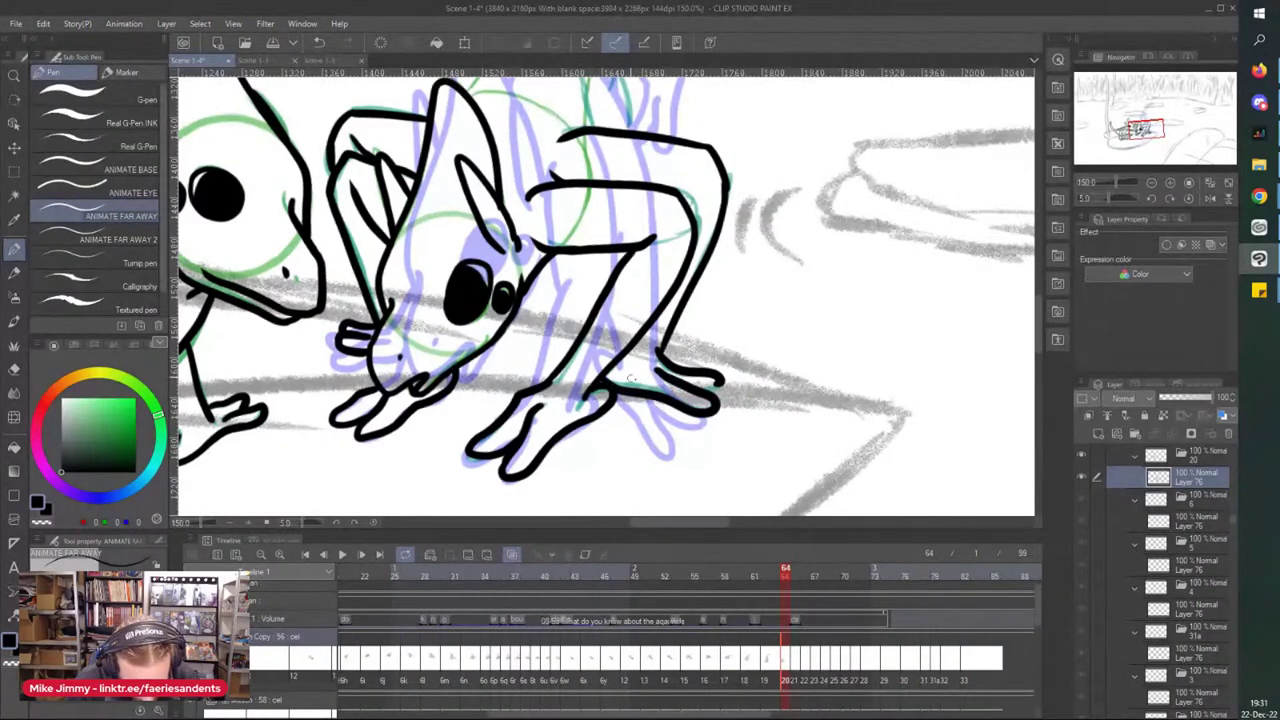
- Ink both sides of the upright hind leg above the bent legs in cel 20
scroll(675, 364, "down", 2)
scroll(634, 139, "up", 3)
mouse_move(634, 139)
left_mouse_down()
mouse_move(610, 190)
mouse_move(622, 292)
left_mouse_up()
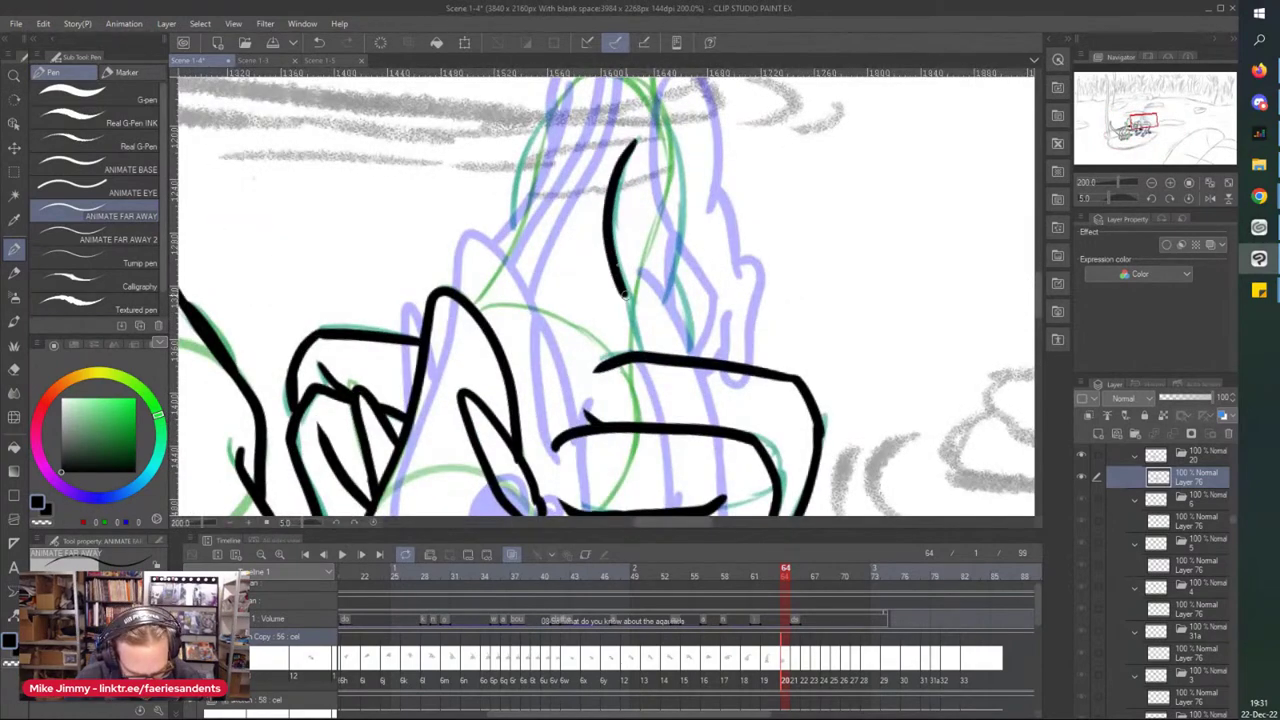
mouse_move(657, 128)
left_mouse_down()
mouse_move(678, 164)
mouse_move(656, 317)
left_mouse_up()
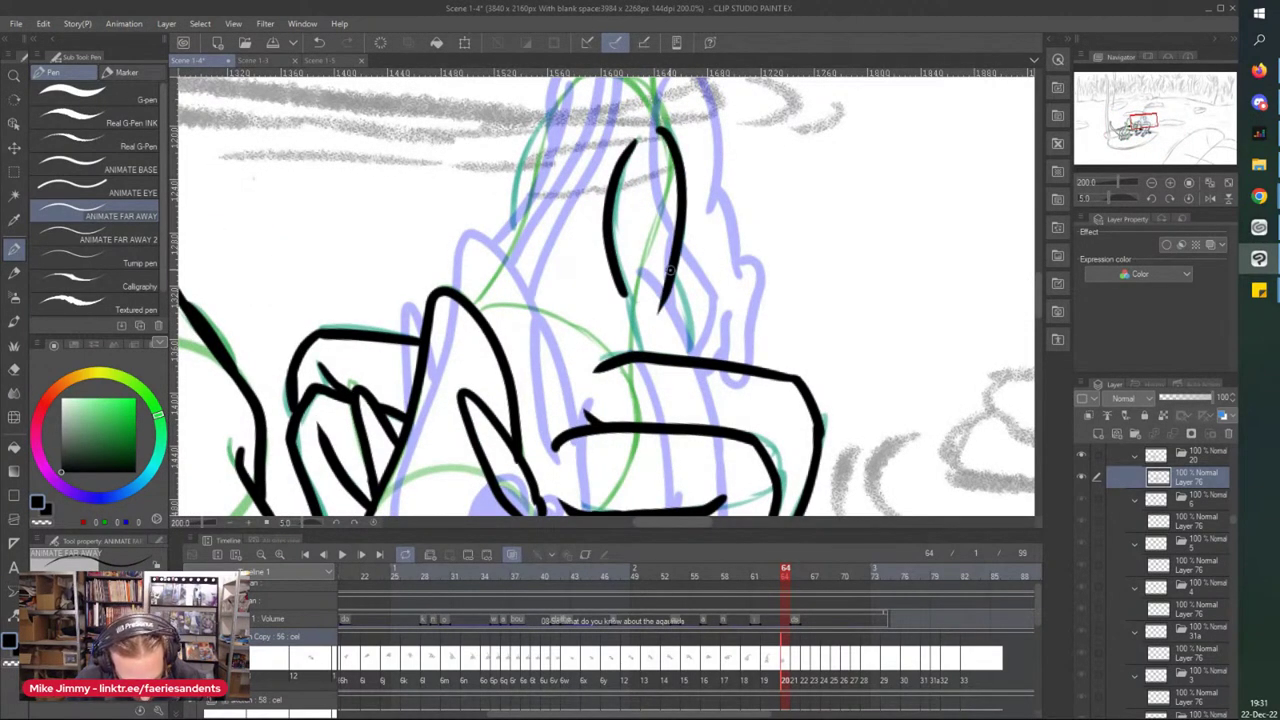
left_click_drag(668, 268, 690, 352)
left_click_drag(623, 293, 620, 354)
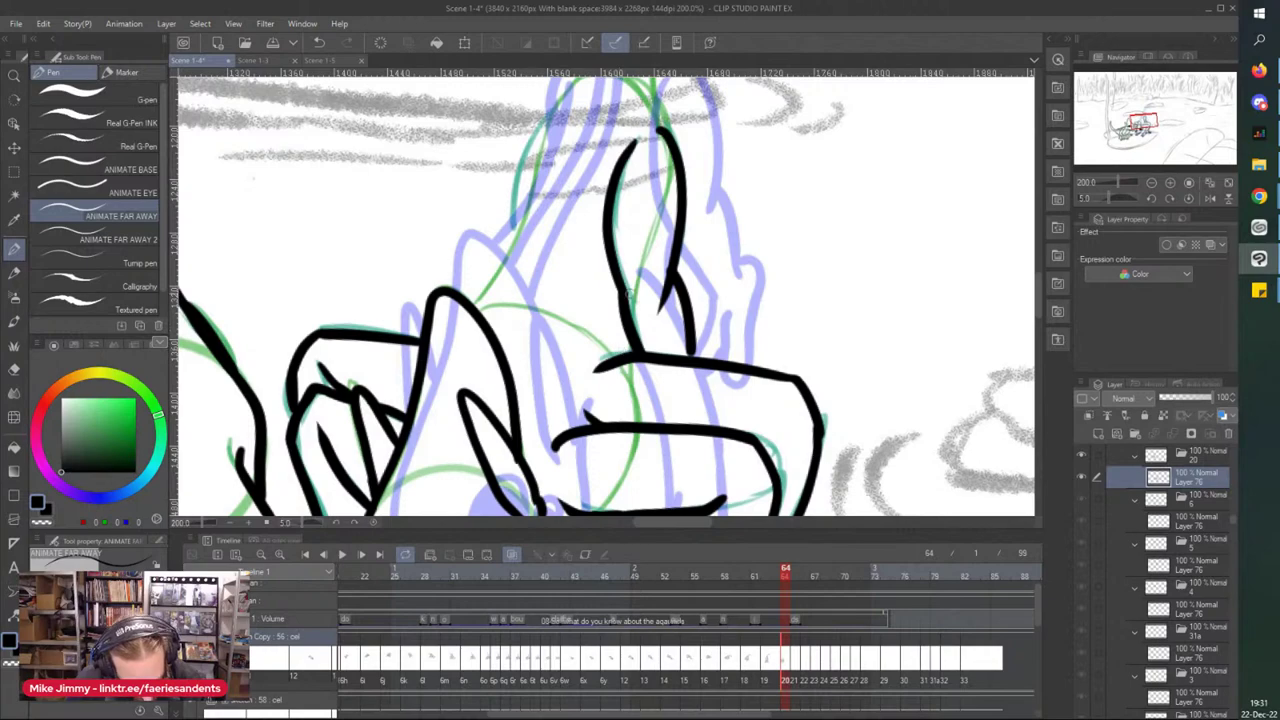
- Ink the creature's body lines from the crest up to the hips and the far hind limb alongside in cel 20
scroll(568, 168, "down", 2)
scroll(565, 165, "up", 1)
mouse_move(590, 109)
left_mouse_down()
mouse_move(550, 240)
mouse_move(512, 306)
left_mouse_up()
mouse_move(600, 110)
left_mouse_down()
mouse_move(576, 224)
mouse_move(510, 312)
left_mouse_up()
scroll(510, 305, "up", 2)
key("e")
key("p")
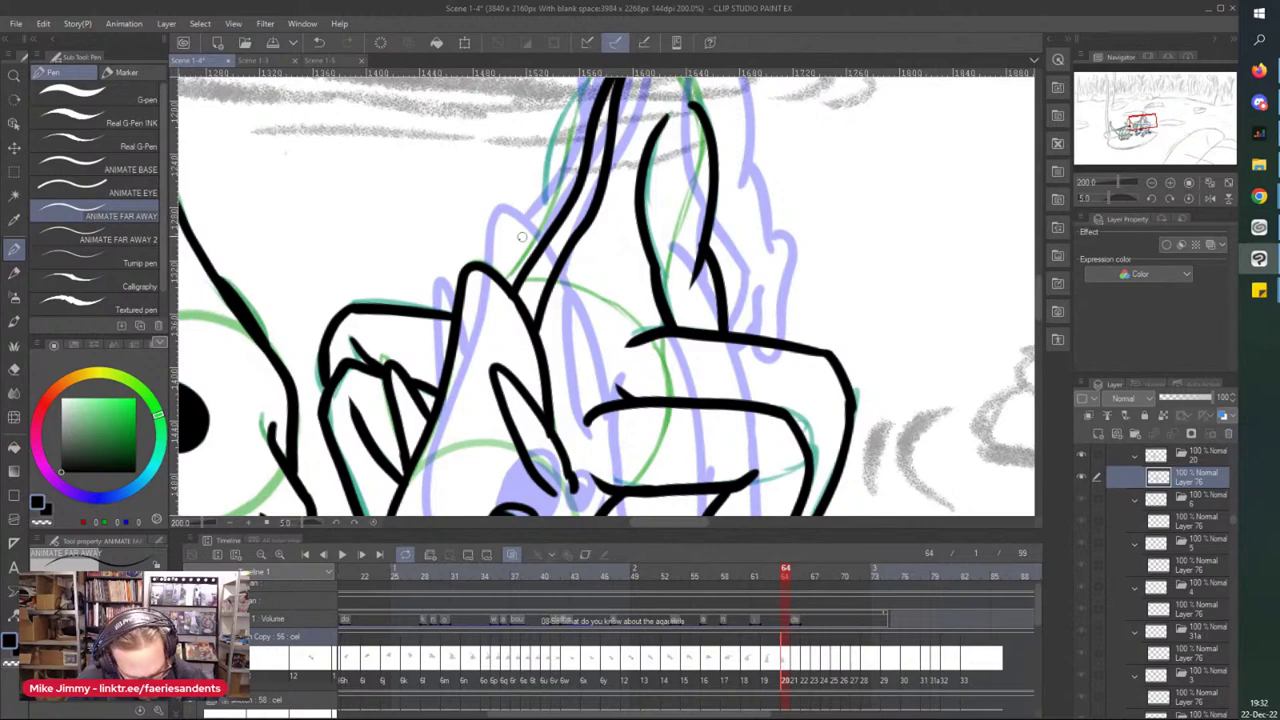
scroll(550, 134, "down", 2)
mouse_move(560, 132)
left_mouse_down()
mouse_move(582, 178)
mouse_move(552, 215)
mouse_move(540, 305)
mouse_move(498, 372)
left_mouse_up()
scroll(597, 152, "up", 2)
scroll(537, 250, "down", 2)
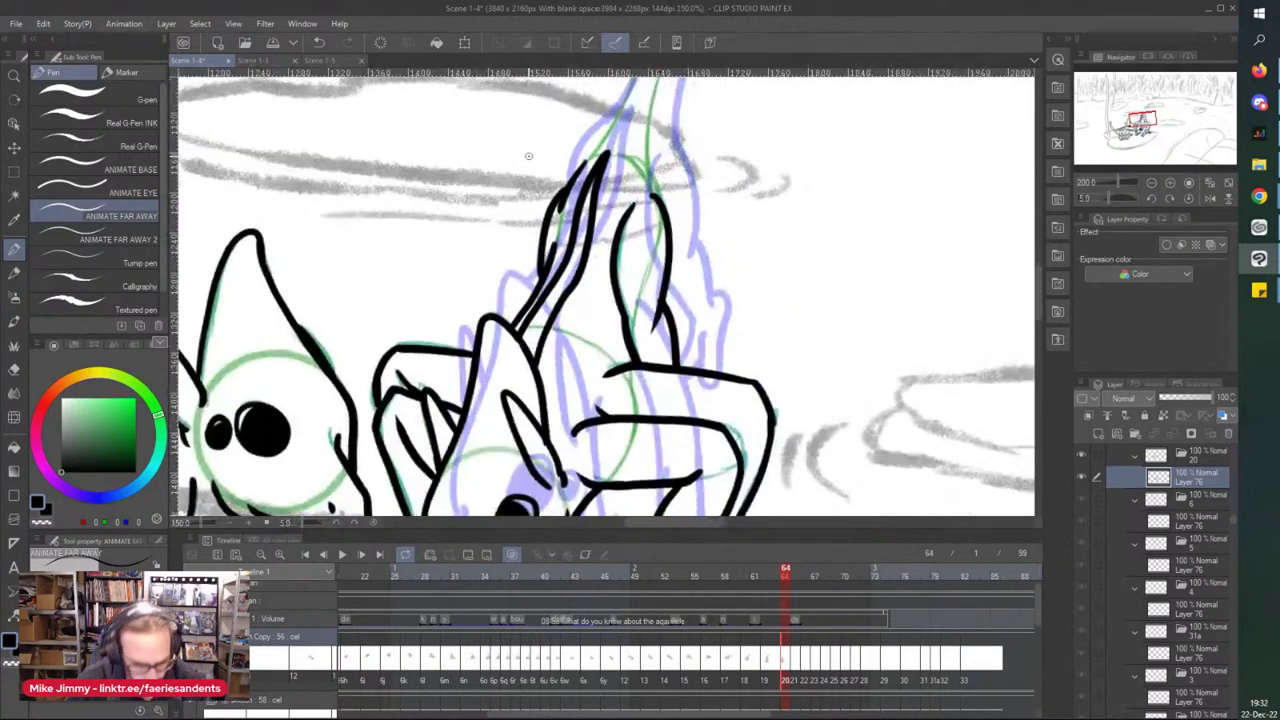
- Ink both edges and the rounded tip of the creature's long curved tail in cel 20, and save the file
scroll(536, 258, "up", 2)
scroll(536, 258, "down", 5)
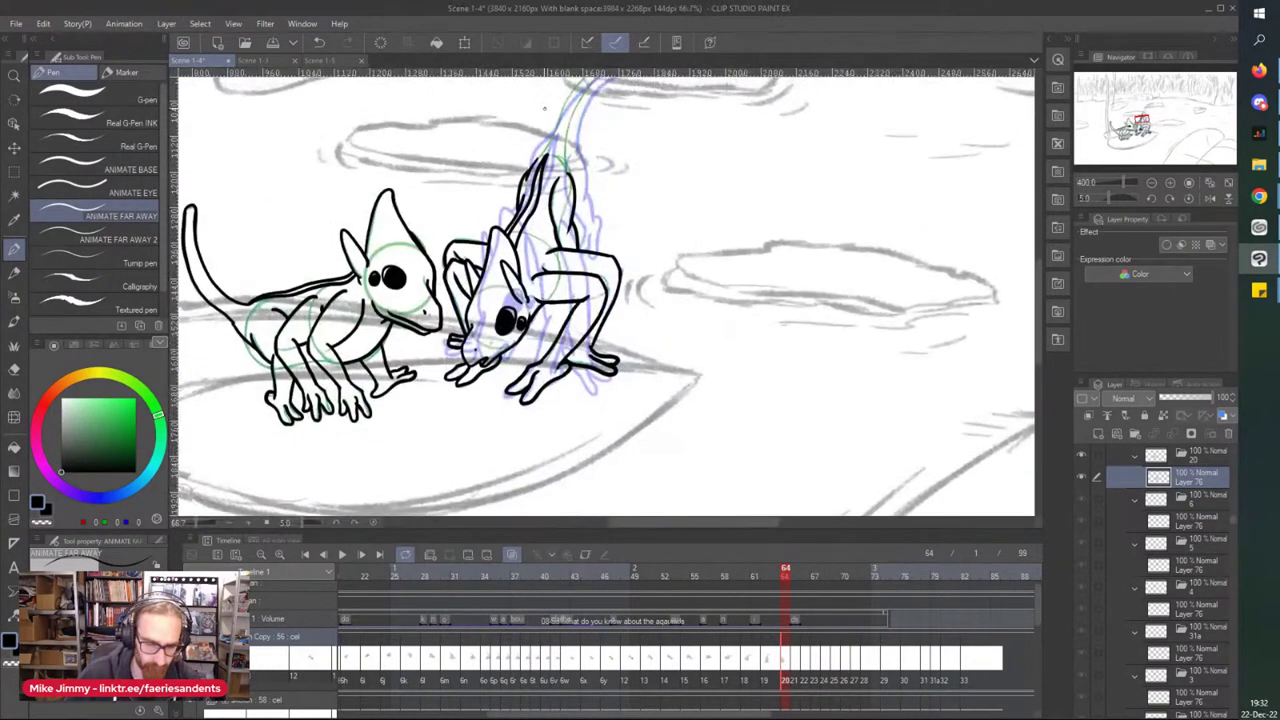
scroll(558, 199, "up", 3)
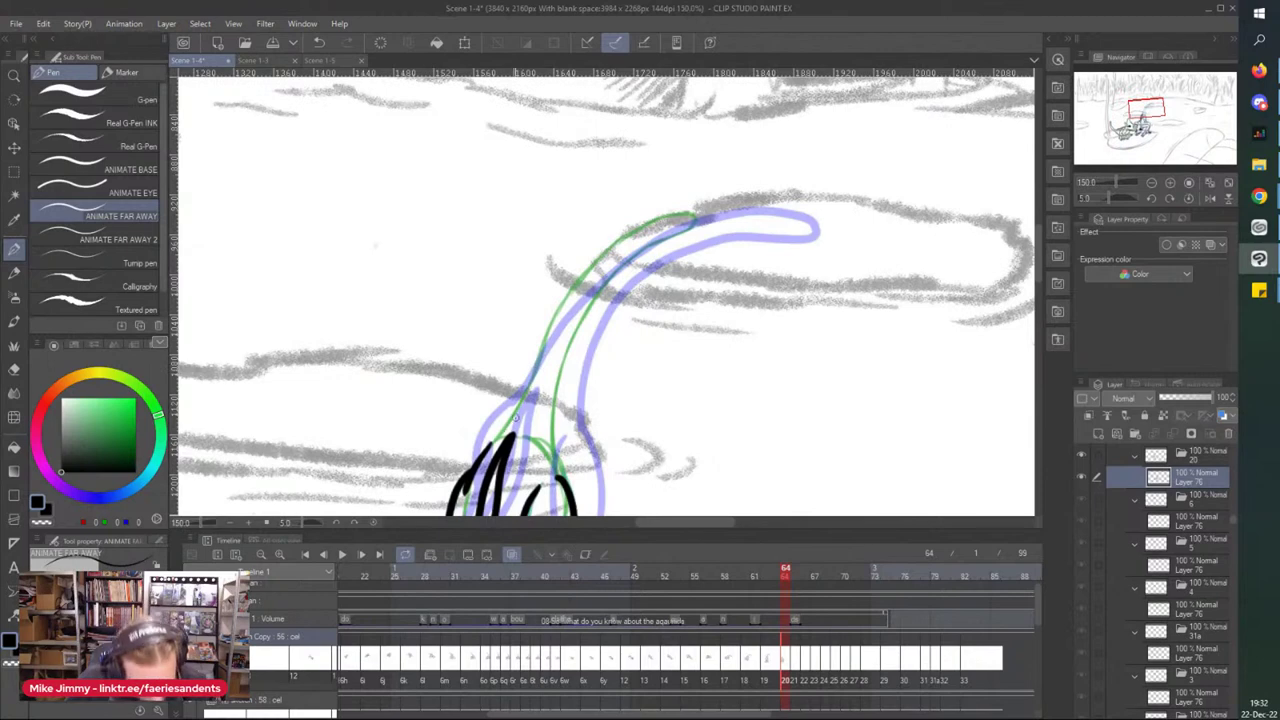
mouse_move(484, 453)
left_mouse_down()
mouse_move(568, 310)
mouse_move(644, 224)
mouse_move(695, 212)
mouse_move(582, 318)
mouse_move(554, 398)
mouse_move(550, 474)
left_mouse_up()
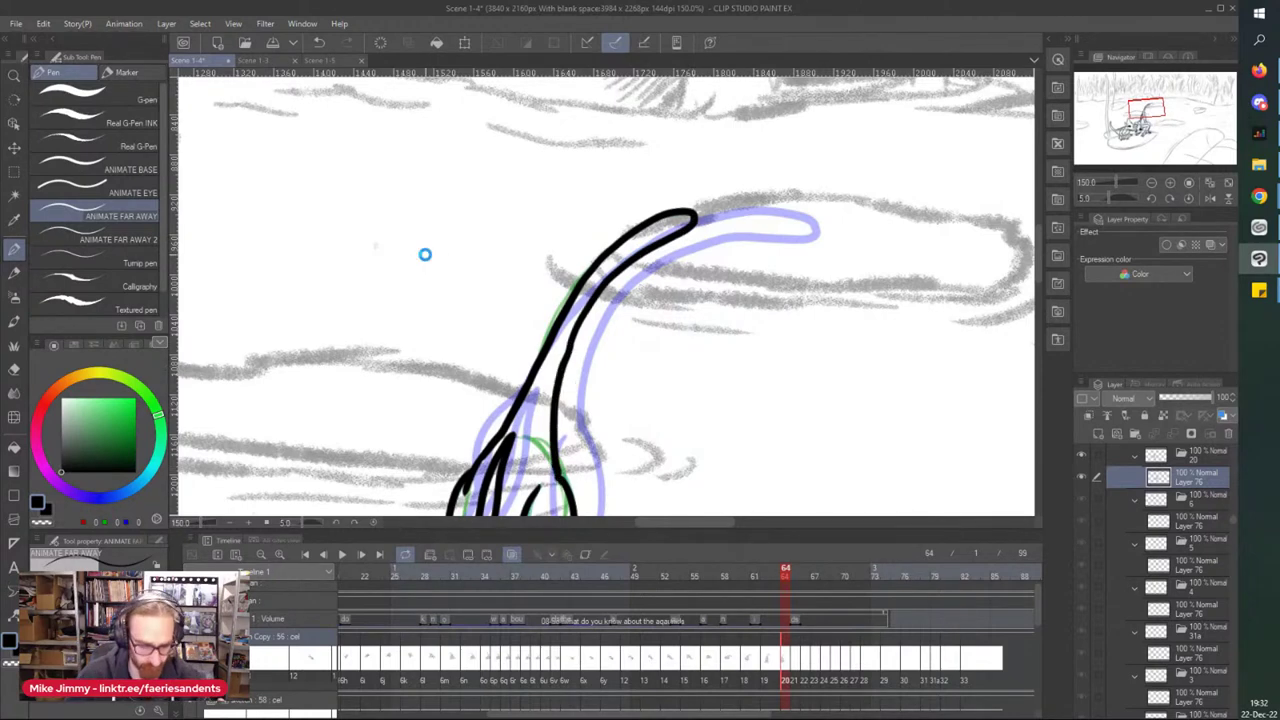
scroll(557, 351, "up", 1)
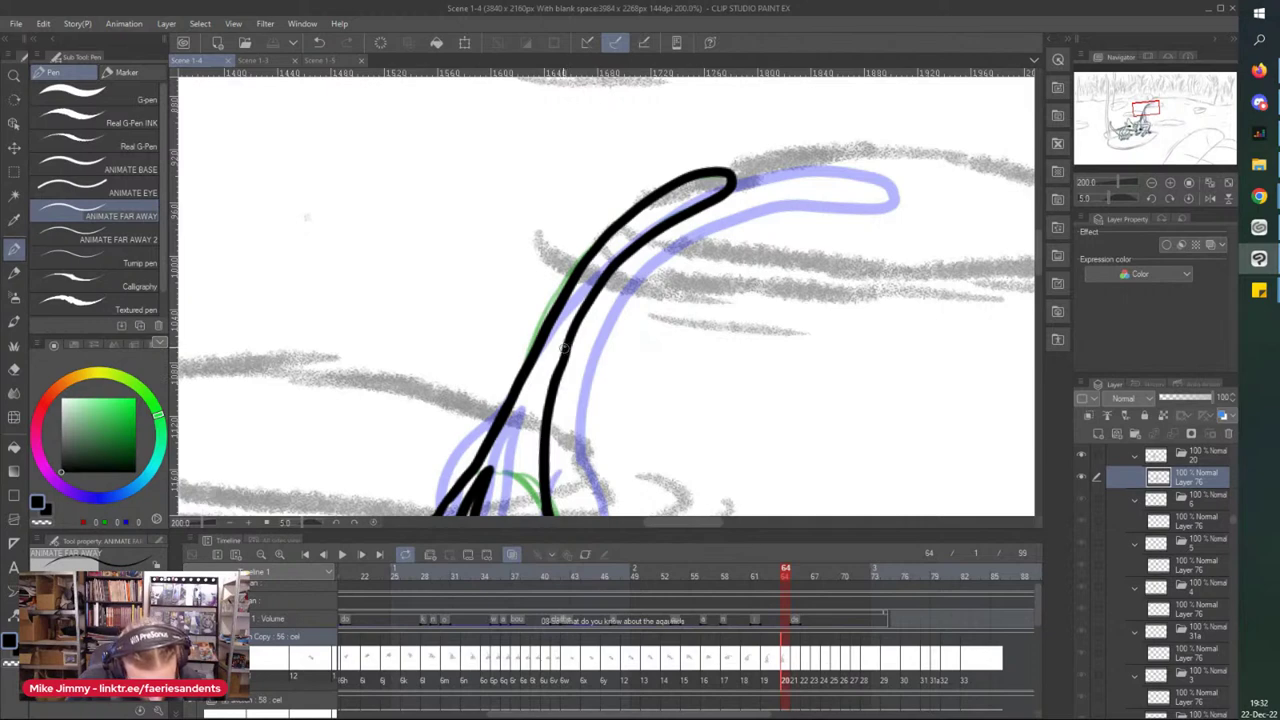
key("e")
key("p")
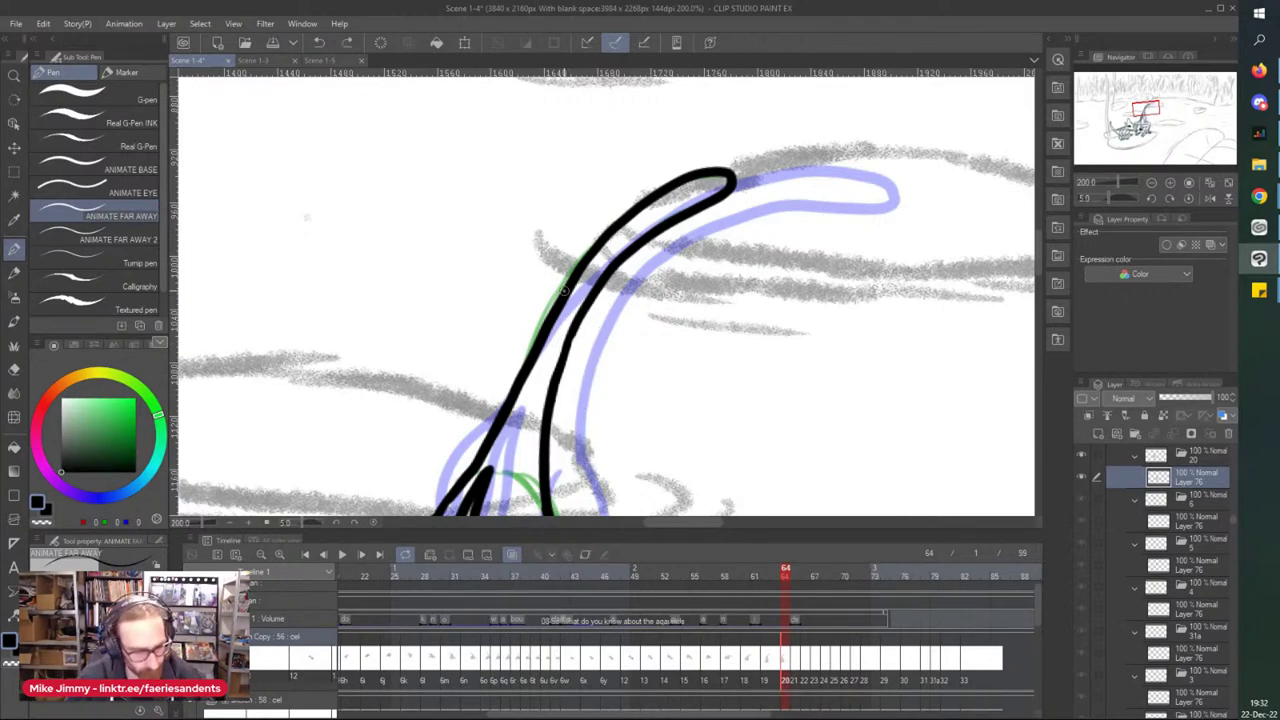
scroll(564, 290, "up", 2)
scroll(607, 300, "down", 4)
key("ctrl+s")
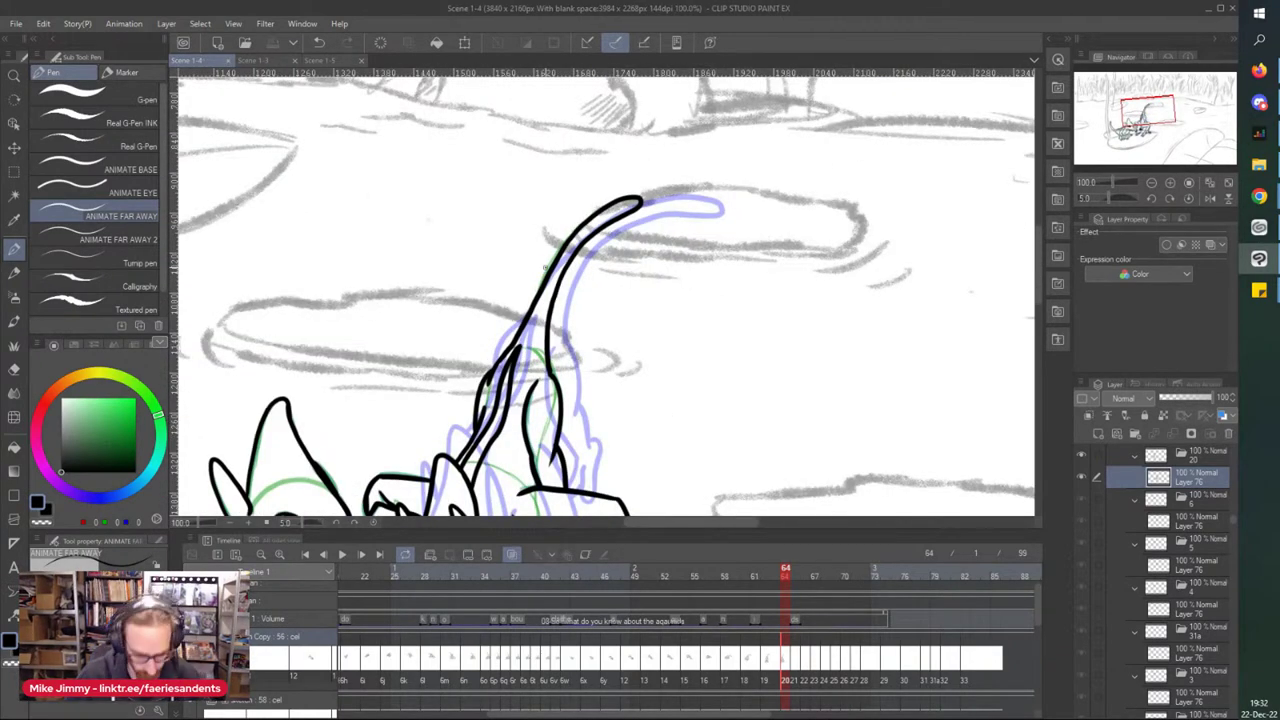
- Go to frame 65 and make the drawing layer of cel 21 active for inking
left_click(798, 666)
scroll(676, 484, "down", 2)
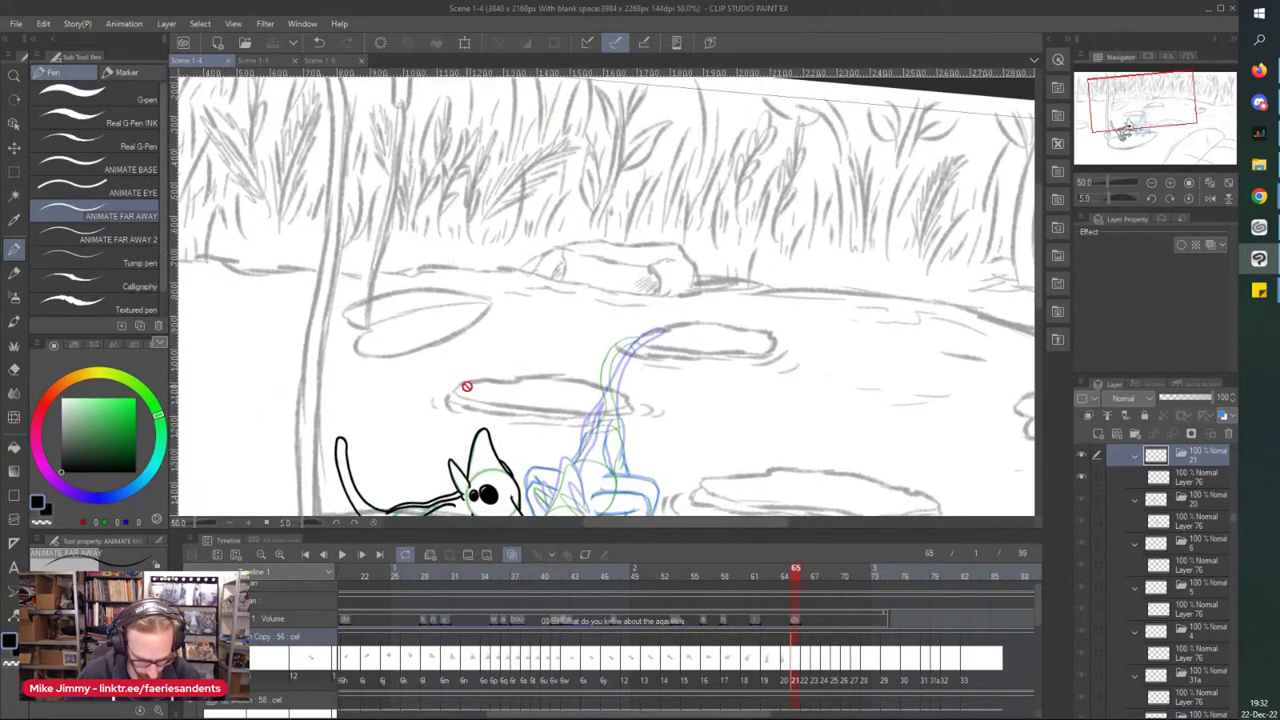
scroll(467, 387, "down", 2)
scroll(600, 430, "down", 3)
left_click(1195, 477)
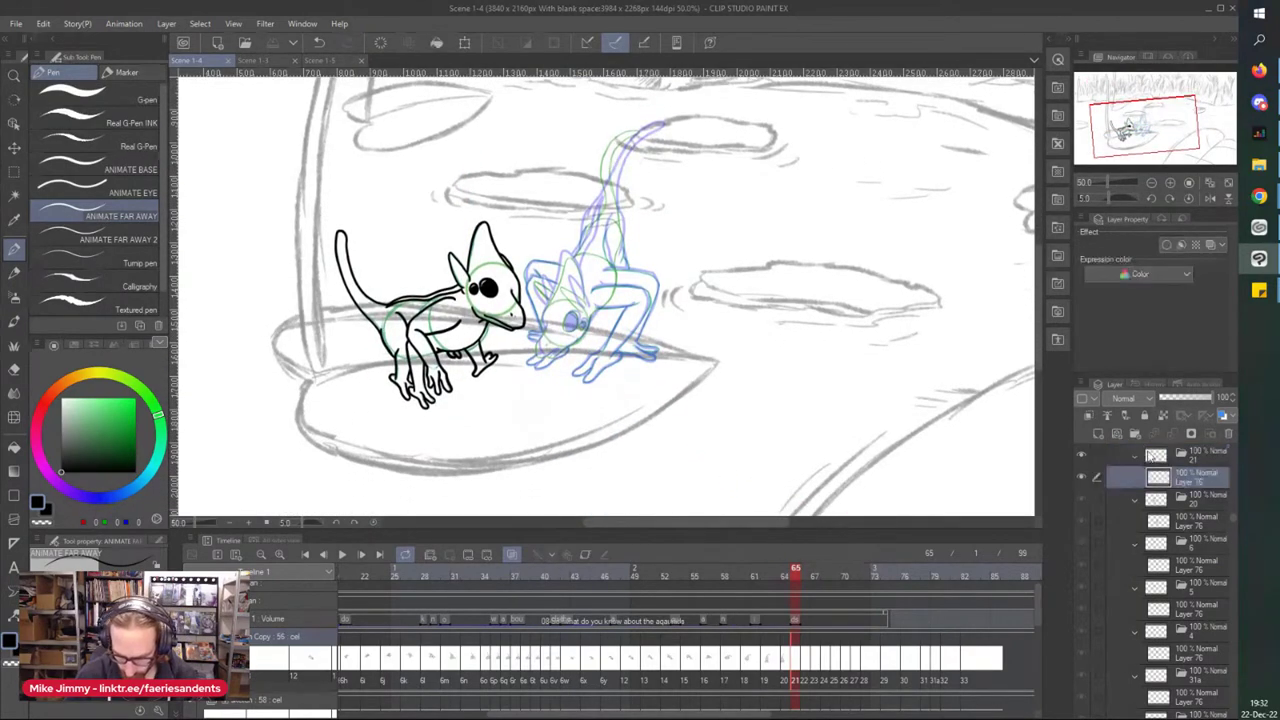
- Ink the bowing creature's two solid black eyes with small highlights in cel 21
scroll(570, 320, "up", 6)
mouse_move(588, 266)
left_mouse_down()
mouse_move(570, 316)
mouse_move(645, 378)
mouse_move(692, 248)
mouse_move(584, 282)
mouse_move(680, 298)
mouse_move(650, 250)
mouse_move(605, 292)
mouse_move(612, 256)
mouse_move(585, 285)
mouse_move(585, 335)
mouse_move(618, 370)
left_mouse_up()
mouse_move(668, 338)
left_mouse_down()
mouse_move(648, 318)
mouse_move(591, 321)
left_mouse_up()
mouse_move(727, 368)
left_mouse_down()
mouse_move(758, 345)
mouse_move(702, 318)
mouse_move(742, 352)
mouse_move(717, 333)
left_mouse_up()
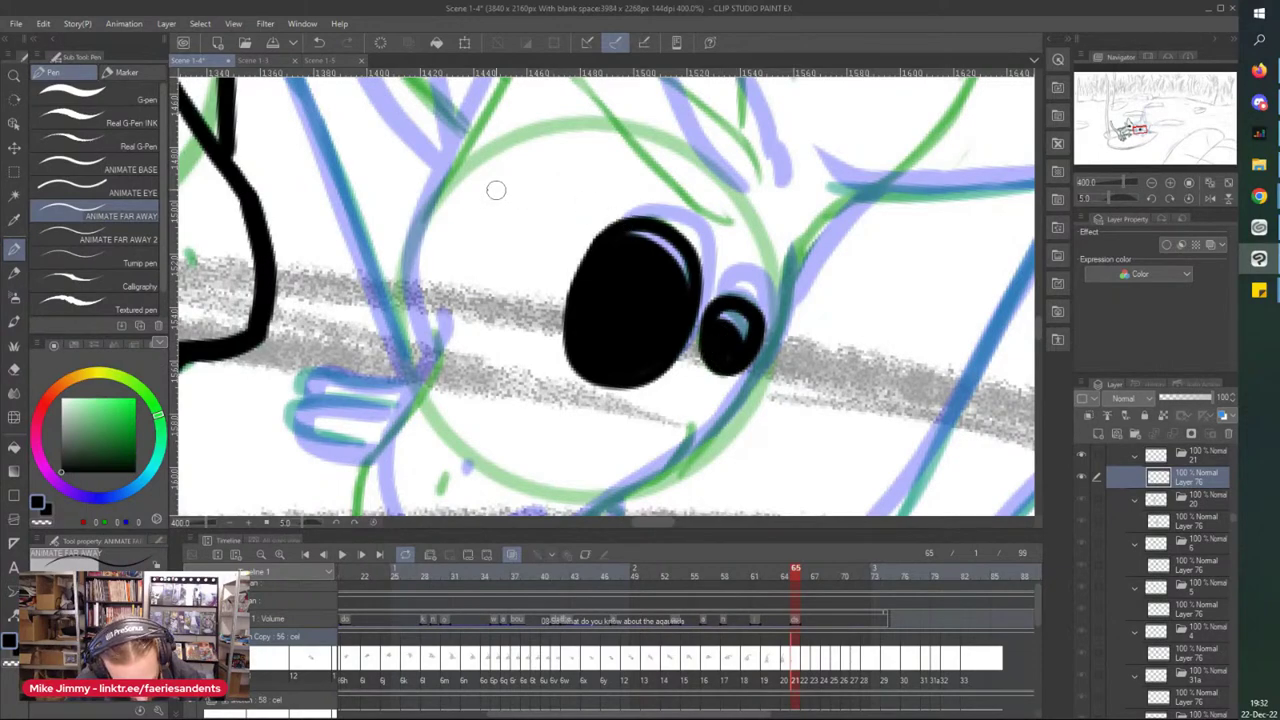
- Ink the creature's snout, nostril and mouth below the eyes in cel 21
scroll(496, 190, "down", 2)
scroll(434, 342, "up", 2)
mouse_move(443, 240)
left_mouse_down()
mouse_move(446, 258)
mouse_move(375, 371)
mouse_move(385, 482)
mouse_move(450, 472)
mouse_move(520, 432)
mouse_move(480, 479)
mouse_move(458, 482)
mouse_move(520, 466)
mouse_move(700, 345)
mouse_move(783, 197)
left_mouse_up()
scroll(708, 103, "down", 2)
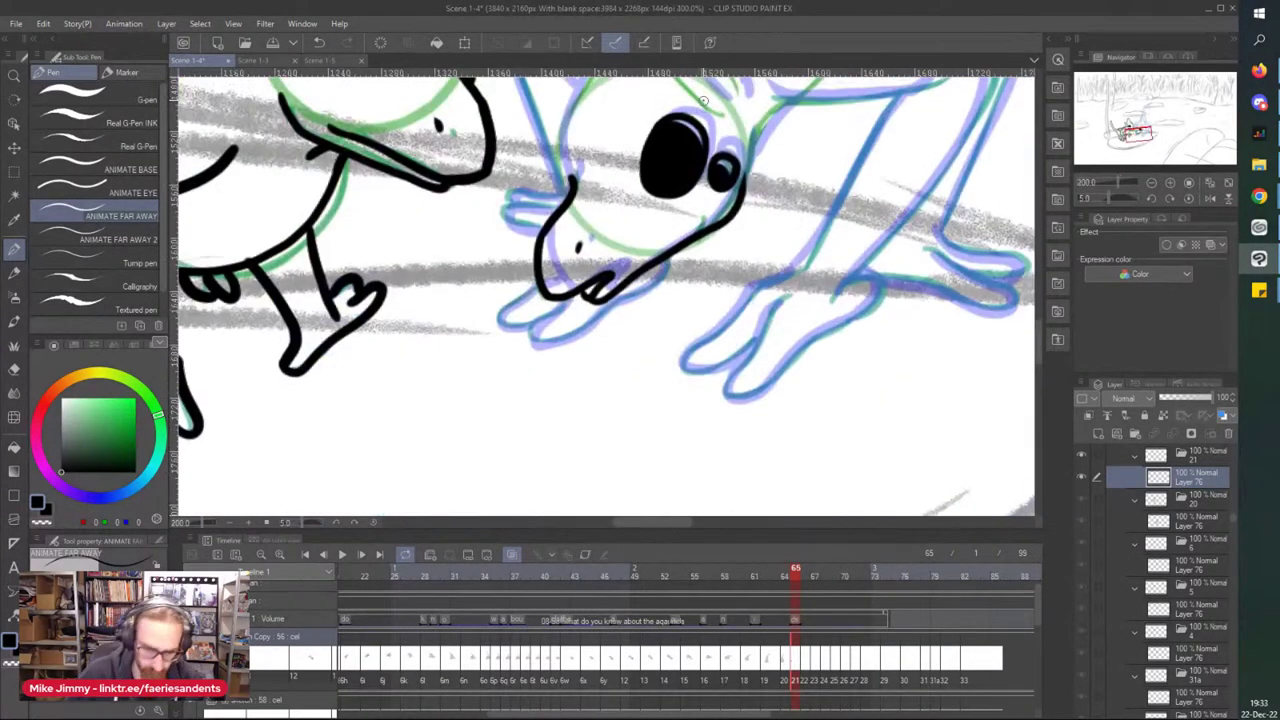
- Ink the creature's forehead, pointed crest and both ears in cel 21
scroll(505, 155, "up", 3)
scroll(549, 324, "up", 2)
left_click_drag(571, 310, 582, 468)
scroll(528, 296, "down", 2)
scroll(530, 293, "up", 2)
mouse_move(546, 428)
left_mouse_down()
mouse_move(649, 182)
mouse_move(665, 184)
mouse_move(711, 293)
mouse_move(715, 351)
mouse_move(627, 301)
mouse_move(633, 322)
mouse_move(724, 400)
left_mouse_up()
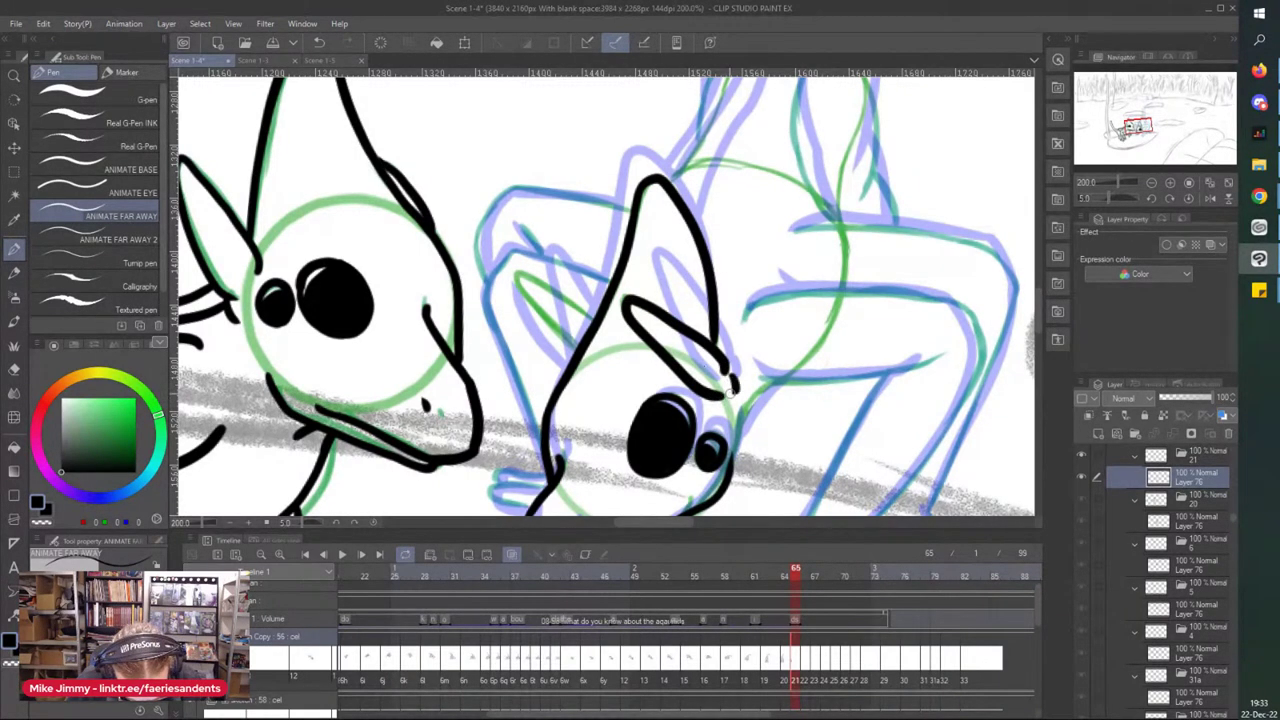
mouse_move(596, 320)
left_mouse_down()
mouse_move(520, 272)
mouse_move(578, 348)
left_mouse_up()
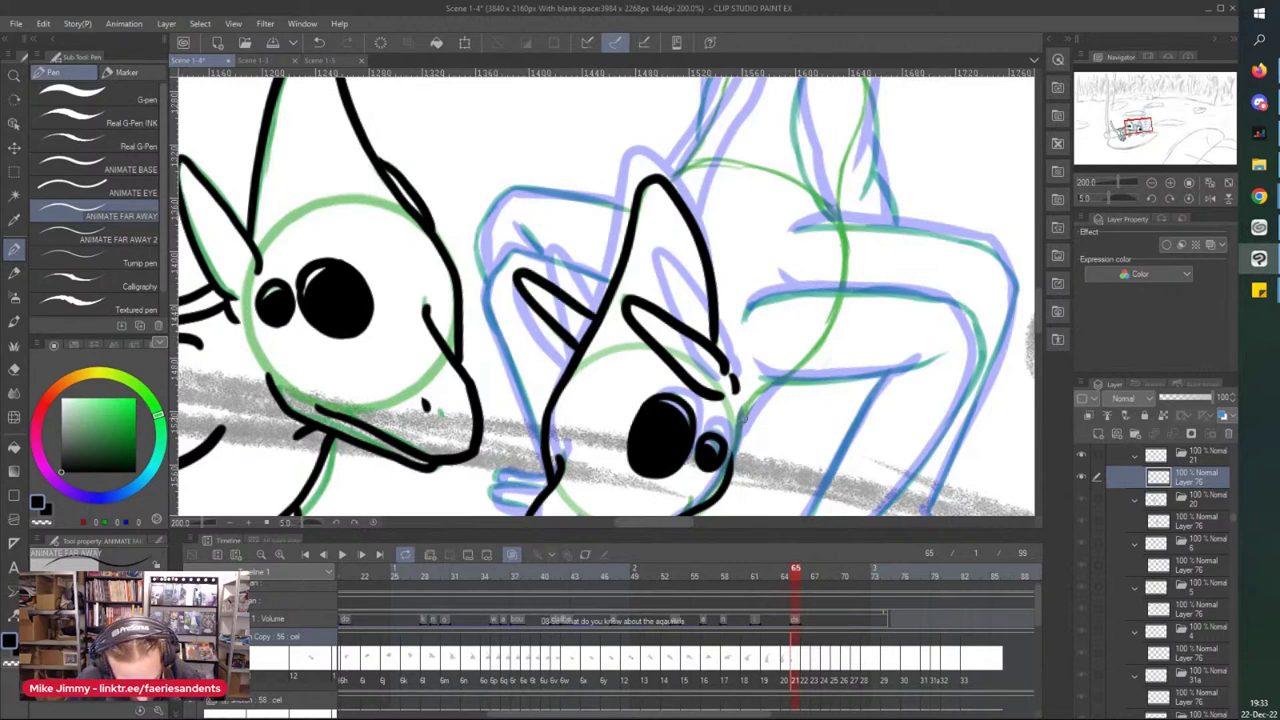
- Ink the cheek edge beside the small eye and the upper part of the near foreleg in cel 21
left_click_drag(756, 397, 734, 456)
scroll(628, 222, "down", 2)
scroll(729, 280, "up", 2)
left_click_drag(811, 304, 620, 324)
mouse_move(614, 276)
left_mouse_down()
mouse_move(647, 252)
mouse_move(765, 243)
mouse_move(825, 254)
mouse_move(851, 308)
left_mouse_up()
scroll(755, 328, "down", 3)
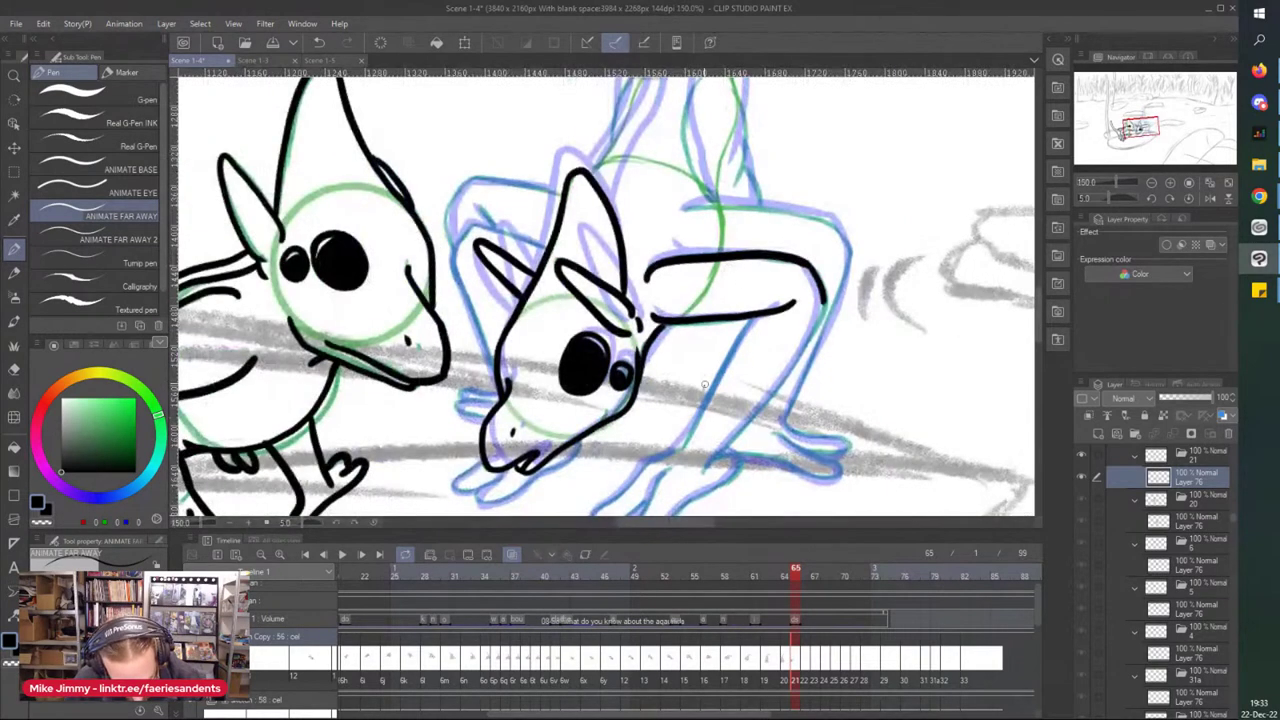
scroll(800, 270, "up", 3)
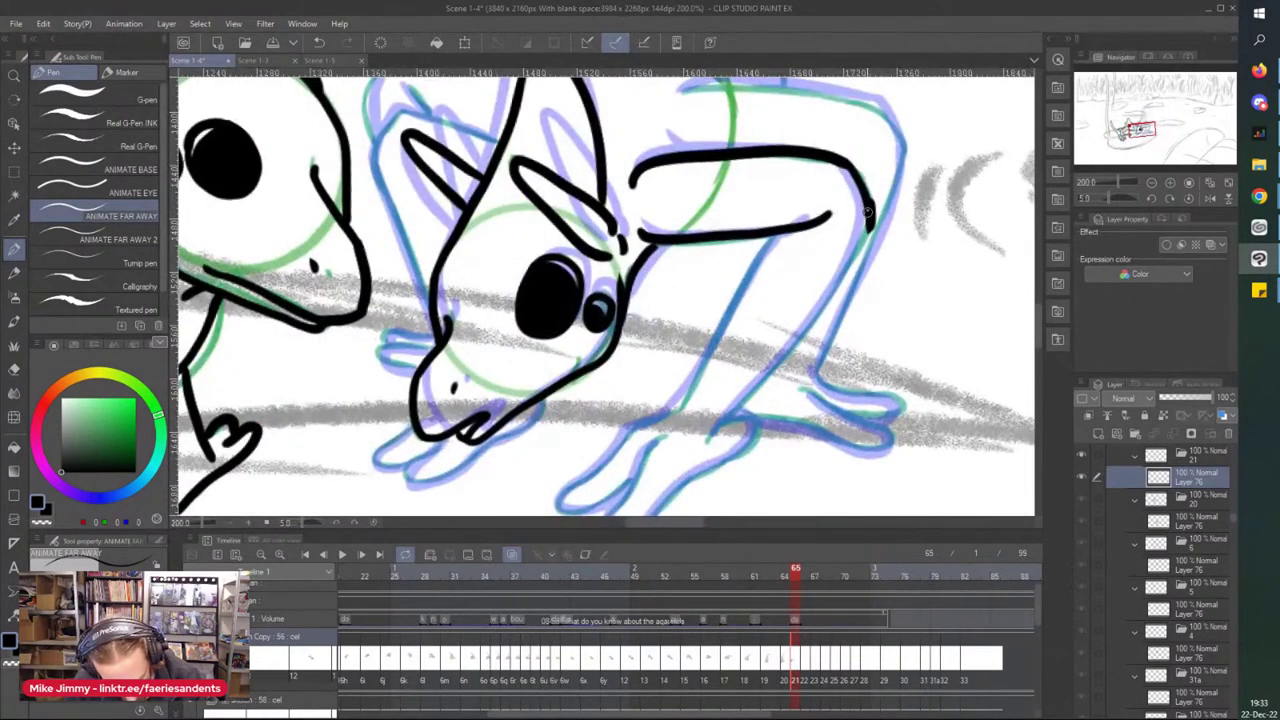
- Ink the near foreleg's lower part down to its foot with two long toes in cel 21
mouse_move(868, 222)
left_mouse_down()
mouse_move(858, 262)
mouse_move(717, 425)
left_mouse_up()
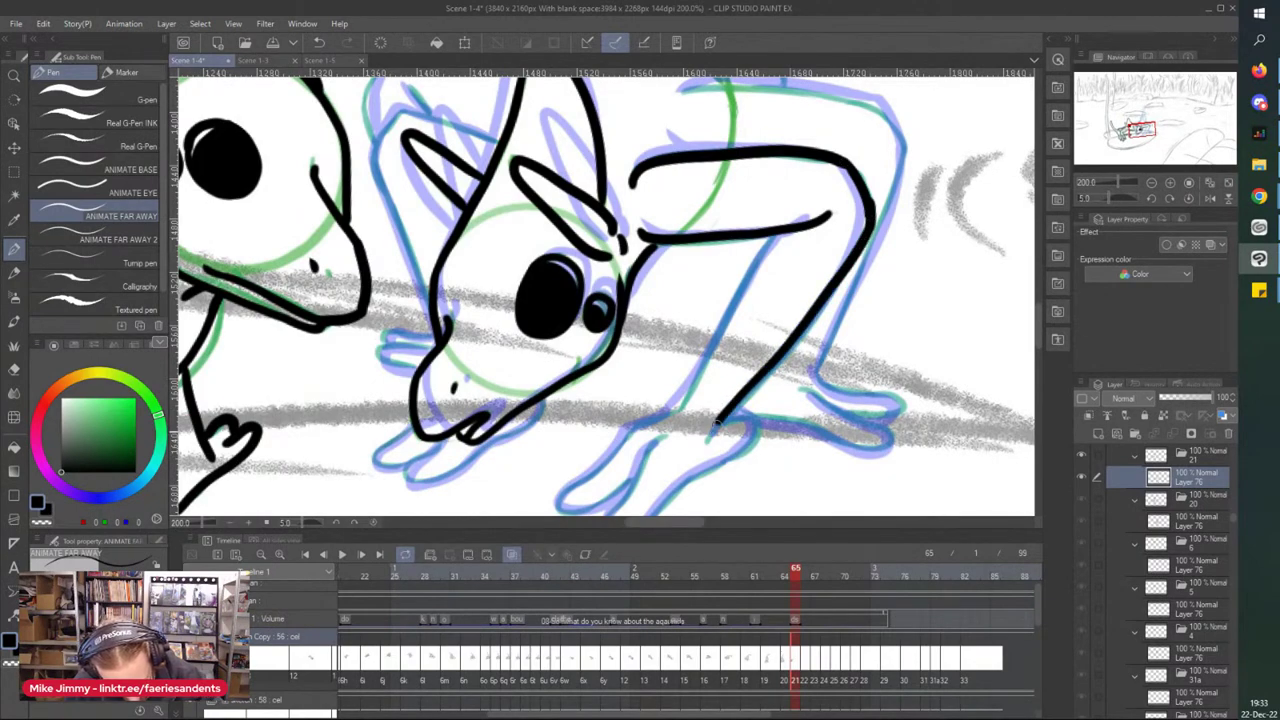
left_click_drag(771, 237, 676, 404)
scroll(676, 404, "down", 3)
scroll(679, 383, "up", 2)
scroll(678, 381, "up", 2)
mouse_move(720, 356)
left_mouse_down()
mouse_move(711, 399)
mouse_move(583, 480)
left_mouse_up()
left_click_drag(634, 378, 590, 450)
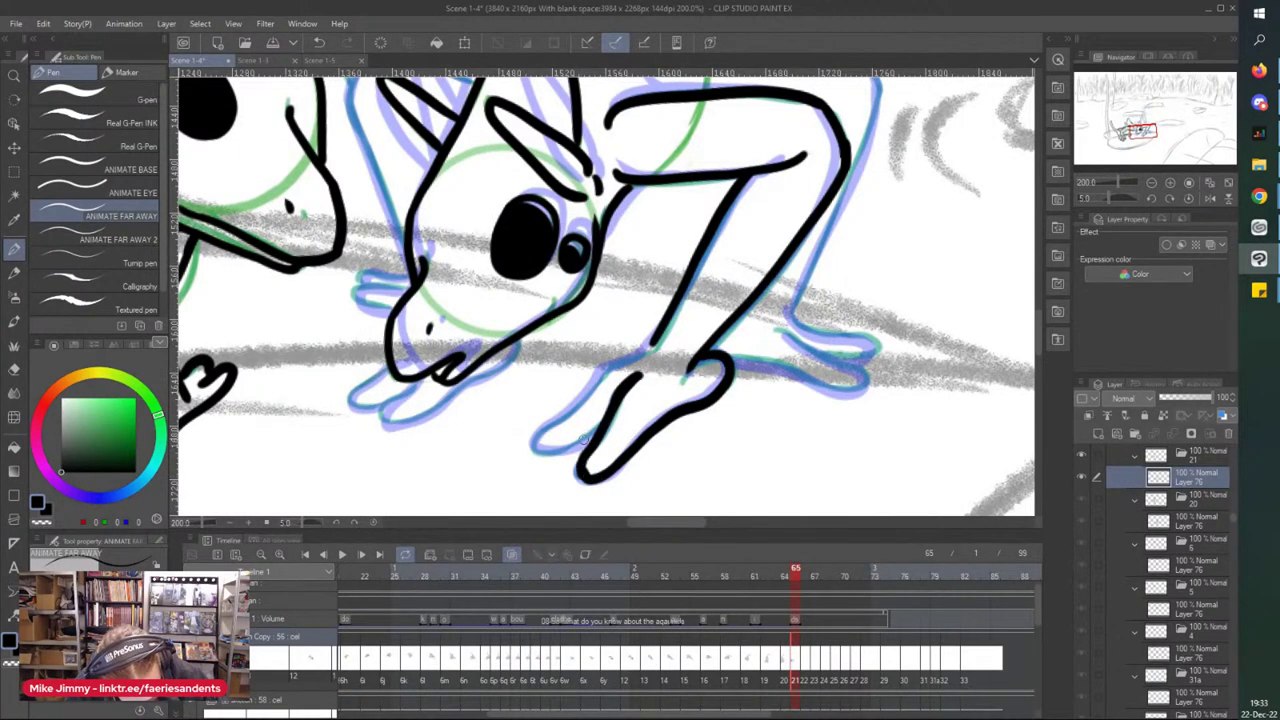
mouse_move(605, 372)
left_mouse_down()
mouse_move(530, 444)
mouse_move(592, 434)
left_mouse_up()
- Ink the toes of the second foot behind the near foreleg in cel 21
scroll(621, 218, "down", 2)
scroll(660, 172, "up", 2)
mouse_move(742, 398)
left_mouse_down()
mouse_move(821, 448)
mouse_move(793, 457)
mouse_move(694, 434)
left_mouse_up()
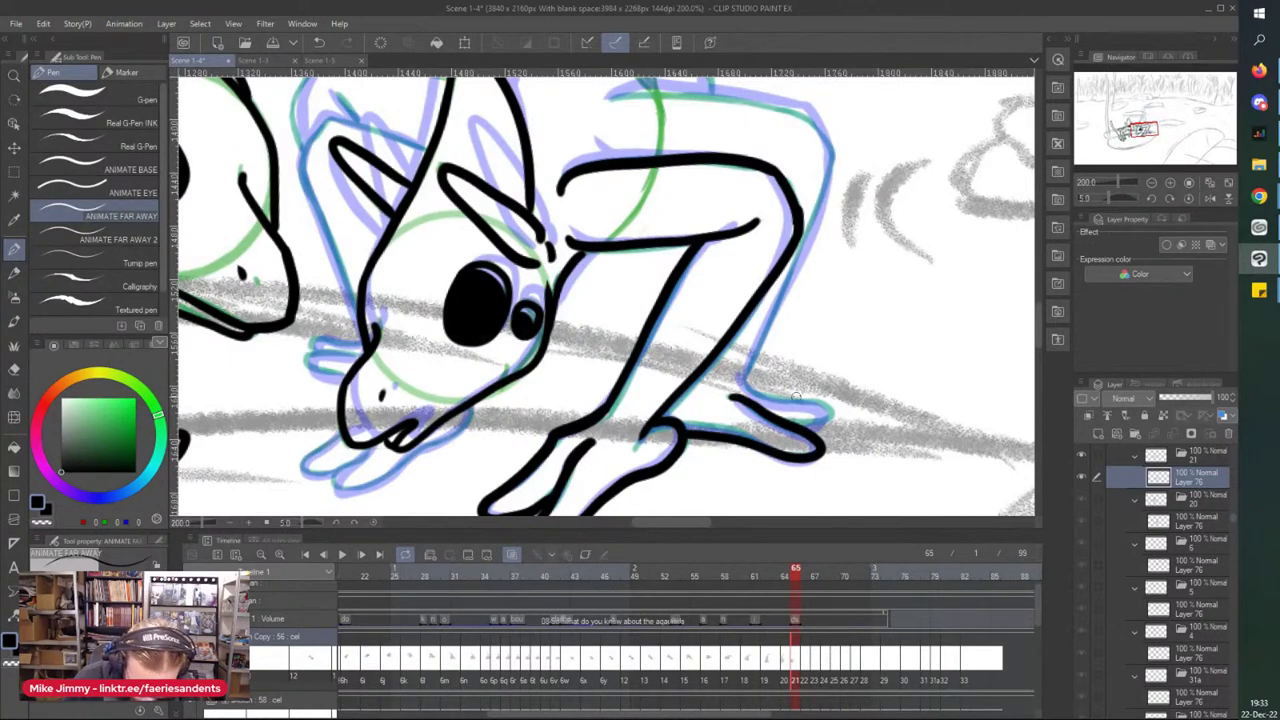
left_click_drag(751, 384, 814, 402)
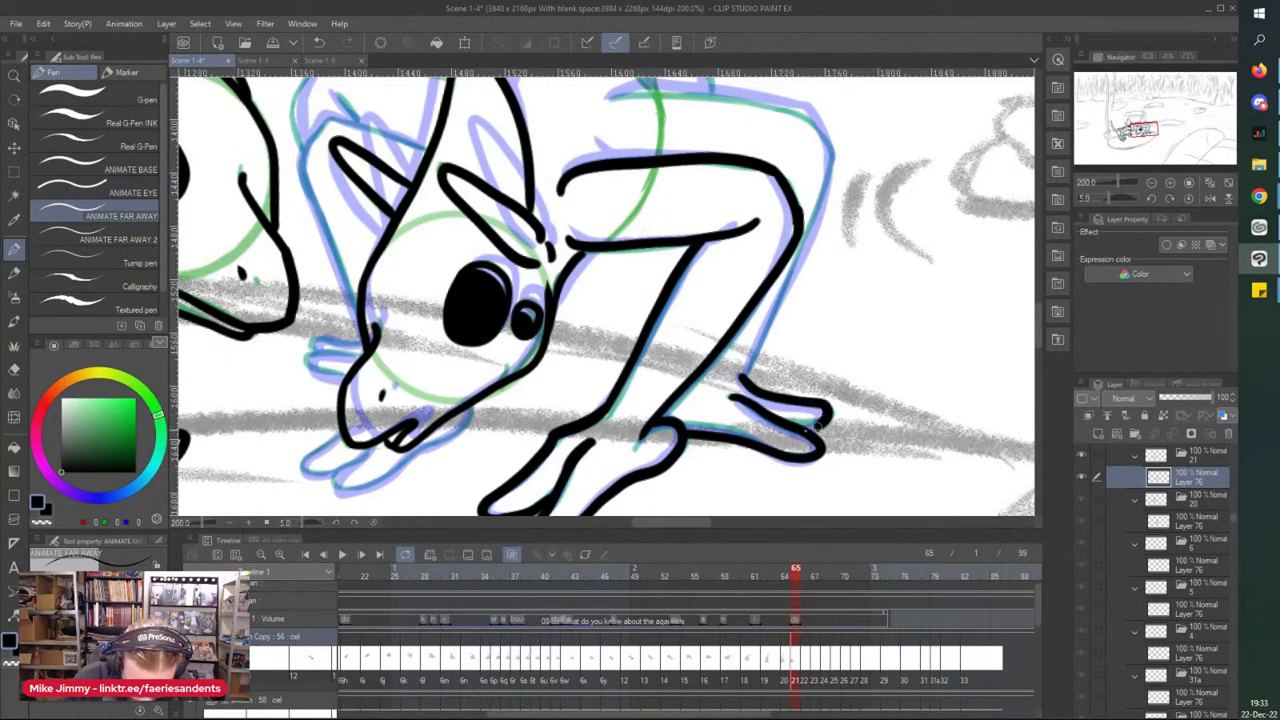
- Ink the outer edge and top line of the second bent leg behind the near foreleg in cel 21
left_click_drag(743, 379, 816, 192)
key("ctrl+z")
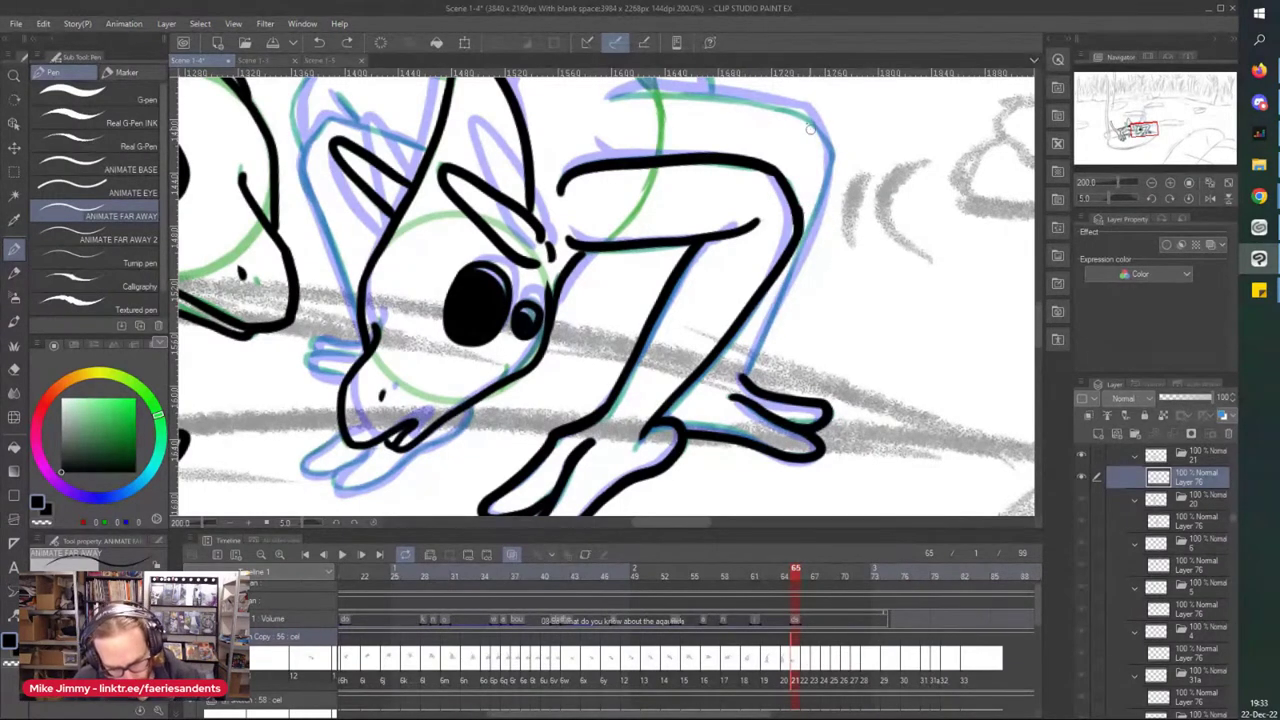
mouse_move(795, 113)
left_mouse_down()
mouse_move(832, 149)
mouse_move(832, 169)
mouse_move(740, 375)
left_mouse_up()
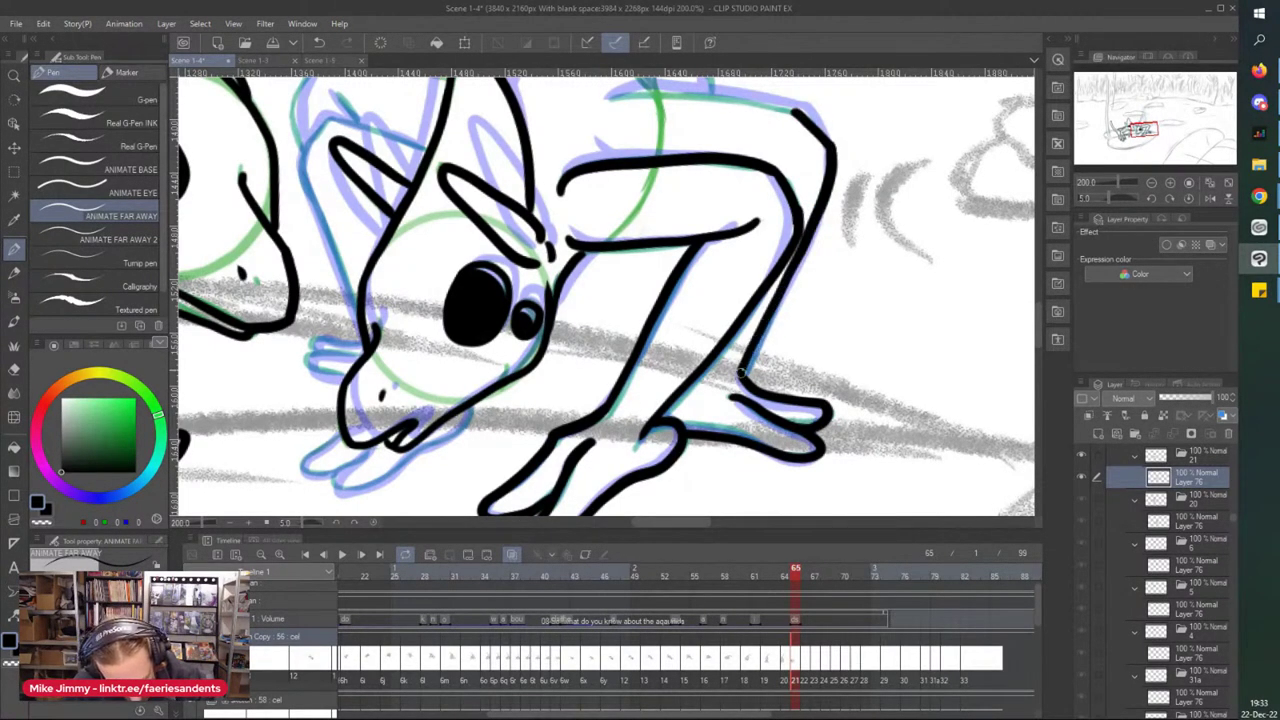
scroll(712, 130, "down", 2)
left_click_drag(664, 109, 666, 197)
scroll(666, 197, "up", 4)
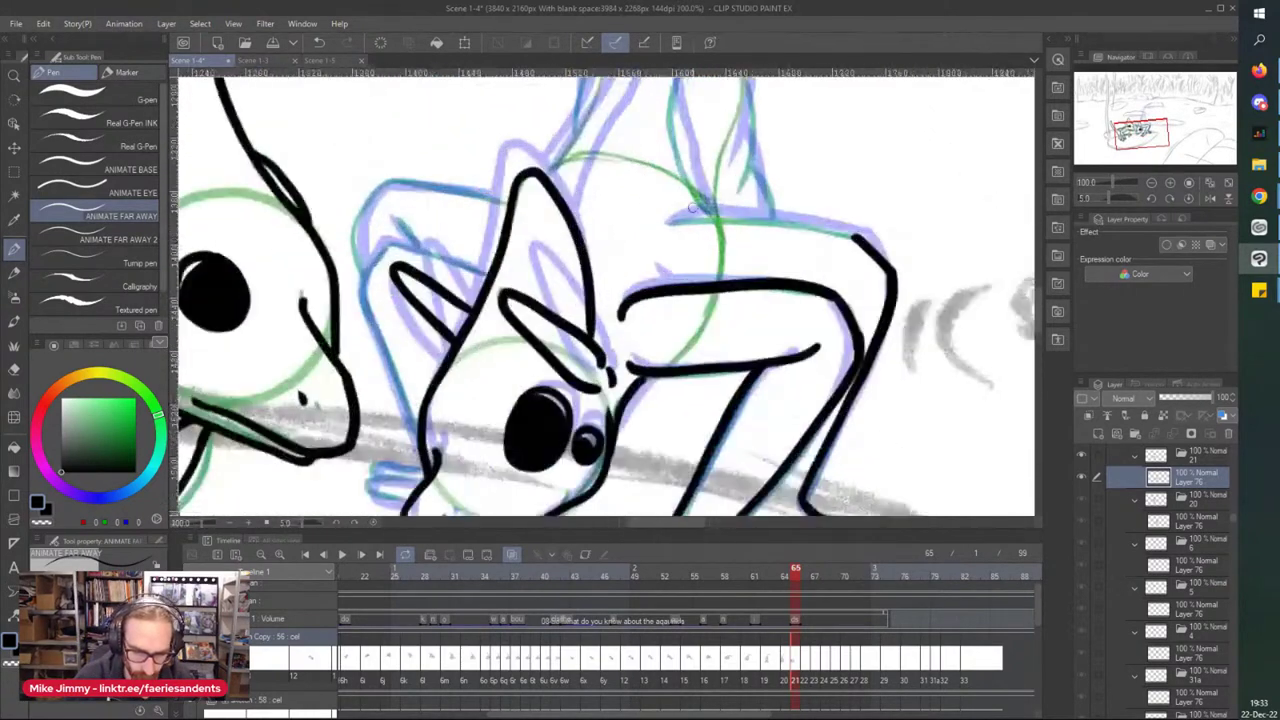
mouse_move(965, 248)
left_mouse_down()
mouse_move(846, 226)
mouse_move(596, 220)
left_mouse_up()
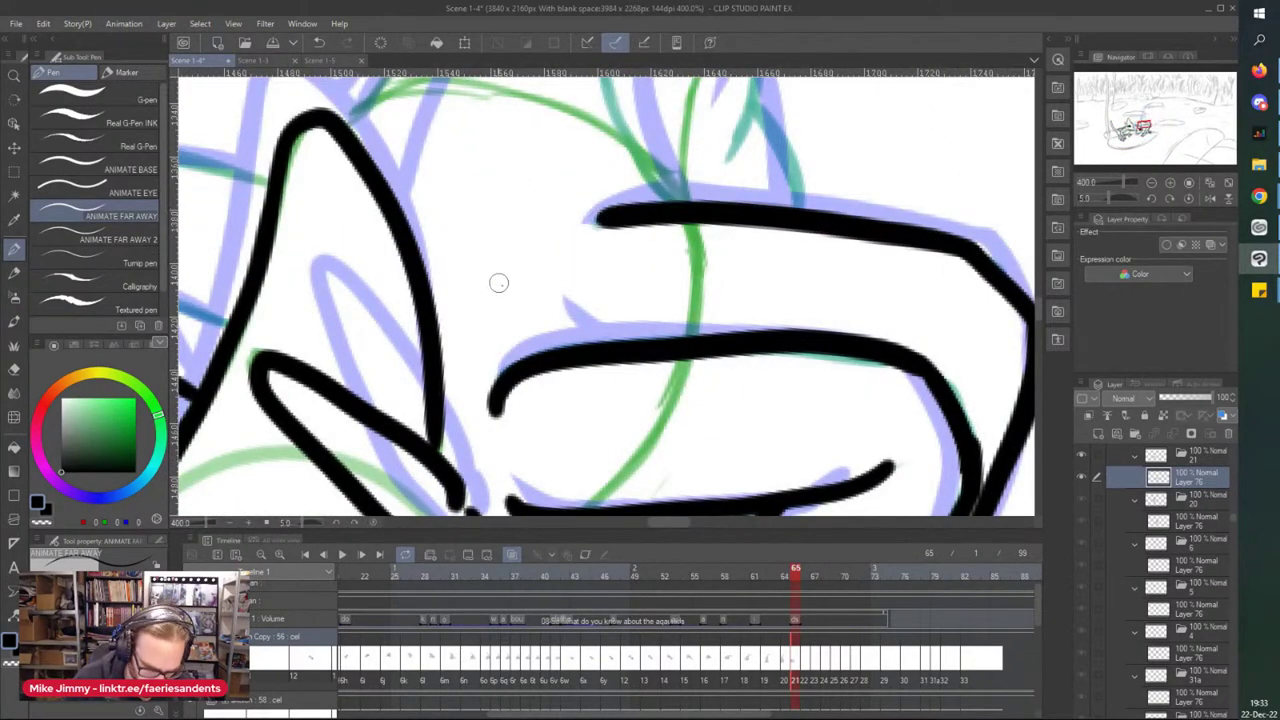
scroll(503, 309, "down", 3)
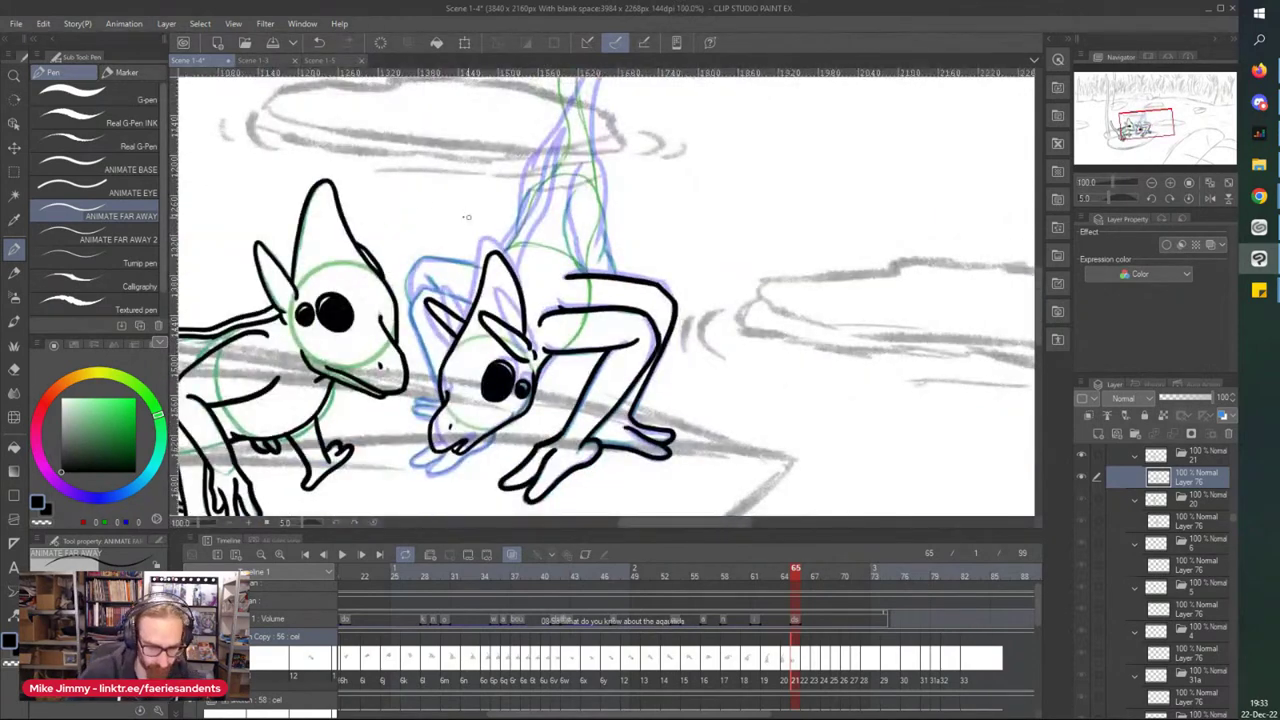
- Ink the bent limb behind the far ear, including its small fingers beside the snout, in cel 21
scroll(384, 323, "up", 2)
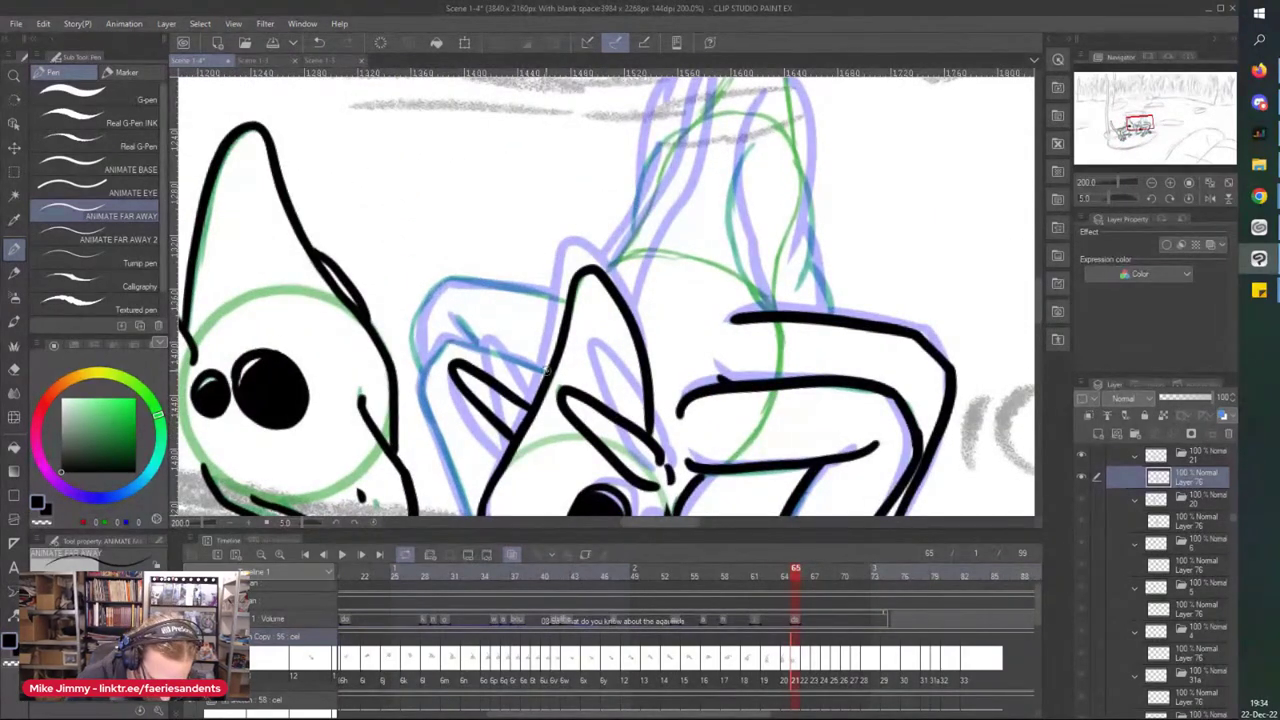
left_click_drag(545, 369, 487, 354)
scroll(410, 470, "down", 2)
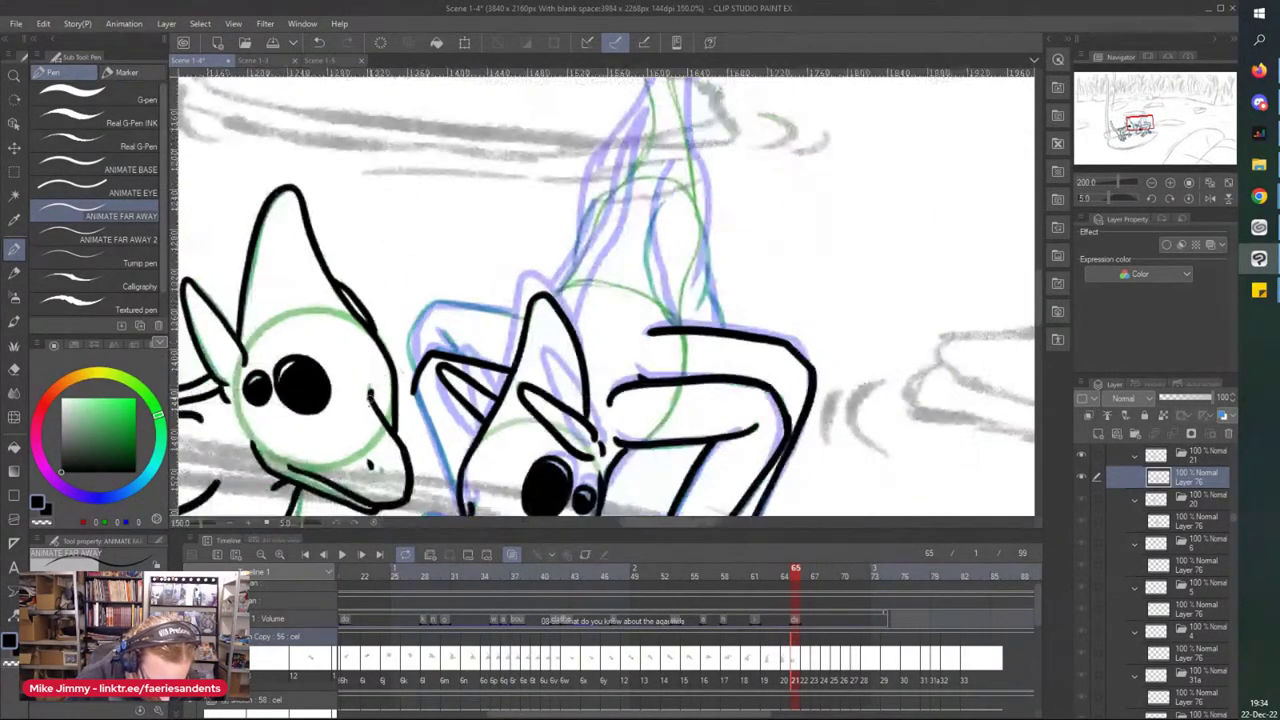
scroll(407, 483, "up", 2)
mouse_move(416, 290)
left_mouse_down()
mouse_move(481, 457)
mouse_move(440, 473)
mouse_move(425, 497)
mouse_move(470, 503)
left_mouse_up()
left_click_drag(472, 459, 432, 475)
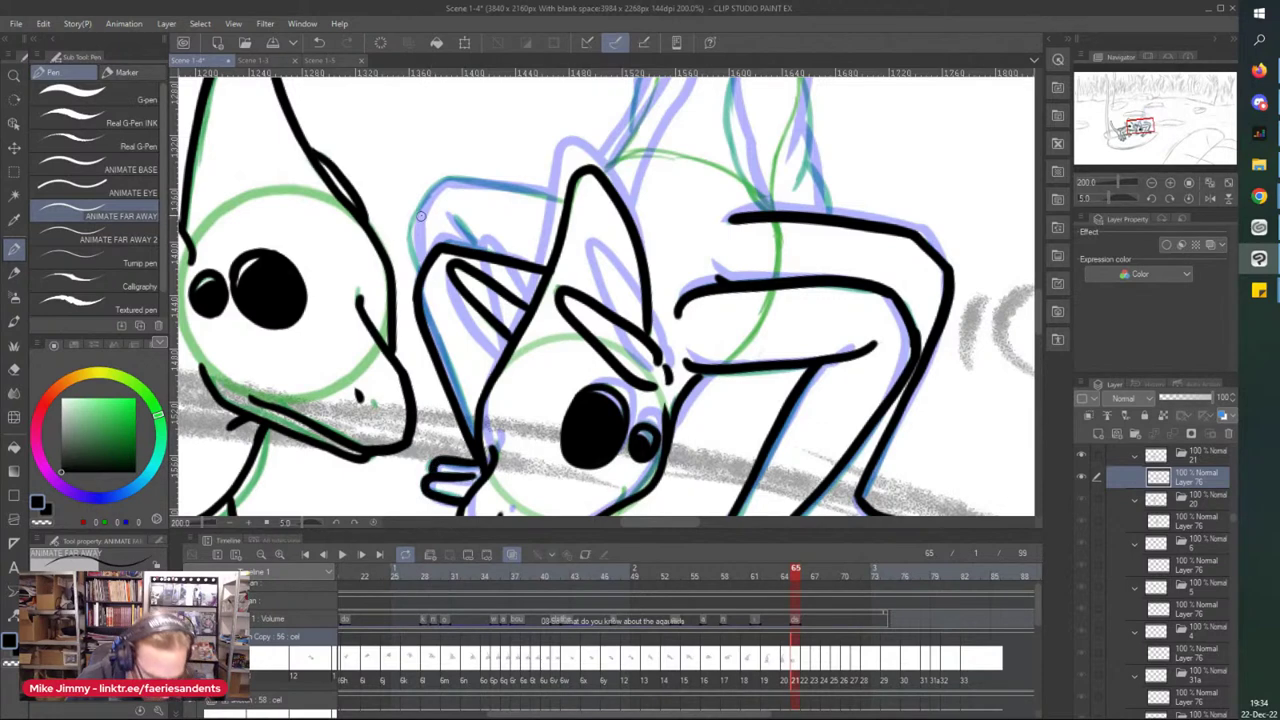
- Ink the second bent limb outline above the far ear, joining it to the crest, in cel 21
left_click_drag(436, 183, 410, 236)
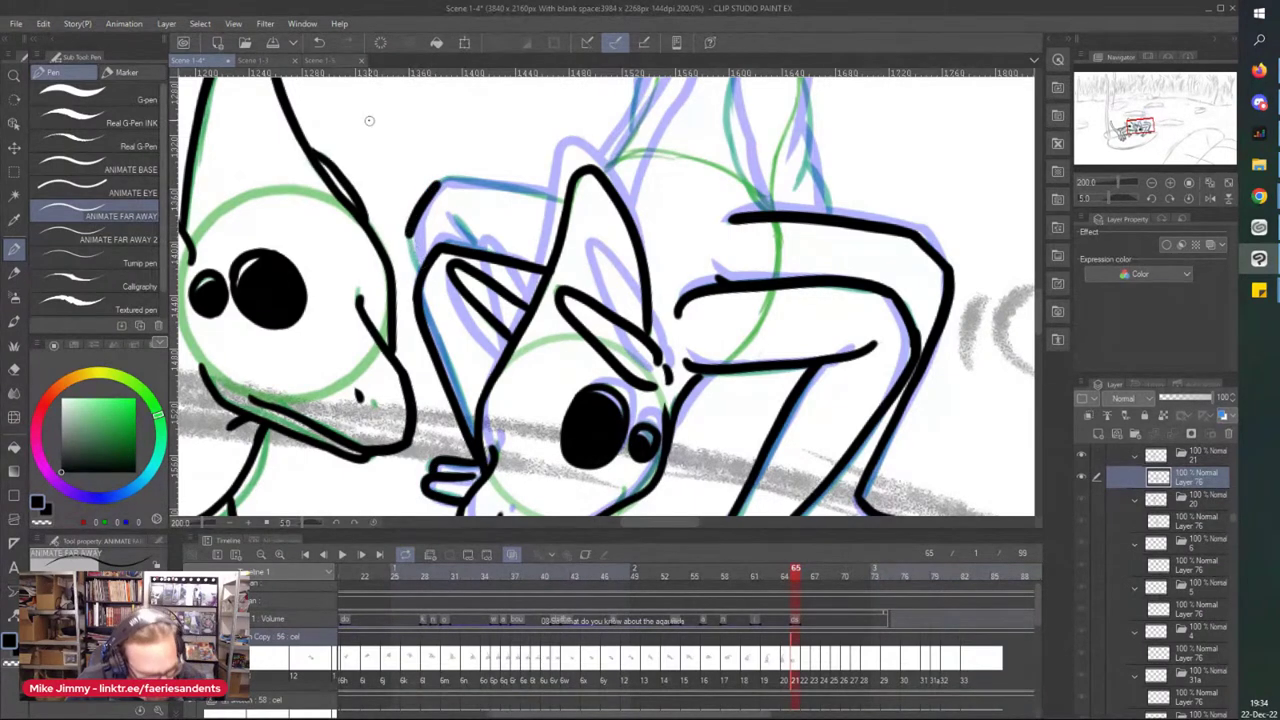
key("ctrl+z")
mouse_move(553, 203)
left_mouse_down()
mouse_move(424, 198)
mouse_move(398, 254)
mouse_move(415, 287)
left_mouse_up()
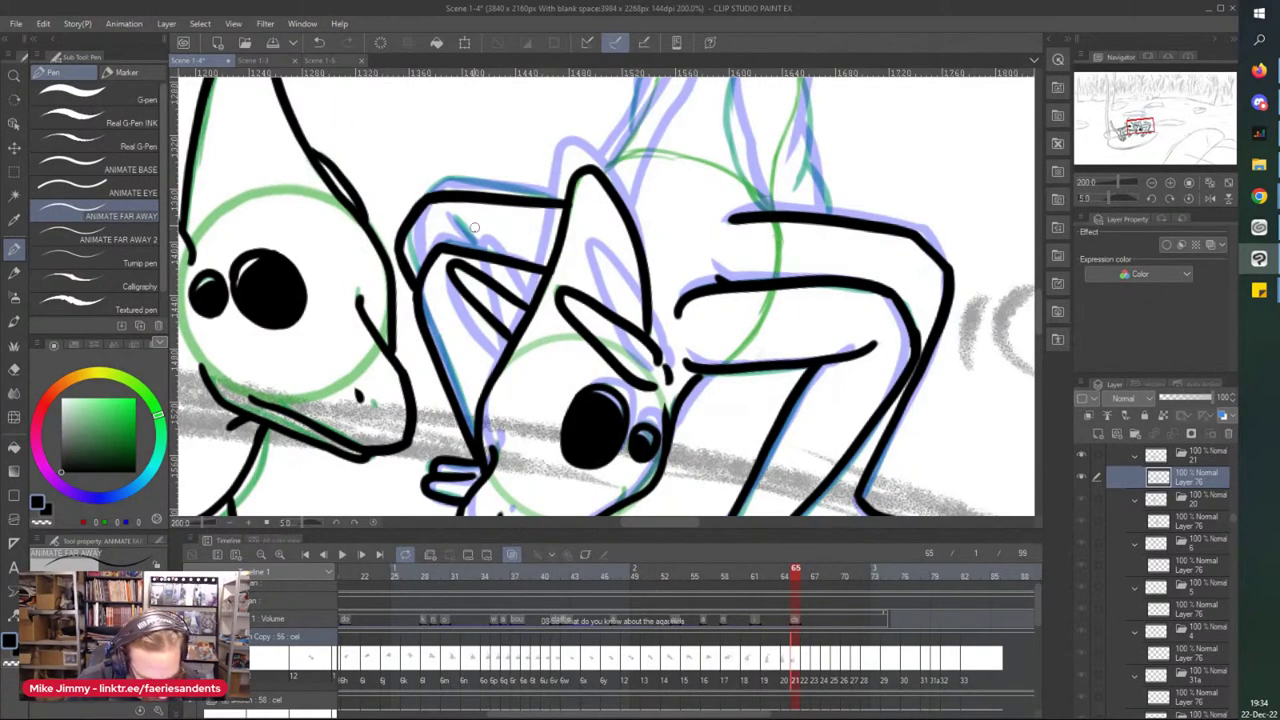
- Ink both sides of the upright hind leg above the bent legs in cel 21
key("ctrl+minus")
key("ctrl+minus")
scroll(675, 184, "up", 1)
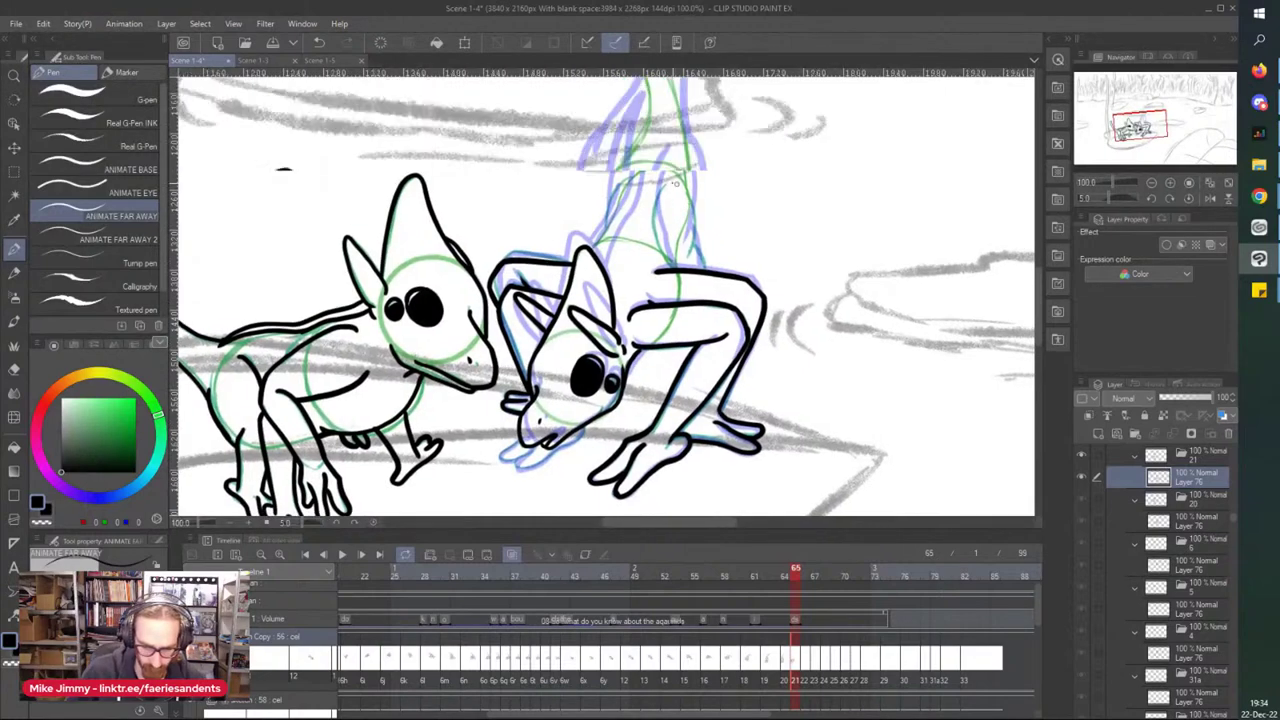
scroll(675, 183, "up", 2)
mouse_move(661, 180)
left_mouse_down()
mouse_move(636, 238)
mouse_move(660, 330)
left_mouse_up()
mouse_move(705, 203)
left_mouse_down()
mouse_move(705, 328)
mouse_move(738, 348)
left_mouse_up()
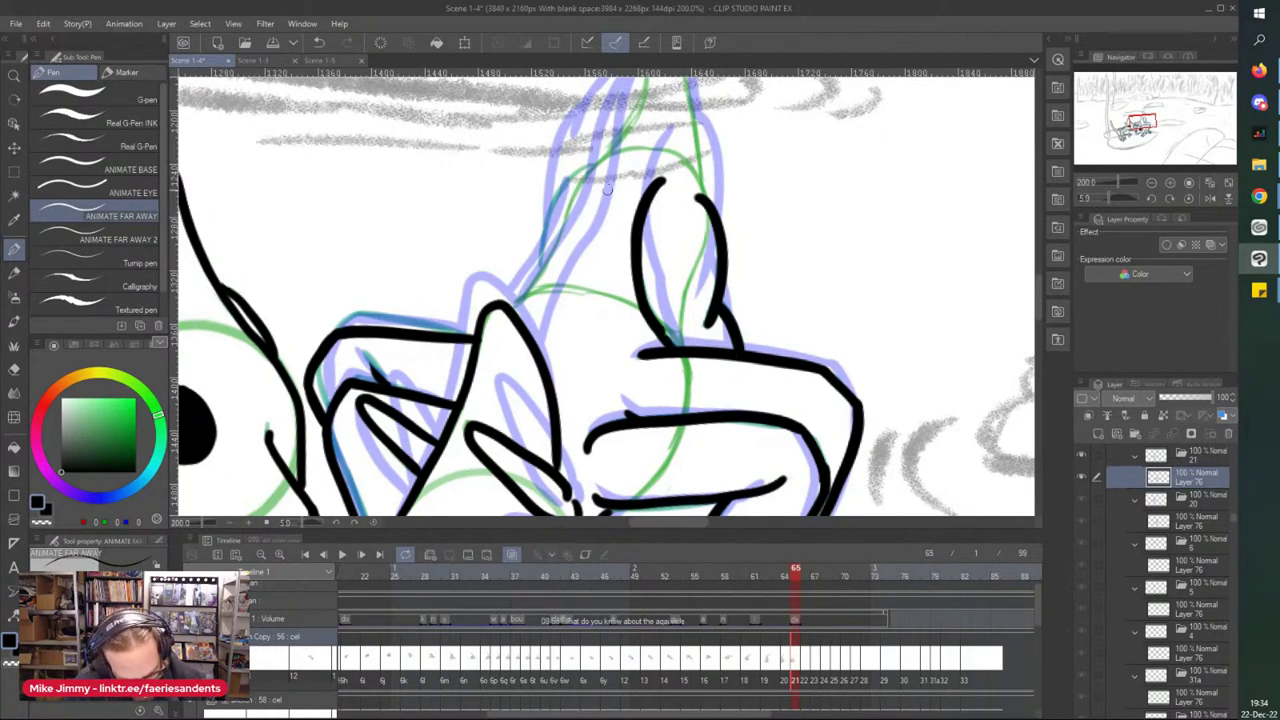
- Ink the body lines from the crest up to the hips and the far hind limb alongside in cel 21
mouse_move(632, 143)
left_mouse_down()
mouse_move(602, 175)
mouse_move(528, 318)
left_mouse_up()
left_click_drag(630, 146, 545, 365)
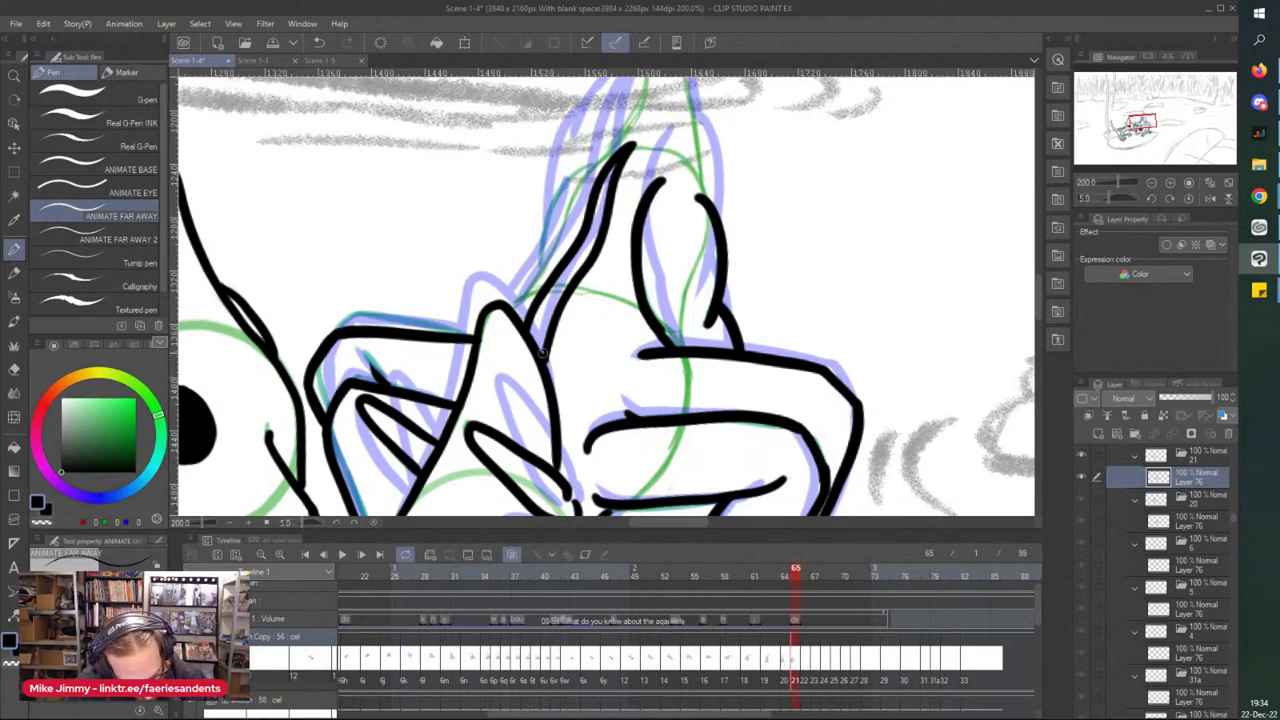
scroll(540, 174, "down", 1)
scroll(548, 177, "up", 3)
left_click_drag(672, 122, 587, 240)
mouse_move(633, 155)
left_mouse_down()
mouse_move(556, 248)
mouse_move(539, 364)
left_mouse_up()
left_click_drag(573, 292, 478, 443)
scroll(492, 213, "down", 4)
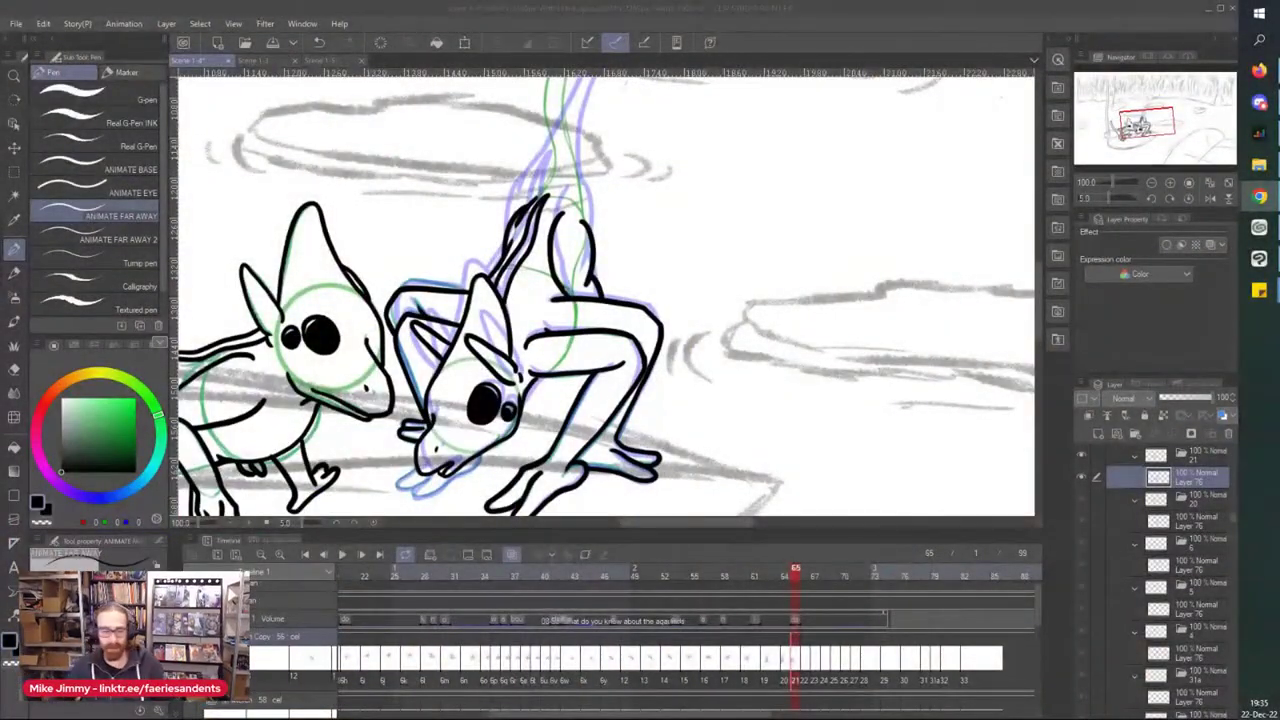
- Ink the creature's long tail in cel 21, joining its edges to the hips and hind leg
left_click(799, 7)
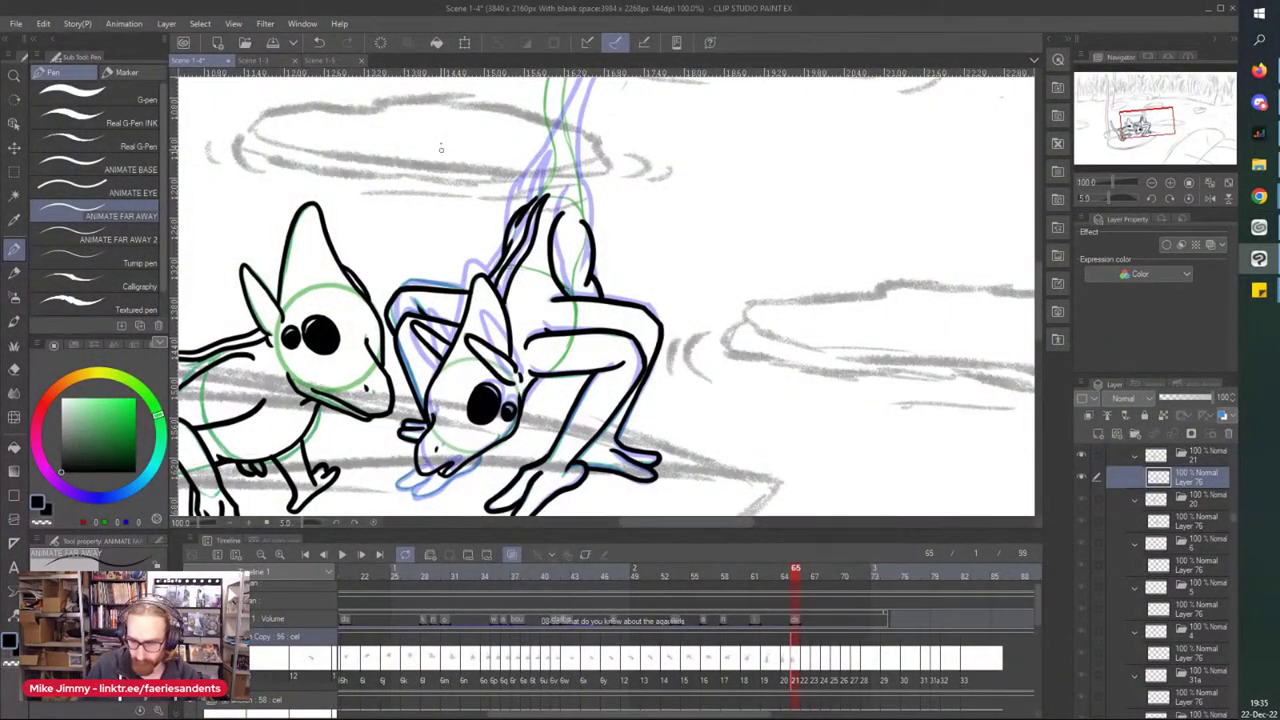
scroll(440, 162, "down", 2)
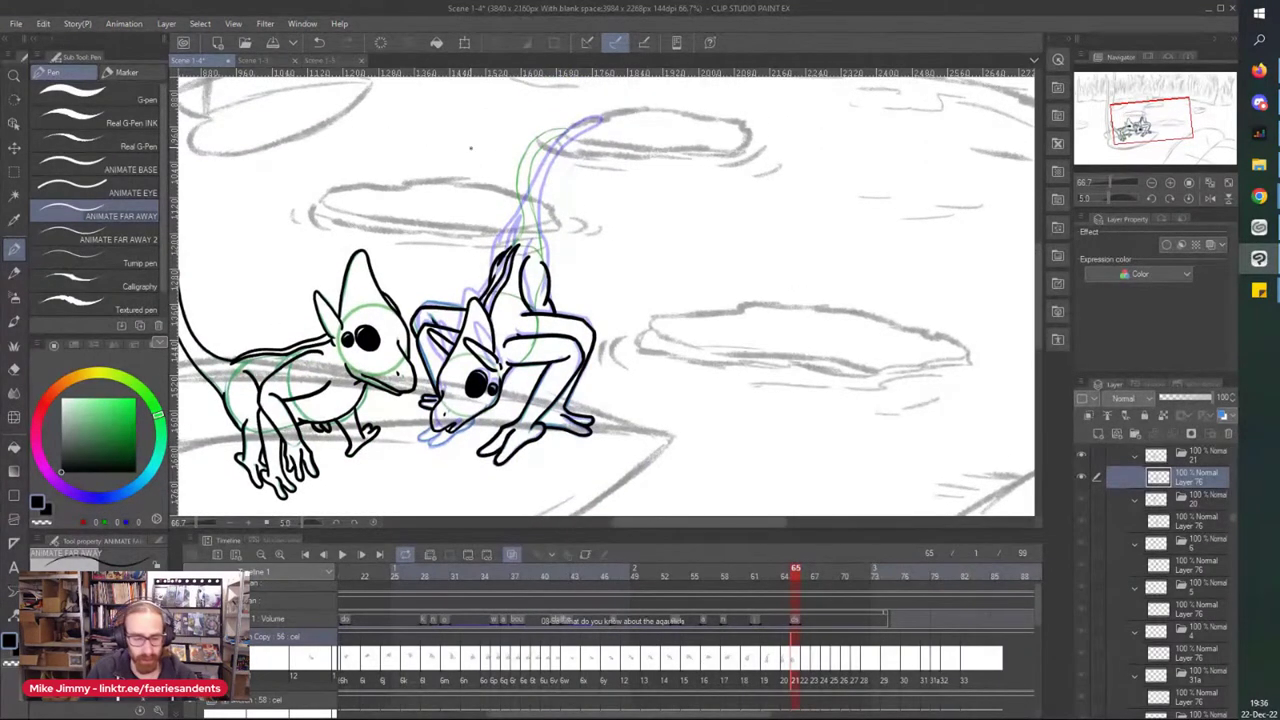
scroll(471, 148, "up", 4)
mouse_move(515, 170)
left_mouse_down()
mouse_move(527, 357)
mouse_move(478, 420)
left_mouse_up()
left_click_drag(557, 154, 580, 455)
scroll(484, 166, "down", 1)
left_click_drag(477, 171, 477, 251)
scroll(476, 390, "up", 4)
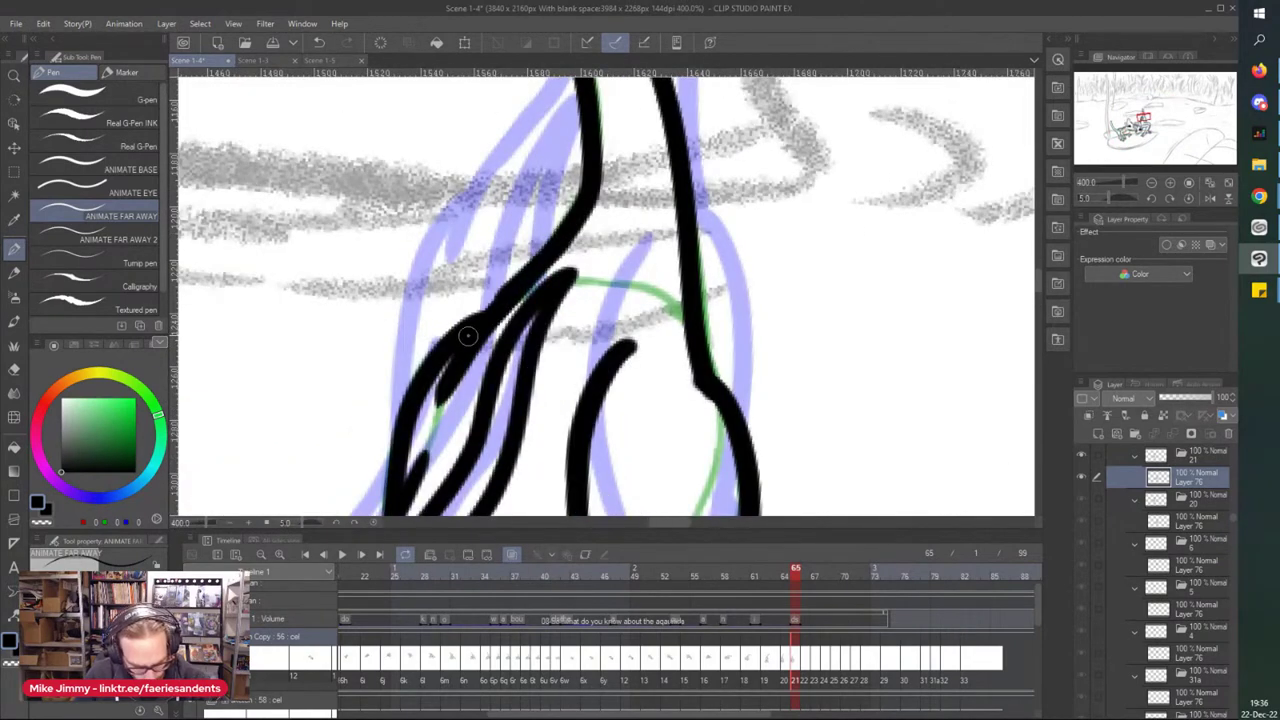
- Ink both edges of the tail's upper curve out to the tip in cel 21
scroll(568, 192, "down", 3)
scroll(590, 176, "up", 5)
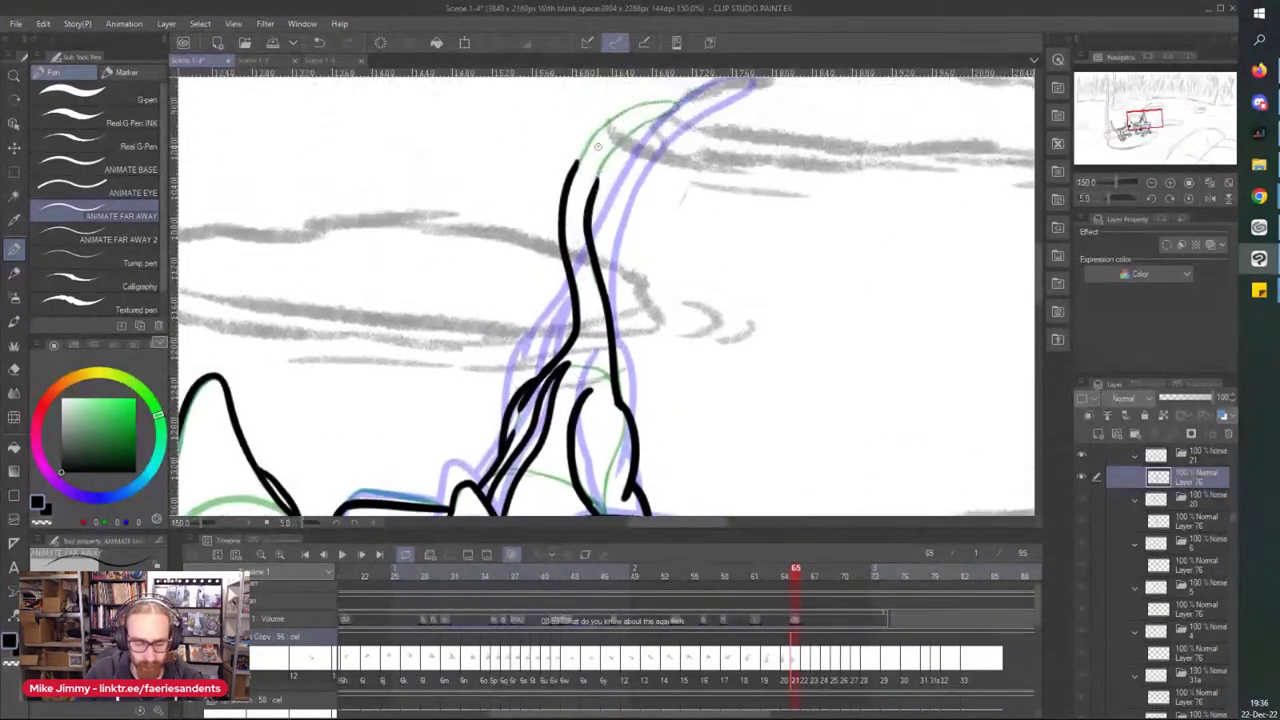
scroll(614, 159, "up", 1)
mouse_move(672, 197)
left_mouse_down()
mouse_move(655, 238)
mouse_move(515, 335)
mouse_move(470, 448)
left_mouse_up()
mouse_move(689, 209)
left_mouse_down()
mouse_move(527, 238)
mouse_move(396, 390)
left_mouse_up()
key("ctrl+z")
mouse_move(684, 200)
left_mouse_down()
mouse_move(637, 200)
mouse_move(542, 243)
mouse_move(397, 391)
left_mouse_up()
- Thicken and smooth the kinked inner edge of the tail's curve in cel 21
scroll(420, 304, "down", 3)
scroll(420, 393, "up", 3)
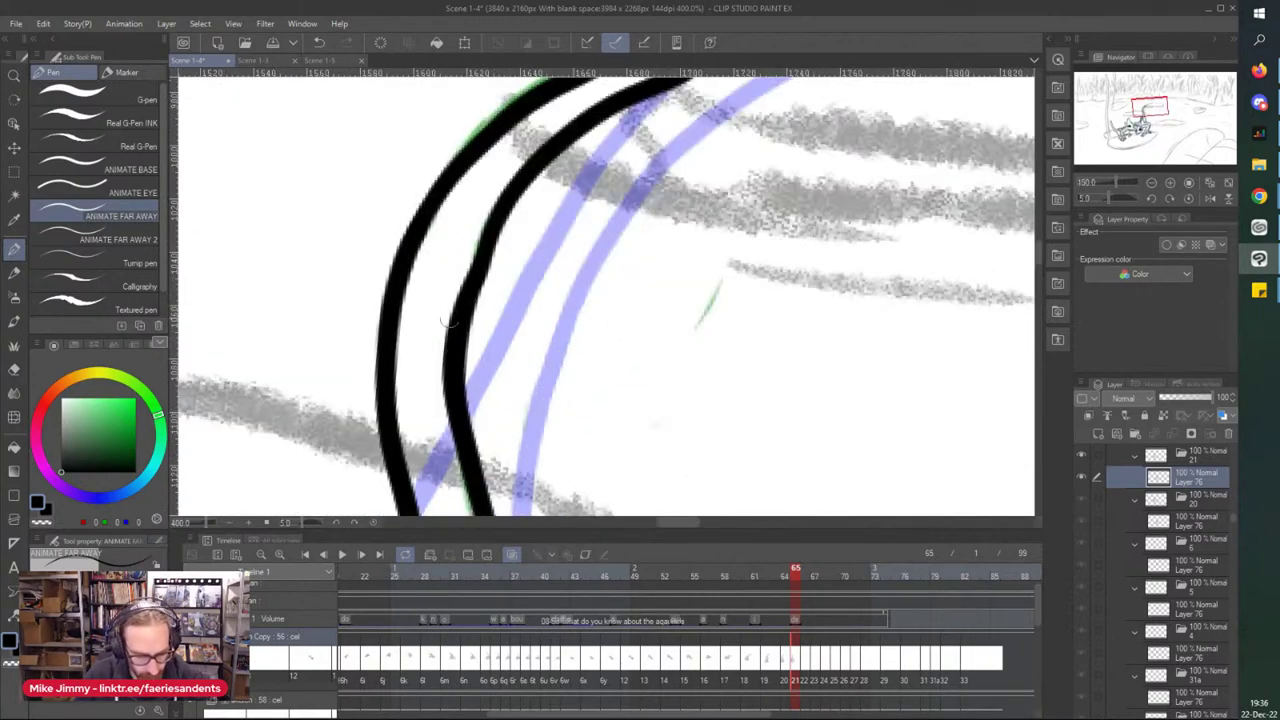
left_click_drag(497, 215, 458, 310)
key("e")
left_click_drag(512, 244, 503, 251)
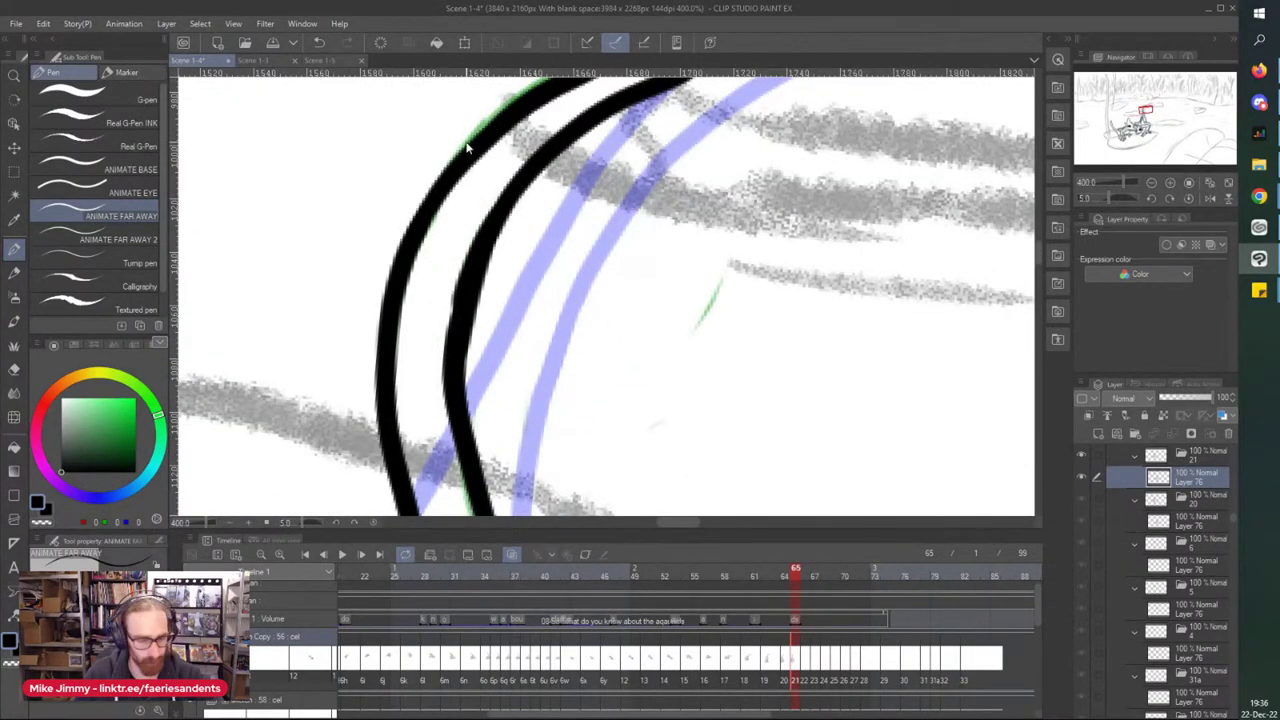
scroll(465, 142, "down", 7)
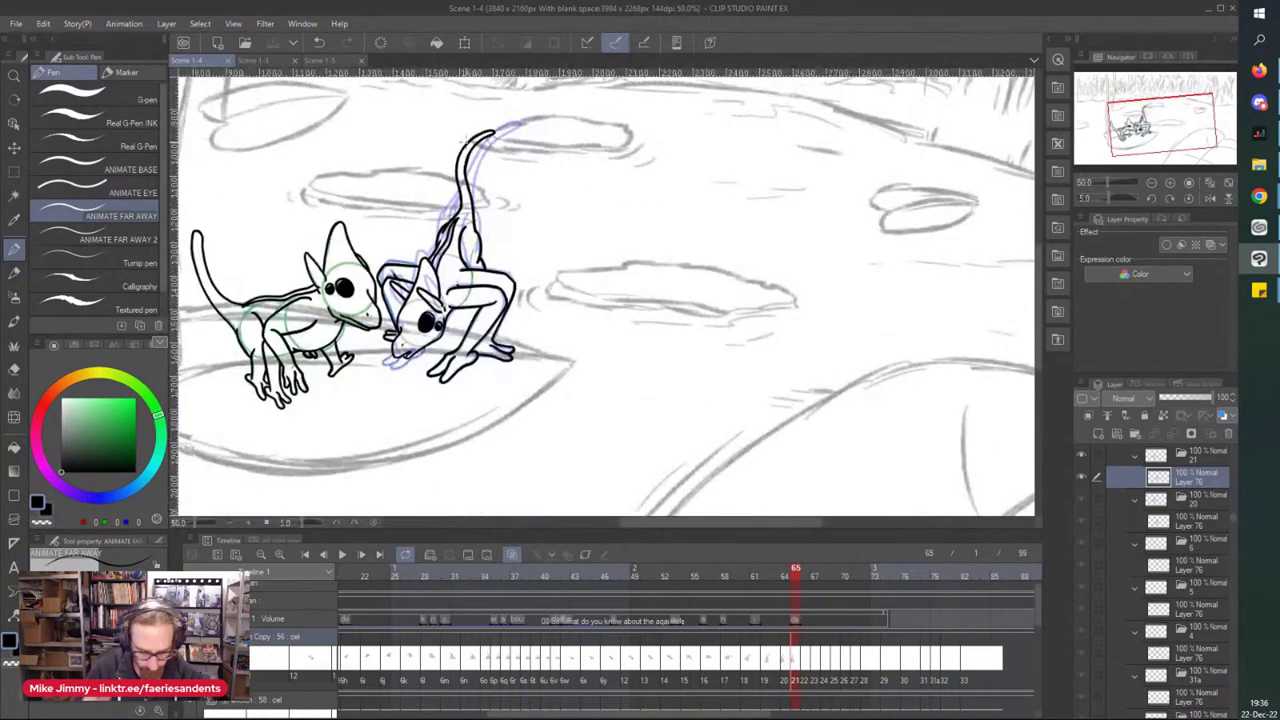
- Switch to the ink layer of cel 22, outline the creature's large near eye and fill it black, leaving a crescent highlight
left_click(806, 668)
scroll(390, 383, "up", 7)
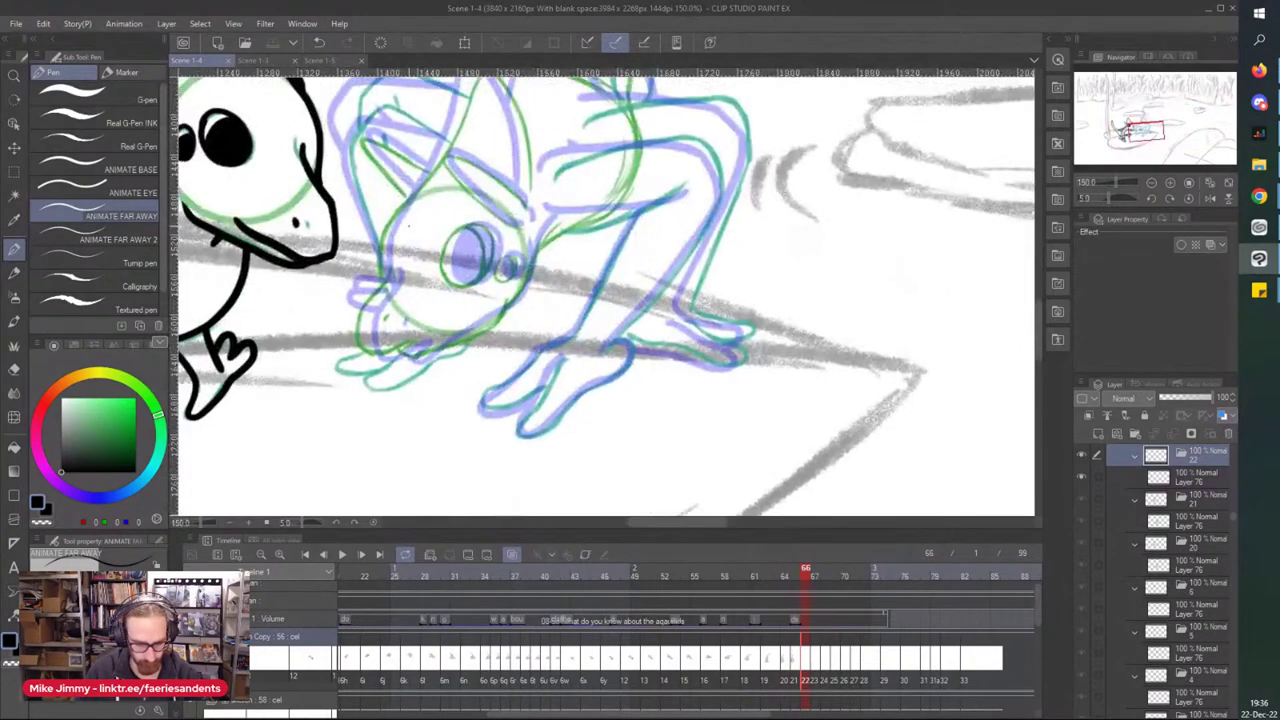
left_click(1183, 477)
mouse_move(493, 325)
left_mouse_down()
mouse_move(574, 390)
mouse_move(621, 302)
mouse_move(564, 243)
mouse_move(500, 323)
mouse_move(502, 293)
mouse_move(507, 370)
mouse_move(596, 380)
mouse_move(627, 266)
mouse_move(559, 242)
mouse_move(500, 303)
mouse_move(499, 353)
mouse_move(560, 396)
mouse_move(634, 284)
mouse_move(560, 236)
mouse_move(490, 348)
mouse_move(539, 402)
mouse_move(622, 331)
mouse_move(497, 316)
left_mouse_up()
key("ctrl+z")
key("ctrl+z")
key("ctrl+z")
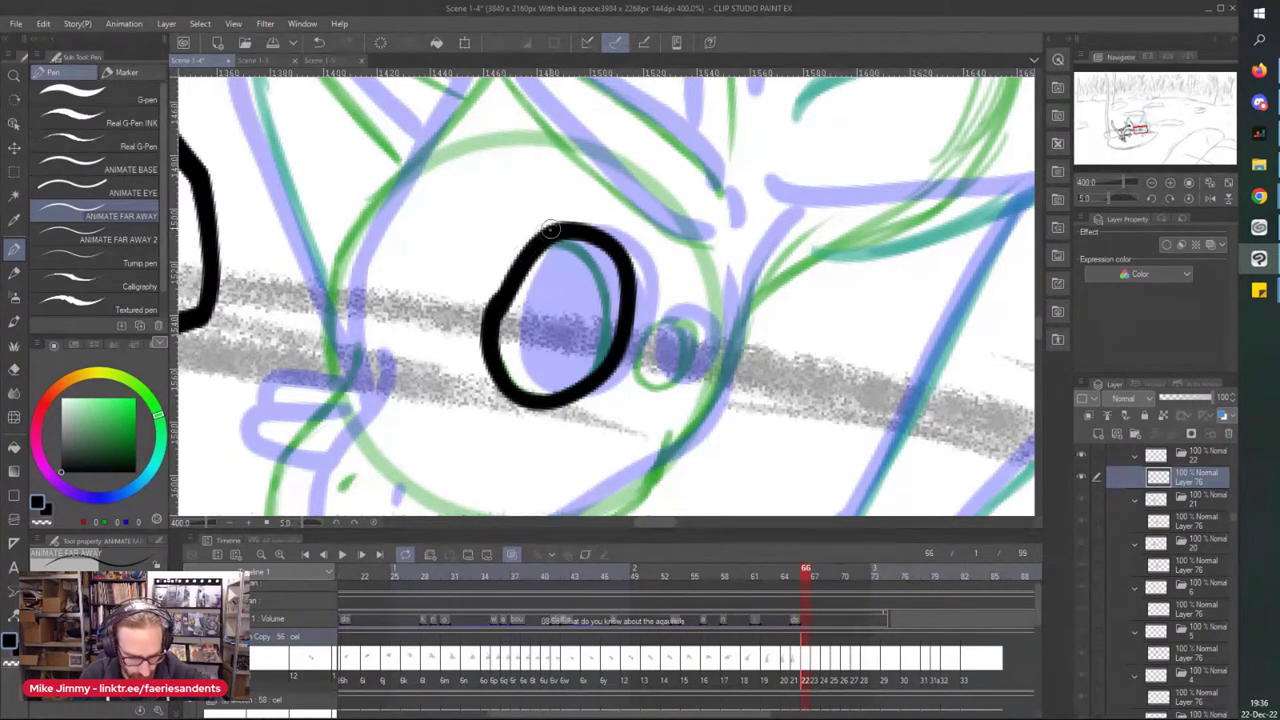
left_click_drag(550, 228, 486, 330)
mouse_move(538, 244)
left_mouse_down()
mouse_move(597, 367)
mouse_move(558, 249)
mouse_move(583, 383)
mouse_move(567, 287)
mouse_move(558, 368)
mouse_move(511, 290)
mouse_move(507, 341)
left_mouse_up()
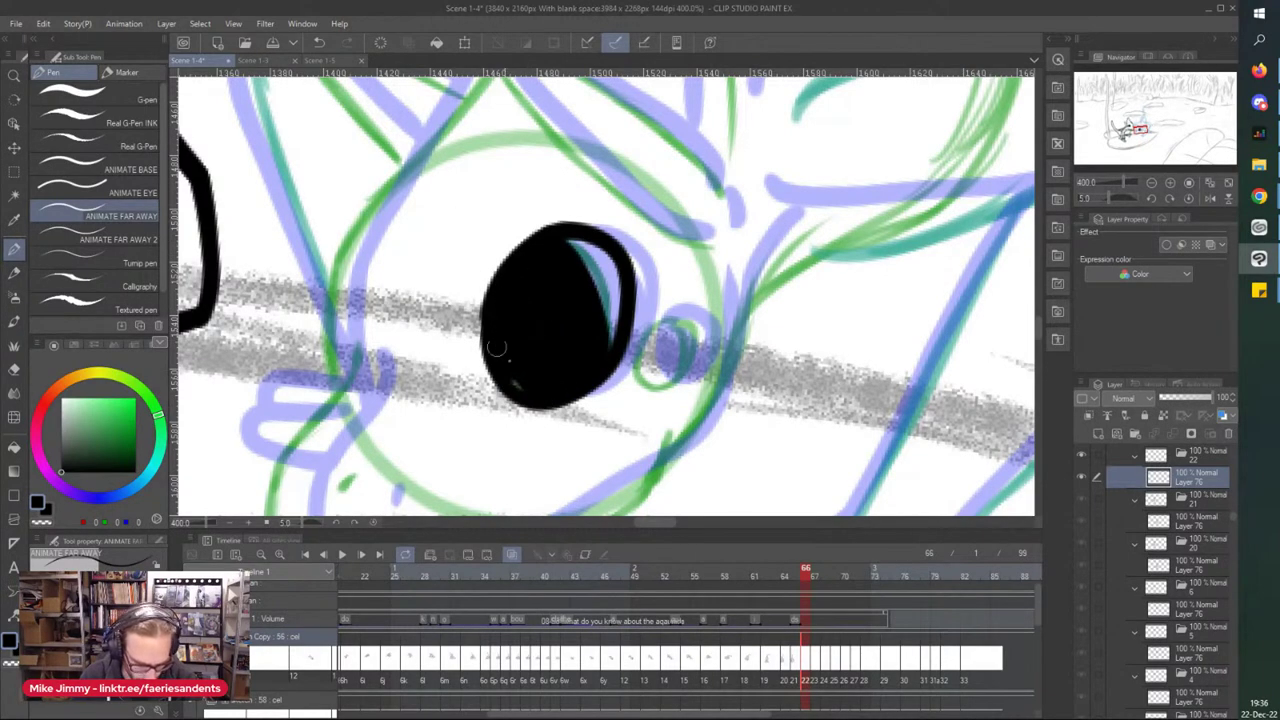
- Ink and fill the small far eye beside the large one in cel 22, leaving a small highlight
scroll(457, 198, "down", 2)
scroll(577, 343, "up", 2)
mouse_move(550, 166)
left_mouse_down()
mouse_move(522, 185)
mouse_move(522, 232)
mouse_move(553, 173)
left_mouse_up()
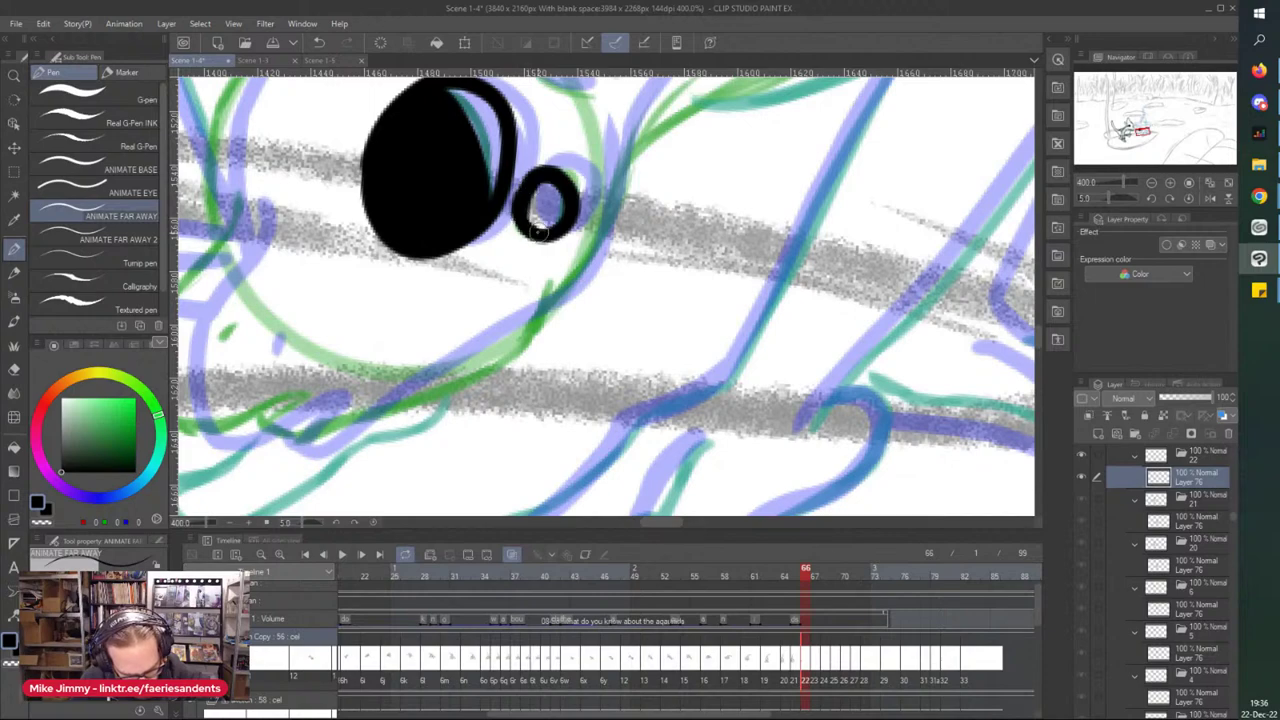
key("ctrl+minus")
key("ctrl+minus")
key("ctrl+minus")
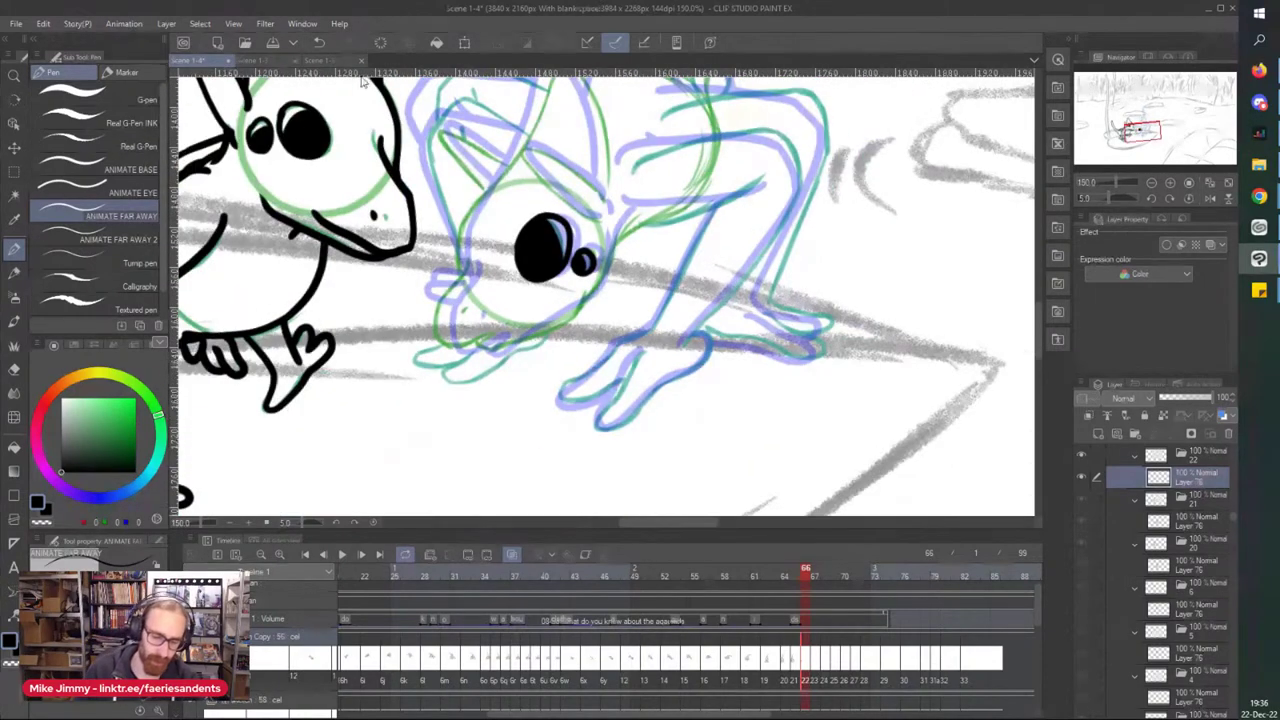
- Ink the snout, nostril and mouth in cel 22 and redraw the jaw line up to the small eye
scroll(445, 285, "up", 1)
scroll(480, 255, "up", 1)
mouse_move(478, 248)
left_mouse_down()
mouse_move(405, 365)
mouse_move(400, 438)
mouse_move(455, 478)
mouse_move(552, 446)
mouse_move(585, 472)
mouse_move(815, 365)
mouse_move(835, 285)
left_mouse_up()
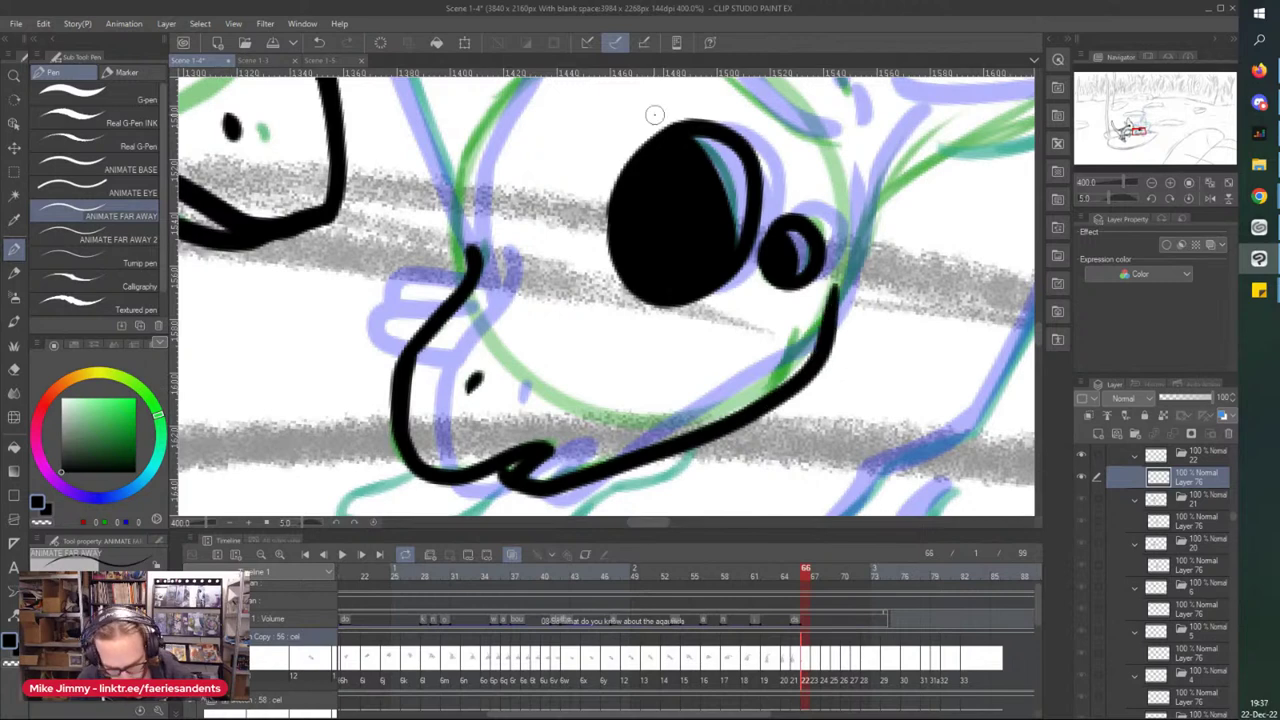
key("ctrl+x")
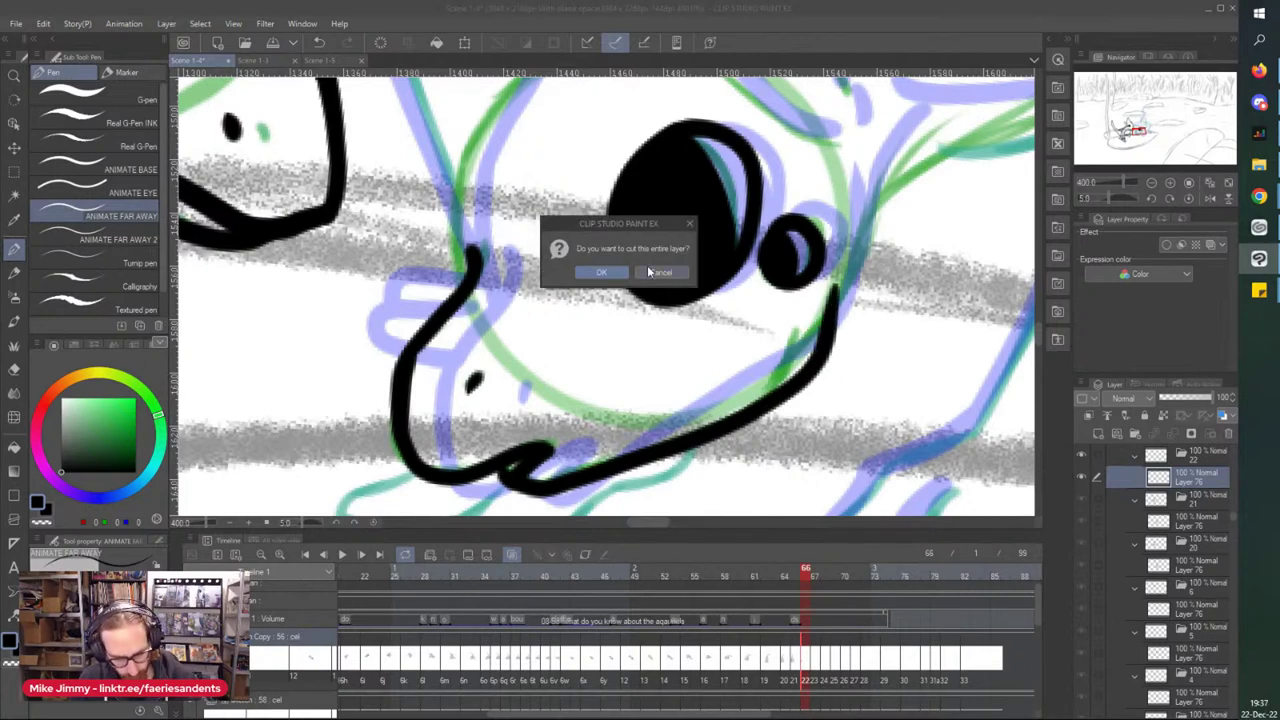
left_click(652, 272)
key("ctrl+z")
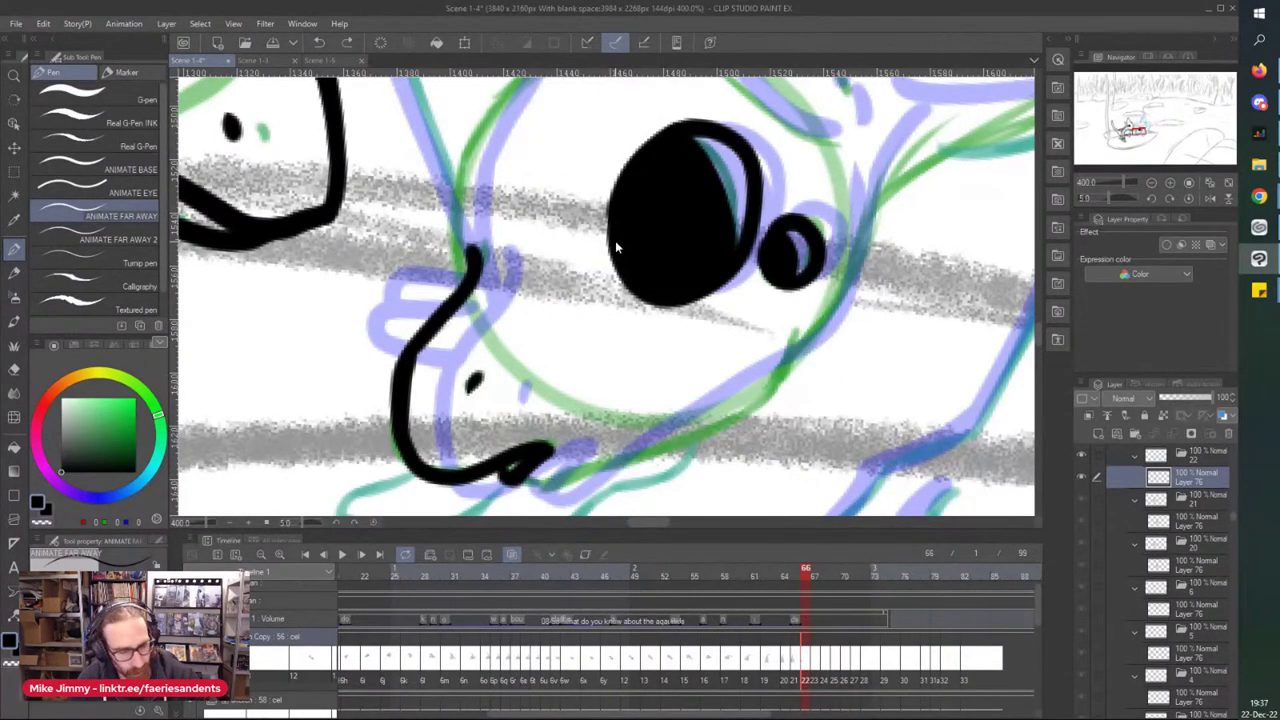
mouse_move(510, 483)
left_mouse_down()
mouse_move(718, 402)
mouse_move(845, 268)
left_mouse_up()
- Ink the edge of the face above the snout and the near ear's outline in cel 22
scroll(785, 87, "down", 1)
left_click_drag(627, 104, 610, 462)
scroll(622, 294, "up", 2)
scroll(648, 270, "down", 3)
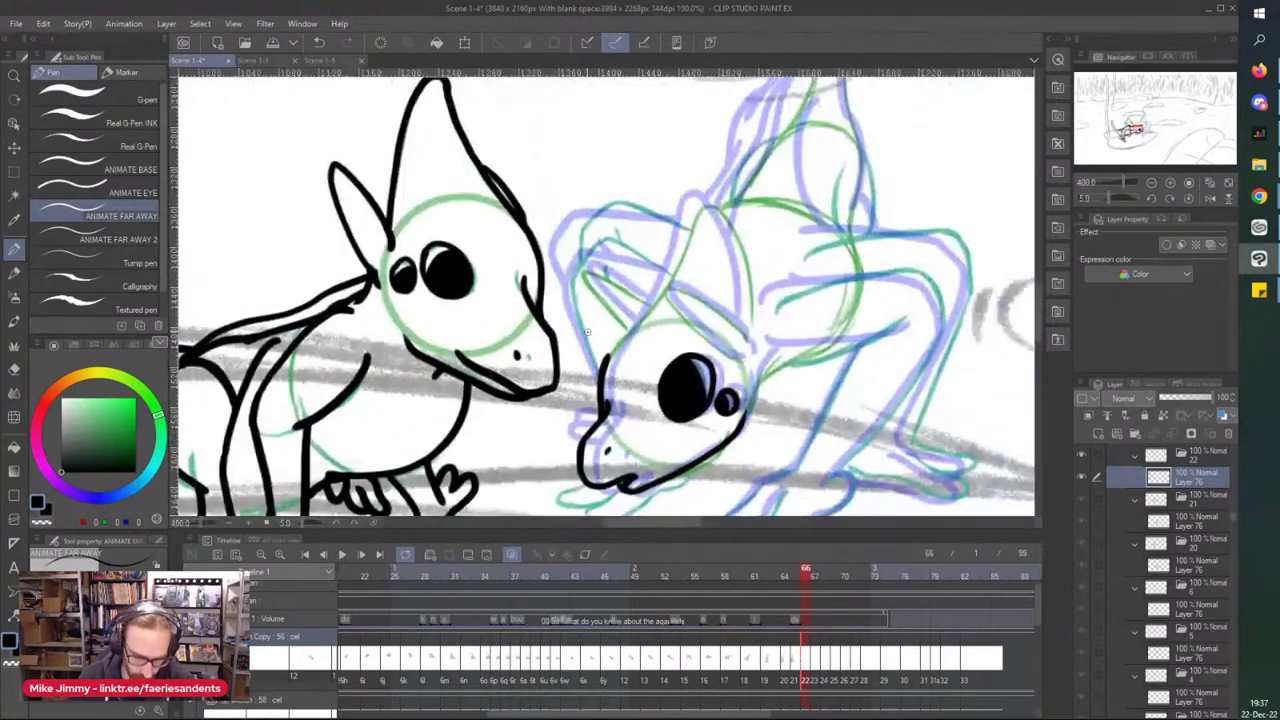
scroll(648, 270, "up", 3)
mouse_move(742, 402)
left_mouse_down()
mouse_move(646, 314)
mouse_move(524, 272)
mouse_move(628, 400)
mouse_move(735, 450)
left_mouse_up()
scroll(745, 400, "down", 3)
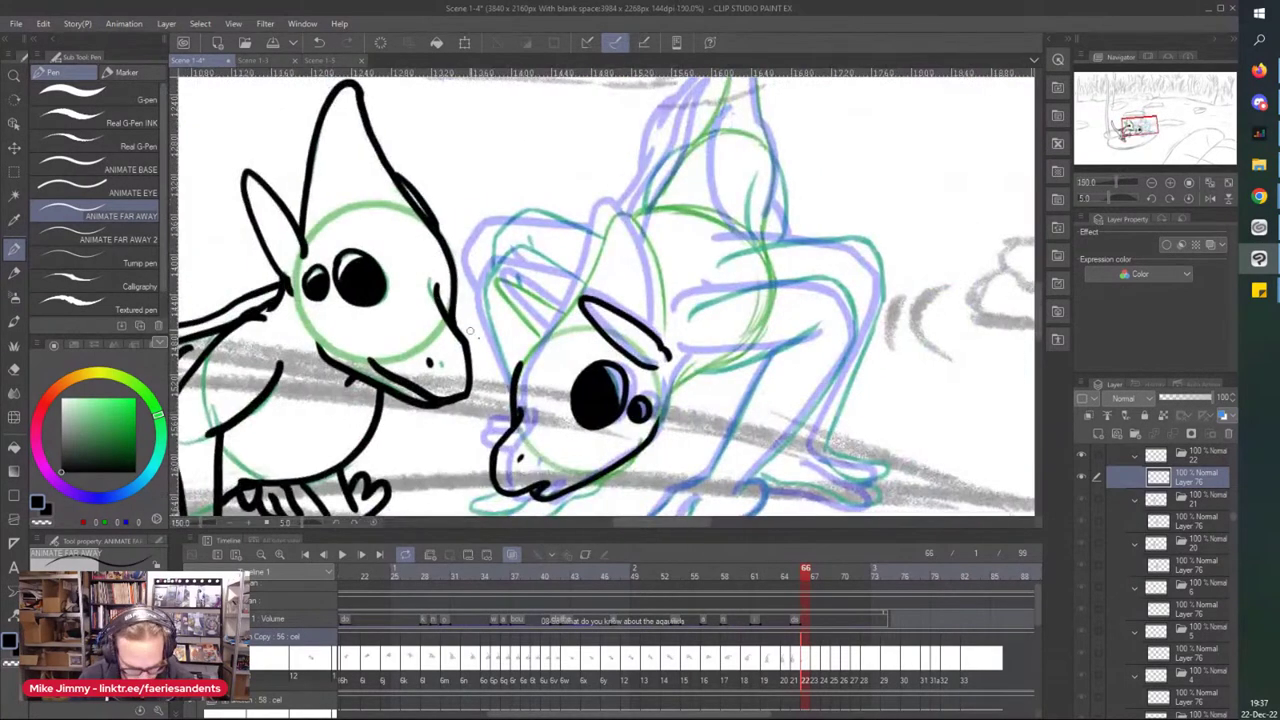
- Ink the forehead line up into the pointed crest and add the far ear in cel 22
scroll(583, 293, "up", 1)
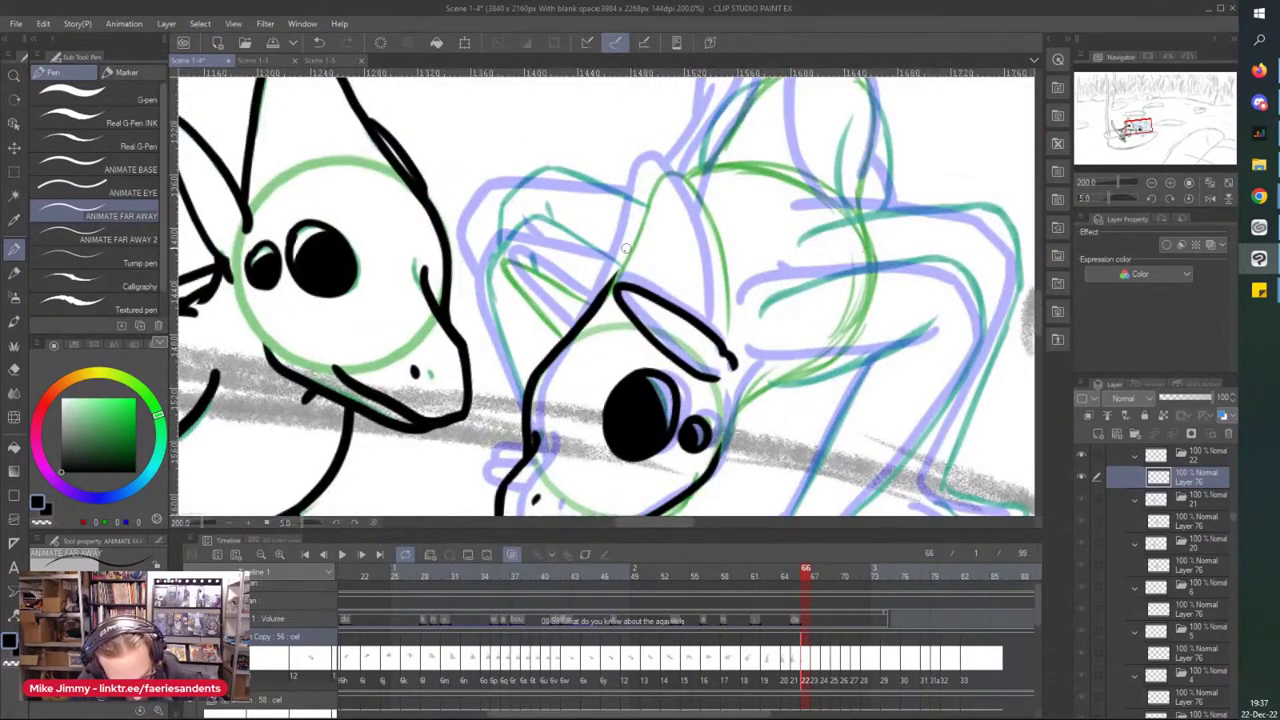
mouse_move(612, 282)
left_mouse_down()
mouse_move(661, 170)
mouse_move(656, 193)
mouse_move(674, 173)
mouse_move(727, 296)
left_mouse_up()
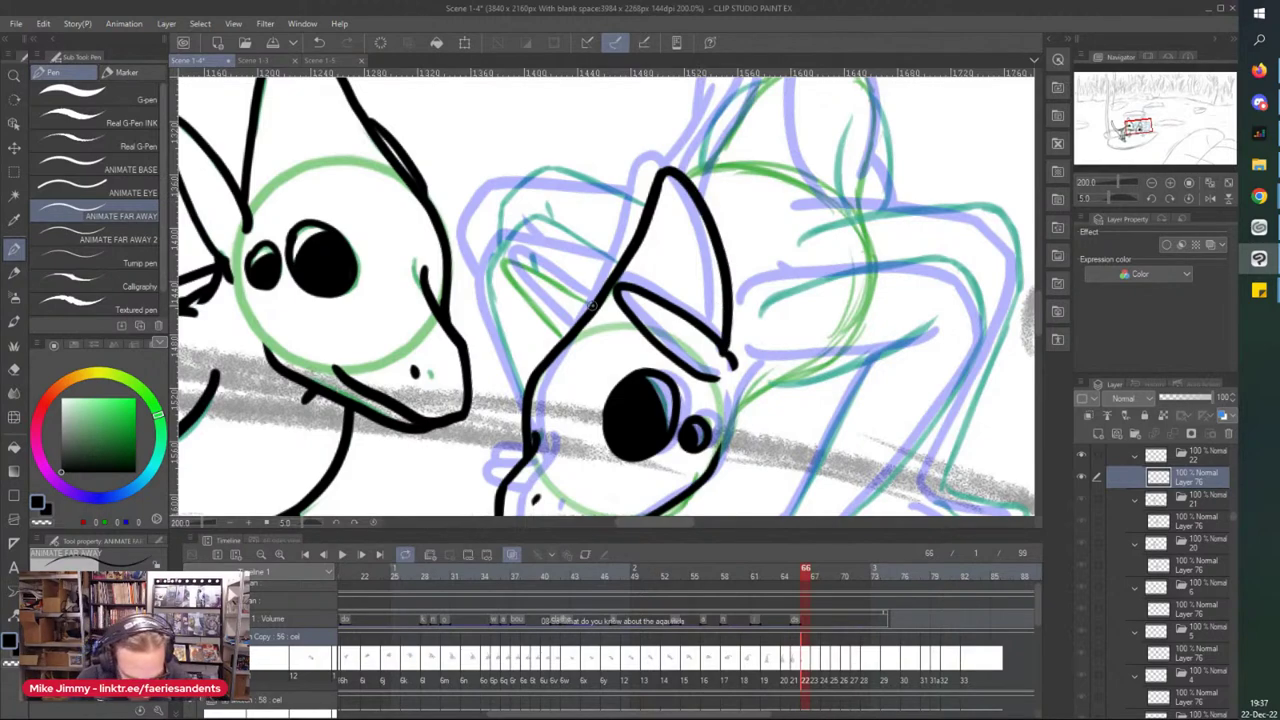
scroll(482, 276, "down", 1)
- Extend the jaw line past the small eye and curve it up to the base of the bent limb in cel 22
scroll(686, 451, "up", 3)
left_click_drag(611, 398, 623, 291)
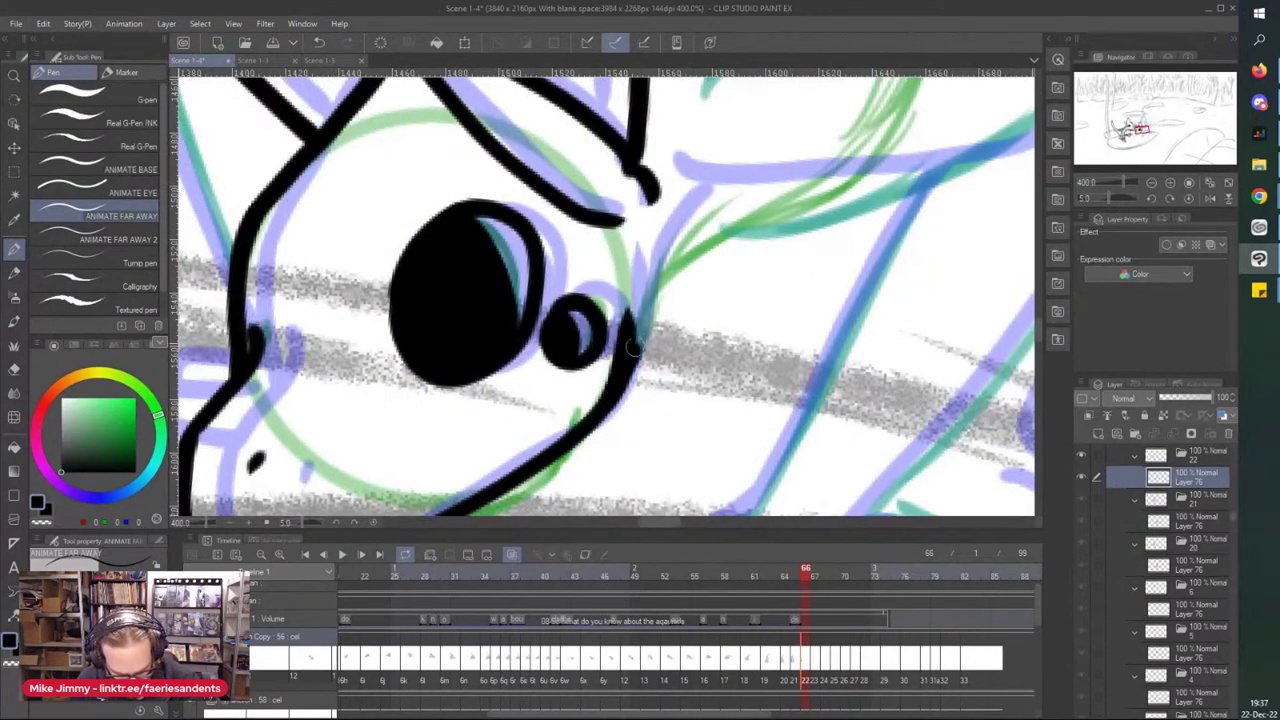
left_click_drag(627, 363, 712, 222)
scroll(534, 288, "down", 5)
- Ink the upper edge of the near bent limb over the joint in cel 22, redrawing it until the line is smooth
left_click_drag(812, 155, 800, 303)
scroll(800, 303, "up", 3)
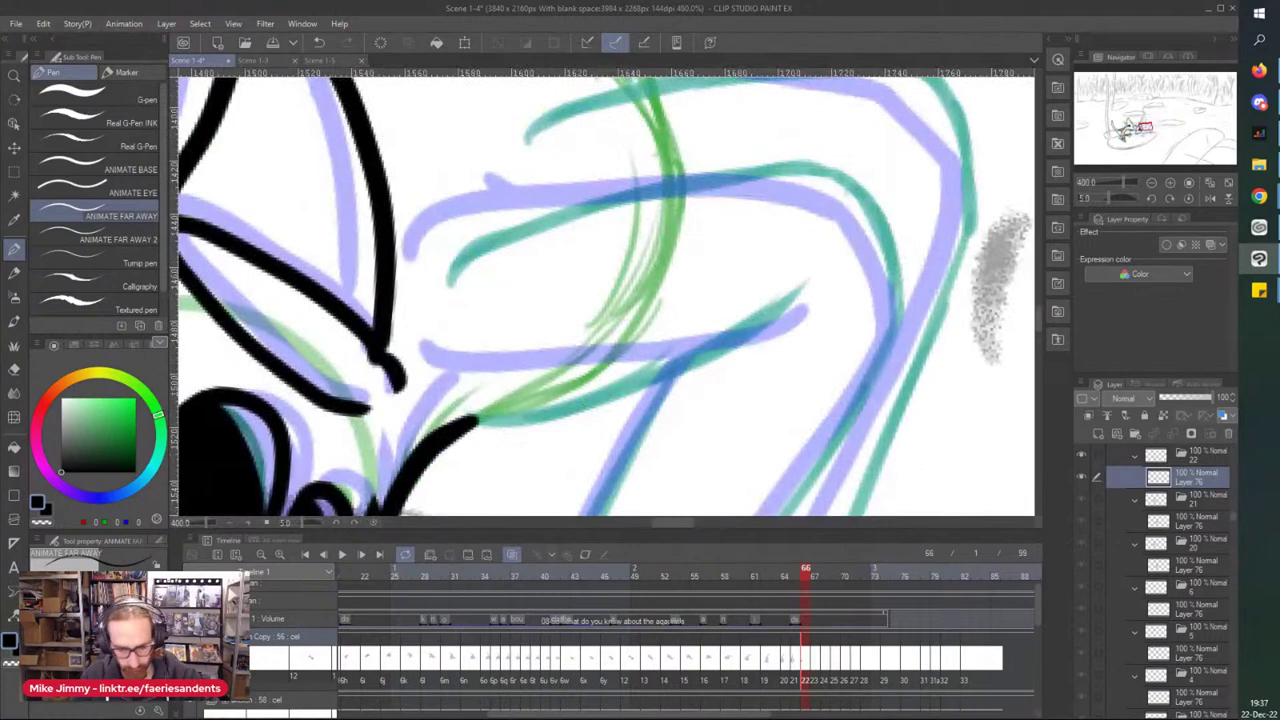
mouse_move(902, 310)
left_mouse_down()
mouse_move(881, 246)
mouse_move(772, 170)
mouse_move(674, 189)
mouse_move(452, 281)
left_mouse_up()
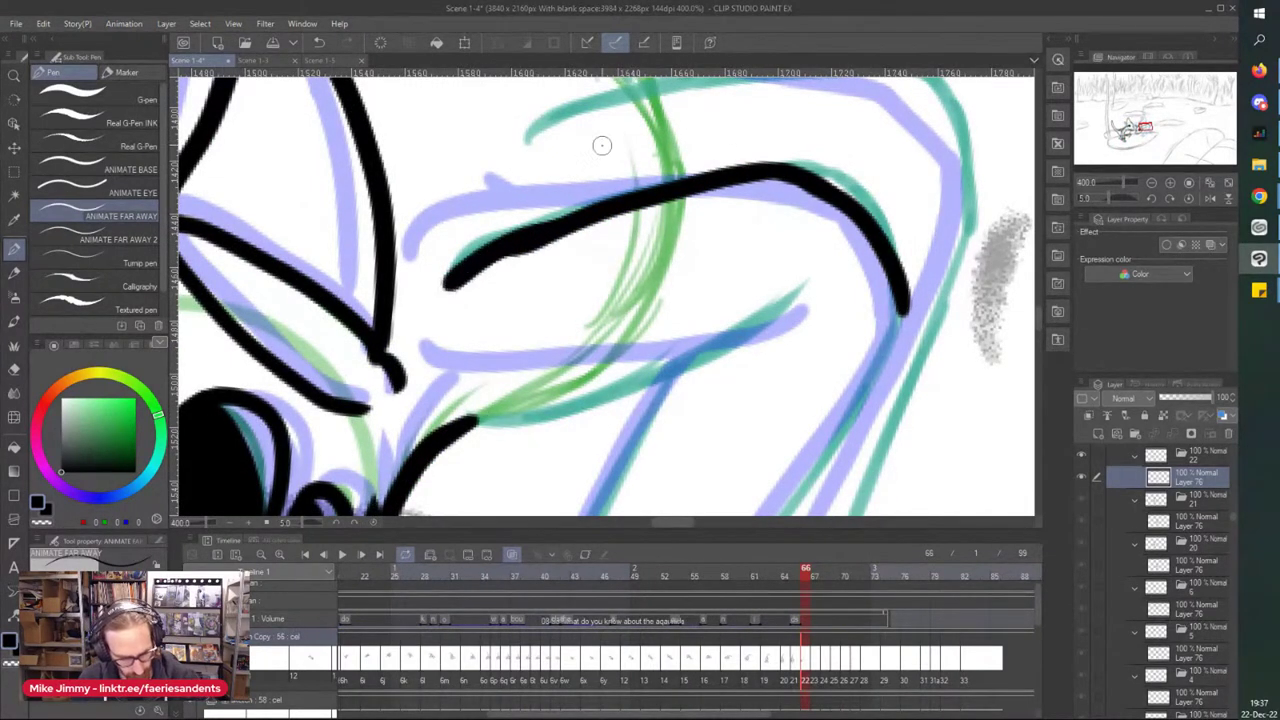
key("ctrl+z")
left_click_drag(593, 211, 449, 287)
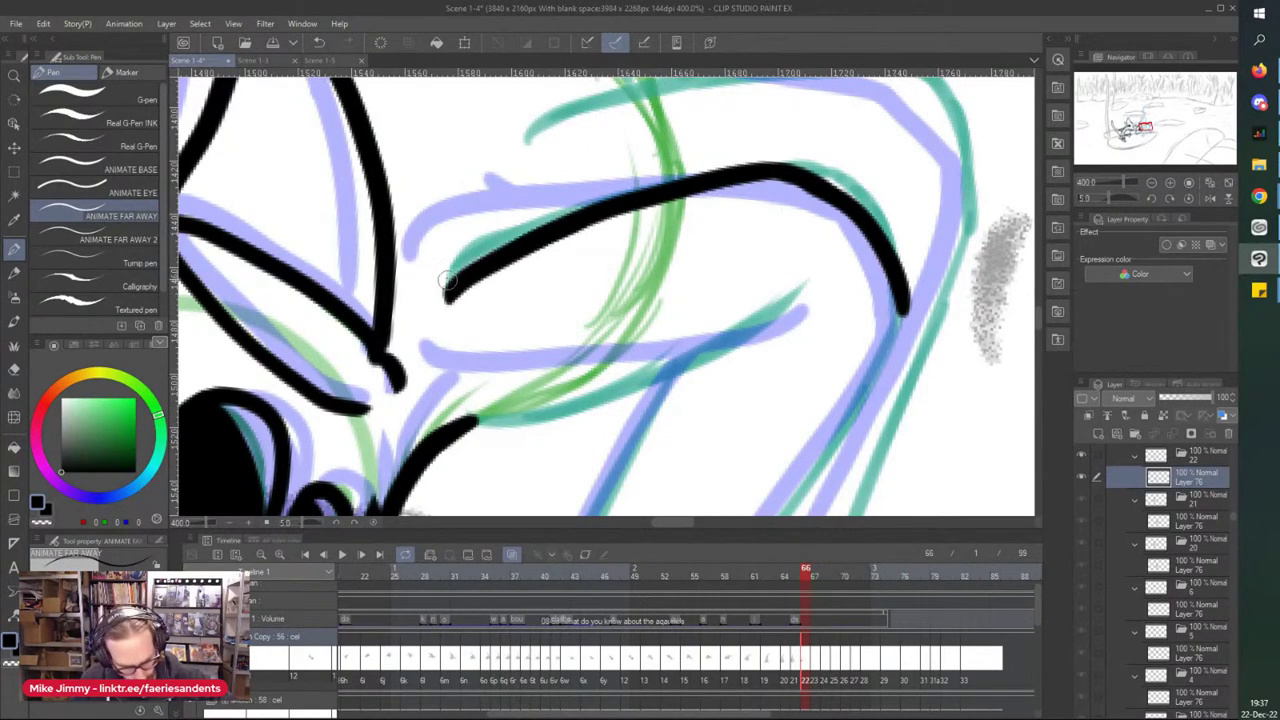
key("ctrl+z")
key("ctrl+z")
mouse_move(780, 175)
left_mouse_down()
mouse_move(469, 259)
mouse_move(444, 269)
mouse_move(437, 300)
left_mouse_up()
scroll(398, 290, "down", 2)
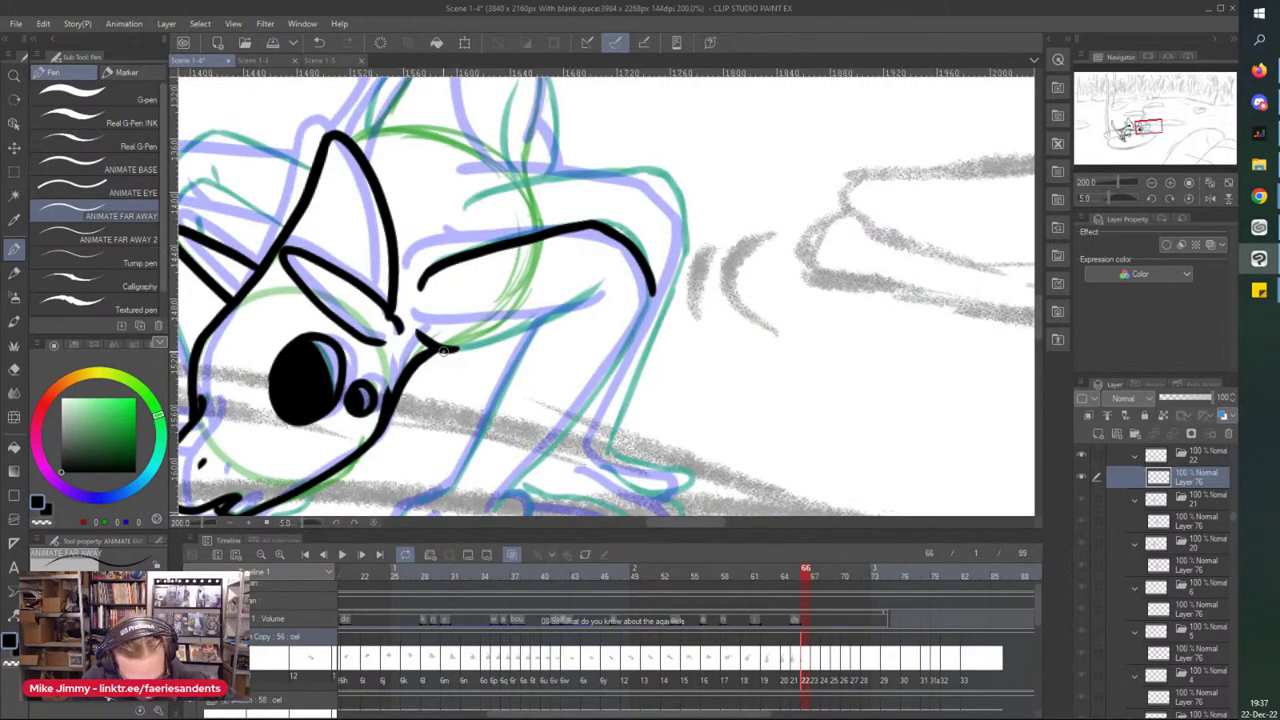
- Ink the underside of the near bent limb and both sides of its lower section down to the heel in cel 22
left_click_drag(493, 340, 614, 264)
scroll(610, 165, "down", 2)
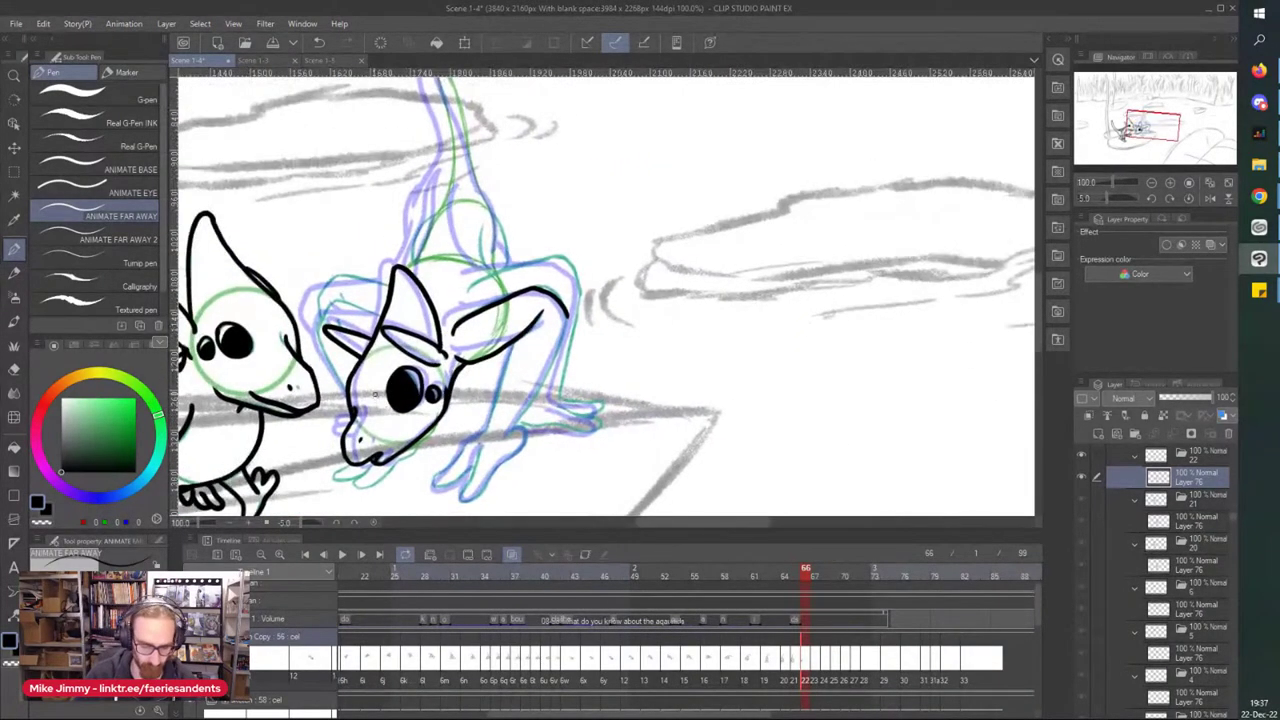
scroll(410, 450, "up", 2)
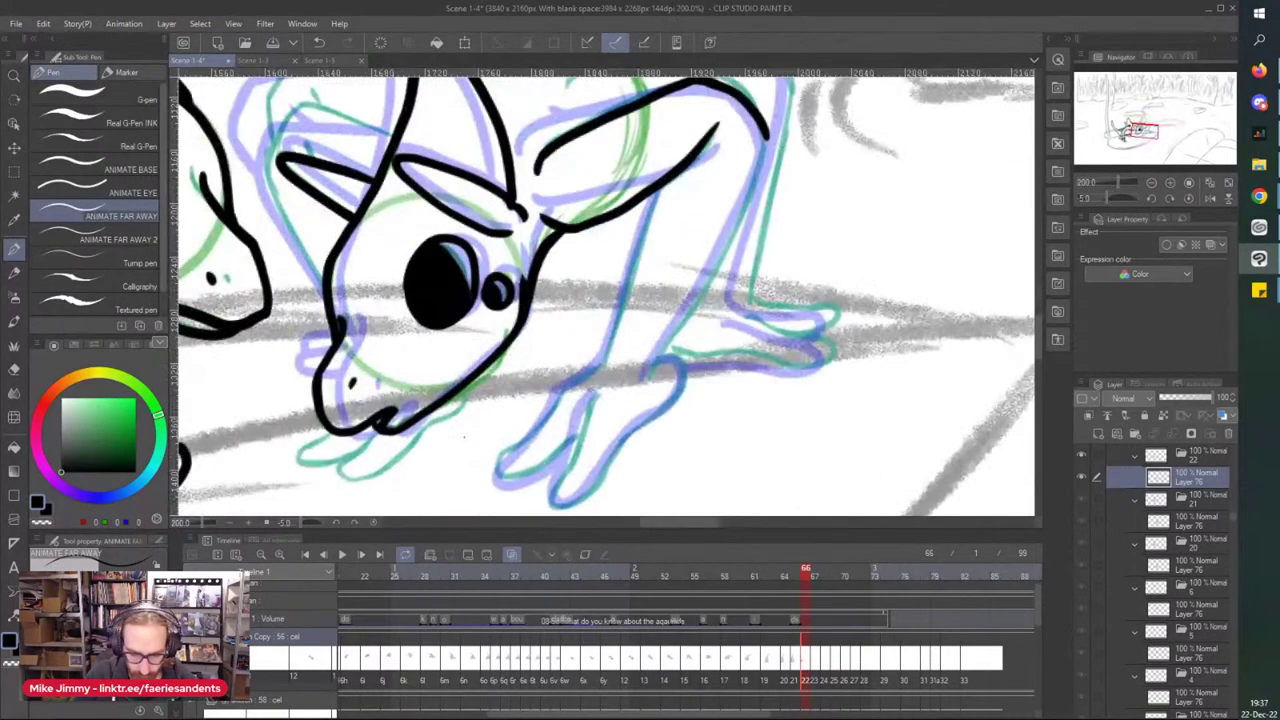
left_click_drag(653, 197, 604, 355)
left_click_drag(764, 130, 644, 378)
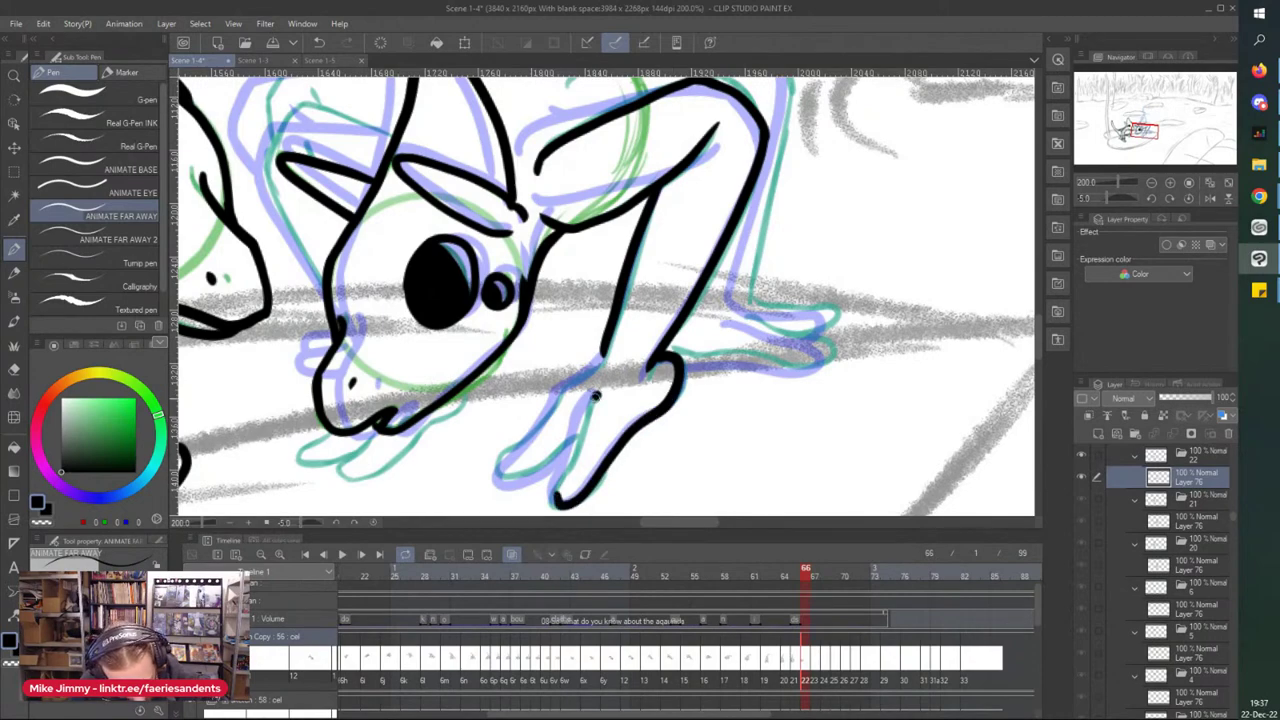
- Ink the toes of the near limb's foot in cel 22, joining them to the ankle
scroll(560, 505, "up", 2)
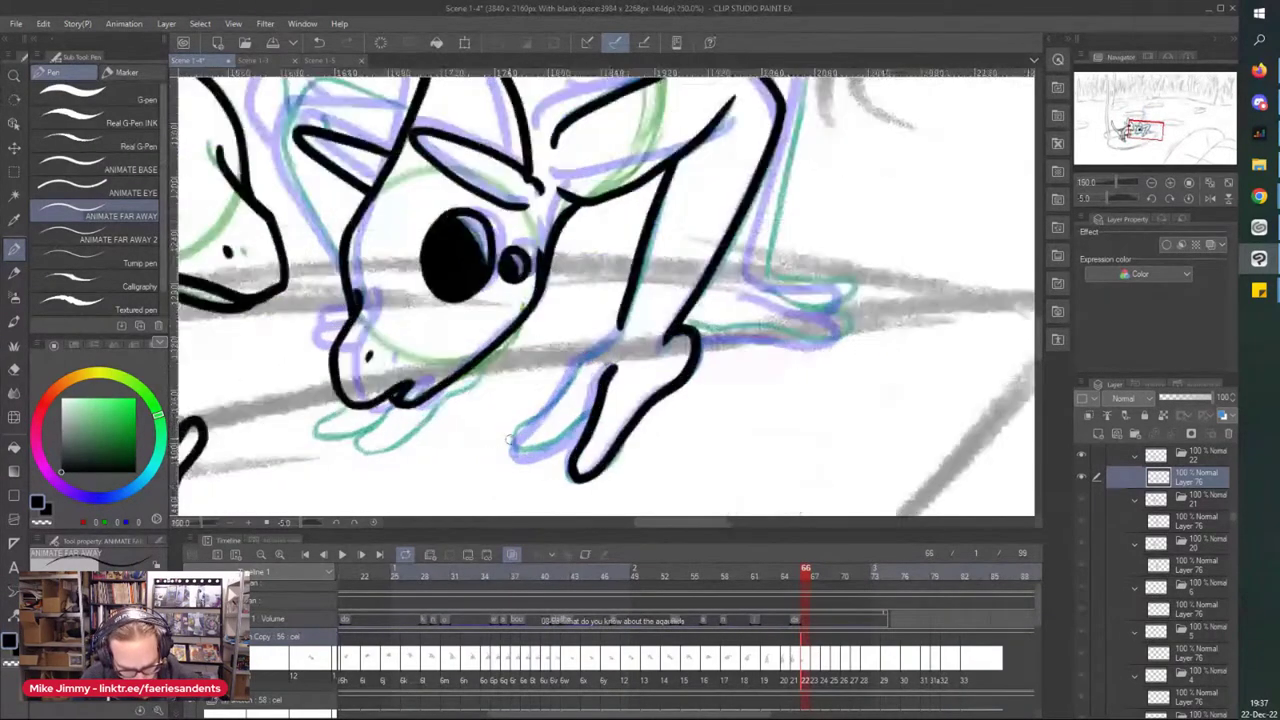
mouse_move(720, 212)
left_mouse_down()
mouse_move(696, 256)
mouse_move(630, 301)
mouse_move(597, 362)
mouse_move(524, 428)
mouse_move(556, 476)
left_mouse_up()
left_click_drag(648, 425, 698, 378)
scroll(692, 383, "down", 4)
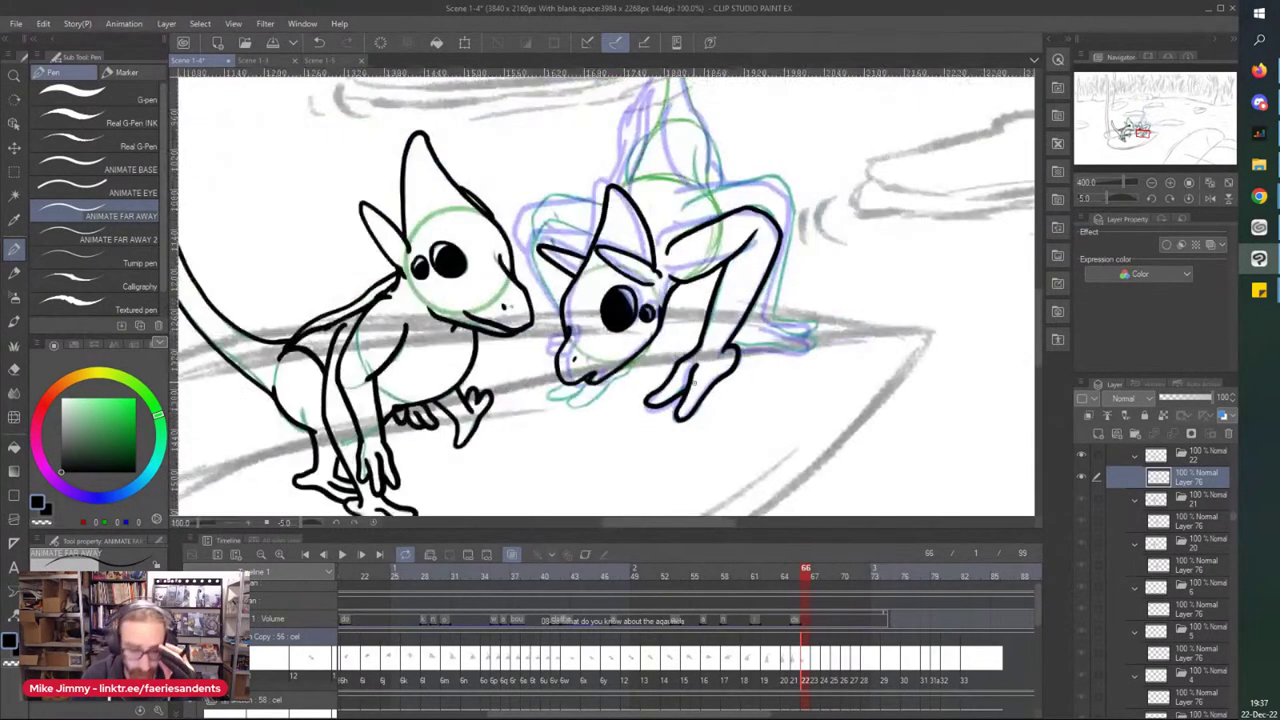
- Ink the two toes of the far foot showing below the snout in cel 22
scroll(692, 383, "up", 4)
mouse_move(520, 325)
left_mouse_down()
mouse_move(366, 492)
mouse_move(264, 494)
mouse_move(341, 418)
left_mouse_up()
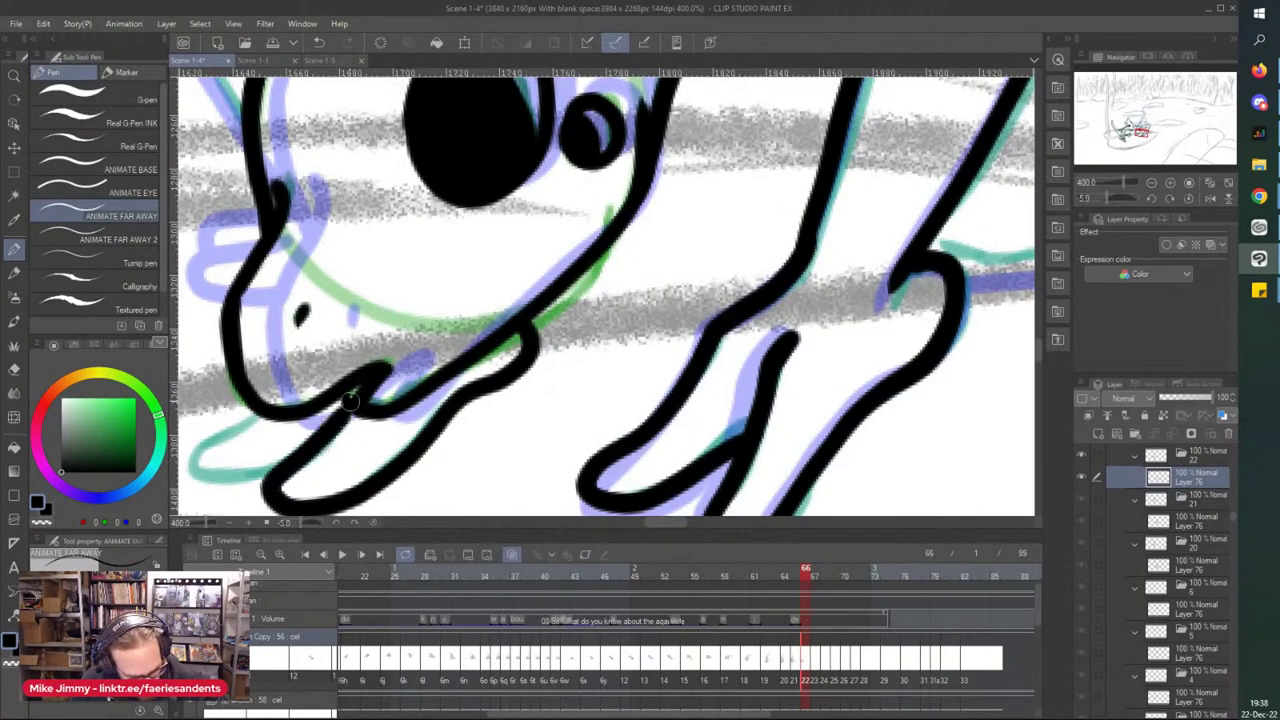
mouse_move(252, 425)
left_mouse_down()
mouse_move(180, 468)
mouse_move(280, 492)
left_mouse_up()
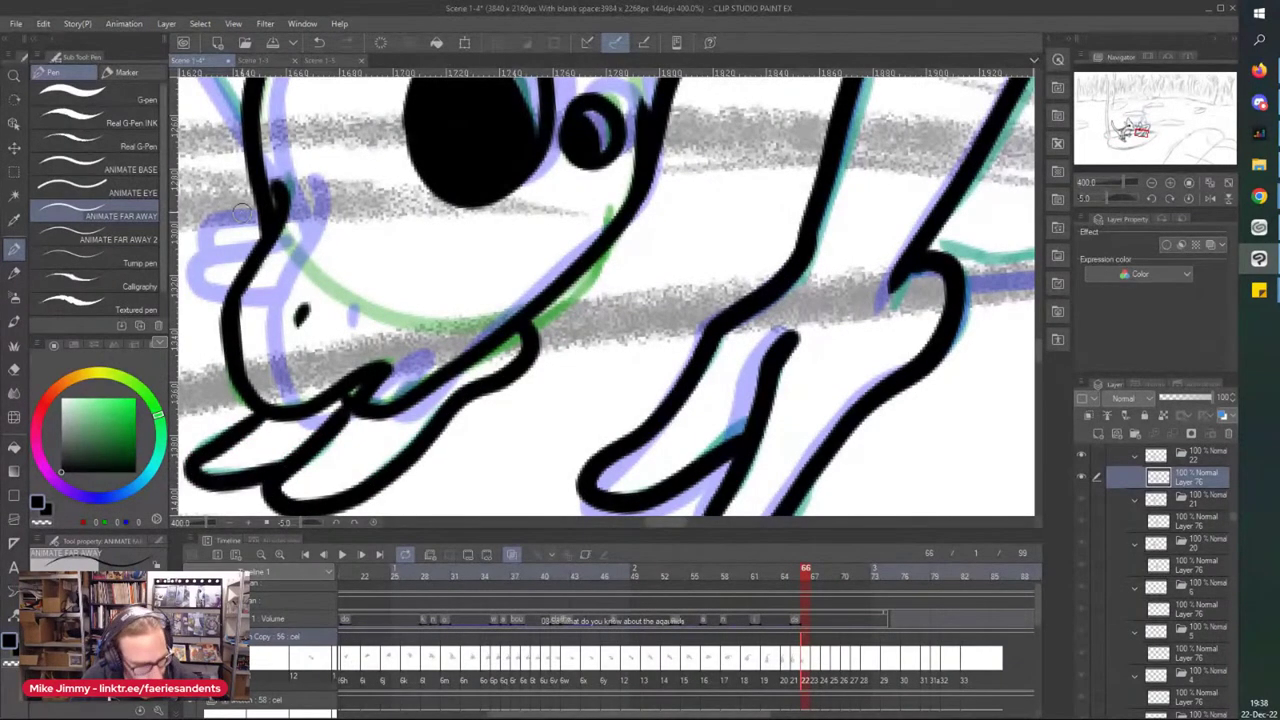
- Create a new illustration canvas in landscape A4 size, 297 by 210 mm at 600 dpi
left_click(16, 23)
left_click(27, 43)
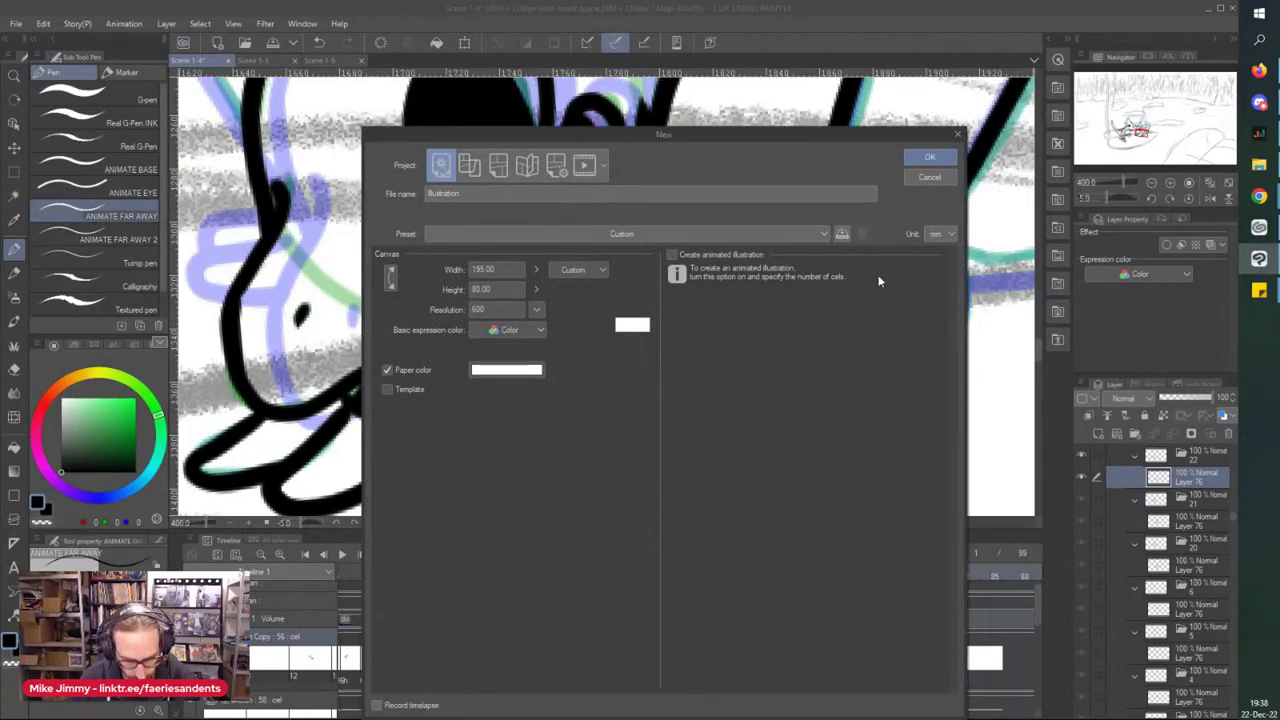
left_click(588, 269)
left_click(597, 324)
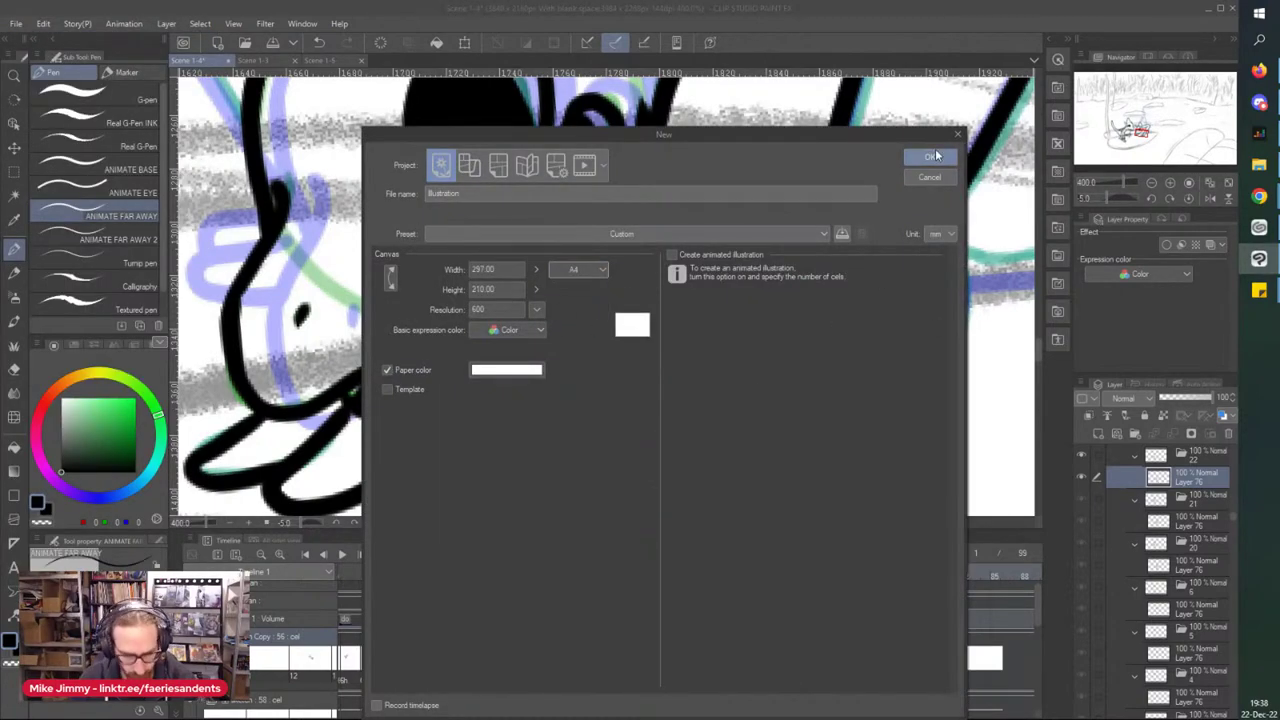
left_click(930, 157)
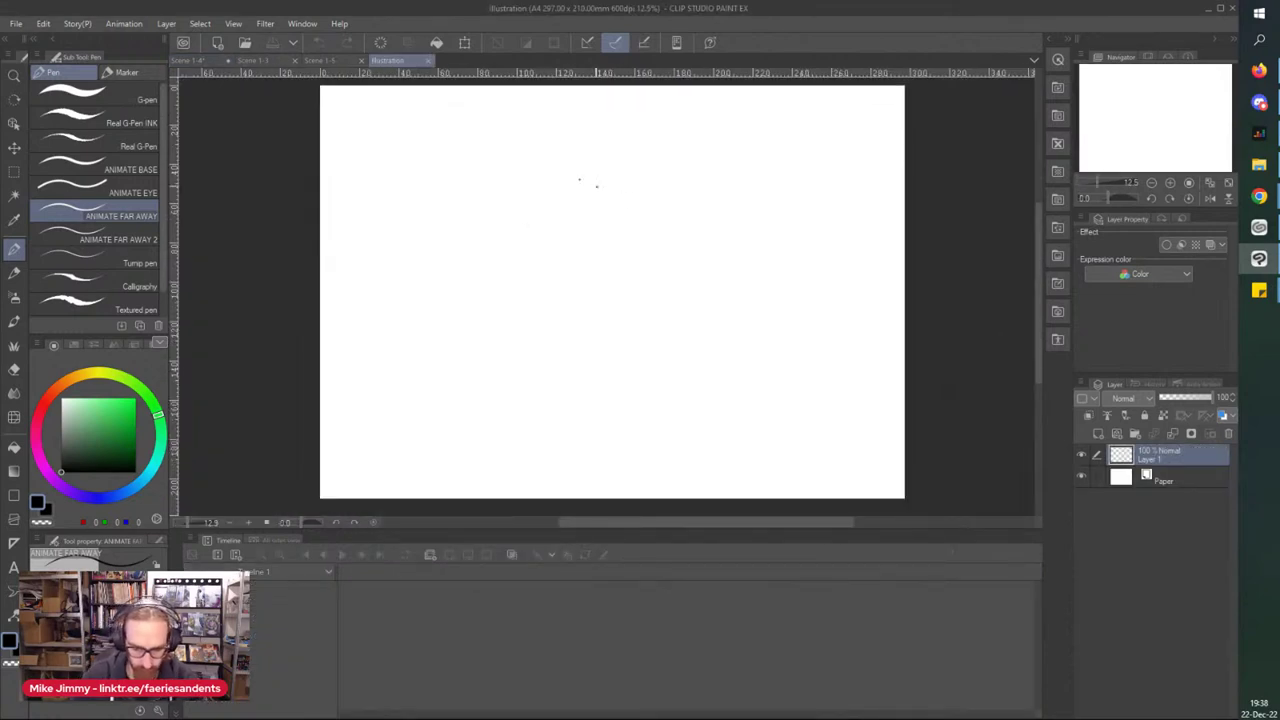
- Draw two rows of test strokes with the G-pen on the blank canvas, using short slanted lines and S-shaped curves
left_click(120, 97)
mouse_move(489, 115)
left_mouse_down()
mouse_move(467, 126)
mouse_move(478, 270)
left_mouse_up()
key("ctrl+z")
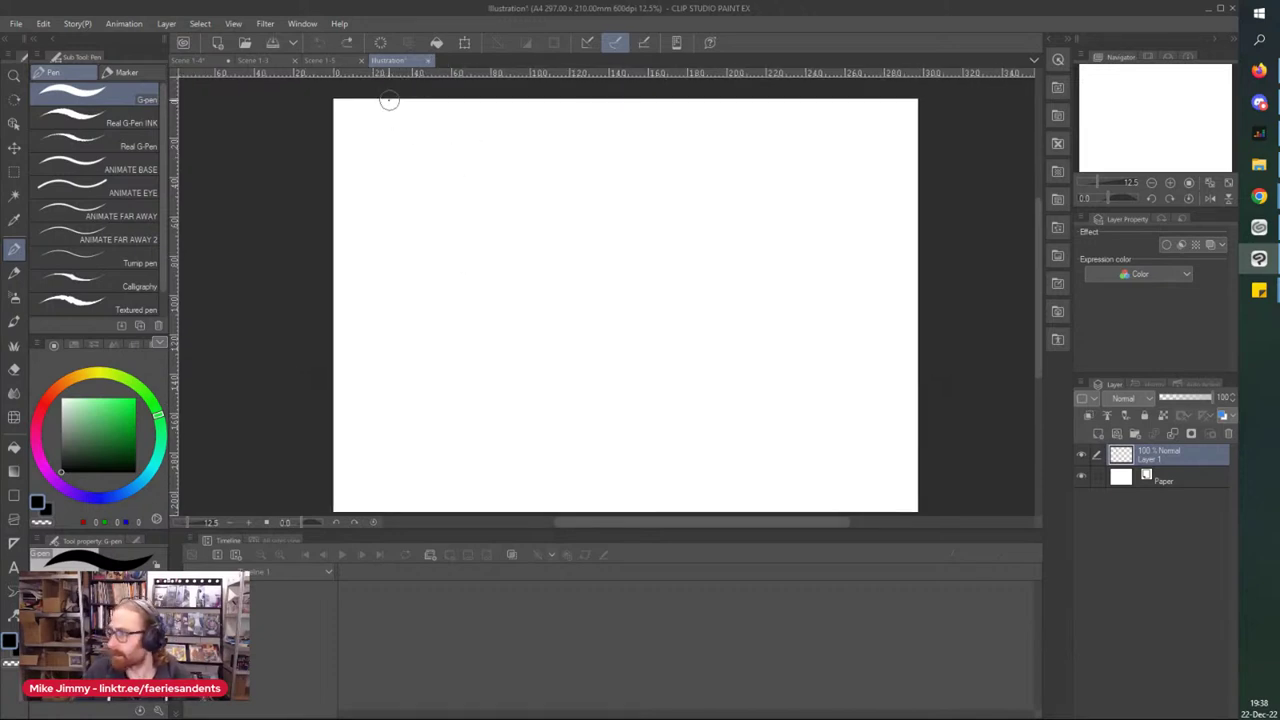
scroll(380, 120, "up", 3)
scroll(288, 113, "down", 2)
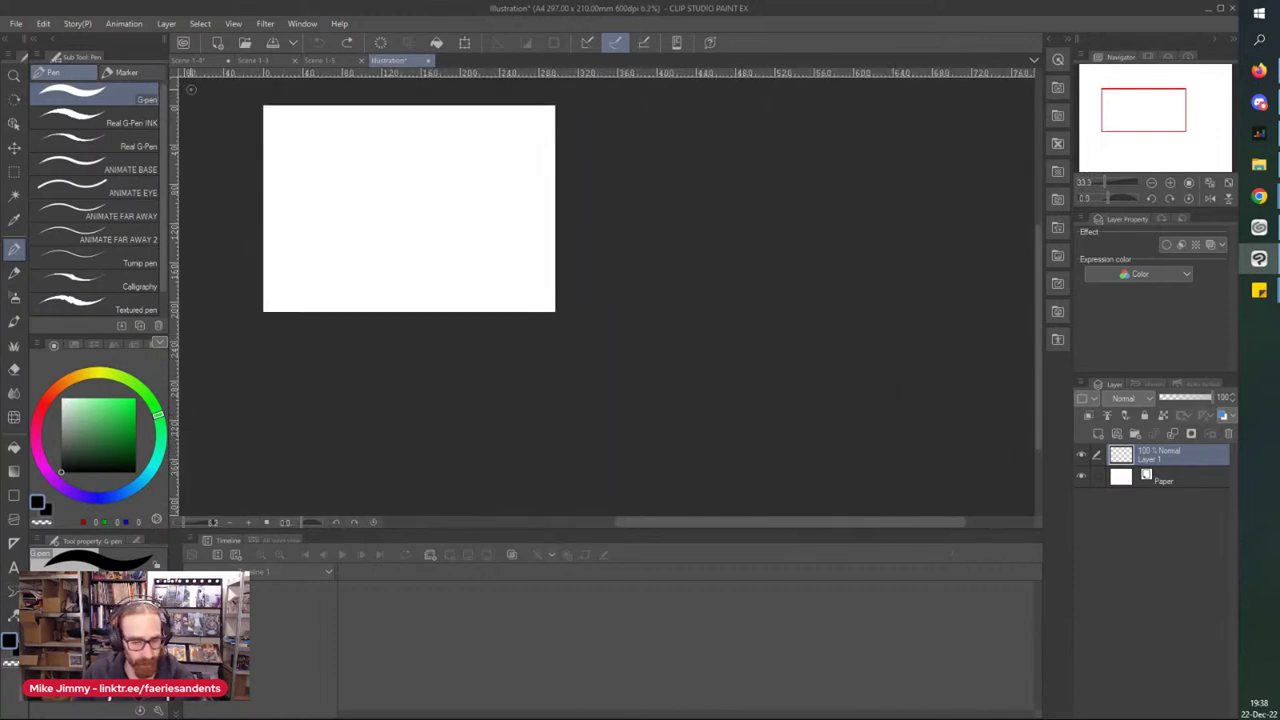
scroll(190, 90, "up", 2)
scroll(207, 101, "up", 2)
left_click_drag(344, 138, 340, 272)
left_click_drag(391, 135, 379, 270)
mouse_move(430, 133)
left_mouse_down()
mouse_move(425, 270)
mouse_move(459, 305)
left_mouse_up()
left_click_drag(506, 140, 492, 310)
mouse_move(552, 130)
left_mouse_down()
mouse_move(527, 305)
mouse_move(563, 294)
left_mouse_up()
mouse_move(697, 160)
left_mouse_down()
mouse_move(683, 149)
mouse_move(705, 258)
mouse_move(645, 285)
left_mouse_up()
mouse_move(830, 152)
left_mouse_down()
mouse_move(826, 234)
mouse_move(790, 230)
left_mouse_up()
mouse_move(925, 150)
left_mouse_down()
mouse_move(928, 226)
mouse_move(872, 220)
left_mouse_up()
mouse_move(378, 328)
left_mouse_down()
mouse_move(320, 349)
mouse_move(360, 405)
left_mouse_up()
mouse_move(482, 312)
left_mouse_down()
mouse_move(495, 415)
mouse_move(470, 425)
left_mouse_up()
mouse_move(598, 318)
left_mouse_down()
mouse_move(530, 450)
mouse_move(568, 428)
left_mouse_up()
mouse_move(695, 316)
left_mouse_down()
mouse_move(650, 455)
mouse_move(685, 420)
left_mouse_up()
left_click_drag(808, 325, 790, 410)
scroll(554, 431, "down", 4)
scroll(622, 360, "up", 4)
scroll(566, 362, "down", 4)
scroll(440, 456, "down", 3)
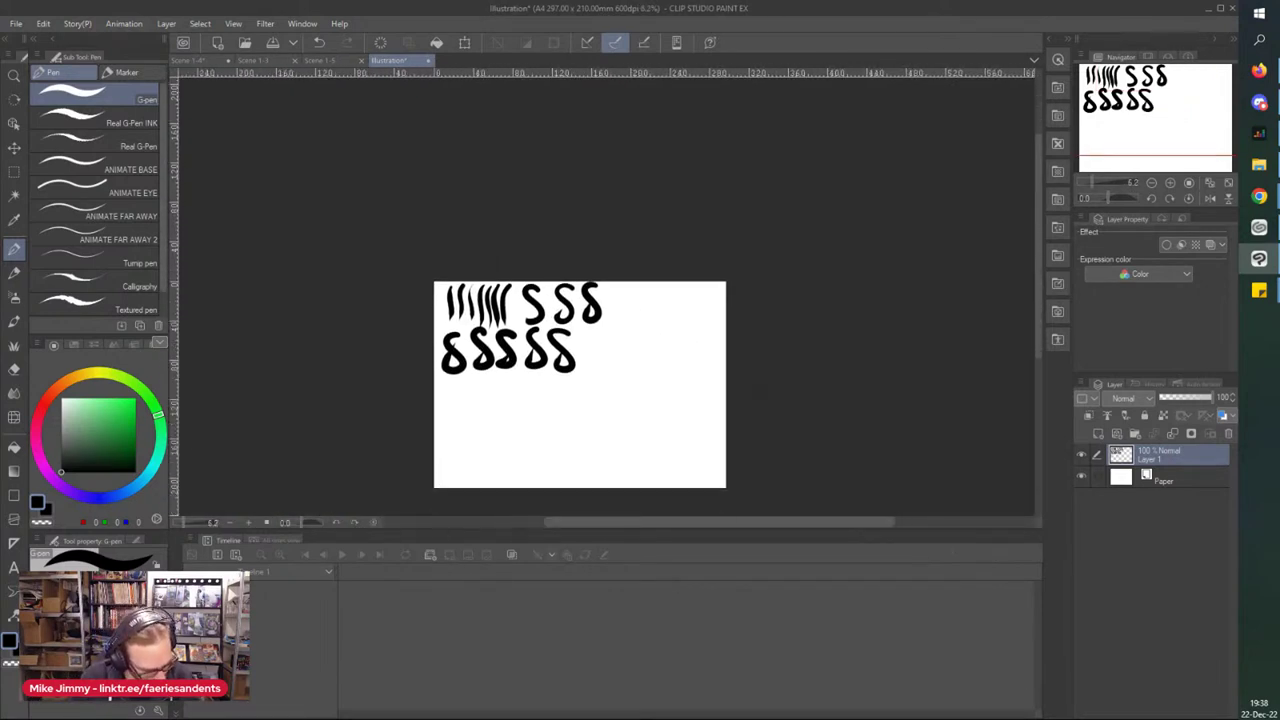
- Open the G-pen's Brush Size Dynamics settings and draw three S-shaped test strokes beside the earlier rows
left_click(157, 586)
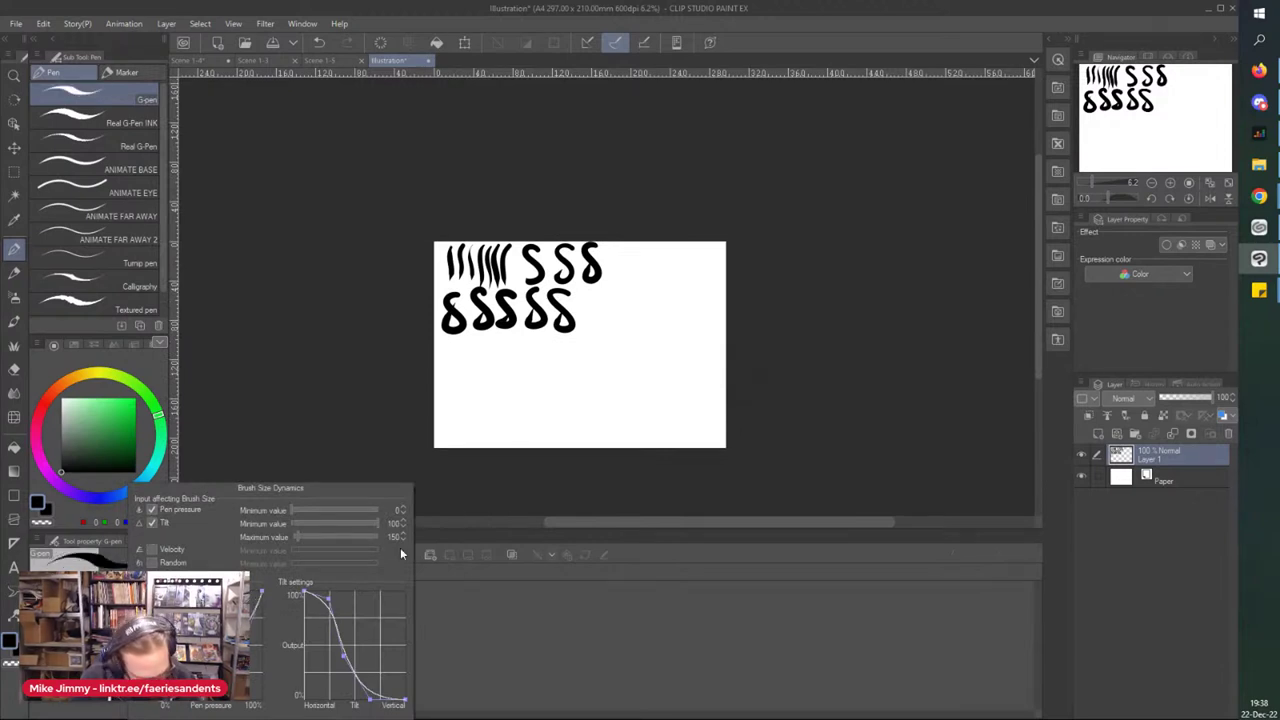
scroll(570, 372, "up", 2)
left_click_drag(740, 162, 700, 278)
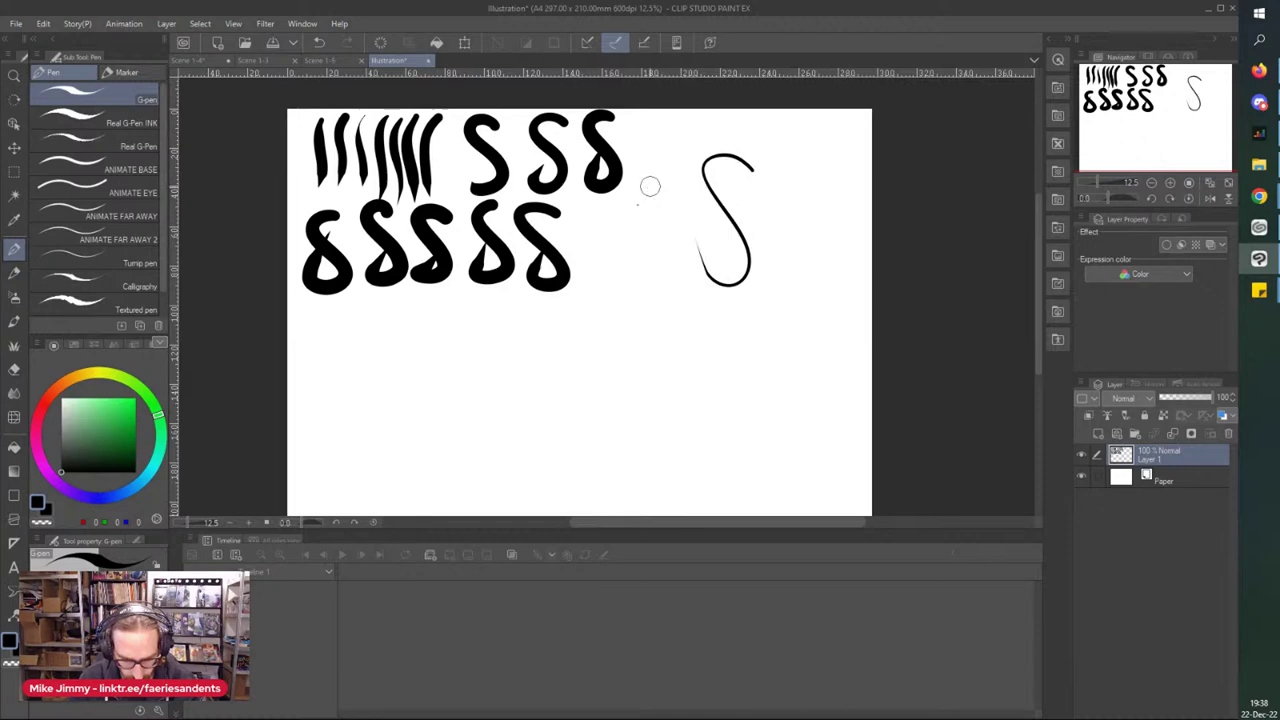
left_click_drag(821, 196, 799, 276)
mouse_move(802, 354)
left_mouse_down()
mouse_move(794, 414)
mouse_move(720, 362)
left_mouse_up()
- Draw a row of long wavy, tapering G-pen strokes below the S-shaped test strokes
mouse_move(645, 268)
left_mouse_down()
mouse_move(614, 405)
mouse_move(645, 400)
left_mouse_up()
left_click_drag(692, 274, 662, 406)
left_click_drag(708, 296, 690, 433)
left_click_drag(598, 284, 572, 462)
left_click_drag(608, 316, 602, 474)
left_click_drag(556, 294, 538, 443)
left_click_drag(572, 326, 548, 486)
left_click_drag(516, 302, 503, 456)
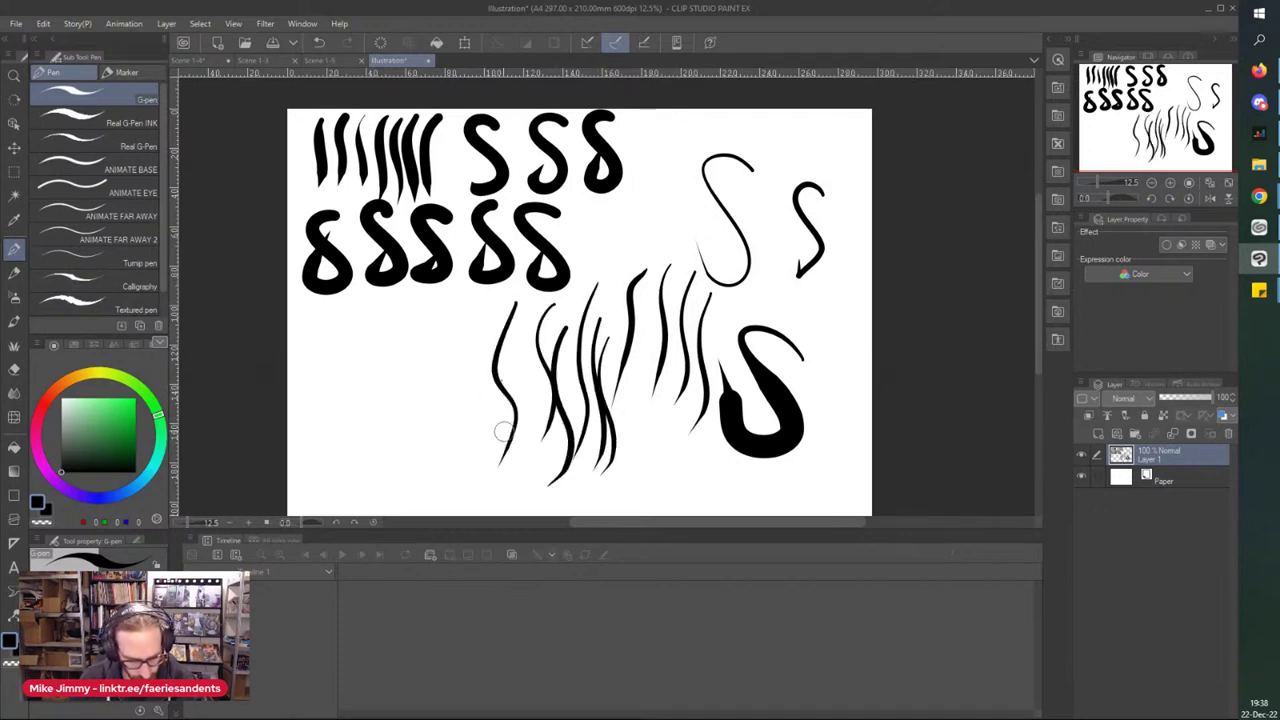
- Draw large and medium test circles with the G-pen around and over the wavy strokes
mouse_move(425, 459)
left_mouse_down()
mouse_move(405, 365)
mouse_move(345, 435)
left_mouse_up()
left_click_drag(382, 368, 385, 462)
mouse_move(515, 335)
left_mouse_down()
mouse_move(440, 368)
mouse_move(510, 332)
left_mouse_up()
left_click_drag(662, 196, 632, 272)
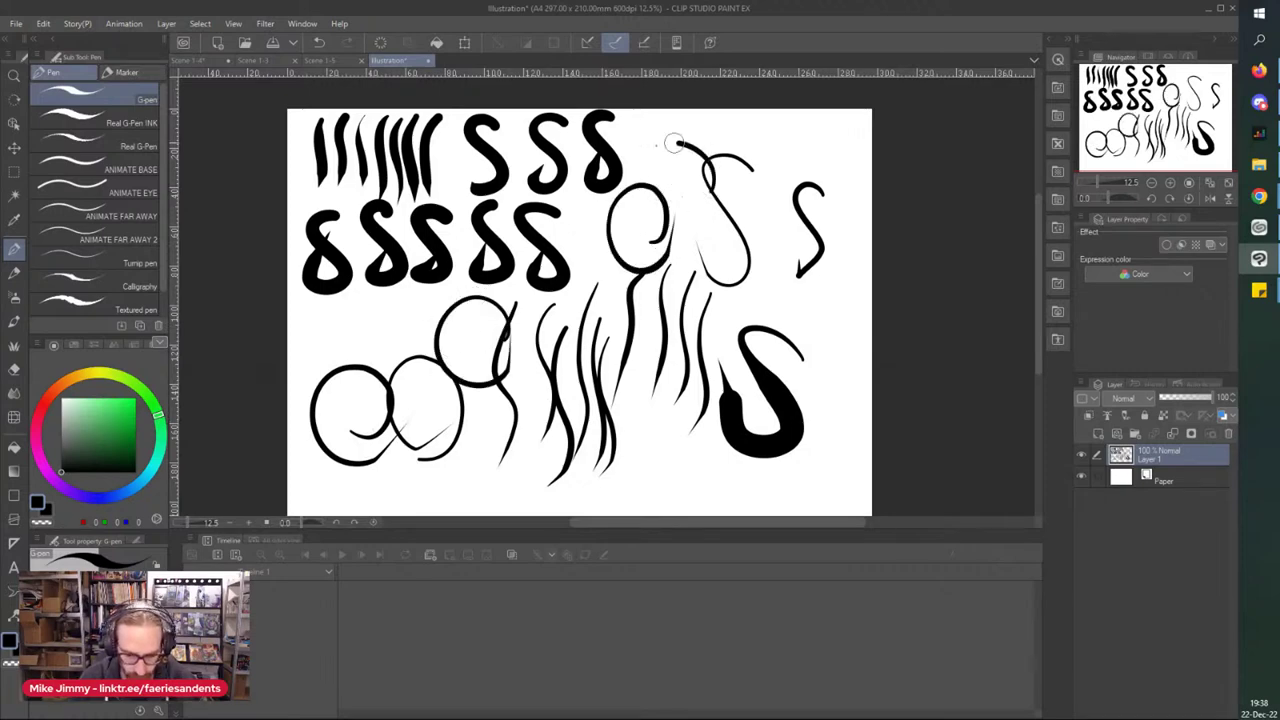
left_click_drag(701, 152, 679, 169)
mouse_move(622, 492)
left_mouse_down()
mouse_move(646, 407)
mouse_move(708, 486)
left_mouse_up()
mouse_move(847, 478)
left_mouse_down()
mouse_move(776, 362)
mouse_move(853, 430)
left_mouse_up()
mouse_move(726, 290)
left_mouse_down()
mouse_move(735, 322)
mouse_move(770, 336)
left_mouse_up()
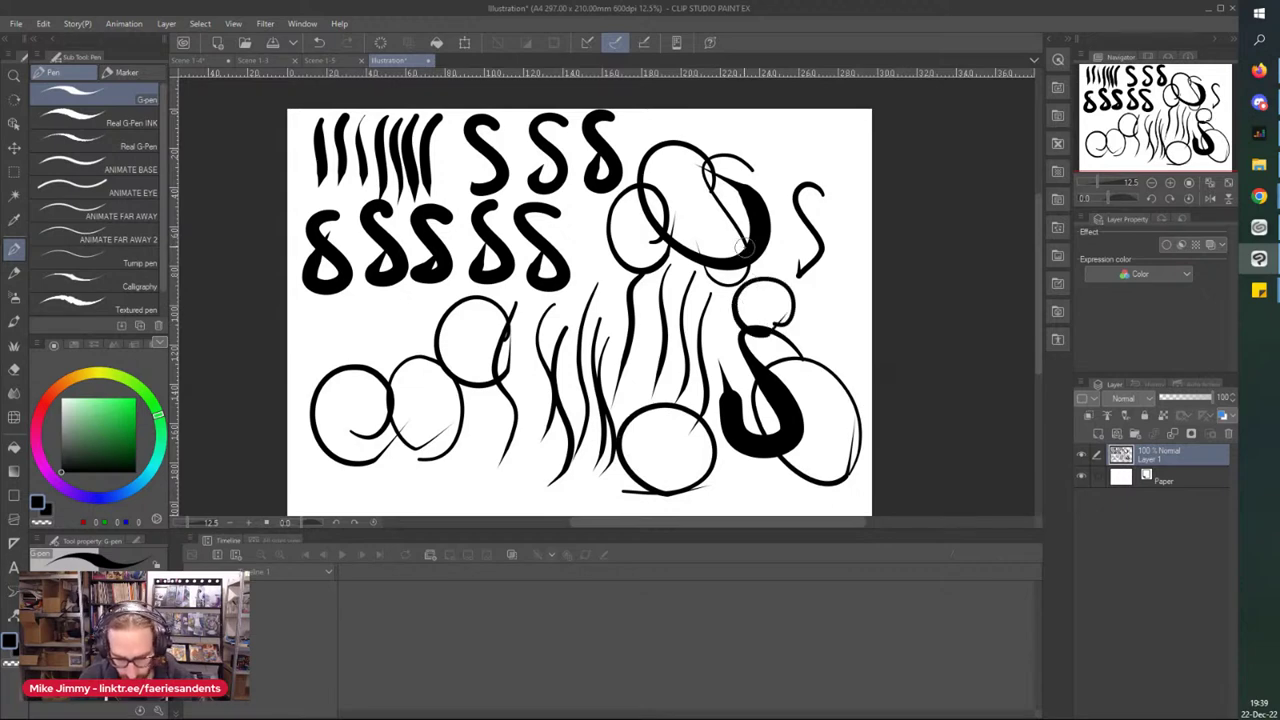
left_click_drag(638, 382, 646, 378)
- Draw a cluster of tiny G-pen test circles in the gap between the S-shapes and the wavy strokes
scroll(592, 288, "up", 3)
mouse_move(584, 246)
left_mouse_down()
mouse_move(571, 213)
mouse_move(590, 247)
left_mouse_up()
left_click_drag(648, 284, 658, 290)
left_click_drag(556, 296, 566, 300)
mouse_move(759, 300)
left_mouse_down()
mouse_move(766, 318)
mouse_move(750, 326)
left_mouse_up()
left_click_drag(732, 378, 712, 330)
mouse_move(626, 208)
left_mouse_down()
mouse_move(639, 209)
mouse_move(622, 204)
left_mouse_up()
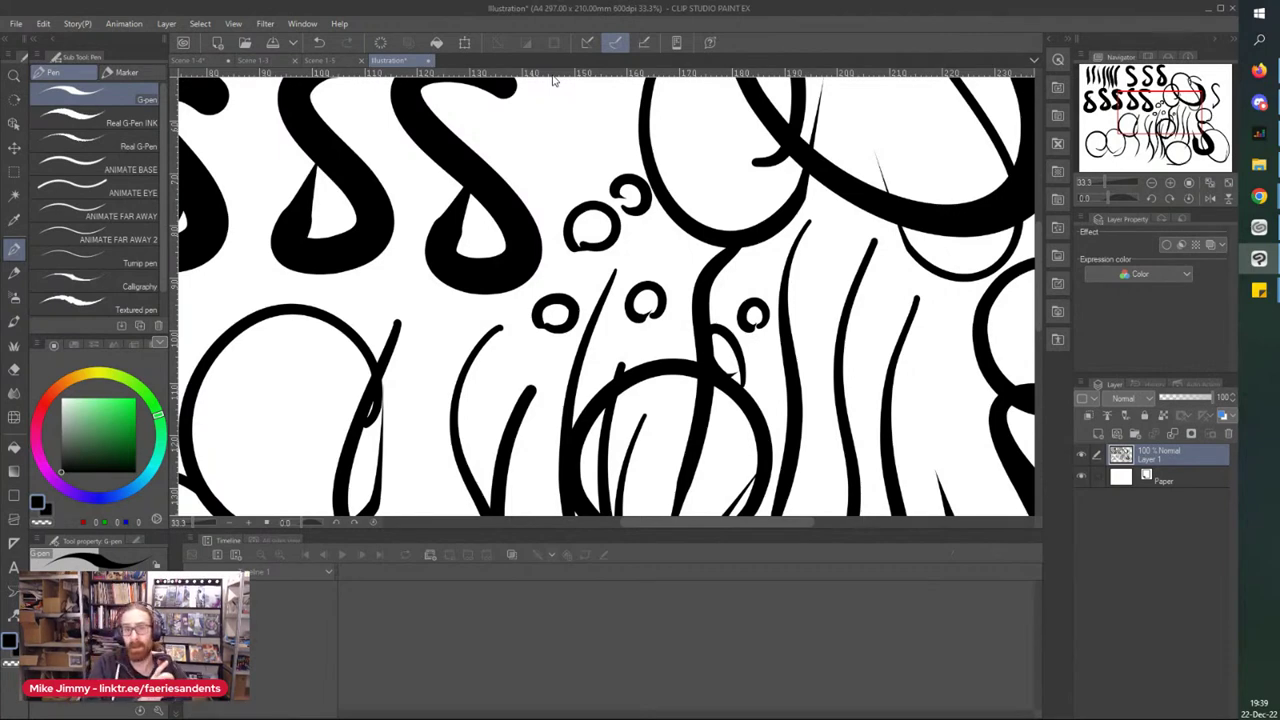
- Clear all test strokes from Layer 1 of the illustration canvas
key("ctrl+minus")
key("ctrl+minus")
key("ctrl+minus")
key("ctrl+minus")
key("ctrl+minus")
key("ctrl+minus")
key("ctrl+minus")
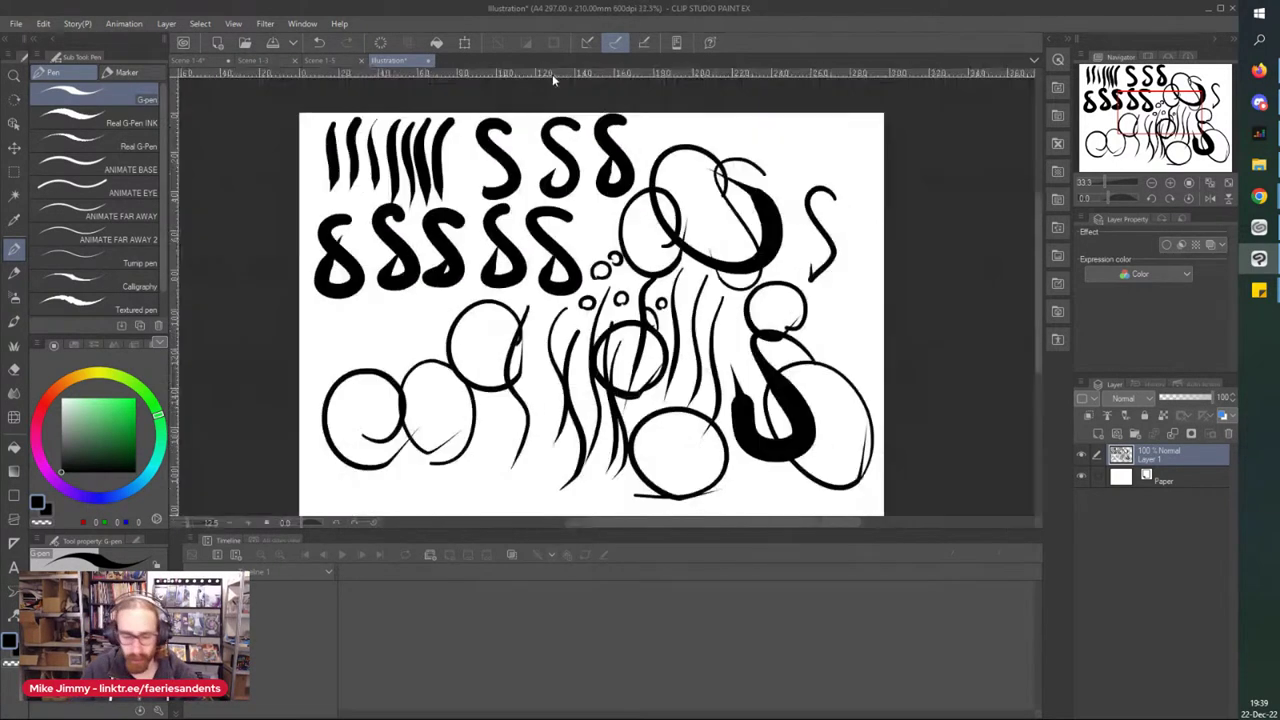
key("ctrl+plus")
key("ctrl+plus")
key("ctrl+plus")
key("ctrl+plus")
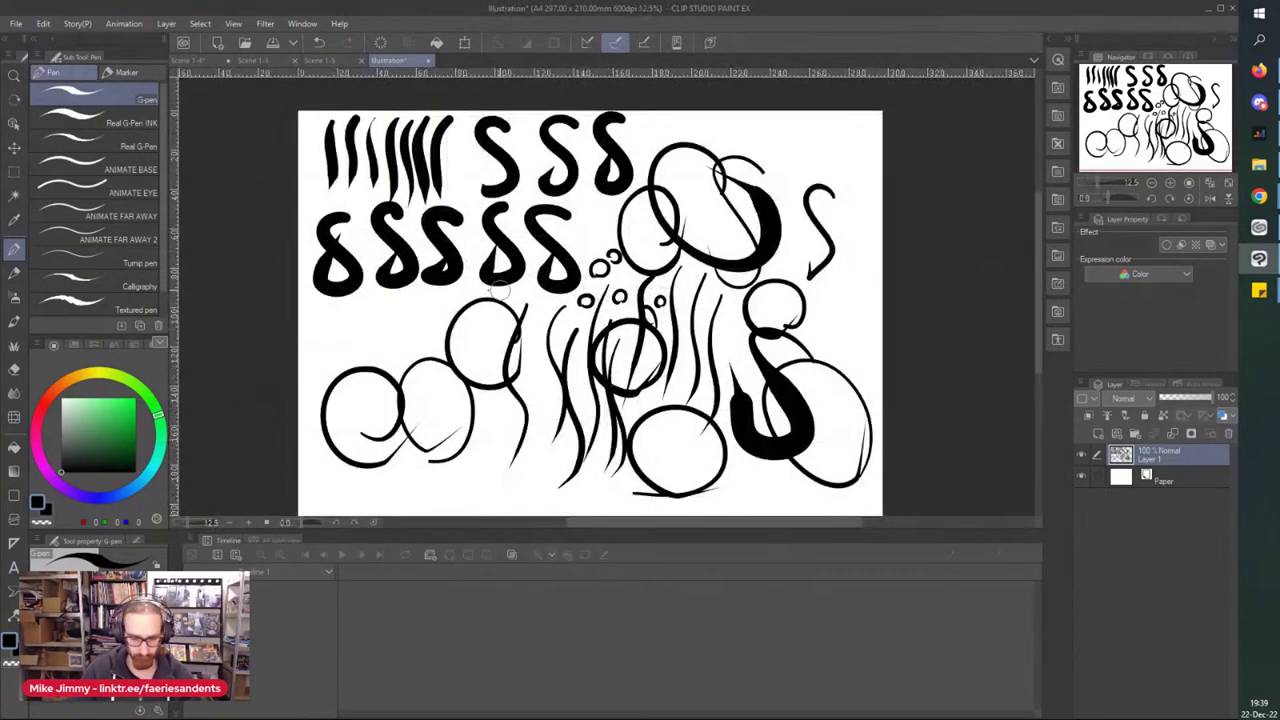
key("Delete")
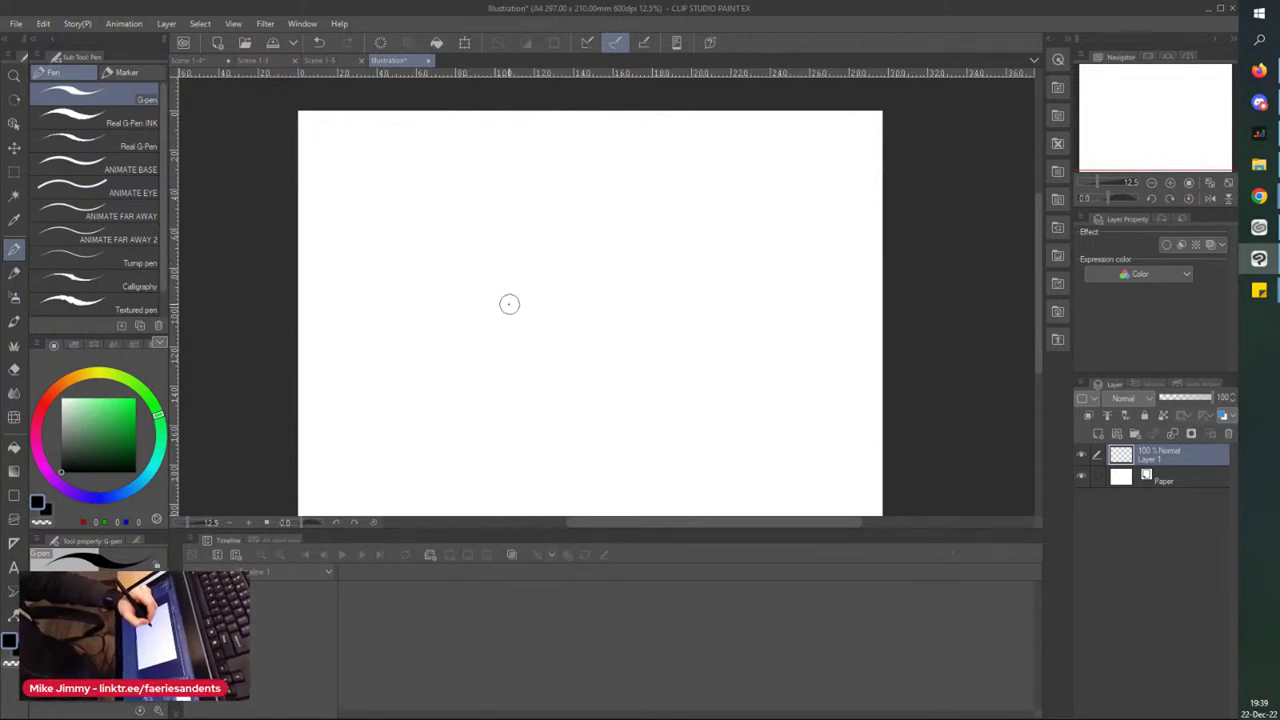
- Draw scattered large and small test circles with the G-pen on the cleared canvas
left_click_drag(523, 332, 541, 224)
mouse_move(648, 426)
left_mouse_down()
mouse_move(719, 382)
mouse_move(648, 372)
mouse_move(682, 409)
left_mouse_up()
left_click_drag(510, 385, 457, 400)
mouse_move(574, 462)
left_mouse_down()
mouse_move(585, 406)
mouse_move(575, 458)
left_mouse_up()
mouse_move(670, 293)
left_mouse_down()
mouse_move(668, 245)
mouse_move(673, 281)
left_mouse_up()
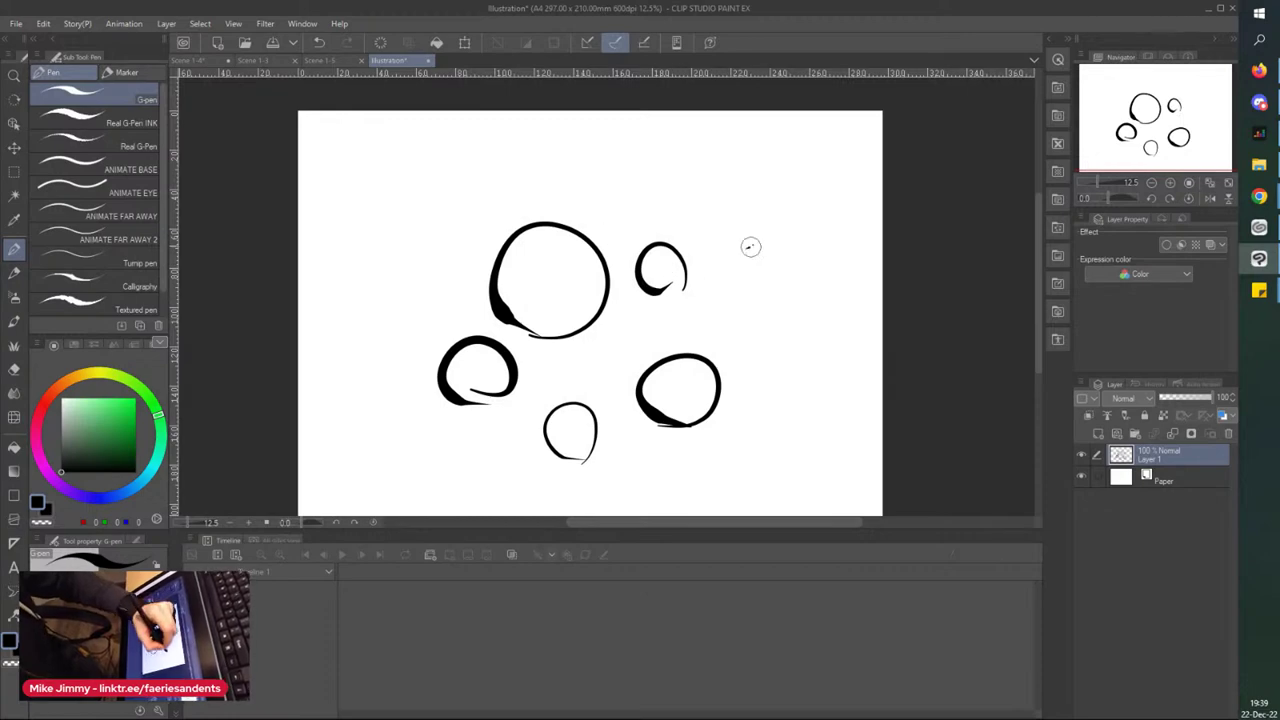
left_click_drag(747, 248, 731, 229)
left_click_drag(493, 201, 478, 206)
mouse_move(420, 310)
left_mouse_down()
mouse_move(442, 295)
mouse_move(400, 305)
left_mouse_up()
mouse_move(400, 225)
left_mouse_down()
mouse_move(384, 212)
mouse_move(392, 202)
left_mouse_up()
- Draw large overlapping S-curves and loops with the G-pen across the test circles
mouse_move(630, 140)
left_mouse_down()
mouse_move(641, 228)
mouse_move(573, 268)
left_mouse_up()
mouse_move(738, 158)
left_mouse_down()
mouse_move(742, 222)
mouse_move(705, 270)
left_mouse_up()
mouse_move(627, 328)
left_mouse_down()
mouse_move(630, 380)
mouse_move(525, 410)
left_mouse_up()
mouse_move(510, 245)
left_mouse_down()
mouse_move(494, 412)
mouse_move(402, 310)
left_mouse_up()
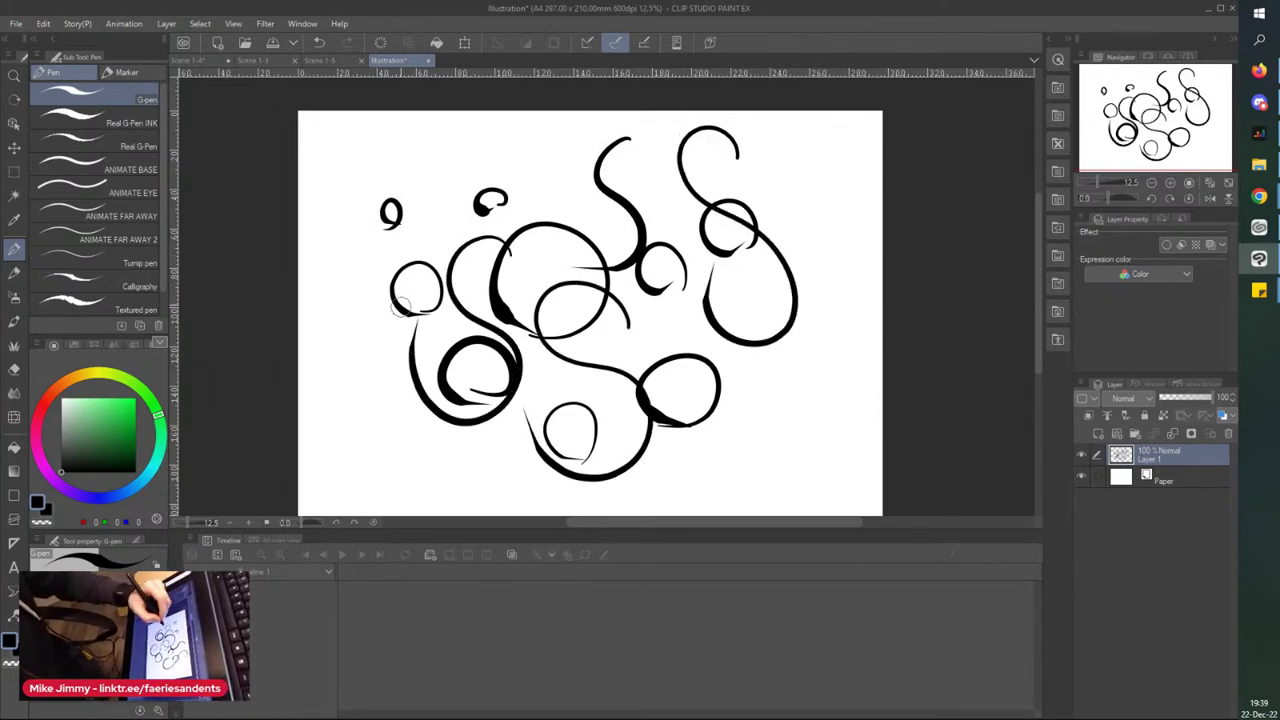
mouse_move(800, 384)
left_mouse_down()
mouse_move(760, 345)
mouse_move(740, 436)
mouse_move(748, 400)
left_mouse_up()
mouse_move(840, 200)
left_mouse_down()
mouse_move(752, 342)
mouse_move(700, 257)
left_mouse_up()
mouse_move(599, 159)
left_mouse_down()
mouse_move(646, 306)
mouse_move(652, 276)
mouse_move(508, 206)
mouse_move(560, 305)
mouse_move(575, 320)
mouse_move(604, 304)
left_mouse_up()
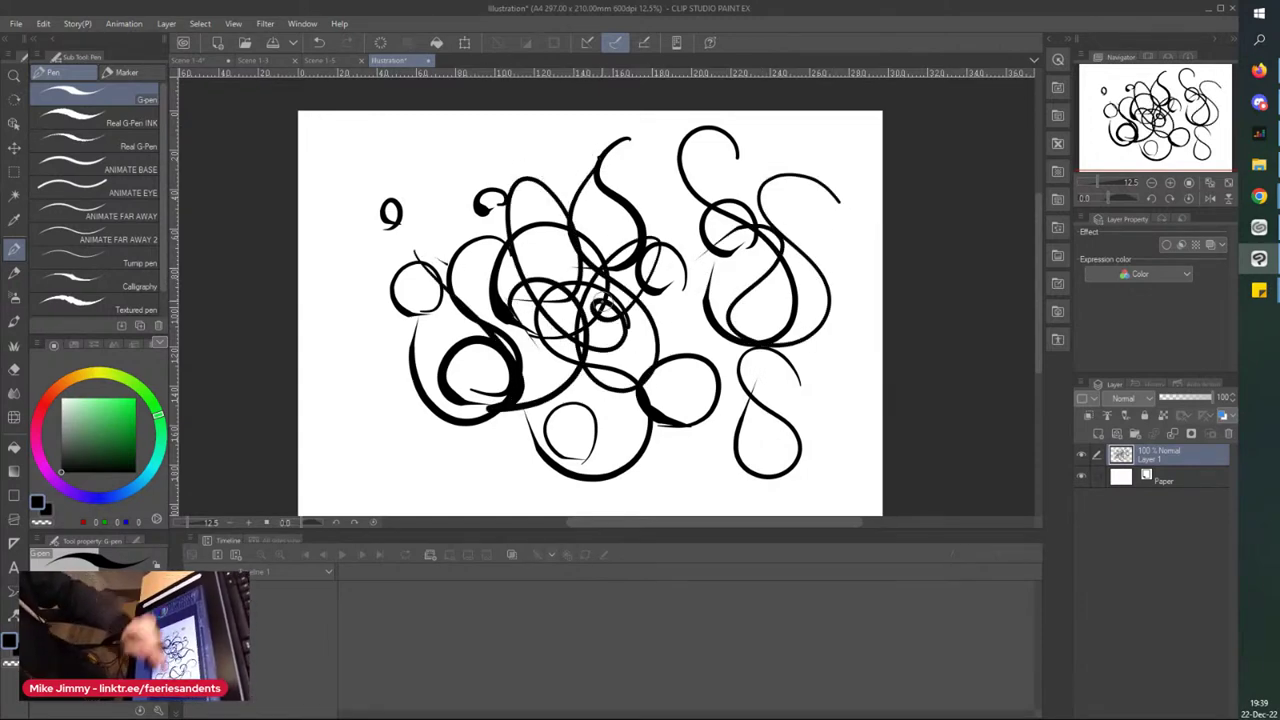
- Clear the canvas and handwrite "Let's write something" on two lines with the G-pen
key("Delete")
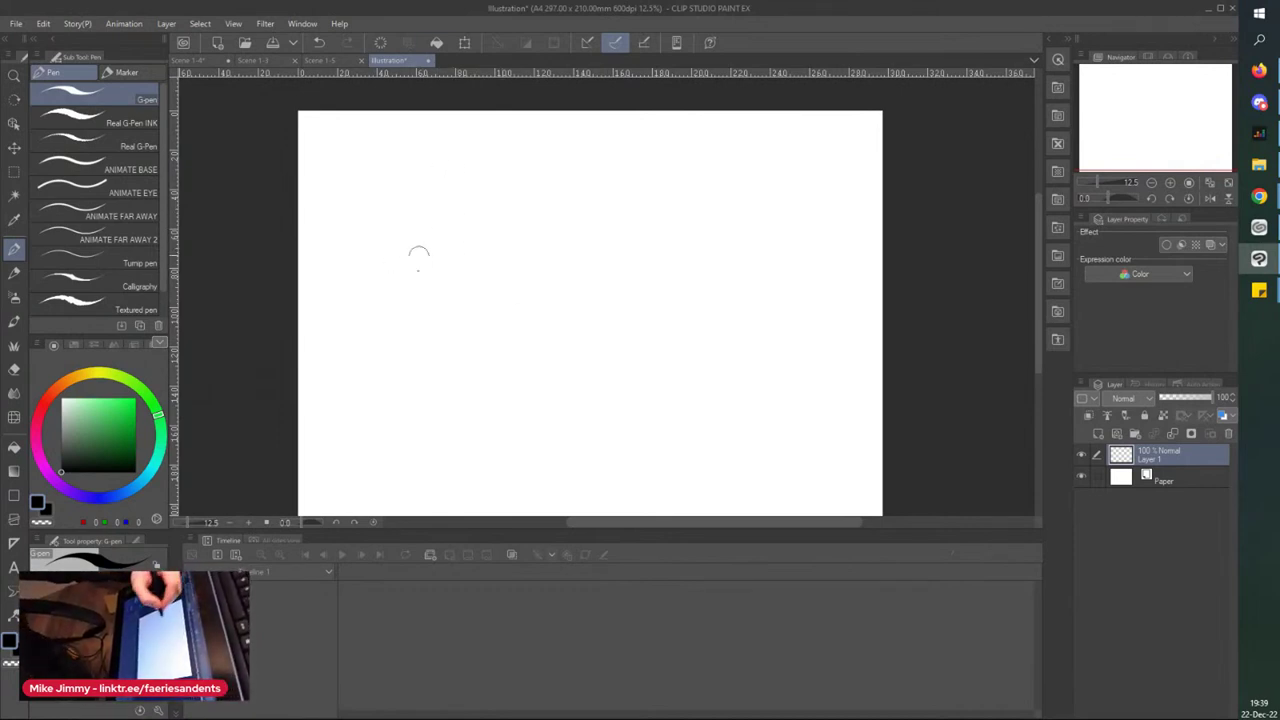
mouse_move(424, 190)
left_mouse_down()
mouse_move(385, 300)
mouse_move(440, 270)
mouse_move(426, 298)
mouse_move(470, 283)
left_mouse_up()
left_click_drag(468, 266, 489, 250)
left_click_drag(516, 240, 487, 310)
mouse_move(532, 258)
left_mouse_down()
mouse_move(569, 276)
mouse_move(583, 247)
mouse_move(602, 288)
mouse_move(636, 236)
mouse_move(644, 278)
mouse_move(683, 245)
mouse_move(685, 212)
left_mouse_up()
mouse_move(446, 380)
left_mouse_down()
mouse_move(590, 395)
mouse_move(622, 345)
mouse_move(628, 356)
mouse_move(650, 300)
mouse_move(655, 368)
mouse_move(690, 395)
mouse_move(702, 360)
mouse_move(694, 394)
mouse_move(772, 352)
mouse_move(745, 430)
left_mouse_up()
left_click(700, 322)
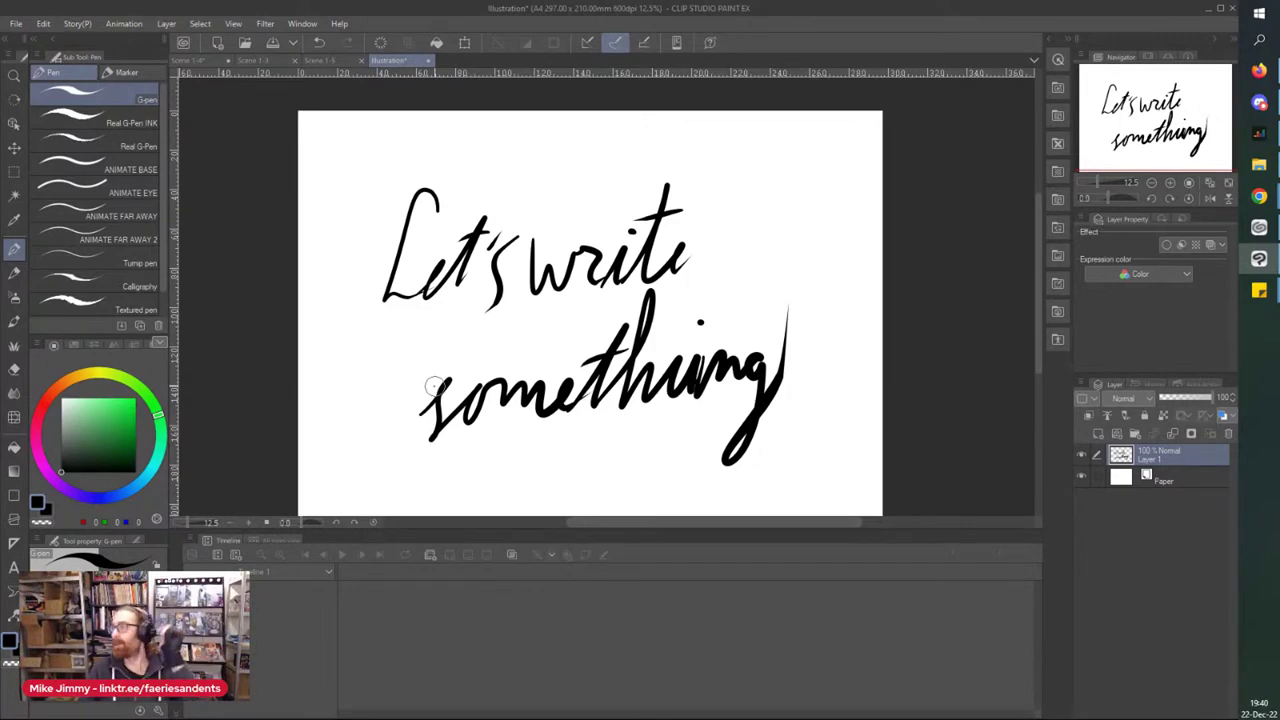
- Close the test illustration without saving it and return to the Scene 1-4 animation
left_click(430, 62)
left_click(625, 266)
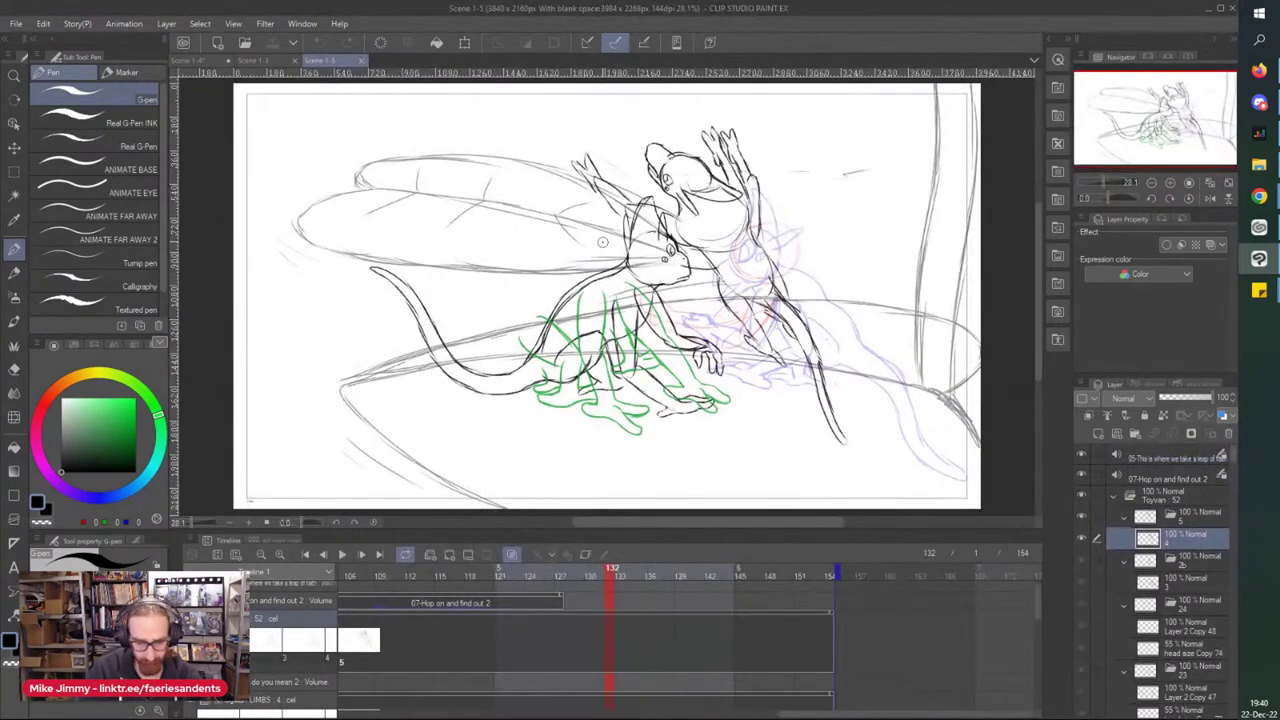
left_click(190, 61)
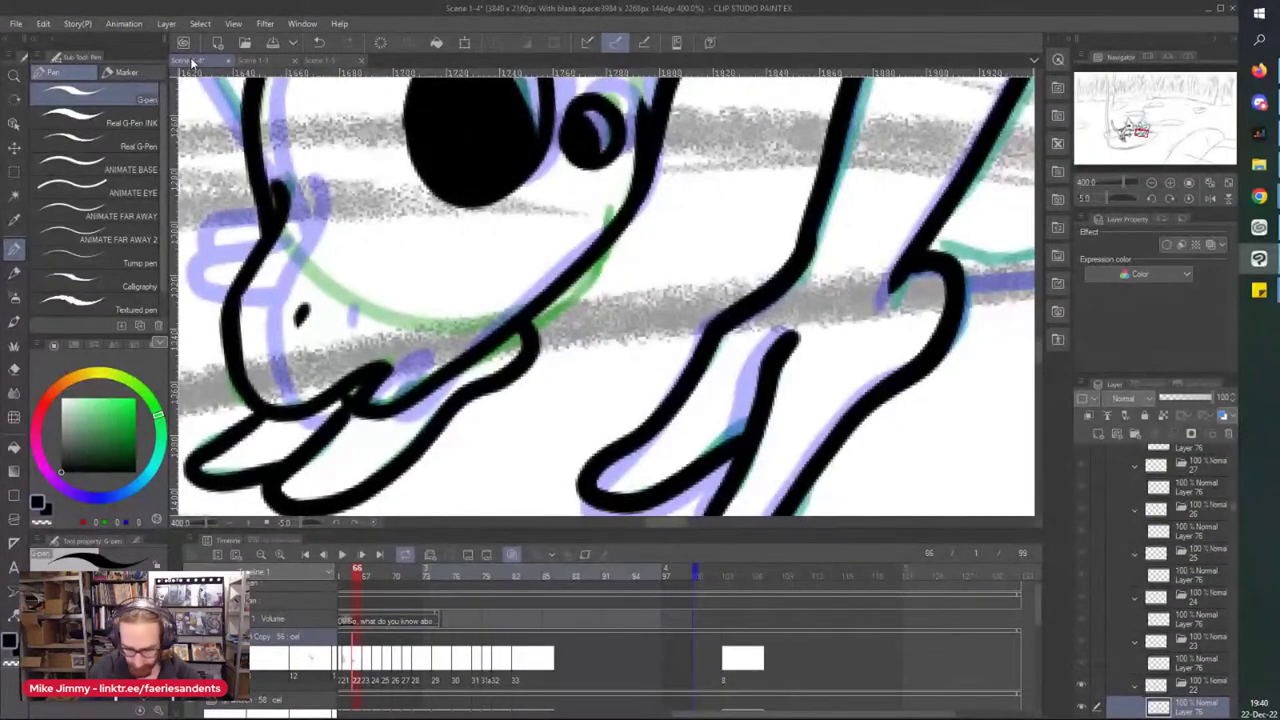
- Choose the ANIMATE FAR AWAY pen and ink the bent far limb behind the bowing creature's ears in cel 22
scroll(606, 296, "down", 4)
scroll(463, 171, "up", 4)
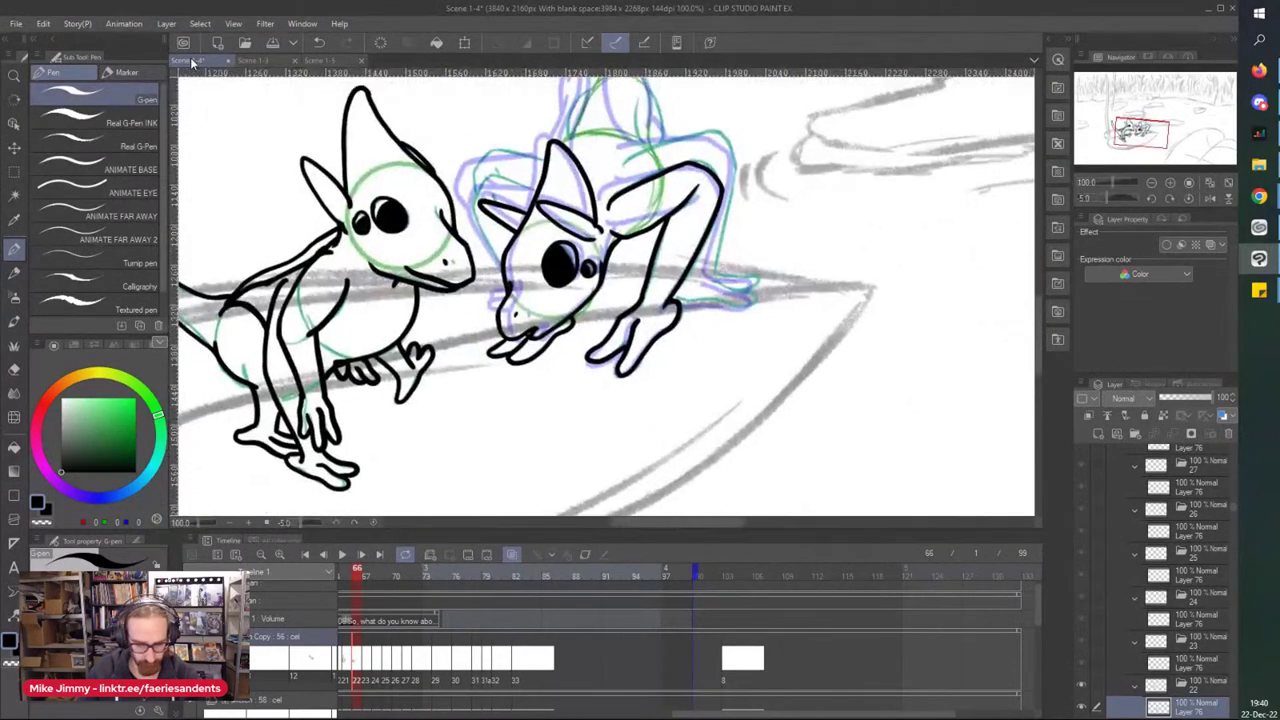
key("e")
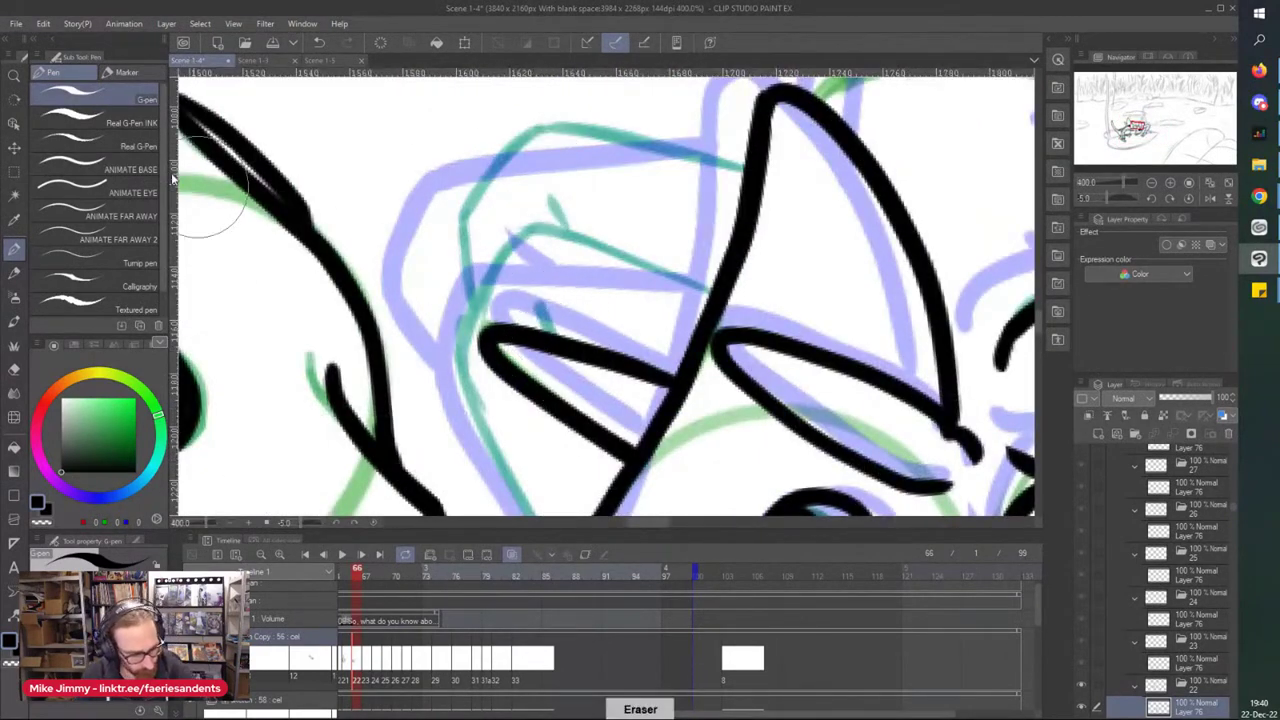
left_click(114, 216)
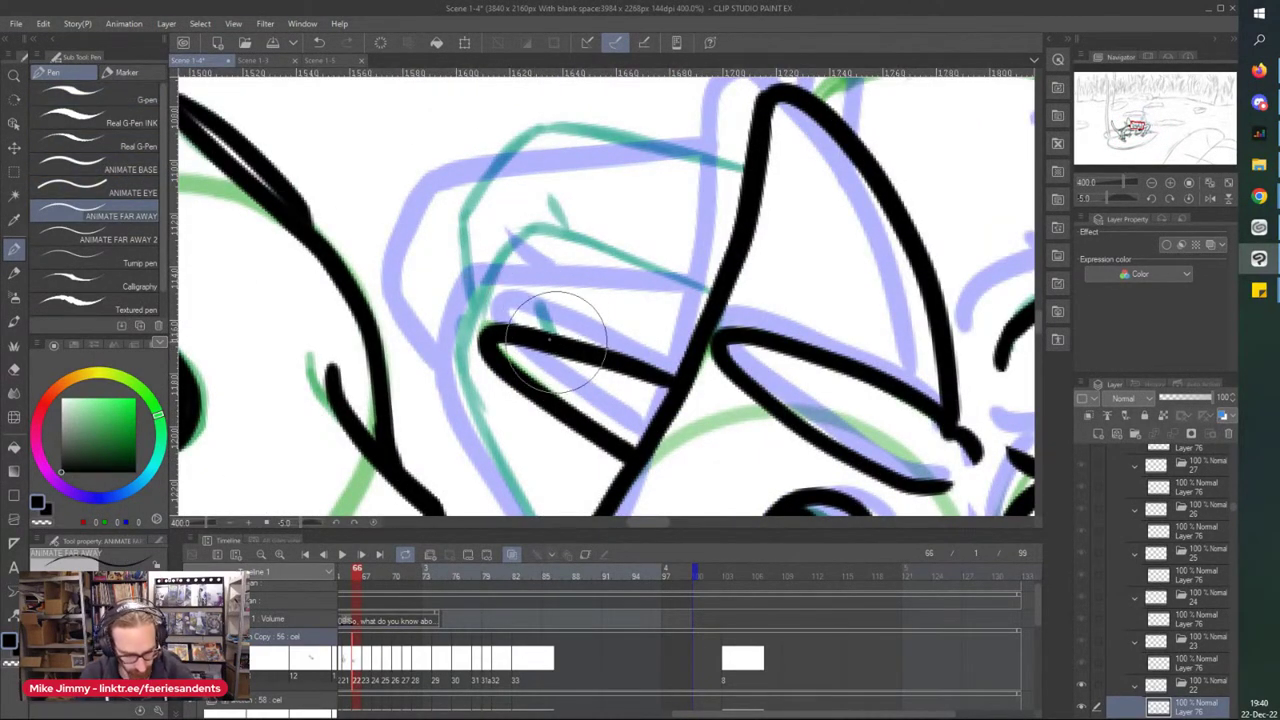
key("p")
left_click_drag(539, 306, 546, 328)
mouse_move(712, 292)
left_mouse_down()
mouse_move(468, 207)
mouse_move(553, 229)
mouse_move(473, 302)
mouse_move(453, 357)
mouse_move(448, 337)
mouse_move(458, 305)
mouse_move(503, 432)
left_mouse_up()
scroll(452, 338, "down", 3)
scroll(470, 405, "up", 1)
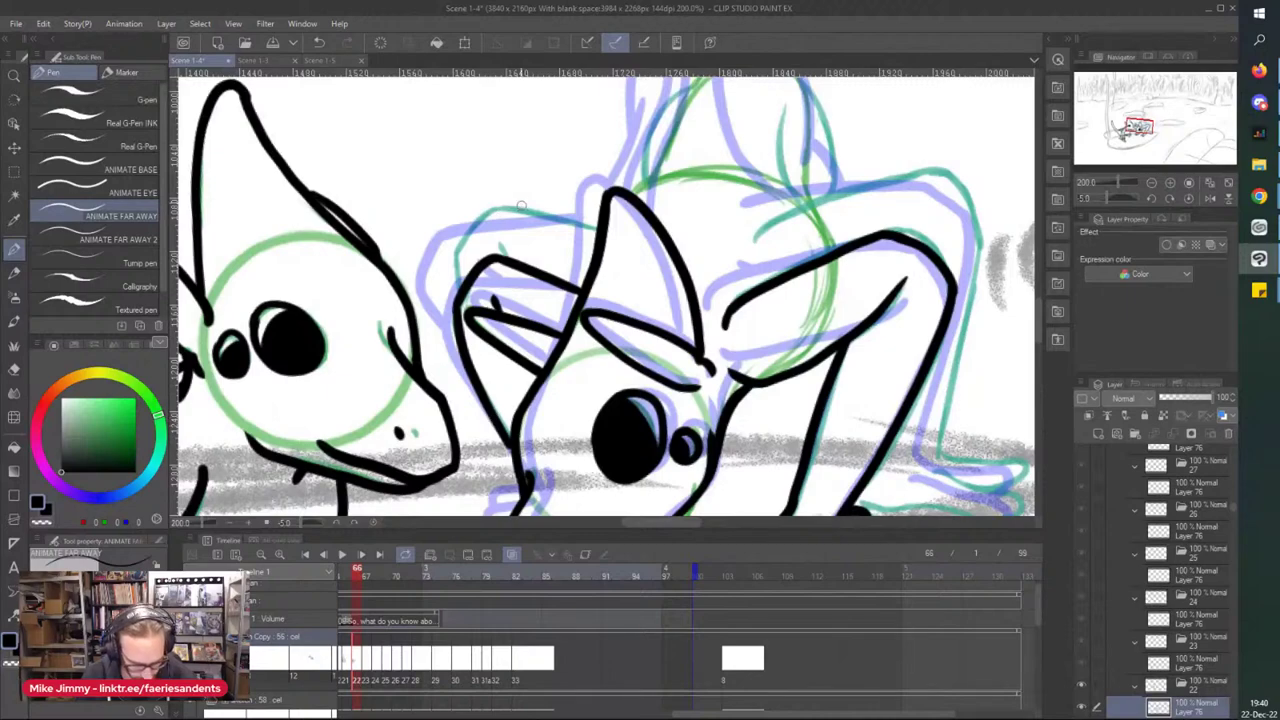
scroll(521, 203, "up", 2)
mouse_move(690, 245)
left_mouse_down()
mouse_move(590, 220)
mouse_move(395, 318)
mouse_move(405, 362)
left_mouse_up()
- Ink the upper contour of the limb behind the near one, from its inner end over the bent joint, in cel 22
scroll(384, 243, "down", 3)
scroll(540, 300, "down", 1)
scroll(555, 308, "up", 4)
left_click_drag(552, 246, 527, 300)
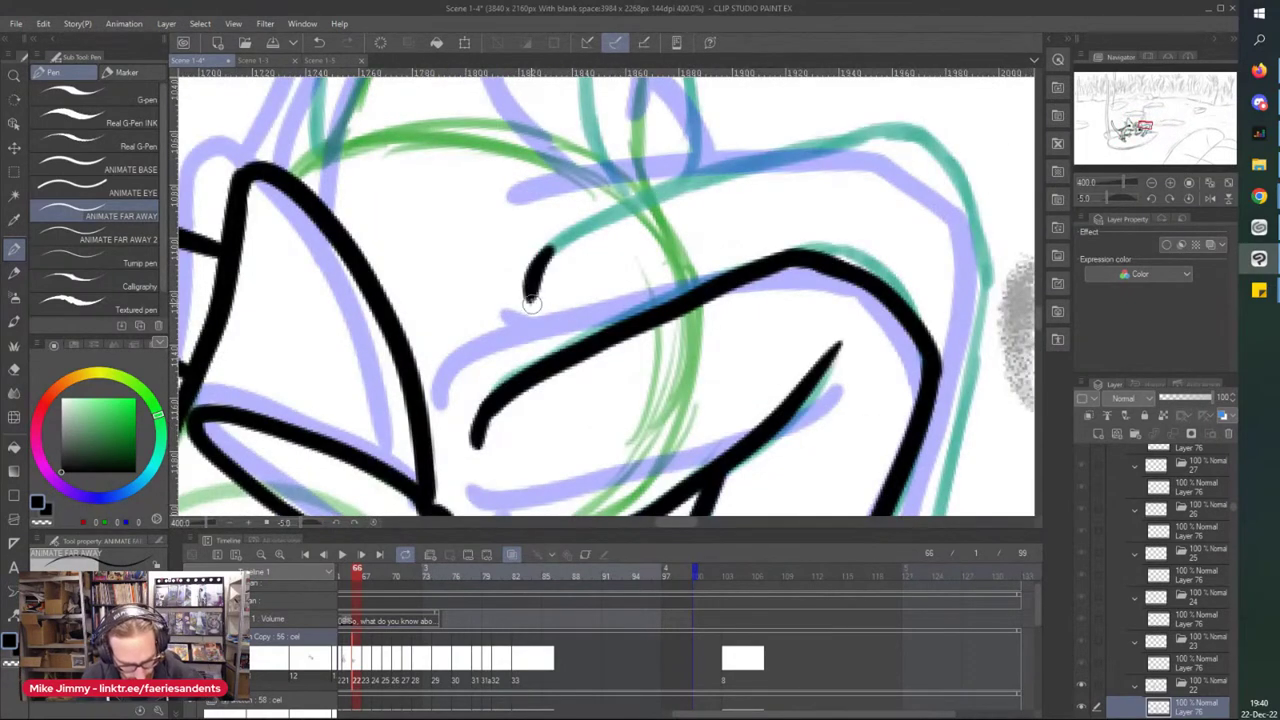
mouse_move(548, 248)
left_mouse_down()
mouse_move(750, 172)
mouse_move(906, 148)
mouse_move(890, 155)
mouse_move(881, 142)
mouse_move(975, 256)
left_mouse_up()
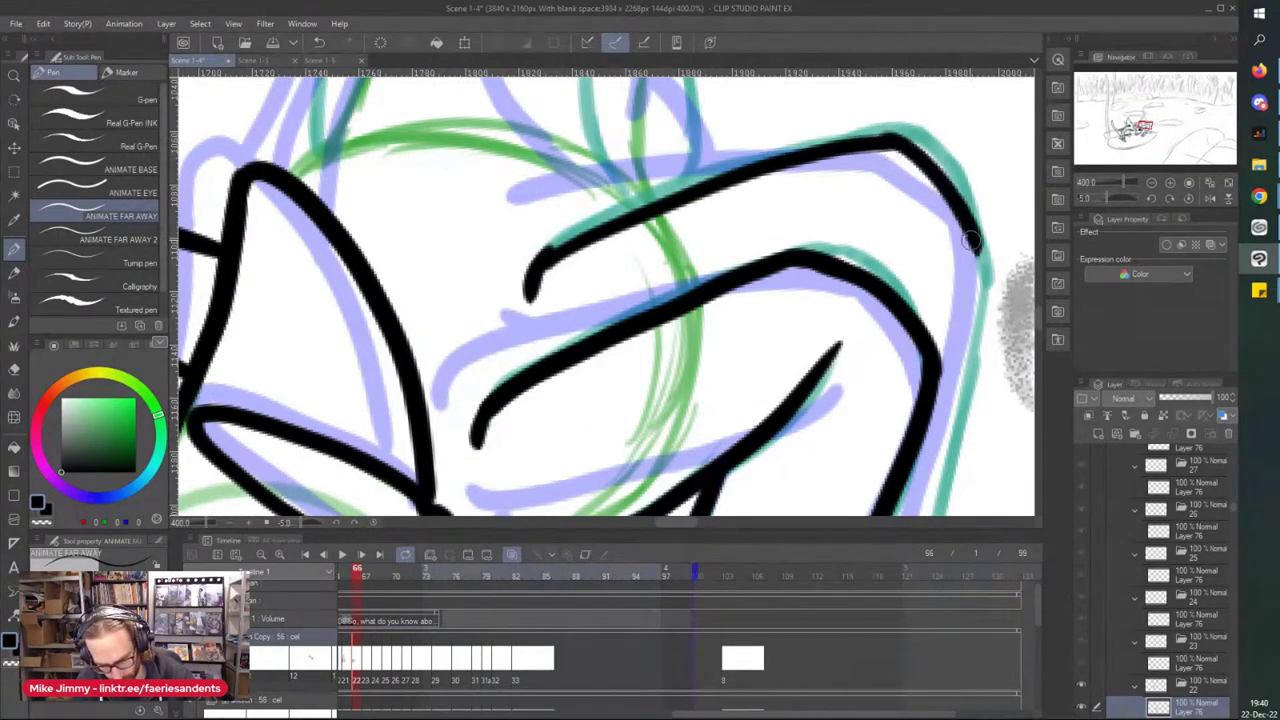
mouse_move(550, 248)
left_mouse_down()
mouse_move(745, 172)
mouse_move(905, 130)
mouse_move(975, 255)
left_mouse_up()
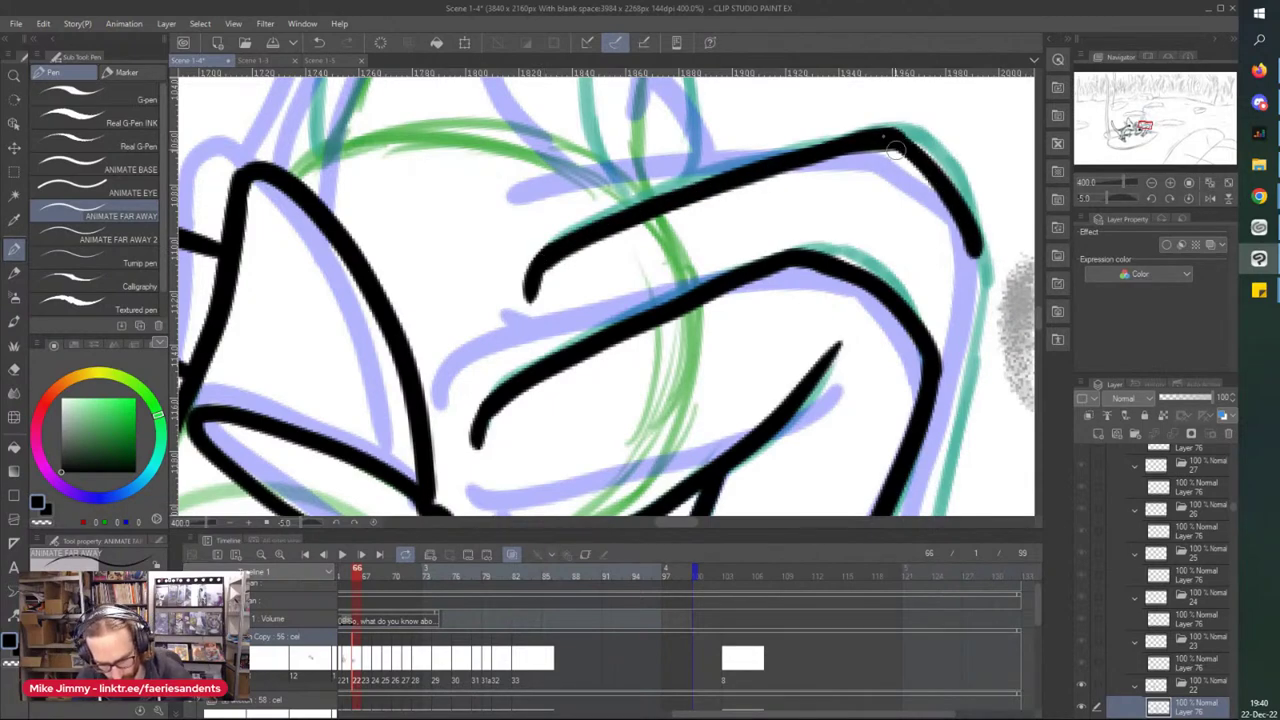
- Continue that limb's outline down to the ground and ink its foot in cel 22
scroll(905, 137, "down", 3)
scroll(905, 137, "up", 1)
mouse_move(921, 108)
left_mouse_down()
mouse_move(889, 346)
mouse_move(962, 346)
mouse_move(974, 366)
left_mouse_up()
mouse_move(878, 350)
left_mouse_down()
mouse_move(968, 392)
mouse_move(806, 384)
left_mouse_up()
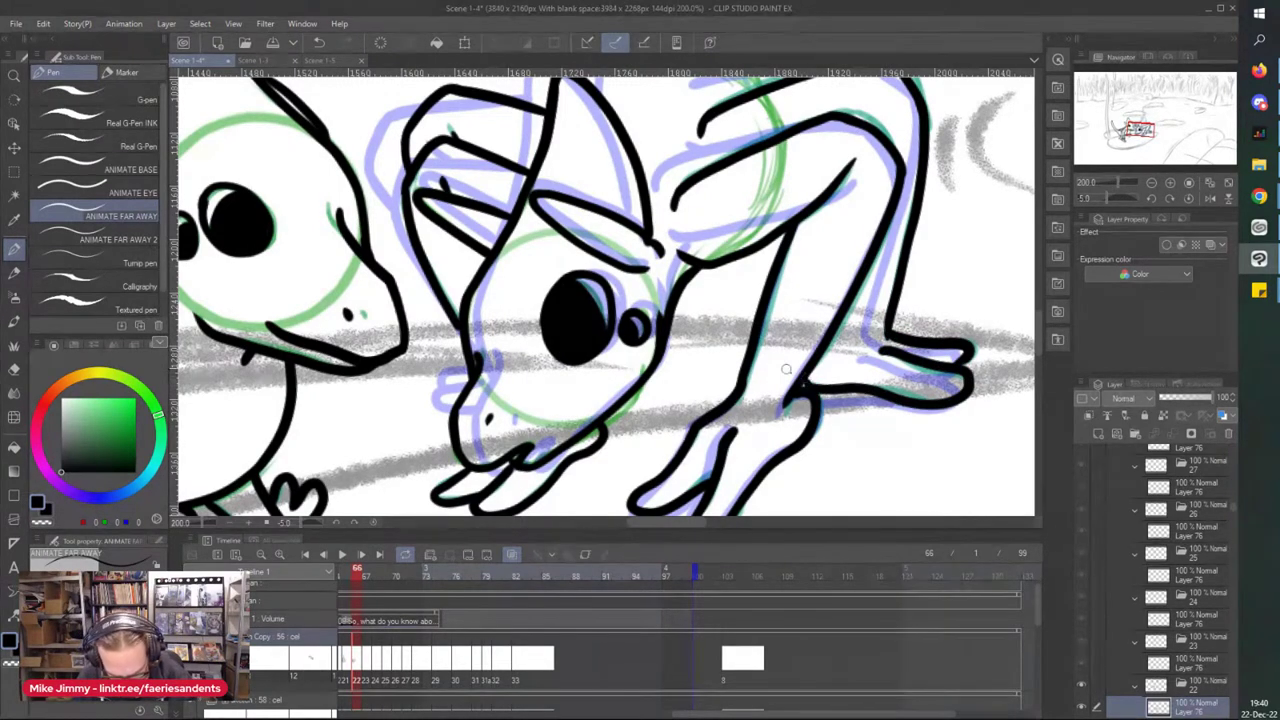
- Ink the back line and the rounded haunch on the right of the tail base in cel 22
scroll(768, 338, "down", 2)
scroll(640, 230, "up", 2)
left_click_drag(742, 166, 738, 325)
scroll(530, 215, "down", 3)
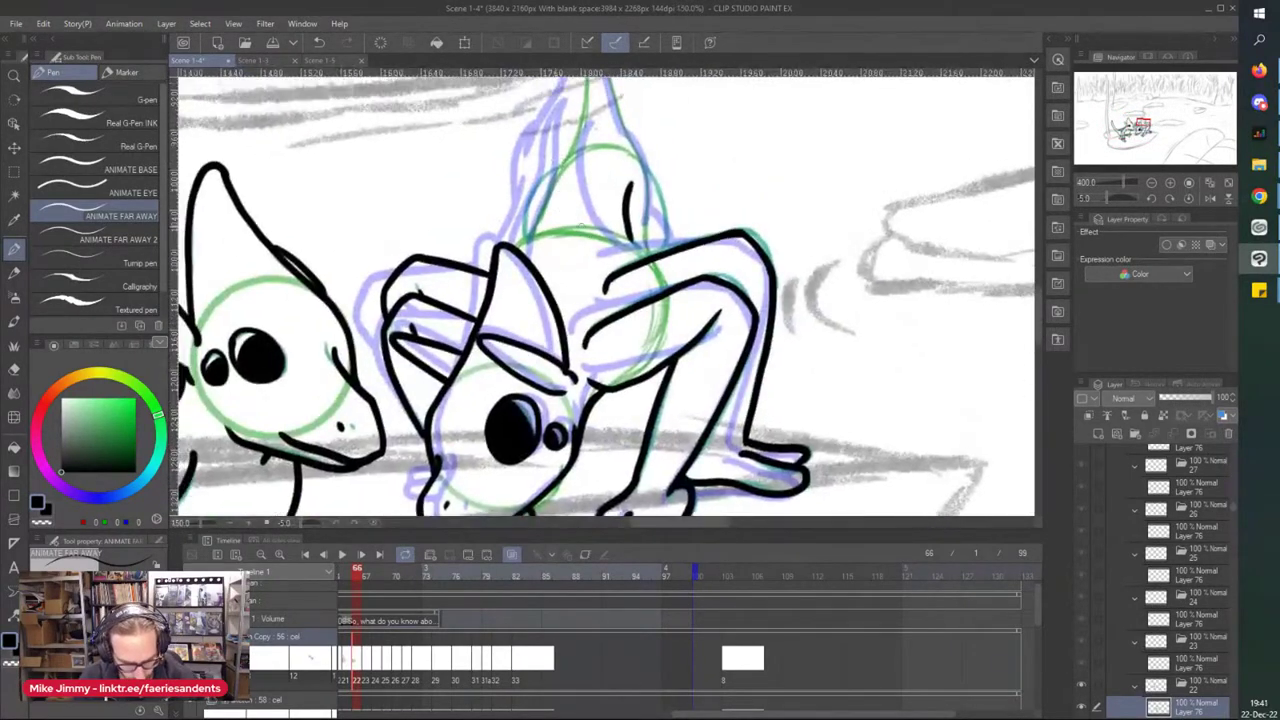
scroll(624, 270, "up", 3)
left_click_drag(698, 279, 620, 220)
scroll(640, 228, "down", 2)
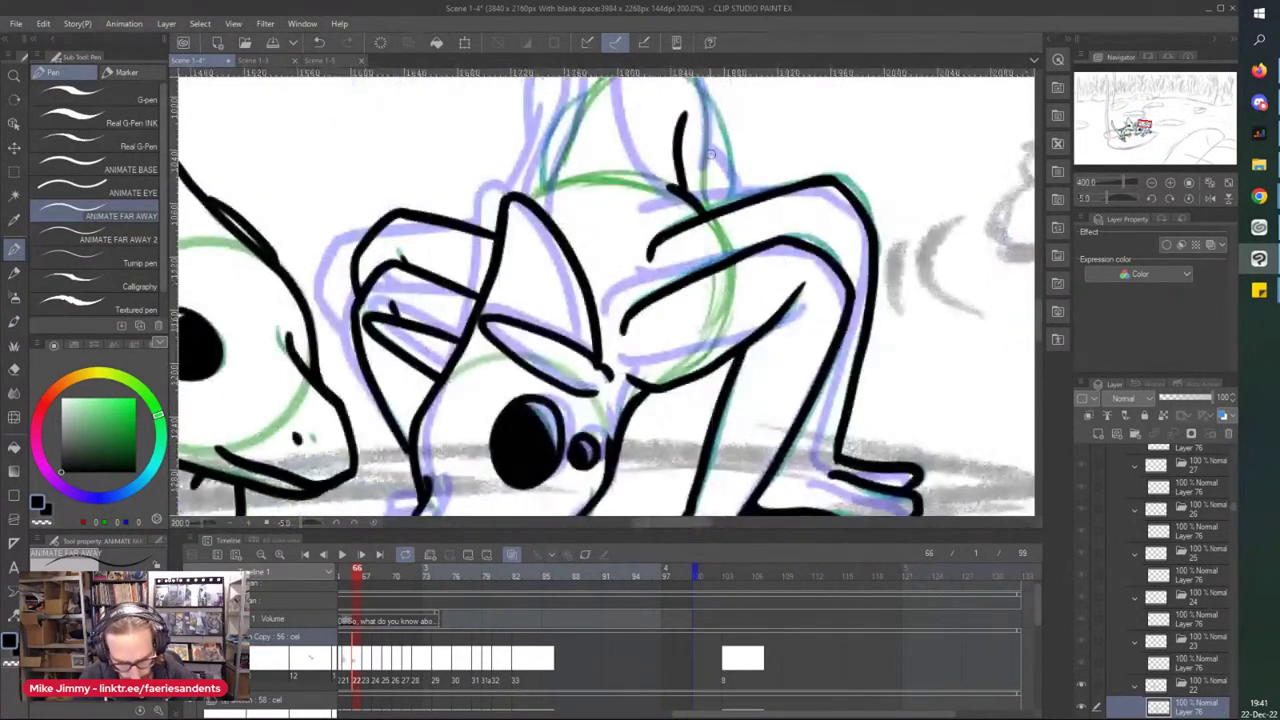
left_click_drag(700, 116, 732, 222)
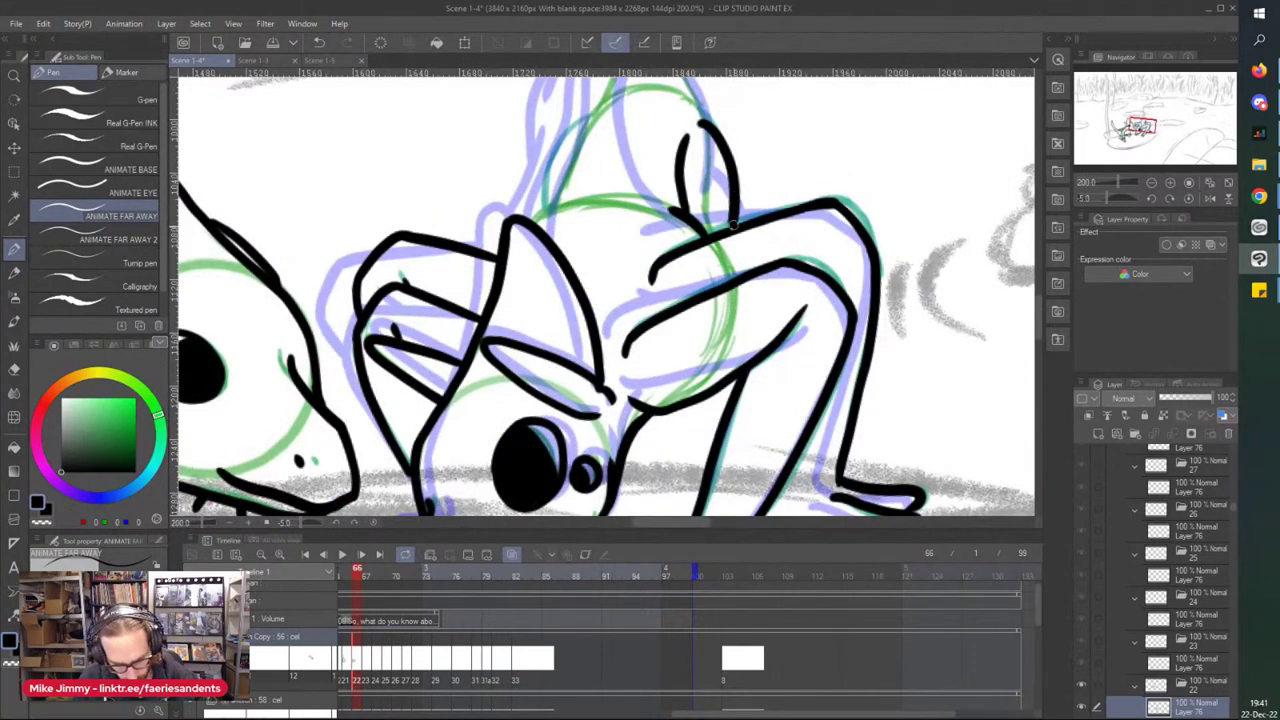
- Ink the pointed fold and the curved haunch on the left of the tail base in cel 22
left_click_drag(610, 138, 611, 151)
left_click_drag(630, 98, 549, 251)
left_click_drag(630, 98, 574, 282)
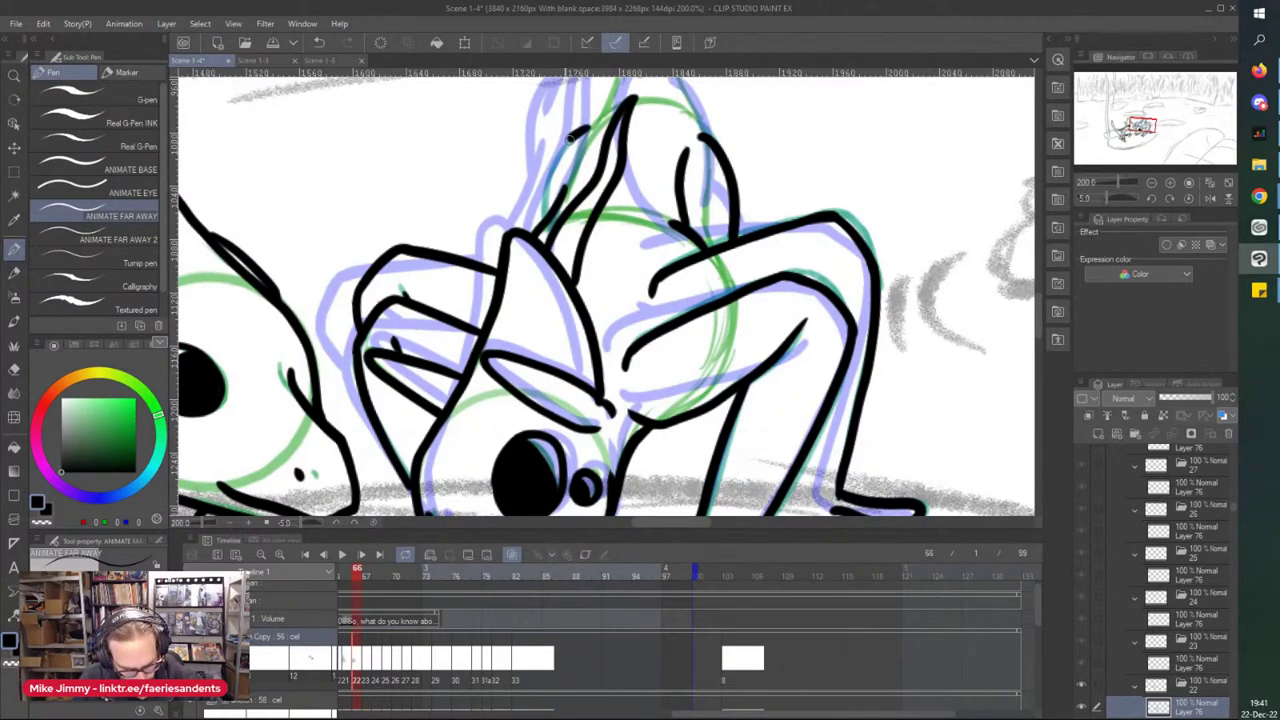
left_click_drag(571, 137, 547, 212)
left_click_drag(602, 110, 579, 157)
- Ink both sides of the long upright tail down to the haunches in cel 22, and save the file
scroll(590, 114, "down", 1)
scroll(600, 242, "up", 3)
scroll(603, 229, "up", 3)
mouse_move(585, 128)
left_mouse_down()
mouse_move(609, 258)
mouse_move(614, 345)
mouse_move(594, 402)
left_mouse_up()
mouse_move(592, 122)
left_mouse_down()
mouse_move(632, 316)
mouse_move(673, 416)
left_mouse_up()
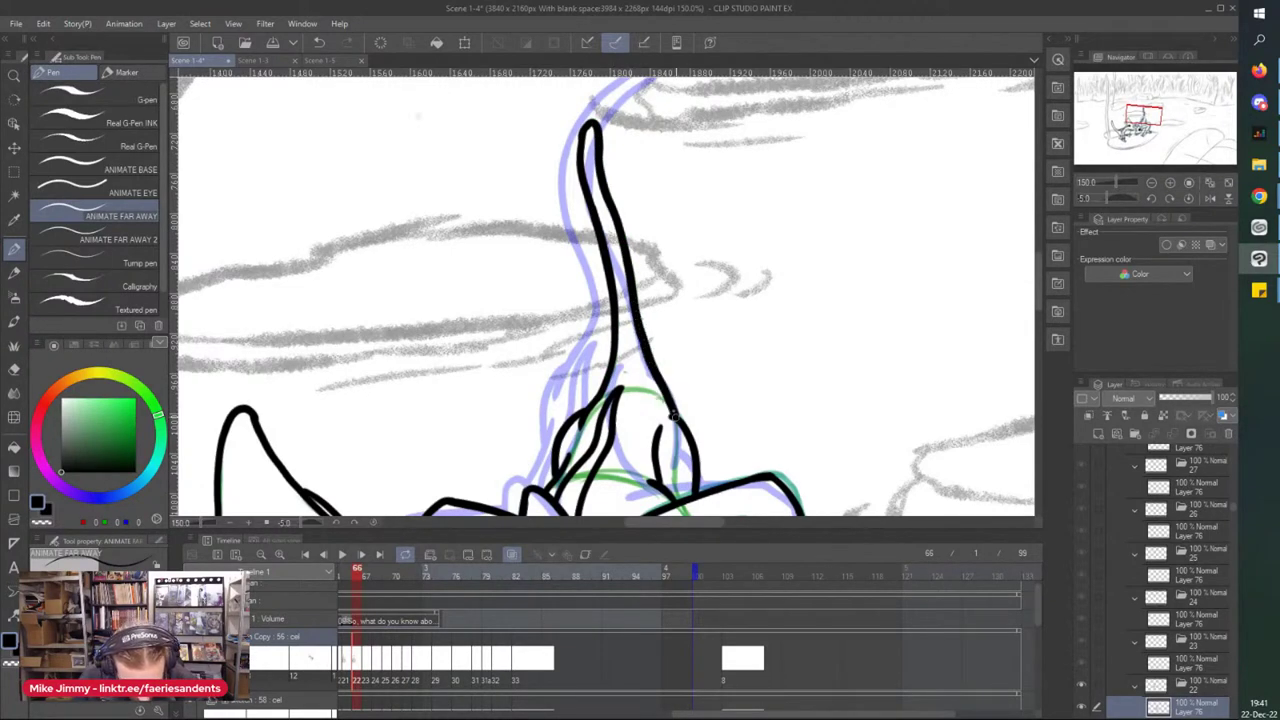
key("ctrl+s")
- Move to frame 67 and select the drawing layer inside the cel 23 folder
left_click(366, 668)
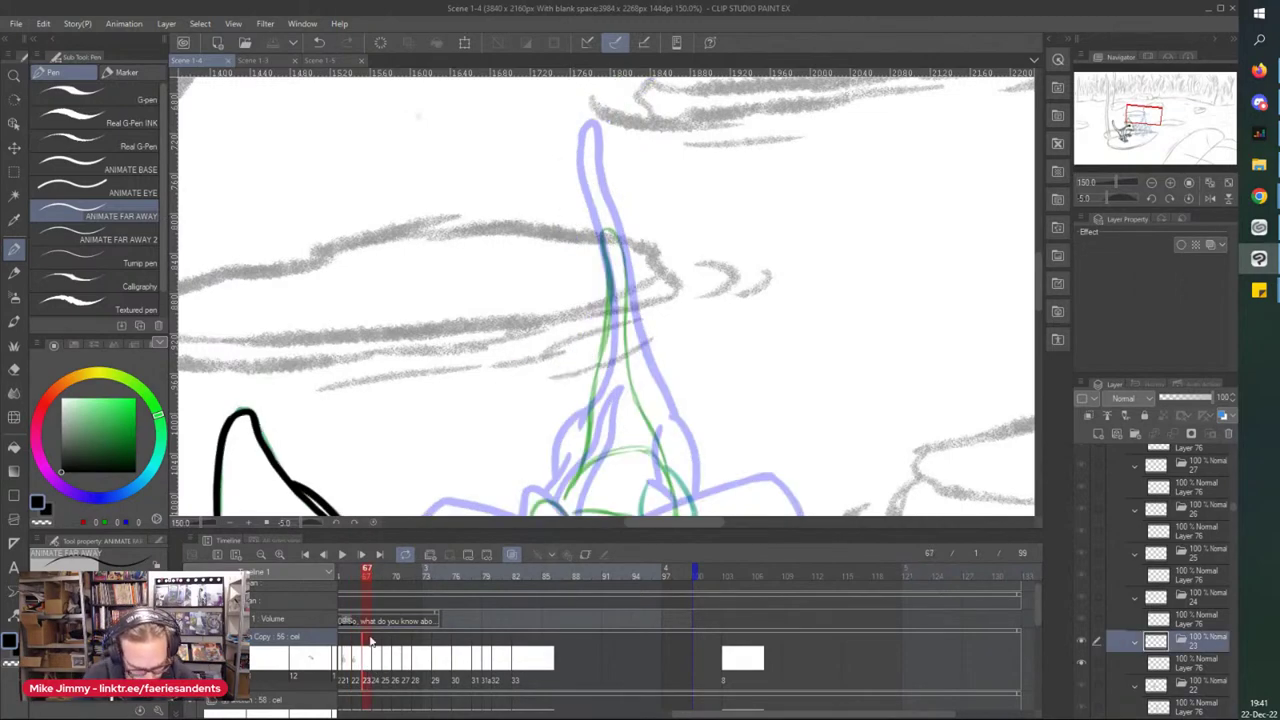
scroll(481, 373, "down", 5)
scroll(470, 477, "up", 5)
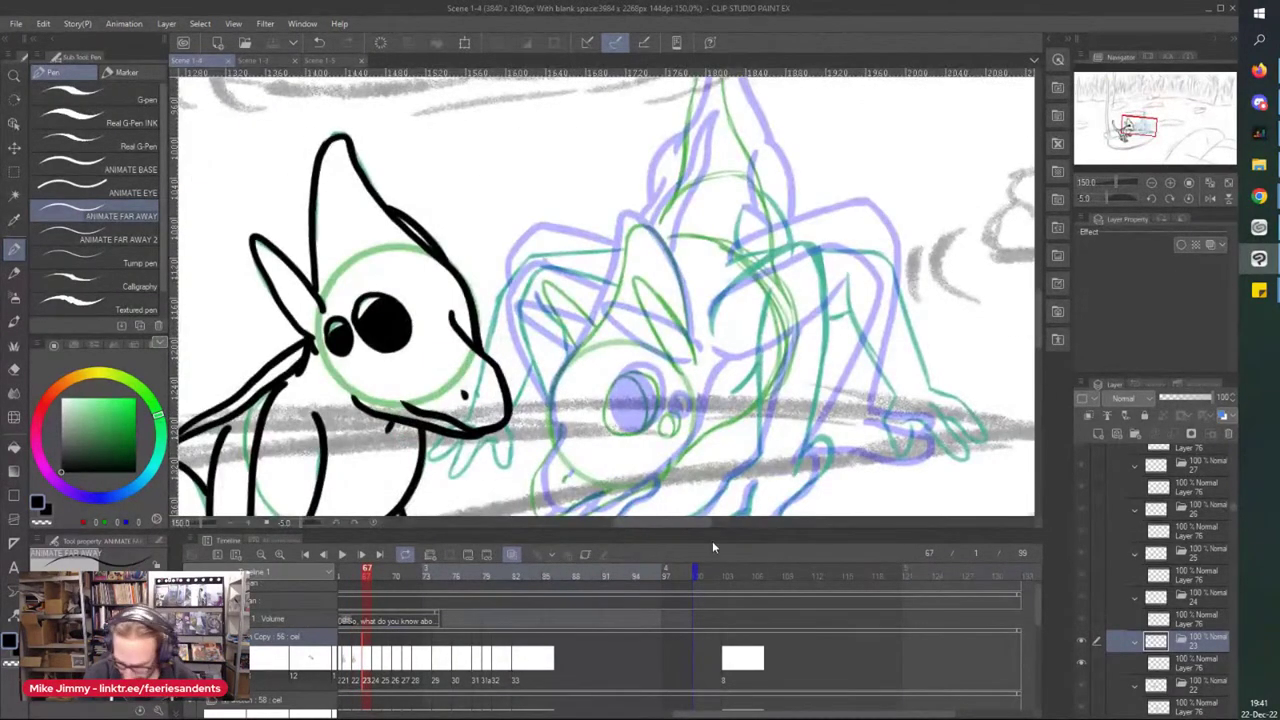
left_click(1160, 665)
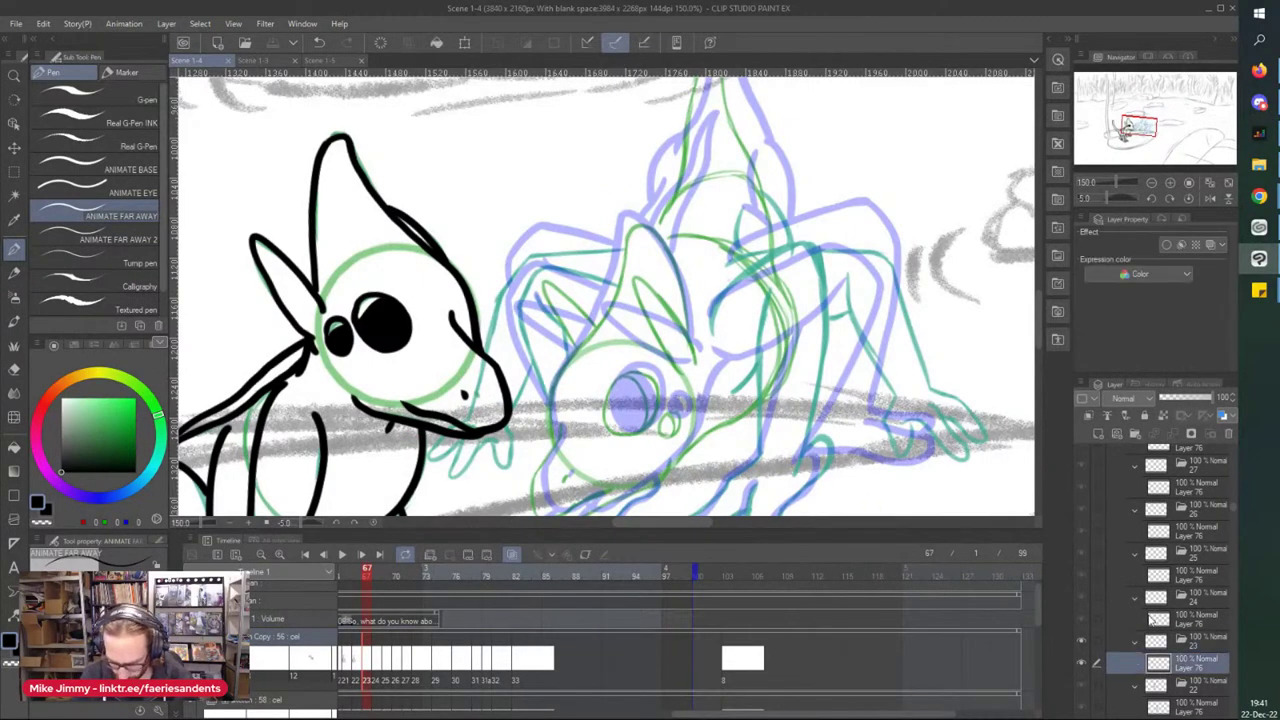
- Ink the bowing creature's large eye with its filled black pupil and the small far eye in cel 23
scroll(650, 390, "up", 6)
scroll(669, 365, "down", 2)
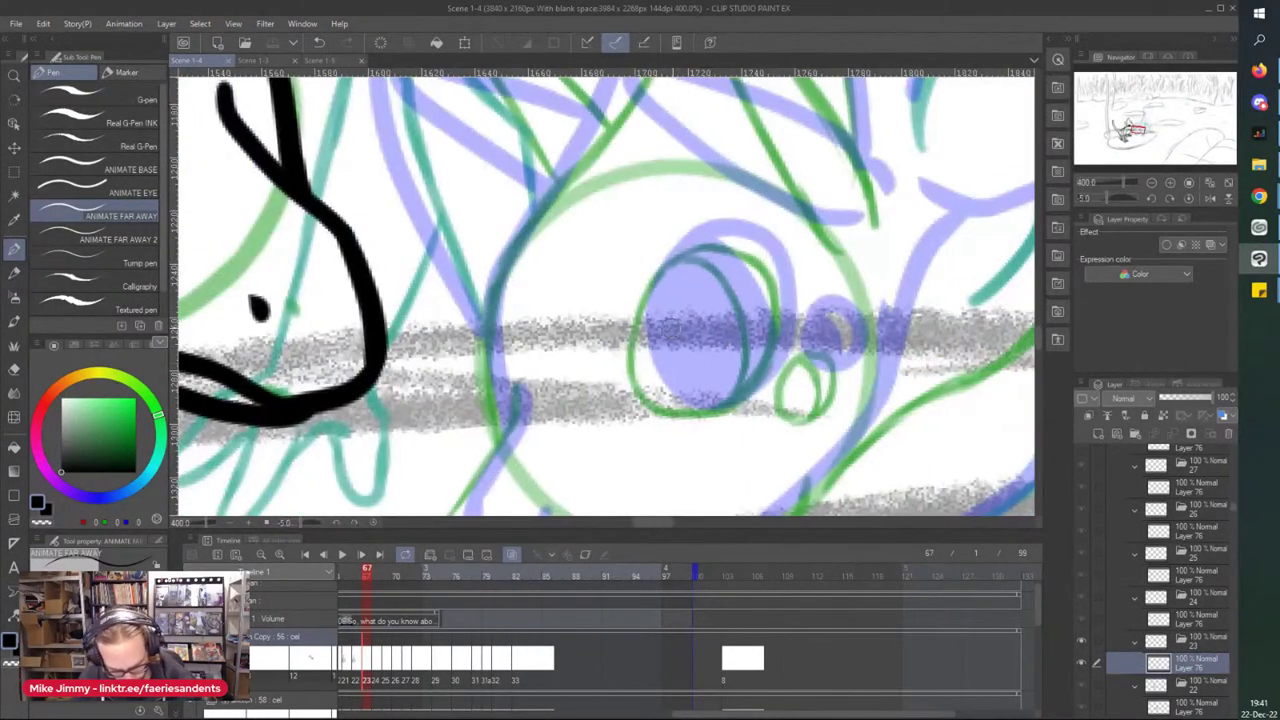
mouse_move(628, 365)
left_mouse_down()
mouse_move(675, 261)
mouse_move(731, 249)
mouse_move(779, 299)
mouse_move(762, 367)
mouse_move(683, 408)
mouse_move(631, 369)
mouse_move(630, 348)
mouse_move(629, 369)
mouse_move(653, 265)
mouse_move(636, 300)
mouse_move(714, 314)
left_mouse_up()
mouse_move(692, 262)
left_mouse_down()
mouse_move(737, 355)
mouse_move(732, 328)
mouse_move(708, 379)
mouse_move(672, 272)
mouse_move(673, 310)
mouse_move(699, 303)
mouse_move(667, 308)
mouse_move(644, 388)
mouse_move(644, 326)
mouse_move(689, 393)
left_mouse_up()
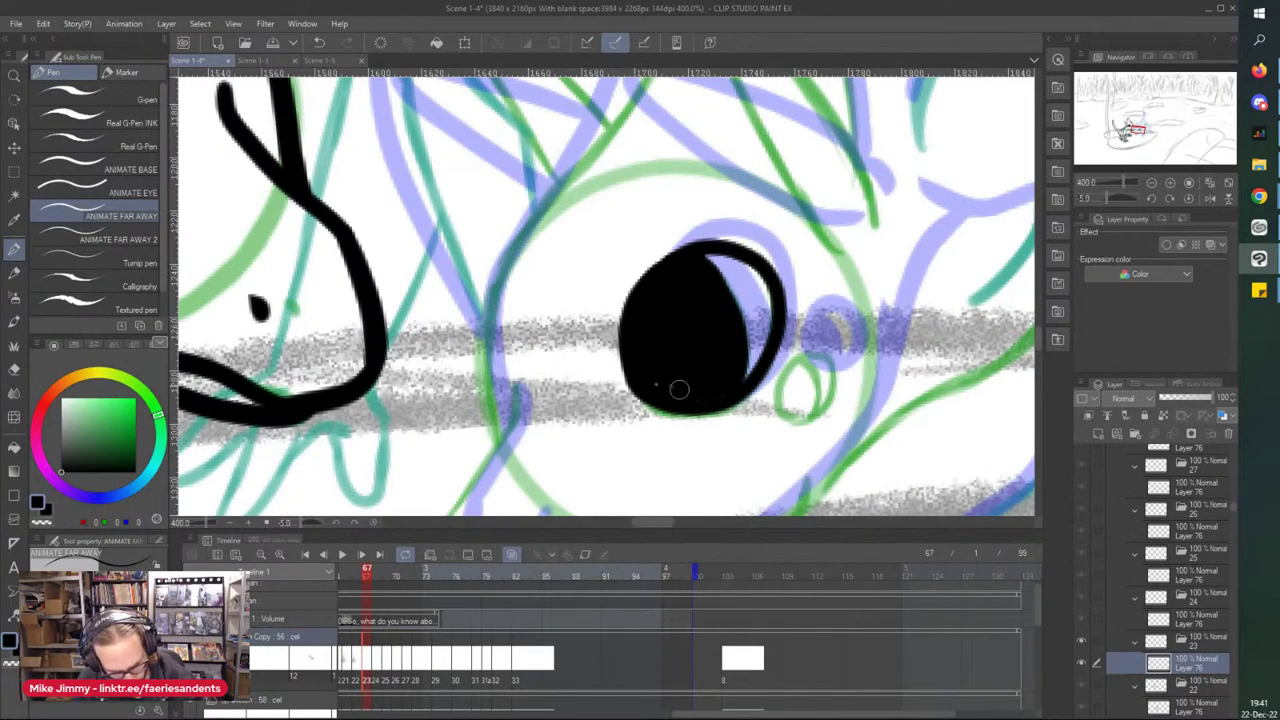
mouse_move(796, 406)
left_mouse_down()
mouse_move(794, 420)
mouse_move(786, 372)
mouse_move(790, 420)
mouse_move(788, 384)
left_mouse_up()
scroll(781, 330, "down", 3)
scroll(706, 411, "up", 5)
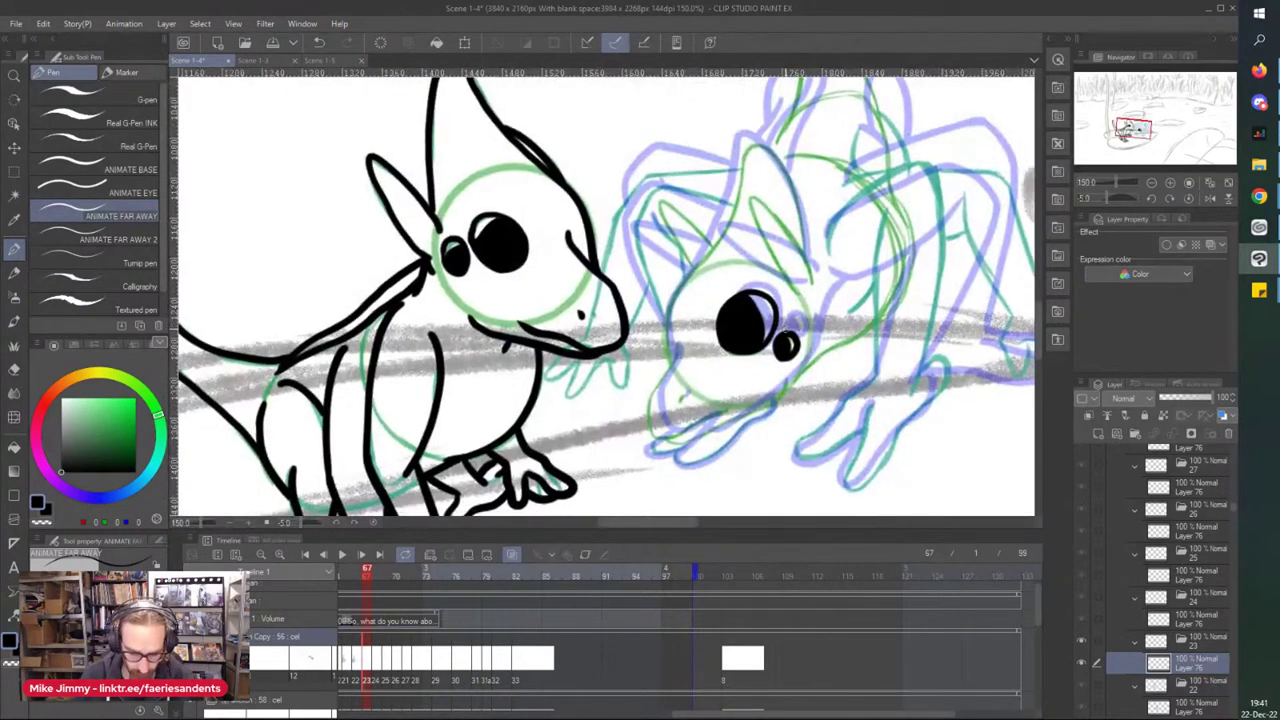
- Ink the nostril, snout outline and mouth line of the bowing creature in cel 23, and clean up the jaw with the Eraser
left_click_drag(688, 345, 685, 354)
mouse_move(667, 204)
left_mouse_down()
mouse_move(660, 255)
mouse_move(594, 388)
mouse_move(640, 455)
mouse_move(815, 384)
left_mouse_up()
mouse_move(642, 456)
left_mouse_down()
mouse_move(848, 400)
mouse_move(956, 304)
left_mouse_up()
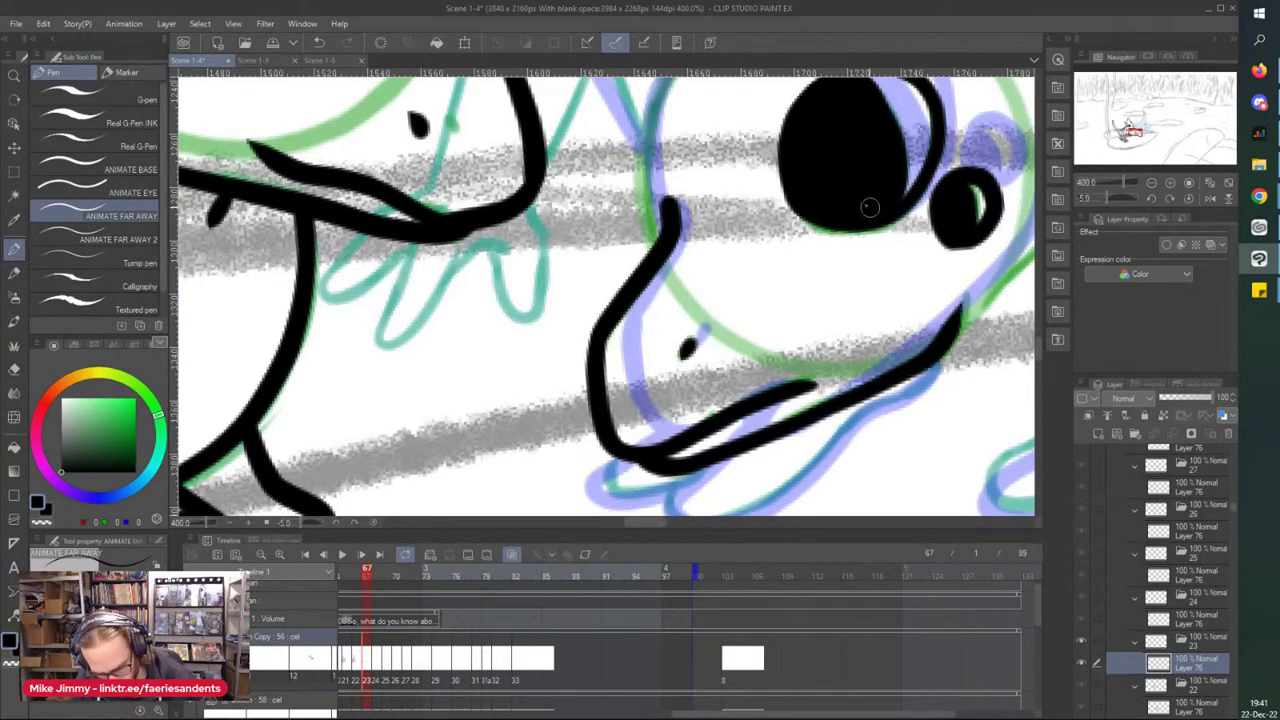
scroll(660, 225, "down", 3)
scroll(750, 255, "up", 1)
scroll(752, 247, "up", 5)
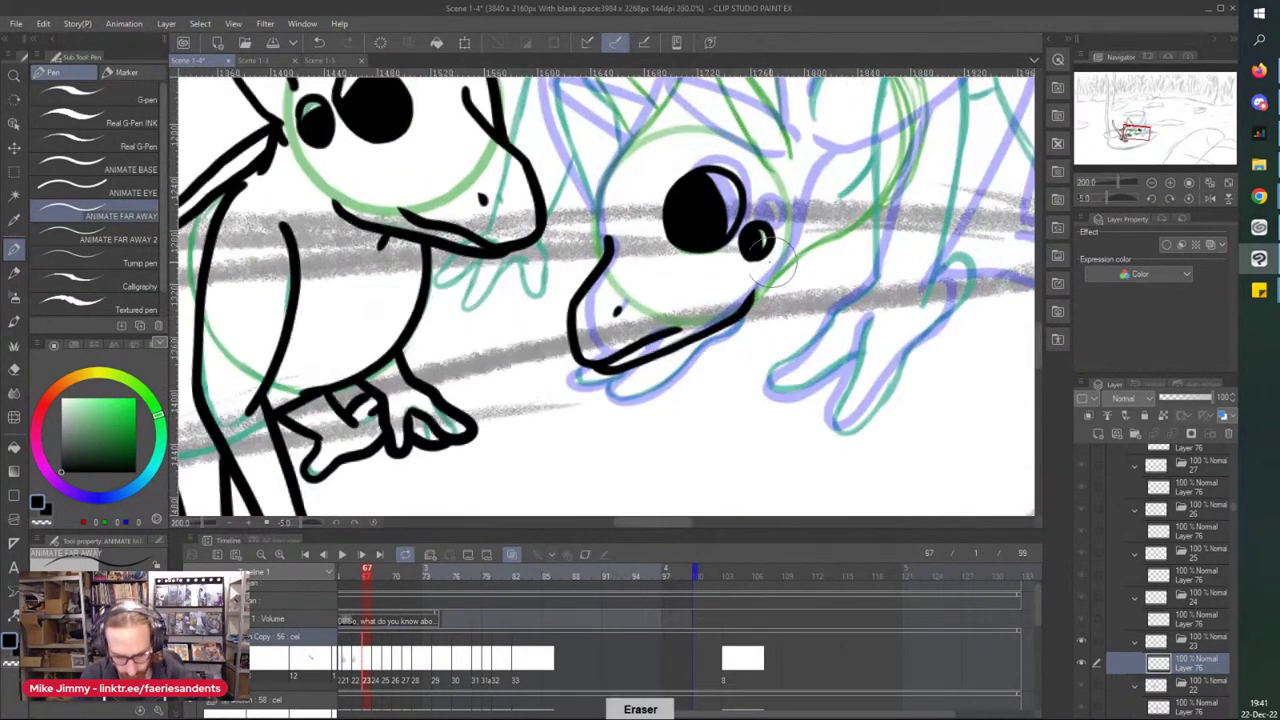
mouse_move(686, 358)
left_mouse_down()
mouse_move(744, 318)
mouse_move(818, 215)
left_mouse_up()
scroll(729, 122, "down", 5)
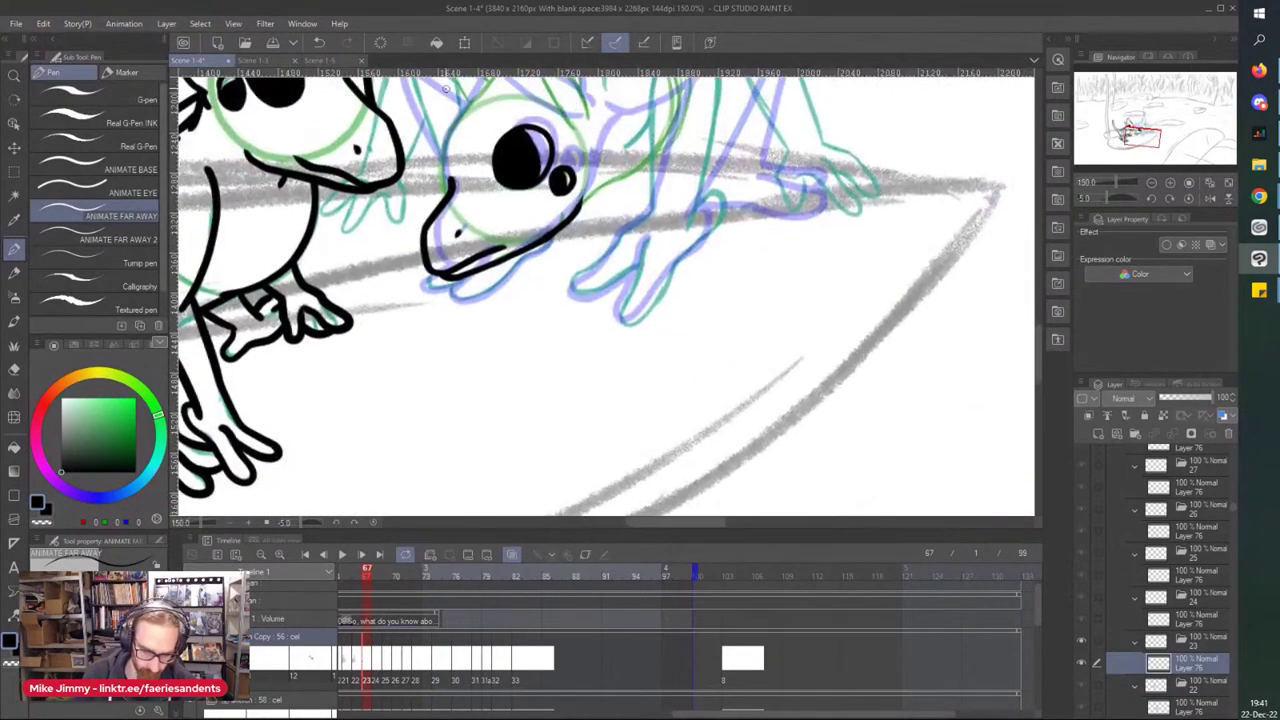
- Ink the side of the head up from the snout and both pointed ears with their inner lines in cel 23
scroll(449, 270, "up", 1)
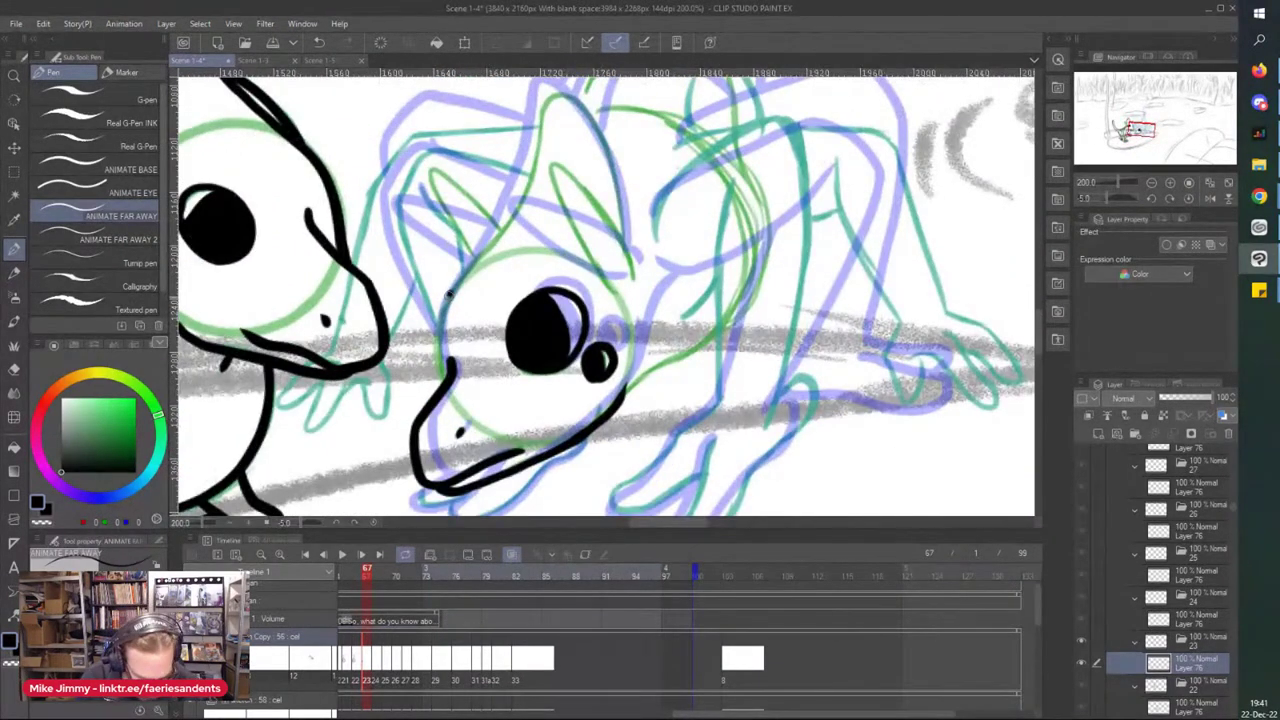
left_click_drag(449, 290, 440, 372)
scroll(450, 262, "up", 2)
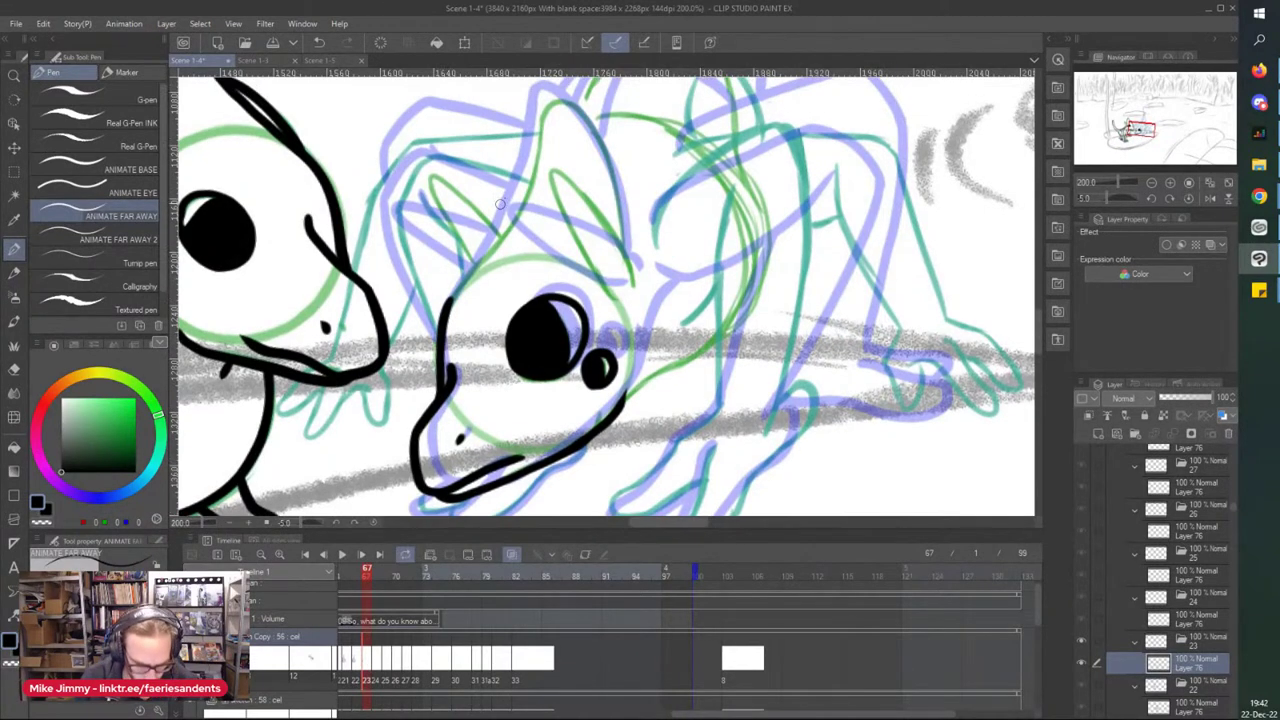
mouse_move(632, 343)
left_mouse_down()
mouse_move(602, 276)
mouse_move(551, 236)
mouse_move(600, 340)
left_mouse_up()
mouse_move(447, 363)
left_mouse_down()
mouse_move(520, 250)
mouse_move(541, 174)
mouse_move(624, 312)
left_mouse_up()
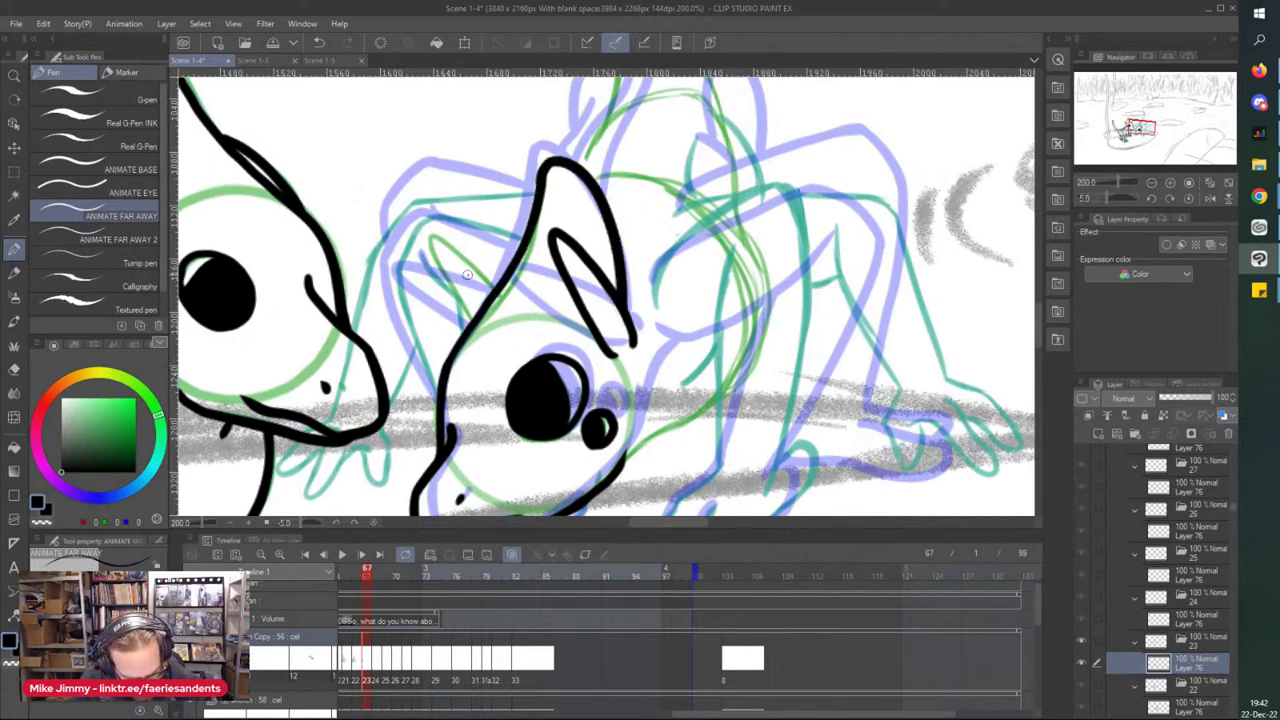
mouse_move(487, 292)
left_mouse_down()
mouse_move(455, 247)
mouse_move(445, 280)
mouse_move(472, 328)
left_mouse_up()
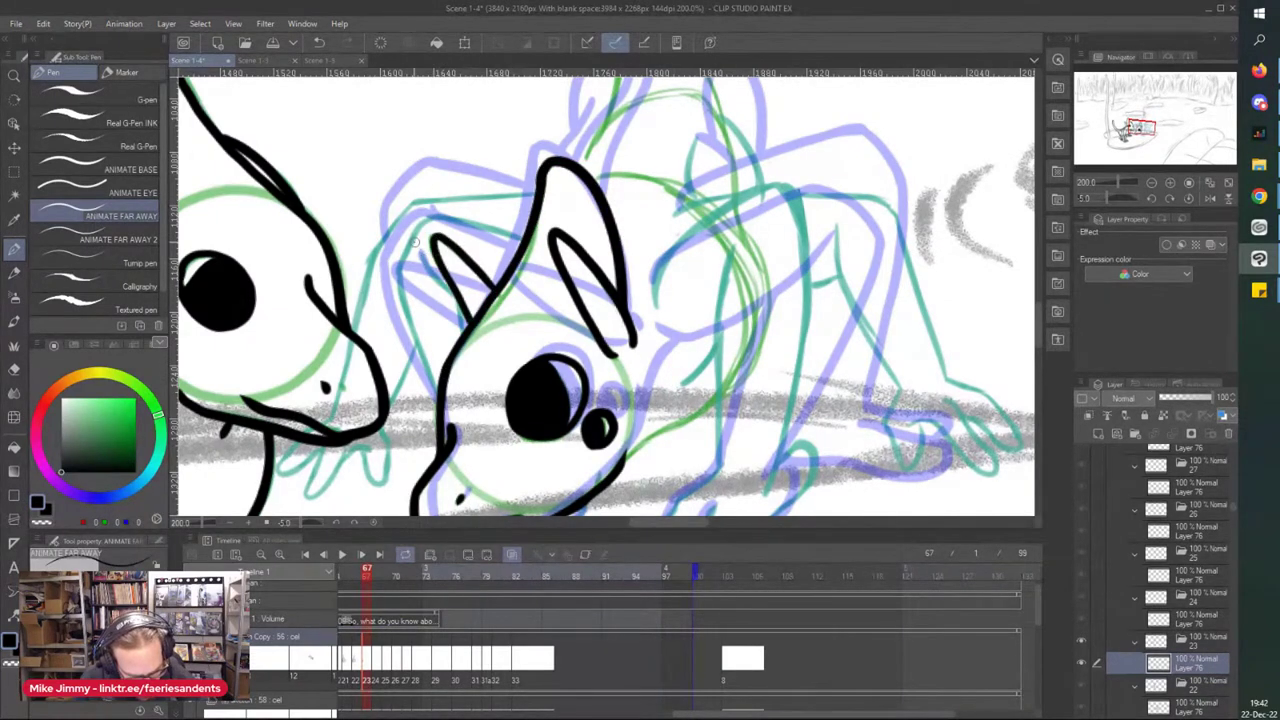
left_click_drag(632, 344, 638, 372)
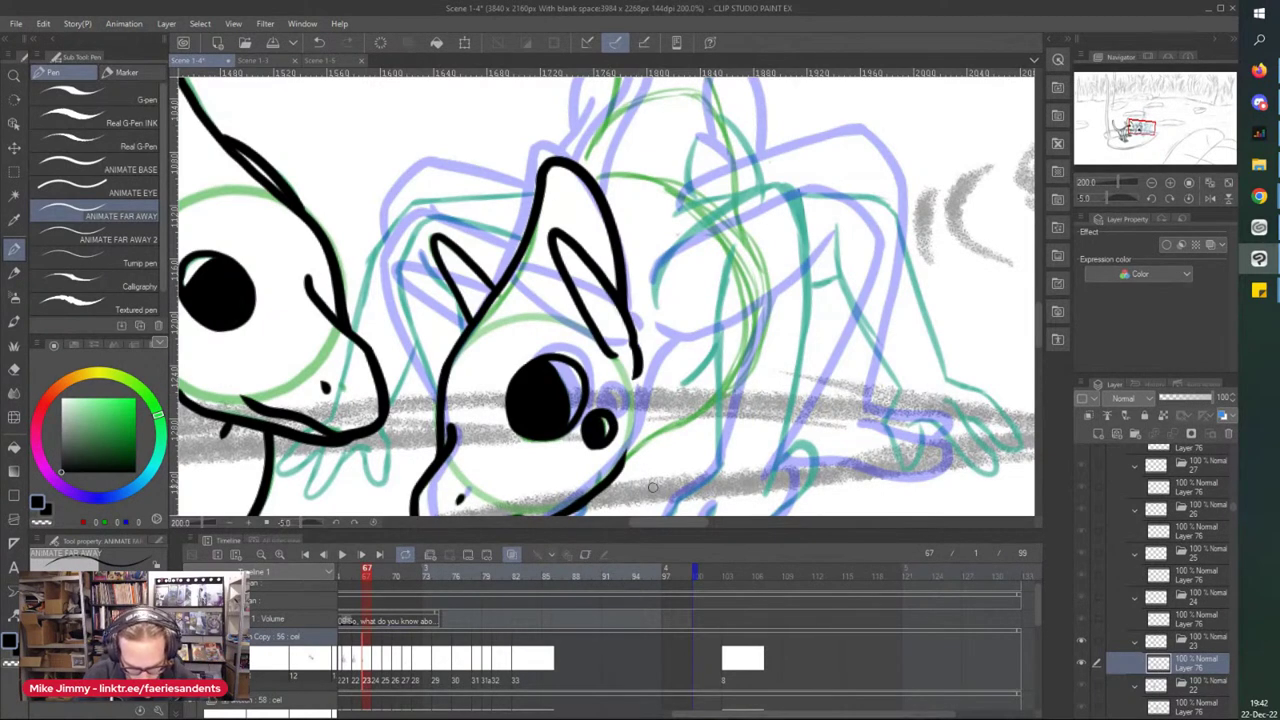
- Ink the neck and chest lines and the bent shoulder with the inner edge of the near foreleg in cel 23
mouse_move(712, 398)
left_mouse_down()
mouse_move(620, 470)
mouse_move(633, 419)
left_mouse_up()
left_click_drag(734, 248, 714, 468)
left_click_drag(708, 364, 668, 384)
mouse_move(653, 283)
left_mouse_down()
mouse_move(734, 200)
mouse_move(772, 192)
mouse_move(807, 240)
left_mouse_up()
scroll(760, 150, "down", 1)
scroll(722, 130, "down", 1)
scroll(770, 328, "up", 1)
- Ink the heel and long toes of the near foreleg's paw in cel 23
left_click_drag(762, 104, 739, 294)
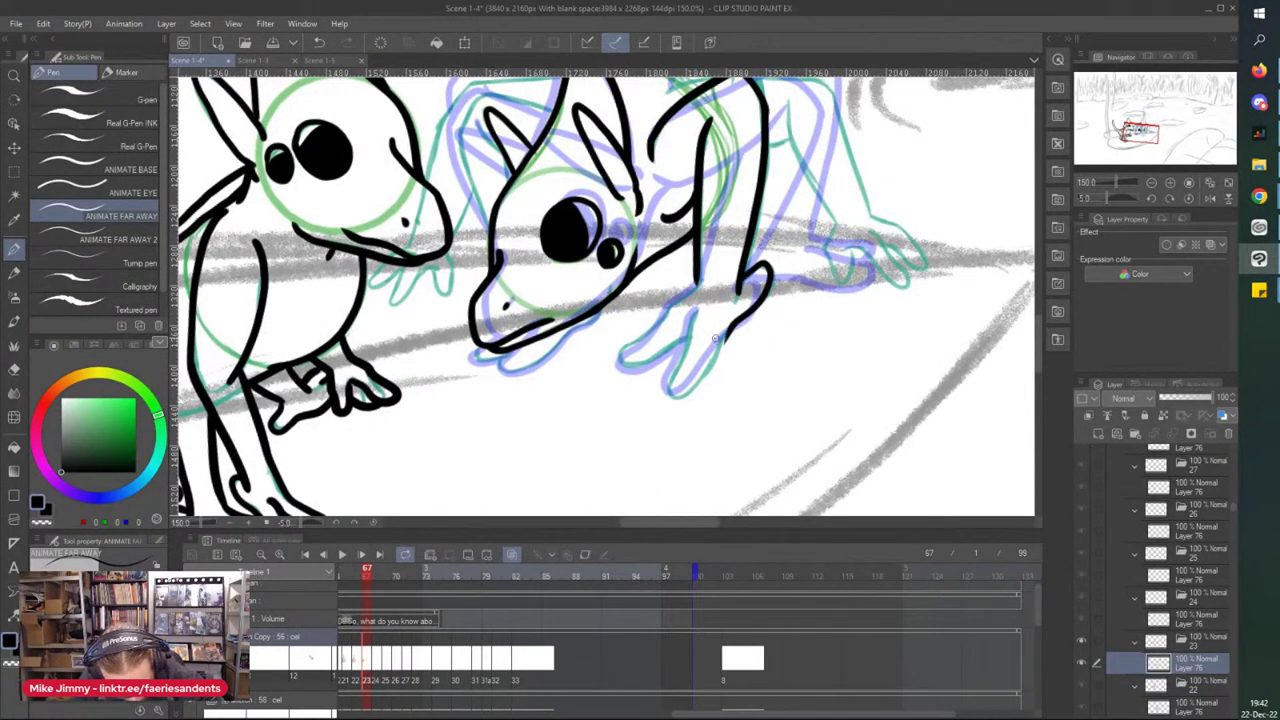
mouse_move(726, 341)
left_mouse_down()
mouse_move(689, 396)
mouse_move(699, 287)
left_mouse_up()
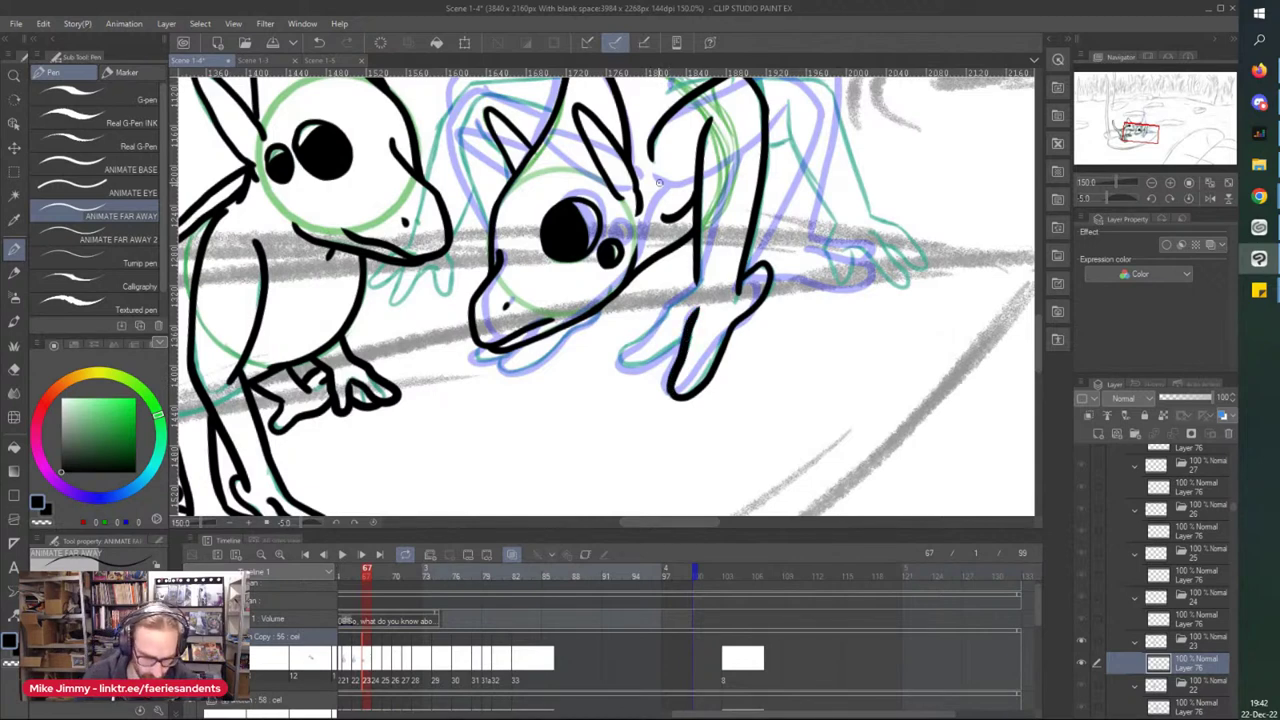
mouse_move(666, 301)
left_mouse_down()
mouse_move(629, 346)
mouse_move(672, 345)
left_mouse_up()
scroll(662, 219, "down", 3)
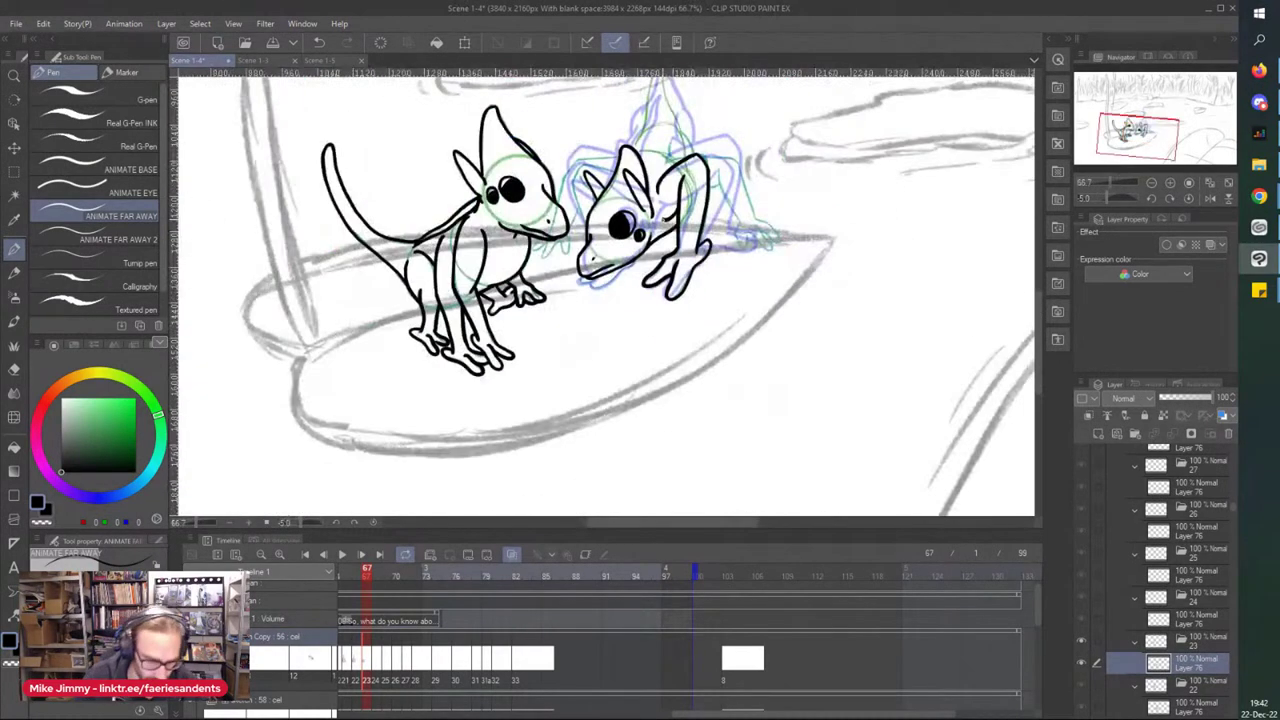
- Ink the inner bent outline of the leg behind the left ear in cel 23, redoing the stroke
scroll(516, 172, "up", 3)
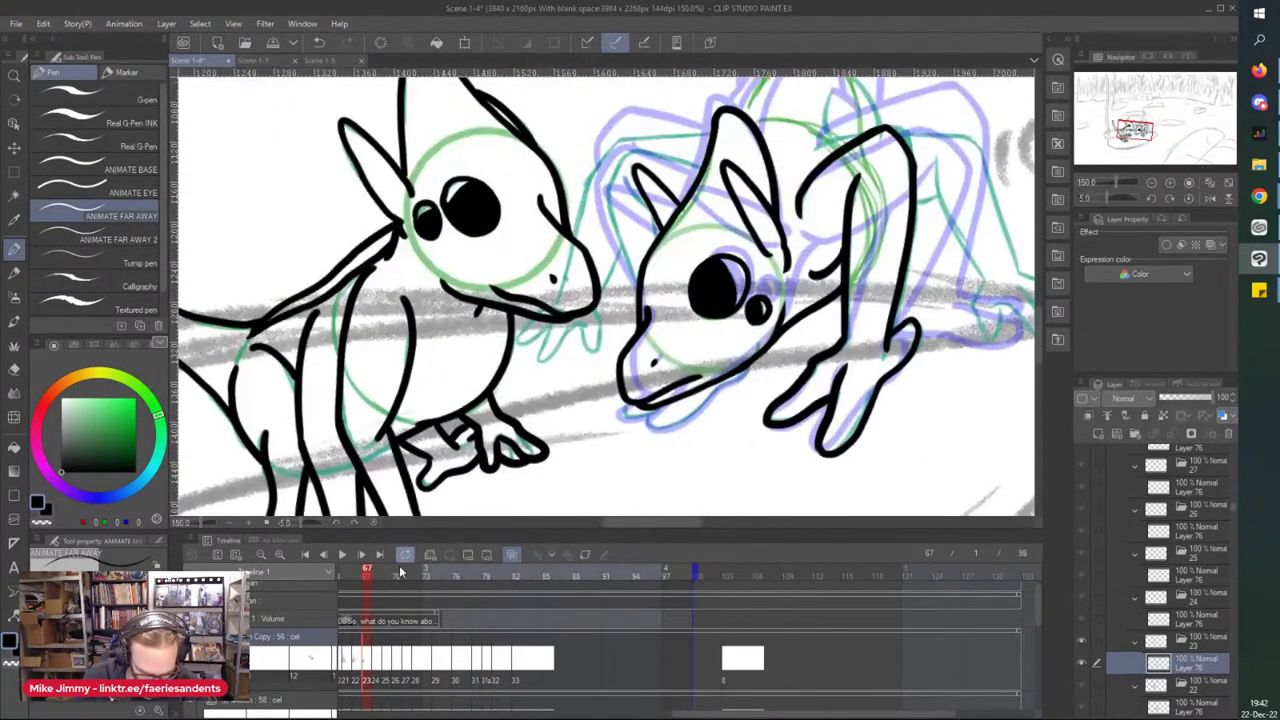
scroll(612, 171, "up", 2)
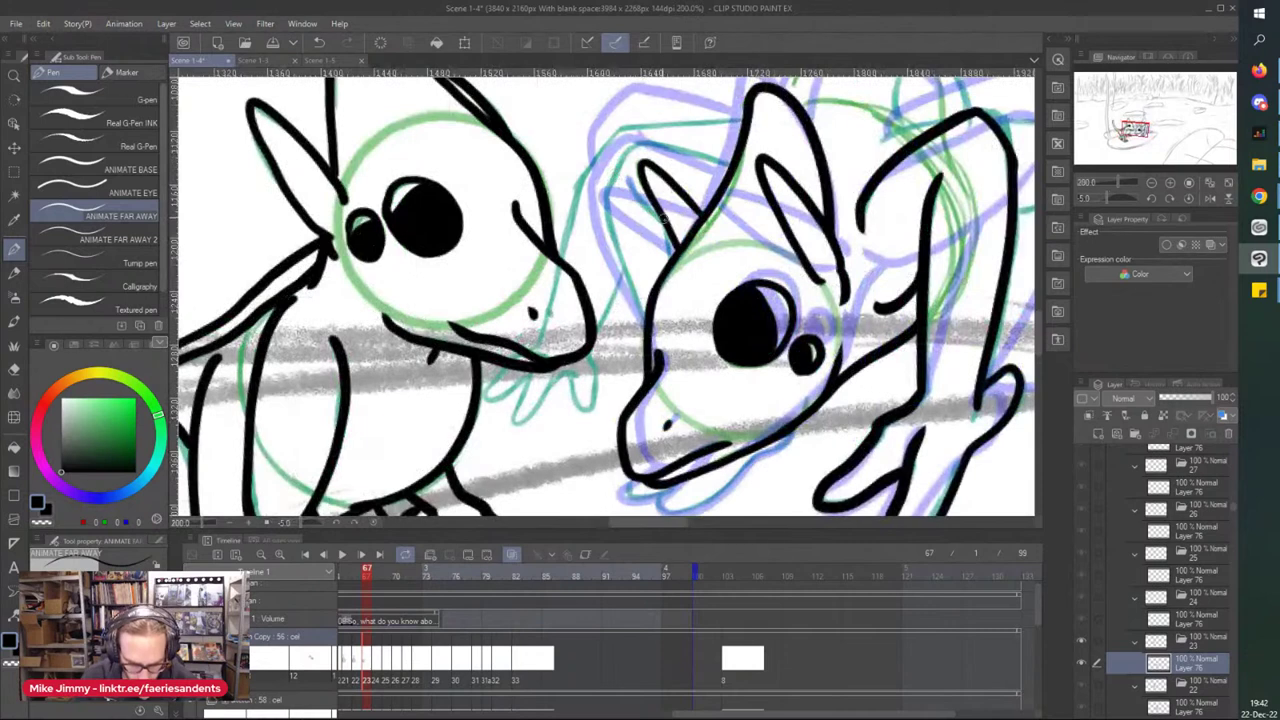
mouse_move(724, 160)
left_mouse_down()
mouse_move(645, 139)
mouse_move(602, 184)
left_mouse_up()
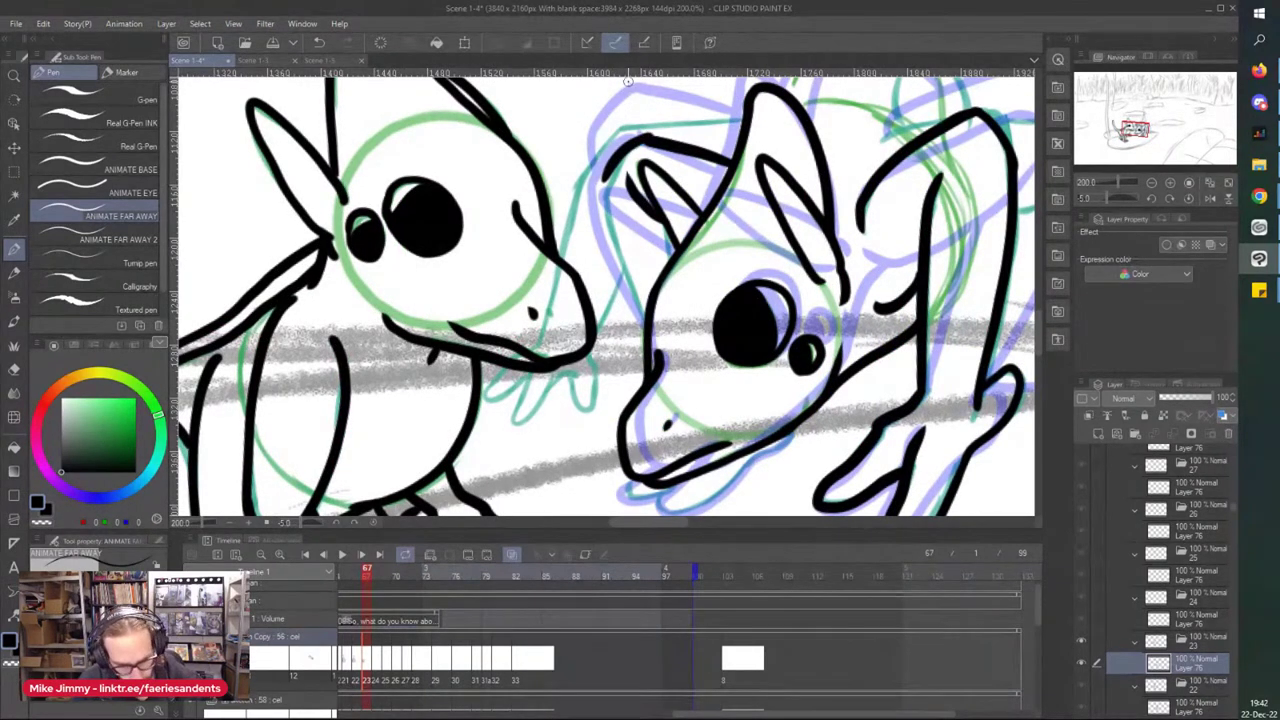
key("ctrl+z")
mouse_move(647, 141)
left_mouse_down()
mouse_move(598, 199)
mouse_move(636, 296)
left_mouse_up()
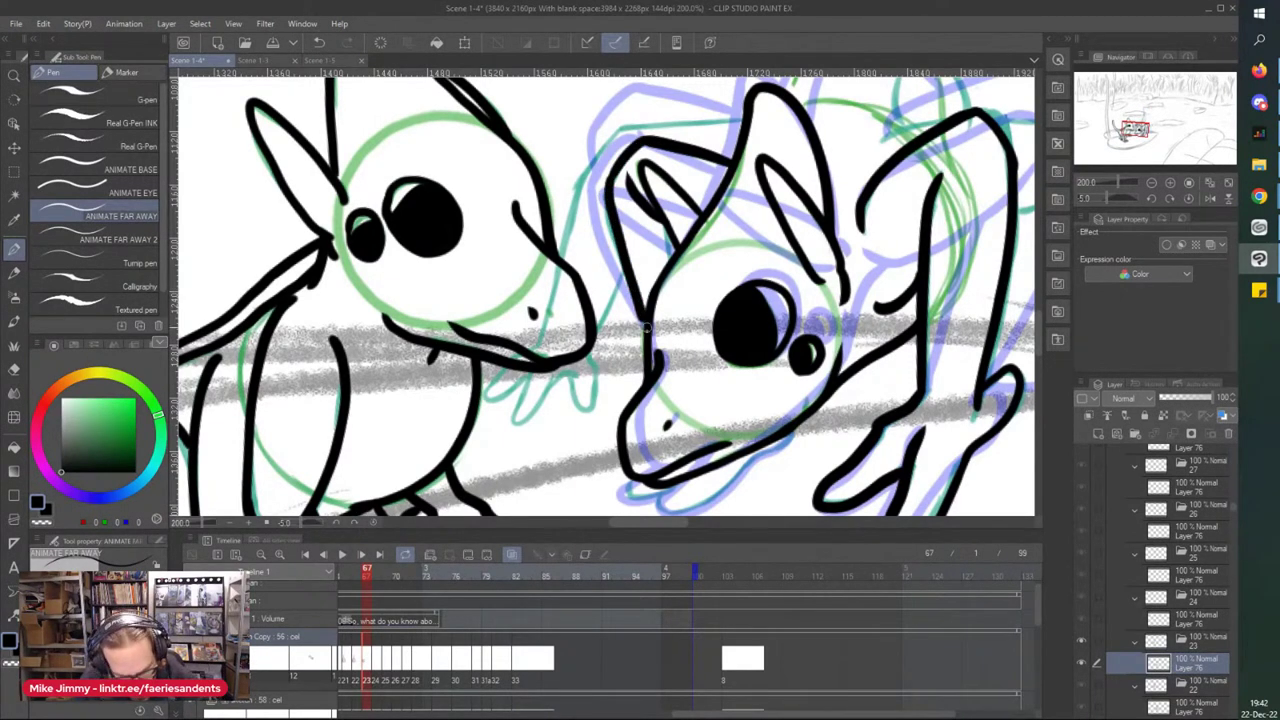
- Ink the lower edge of the left leg and the toes of its paw in cel 23
scroll(548, 136, "down", 1)
scroll(590, 240, "up", 3)
left_click_drag(641, 234, 586, 349)
scroll(563, 400, "down", 3)
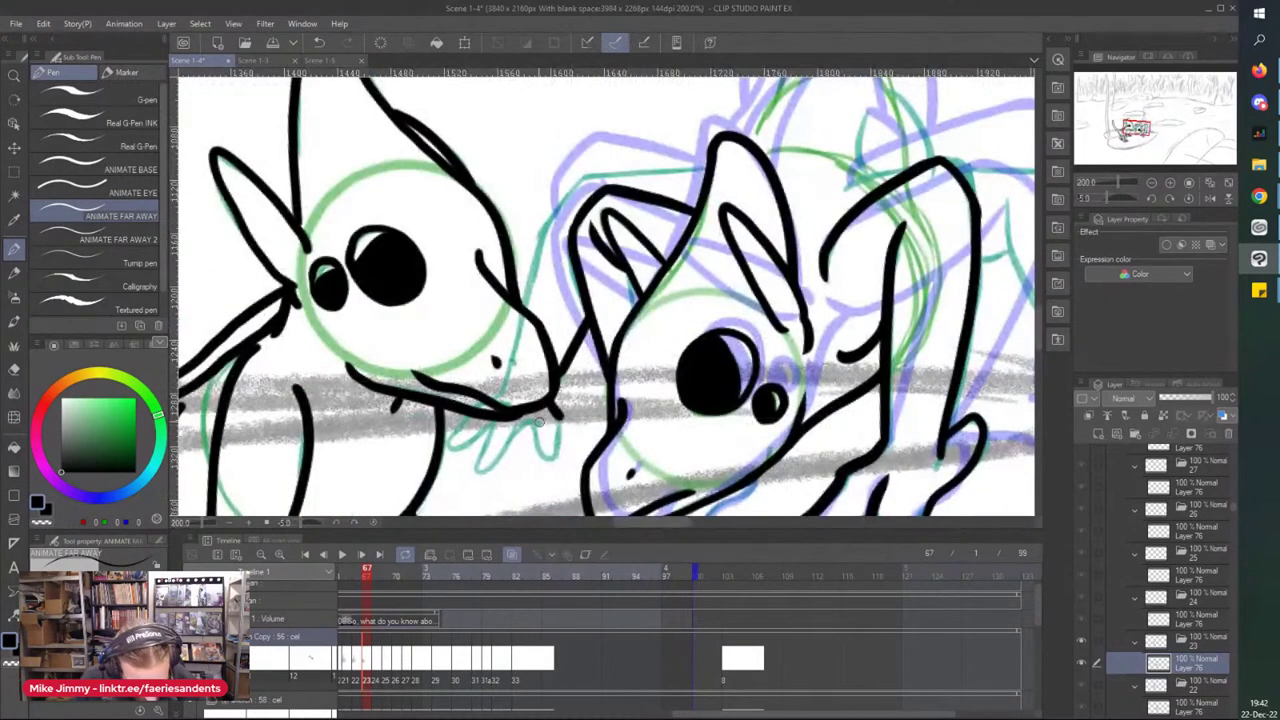
scroll(504, 447, "up", 3)
mouse_move(612, 427)
left_mouse_down()
mouse_move(589, 460)
mouse_move(511, 400)
mouse_move(526, 403)
mouse_move(484, 476)
mouse_move(450, 480)
mouse_move(472, 400)
left_mouse_up()
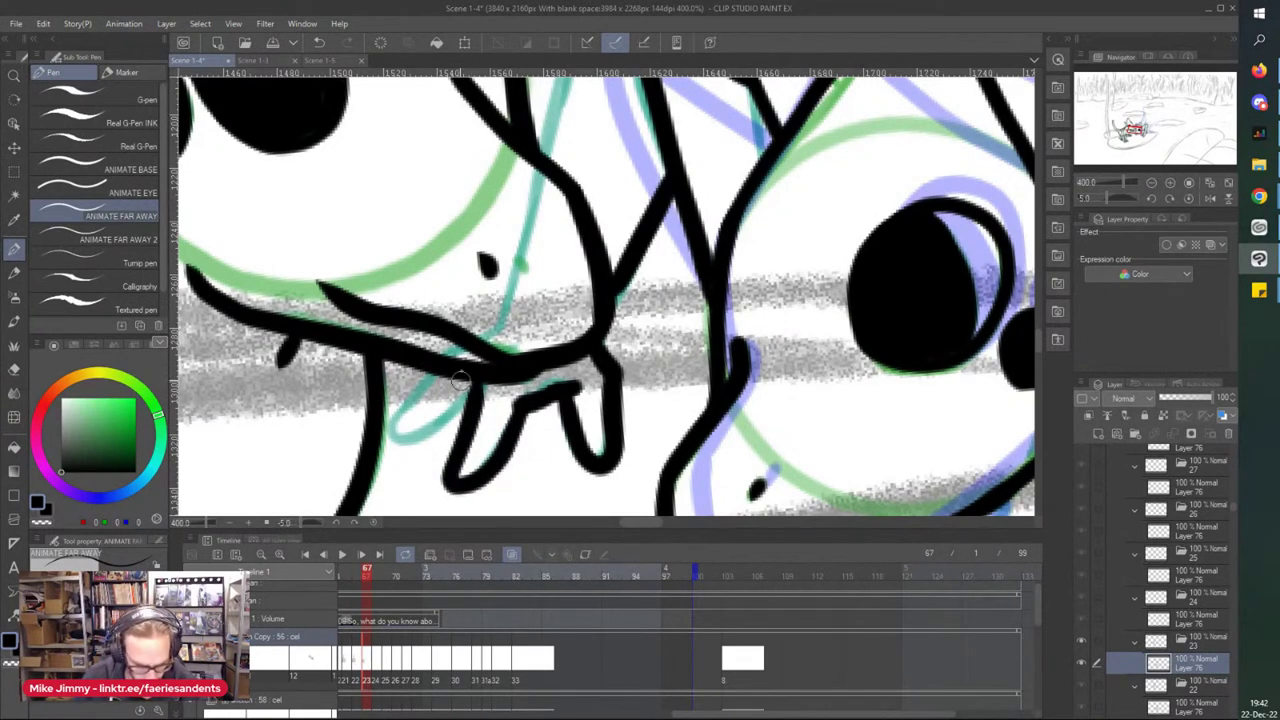
mouse_move(486, 380)
left_mouse_down()
mouse_move(446, 421)
mouse_move(403, 435)
mouse_move(441, 358)
mouse_move(468, 342)
left_mouse_up()
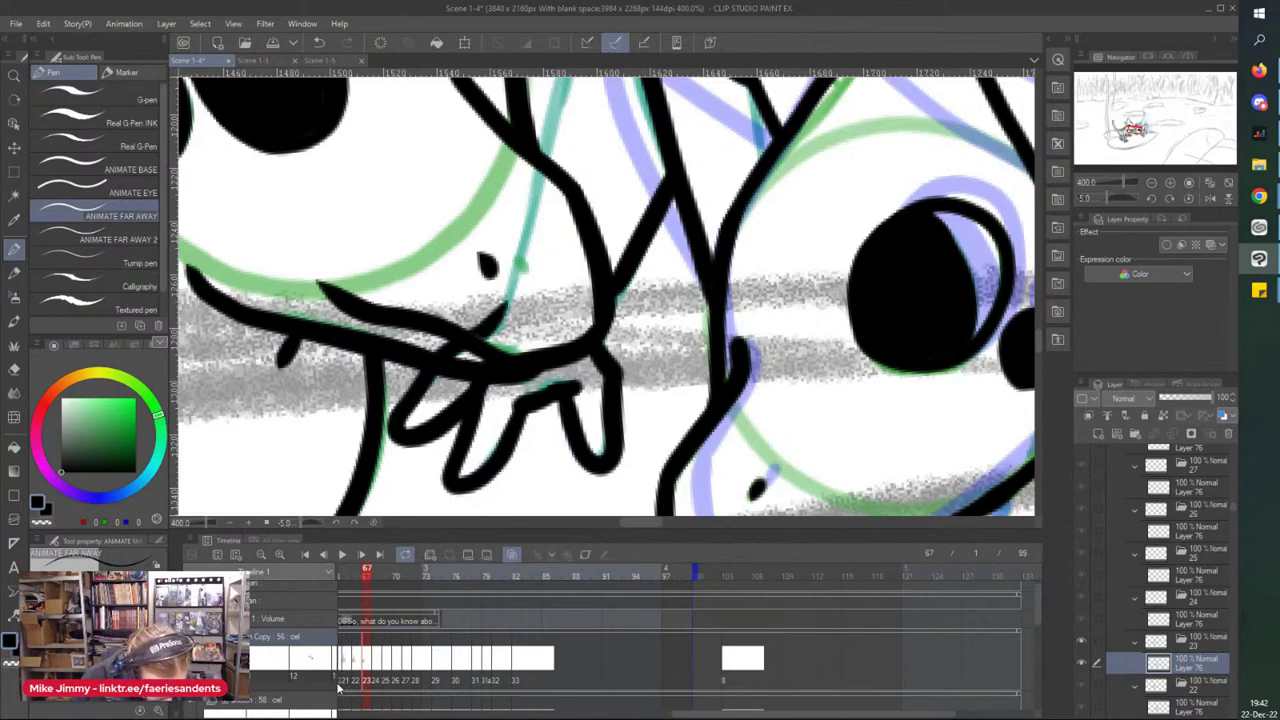
- Clear the other inked creature from view and finish the outline of the left paw in cel 23
left_click_drag(1038, 622, 1040, 601)
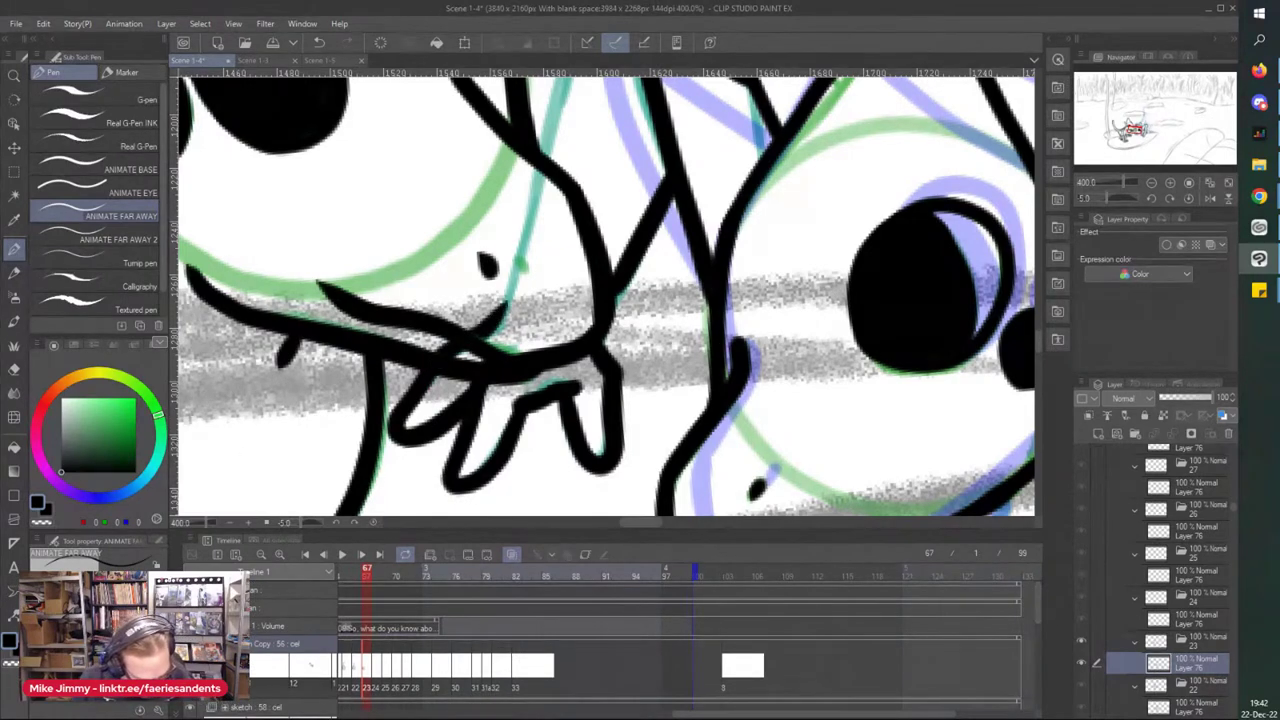
key("Delete")
scroll(440, 228, "down", 1)
scroll(530, 258, "up", 1)
scroll(485, 243, "up", 1)
left_click_drag(535, 240, 491, 343)
scroll(411, 146, "down", 2)
scroll(379, 112, "down", 1)
scroll(380, 107, "up", 3)
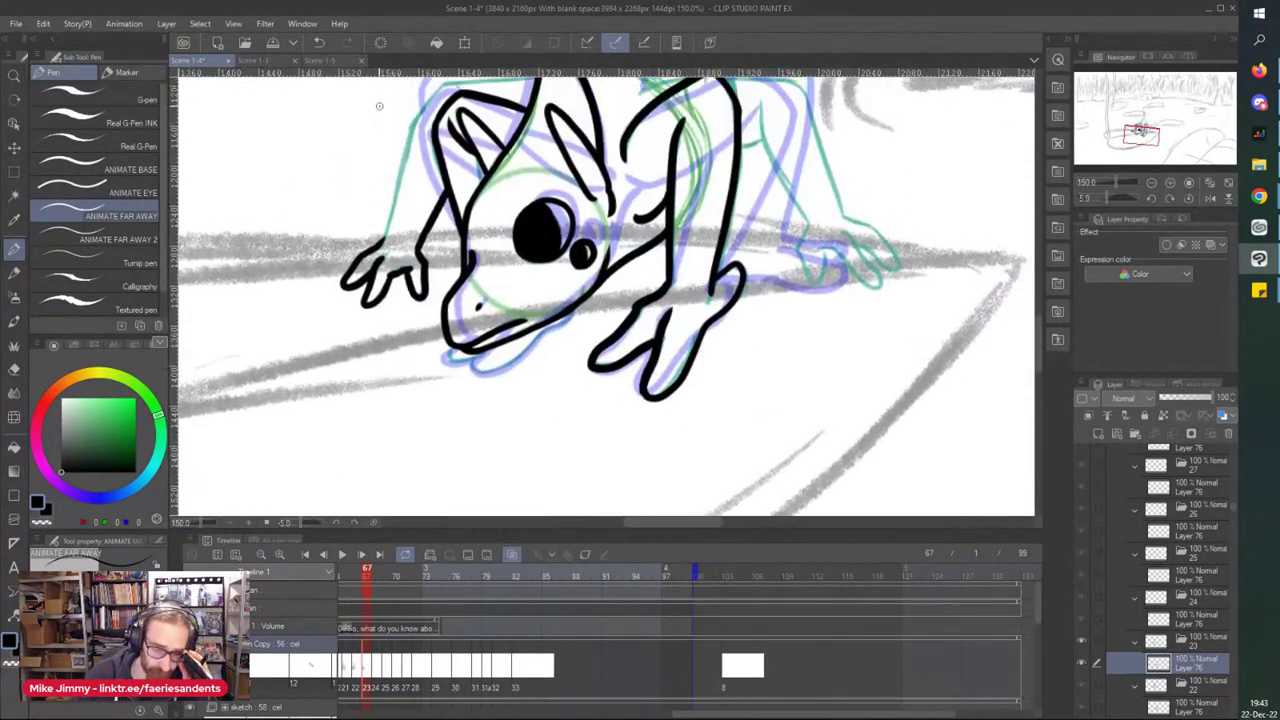
- Ink the outer edge of the left leg from the paw over the raised knee to the ear in cel 23
scroll(413, 167, "up", 3)
scroll(410, 290, "down", 3)
mouse_move(523, 149)
left_mouse_down()
mouse_move(424, 254)
mouse_move(381, 420)
left_mouse_up()
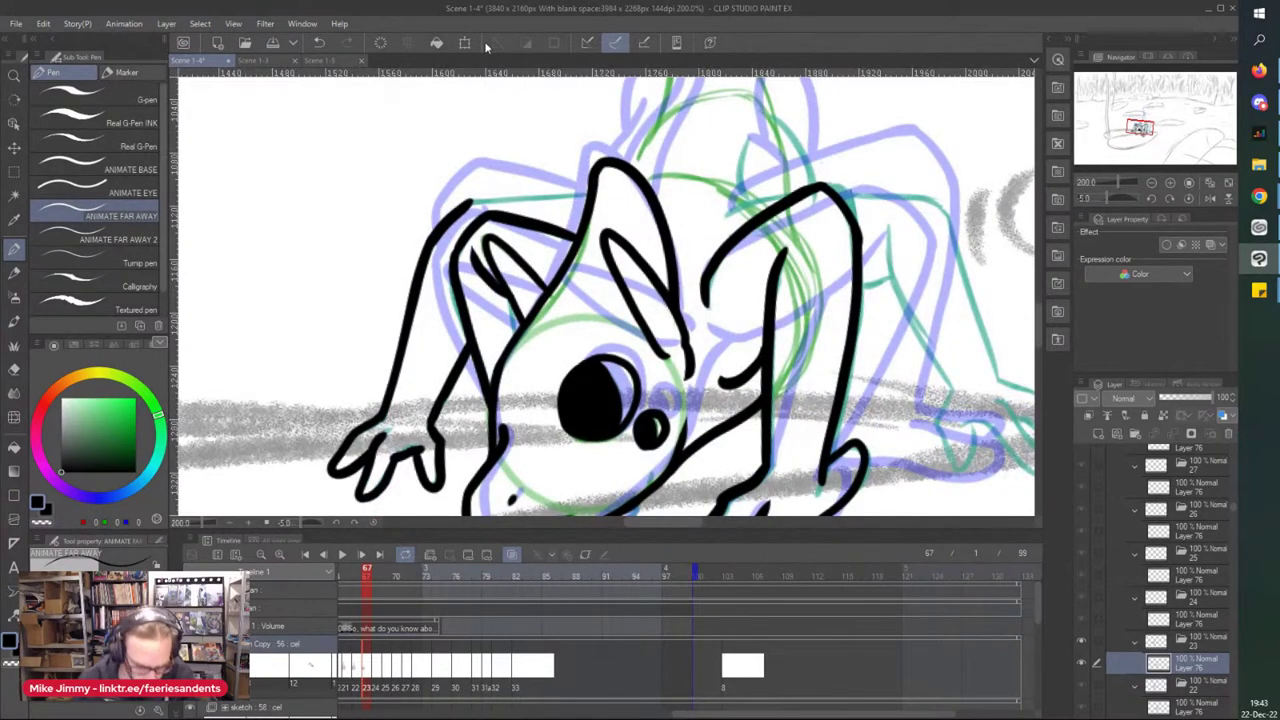
left_click_drag(578, 196, 446, 202)
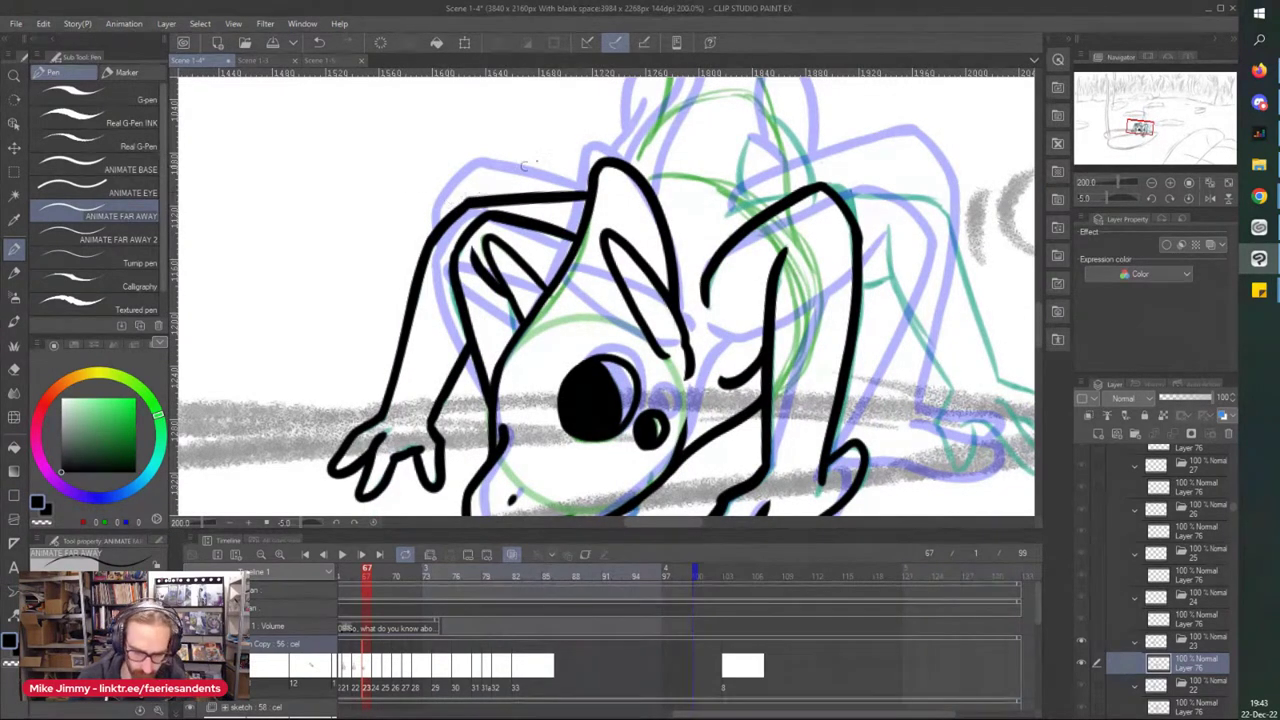
- Ink the back line behind the near shoulder and the inner and upper edges of the bent right leg in cel 23
scroll(594, 170, "down", 1)
scroll(715, 246, "up", 3)
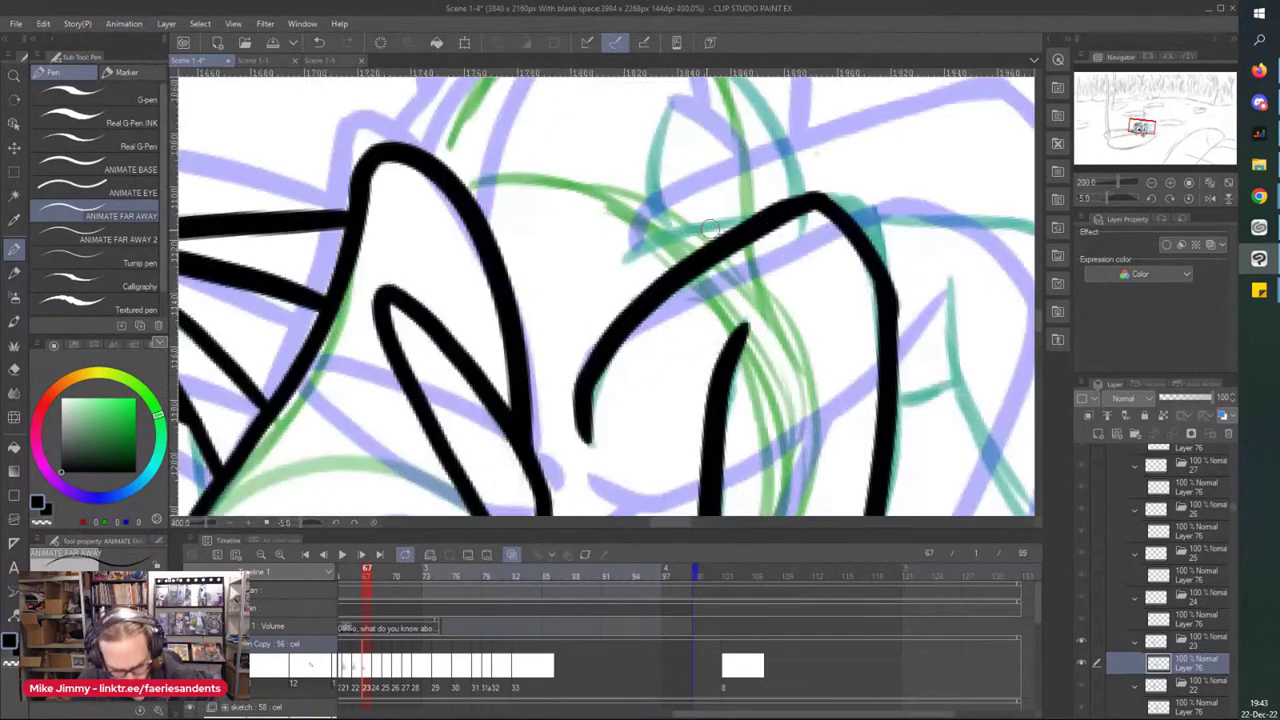
left_click_drag(740, 224, 612, 276)
scroll(620, 242, "down", 3)
scroll(640, 250, "up", 1)
mouse_move(735, 228)
left_mouse_down()
mouse_move(745, 283)
mouse_move(806, 390)
left_mouse_up()
left_click_drag(745, 276, 709, 287)
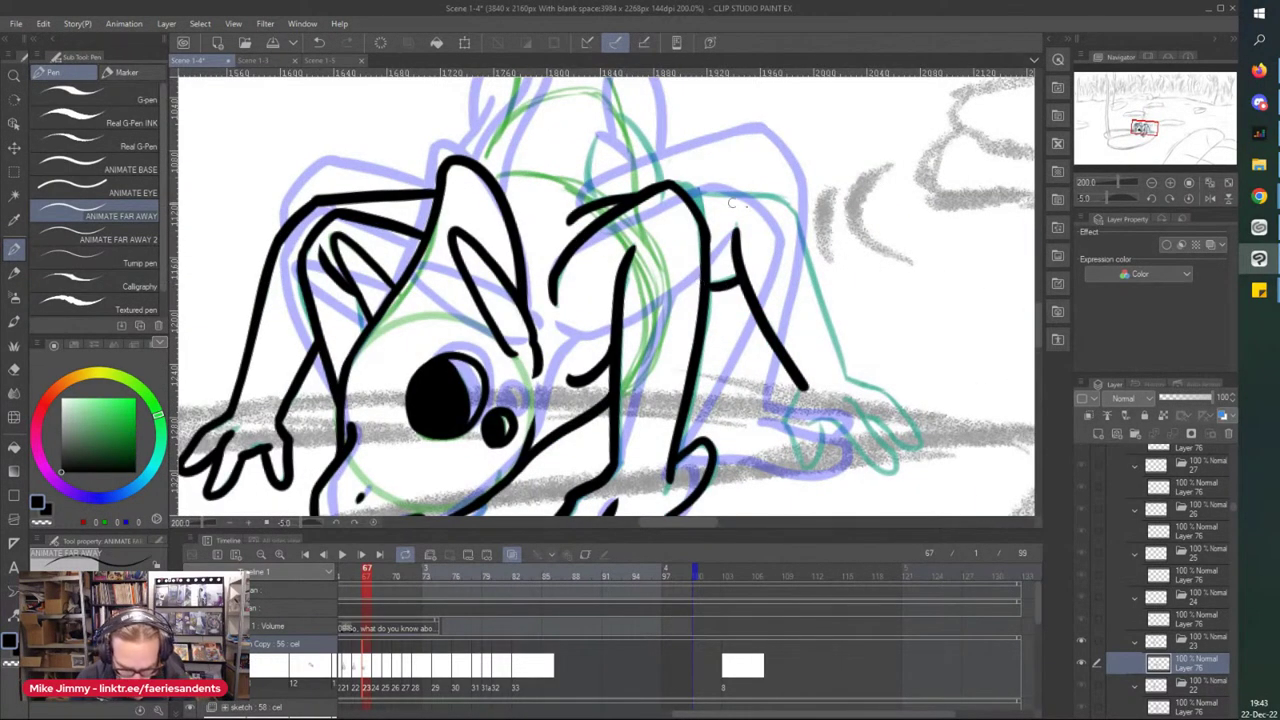
mouse_move(801, 228)
left_mouse_down()
mouse_move(760, 201)
mouse_move(706, 197)
left_mouse_up()
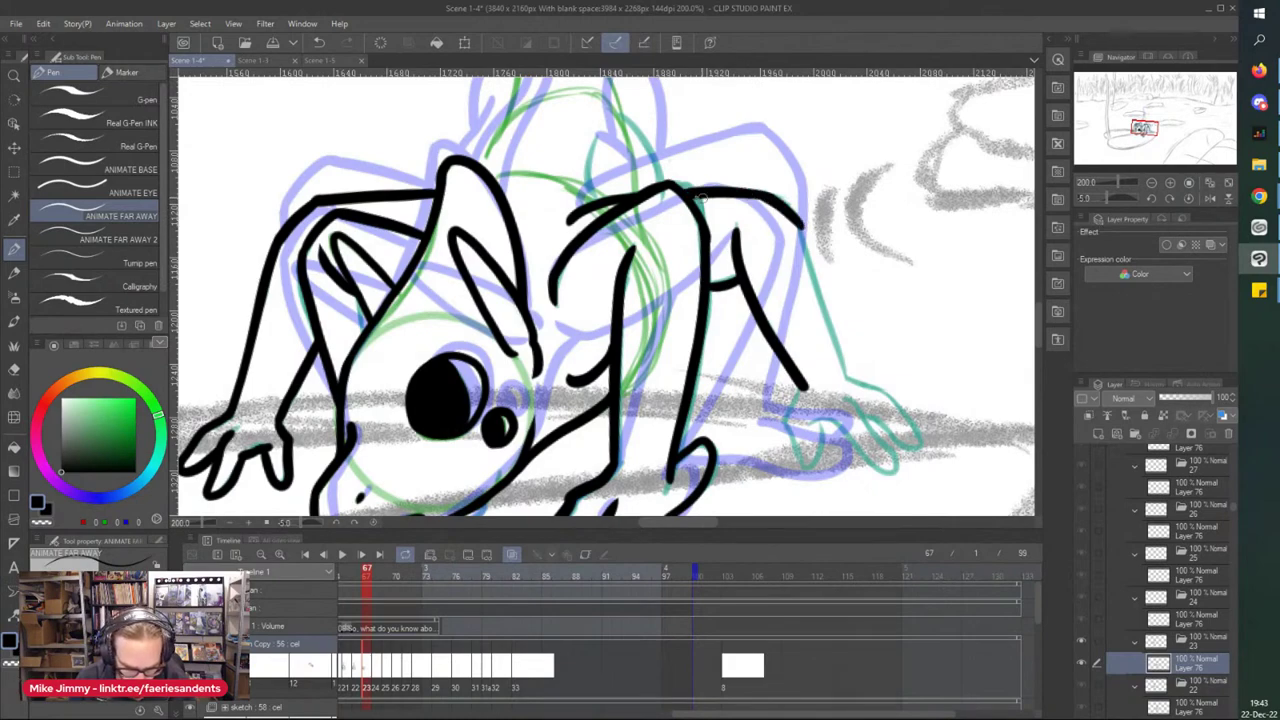
- Ink the outer edge of the right leg and its foot with splayed toes in cel 23, and erase stray ink
scroll(845, 370, "down", 1)
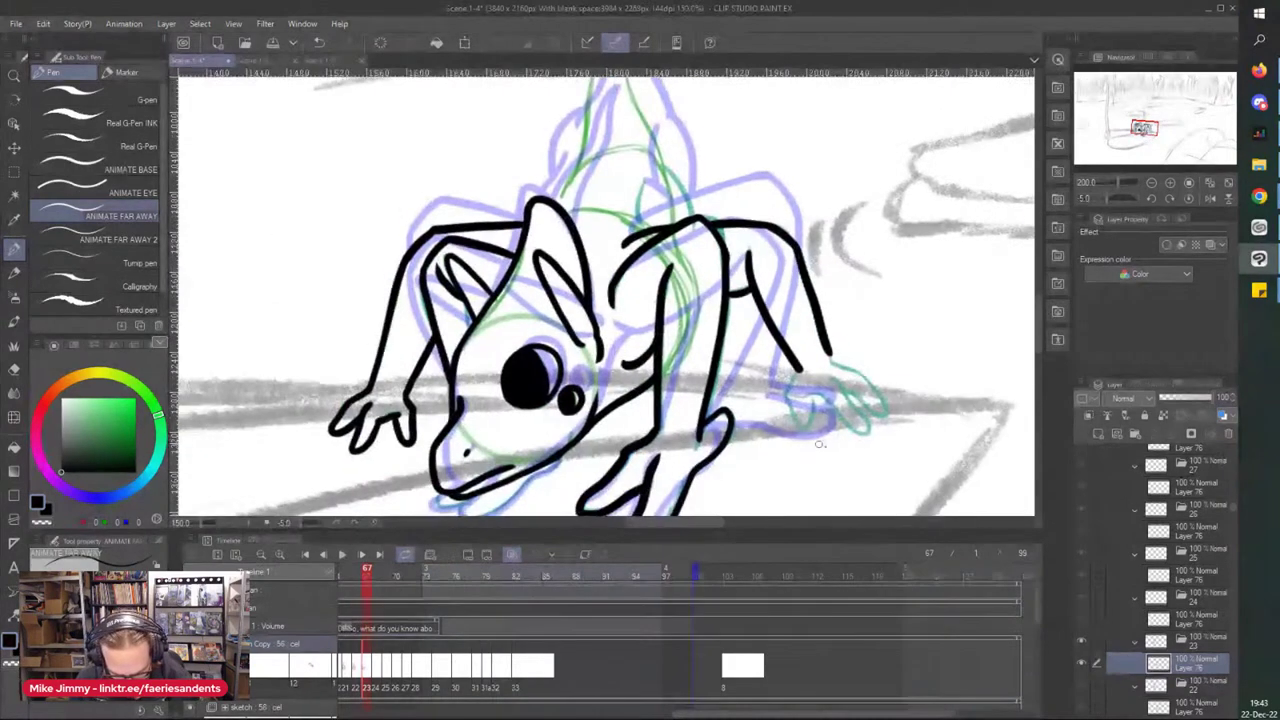
scroll(873, 432, "up", 3)
mouse_move(735, 252)
left_mouse_down()
mouse_move(860, 345)
mouse_move(880, 415)
mouse_move(752, 322)
mouse_move(860, 450)
mouse_move(757, 422)
left_mouse_up()
mouse_move(665, 298)
left_mouse_down()
mouse_move(638, 348)
mouse_move(640, 440)
mouse_move(700, 362)
left_mouse_up()
scroll(498, 106, "down", 2)
scroll(624, 277, "up", 4)
key("e")
left_click_drag(524, 106, 492, 84)
key("p")
scroll(450, 110, "down", 8)
- Ink the inner fold and the curved haunch on the right of the tail base in cel 23
scroll(530, 200, "up", 6)
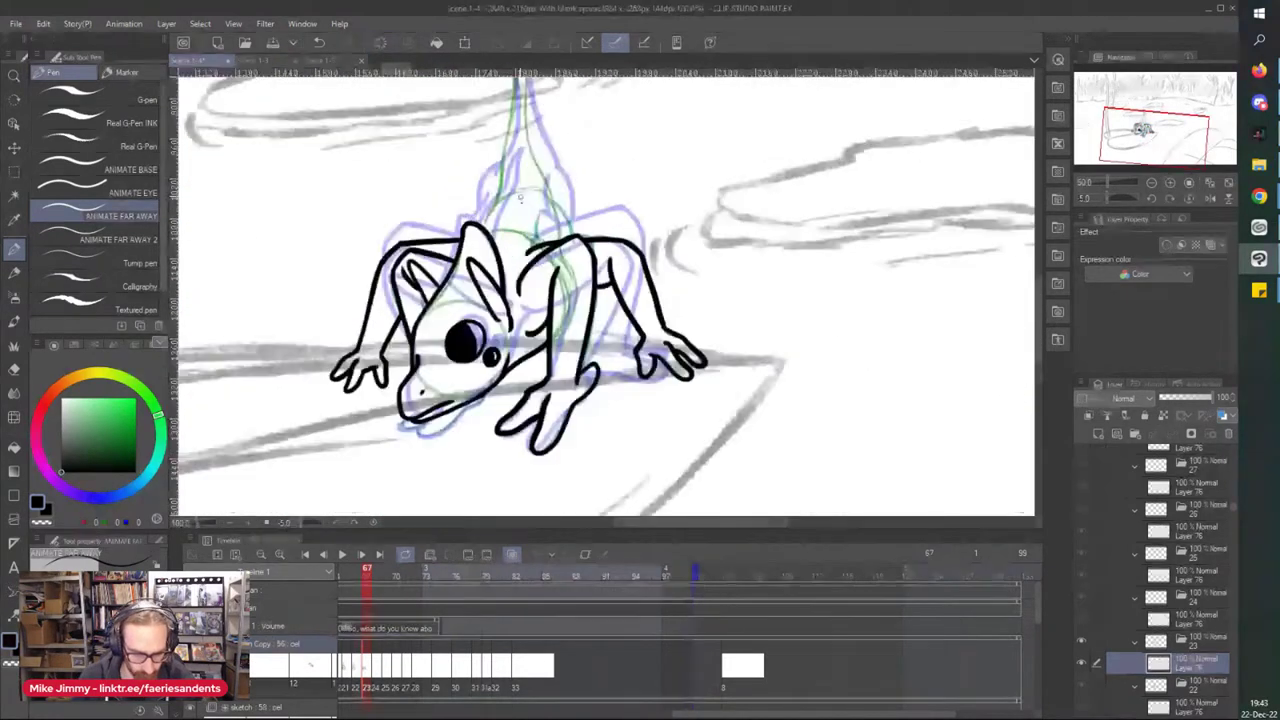
left_click_drag(568, 152, 530, 292)
left_click_drag(600, 113, 700, 250)
key("ctrl+minus")
key("ctrl+minus")
key("ctrl+minus")
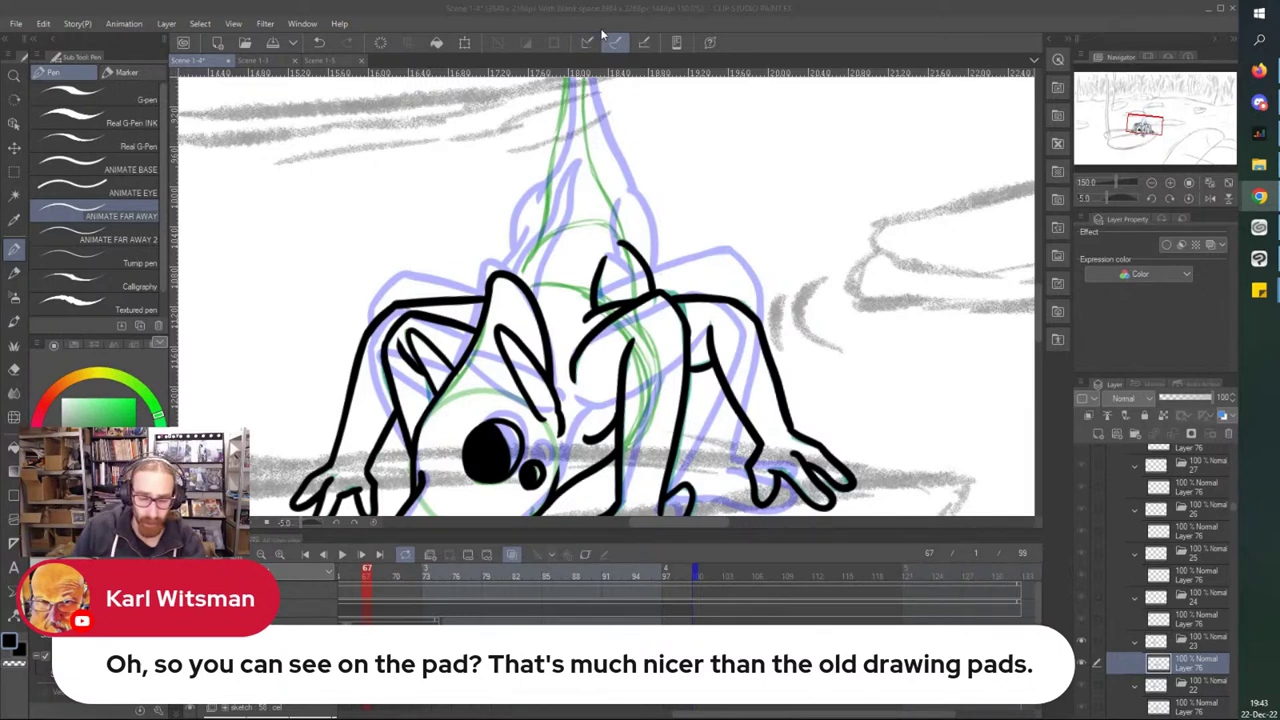
- Ink the narrow pointed fold on the left of the tail base in cel 23, redrawing its inner edge
scroll(555, 191, "up", 5)
mouse_move(578, 188)
left_mouse_down()
mouse_move(533, 250)
mouse_move(522, 320)
mouse_move(482, 388)
mouse_move(564, 243)
mouse_move(553, 325)
mouse_move(505, 420)
left_mouse_up()
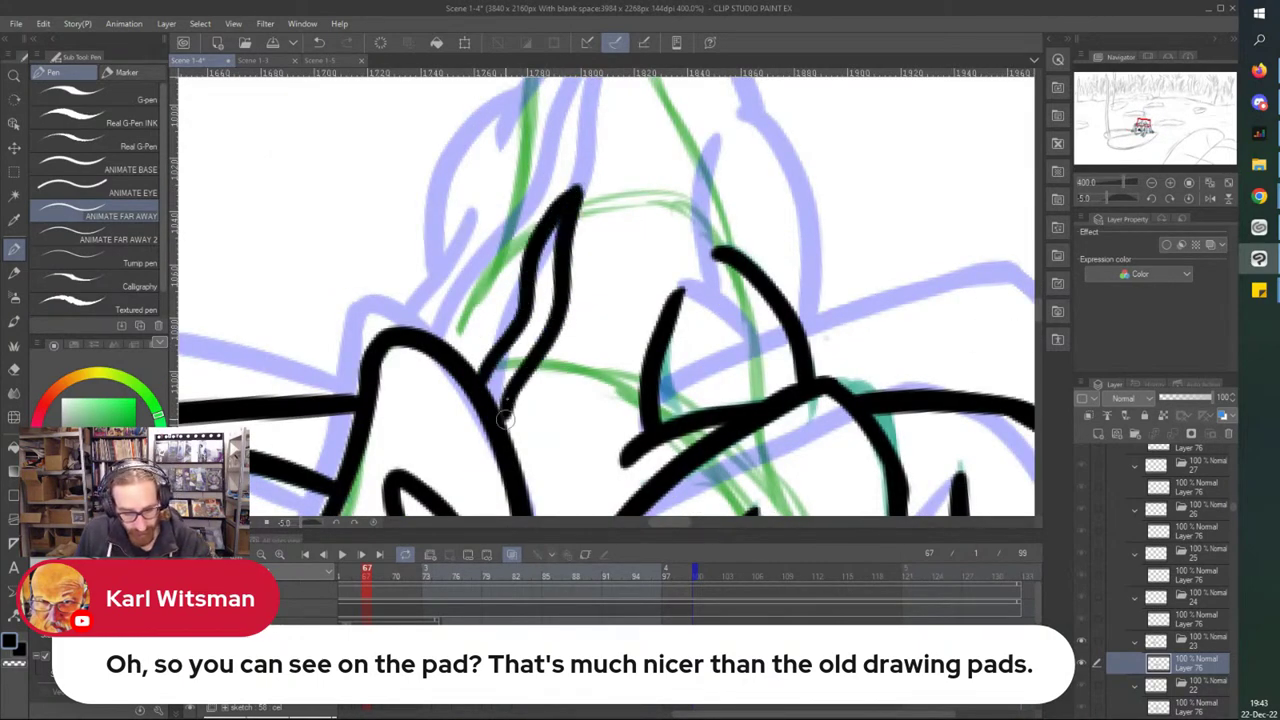
scroll(494, 253, "down", 3)
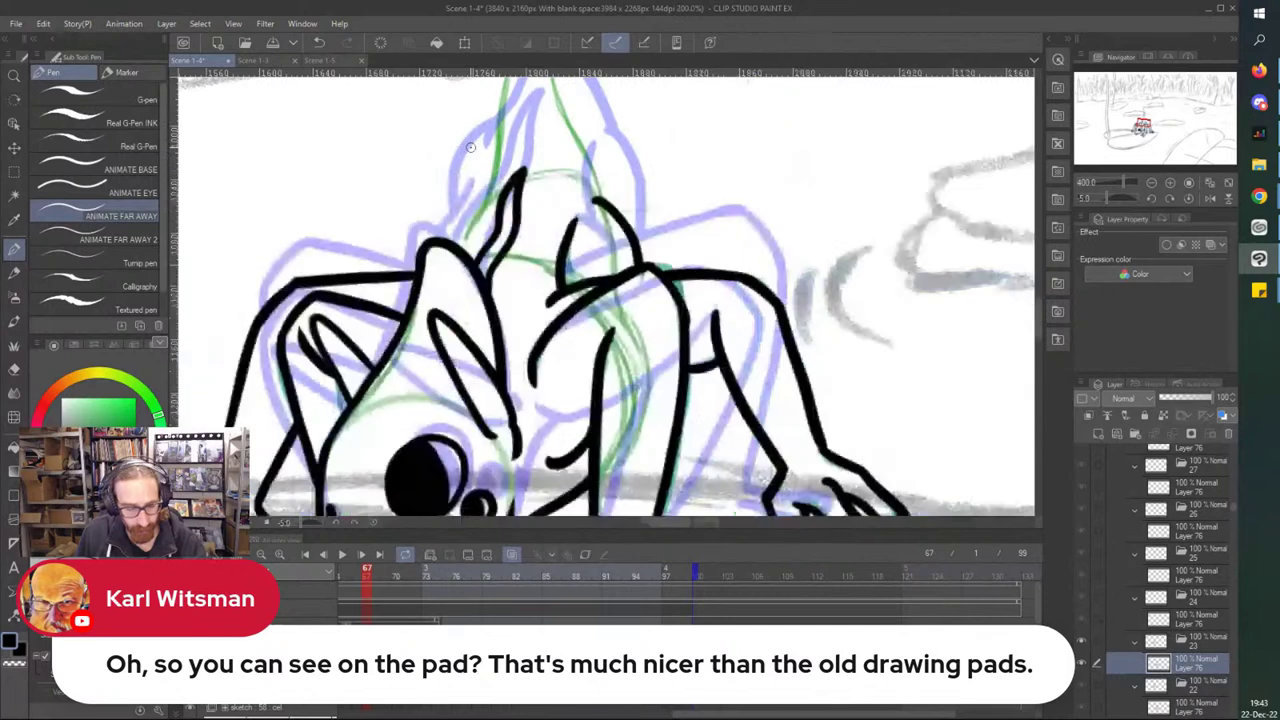
key("ctrl+z")
left_click_drag(524, 172, 492, 316)
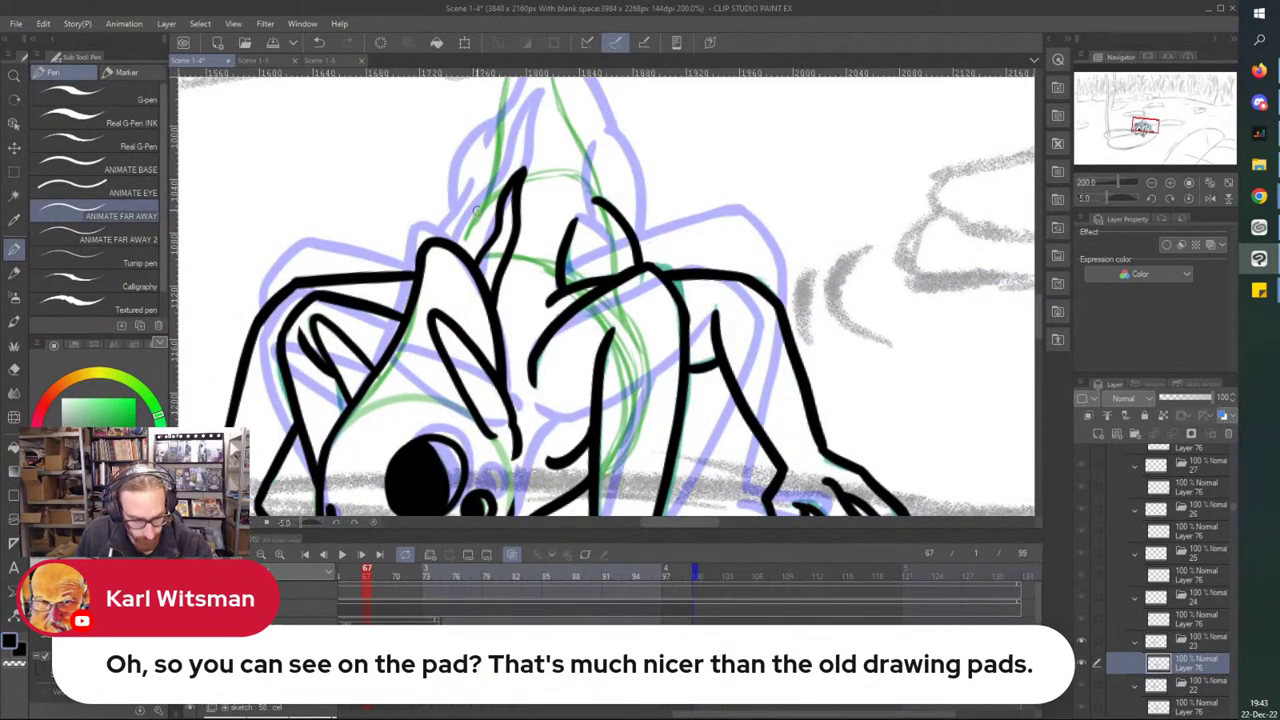
- Ink the two short haunch lines left of the tail base in cel 23, and erase the overlap at the ear
left_click_drag(472, 226, 460, 247)
left_click_drag(485, 198, 446, 243)
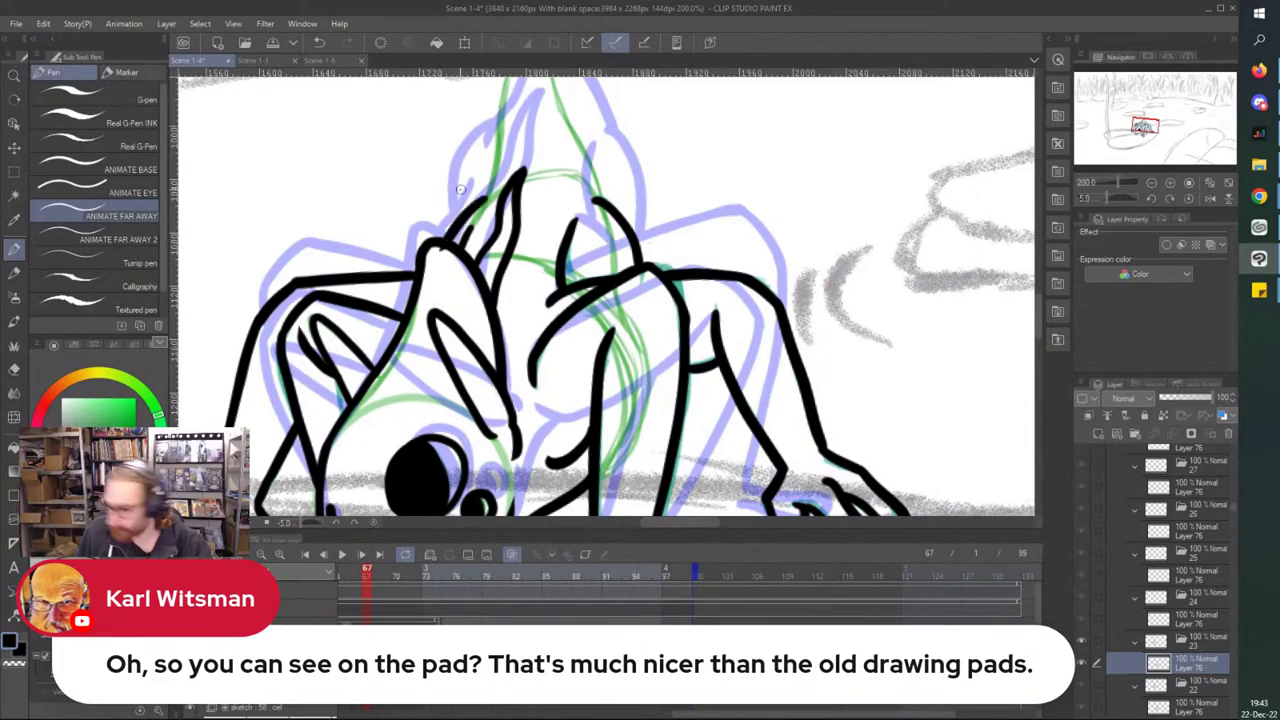
key("e")
scroll(462, 243, "up", 4)
left_click_drag(378, 286, 392, 285)
key("p")
scroll(374, 262, "down", 4)
scroll(374, 220, "down", 2)
- Ink both sides of the upright tail from its rounded tip down to the haunches in cel 23
left_click_drag(347, 92, 367, 192)
scroll(366, 192, "up", 2)
mouse_move(529, 133)
left_mouse_down()
mouse_move(505, 114)
mouse_move(514, 229)
mouse_move(472, 430)
left_mouse_up()
mouse_move(523, 121)
left_mouse_down()
mouse_move(535, 287)
mouse_move(595, 432)
left_mouse_up()
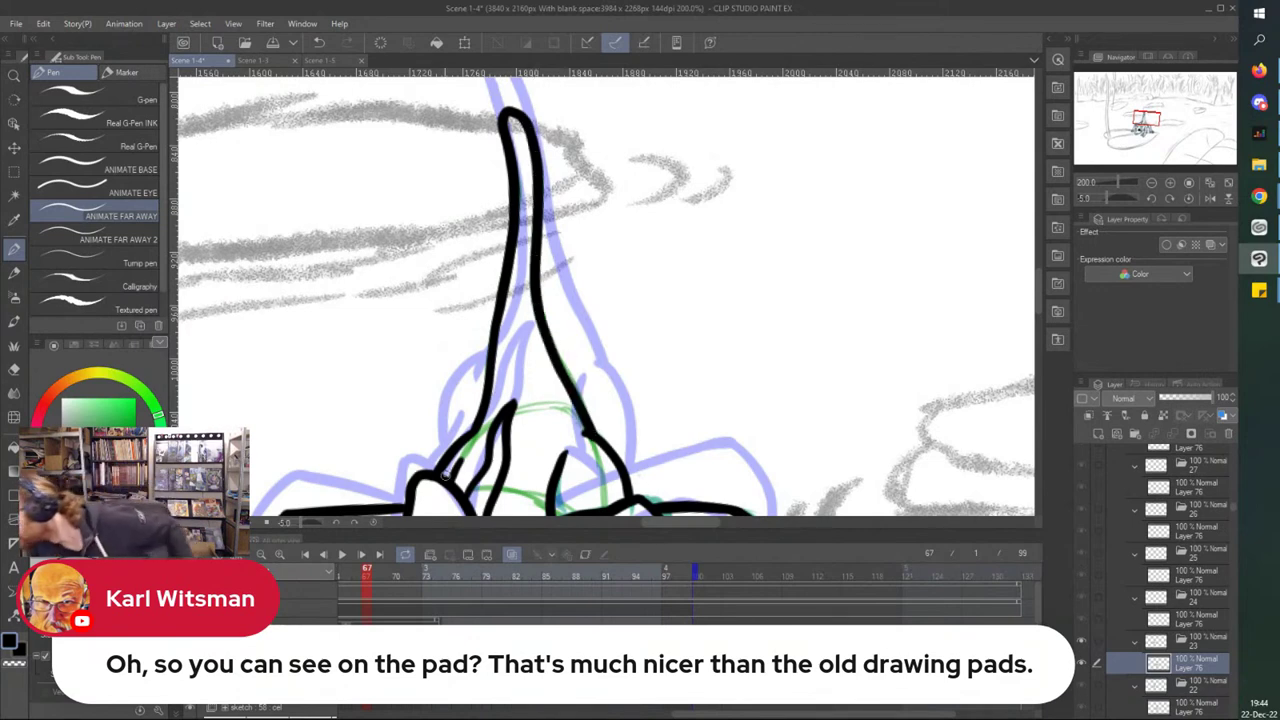
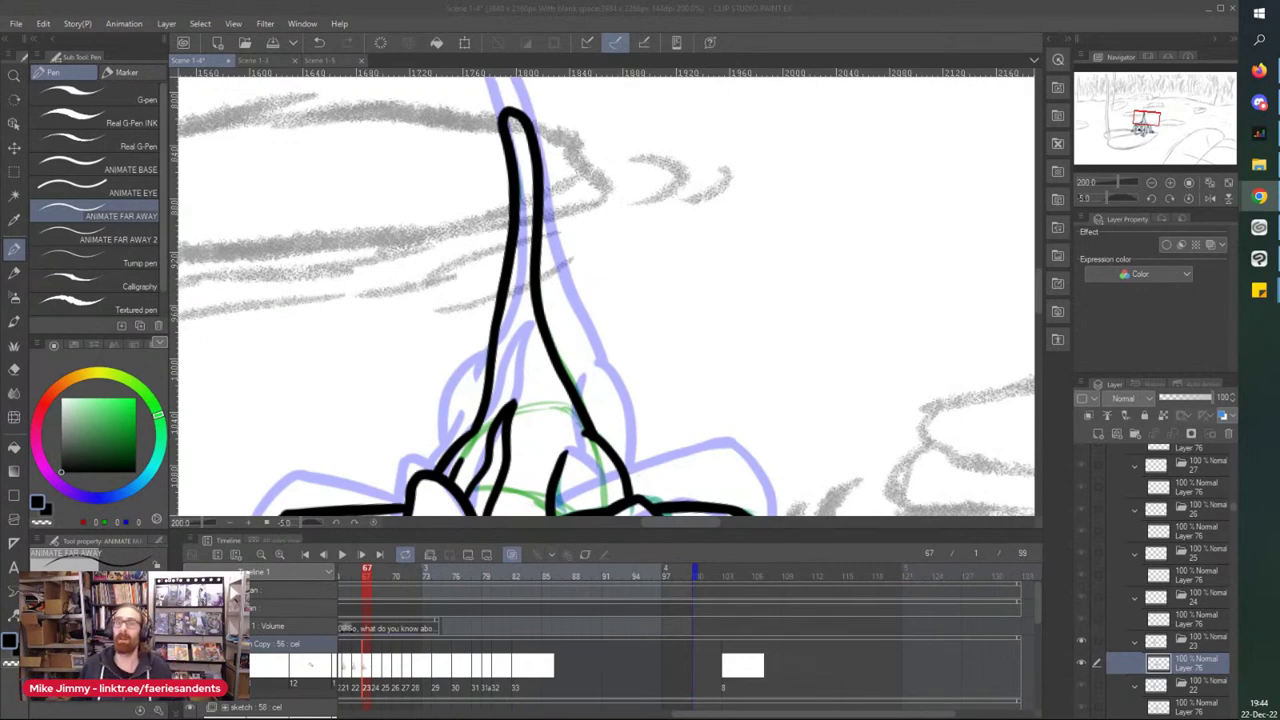
left_click(787, 12)
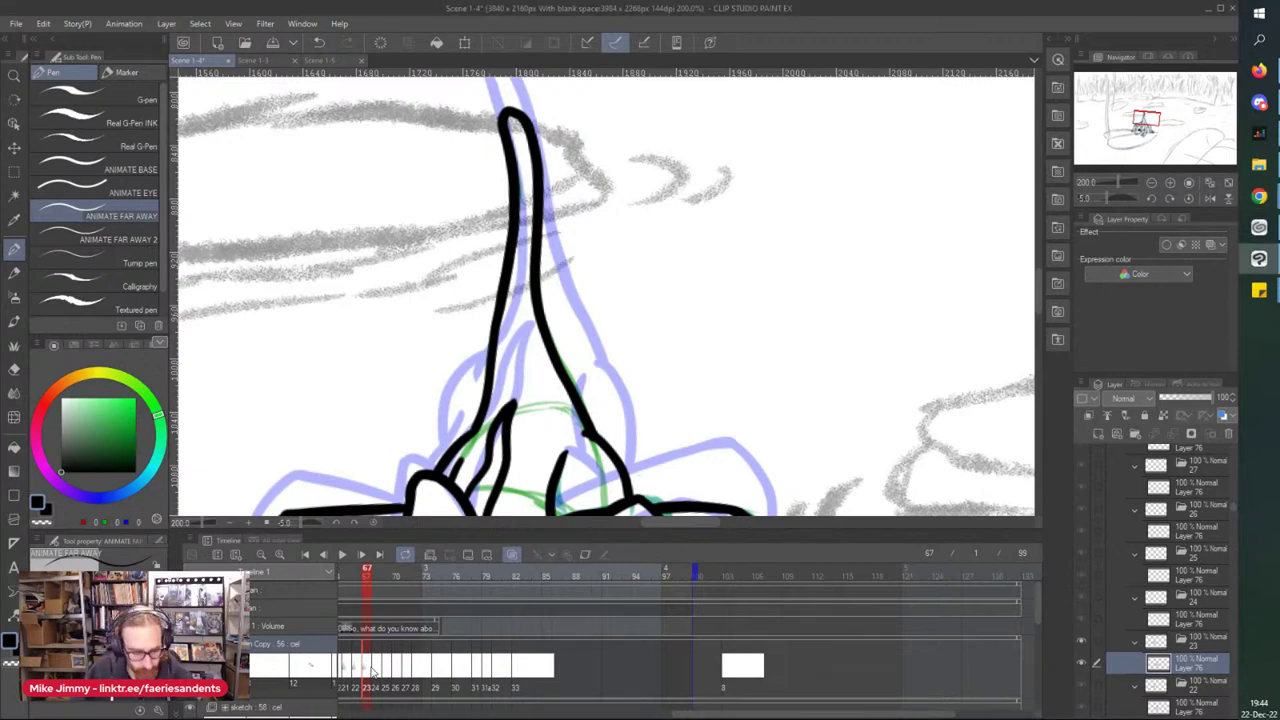
- Ink the large eye and the small eye beside it on cel 24's Layer 76, filling both pupils and leaving crescent highlights
left_click(378, 676)
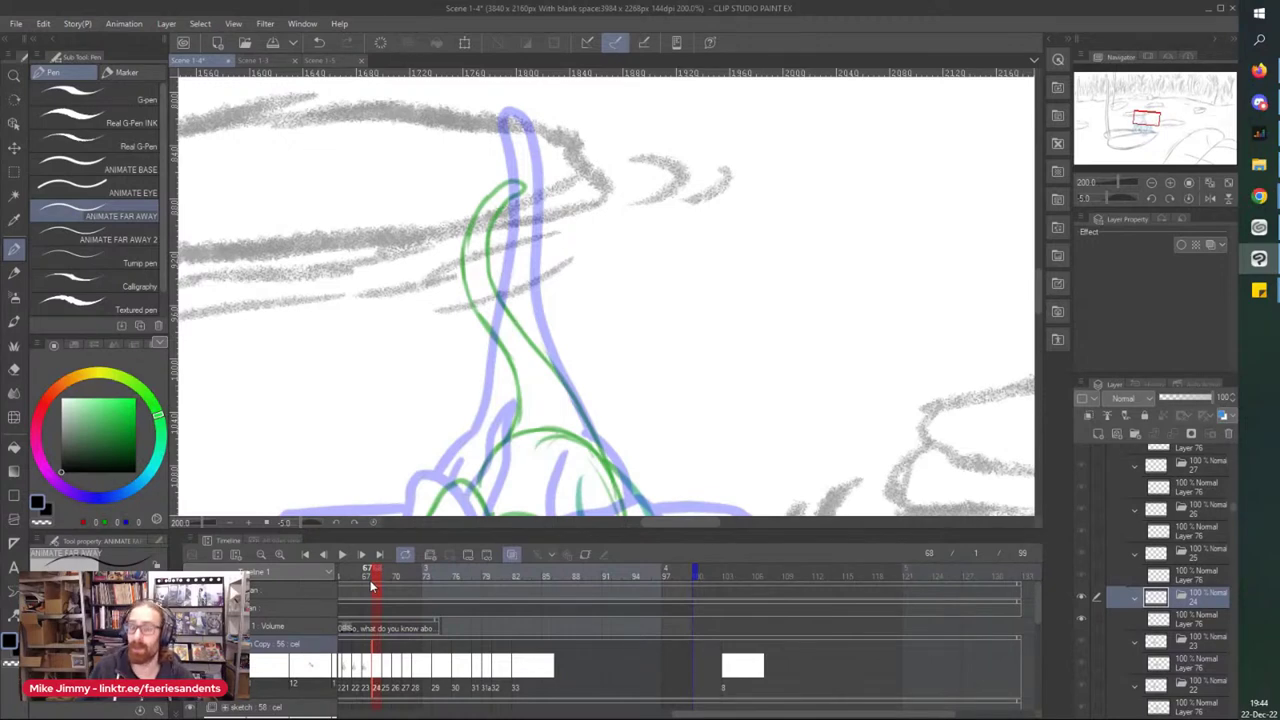
key("ctrl+minus")
key("ctrl+minus")
key("ctrl+minus")
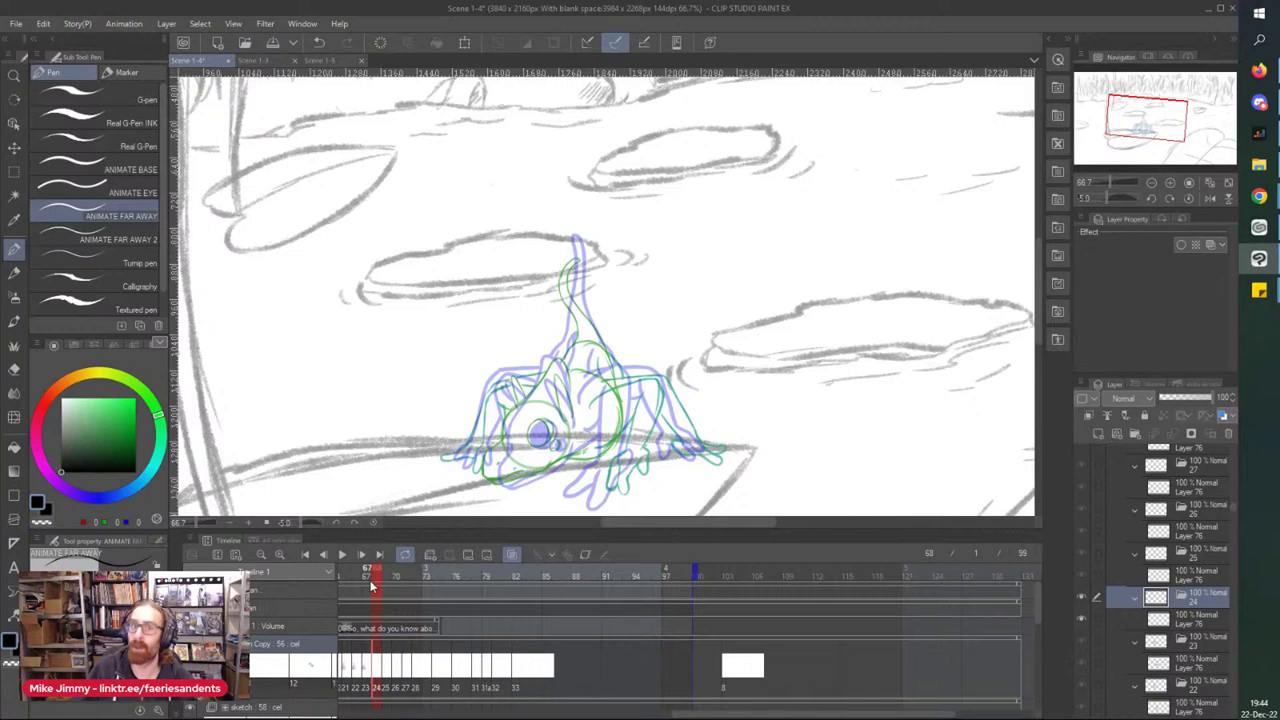
scroll(469, 448, "down", 3)
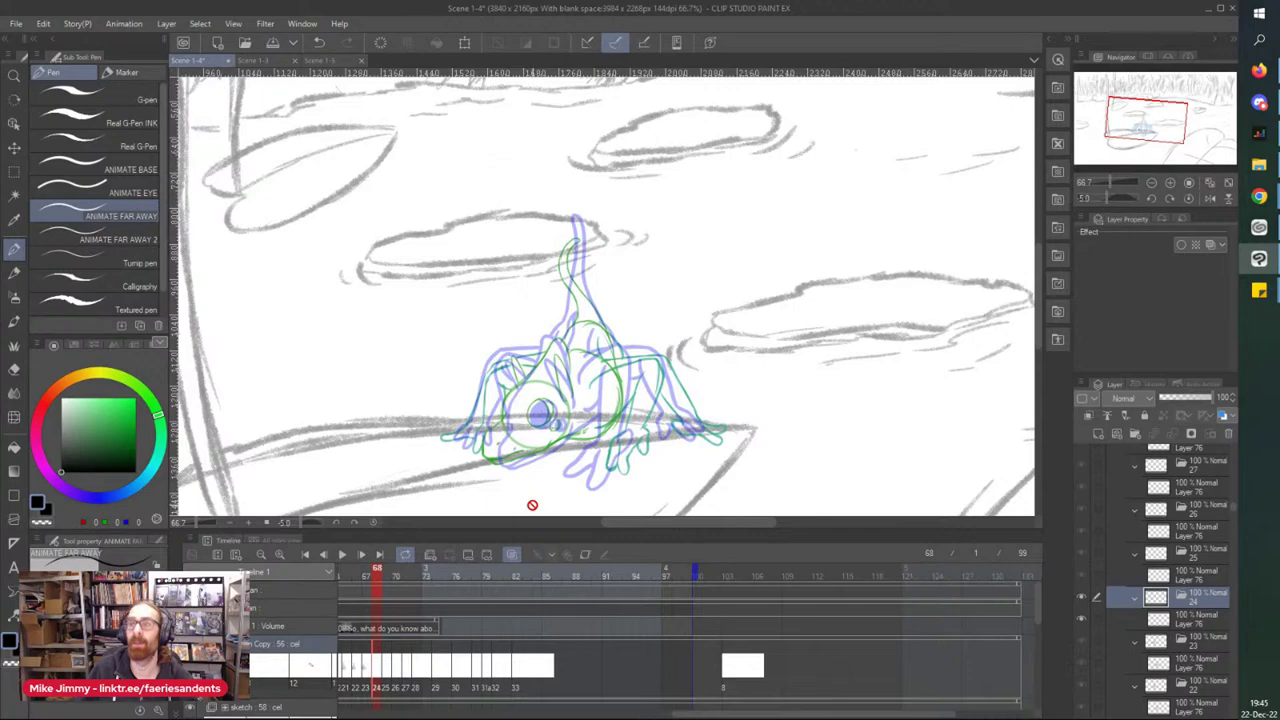
scroll(532, 505, "up", 8)
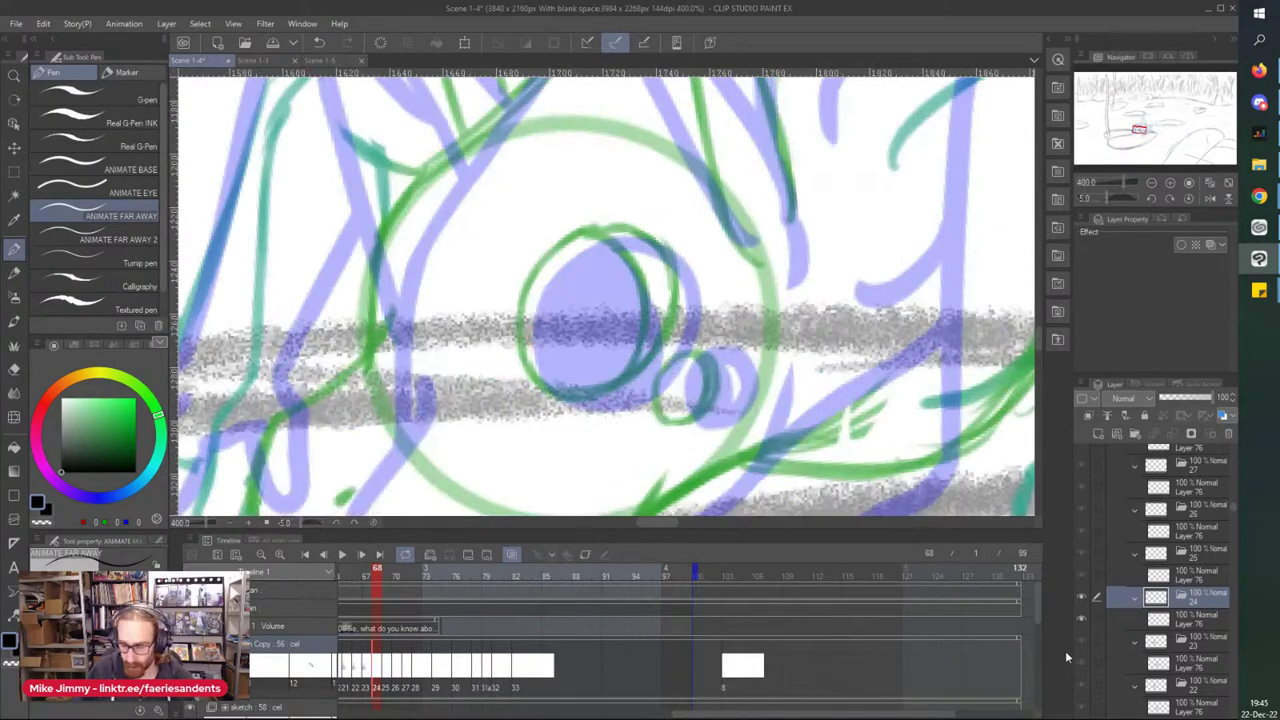
left_click(1175, 625)
scroll(580, 296, "up", 2)
scroll(492, 318, "down", 2)
mouse_move(478, 326)
left_mouse_down()
mouse_move(600, 245)
mouse_move(560, 405)
mouse_move(478, 335)
mouse_move(503, 283)
left_mouse_up()
mouse_move(548, 240)
left_mouse_down()
mouse_move(586, 351)
mouse_move(587, 325)
mouse_move(556, 386)
mouse_move(567, 318)
mouse_move(551, 259)
mouse_move(528, 262)
mouse_move(504, 343)
mouse_move(487, 328)
mouse_move(508, 395)
mouse_move(561, 338)
mouse_move(546, 309)
mouse_move(503, 376)
mouse_move(583, 365)
left_mouse_up()
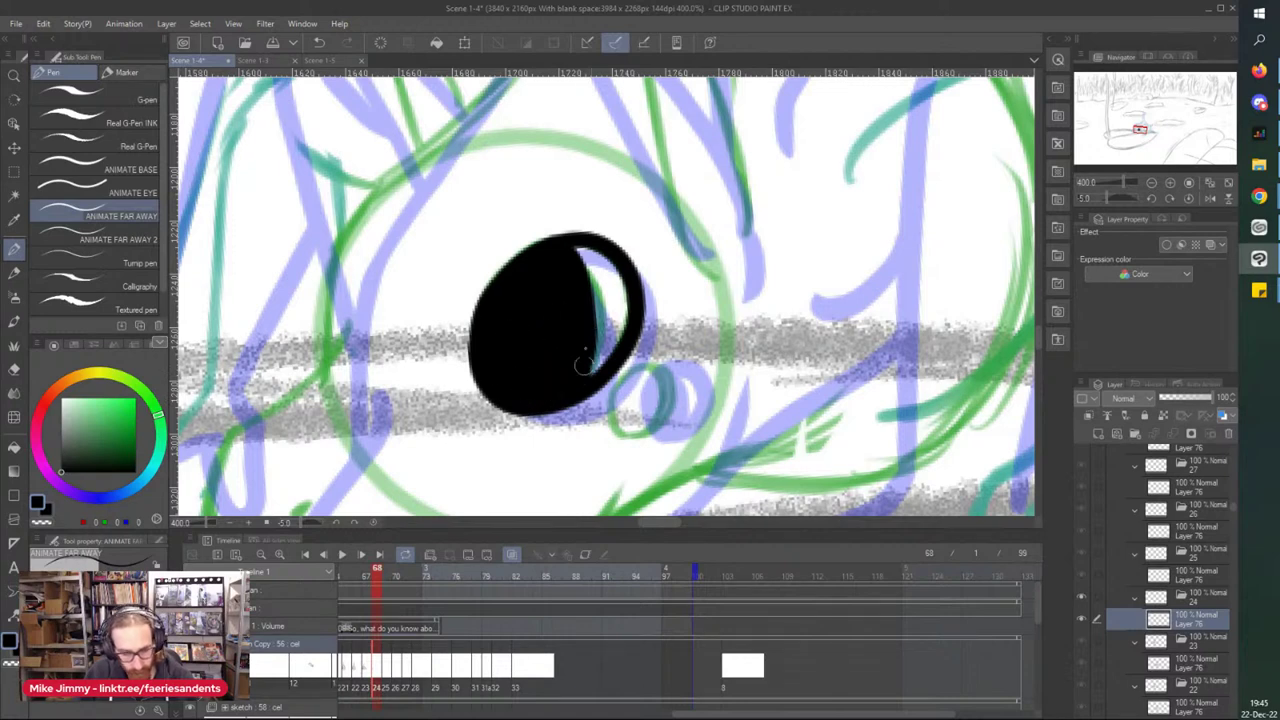
left_click_drag(566, 250, 589, 363)
mouse_move(617, 436)
left_mouse_down()
mouse_move(627, 441)
mouse_move(650, 375)
mouse_move(610, 420)
mouse_move(640, 400)
mouse_move(625, 407)
left_mouse_up()
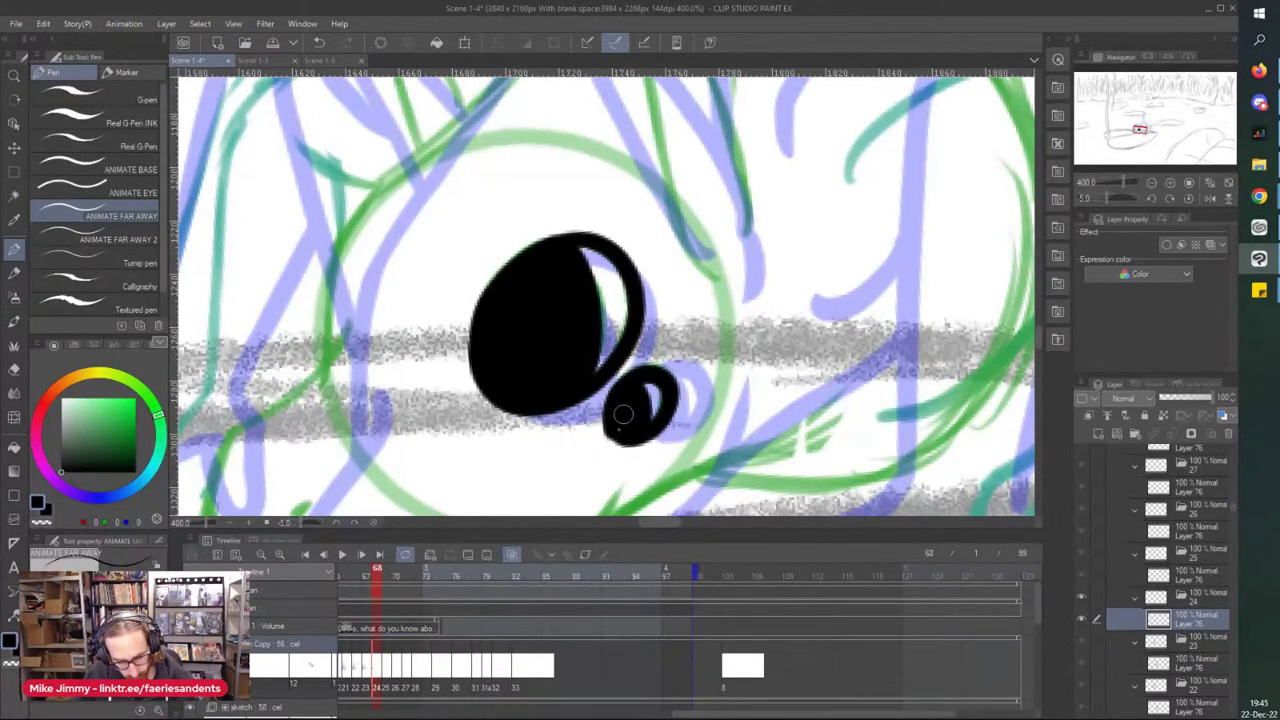
- Ink the muzzle outline, nostril, mouth line and lower jaw of the head in cel 24
scroll(620, 356, "down", 2)
scroll(442, 346, "down", 1)
scroll(389, 411, "up", 1)
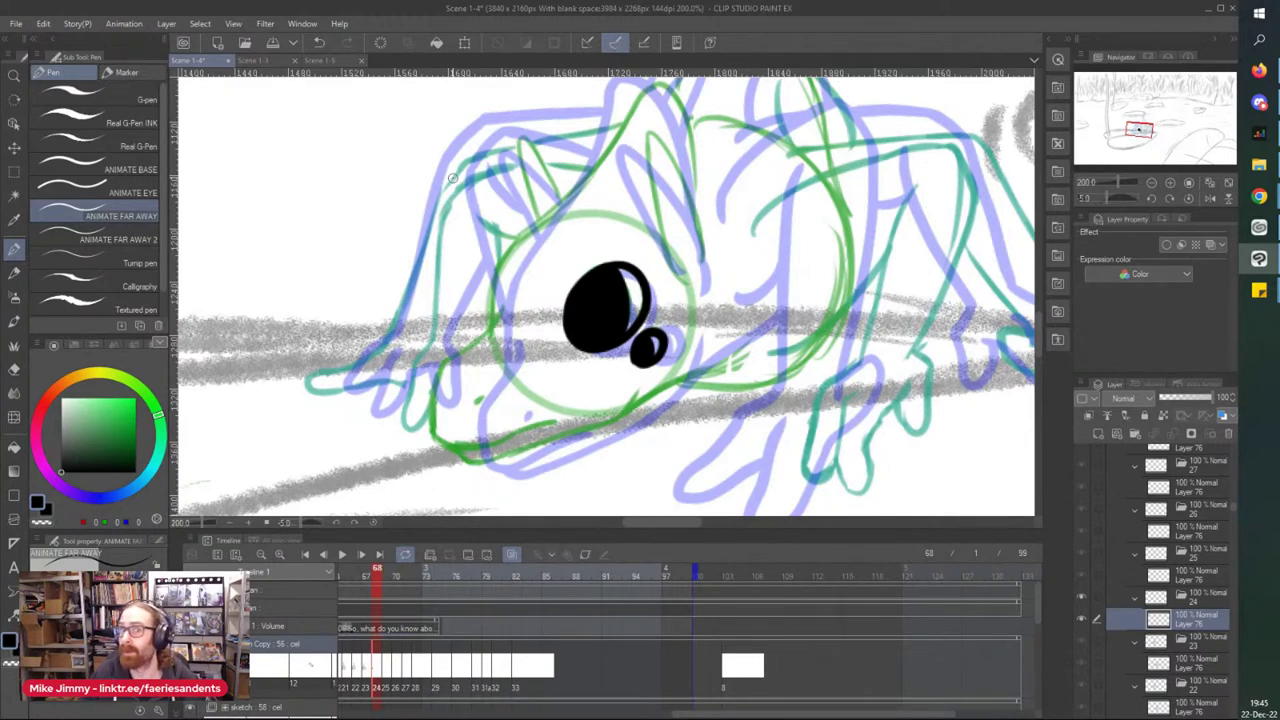
scroll(400, 440, "up", 2)
mouse_move(590, 176)
left_mouse_down()
mouse_move(472, 308)
mouse_move(484, 278)
mouse_move(454, 437)
mouse_move(460, 425)
mouse_move(487, 449)
mouse_move(574, 451)
mouse_move(708, 402)
left_mouse_up()
left_click_drag(541, 365, 553, 353)
mouse_move(498, 456)
left_mouse_down()
mouse_move(588, 486)
mouse_move(856, 376)
mouse_move(915, 200)
left_mouse_up()
scroll(913, 200, "down", 4)
left_click_drag(706, 471, 672, 498)
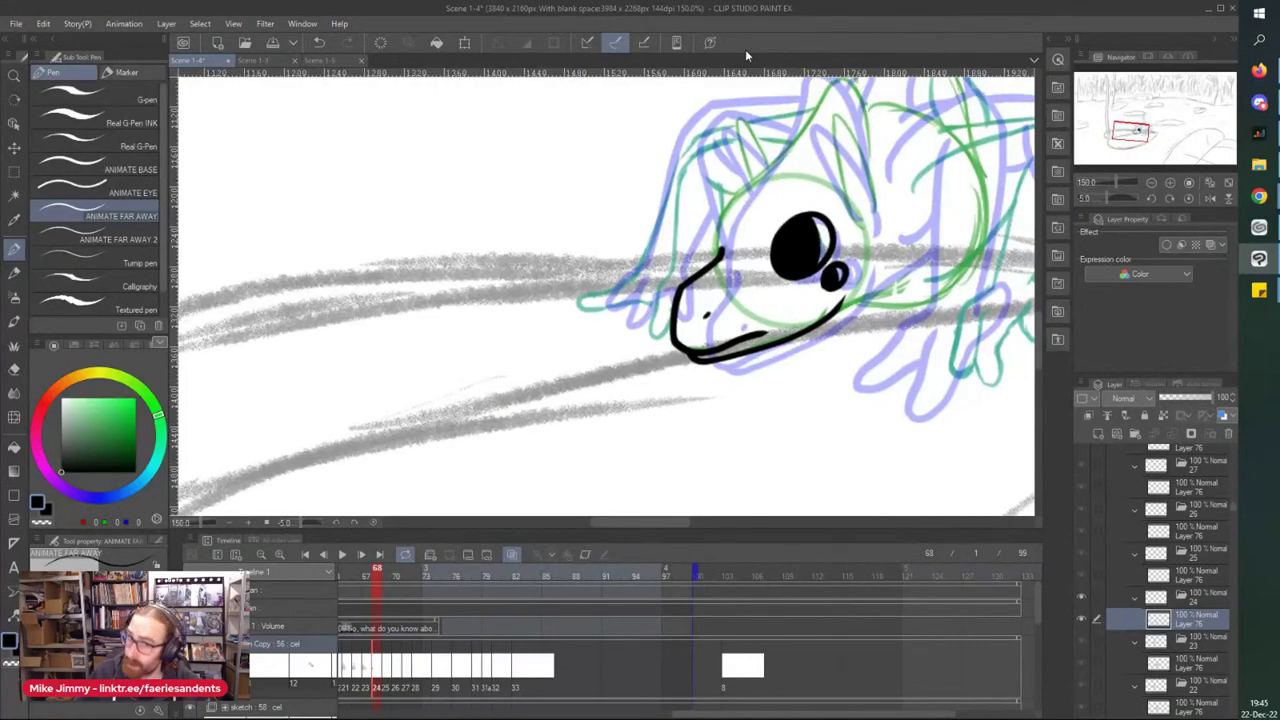
- Ink the forehead line up to the tall pointed ear, its inner fold and the small far ear in cel 24
key("ctrl+plus")
key("ctrl+minus")
key("ctrl+minus")
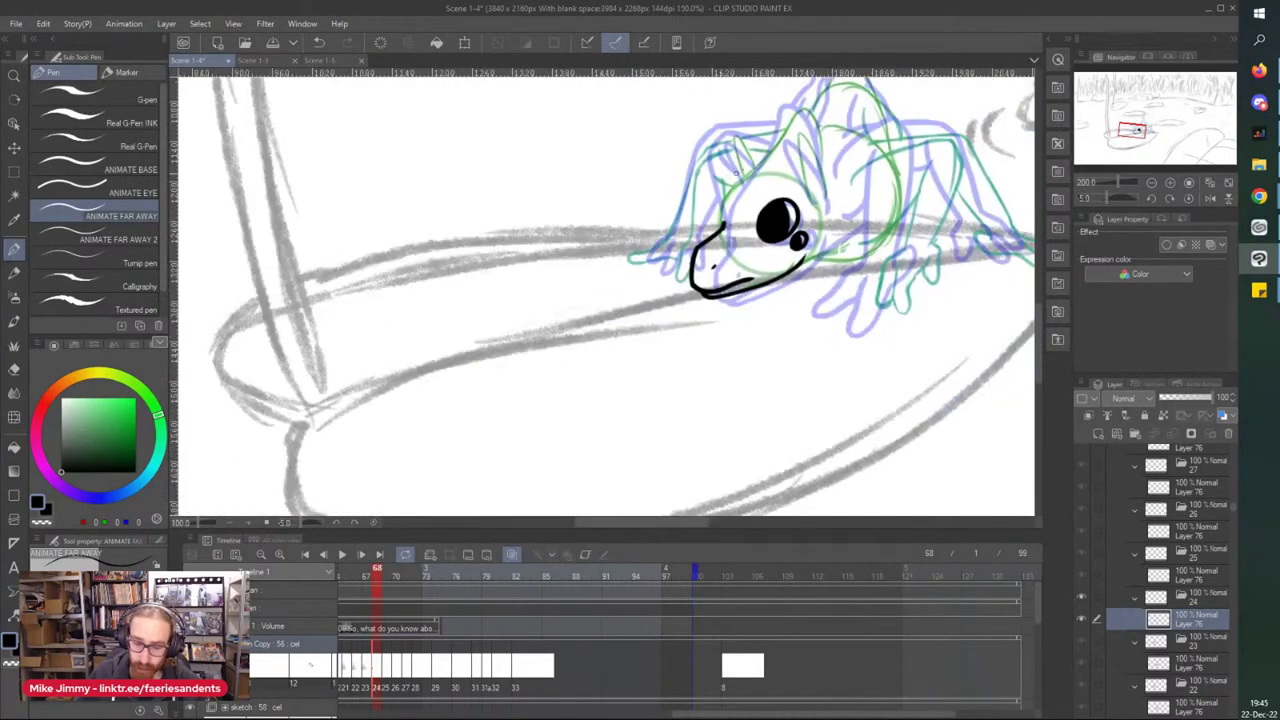
scroll(774, 100, "up", 2)
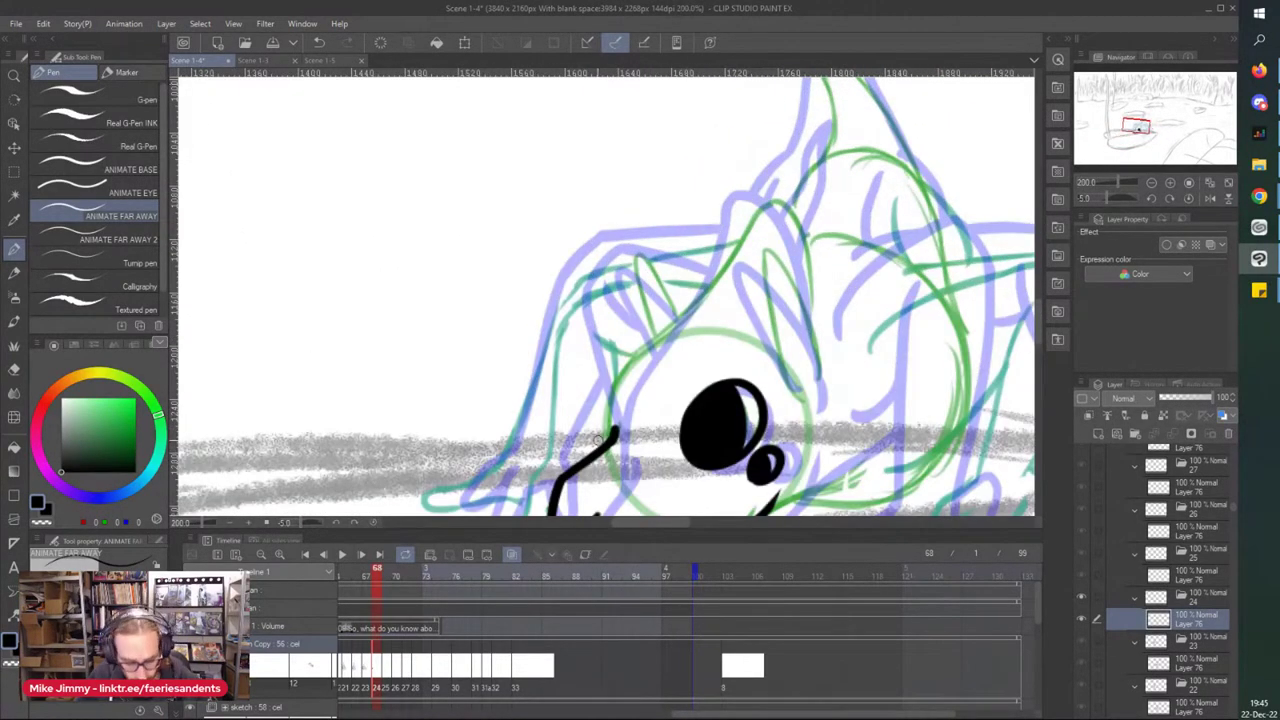
mouse_move(612, 436)
left_mouse_down()
mouse_move(638, 353)
mouse_move(769, 205)
mouse_move(787, 213)
mouse_move(806, 268)
mouse_move(808, 318)
left_mouse_up()
mouse_move(816, 385)
left_mouse_down()
mouse_move(805, 305)
mouse_move(765, 252)
mouse_move(781, 362)
mouse_move(798, 388)
mouse_move(819, 386)
mouse_move(816, 418)
left_mouse_up()
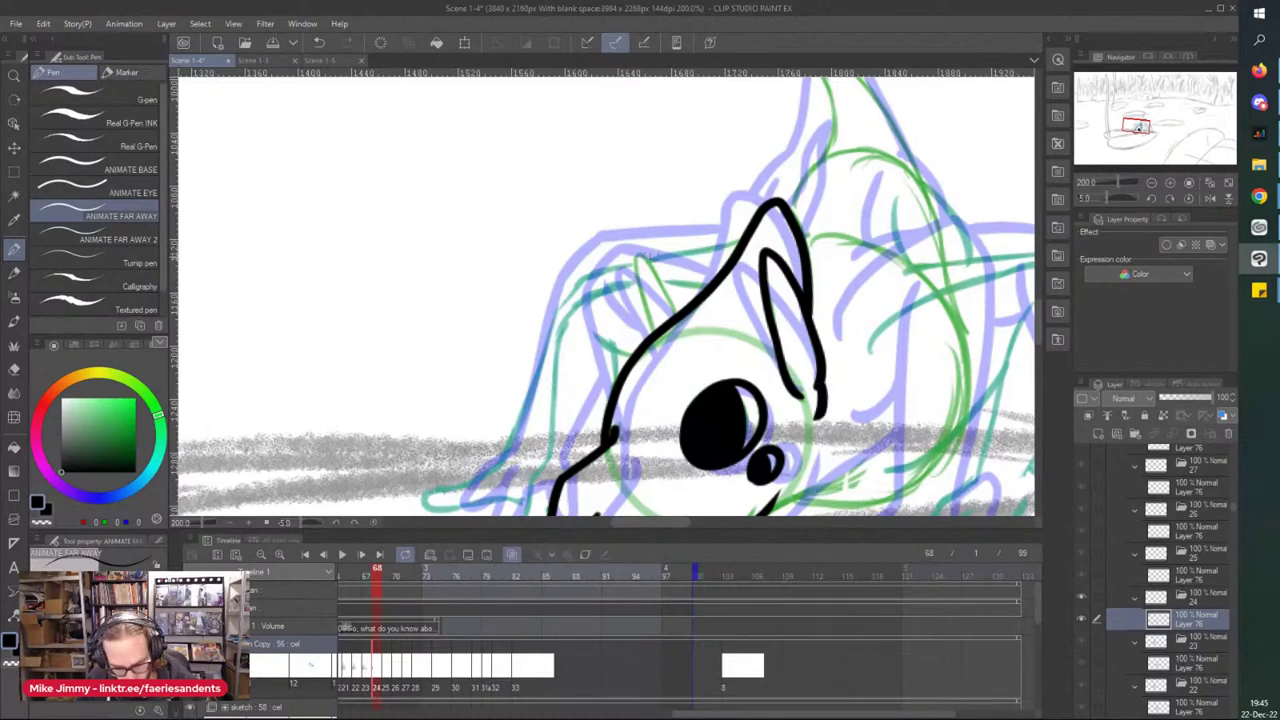
mouse_move(676, 315)
left_mouse_down()
mouse_move(643, 256)
mouse_move(645, 320)
left_mouse_up()
- Ink the belly curve from the jaw toward the right flank in cel 24, replacing the first stroke
scroll(647, 267, "down", 2)
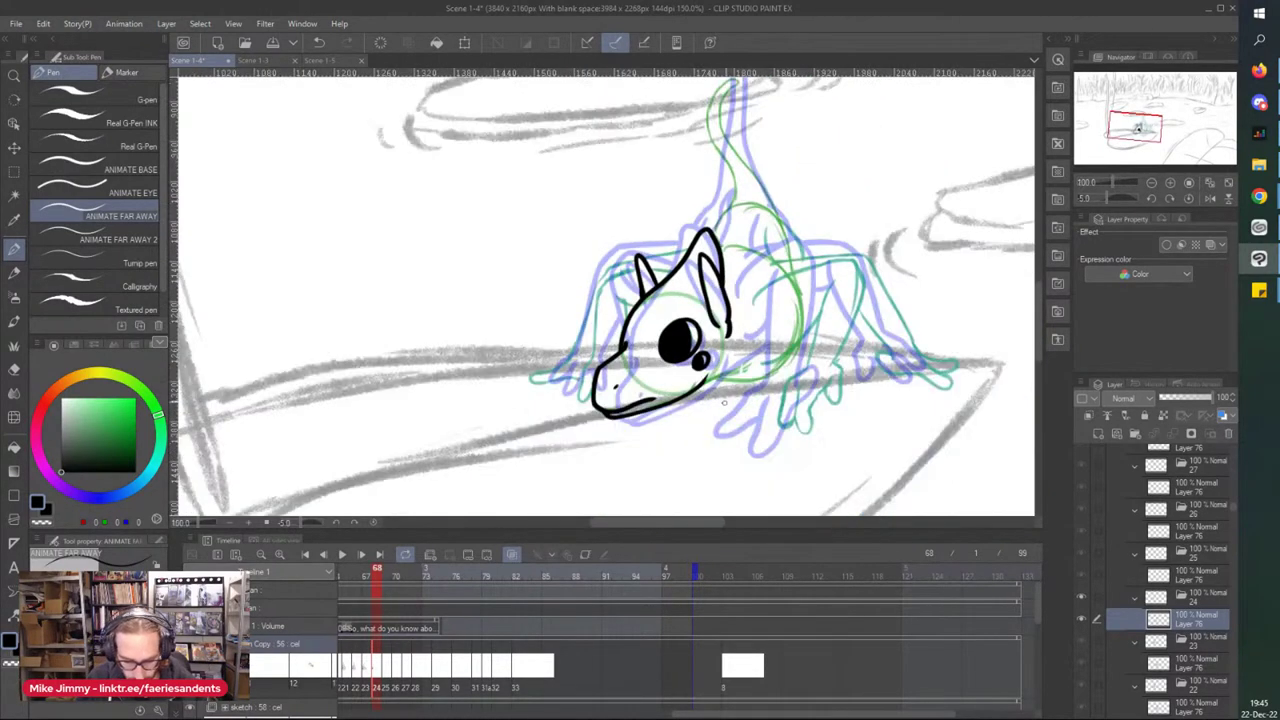
scroll(731, 412, "up", 2)
left_click_drag(679, 371, 797, 336)
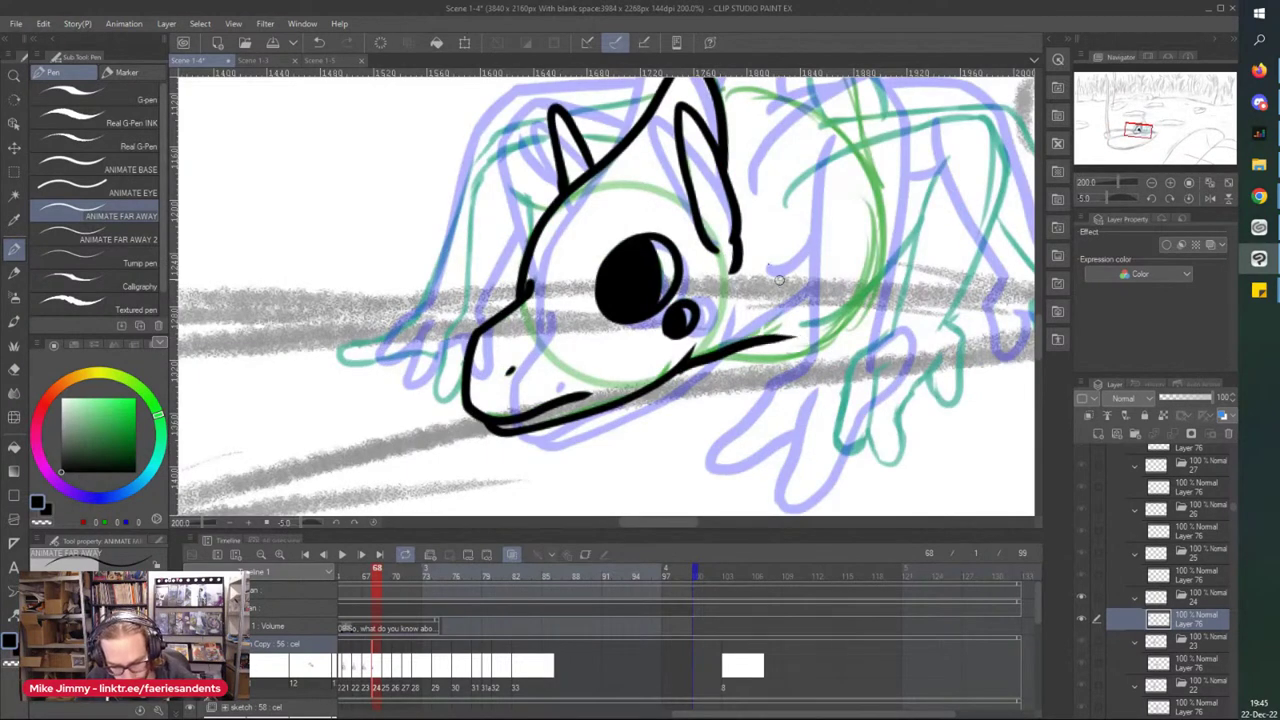
key("ctrl+z")
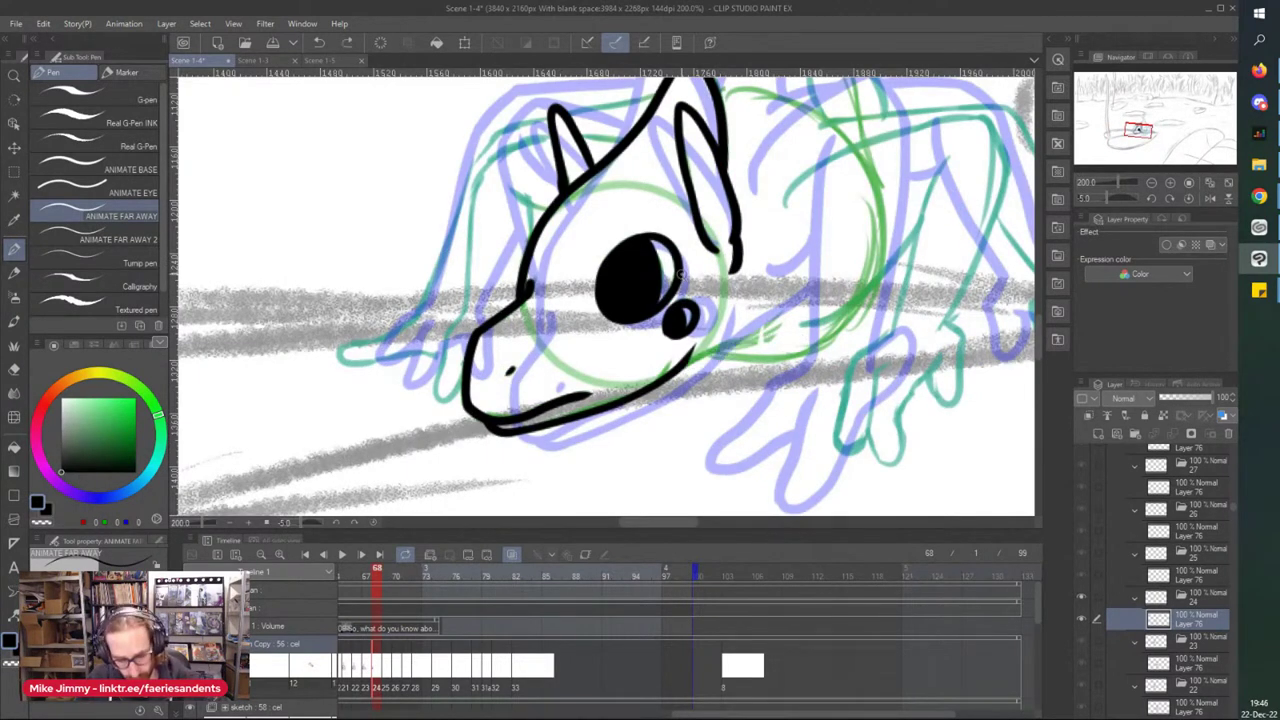
mouse_move(766, 338)
left_mouse_down()
mouse_move(698, 353)
mouse_move(800, 344)
mouse_move(853, 305)
left_mouse_up()
- Ink the short shoulder lines beside the cheek and the lower edge of the left upper arm in cel 24
scroll(840, 214, "down", 2)
scroll(660, 200, "up", 4)
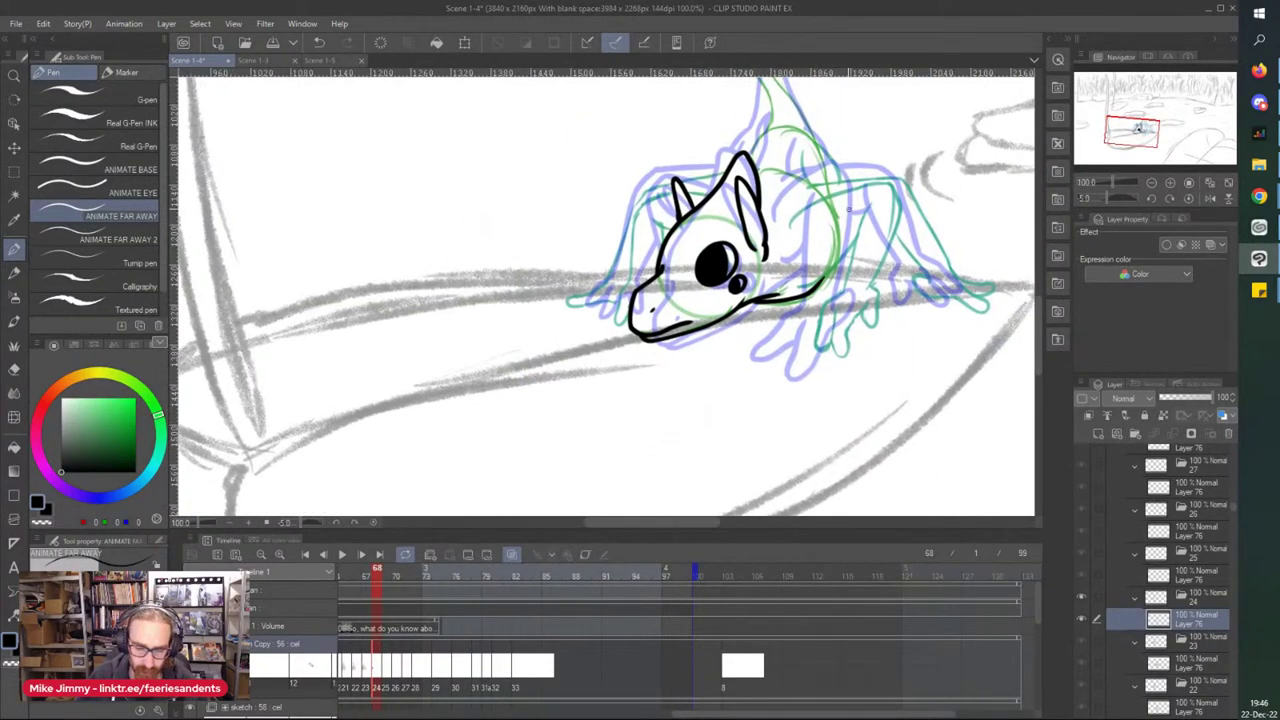
left_click_drag(772, 276, 667, 234)
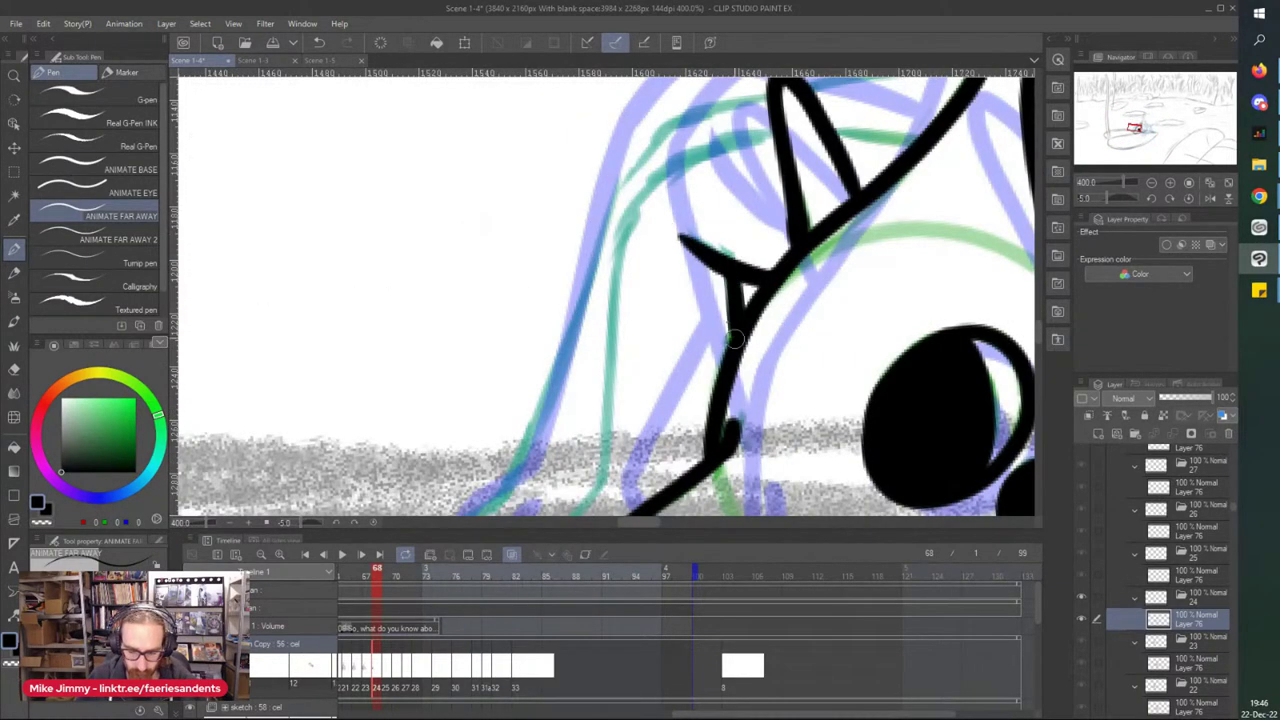
scroll(630, 253, "down", 2)
left_click_drag(706, 206, 592, 298)
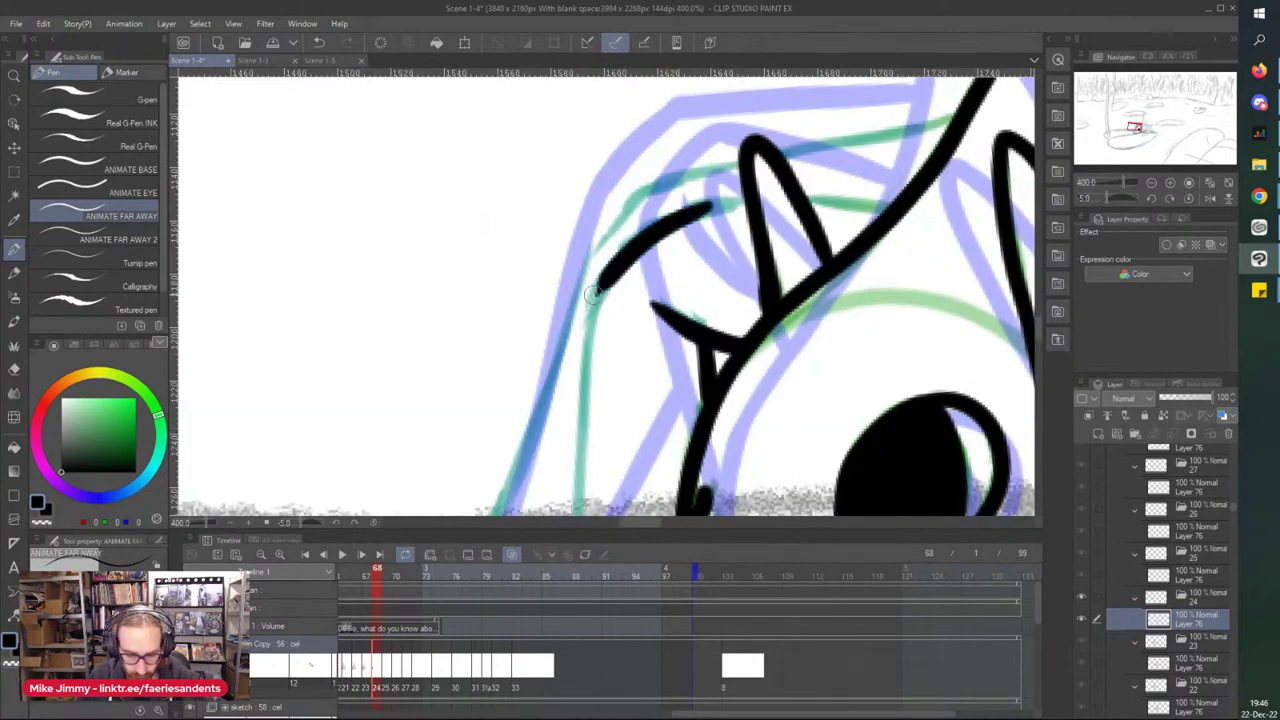
left_click_drag(752, 203, 700, 207)
left_click_drag(888, 213, 801, 199)
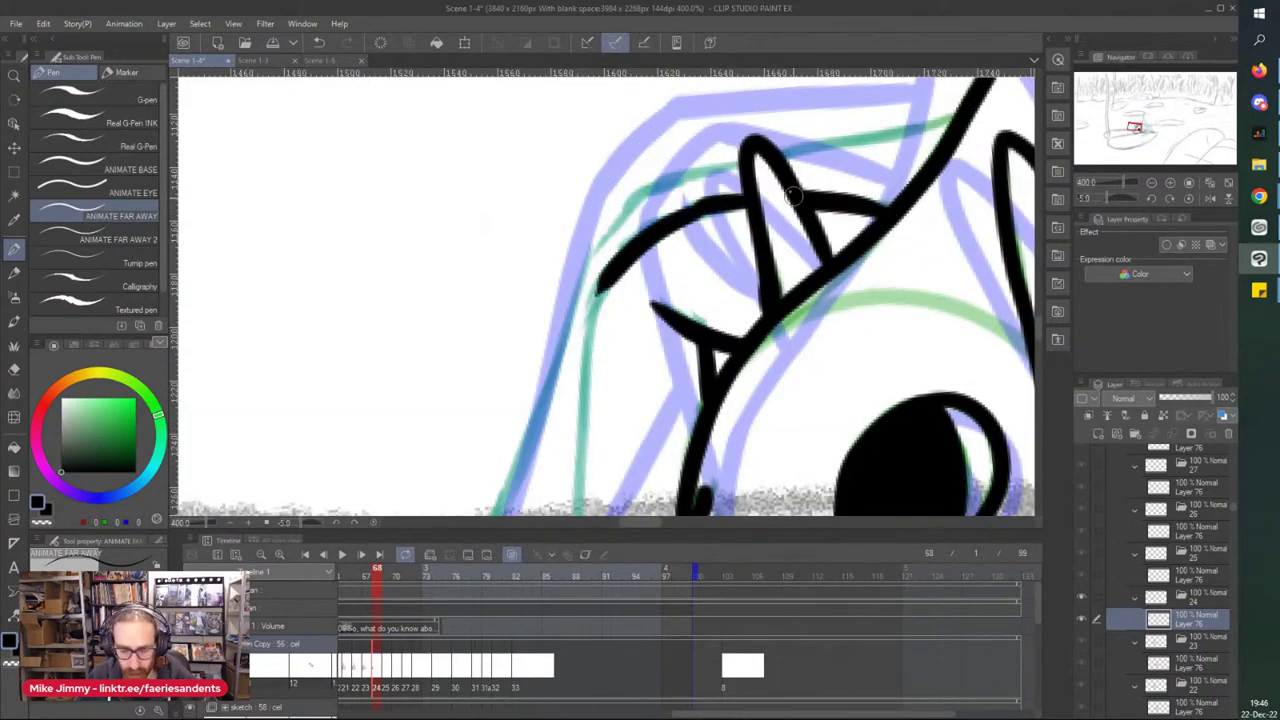
- Ink the inner edge of the left forearm down to the finger beside the muzzle in cel 24
scroll(610, 188, "down", 3)
scroll(560, 330, "up", 3)
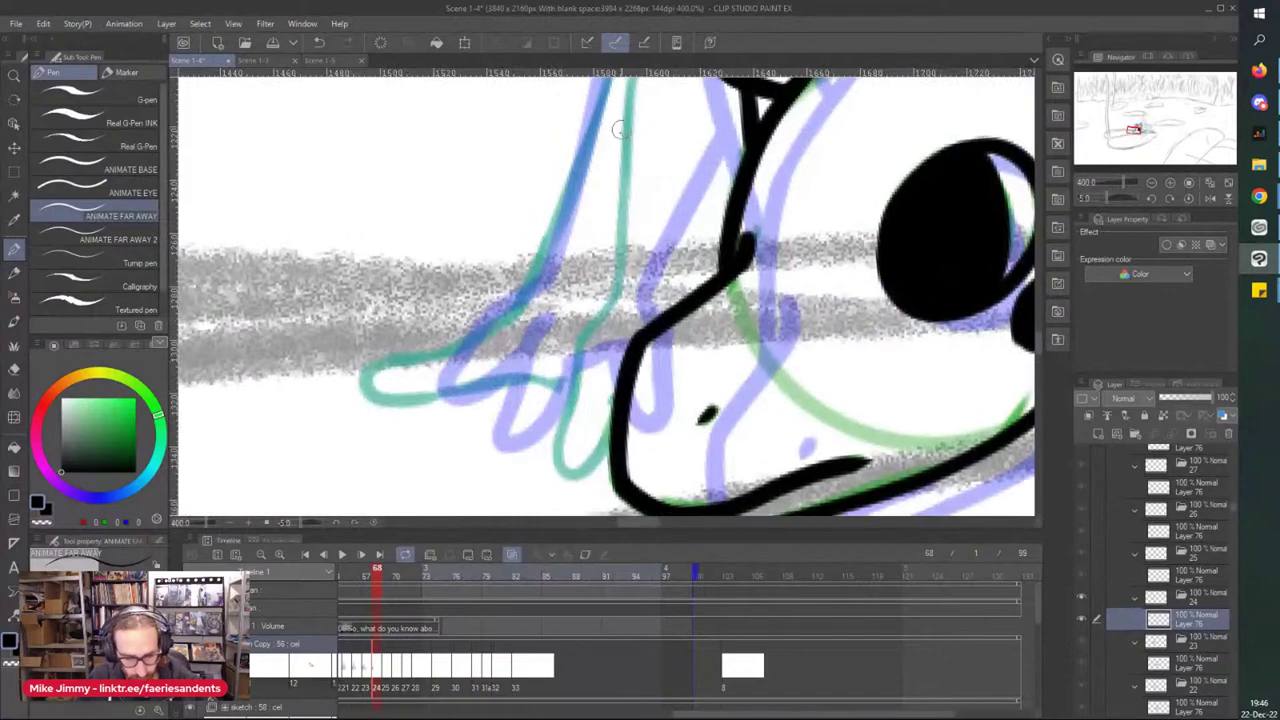
scroll(620, 141, "down", 2)
mouse_move(639, 98)
left_mouse_down()
mouse_move(630, 228)
mouse_move(588, 282)
mouse_move(583, 326)
mouse_move(620, 402)
left_mouse_up()
scroll(630, 228, "up", 2)
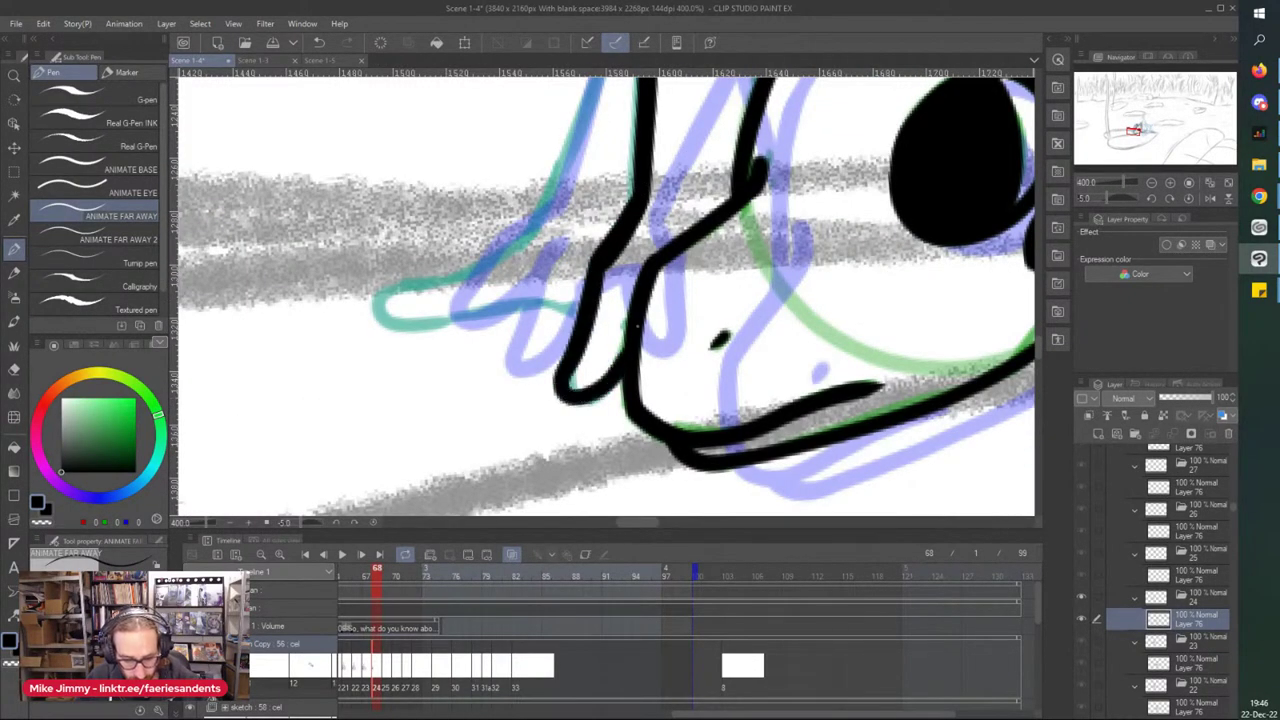
scroll(551, 233, "down", 2)
left_click_drag(403, 213, 417, 233)
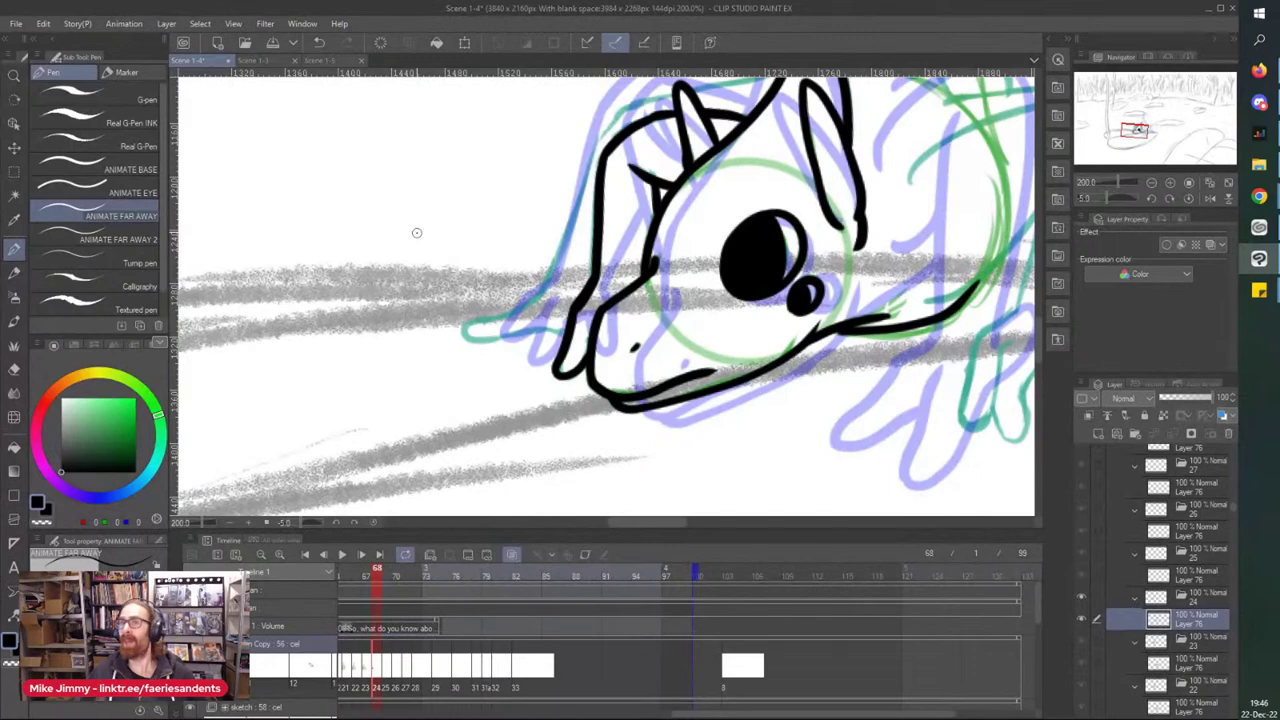
- Ink the upper edge of the left arm from behind the small ear to the elbow in cel 24, redoing the first stroke
scroll(530, 275, "down", 1)
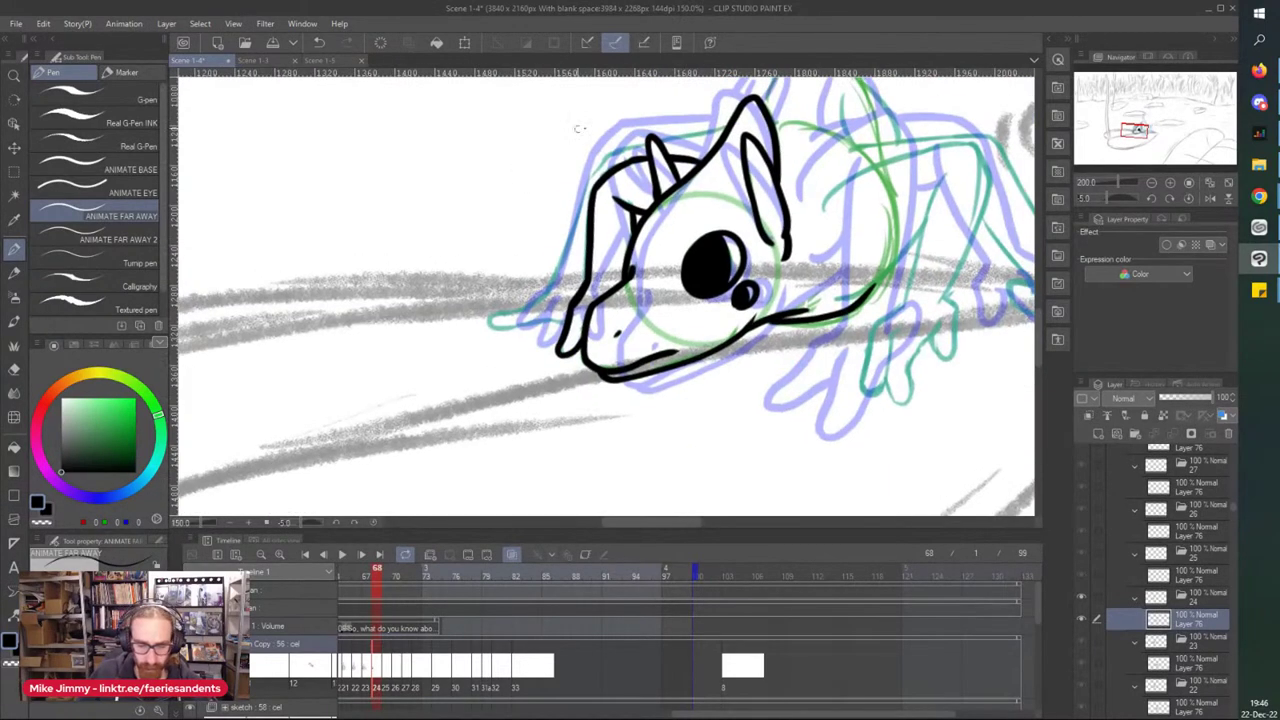
scroll(665, 135, "up", 3)
scroll(757, 188, "down", 4)
scroll(763, 146, "down", 2)
scroll(758, 236, "up", 5)
left_click_drag(758, 236, 582, 236)
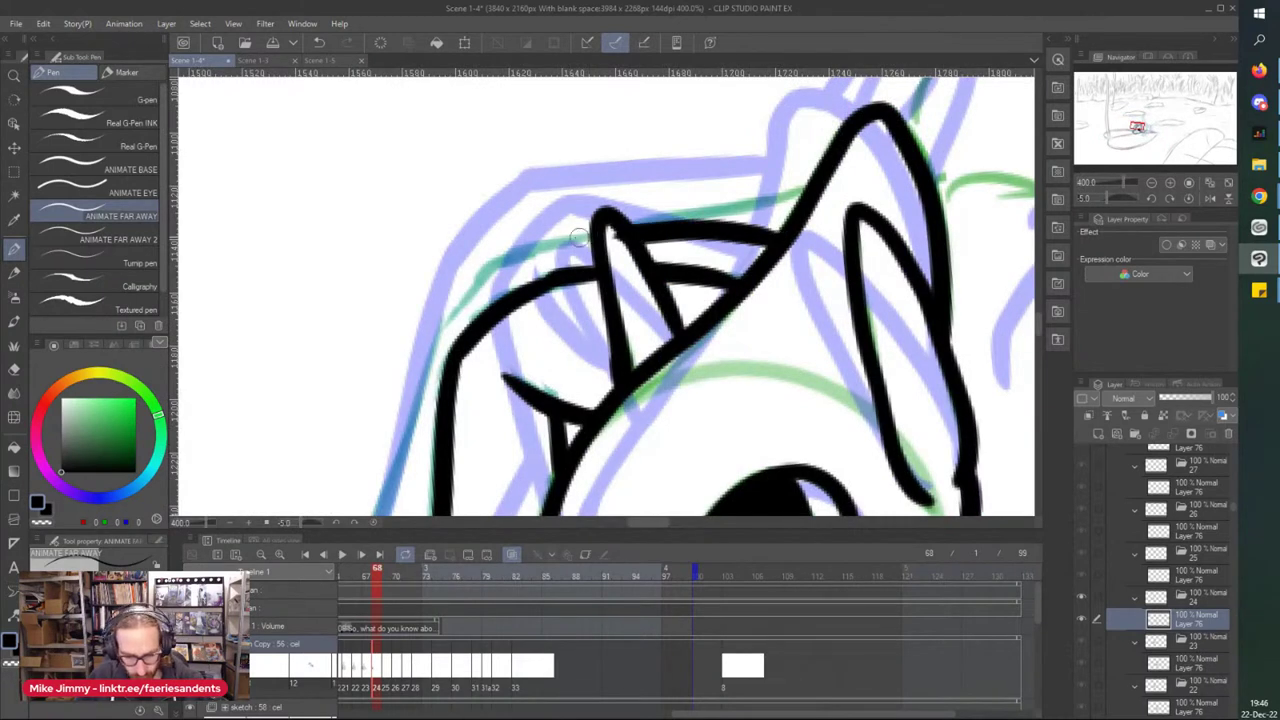
key("ctrl+z")
mouse_move(785, 233)
left_mouse_down()
mouse_move(605, 218)
mouse_move(470, 268)
mouse_move(428, 338)
left_mouse_up()
- Ink the outer edge of the left forearm and the long outstretched finger at its end in cel 24
scroll(430, 302, "down", 3)
scroll(338, 485, "up", 3)
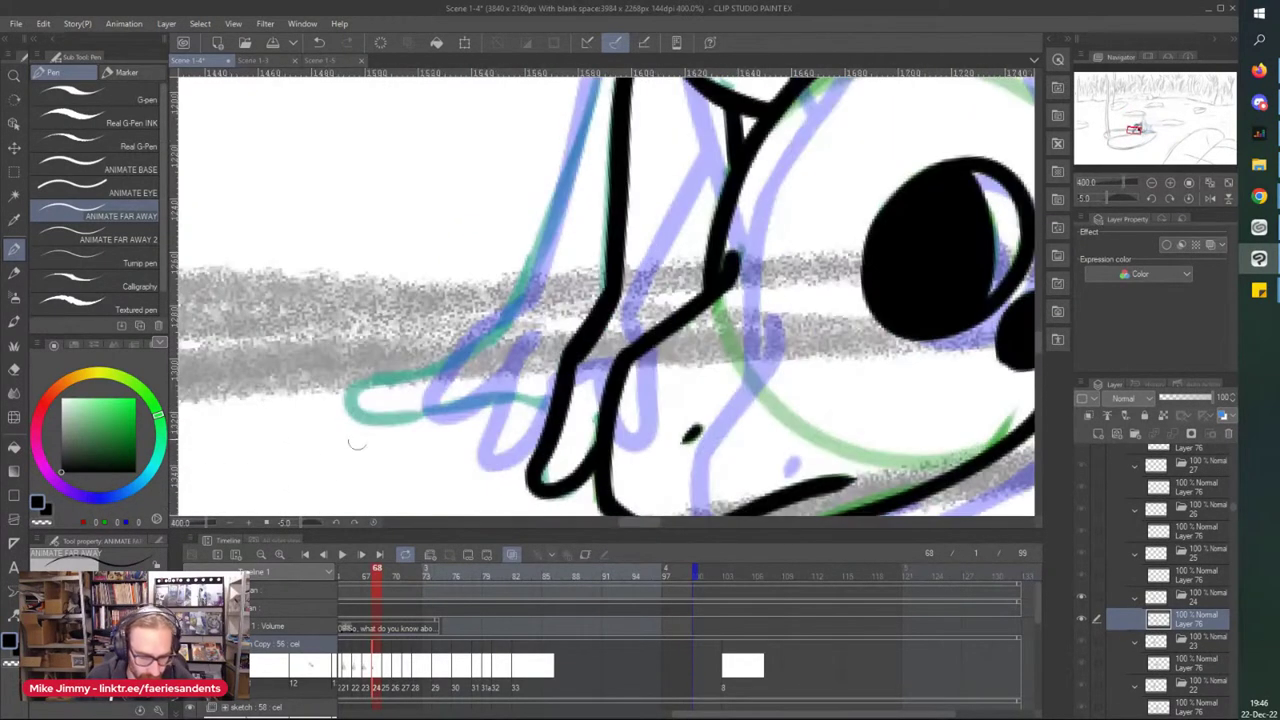
scroll(487, 233, "down", 4)
mouse_move(558, 126)
left_mouse_down()
mouse_move(506, 274)
mouse_move(468, 310)
mouse_move(347, 355)
mouse_move(391, 381)
mouse_move(473, 360)
mouse_move(555, 365)
left_mouse_up()
scroll(503, 278, "up", 4)
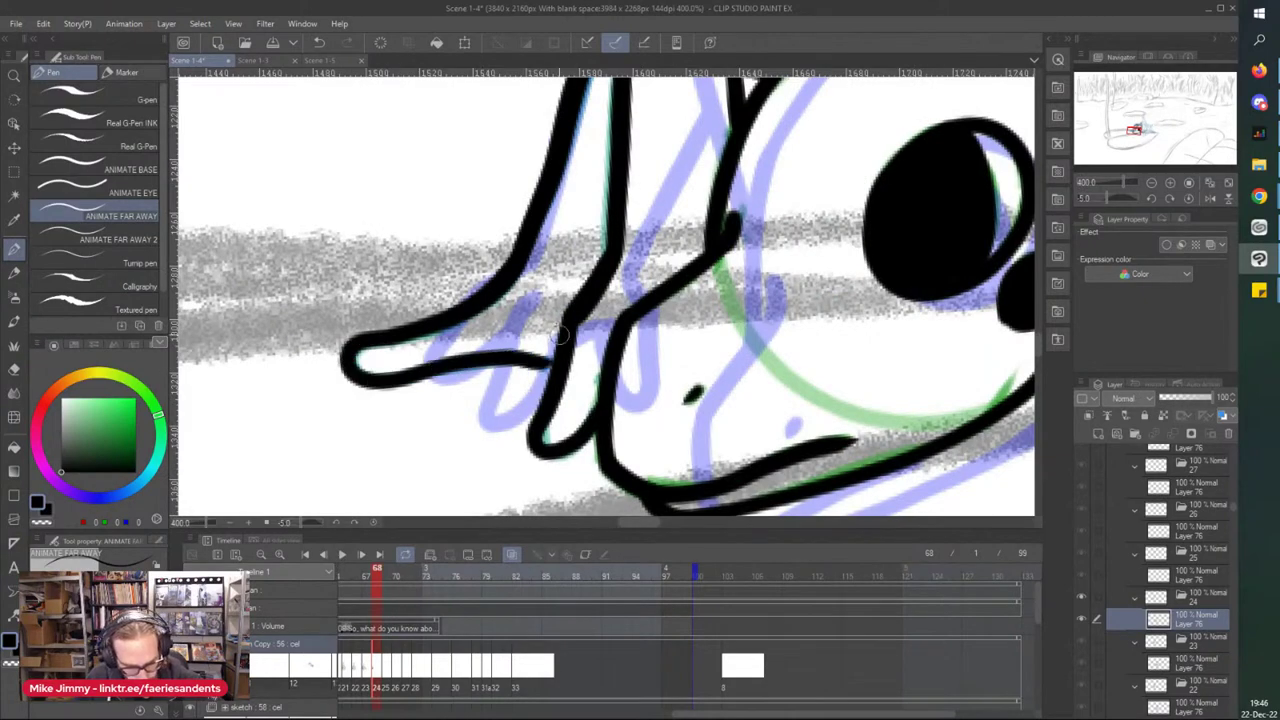
- Ink the narrow pointed folds rising behind the tall ear toward the tail base in cel 24
scroll(486, 331, "down", 4)
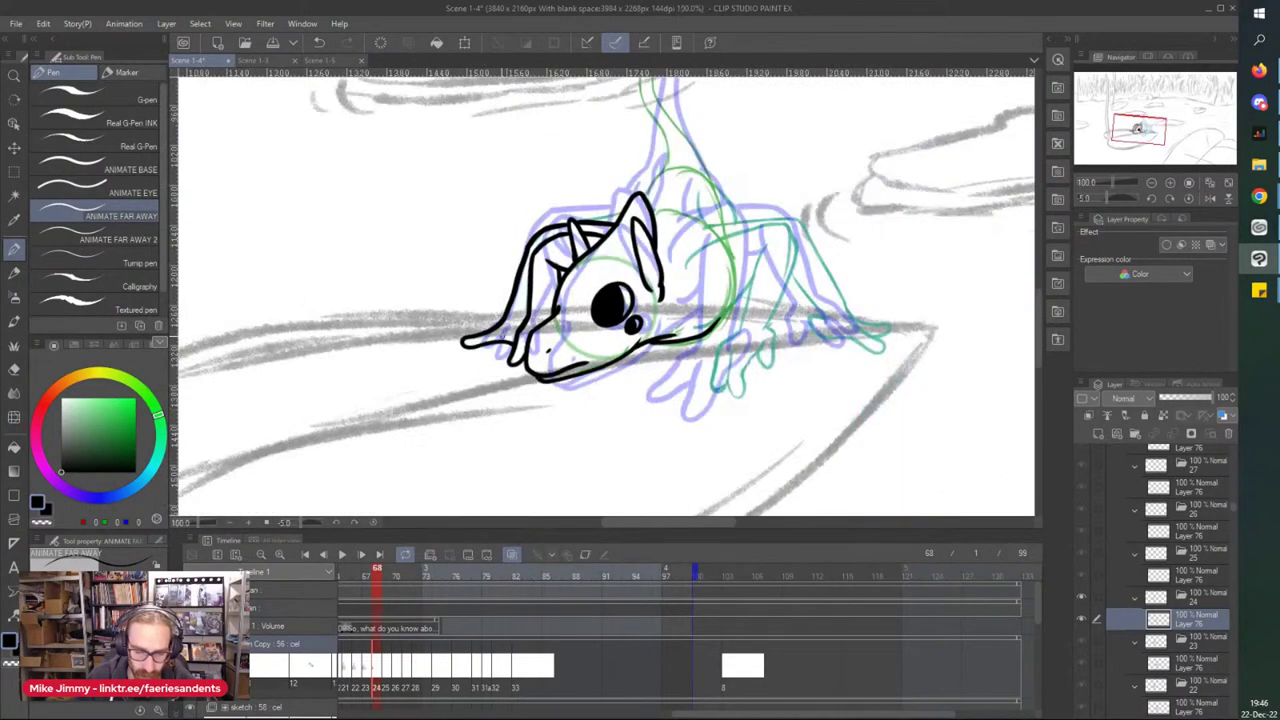
scroll(647, 198, "up", 4)
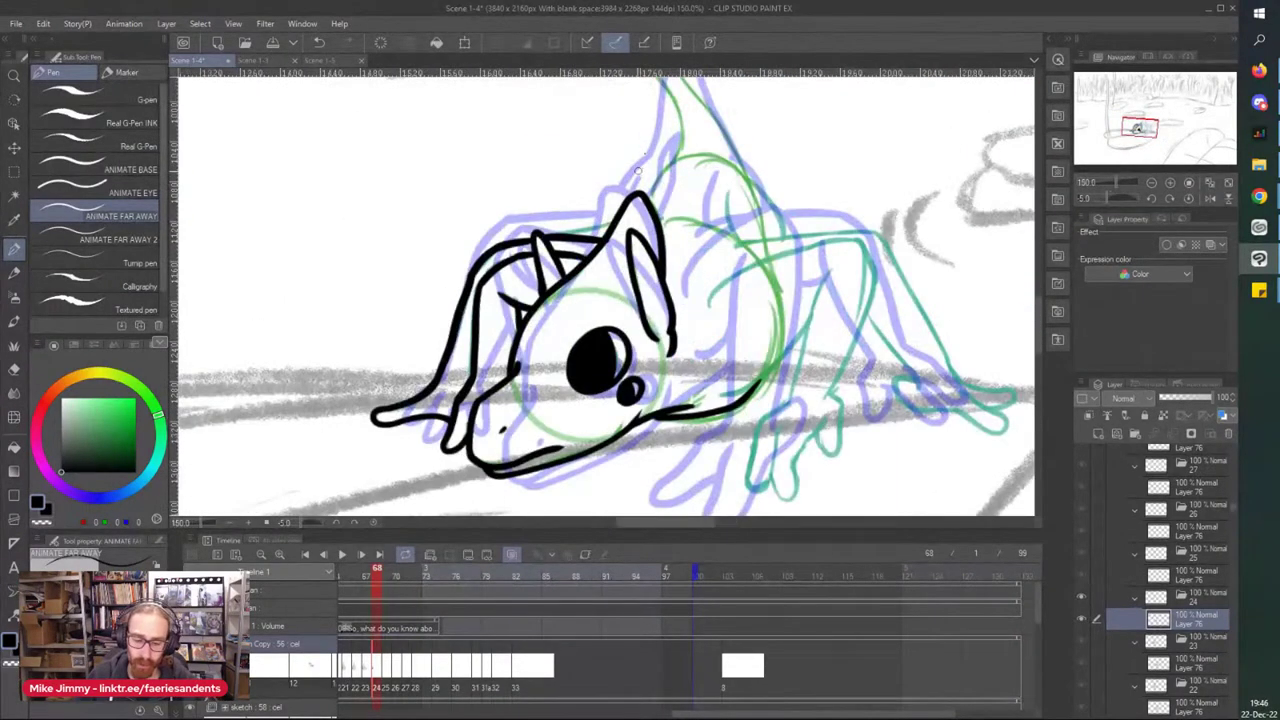
left_click_drag(692, 167, 615, 230)
mouse_move(714, 142)
left_mouse_down()
mouse_move(650, 214)
mouse_move(701, 155)
mouse_move(681, 155)
mouse_move(670, 204)
mouse_move(612, 295)
left_mouse_up()
scroll(667, 168, "down", 2)
scroll(682, 260, "up", 2)
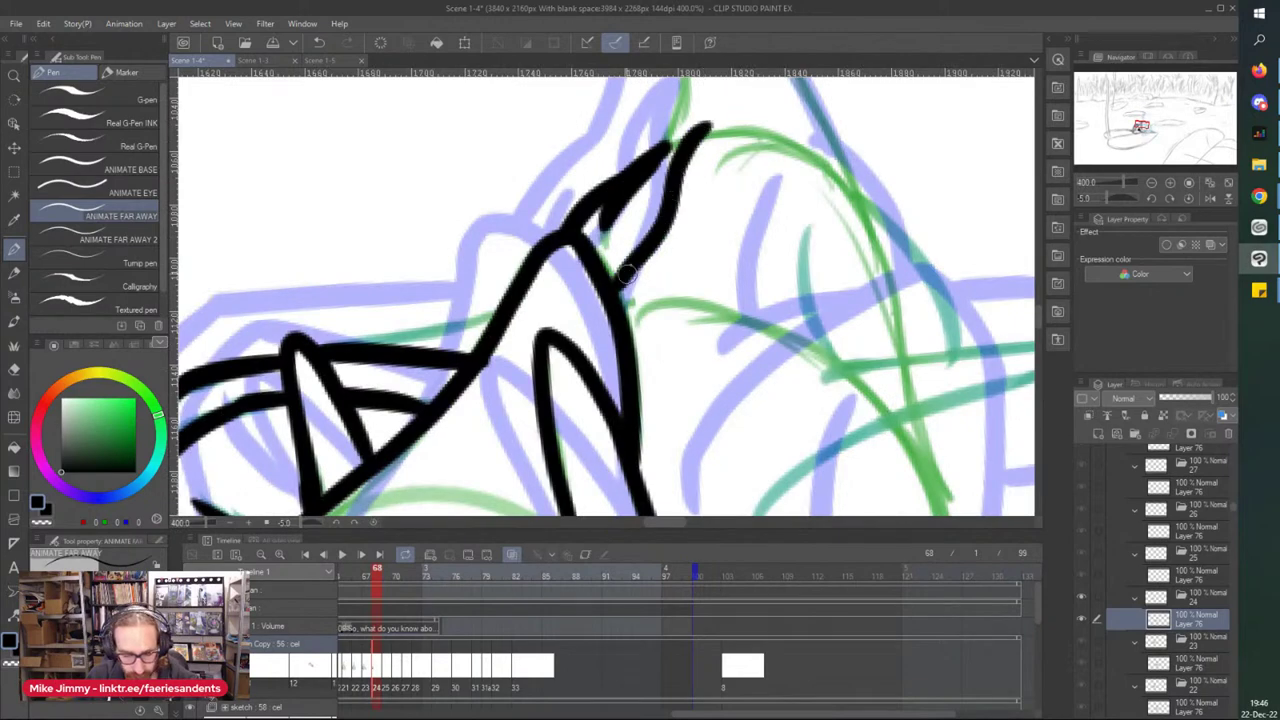
mouse_move(708, 123)
left_mouse_down()
mouse_move(690, 243)
mouse_move(628, 356)
left_mouse_up()
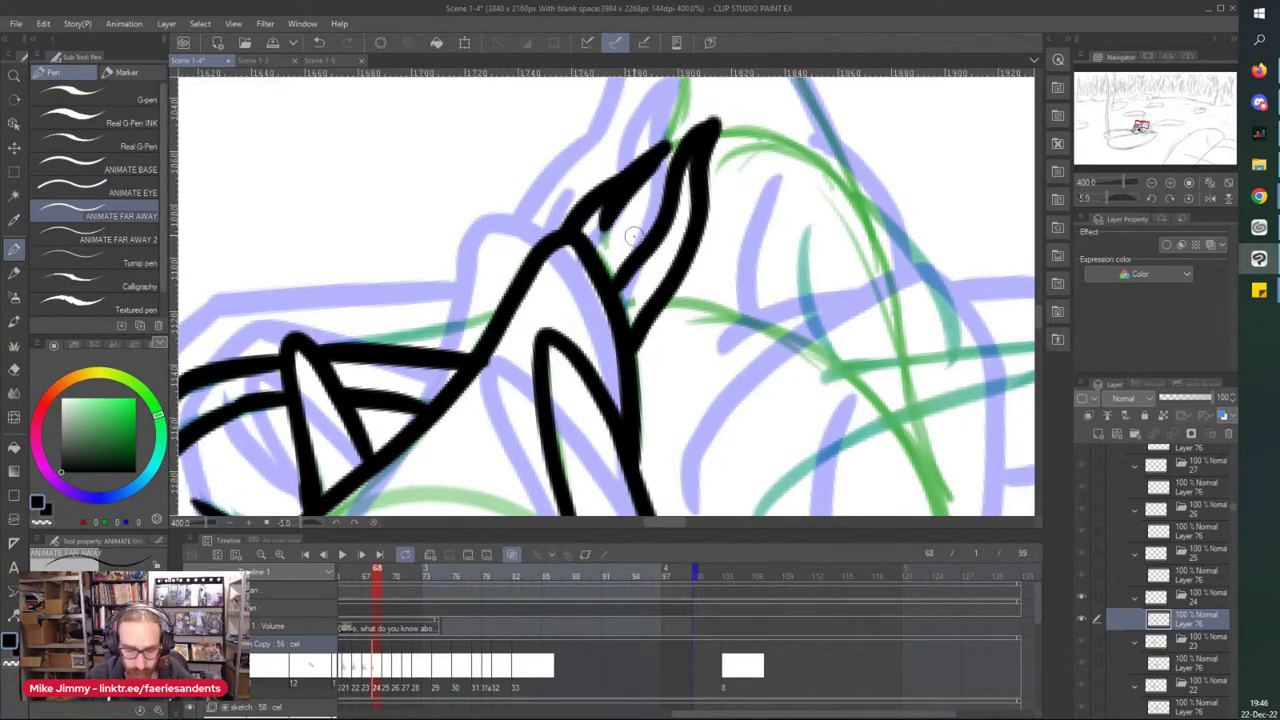
- Extend the belly line to the right foreleg and ink both sides of that foreleg from the elbow down in cel 24
scroll(632, 236, "down", 3)
scroll(634, 235, "down", 1)
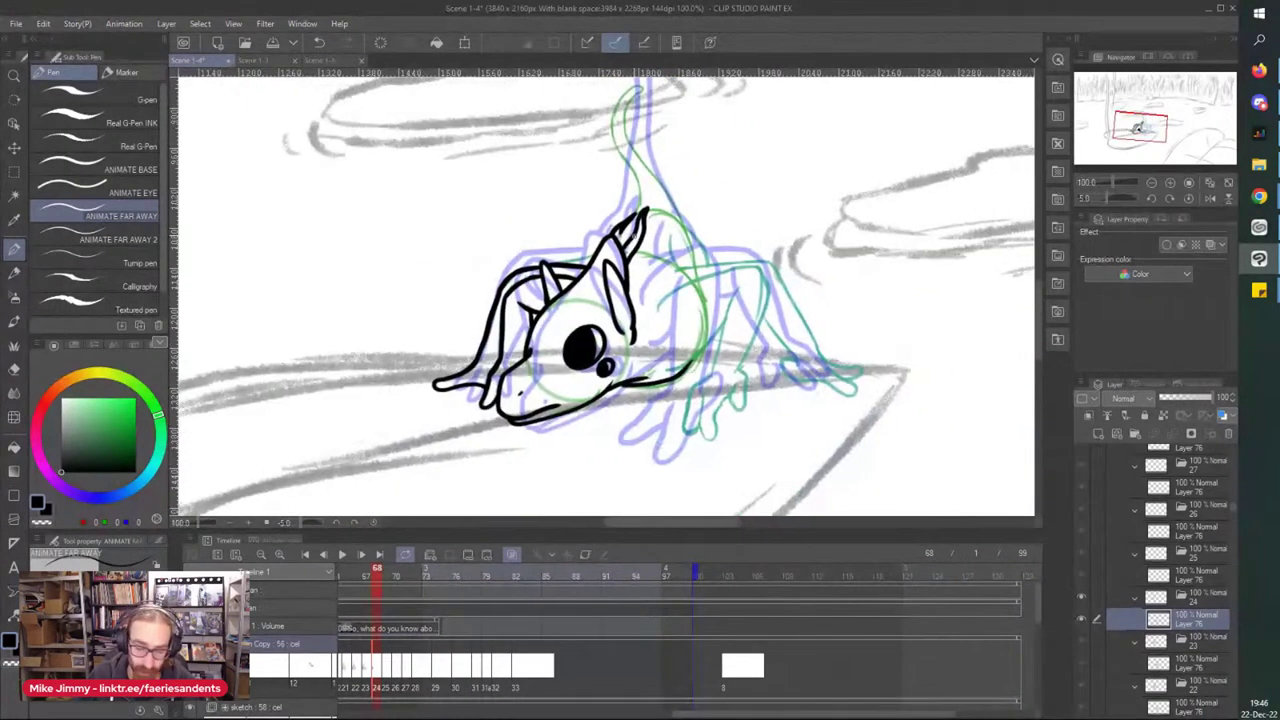
scroll(755, 362, "up", 4)
scroll(590, 465, "down", 2)
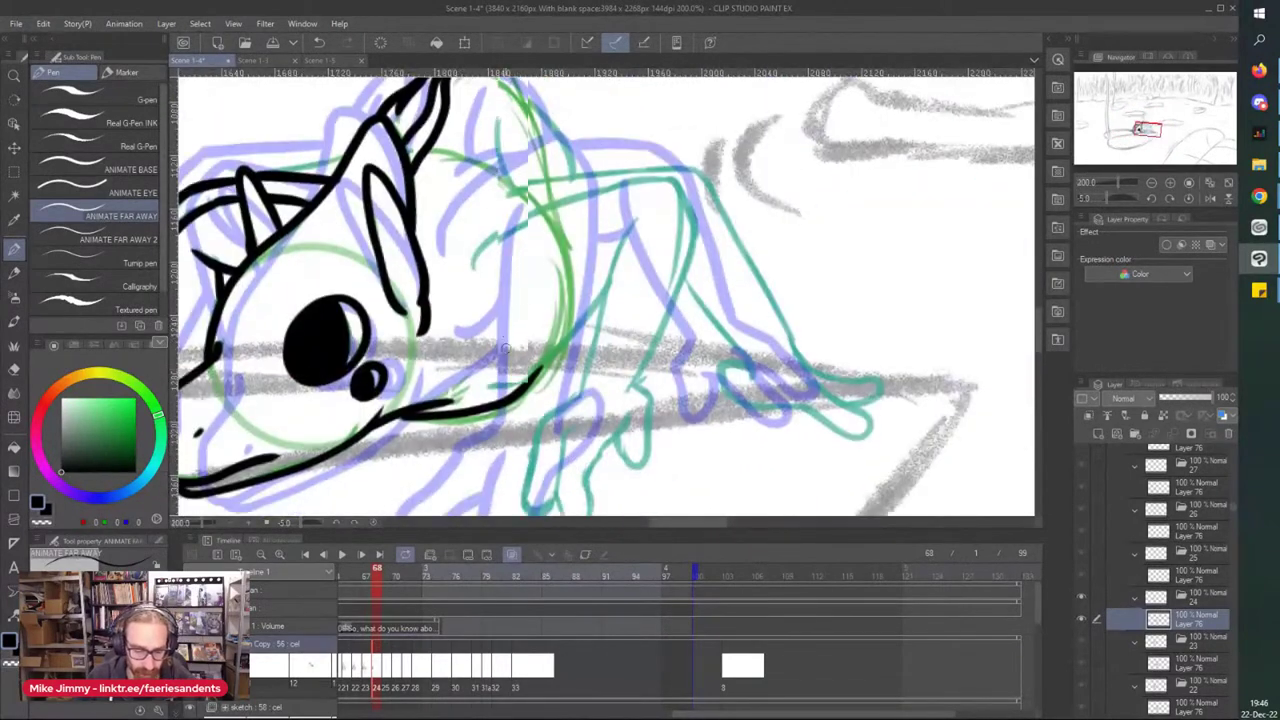
mouse_move(600, 307)
left_mouse_down()
mouse_move(530, 370)
mouse_move(488, 383)
mouse_move(537, 364)
left_mouse_up()
left_click_drag(635, 241, 597, 352)
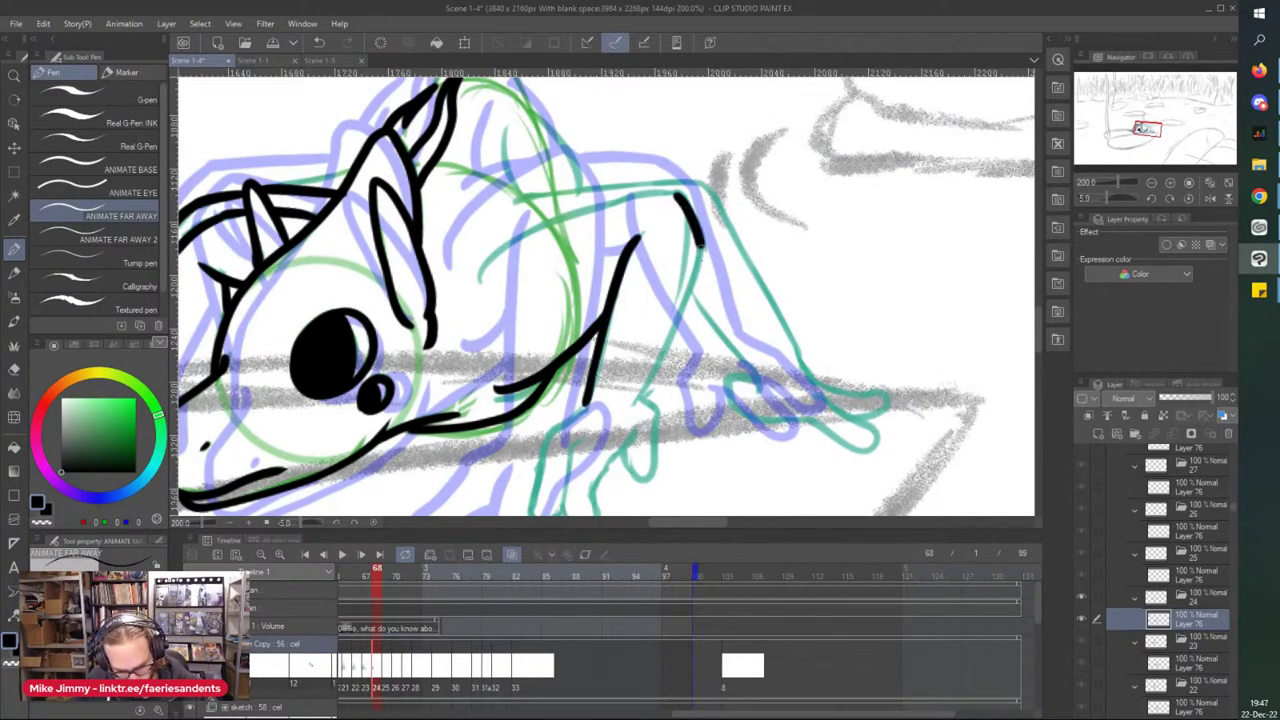
left_click_drag(701, 256, 638, 400)
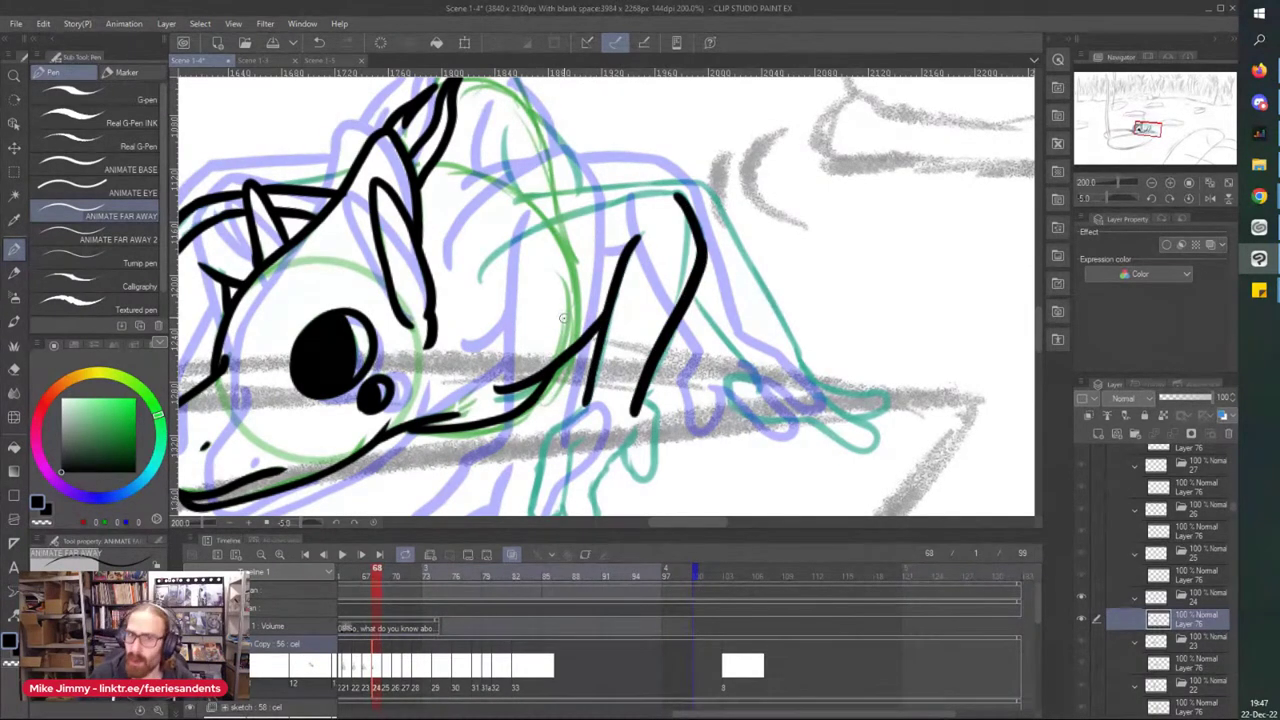
- Ink the upper edge of the right foreleg from the elbow back to the rounded shoulder in cel 24
scroll(562, 200, "up", 2)
mouse_move(790, 195)
left_mouse_down()
mouse_move(557, 242)
mouse_move(410, 350)
left_mouse_up()
left_click_drag(445, 306, 390, 395)
scroll(349, 258, "down", 3)
- Ink the right front paw with its three rounded toes below the foreleg in cel 24
scroll(349, 258, "up", 4)
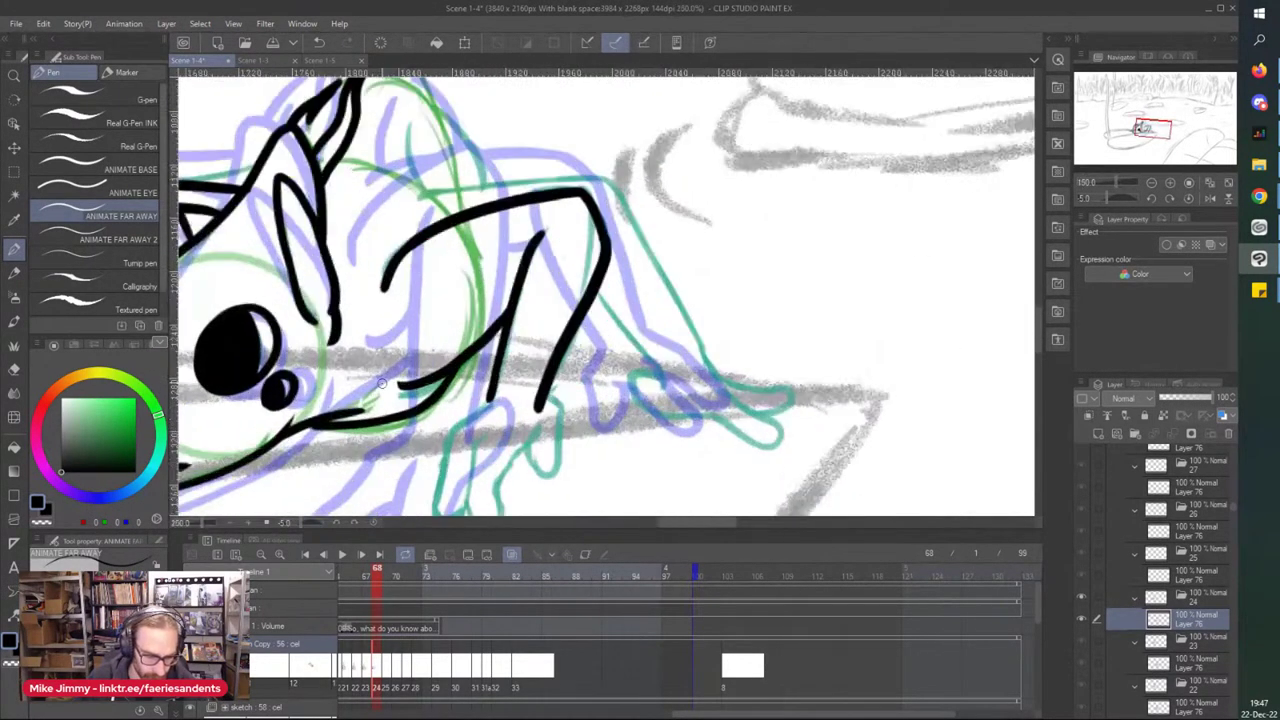
scroll(385, 393, "down", 4)
scroll(370, 393, "up", 4)
scroll(358, 392, "down", 4)
scroll(430, 440, "up", 4)
mouse_move(567, 231)
left_mouse_down()
mouse_move(533, 259)
mouse_move(501, 423)
mouse_move(532, 435)
mouse_move(664, 187)
mouse_move(696, 176)
mouse_move(710, 312)
mouse_move(643, 255)
left_mouse_up()
mouse_move(562, 172)
left_mouse_down()
mouse_move(482, 234)
mouse_move(491, 226)
mouse_move(418, 384)
mouse_move(508, 350)
left_mouse_up()
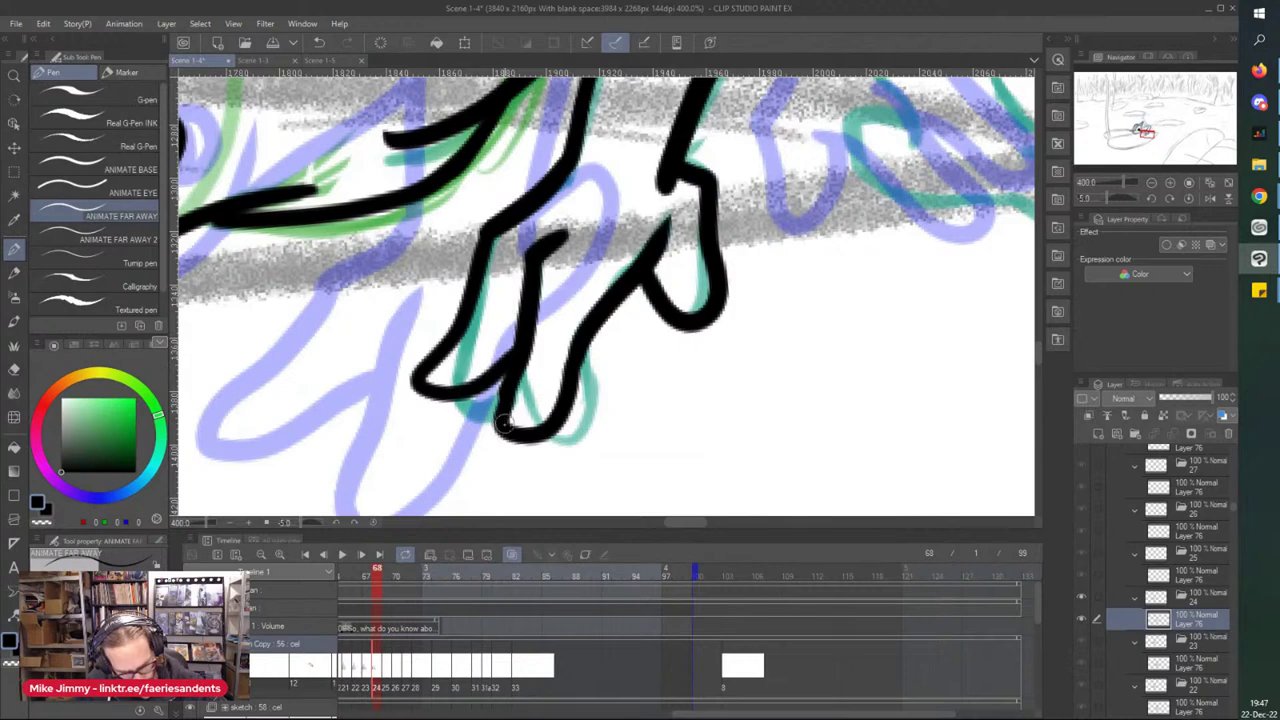
- Ink the upper line of the right hind leg running behind the right foreleg in cel 24
scroll(498, 206, "down", 4)
left_click_drag(482, 90, 480, 202)
scroll(478, 200, "up", 2)
scroll(465, 210, "up", 2)
mouse_move(428, 270)
left_mouse_down()
mouse_move(466, 215)
mouse_move(655, 190)
mouse_move(790, 198)
mouse_move(880, 285)
left_mouse_up()
scroll(880, 285, "down", 3)
- Ink the lower right hind leg and its long-toed foot in cel 24, and save the file
scroll(773, 172, "up", 2)
scroll(773, 172, "up", 2)
scroll(752, 156, "down", 2)
scroll(730, 143, "up", 2)
mouse_move(797, 230)
left_mouse_down()
mouse_move(730, 143)
mouse_move(715, 220)
left_mouse_up()
scroll(671, 143, "down", 2)
mouse_move(661, 96)
left_mouse_down()
mouse_move(754, 268)
mouse_move(825, 289)
mouse_move(756, 281)
mouse_move(816, 325)
mouse_move(692, 299)
mouse_move(672, 256)
left_mouse_up()
left_click_drag(632, 183, 698, 266)
key("ctrl+minus")
key("ctrl+minus")
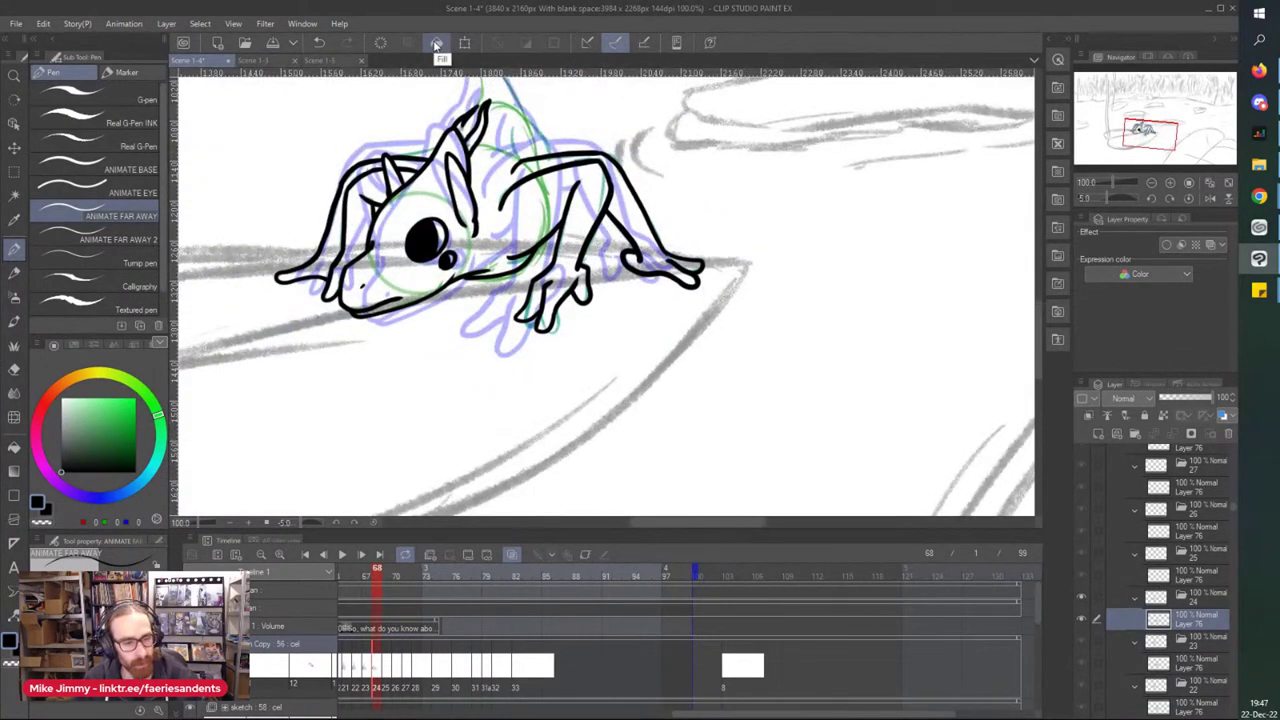
key("ctrl+s")
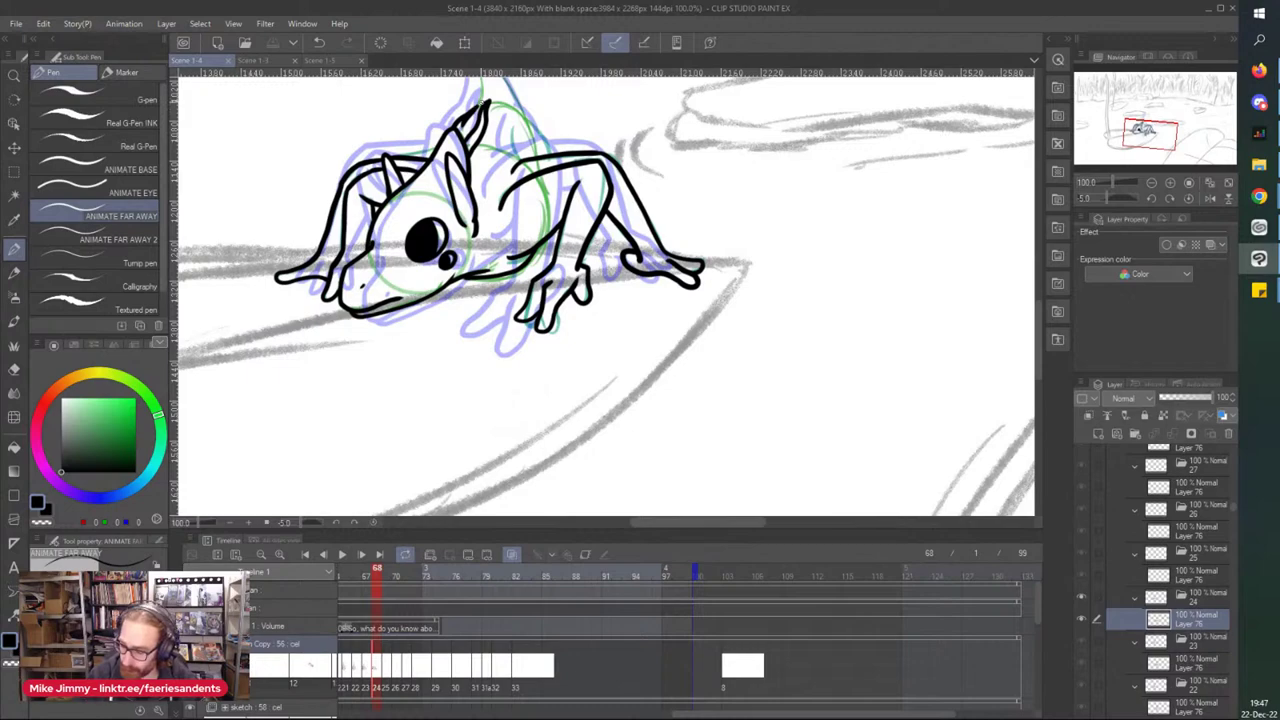
- Ink the two curved haunch lines rising from the right hind leg toward the tail base in cel 24
key("ctrl+plus")
key("ctrl+plus")
mouse_move(508, 118)
left_mouse_down()
mouse_move(503, 185)
mouse_move(518, 248)
left_mouse_up()
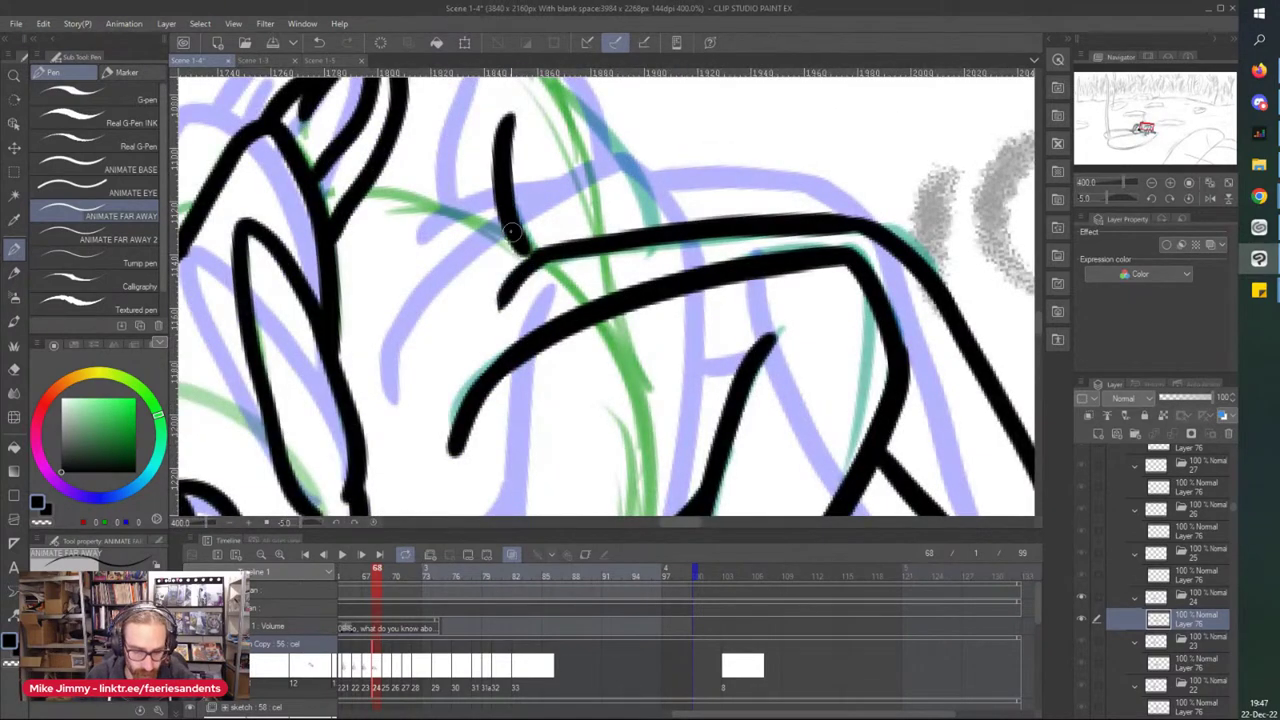
key("ctrl+minus")
key("ctrl+minus")
key("ctrl+plus")
key("ctrl+plus")
left_click_drag(518, 116, 616, 250)
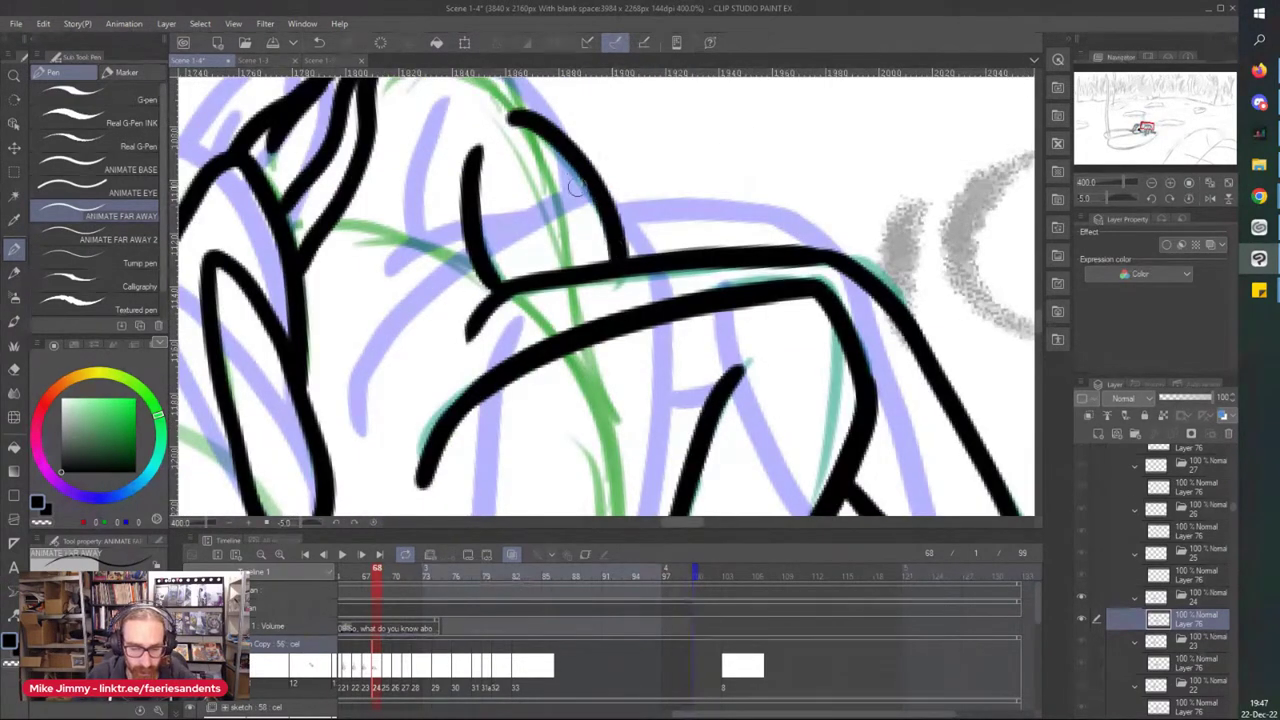
key("ctrl+minus")
key("ctrl+minus")
key("ctrl+minus")
key("ctrl+minus")
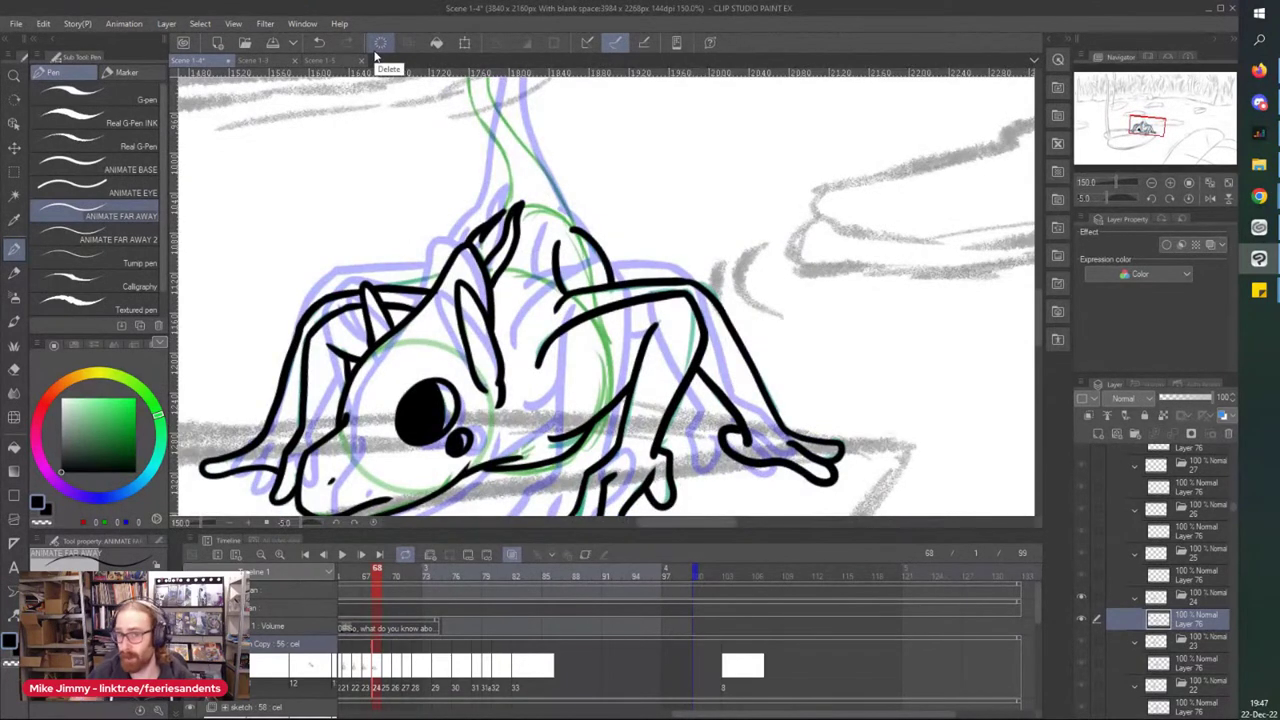
- Ink both sides of the raised tail and close its curled tip in cel 24
key("ctrl+plus")
scroll(472, 178, "up", 5)
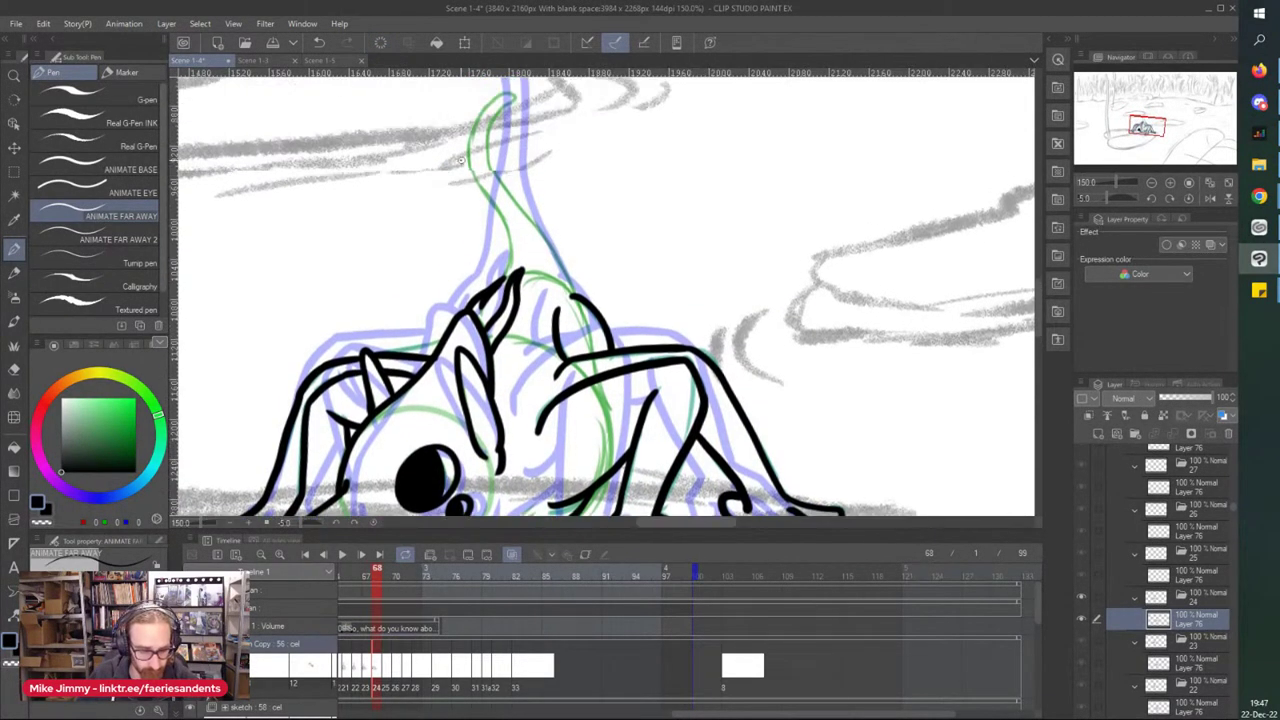
mouse_move(472, 178)
left_mouse_down()
mouse_move(520, 310)
mouse_move(521, 368)
left_mouse_up()
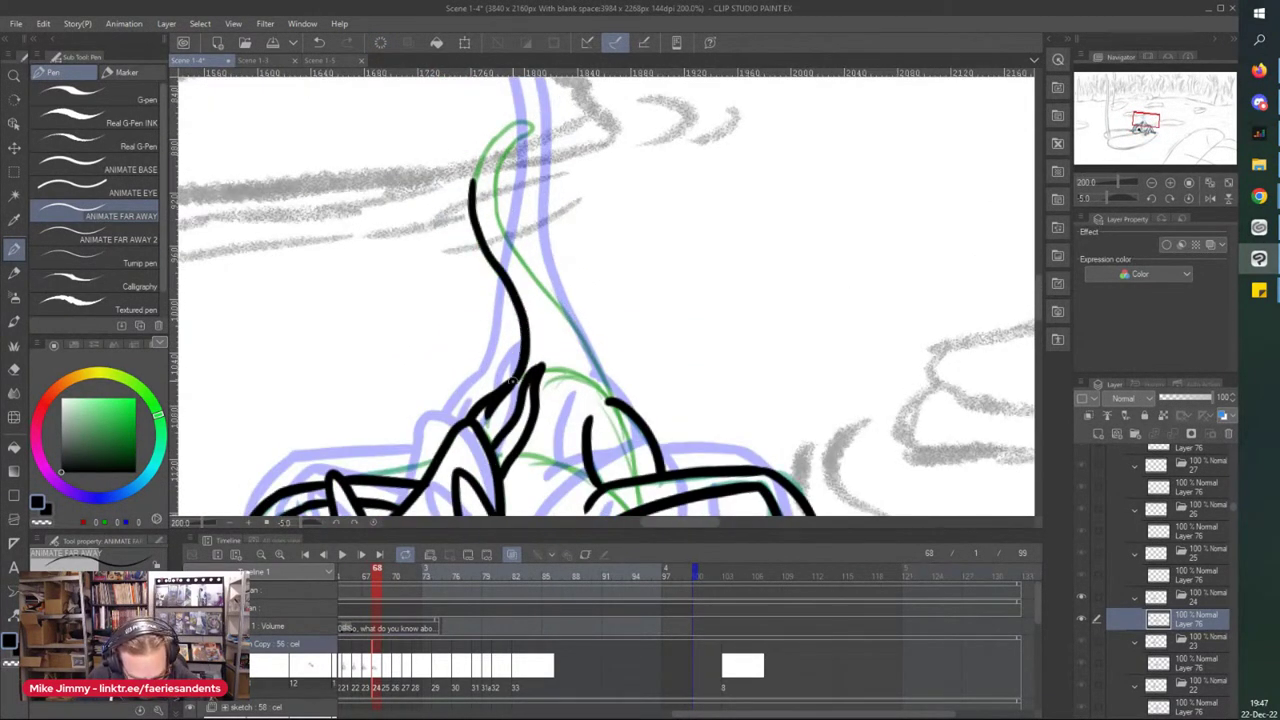
mouse_move(494, 180)
left_mouse_down()
mouse_move(509, 235)
mouse_move(608, 400)
left_mouse_up()
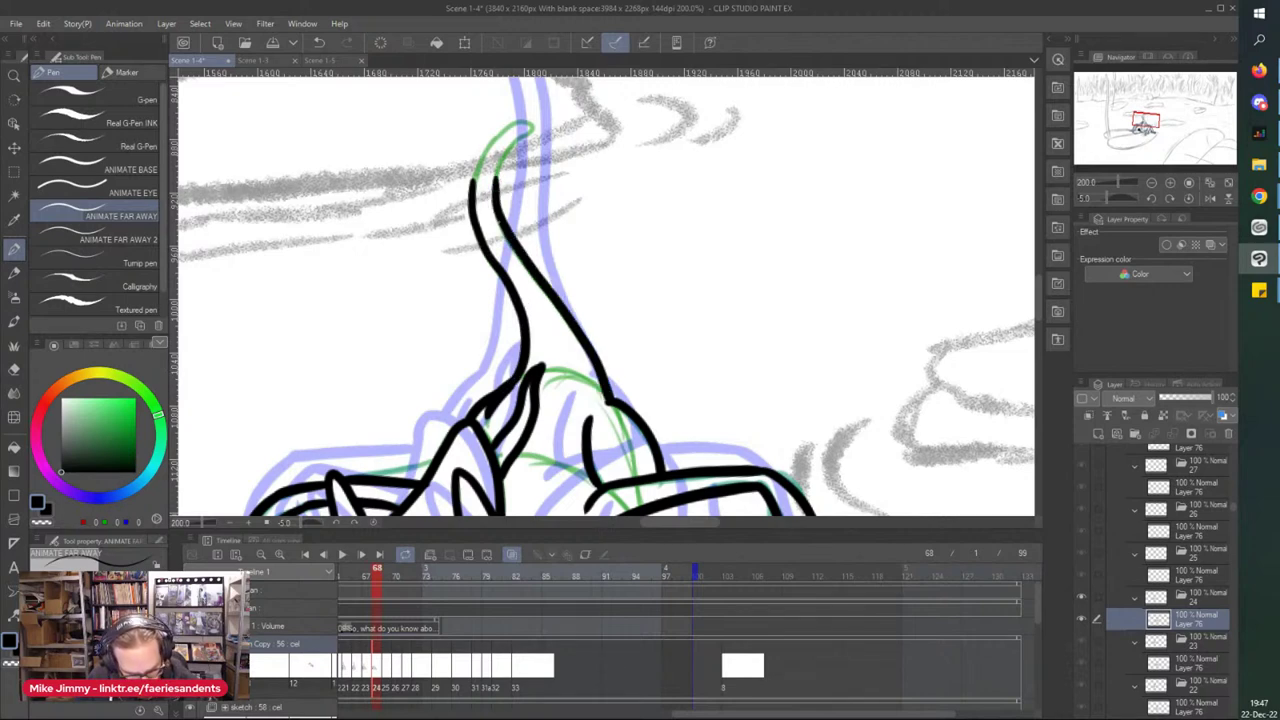
mouse_move(507, 121)
left_mouse_down()
mouse_move(483, 152)
mouse_move(484, 246)
left_mouse_up()
key("ctrl+z")
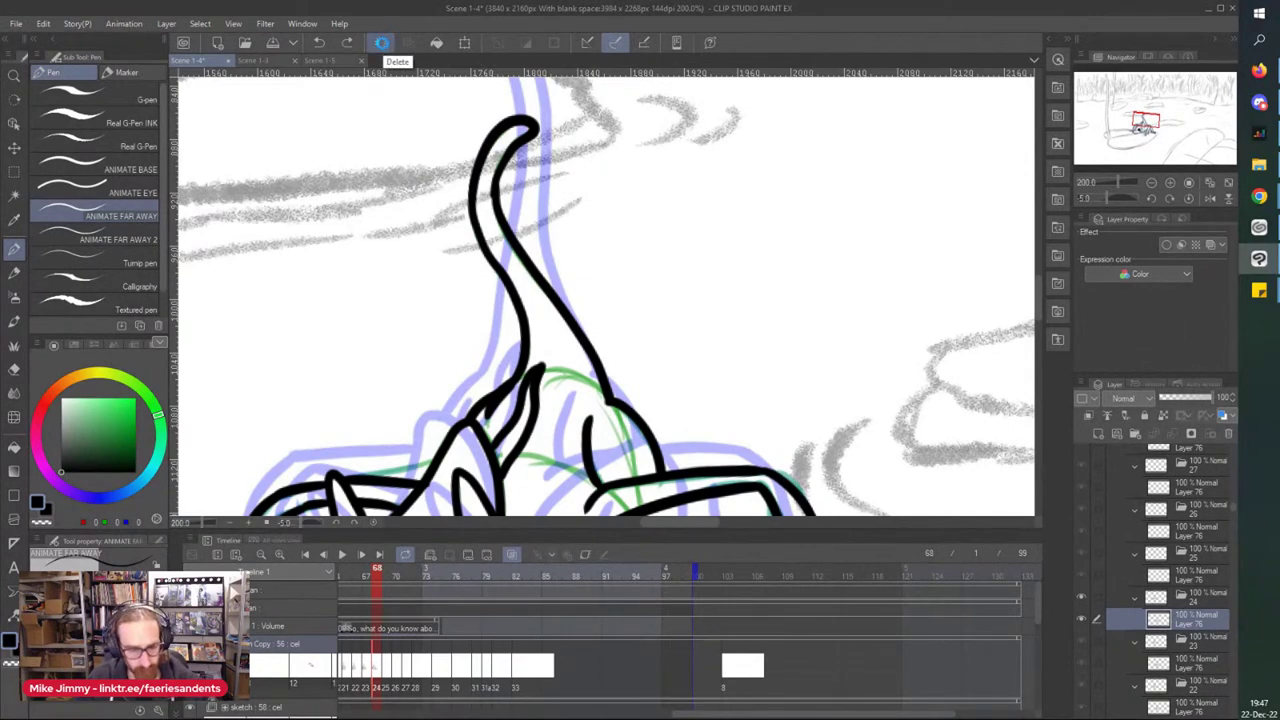
- Go to cel 25 and select its drawing layer inside the cel 25 folder
left_click(391, 674)
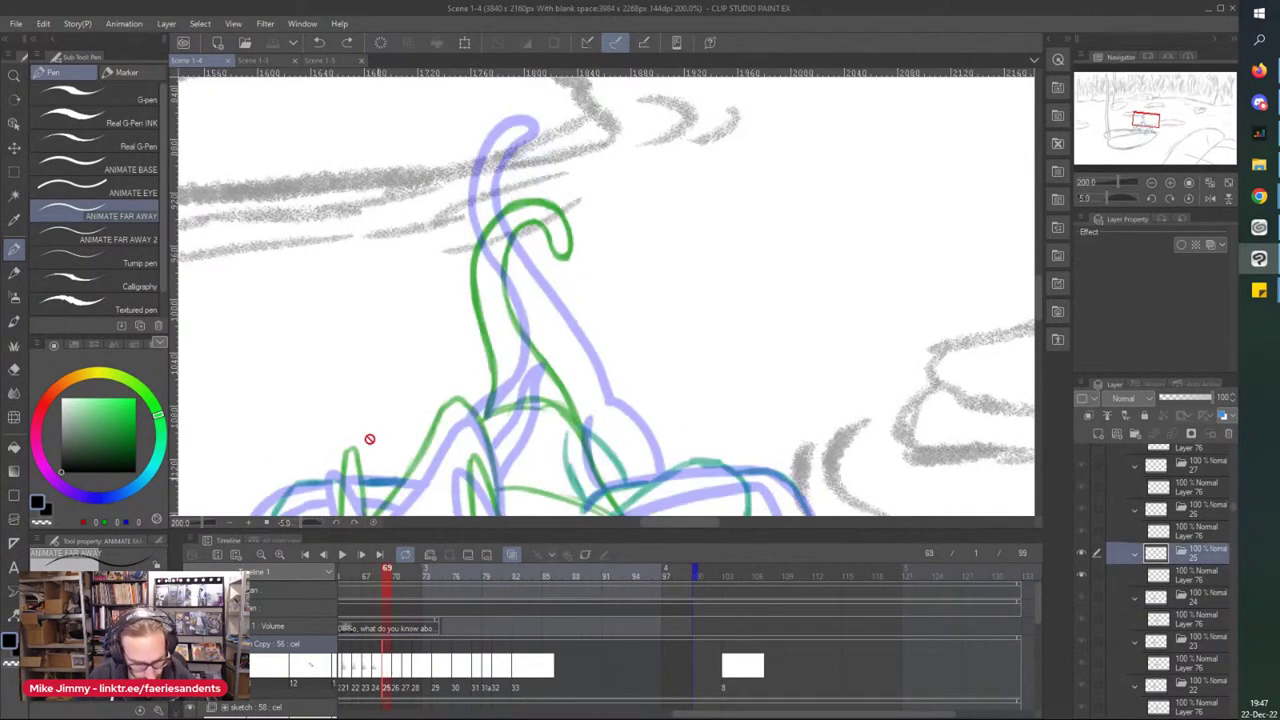
scroll(330, 380, "down", 3)
scroll(280, 400, "left", 2)
scroll(303, 432, "up", 1)
scroll(303, 432, "up", 3)
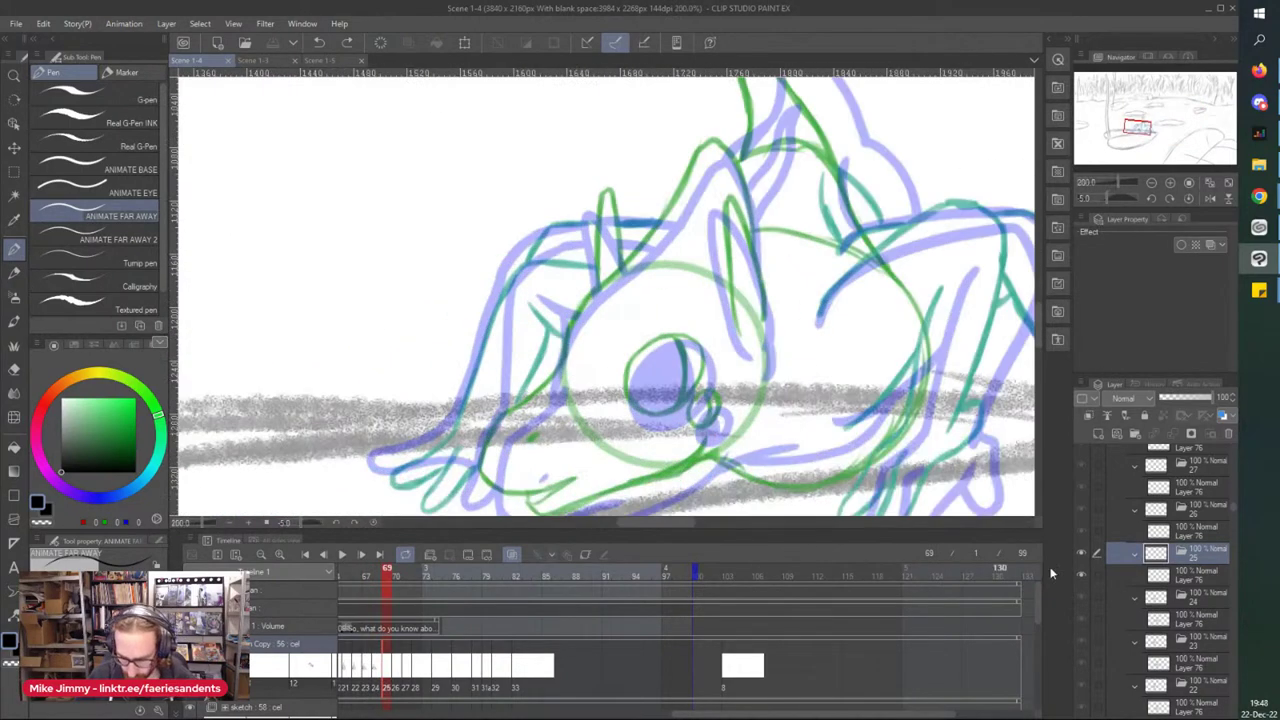
left_click(1174, 572)
- Ink the large eye with its crescent highlight and the small eye beside it in cel 25
scroll(654, 380, "up", 3)
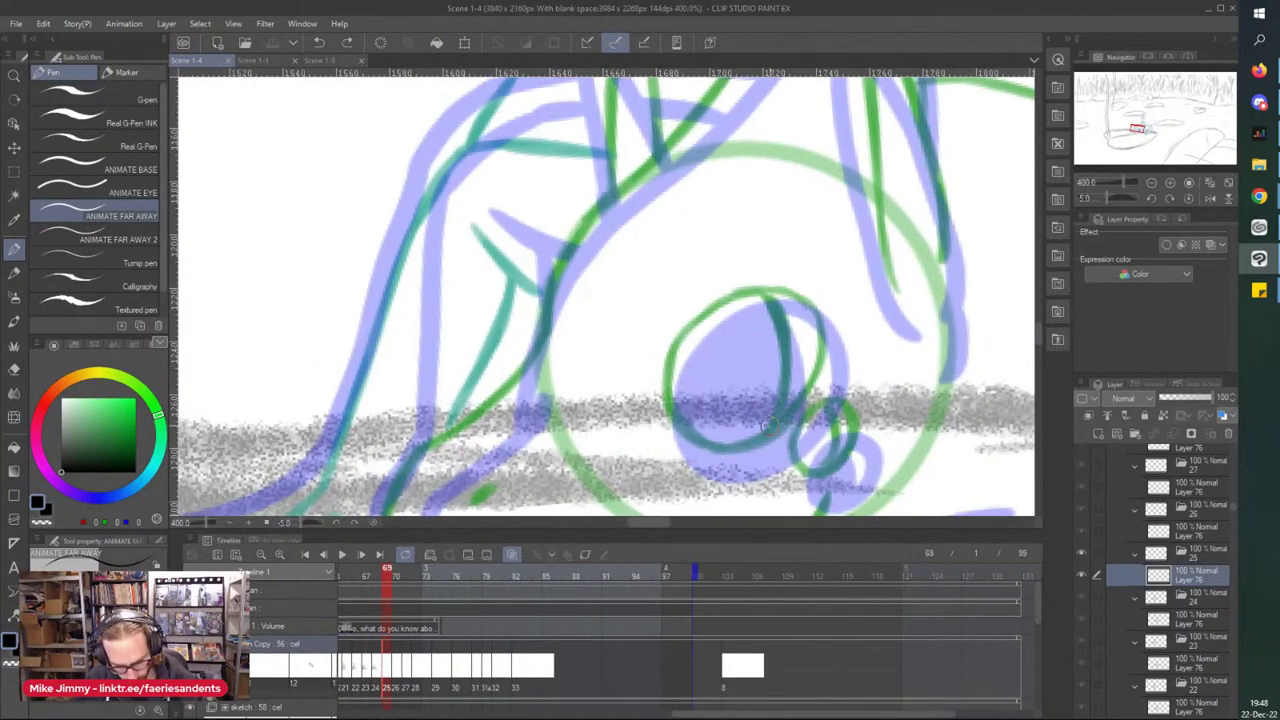
mouse_move(741, 443)
left_mouse_down()
mouse_move(800, 308)
mouse_move(690, 316)
mouse_move(656, 380)
mouse_move(785, 432)
mouse_move(730, 290)
mouse_move(710, 305)
left_mouse_up()
key("ctrl+z")
mouse_move(775, 354)
left_mouse_down()
mouse_move(780, 390)
mouse_move(744, 433)
mouse_move(760, 308)
mouse_move(770, 328)
mouse_move(738, 401)
mouse_move(729, 317)
mouse_move(744, 307)
mouse_move(673, 379)
mouse_move(681, 349)
mouse_move(701, 407)
mouse_move(736, 439)
mouse_move(739, 399)
mouse_move(724, 388)
mouse_move(683, 402)
mouse_move(676, 371)
left_mouse_up()
mouse_move(804, 467)
left_mouse_down()
mouse_move(858, 423)
mouse_move(818, 410)
mouse_move(798, 439)
mouse_move(804, 475)
mouse_move(828, 447)
mouse_move(825, 419)
mouse_move(810, 467)
mouse_move(811, 432)
left_mouse_up()
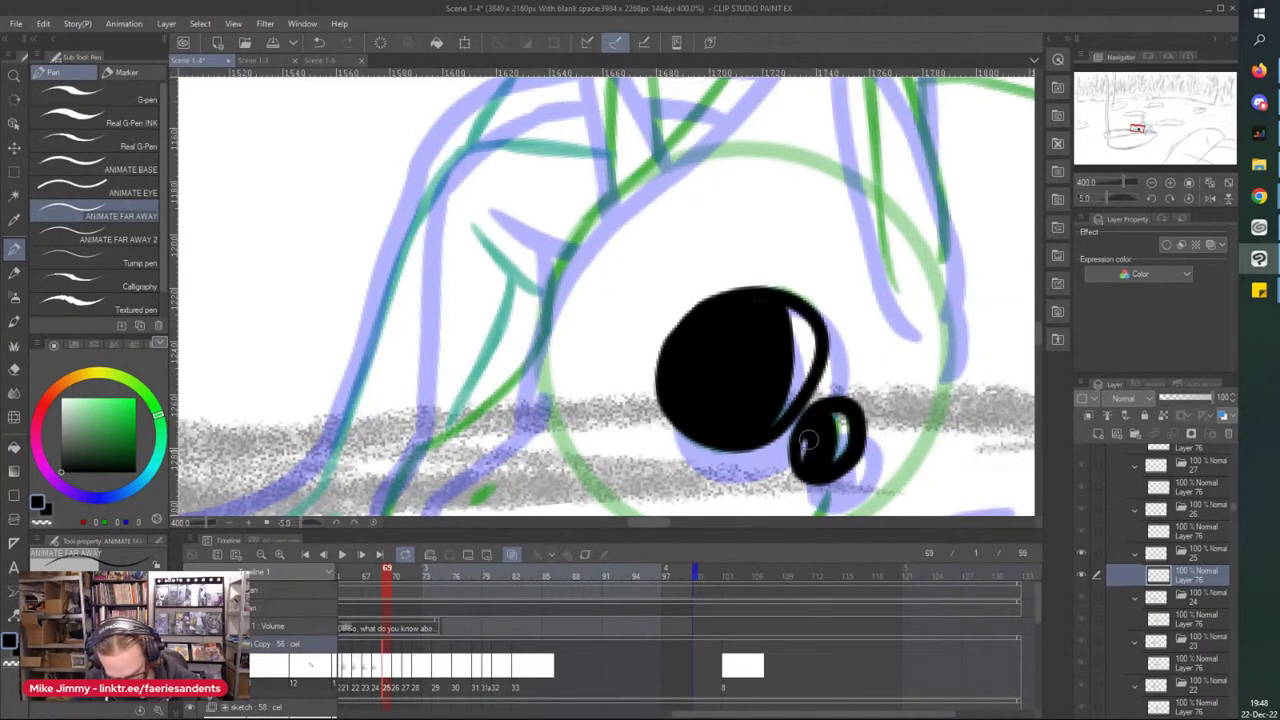
- Ink the snout with its nostril, the mouth and the lower jaw line back to the cheek in cel 25
scroll(805, 449, "down", 3)
scroll(585, 351, "down", 1)
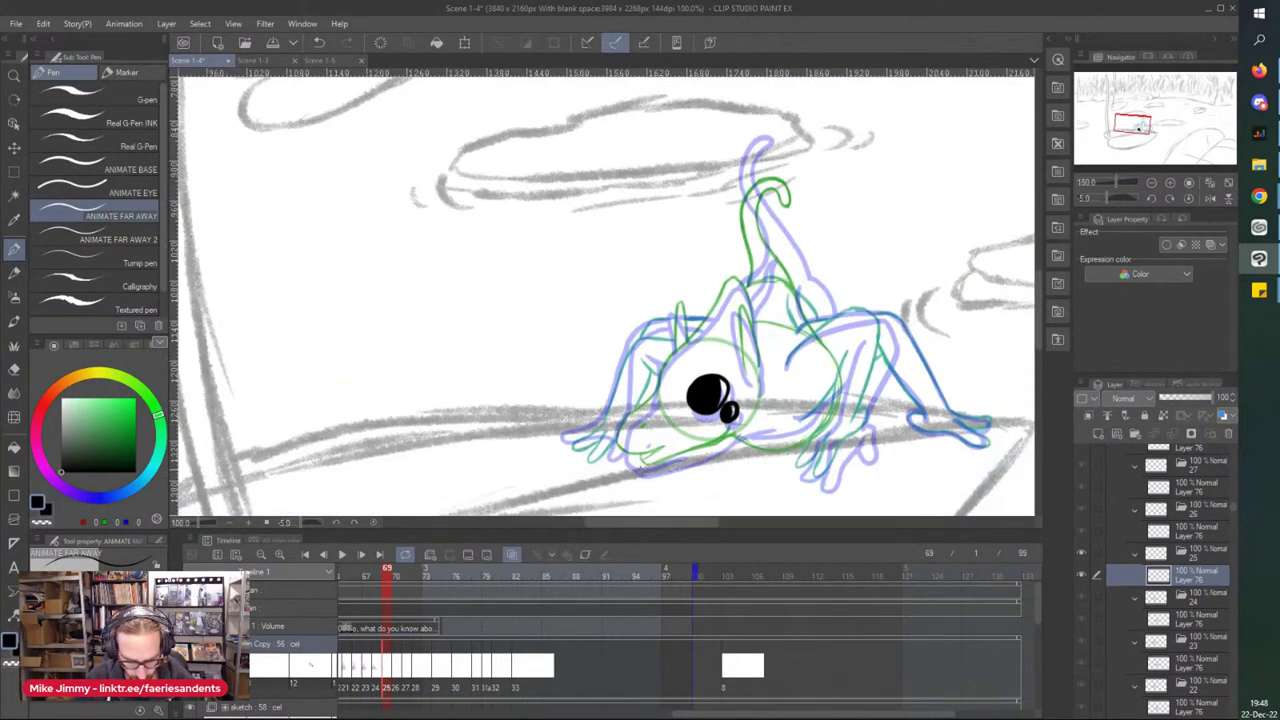
scroll(640, 460, "up", 2)
mouse_move(681, 291)
left_mouse_down()
mouse_move(650, 343)
mouse_move(606, 378)
mouse_move(597, 417)
mouse_move(655, 445)
left_mouse_up()
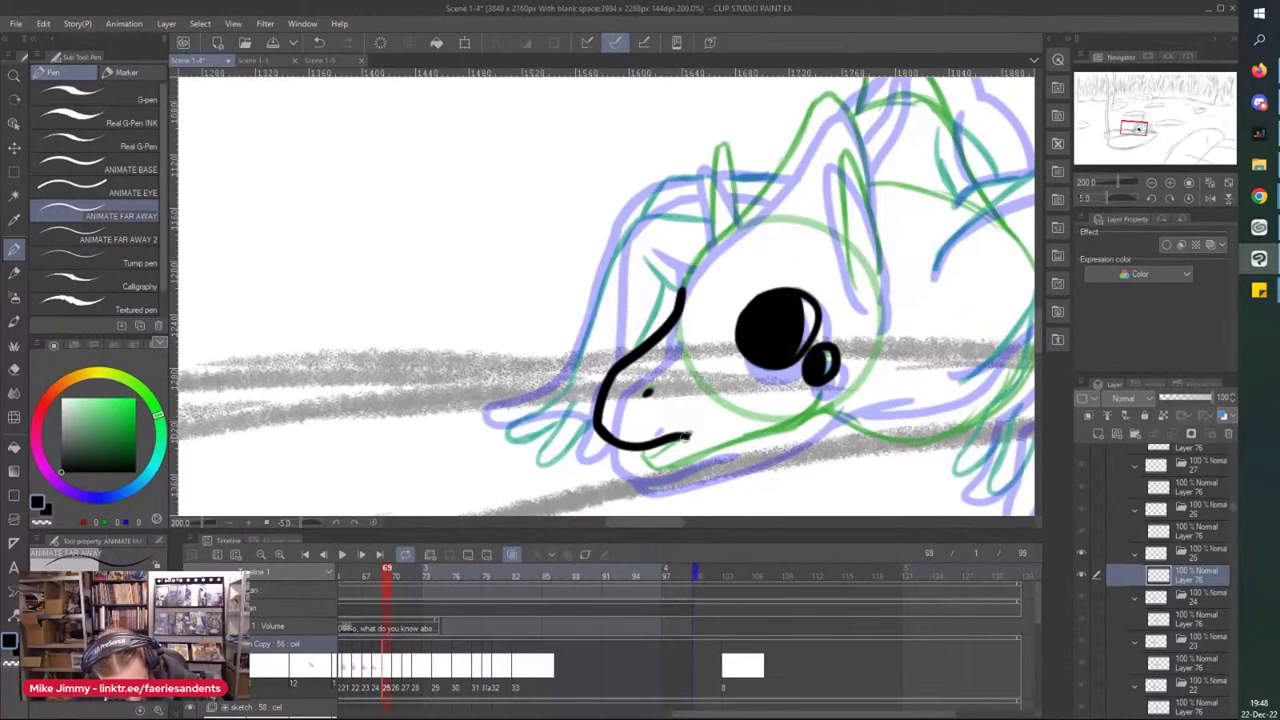
mouse_move(646, 463)
left_mouse_down()
mouse_move(772, 428)
mouse_move(834, 370)
left_mouse_up()
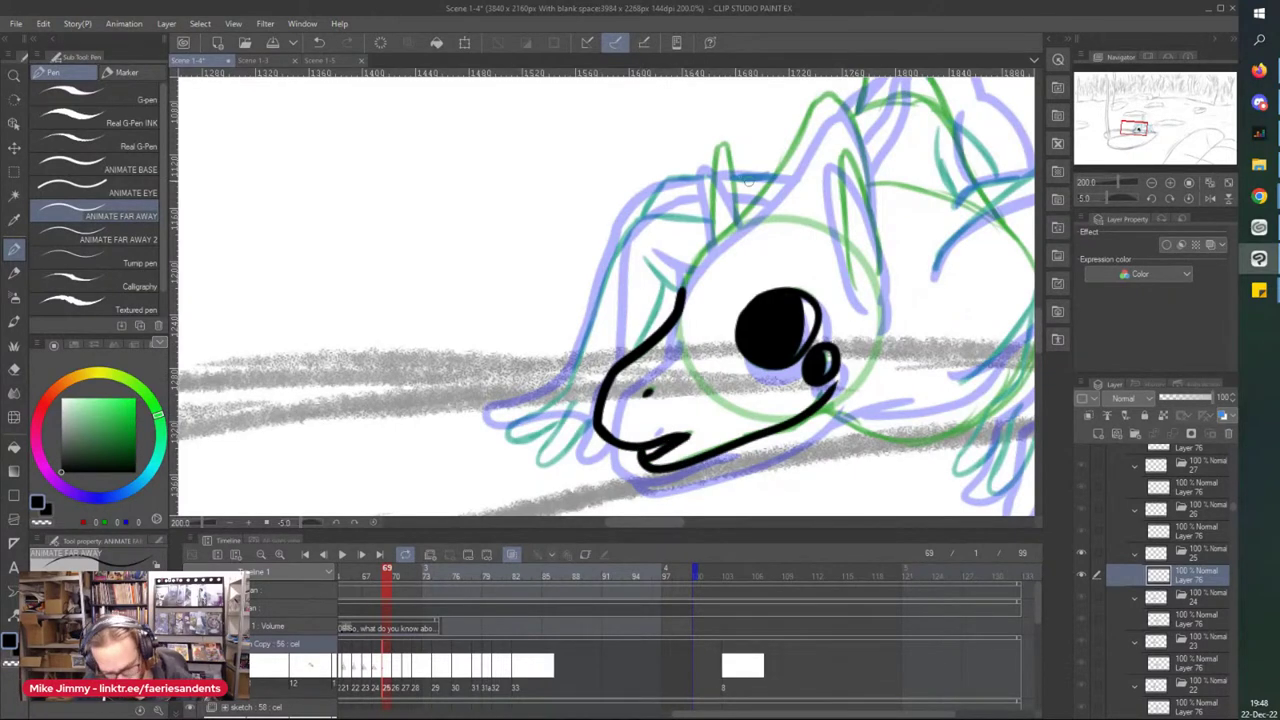
mouse_move(697, 262)
left_mouse_down()
mouse_move(754, 216)
mouse_move(823, 102)
mouse_move(840, 102)
mouse_move(871, 200)
left_mouse_up()
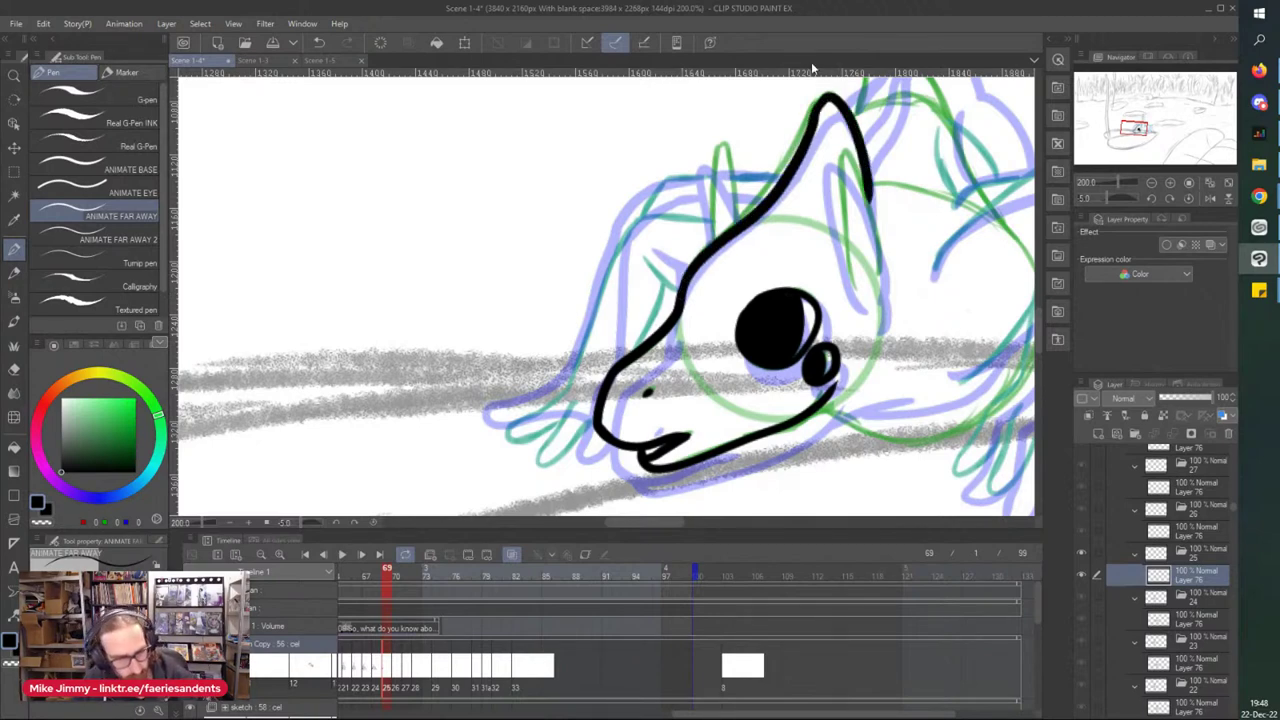
key("ctrl+z")
key("ctrl+z")
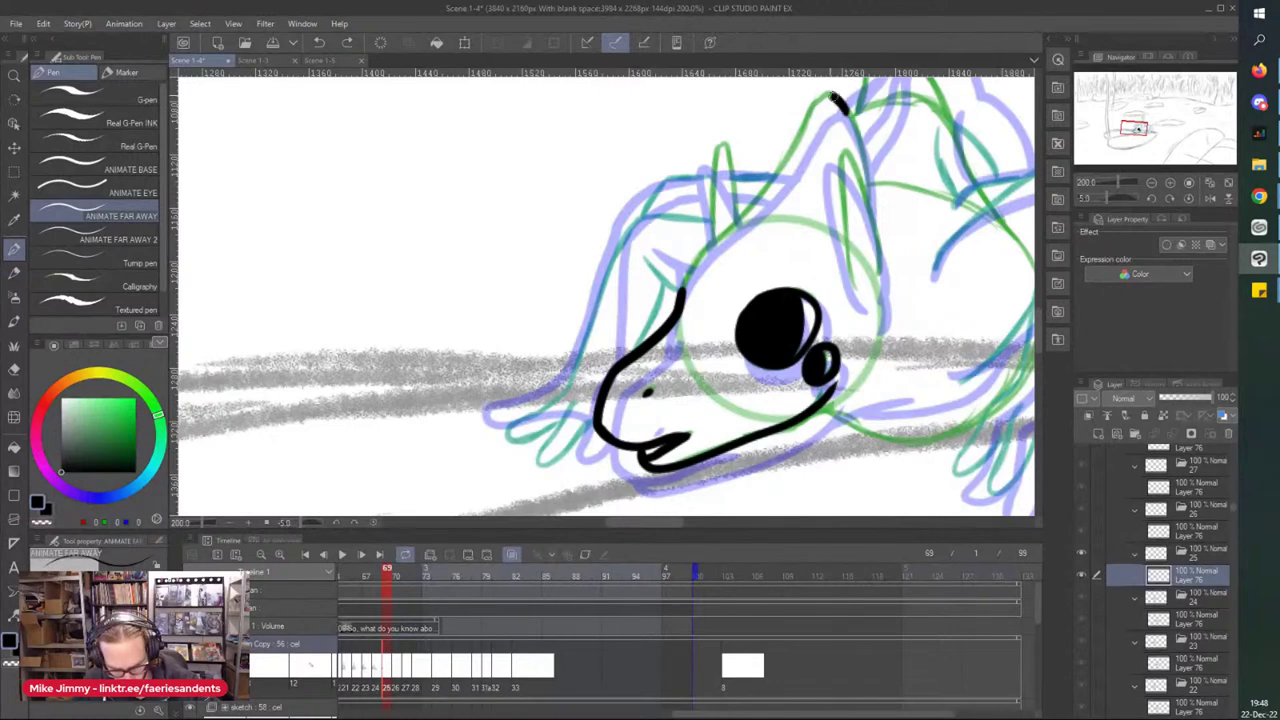
- Ink the forehead line up to the tall pointed peak and outline both narrow ears in cel 25
left_click_drag(800, 128, 683, 286)
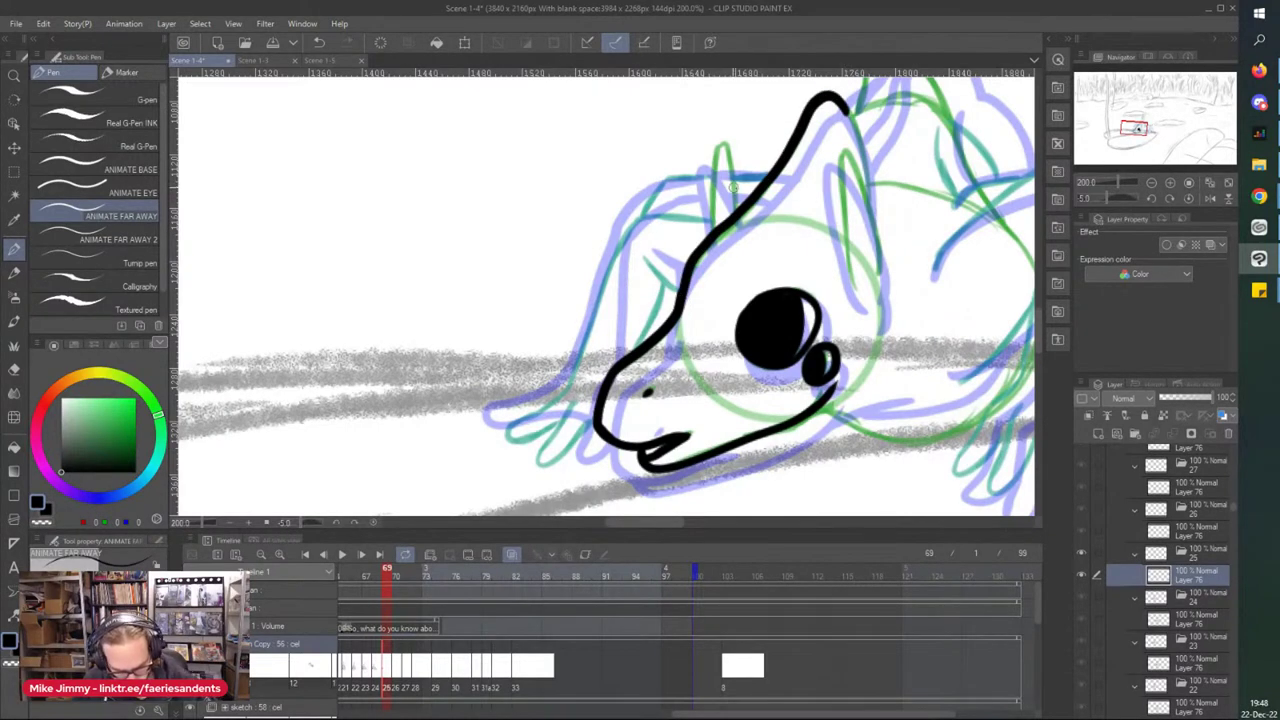
mouse_move(736, 197)
left_mouse_down()
mouse_move(713, 166)
mouse_move(706, 238)
left_mouse_up()
mouse_move(858, 289)
left_mouse_down()
mouse_move(841, 152)
mouse_move(877, 243)
mouse_move(879, 306)
left_mouse_up()
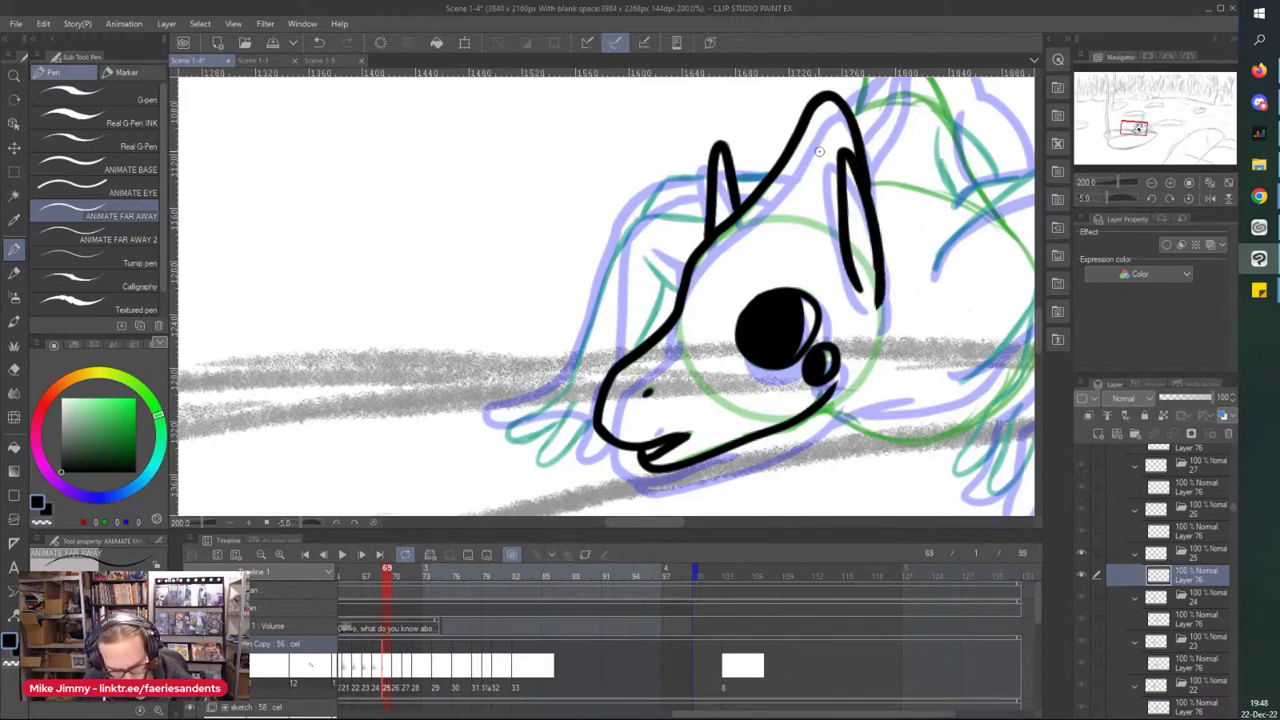
- Ink the left foreleg's outer edge over the bent elbow and its short inner edge beside the face in cel 25
scroll(720, 390, "down", 1)
left_click_drag(654, 263, 631, 263)
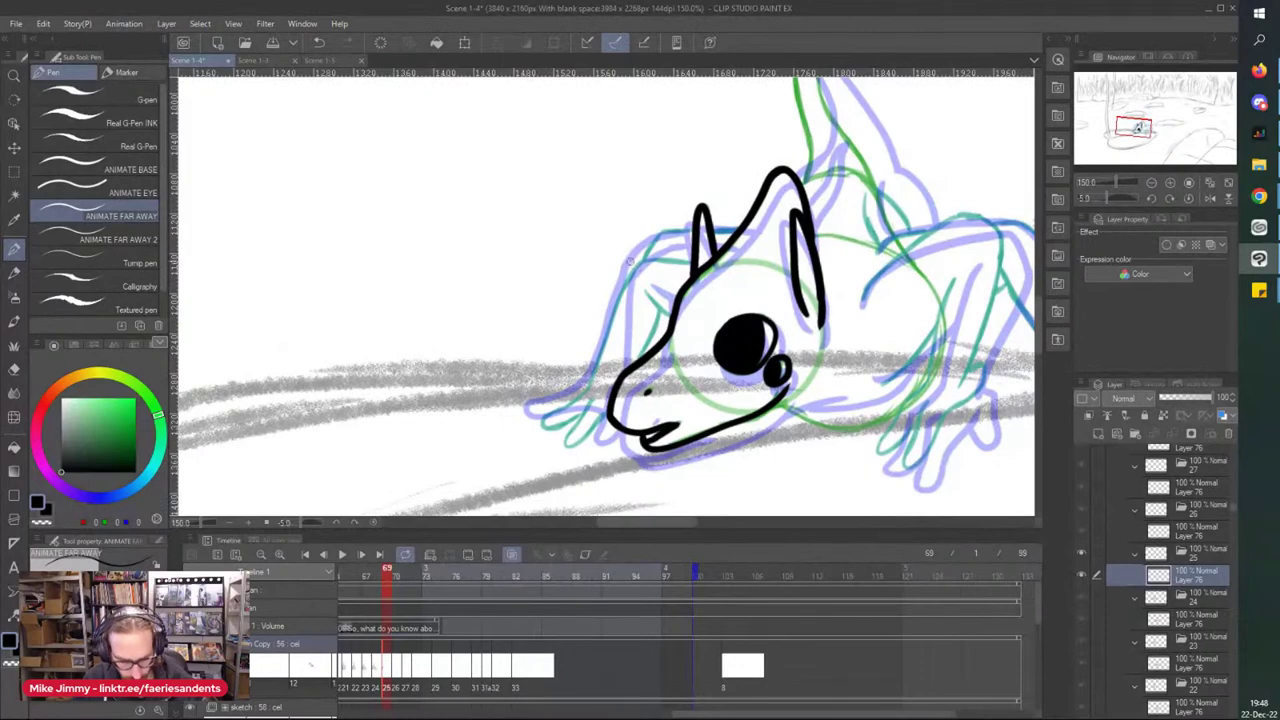
scroll(653, 310, "up", 1)
scroll(653, 310, "up", 2)
left_click_drag(705, 325, 633, 267)
mouse_move(757, 187)
left_mouse_down()
mouse_move(636, 172)
mouse_move(582, 228)
mouse_move(609, 289)
mouse_move(576, 350)
left_mouse_up()
scroll(590, 235, "down", 2)
scroll(600, 250, "up", 2)
left_click_drag(551, 126, 447, 416)
scroll(447, 340, "down", 3)
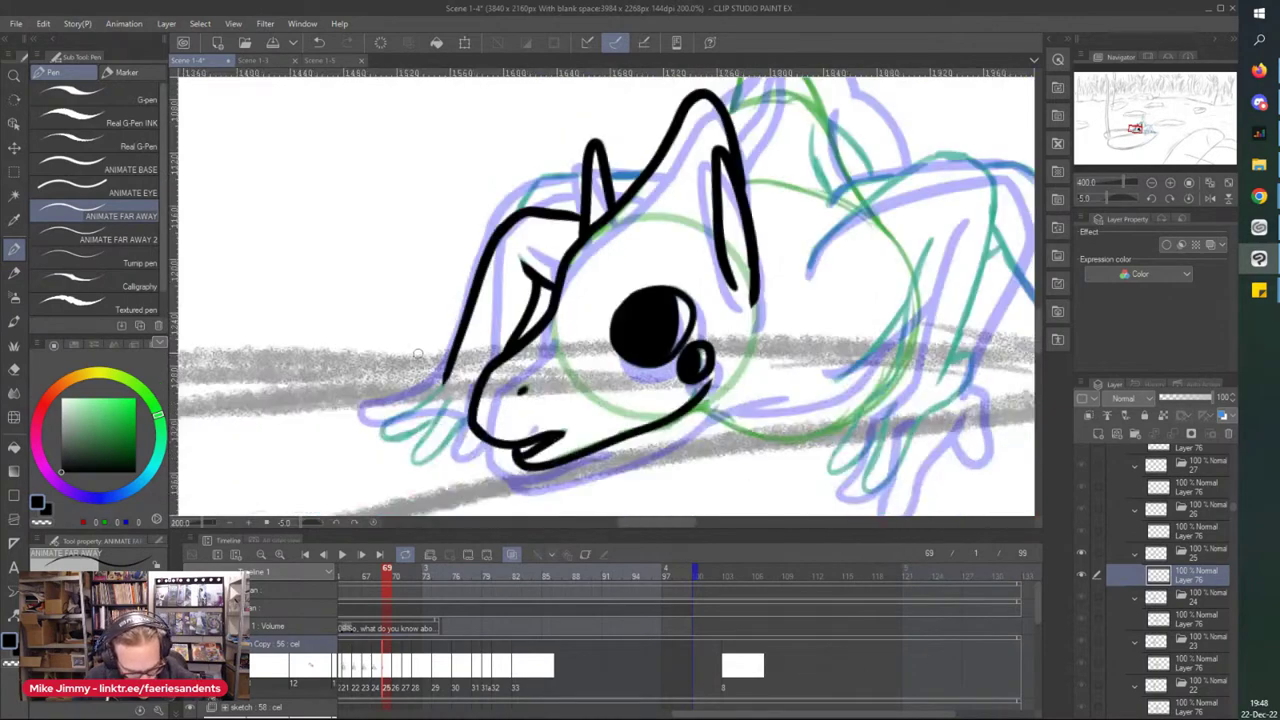
- Ink the left front paw with its rounded toes beside the snout in cel 25
scroll(450, 390, "up", 4)
mouse_move(602, 256)
left_mouse_down()
mouse_move(510, 400)
mouse_move(632, 278)
left_mouse_up()
mouse_move(592, 210)
left_mouse_down()
mouse_move(445, 322)
mouse_move(545, 352)
left_mouse_up()
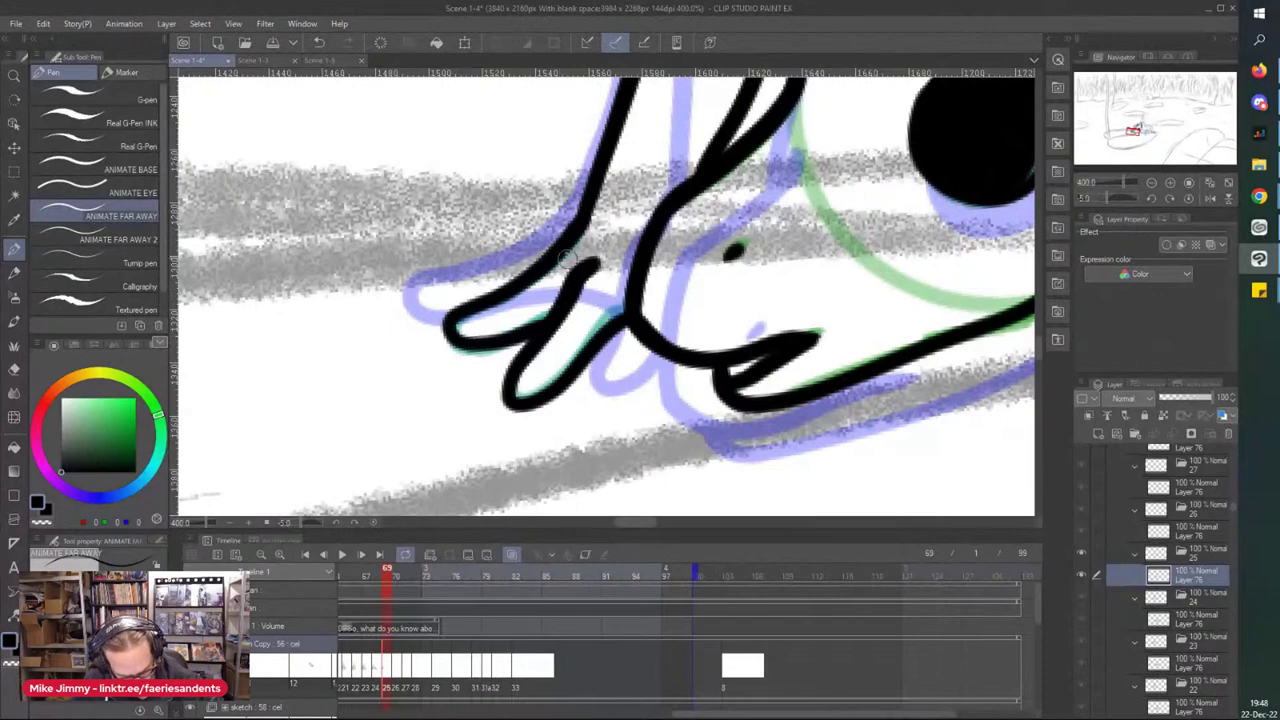
- Ink the upper leg line showing behind the left foreleg and the small ear in cel 25
scroll(583, 147, "down", 4)
scroll(628, 190, "down", 1)
scroll(650, 200, "up", 5)
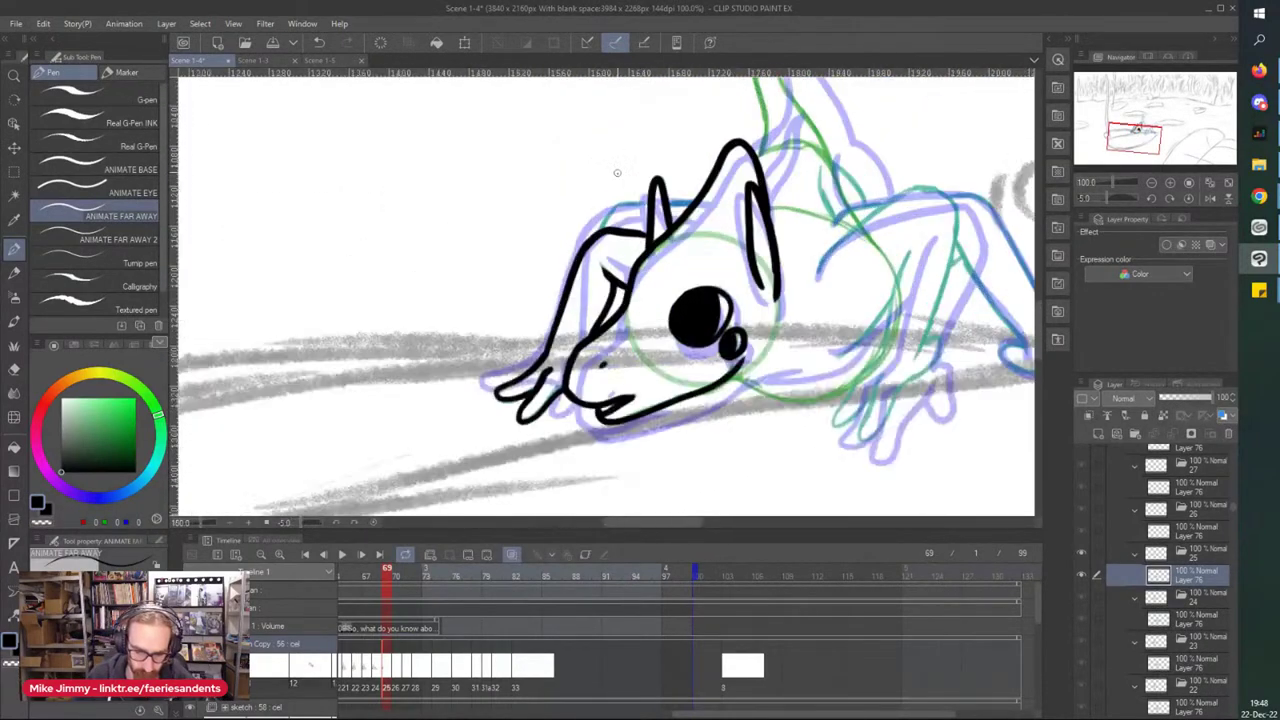
mouse_move(808, 247)
left_mouse_down()
mouse_move(617, 251)
mouse_move(560, 323)
left_mouse_up()
scroll(554, 250, "down", 4)
scroll(536, 332, "up", 2)
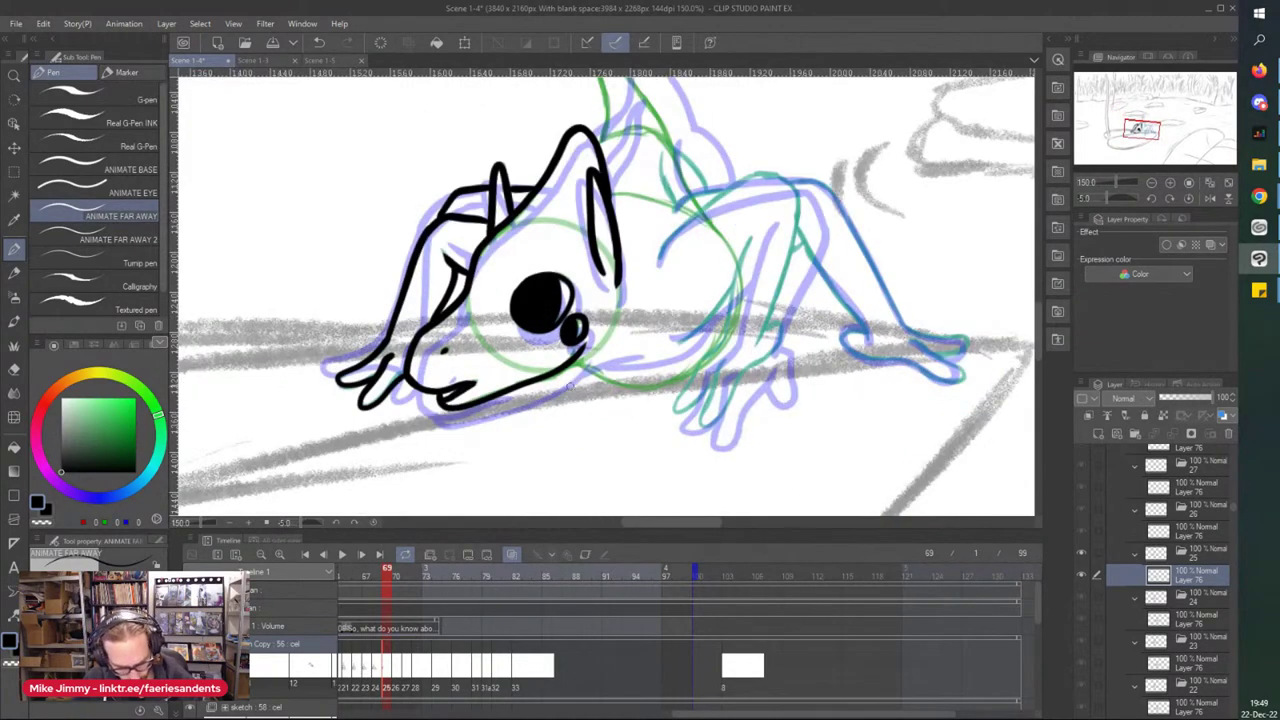
- Ink the belly line curving back from the jaw and the diagonal fold above it in cel 25
scroll(560, 350, "up", 2)
mouse_move(640, 368)
left_mouse_down()
mouse_move(577, 356)
mouse_move(736, 350)
left_mouse_up()
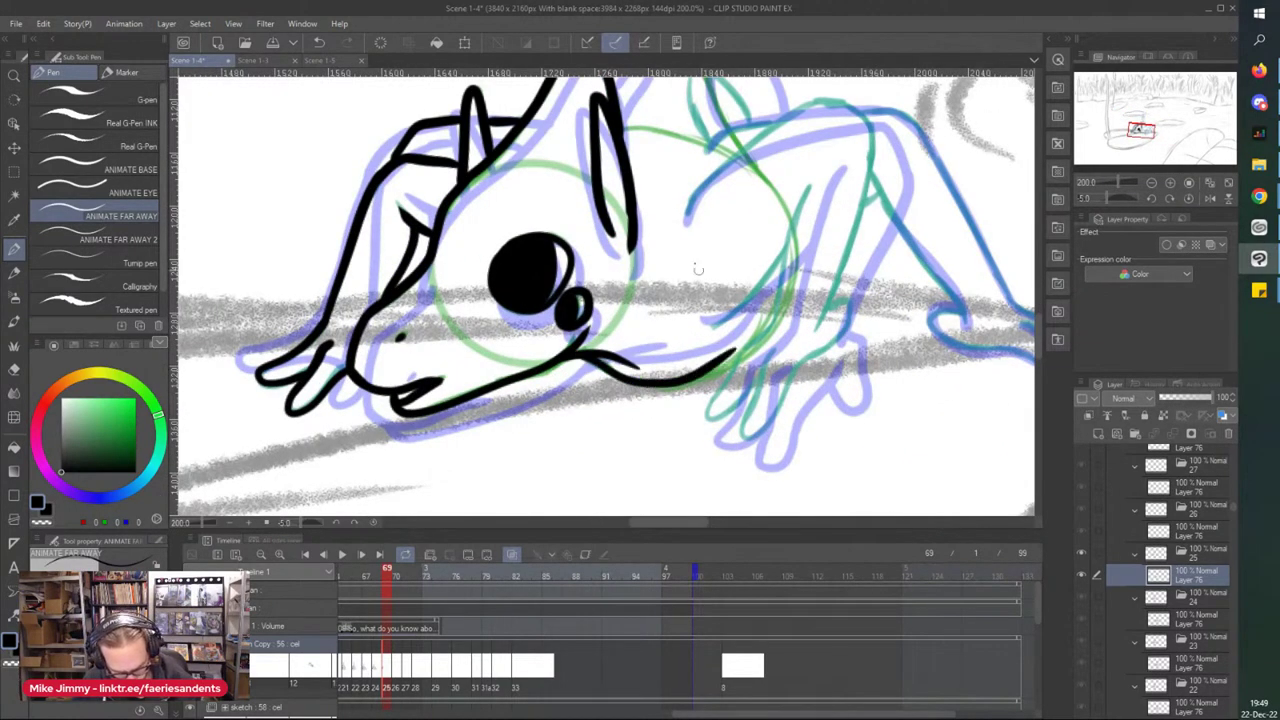
left_click_drag(783, 249, 684, 332)
- Ink the right foreleg from the shoulder over the elbow, both lower edges and its front paw in cel 25
mouse_move(685, 221)
left_mouse_down()
mouse_move(750, 148)
mouse_move(820, 100)
mouse_move(876, 140)
left_mouse_up()
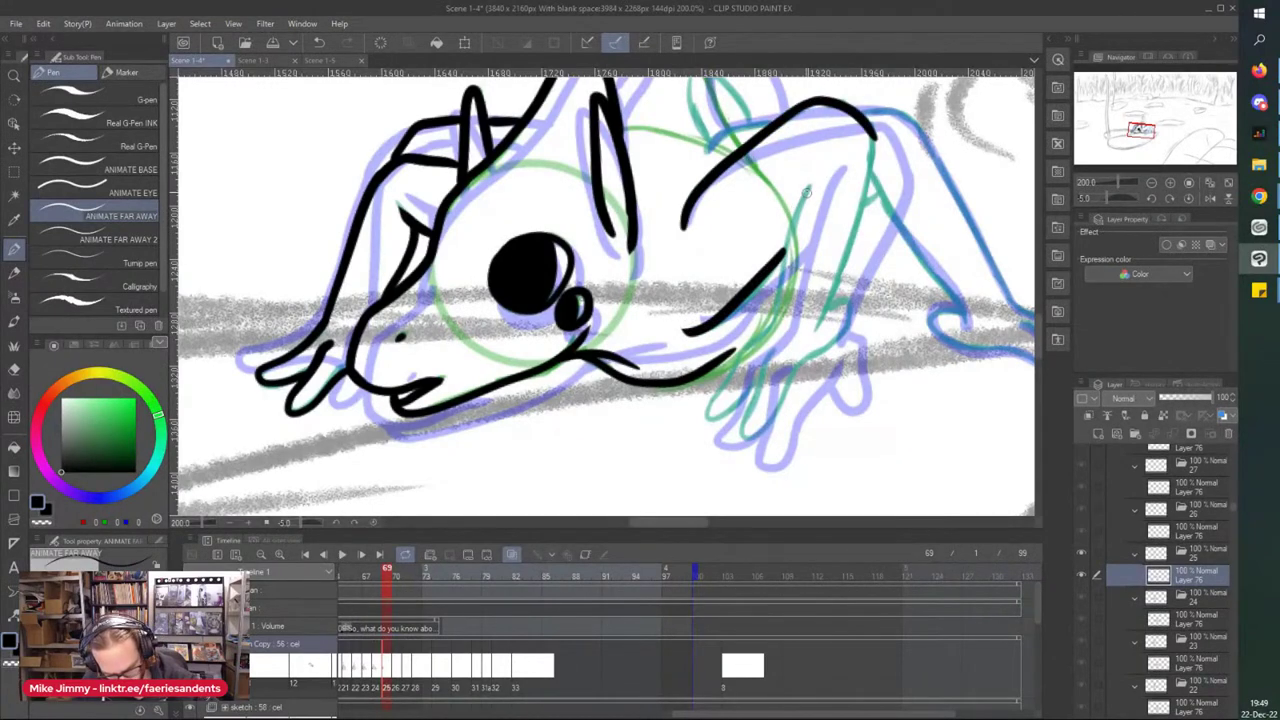
left_click_drag(806, 192, 768, 320)
mouse_move(872, 134)
left_mouse_down()
mouse_move(795, 372)
mouse_move(775, 415)
mouse_move(740, 435)
left_mouse_up()
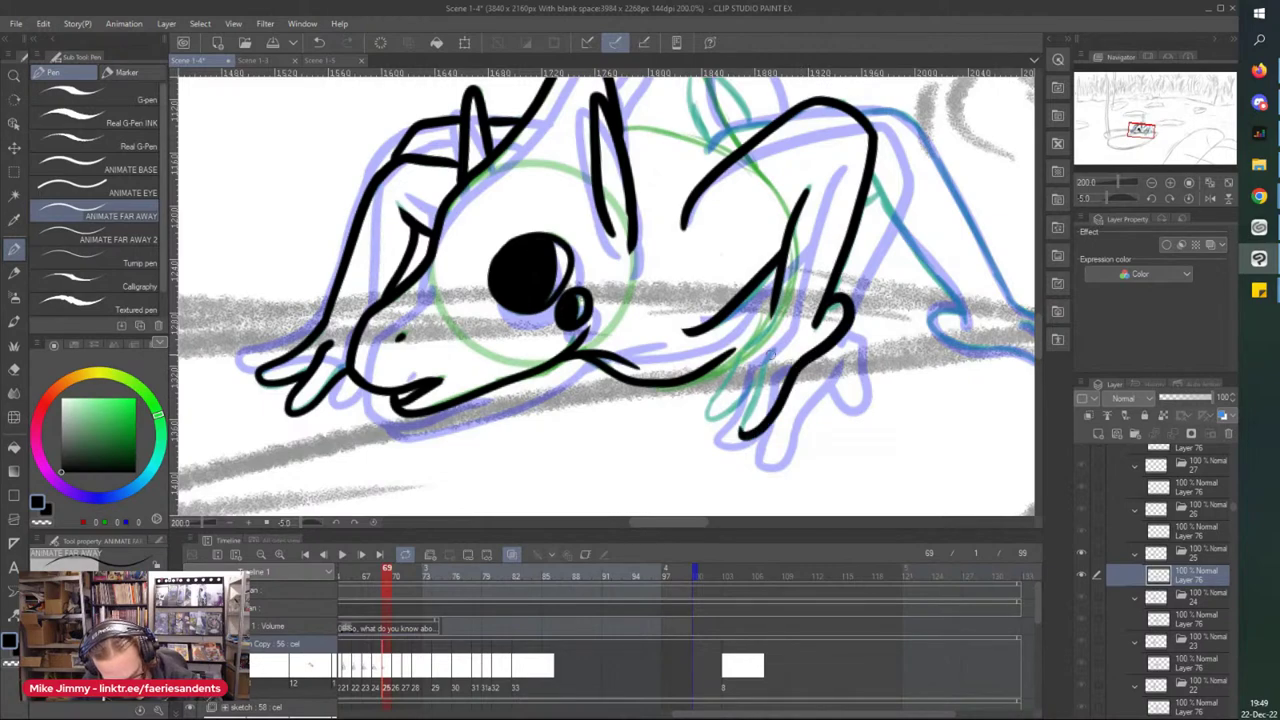
left_click_drag(764, 362, 741, 419)
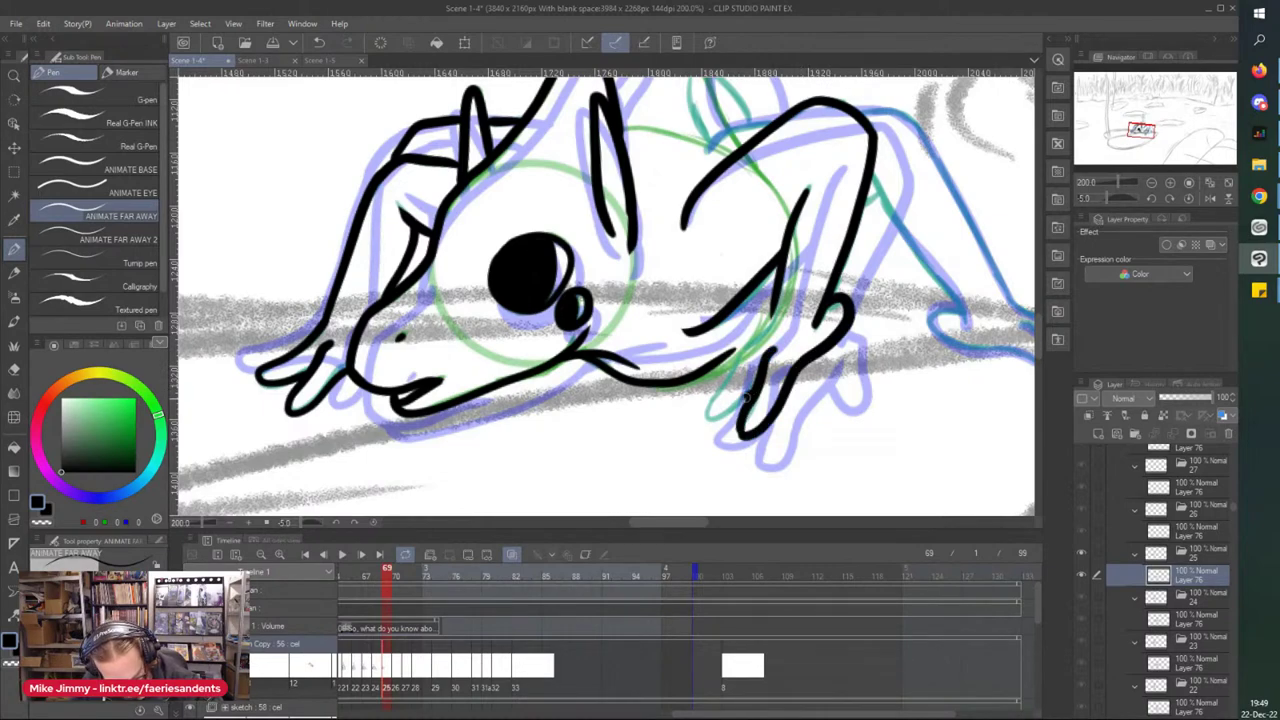
- Ink the short haunch line behind the right shoulder and the inner edge of the hind leg in cel 25
scroll(768, 171, "down", 1)
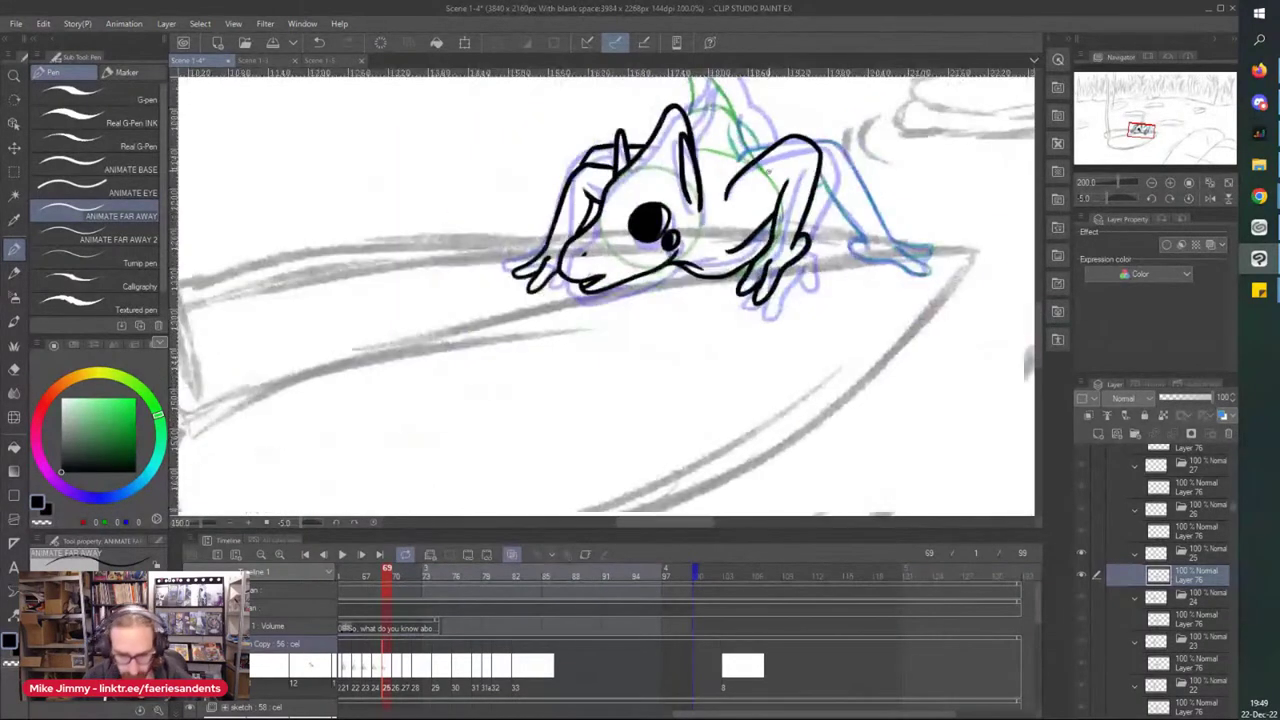
scroll(768, 171, "down", 3)
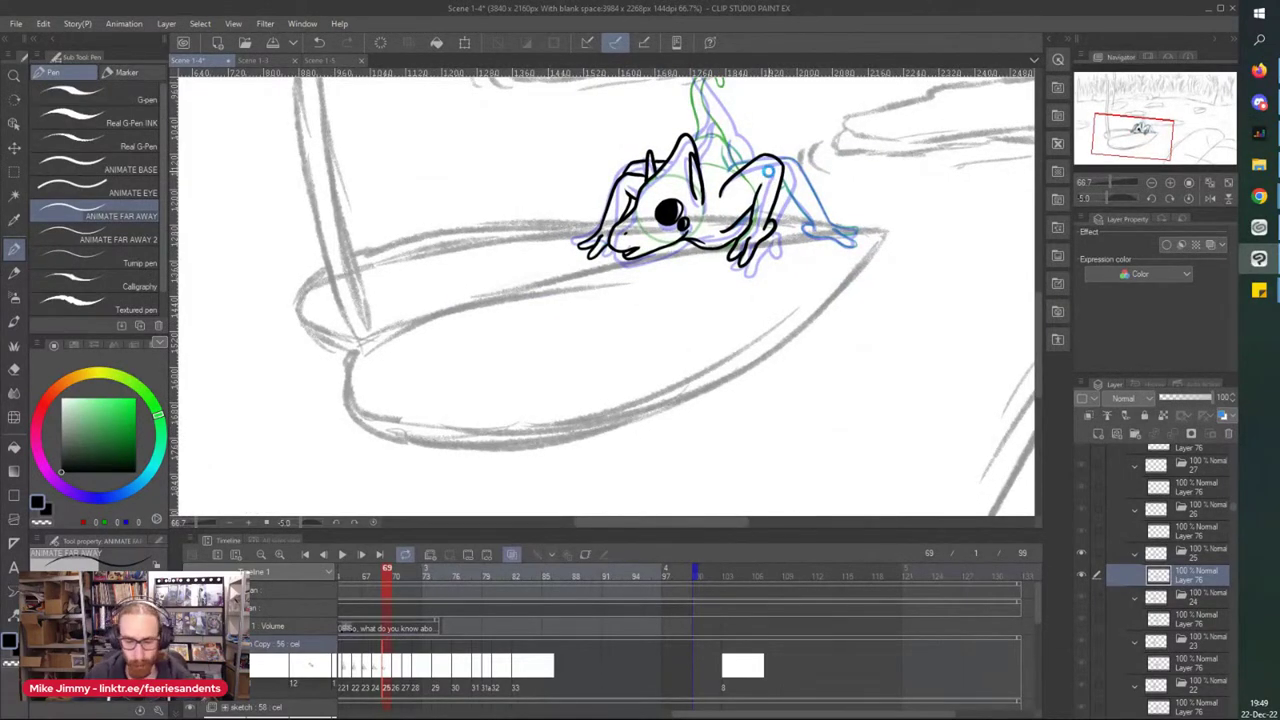
scroll(768, 171, "up", 5)
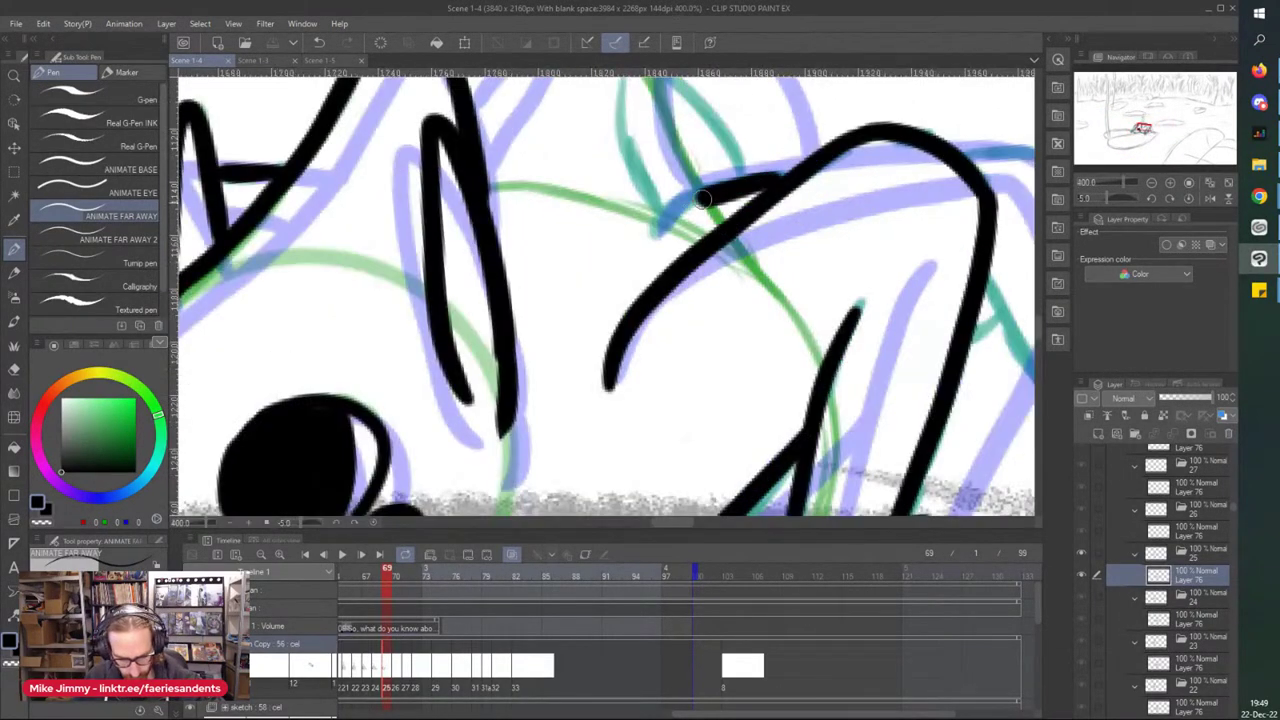
scroll(716, 194, "down", 2)
left_click_drag(873, 382, 772, 236)
key("e")
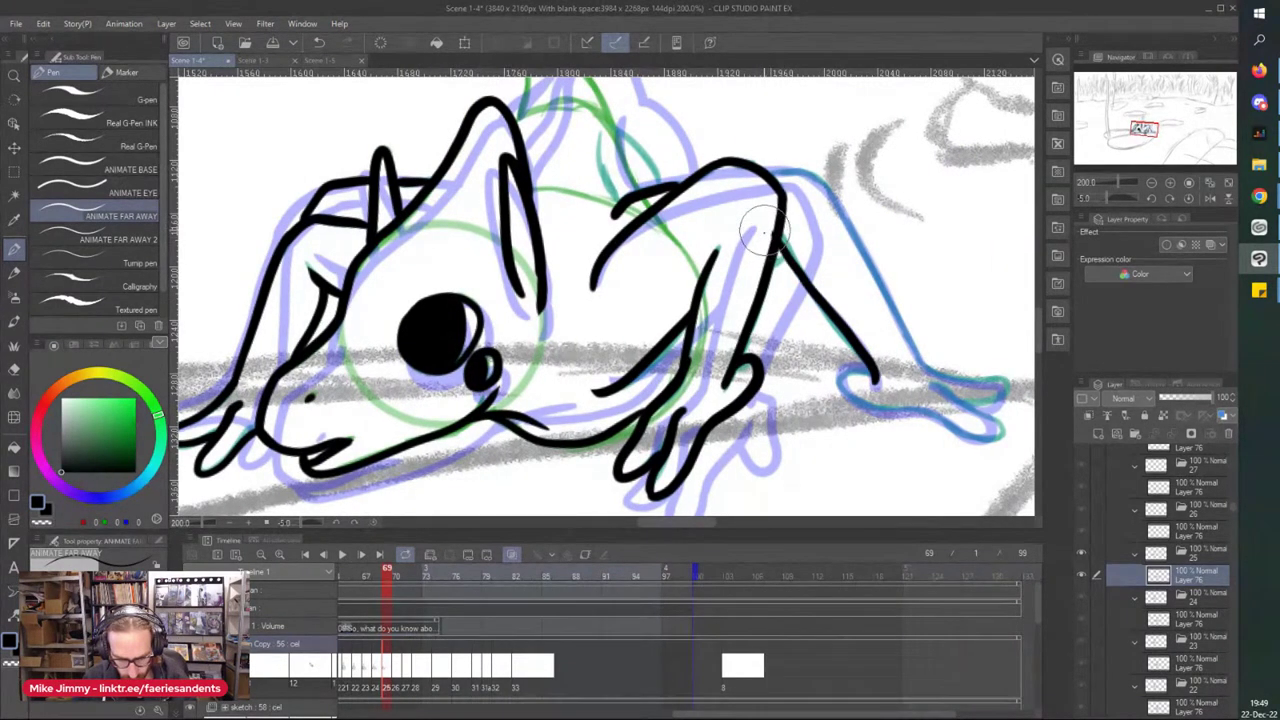
key("p")
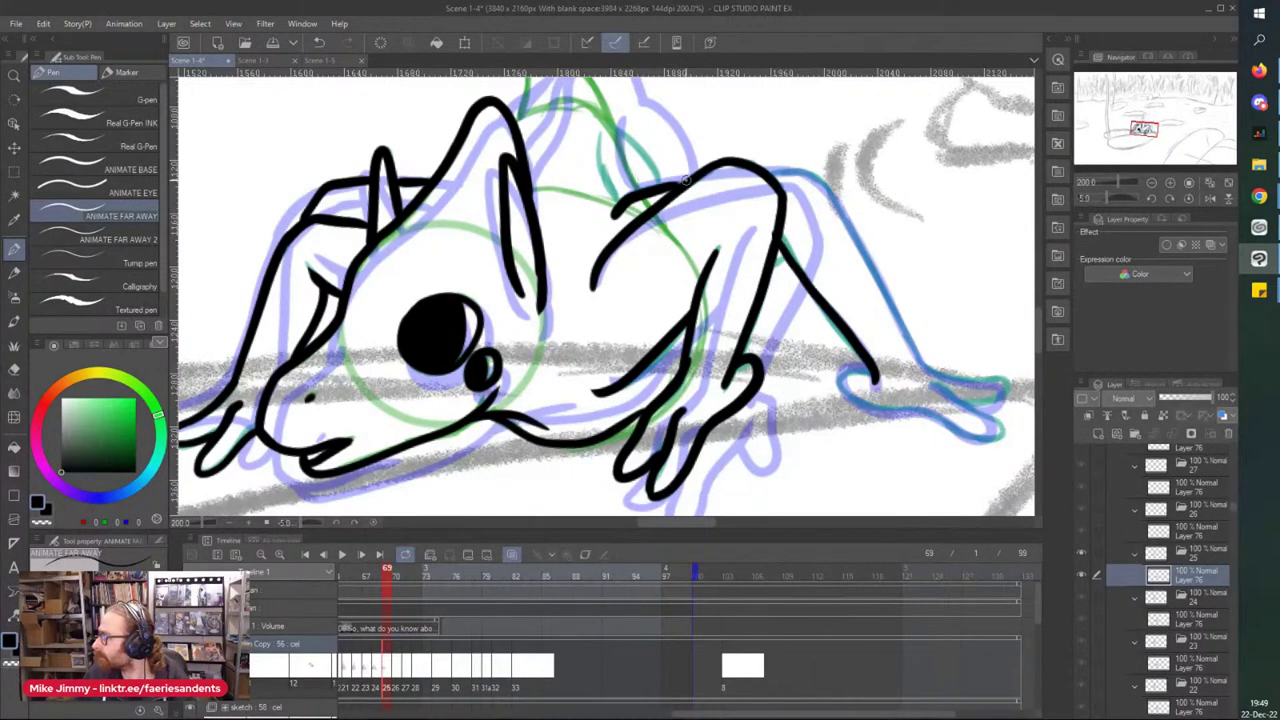
- Ink the hind leg's outer edge and its long foot with two toes in cel 25
scroll(686, 180, "right", 1)
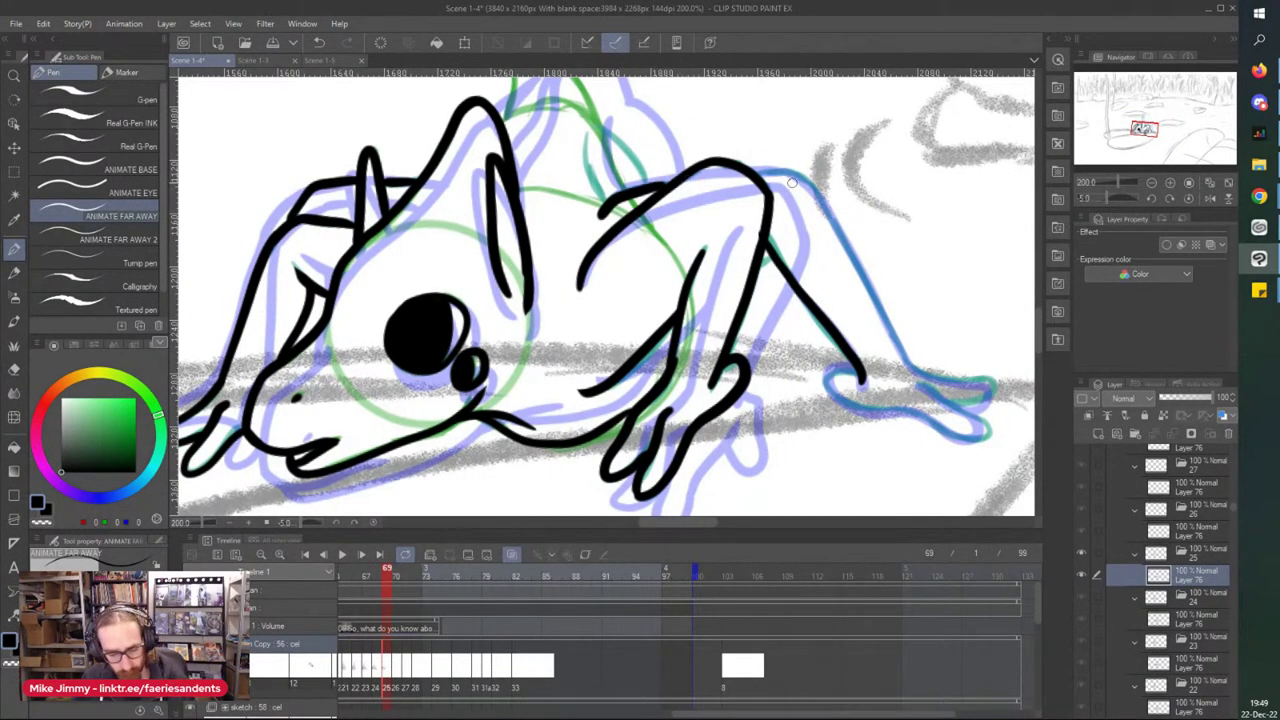
left_click_drag(800, 172, 910, 358)
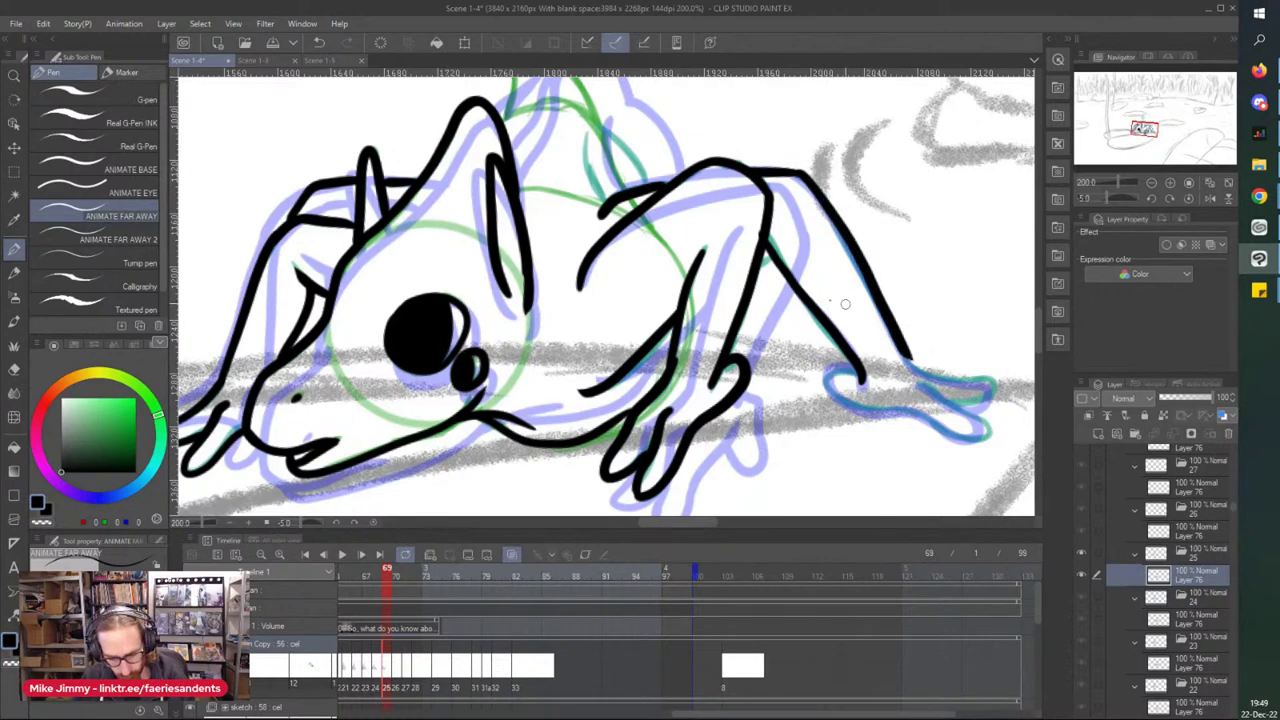
left_click_drag(831, 381, 988, 436)
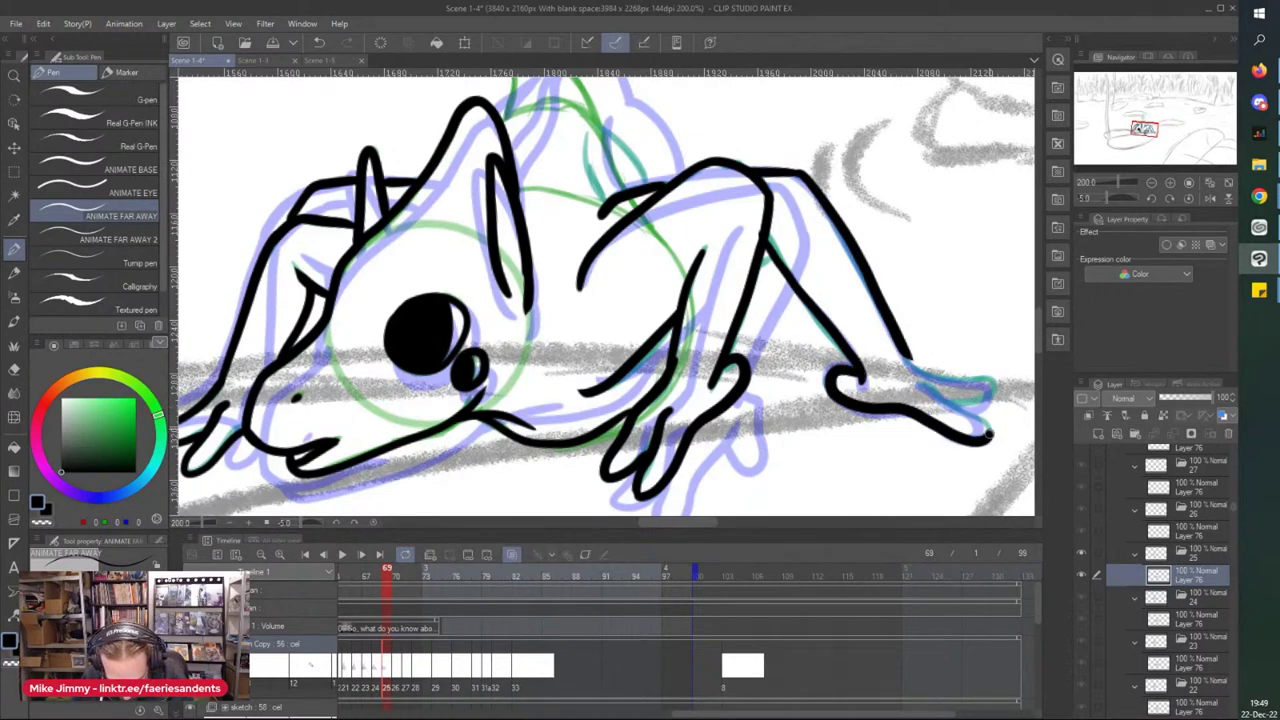
left_click_drag(930, 369, 990, 391)
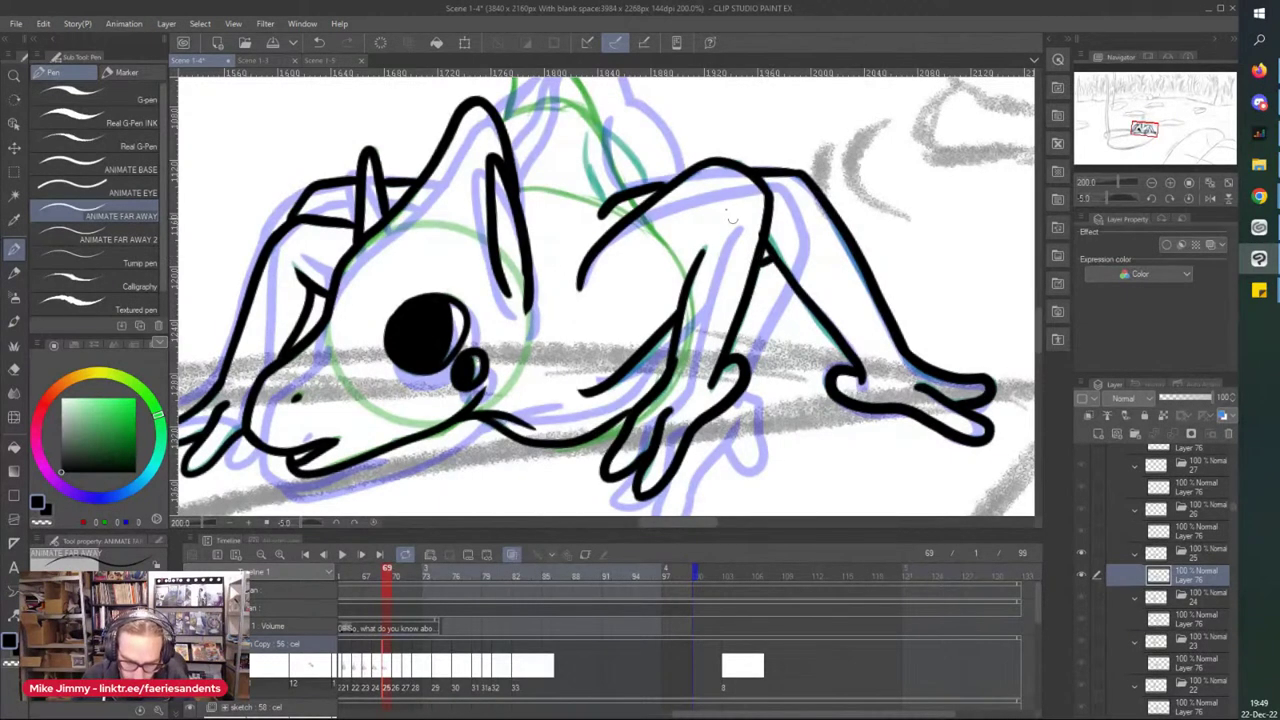
- Ink the two small curves on the rump above the haunch and the pointed leaf shape behind the head crest in cel 25
scroll(615, 300, "down", 1)
scroll(595, 203, "up", 5)
mouse_move(603, 117)
left_mouse_down()
mouse_move(600, 195)
mouse_move(657, 327)
left_mouse_up()
scroll(625, 193, "down", 2)
mouse_move(622, 112)
left_mouse_down()
mouse_move(703, 168)
mouse_move(728, 212)
left_mouse_up()
scroll(694, 146, "down", 4)
left_click_drag(694, 146, 703, 259)
scroll(641, 252, "up", 4)
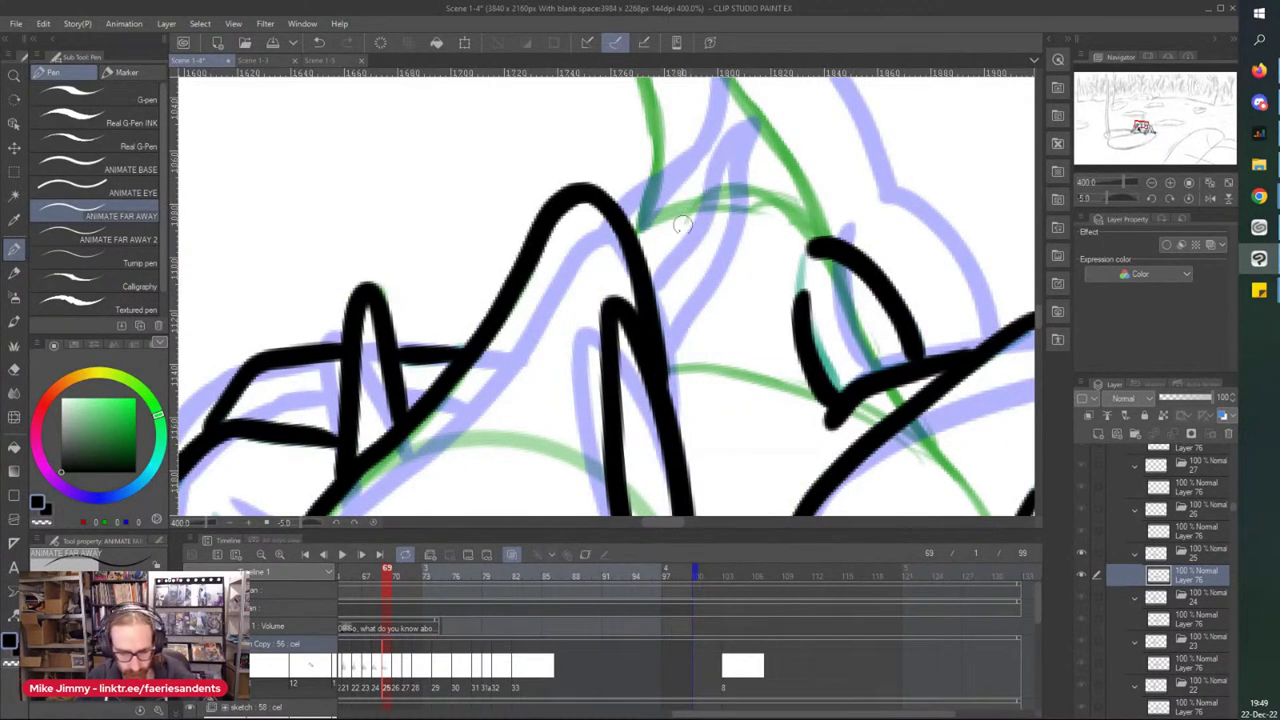
mouse_move(712, 178)
left_mouse_down()
mouse_move(678, 204)
mouse_move(709, 180)
mouse_move(660, 350)
left_mouse_up()
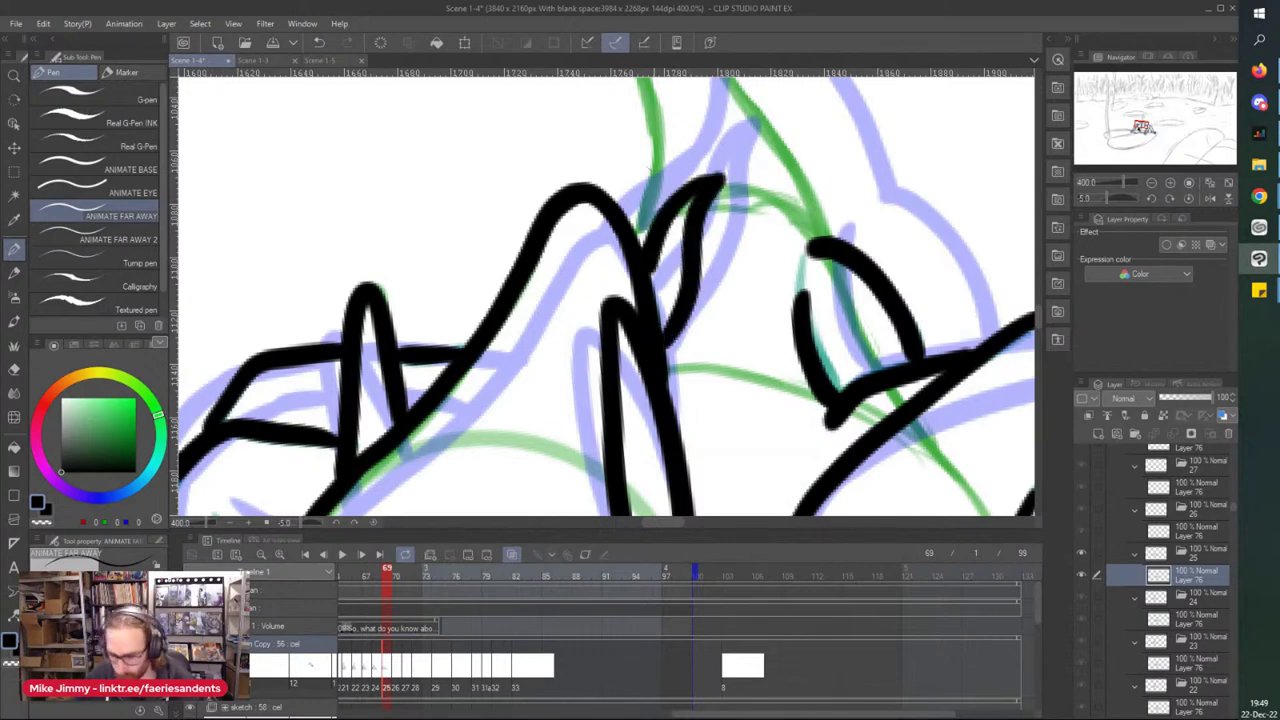
- Ink both edges of the upright tail and its hooked, rounded tip in cel 25
scroll(654, 187, "down", 2)
left_click_drag(651, 234, 649, 422)
scroll(640, 229, "up", 2)
scroll(643, 209, "down", 2)
mouse_move(643, 203)
left_mouse_down()
mouse_move(654, 332)
mouse_move(647, 382)
left_mouse_up()
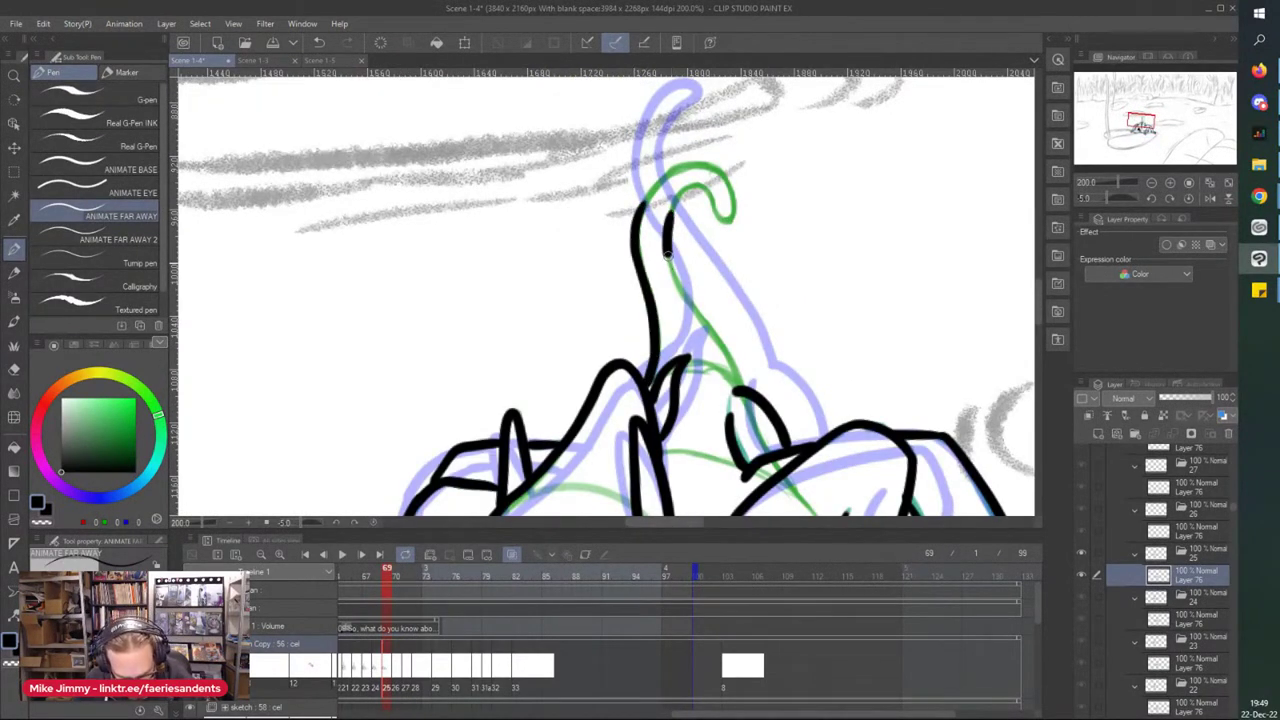
left_click_drag(669, 252, 735, 362)
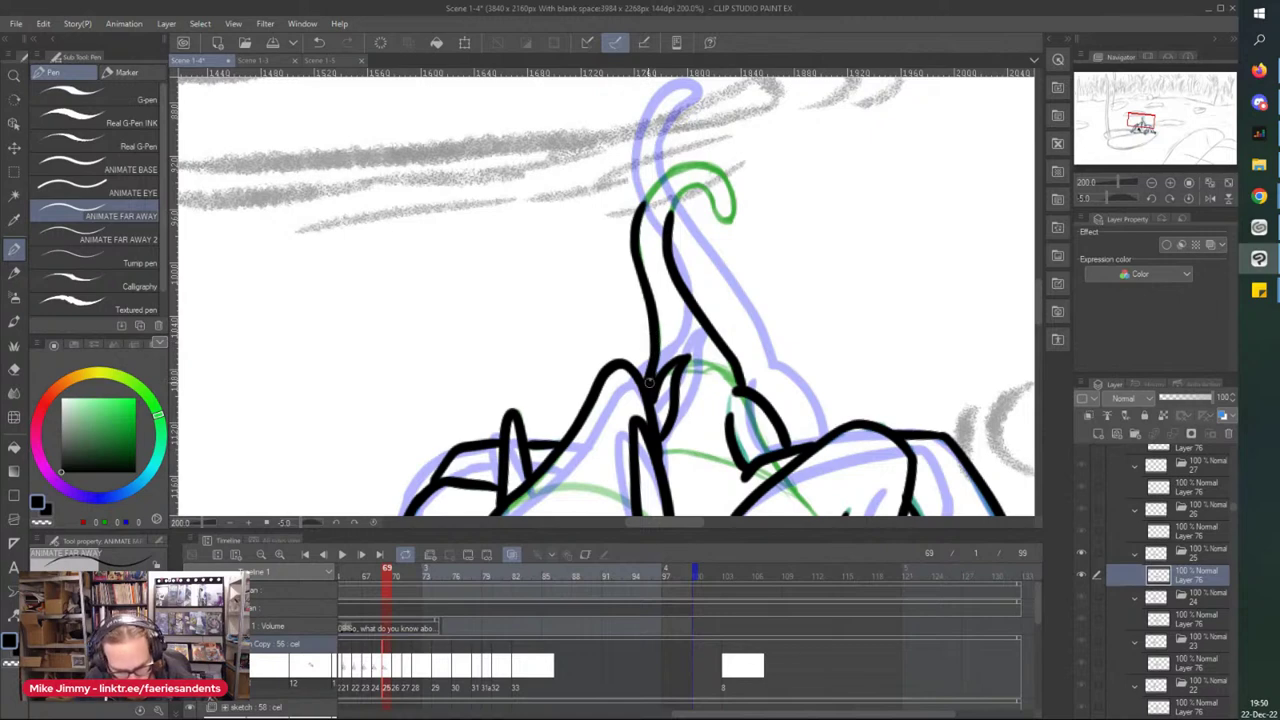
mouse_move(736, 201)
left_mouse_down()
mouse_move(710, 163)
mouse_move(658, 184)
left_mouse_up()
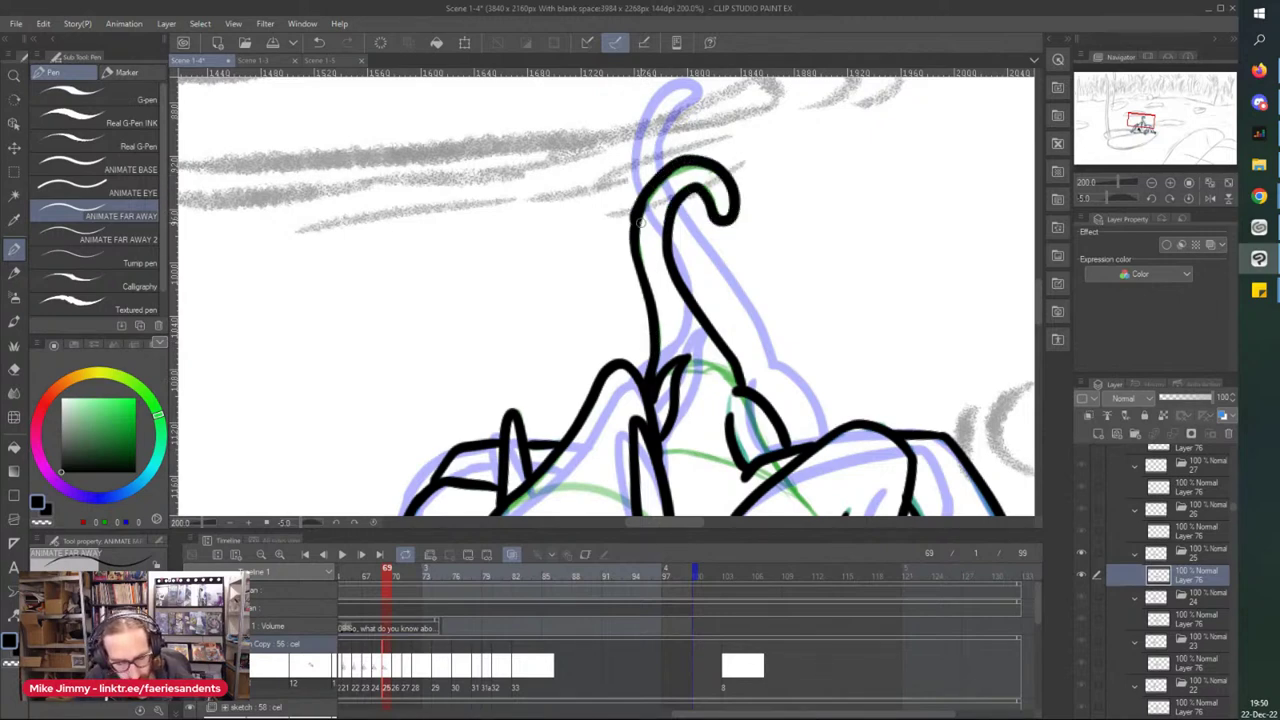
scroll(640, 223, "up", 2)
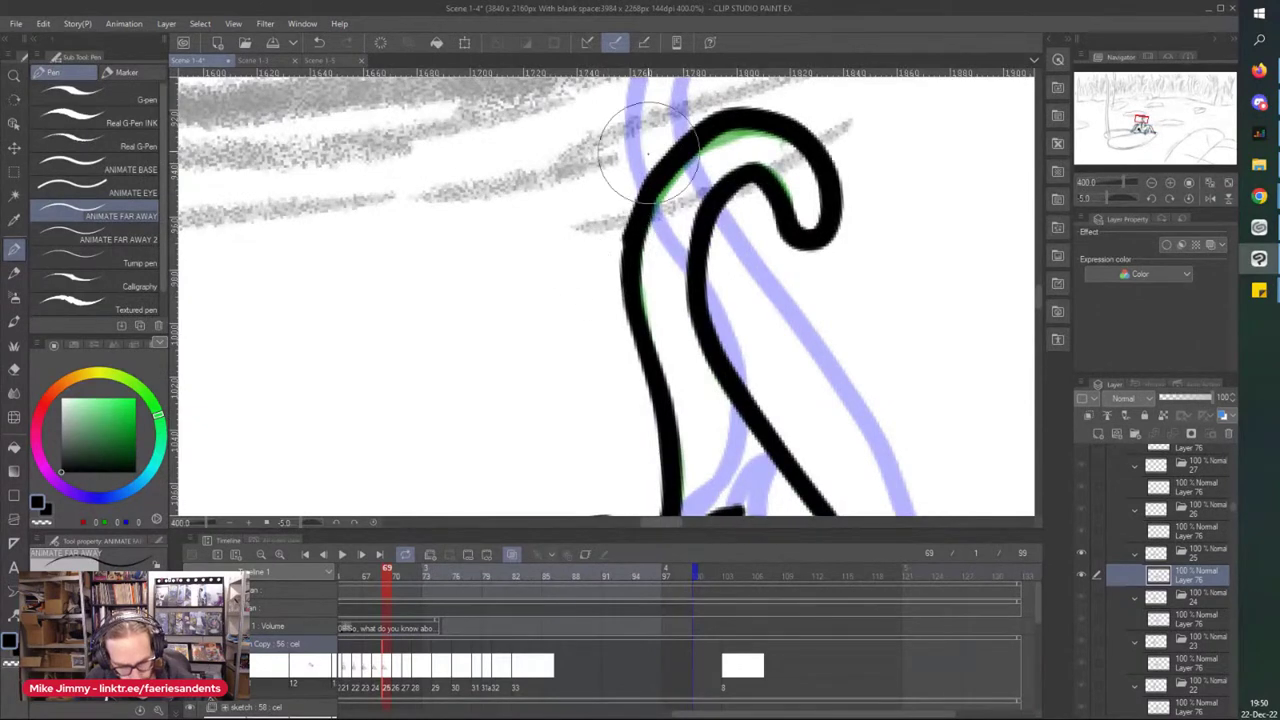
key("p")
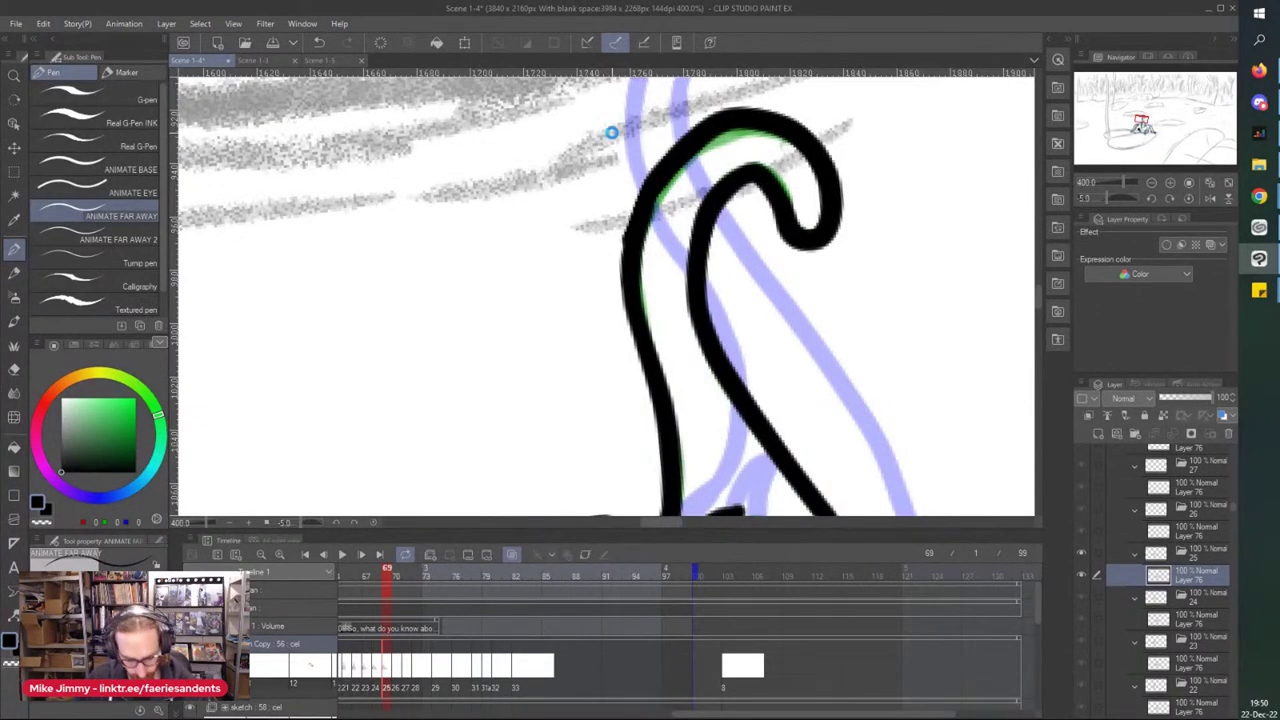
- Go to frame 70 and select Layer 76 of cel 26 for inking
left_click(396, 677)
key("ctrl+minus")
key("ctrl+minus")
key("ctrl+minus")
key("ctrl+minus")
key("ctrl+minus")
key("ctrl+minus")
scroll(606, 405, "up", 4)
left_click(1178, 531)
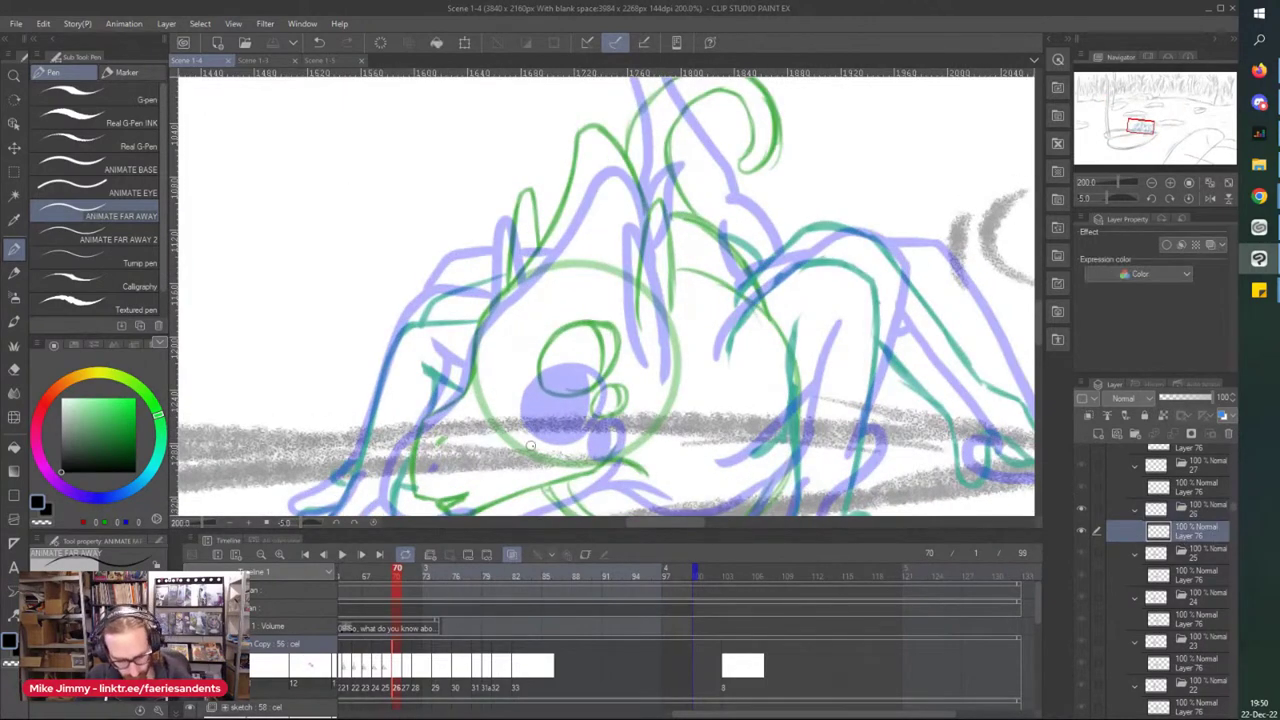
- Ink and fill the small and the large eye in cel 26, leaving the highlights on their edges open
scroll(526, 437, "up", 3)
mouse_move(620, 385)
left_mouse_down()
mouse_move(654, 328)
mouse_move(681, 335)
mouse_move(685, 370)
mouse_move(646, 391)
mouse_move(637, 359)
mouse_move(654, 382)
mouse_move(661, 338)
mouse_move(634, 371)
left_mouse_up()
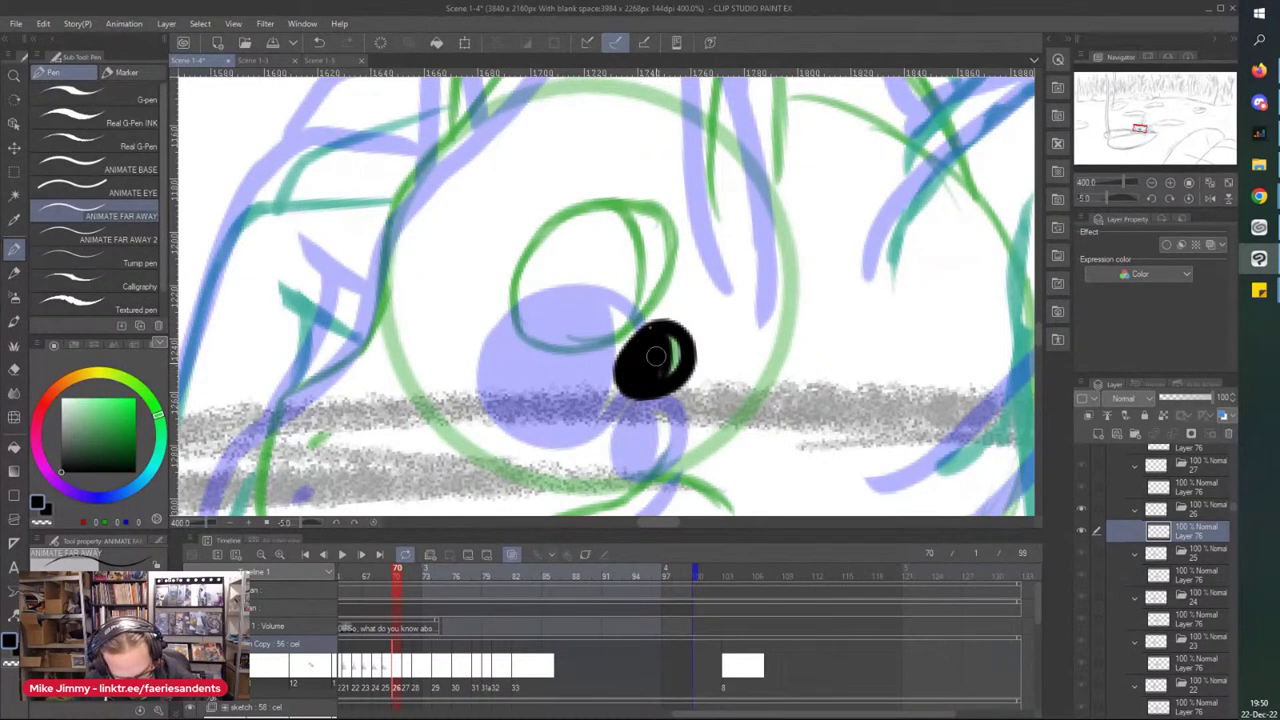
mouse_move(535, 330)
left_mouse_down()
mouse_move(536, 242)
mouse_move(614, 201)
mouse_move(671, 226)
mouse_move(657, 291)
mouse_move(595, 342)
mouse_move(522, 326)
left_mouse_up()
mouse_move(631, 289)
left_mouse_down()
mouse_move(612, 213)
mouse_move(565, 231)
mouse_move(525, 286)
mouse_move(536, 333)
mouse_move(596, 325)
mouse_move(606, 307)
mouse_move(597, 321)
mouse_move(594, 294)
mouse_move(540, 312)
left_mouse_up()
- Ink the nostril dot, the snout outline with its mouth and the long jaw line in cel 26
scroll(545, 248, "down", 2)
key("ctrl+plus")
key("ctrl+plus")
key("ctrl+plus")
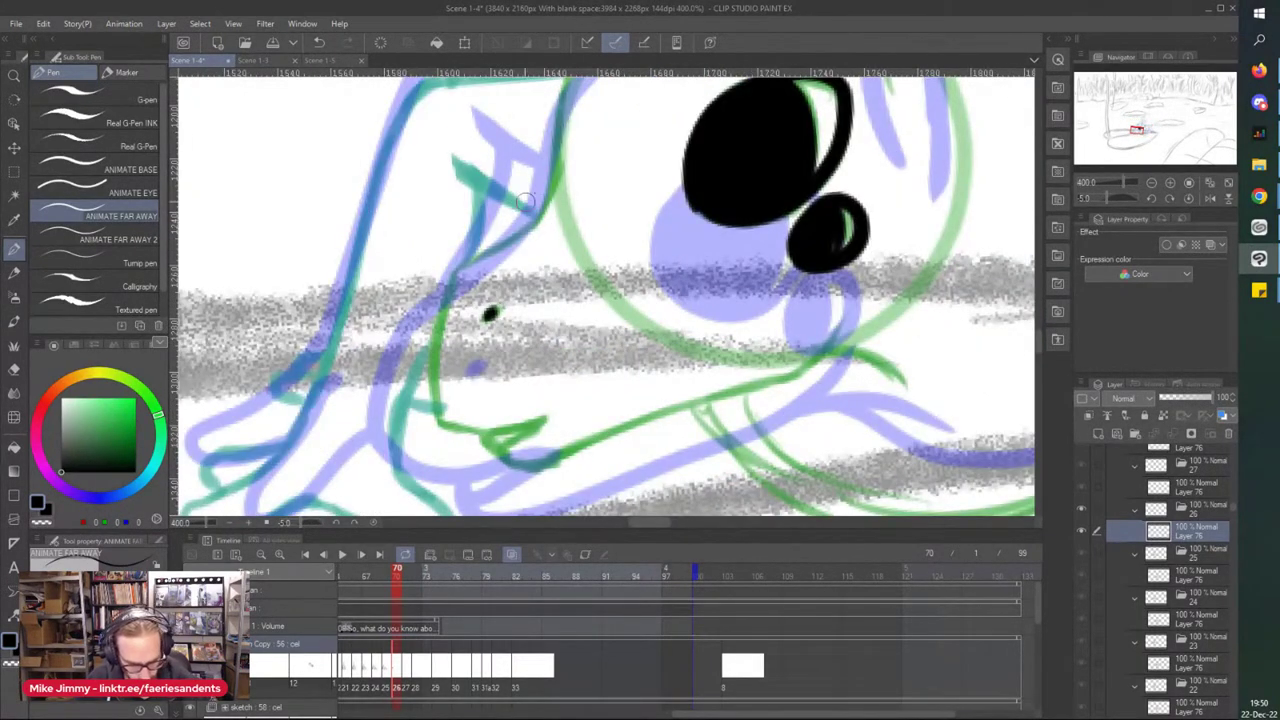
mouse_move(548, 152)
left_mouse_down()
mouse_move(515, 240)
mouse_move(440, 282)
mouse_move(430, 362)
mouse_move(437, 418)
mouse_move(540, 420)
mouse_move(478, 440)
mouse_move(518, 463)
mouse_move(720, 400)
mouse_move(885, 290)
left_mouse_up()
key("ctrl+minus")
key("ctrl+minus")
key("ctrl+minus")
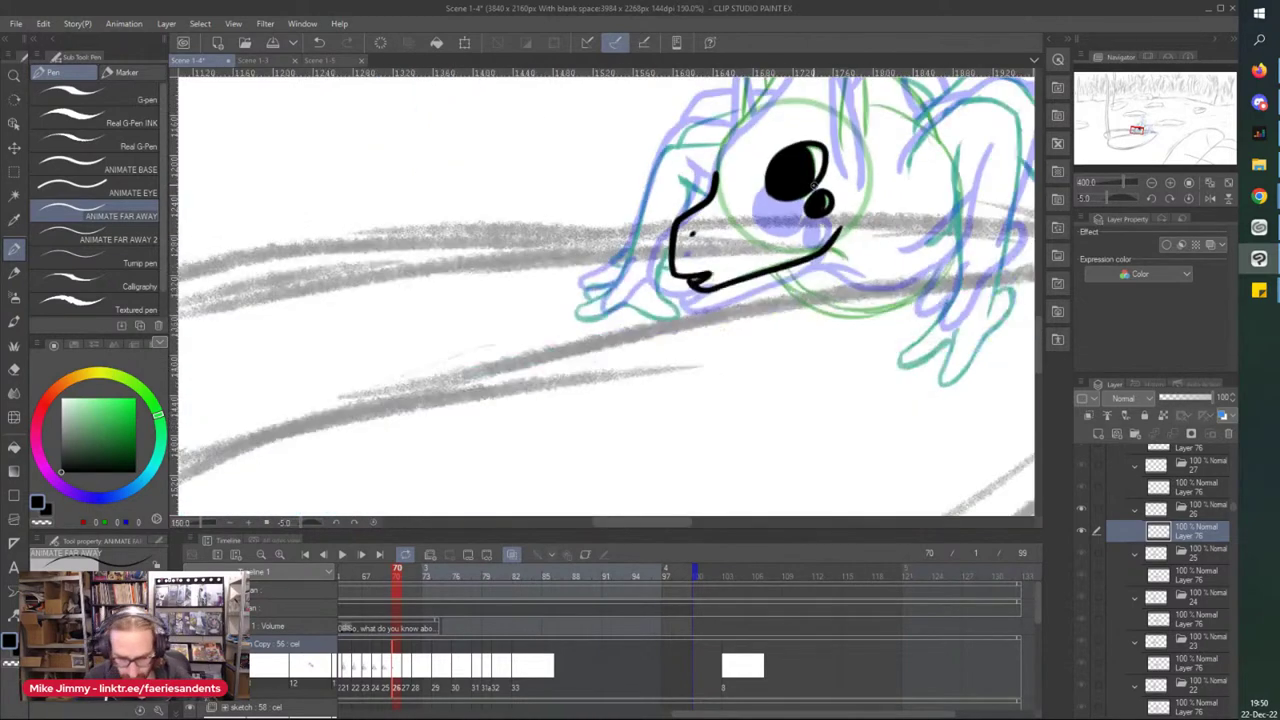
- Ink the forehead and pointed head crest, both narrow ears and the short cheek line at the jaw corner in cel 26
mouse_move(713, 208)
left_mouse_down()
mouse_move(676, 365)
mouse_move(762, 233)
mouse_move(799, 146)
mouse_move(833, 172)
mouse_move(850, 232)
left_mouse_up()
scroll(771, 174, "up", 1)
mouse_move(845, 341)
left_mouse_down()
mouse_move(858, 222)
mouse_move(871, 255)
mouse_move(867, 345)
left_mouse_up()
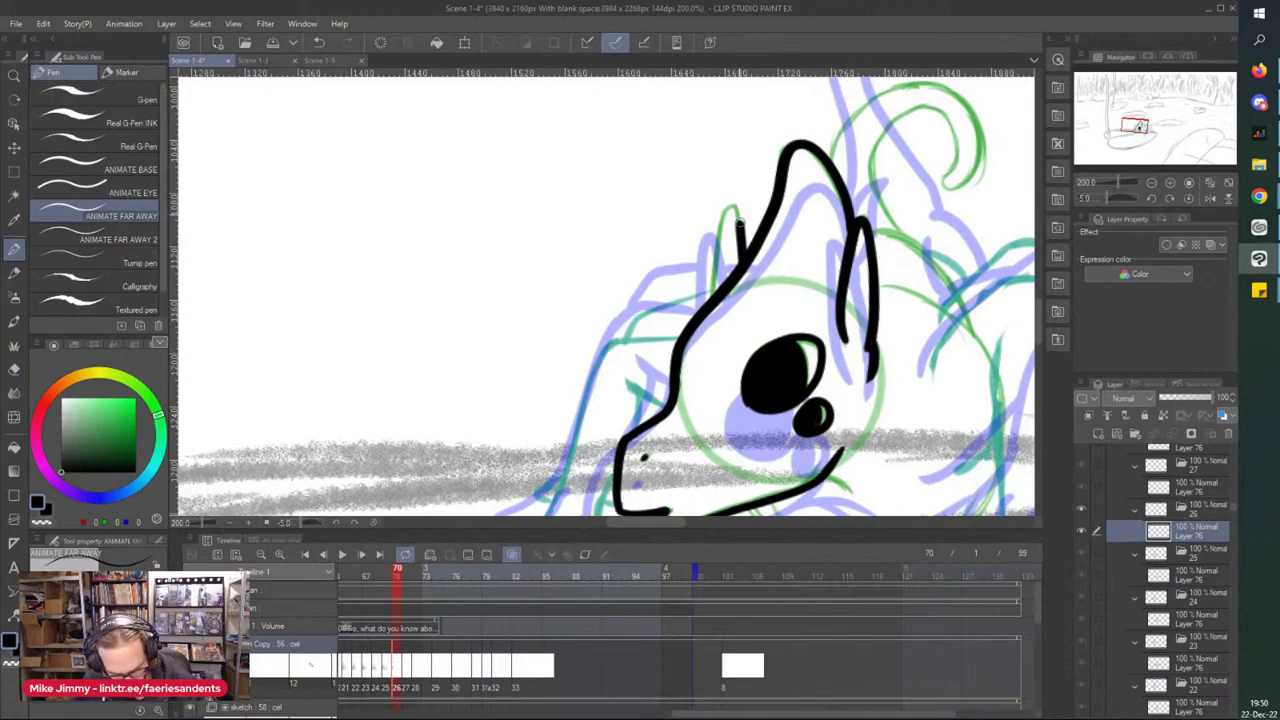
left_click_drag(719, 246, 708, 302)
scroll(689, 238, "down", 1)
scroll(767, 275, "up", 1)
scroll(700, 350, "down", 1)
scroll(748, 403, "up", 2)
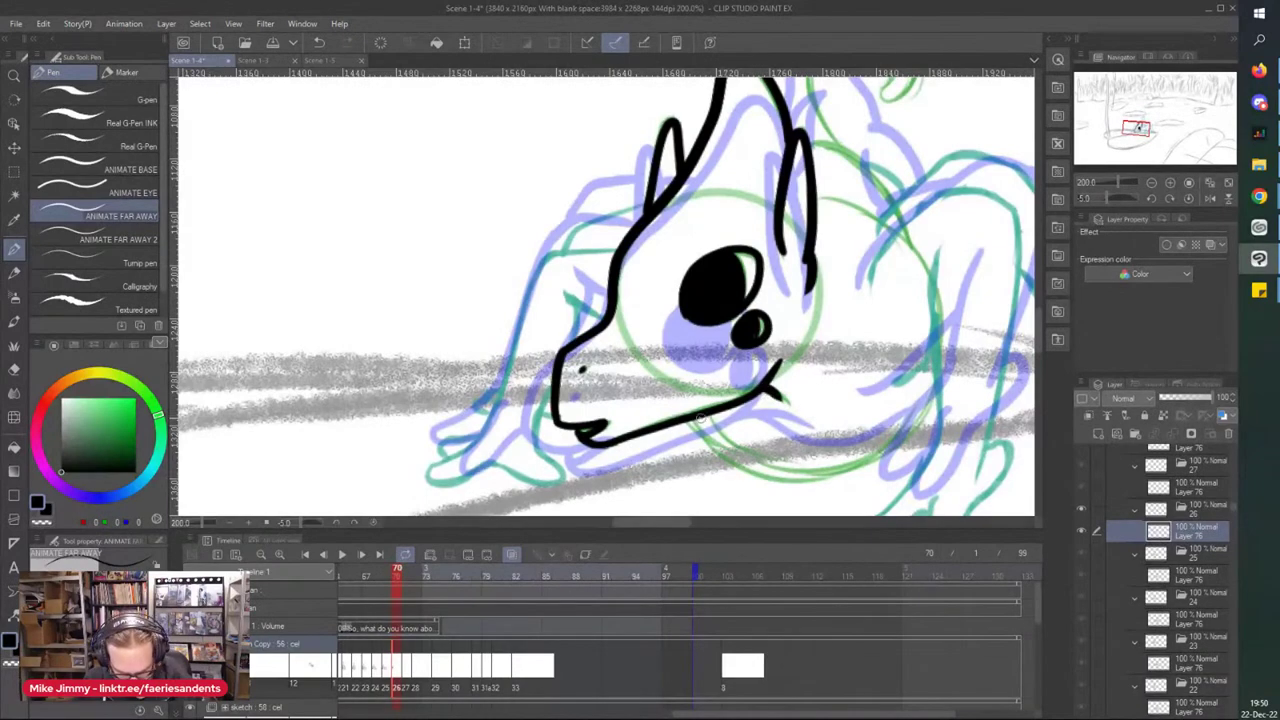
- Ink the belly curve back from the jaw and the long front and back edges of the right foreleg in cel 26
mouse_move(724, 431)
left_mouse_down()
mouse_move(794, 462)
mouse_move(890, 450)
mouse_move(932, 382)
mouse_move(661, 340)
mouse_move(838, 377)
left_mouse_up()
scroll(917, 305, "down", 2)
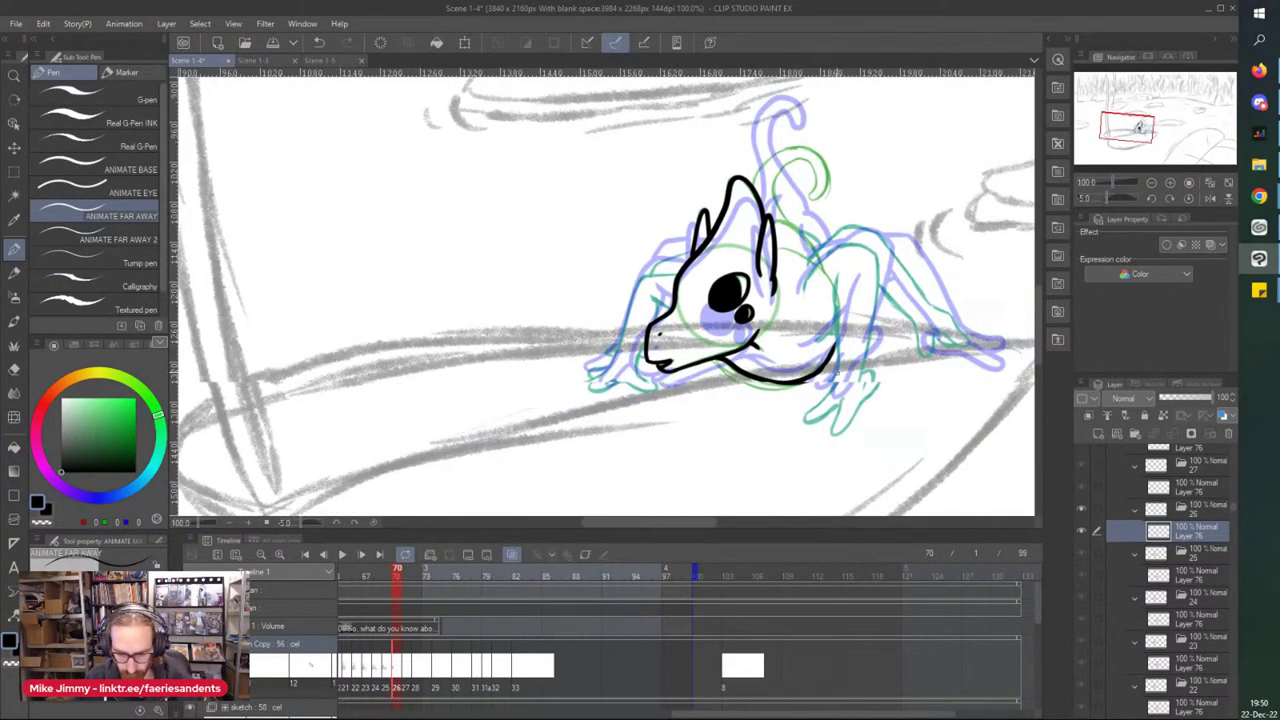
scroll(838, 372, "up", 2)
left_click_drag(788, 210, 790, 405)
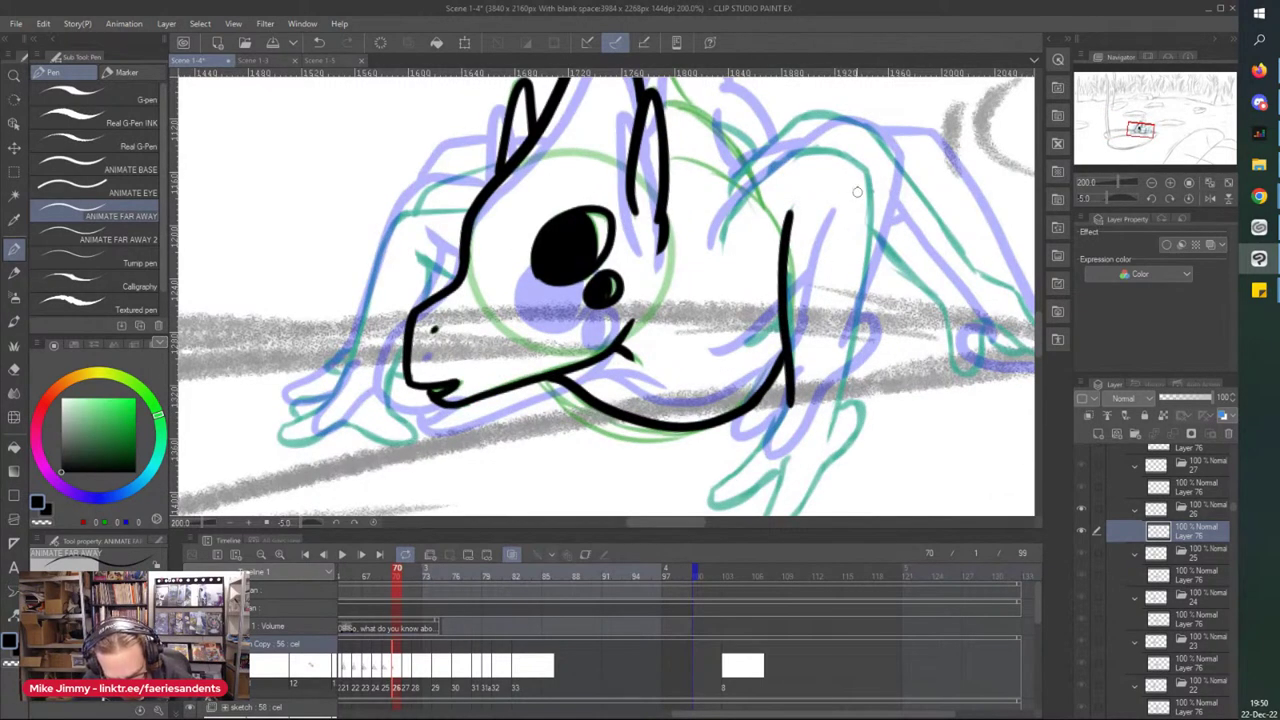
mouse_move(825, 148)
left_mouse_down()
mouse_move(870, 195)
mouse_move(856, 358)
mouse_move(822, 470)
left_mouse_up()
- Ink the right front paw with its heel and two rounded toes in cel 26
scroll(822, 470, "down", 2)
scroll(800, 340, "up", 2)
mouse_move(810, 333)
left_mouse_down()
mouse_move(781, 413)
mouse_move(848, 352)
left_mouse_up()
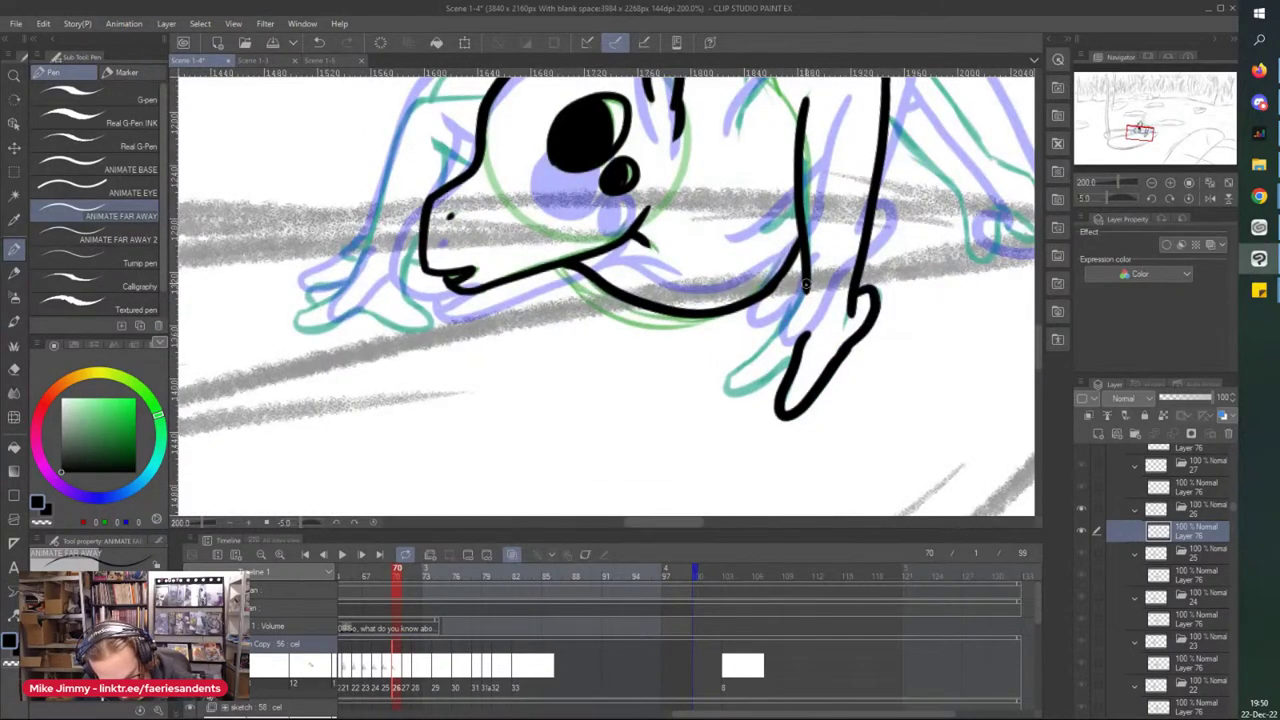
mouse_move(741, 360)
left_mouse_down()
mouse_move(726, 387)
mouse_move(790, 360)
left_mouse_up()
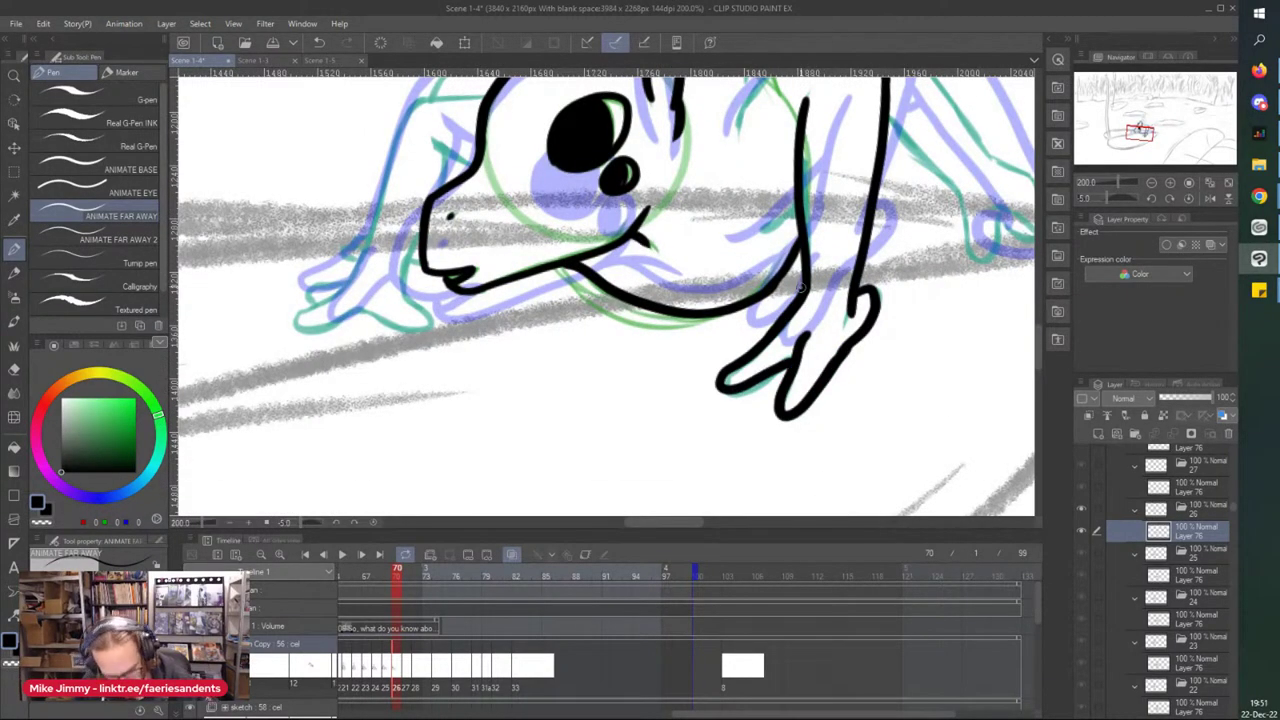
- Ink the fold above the belly line and the right foreleg's shoulder line arching over the elbow in cel 26
scroll(790, 340, "down", 3)
scroll(766, 260, "up", 1)
scroll(768, 264, "up", 3)
left_click_drag(836, 234, 693, 310)
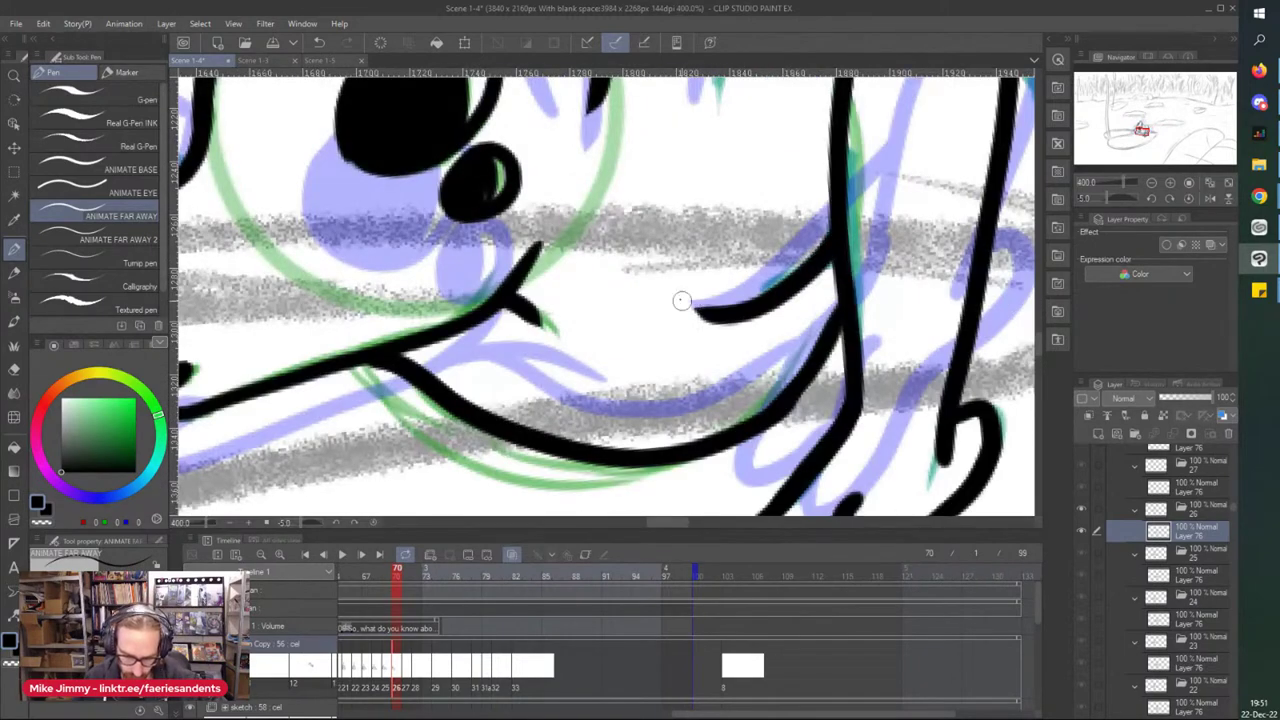
scroll(655, 240, "down", 3)
scroll(742, 90, "up", 3)
mouse_move(795, 160)
left_mouse_down()
mouse_move(609, 276)
mouse_move(563, 368)
left_mouse_up()
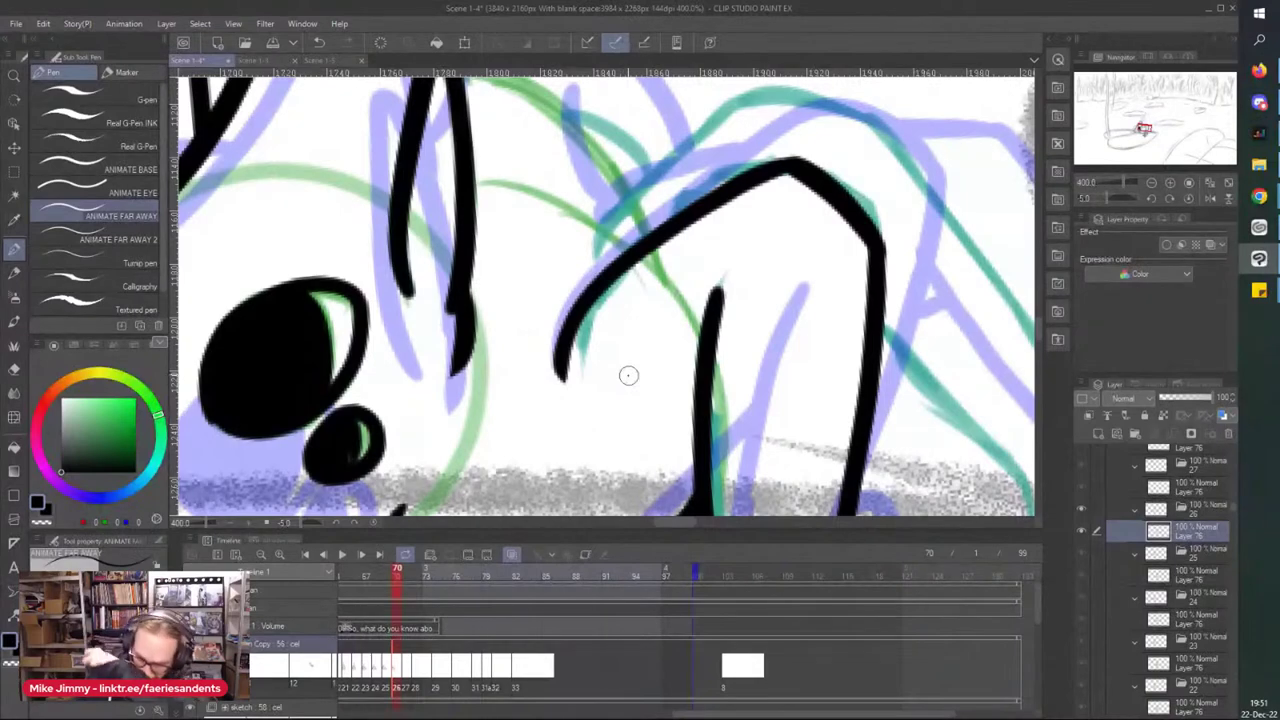
scroll(628, 375, "down", 3)
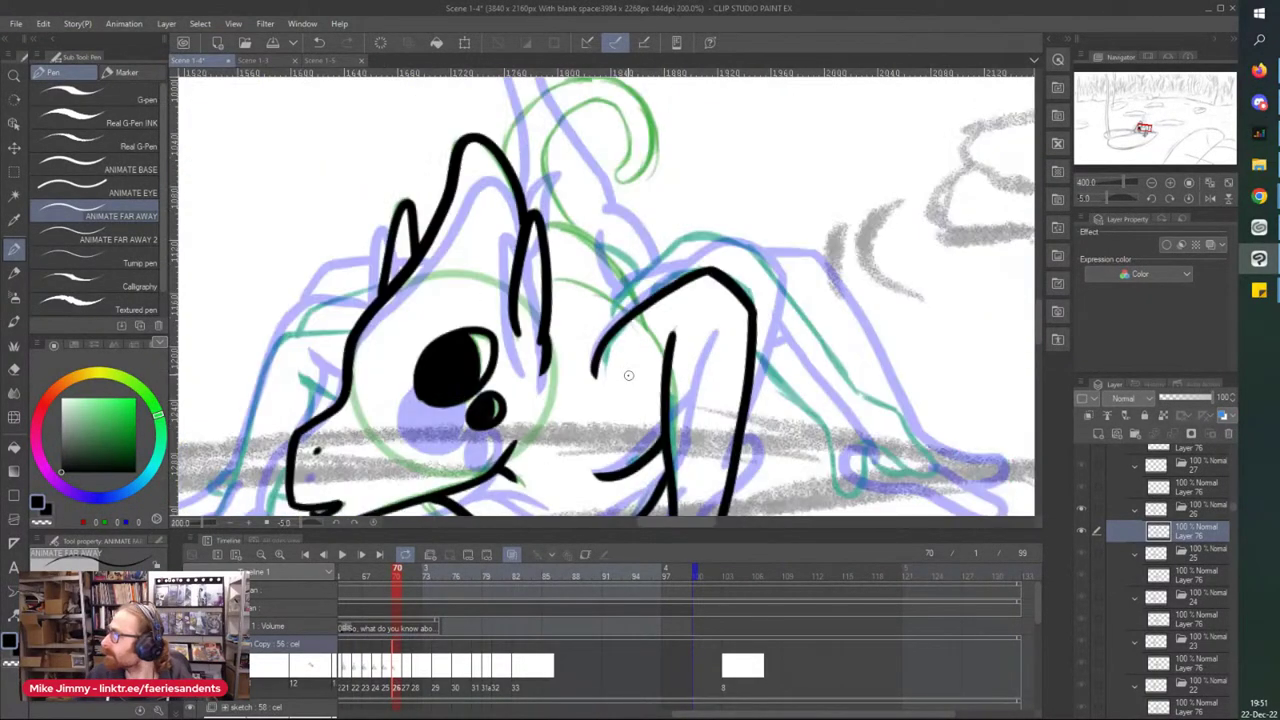
- Ink the hind leg's thigh arch behind the shoulder and both edges of its lower leg in cel 26
scroll(672, 293, "up", 5)
scroll(672, 293, "down", 2)
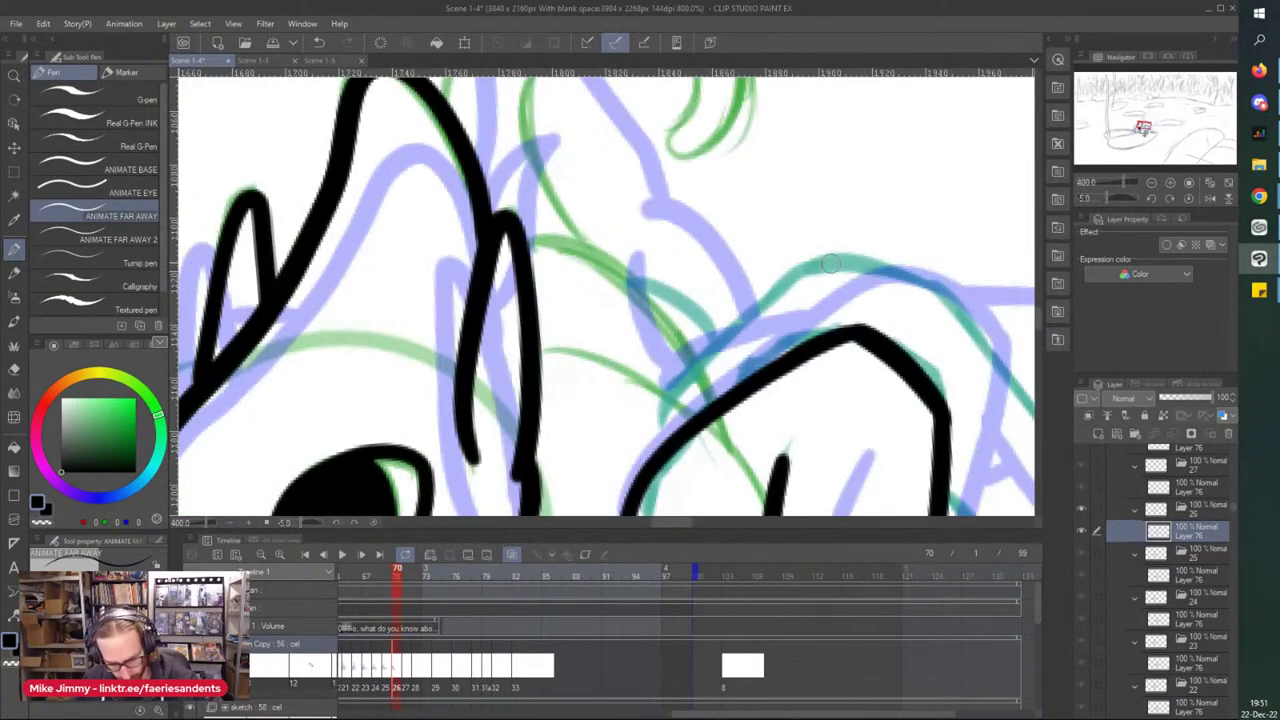
mouse_move(893, 272)
left_mouse_down()
mouse_move(808, 270)
mouse_move(656, 410)
mouse_move(645, 440)
left_mouse_up()
scroll(645, 440, "down", 4)
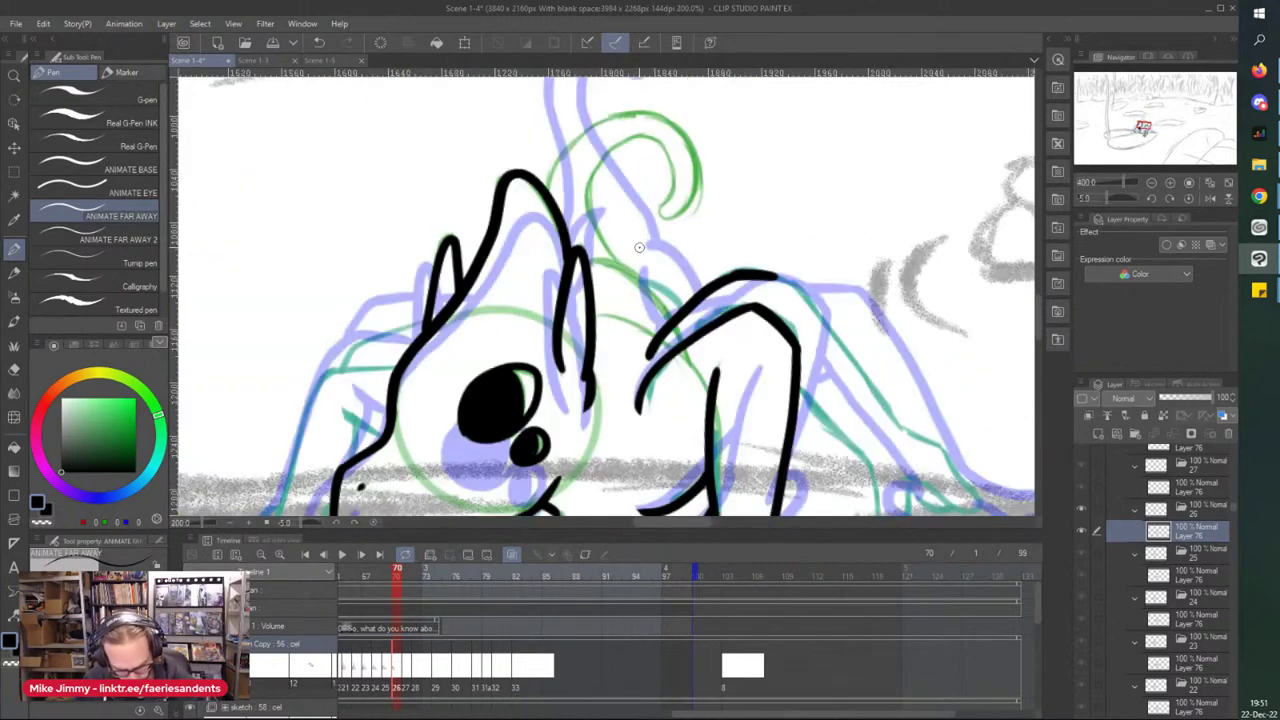
scroll(701, 213, "up", 1)
mouse_move(697, 218)
left_mouse_down()
mouse_move(770, 310)
mouse_move(734, 352)
mouse_move(700, 369)
left_mouse_up()
key("e")
scroll(705, 305, "up", 6)
scroll(697, 296, "down", 7)
key("p")
- Ink the hind foot with its heel and toes at the end of the lower leg in cel 26
scroll(819, 444, "up", 3)
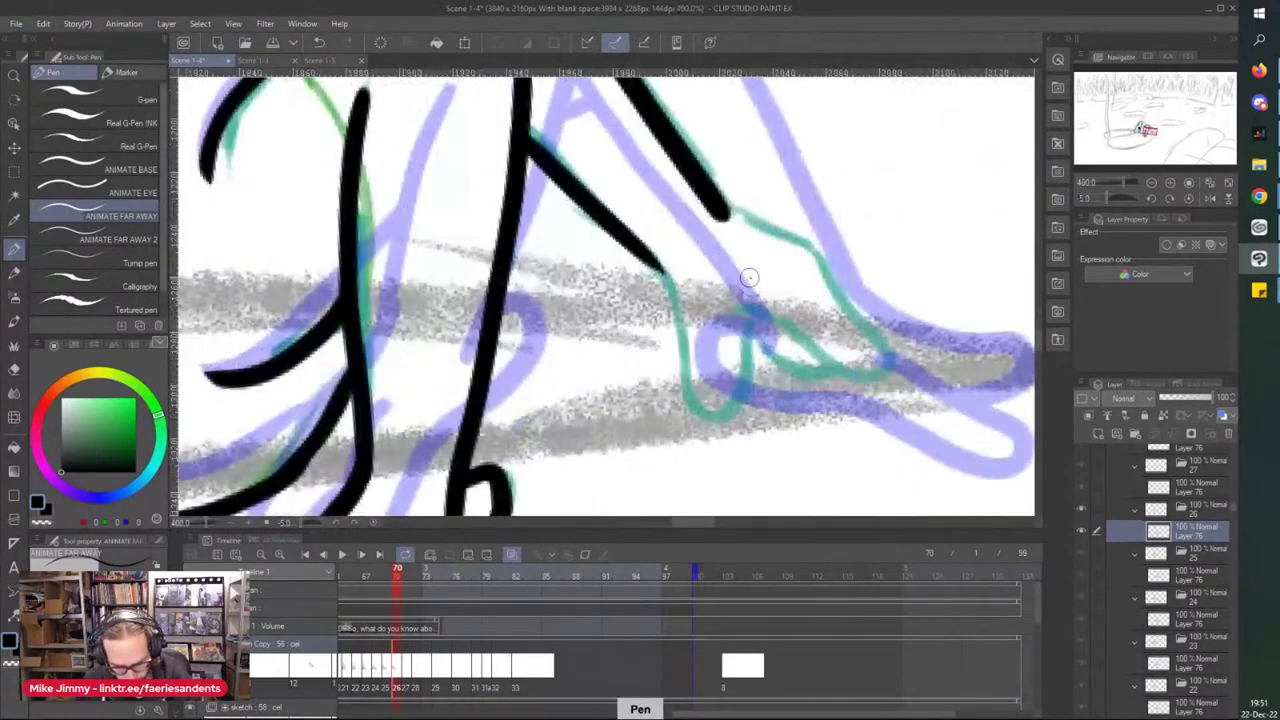
mouse_move(708, 196)
left_mouse_down()
mouse_move(801, 241)
mouse_move(889, 343)
mouse_move(878, 381)
mouse_move(708, 284)
mouse_move(747, 322)
mouse_move(716, 414)
mouse_move(650, 265)
left_mouse_up()
left_click_drag(829, 367, 760, 336)
- Ink the back line running from behind the near ear down to the hind leg's thigh arch in cel 26
scroll(688, 250, "down", 5)
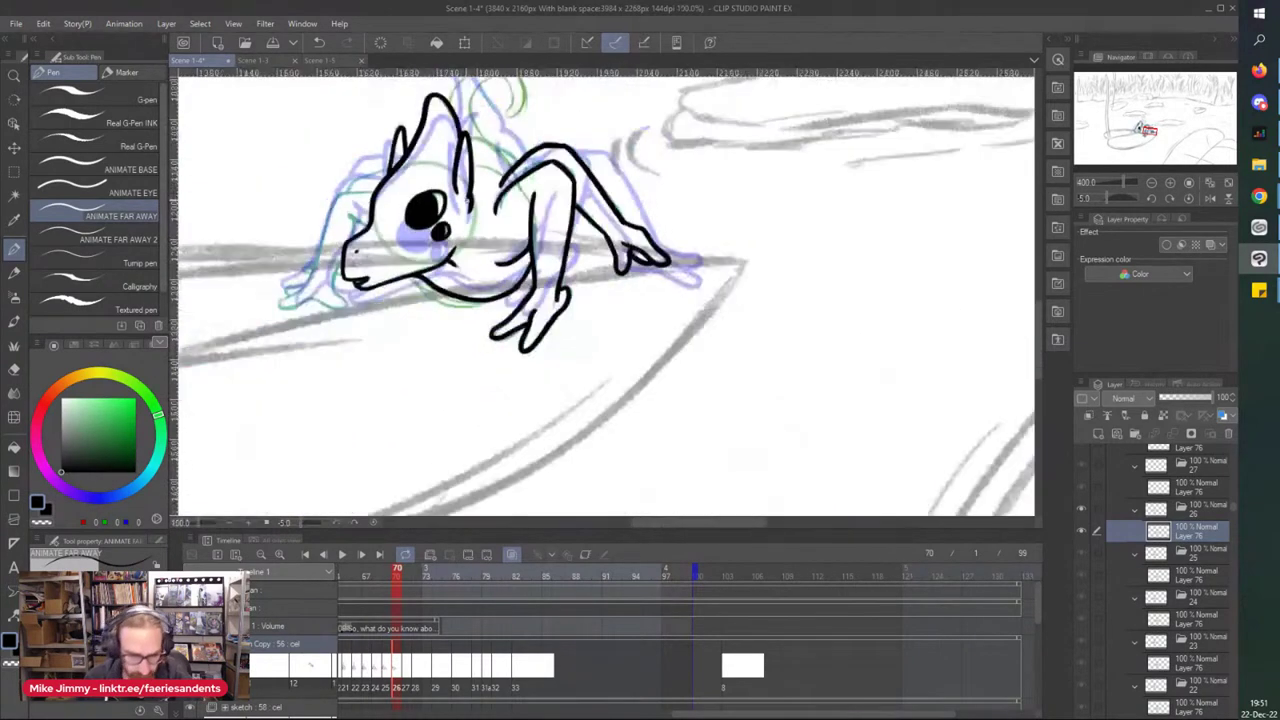
scroll(486, 188, "up", 8)
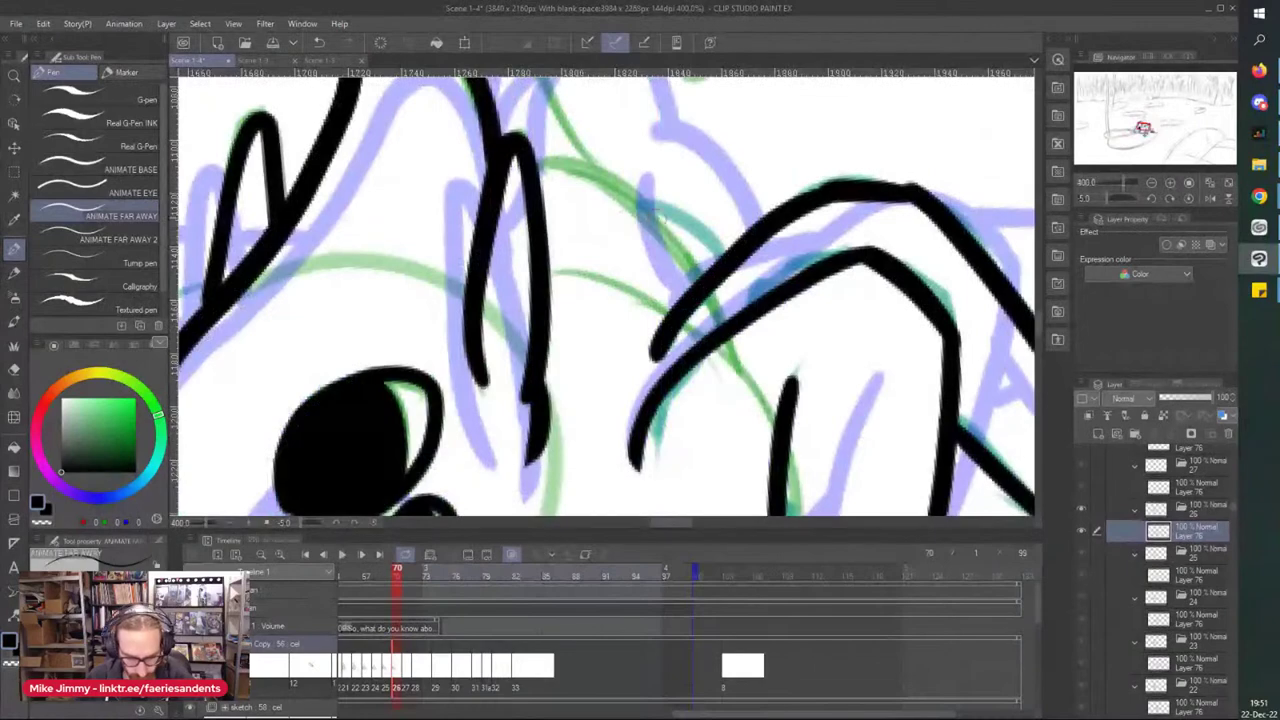
left_click_drag(672, 242, 552, 158)
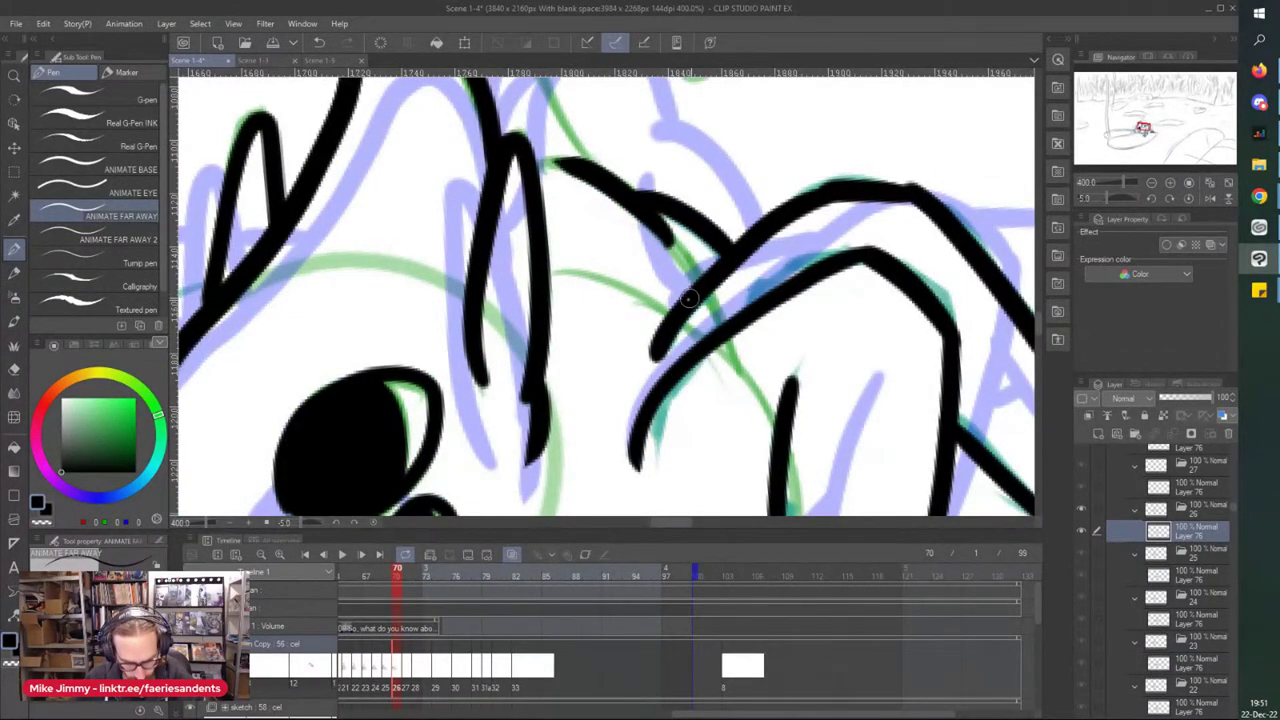
scroll(652, 278, "down", 5)
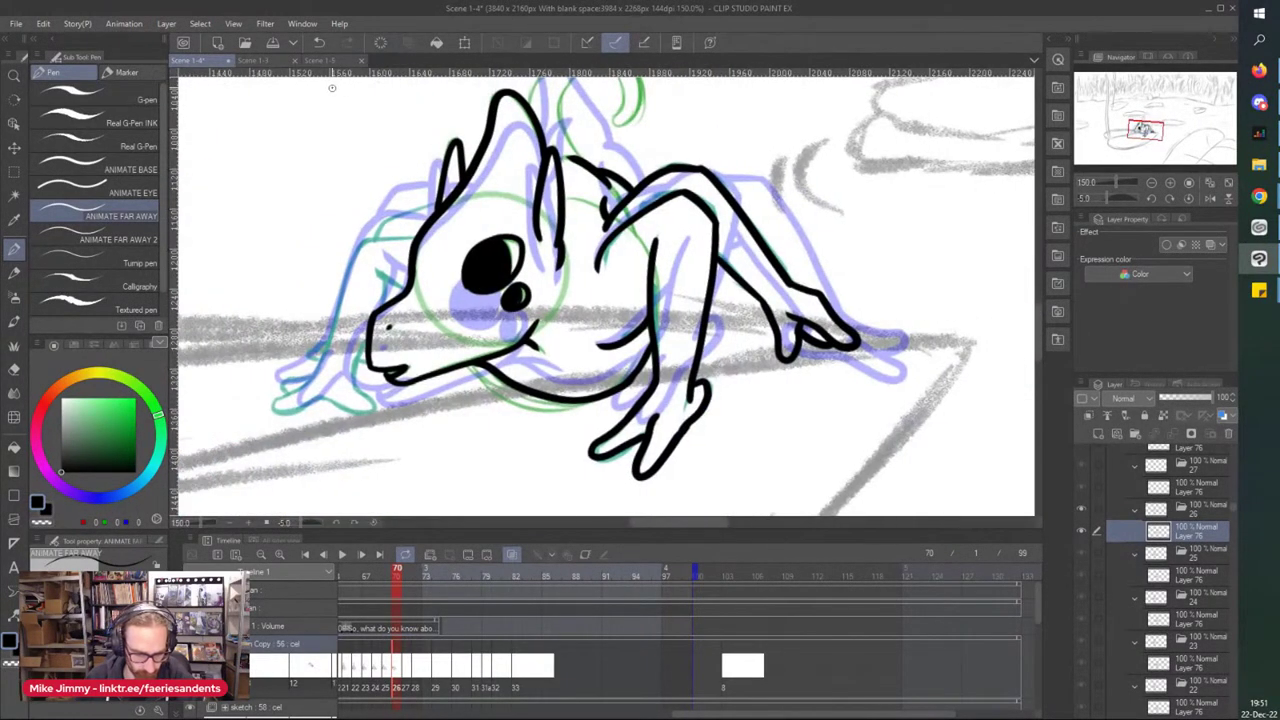
- Ink the curled tail above the back in cel 26, with its inner curve, outer curve and rounded tip
scroll(338, 93, "down", 2)
scroll(467, 199, "up", 4)
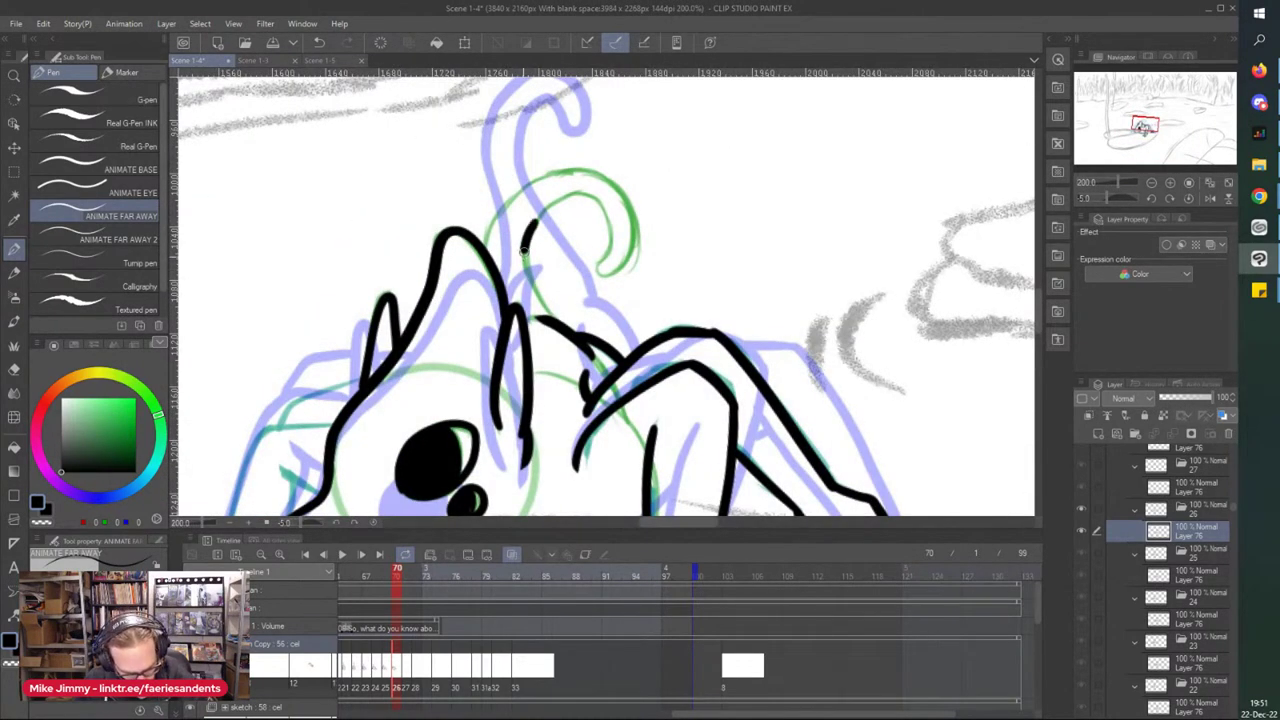
mouse_move(531, 226)
left_mouse_down()
mouse_move(590, 195)
mouse_move(600, 258)
left_mouse_up()
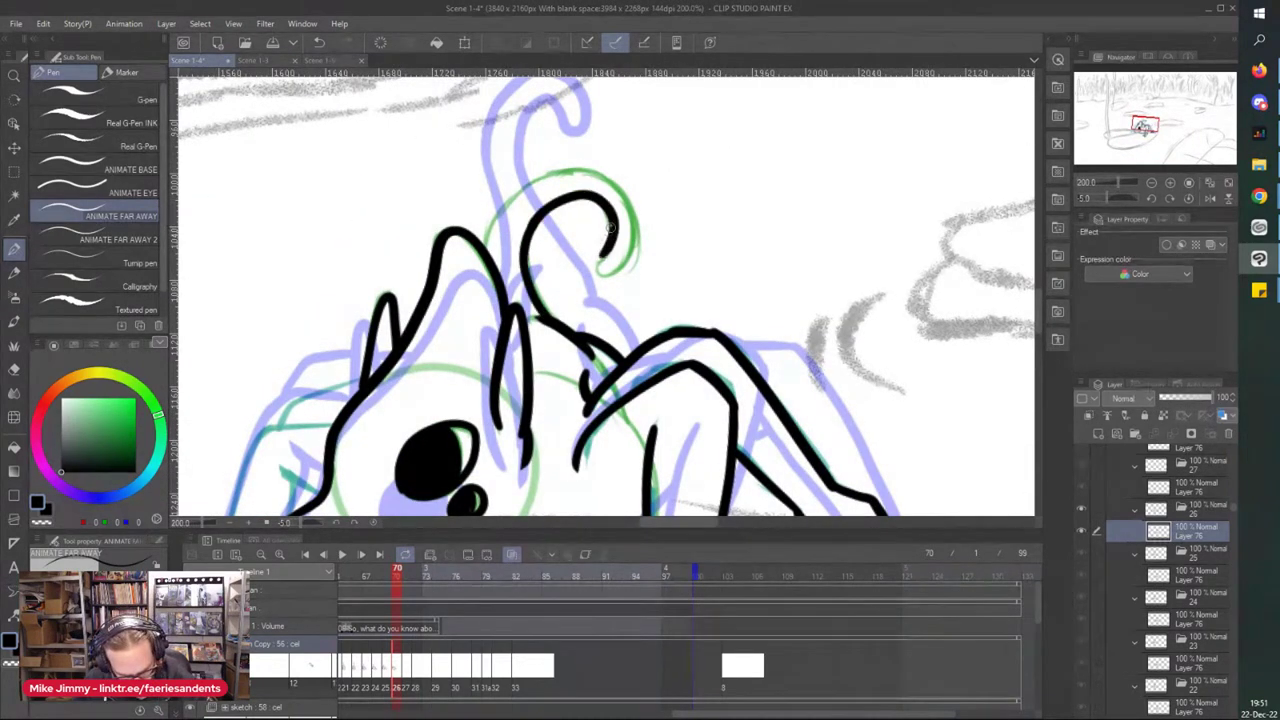
left_click_drag(614, 186, 630, 258)
mouse_move(482, 245)
left_mouse_down()
mouse_move(516, 190)
mouse_move(576, 169)
mouse_move(635, 226)
left_mouse_up()
key("e")
scroll(610, 205, "up", 2)
left_click_drag(654, 338, 637, 354)
left_click_drag(638, 268, 631, 297)
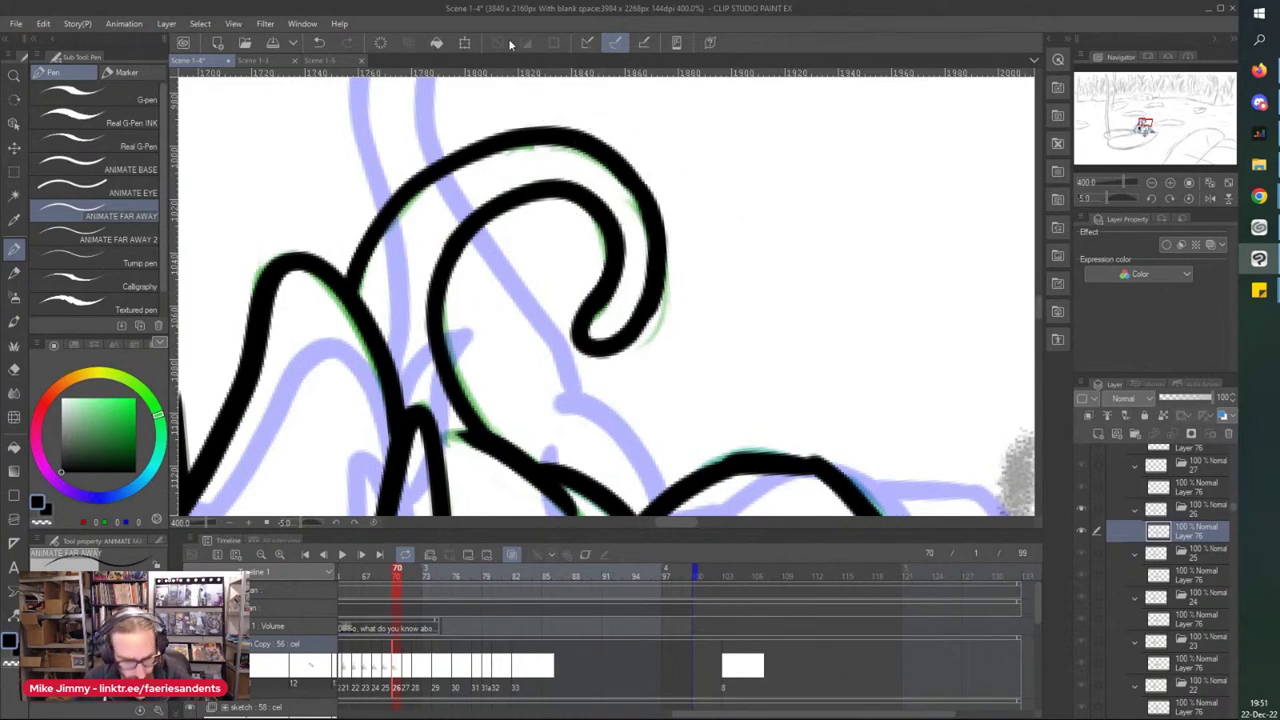
- Ink the left foreleg's top edge and the short inner elbow line beside the face in cel 26
key("ctrl+minus")
key("ctrl+minus")
key("ctrl+minus")
key("ctrl+minus")
key("ctrl+minus")
key("p")
key("ctrl+plus")
key("ctrl+plus")
key("ctrl+plus")
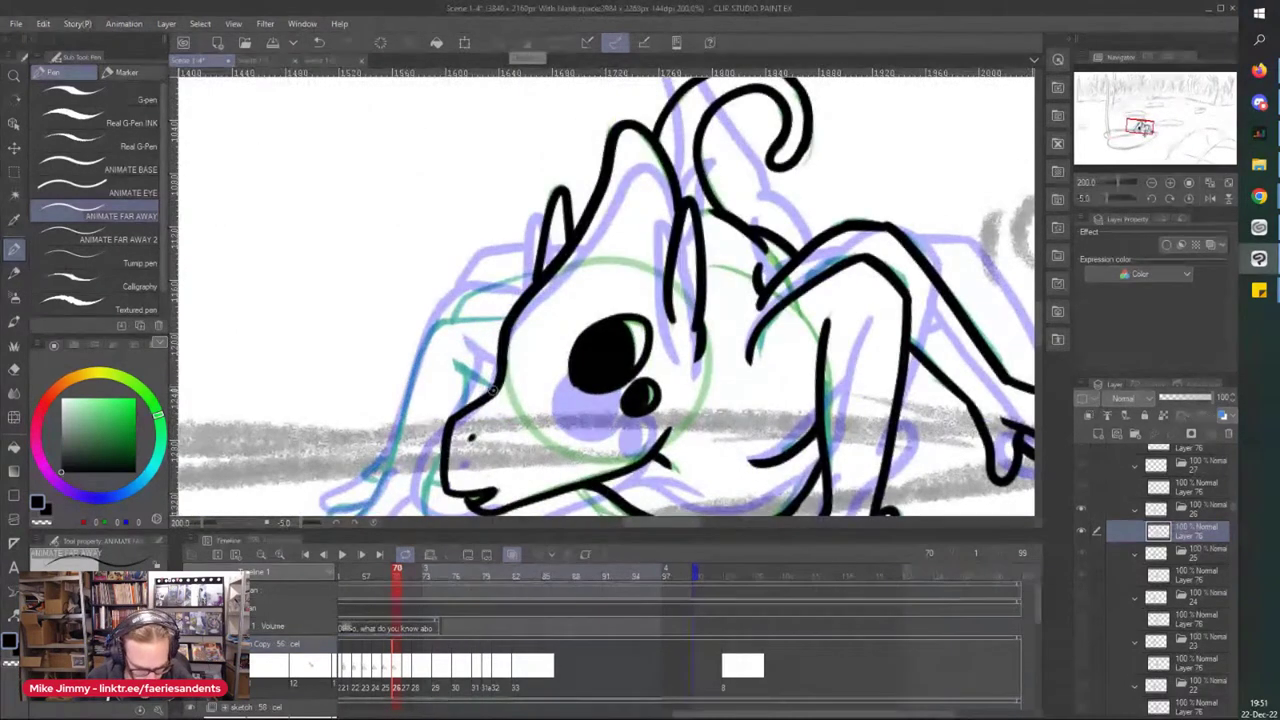
left_click_drag(492, 396, 446, 356)
key("ctrl+z")
scroll(465, 338, "up", 2)
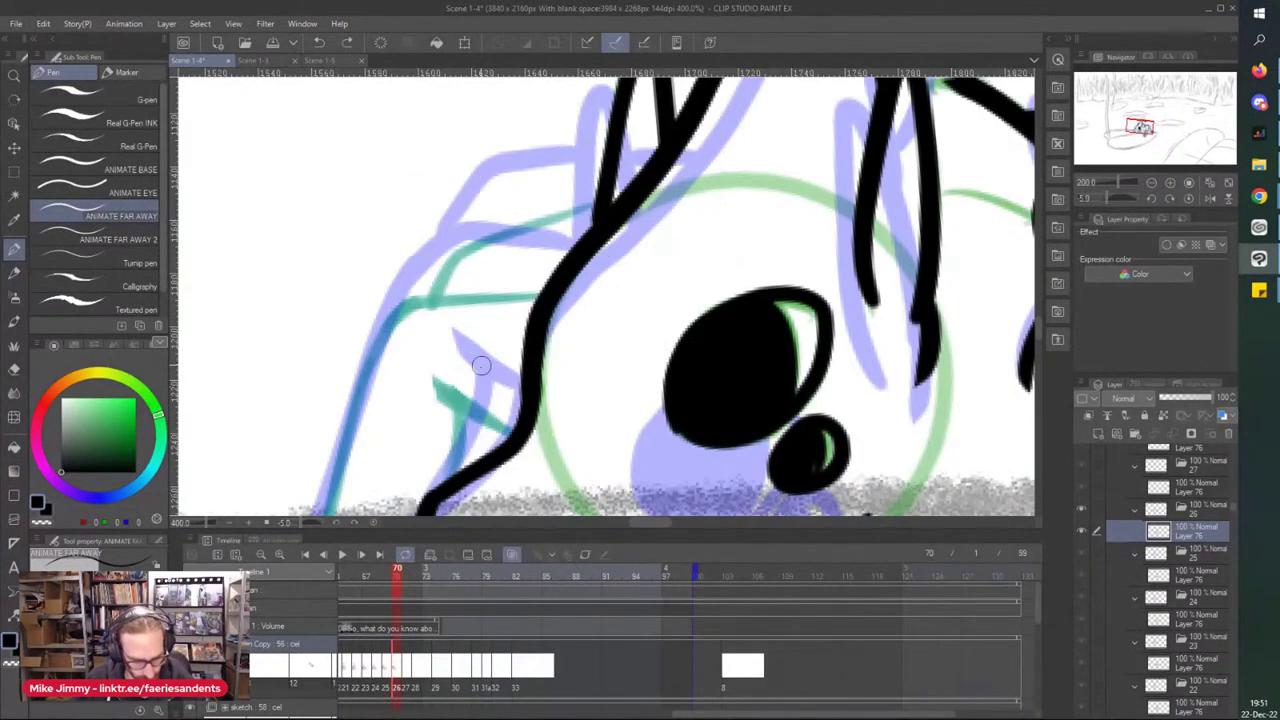
left_click_drag(508, 440, 430, 403)
left_click_drag(536, 295, 404, 309)
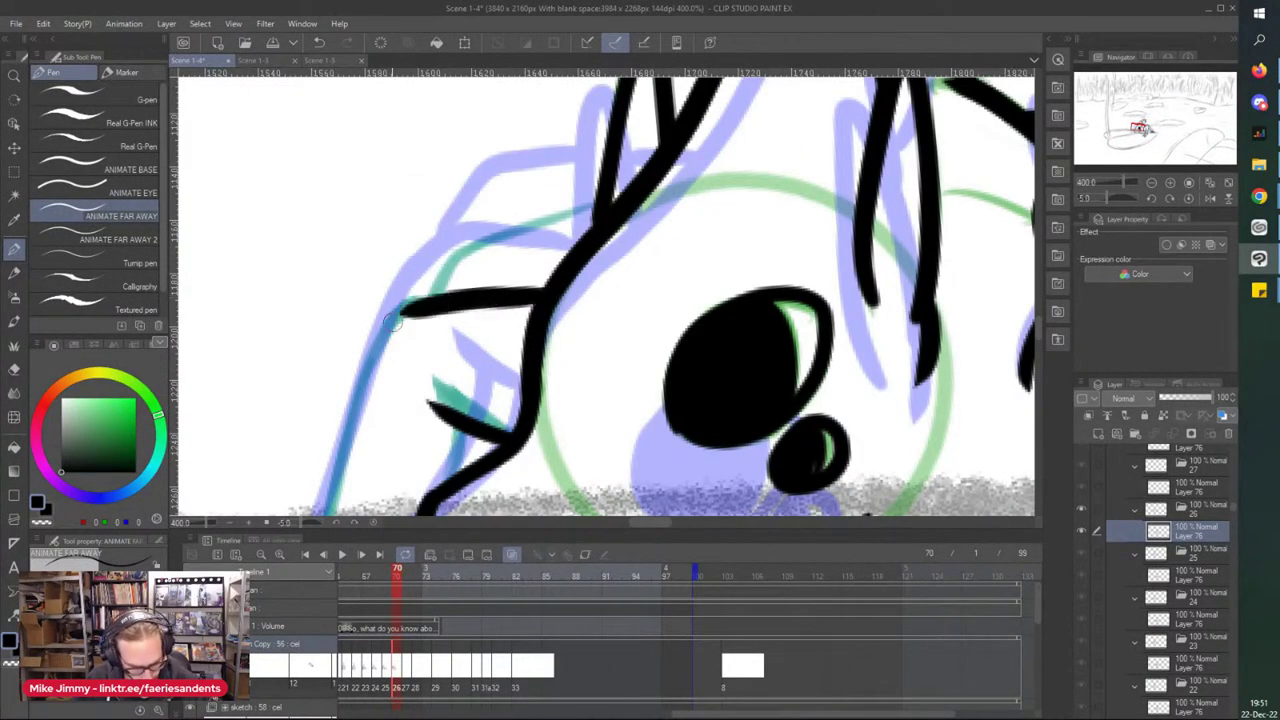
- Ink the left foreleg's outer edge down to the wrist and its paw with the spread toes in cel 26
scroll(365, 330, "down", 3)
scroll(361, 365, "up", 1)
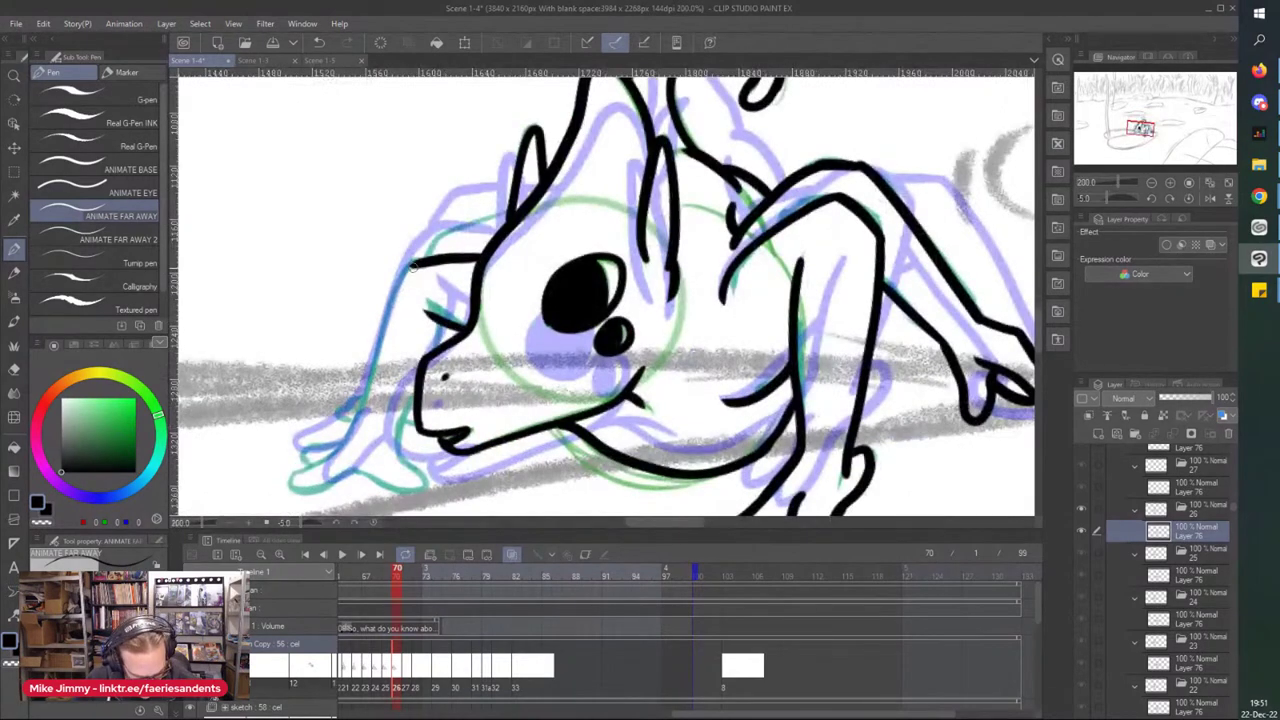
mouse_move(410, 268)
left_mouse_down()
mouse_move(372, 380)
mouse_move(328, 436)
left_mouse_up()
scroll(328, 436, "down", 3)
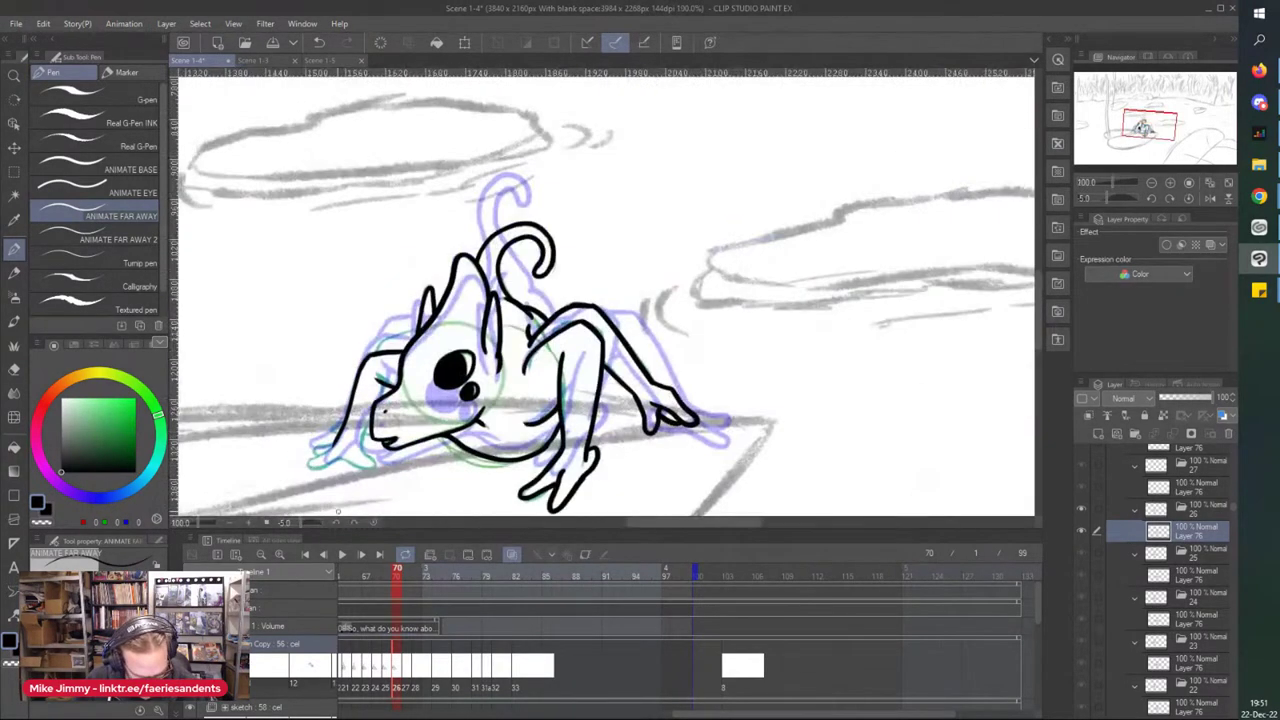
scroll(367, 405, "up", 5)
mouse_move(468, 152)
left_mouse_down()
mouse_move(420, 292)
mouse_move(489, 368)
mouse_move(346, 366)
mouse_move(440, 381)
mouse_move(369, 350)
mouse_move(244, 372)
mouse_move(190, 372)
left_mouse_up()
scroll(190, 372, "down", 3)
scroll(315, 322, "up", 2)
scroll(315, 322, "up", 3)
mouse_move(524, 304)
left_mouse_down()
mouse_move(447, 314)
mouse_move(435, 360)
left_mouse_up()
mouse_move(548, 278)
left_mouse_down()
mouse_move(455, 280)
mouse_move(480, 298)
left_mouse_up()
scroll(459, 258, "down", 3)
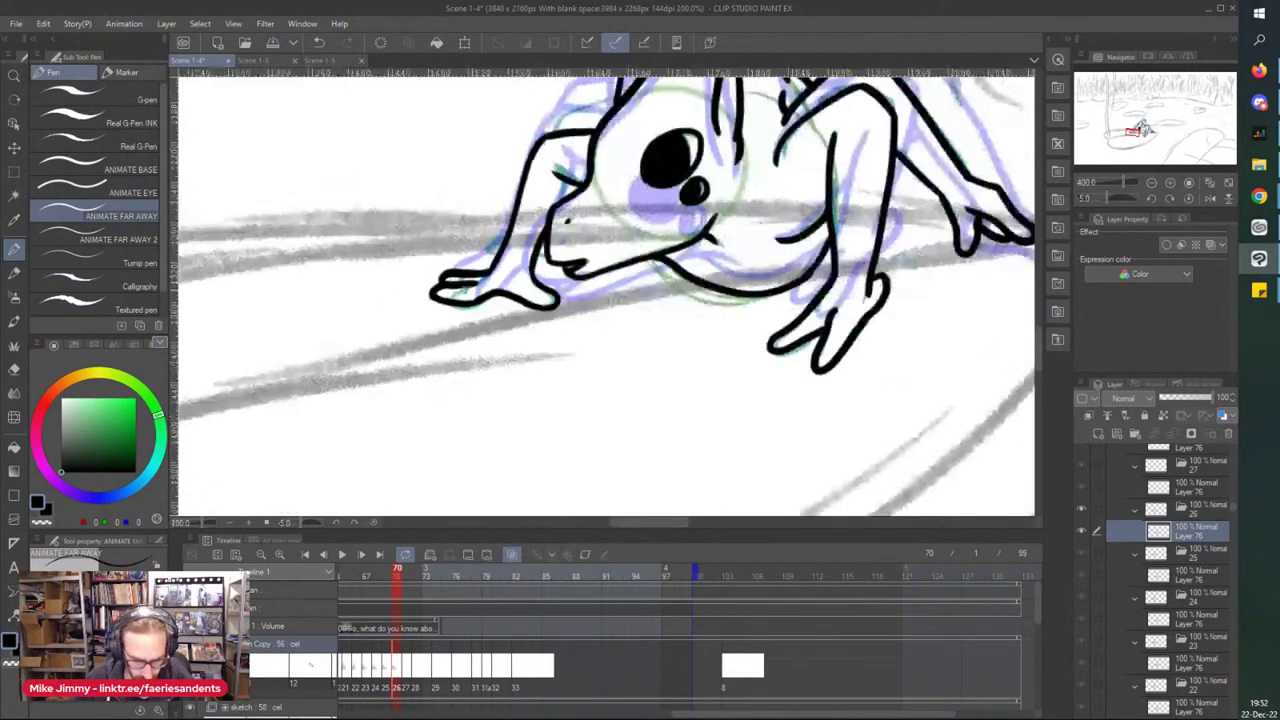
- Ink the left foreleg's inner edge beside the snout and the short line next to the mouth in cel 26
scroll(545, 170, "up", 3)
mouse_move(606, 187)
left_mouse_down()
mouse_move(498, 228)
mouse_move(434, 284)
left_mouse_up()
scroll(439, 199, "down", 3)
scroll(426, 374, "up", 3)
left_click_drag(420, 342, 445, 306)
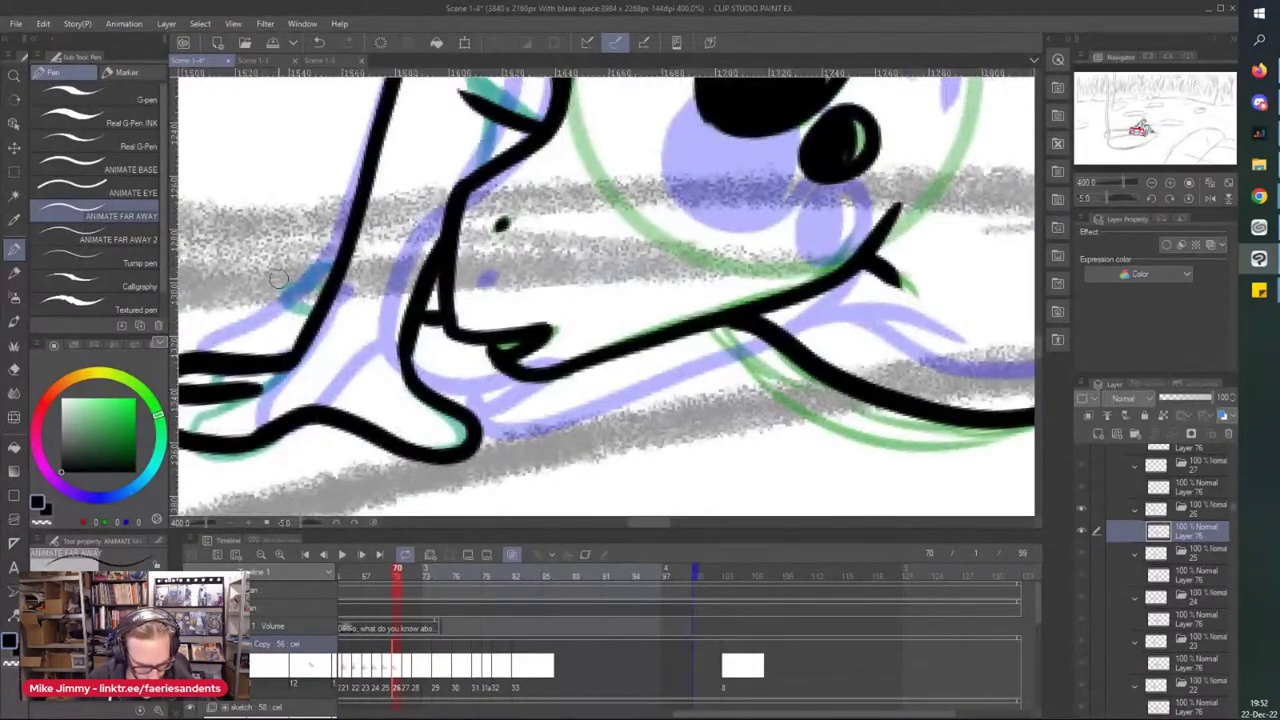
- Ink the far foot's toes peeking out behind the left foreleg's lower edge in cel 26
mouse_move(339, 245)
left_mouse_down()
mouse_move(250, 294)
mouse_move(325, 298)
left_mouse_up()
left_click_drag(350, 219, 288, 250)
scroll(243, 218, "down", 2)
scroll(370, 222, "down", 4)
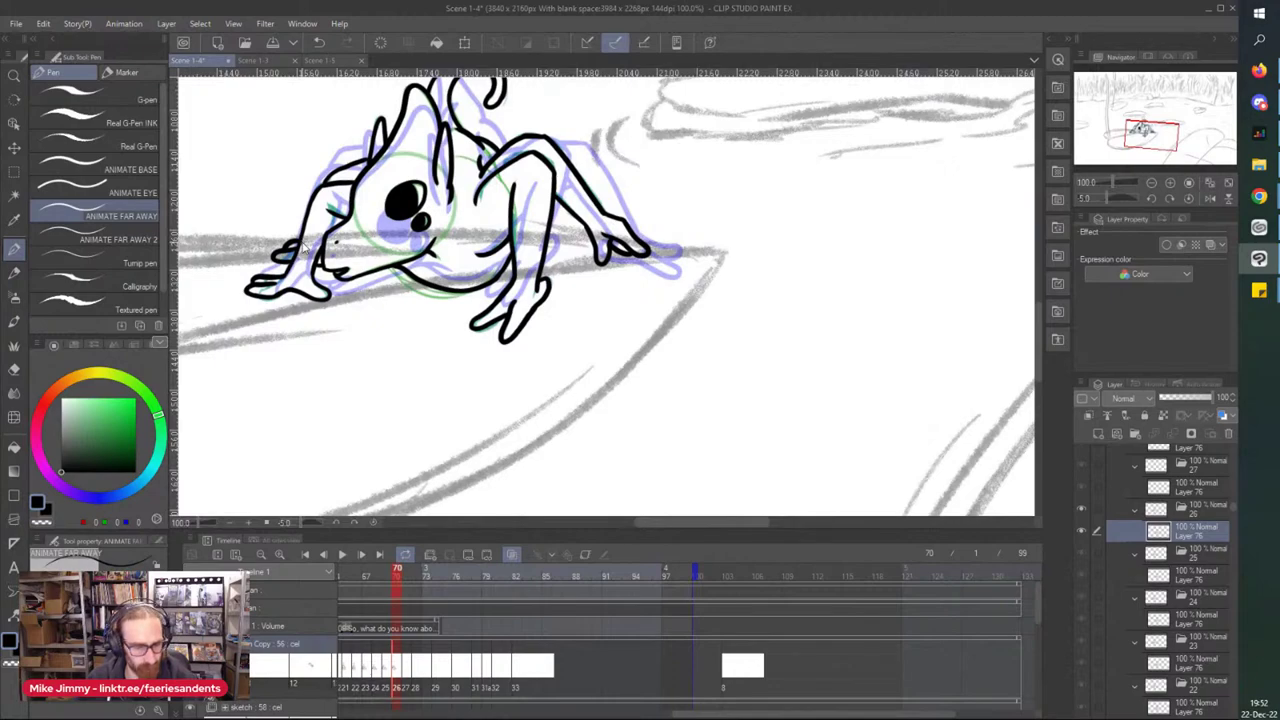
- Save the file and select Layer 76 of cel 27 at frame 71
key("ctrl+s")
left_click(406, 668)
scroll(356, 203, "down", 1)
left_click_drag(291, 117, 309, 136)
scroll(430, 245, "up", 7)
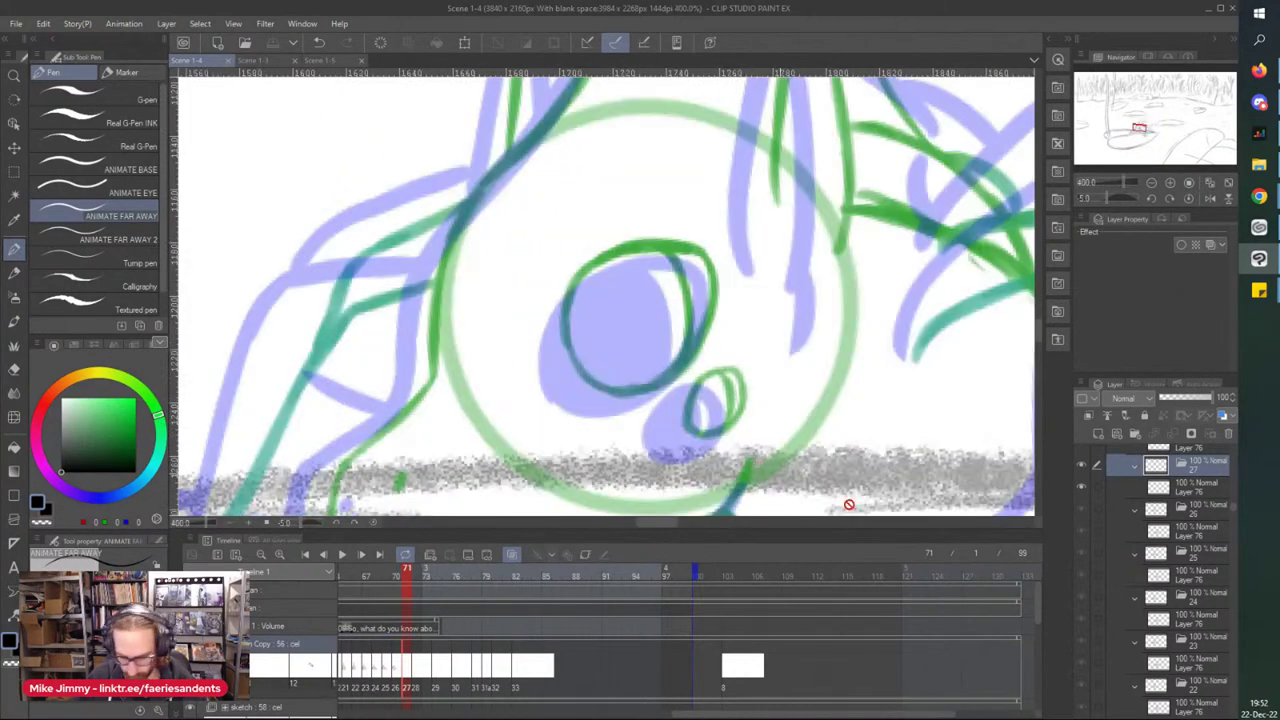
left_click(1142, 487)
- Ink the large eye and the small eye below it in cel 27, filling their pupils black beside the highlights
mouse_move(589, 334)
left_mouse_down()
mouse_move(561, 323)
mouse_move(575, 243)
mouse_move(690, 272)
mouse_move(600, 385)
mouse_move(542, 265)
left_mouse_up()
mouse_move(637, 346)
left_mouse_down()
mouse_move(645, 245)
mouse_move(625, 305)
mouse_move(600, 250)
mouse_move(562, 287)
mouse_move(548, 335)
mouse_move(625, 335)
mouse_move(605, 330)
mouse_move(586, 346)
mouse_move(549, 333)
left_mouse_up()
mouse_move(664, 386)
left_mouse_down()
mouse_move(702, 360)
mouse_move(692, 430)
mouse_move(662, 384)
mouse_move(677, 378)
left_mouse_up()
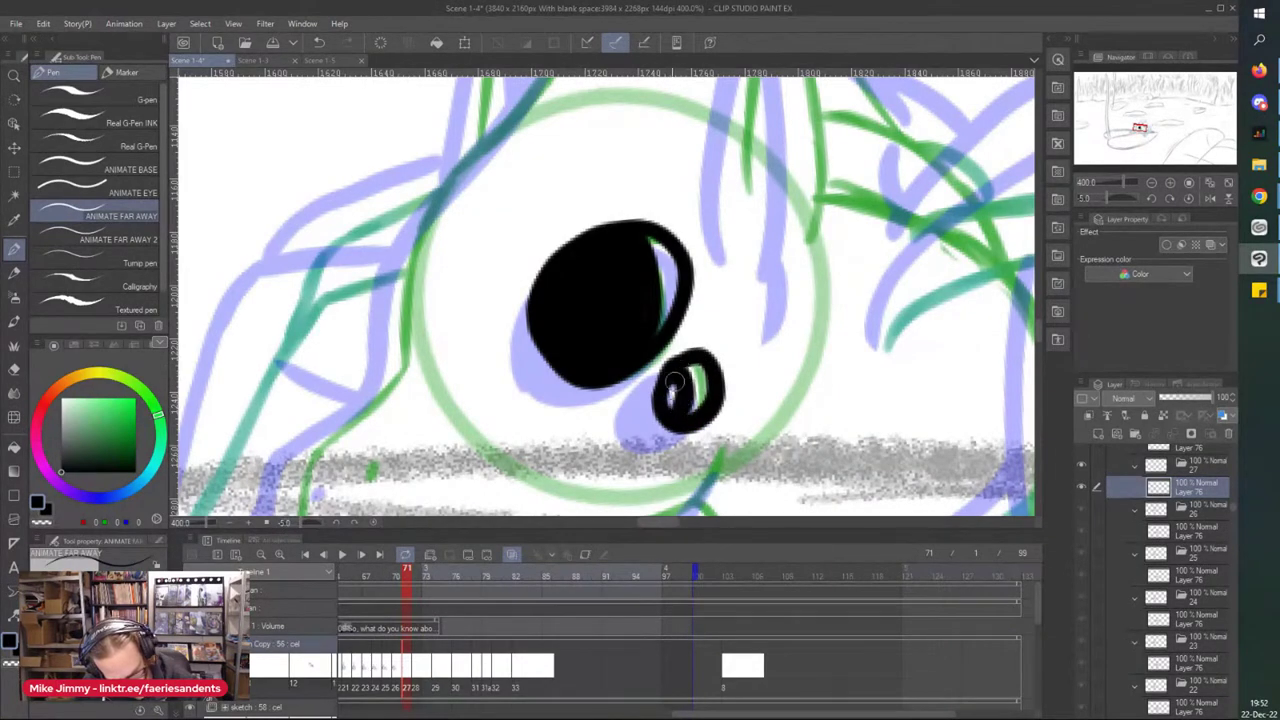
- Ink the nostril, the snout with its mouth notch, and the jaw line up to the cheek in cel 27
scroll(567, 190, "down", 2)
scroll(430, 327, "up", 2)
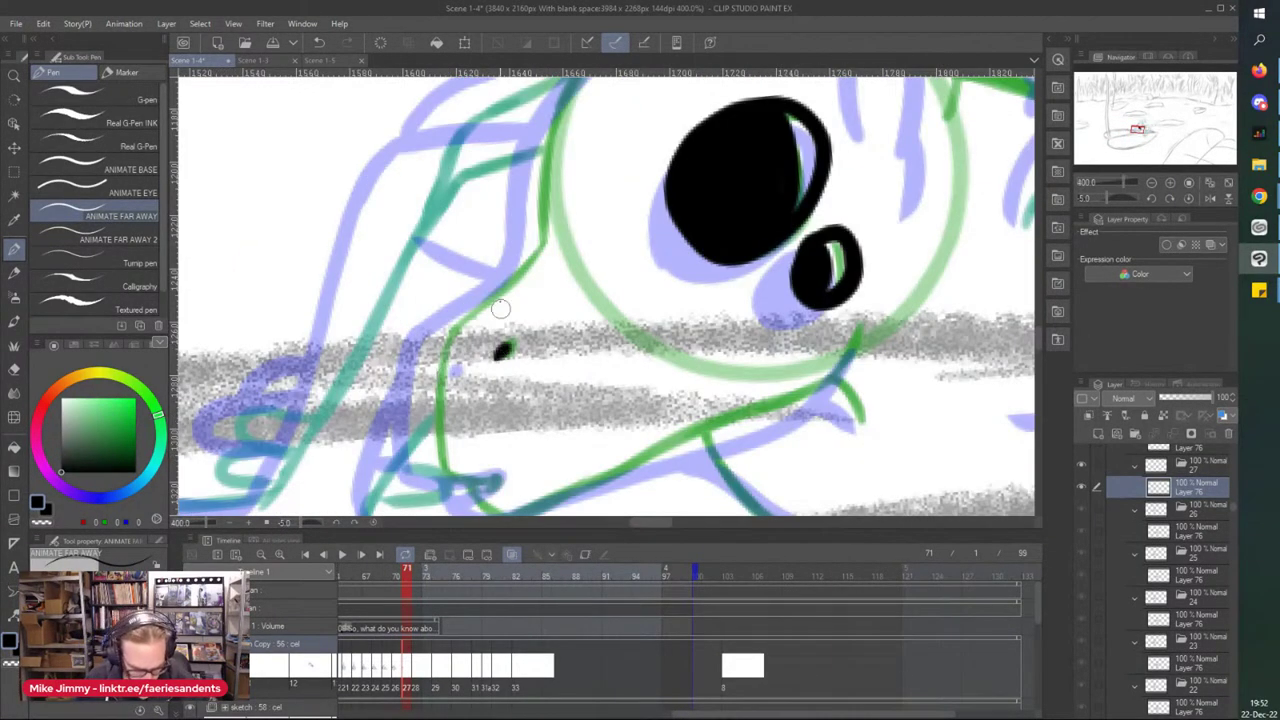
mouse_move(546, 152)
left_mouse_down()
mouse_move(535, 245)
mouse_move(440, 365)
mouse_move(436, 442)
mouse_move(568, 416)
mouse_move(658, 350)
left_mouse_up()
scroll(440, 380, "down", 2)
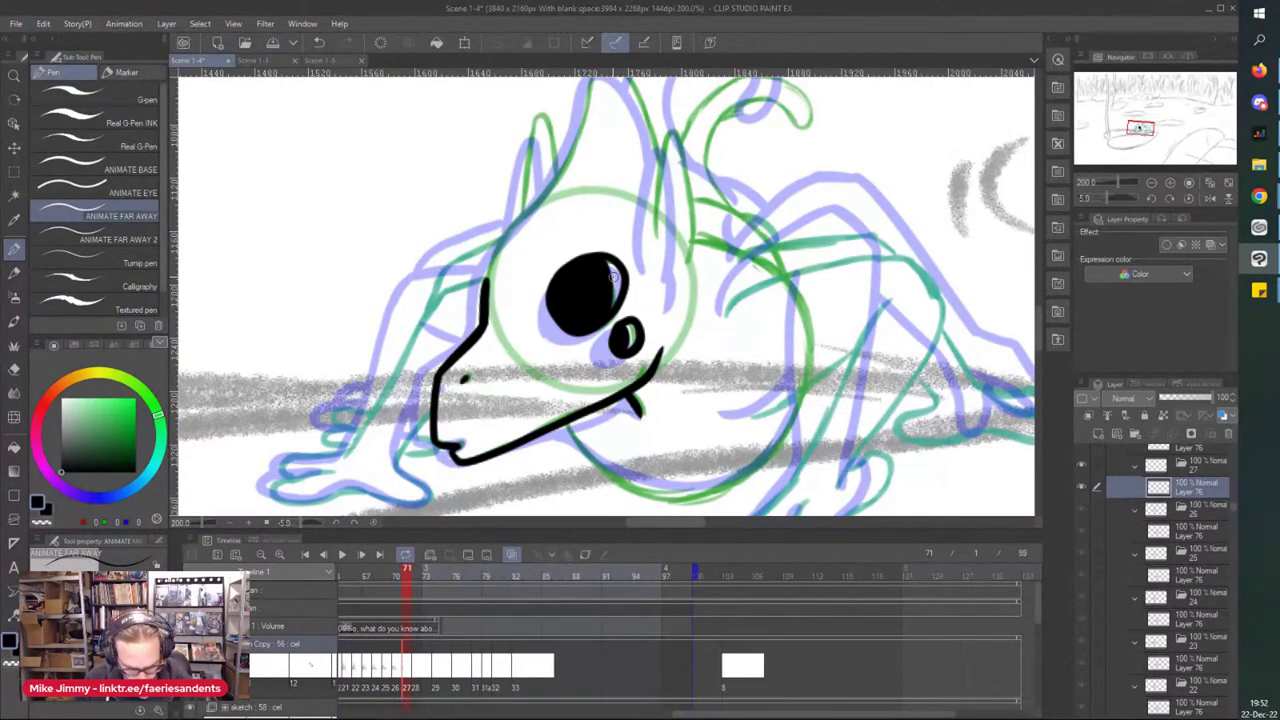
- Ink the near pointed ear and the curved belly line below the jaw in cel 27
mouse_move(660, 230)
left_mouse_down()
mouse_move(652, 190)
mouse_move(668, 134)
mouse_move(679, 300)
left_mouse_up()
mouse_move(582, 446)
left_mouse_down()
mouse_move(742, 478)
mouse_move(792, 406)
left_mouse_up()
key("ctrl+minus")
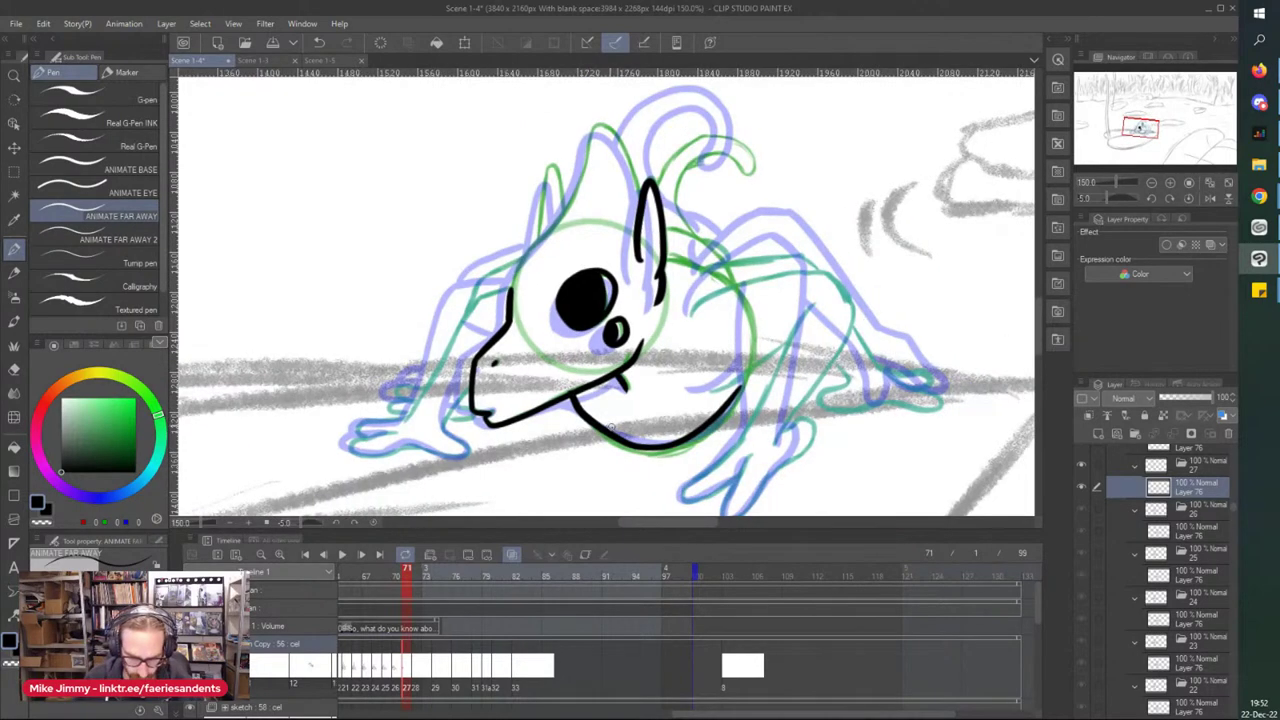
- Ink the right foreleg's shoulder line and carry it over the bent elbow in cel 27
key("ctrl+plus")
mouse_move(676, 320)
left_mouse_down()
mouse_move(682, 302)
mouse_move(741, 268)
left_mouse_up()
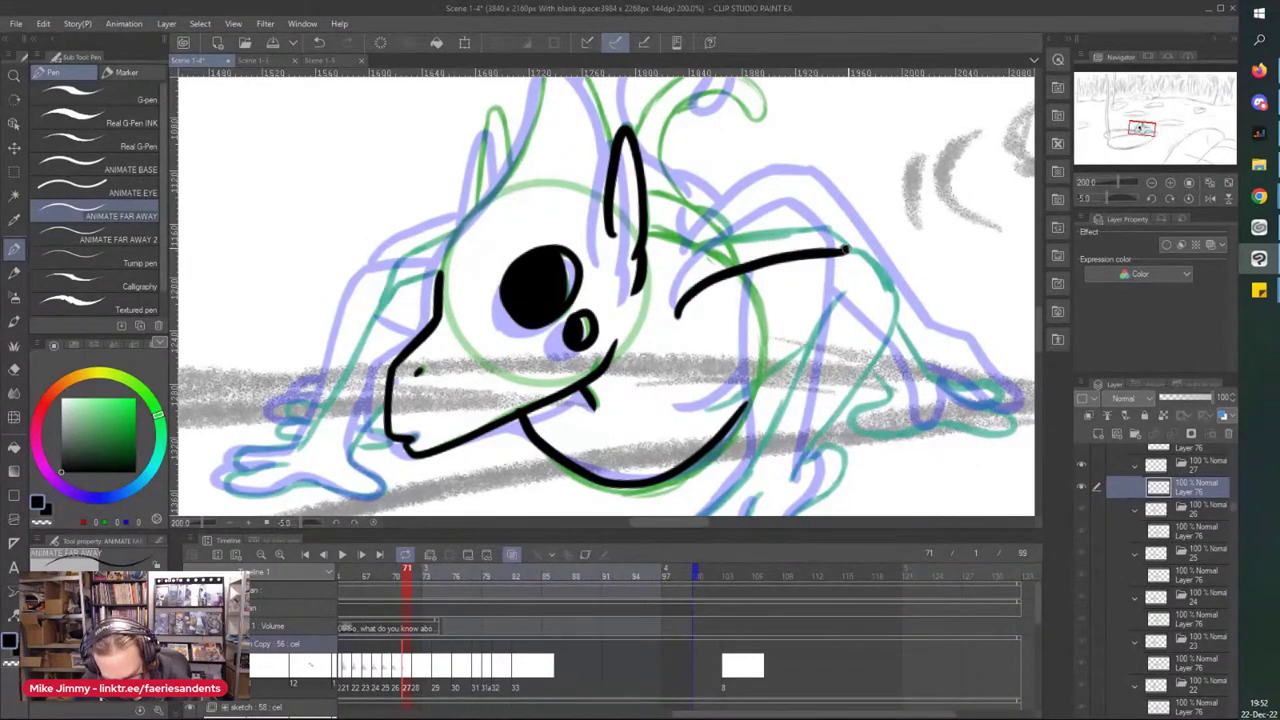
left_click_drag(845, 251, 893, 296)
key("ctrl+z")
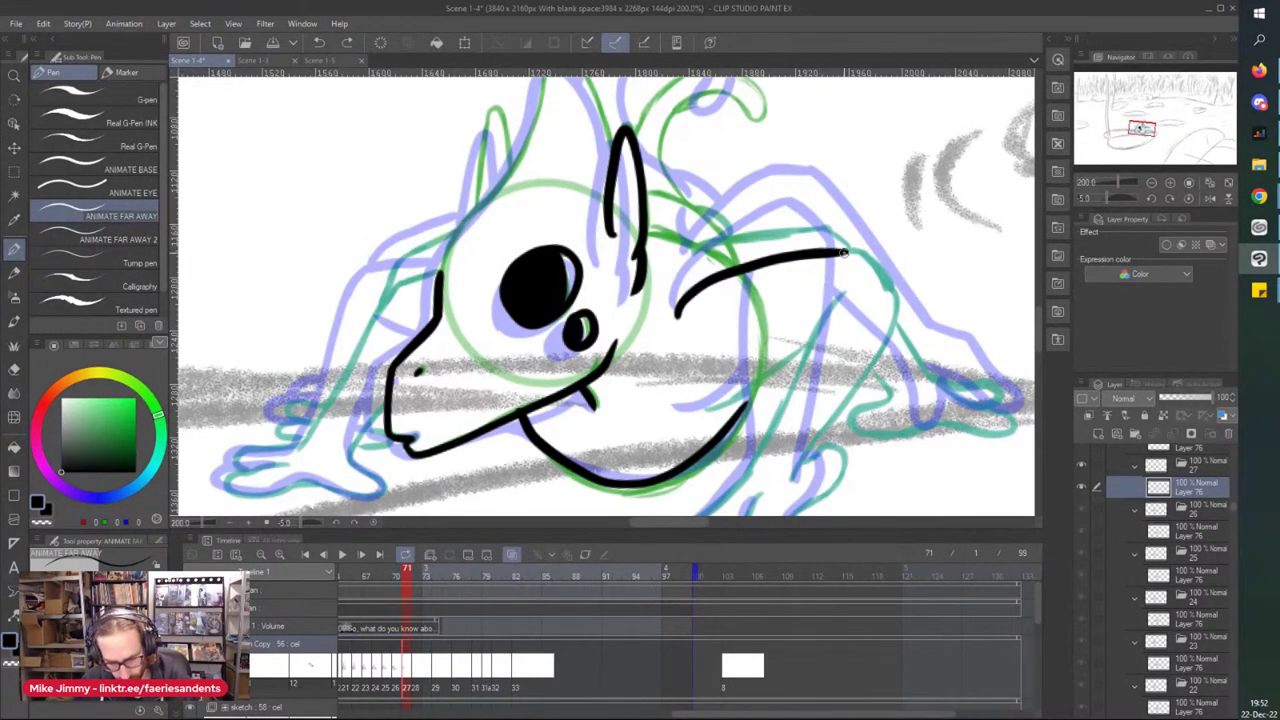
left_click_drag(845, 254, 896, 308)
scroll(763, 211, "down", 1)
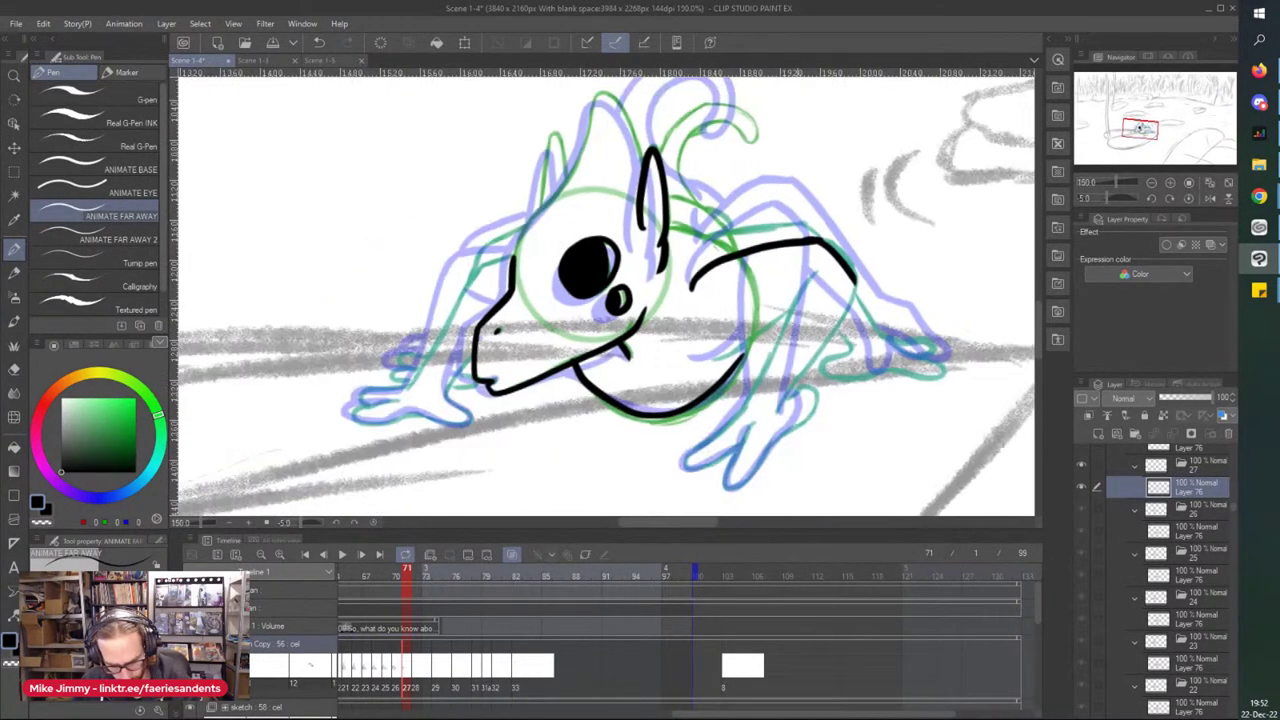
- Ink the right foreleg's lower edges and paw with its toes, plus the fold above the belly line in cel 27
scroll(782, 377, "up", 1)
left_click_drag(827, 225, 740, 391)
mouse_move(876, 238)
left_mouse_down()
mouse_move(786, 399)
mouse_move(812, 420)
mouse_move(725, 510)
left_mouse_up()
mouse_move(739, 428)
left_mouse_down()
mouse_move(719, 465)
mouse_move(650, 488)
mouse_move(740, 380)
left_mouse_up()
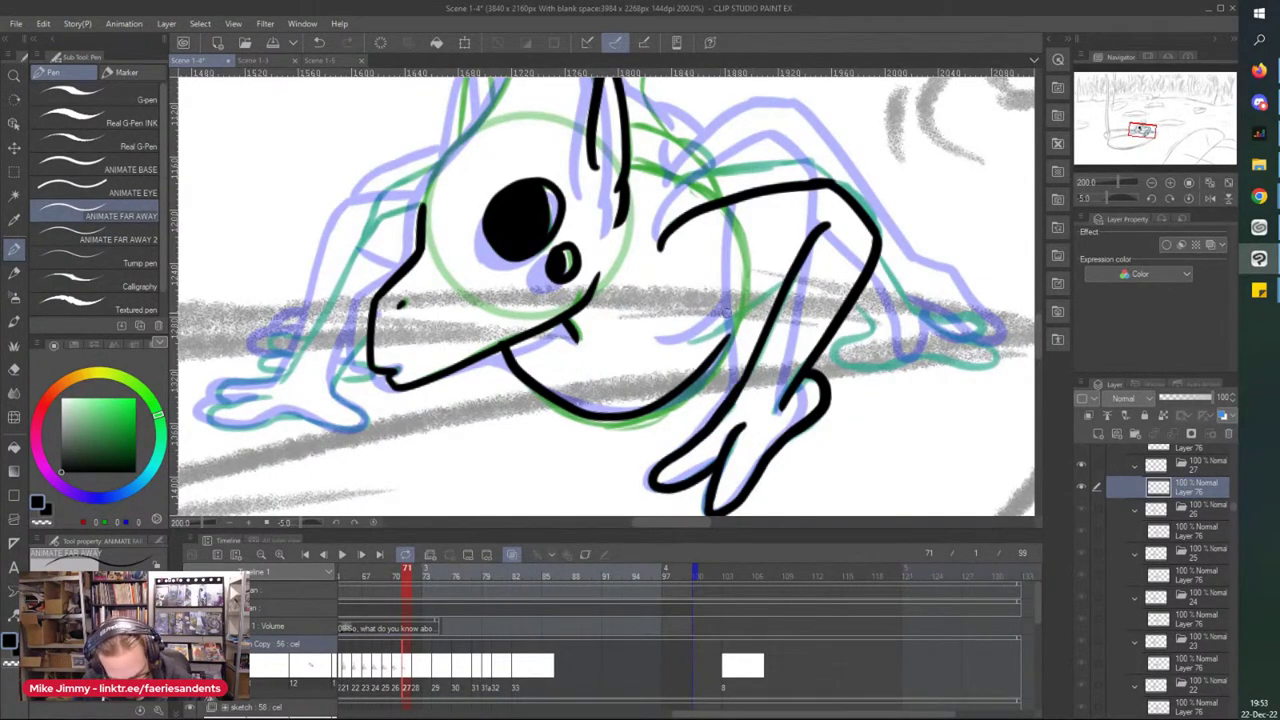
left_click_drag(772, 296, 676, 350)
scroll(654, 242, "down", 1)
left_click_drag(666, 250, 648, 266)
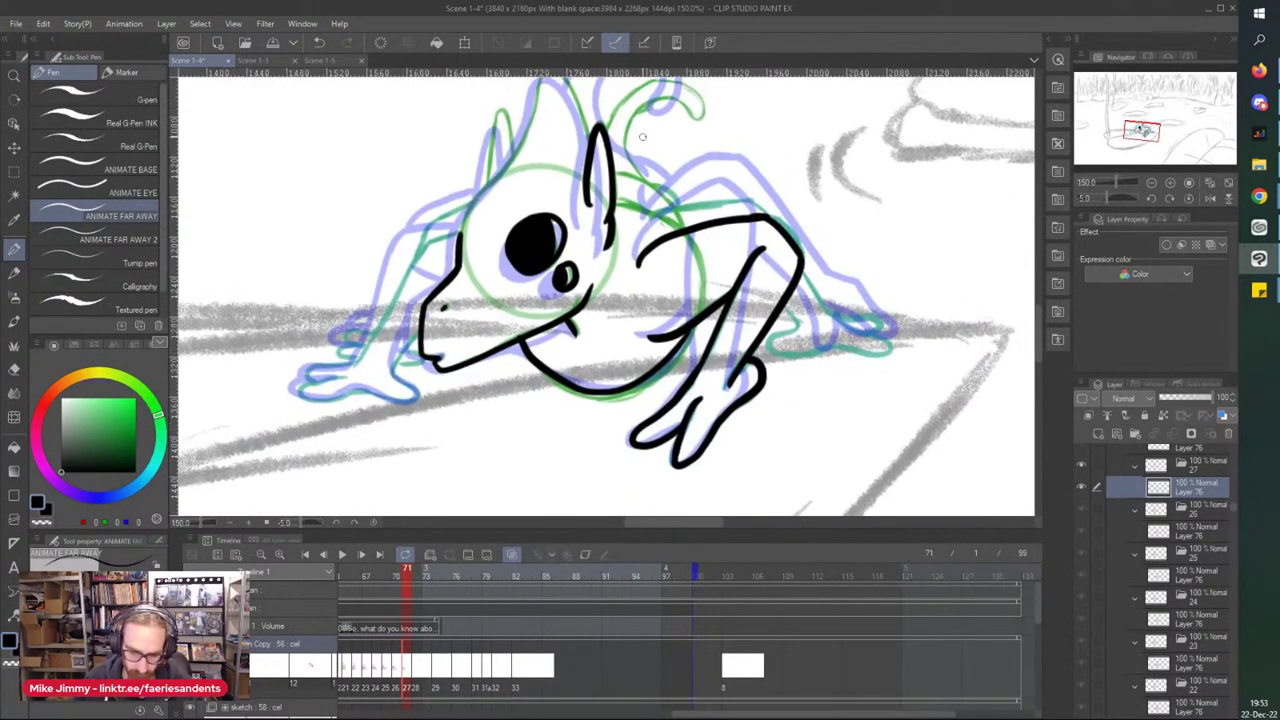
- Ink the hind leg's lower edge behind the elbow and the hind foot with its heel and toes in cel 27
scroll(812, 280, "up", 1)
scroll(798, 272, "up", 2)
left_click_drag(789, 242, 866, 362)
scroll(809, 290, "down", 2)
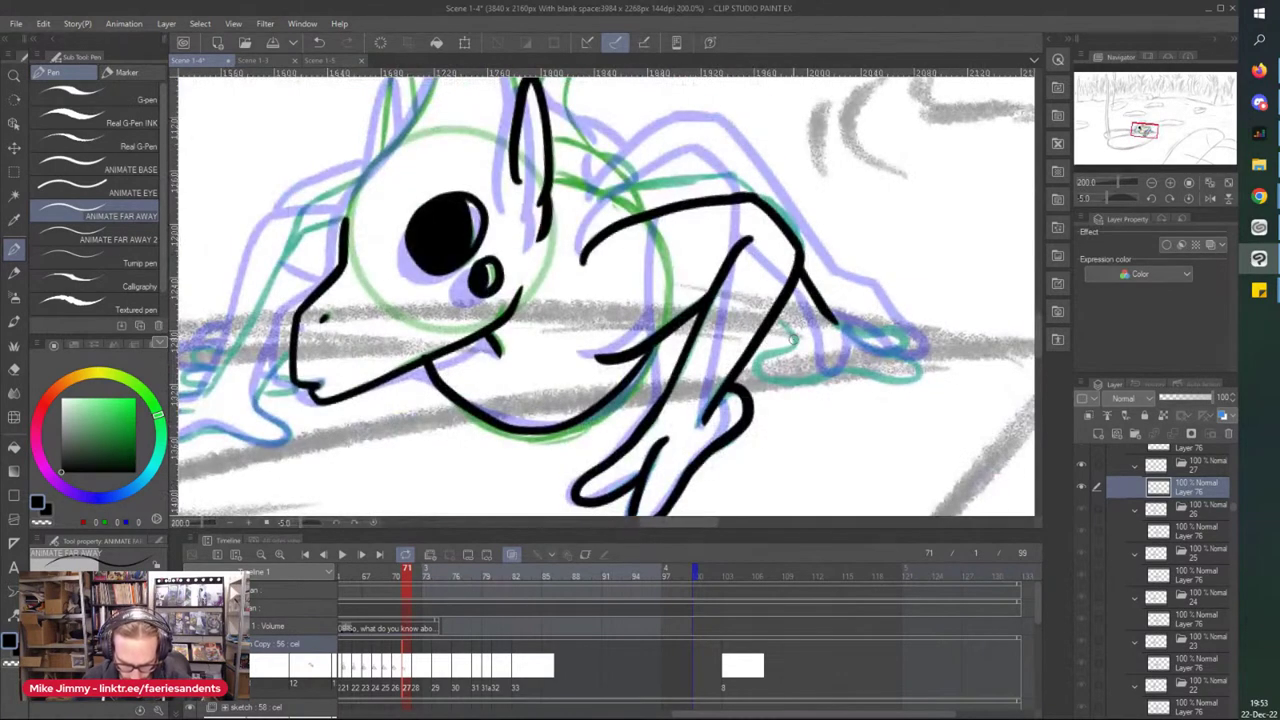
mouse_move(795, 342)
left_mouse_down()
mouse_move(758, 368)
mouse_move(908, 380)
mouse_move(918, 362)
mouse_move(862, 352)
mouse_move(902, 344)
left_mouse_up()
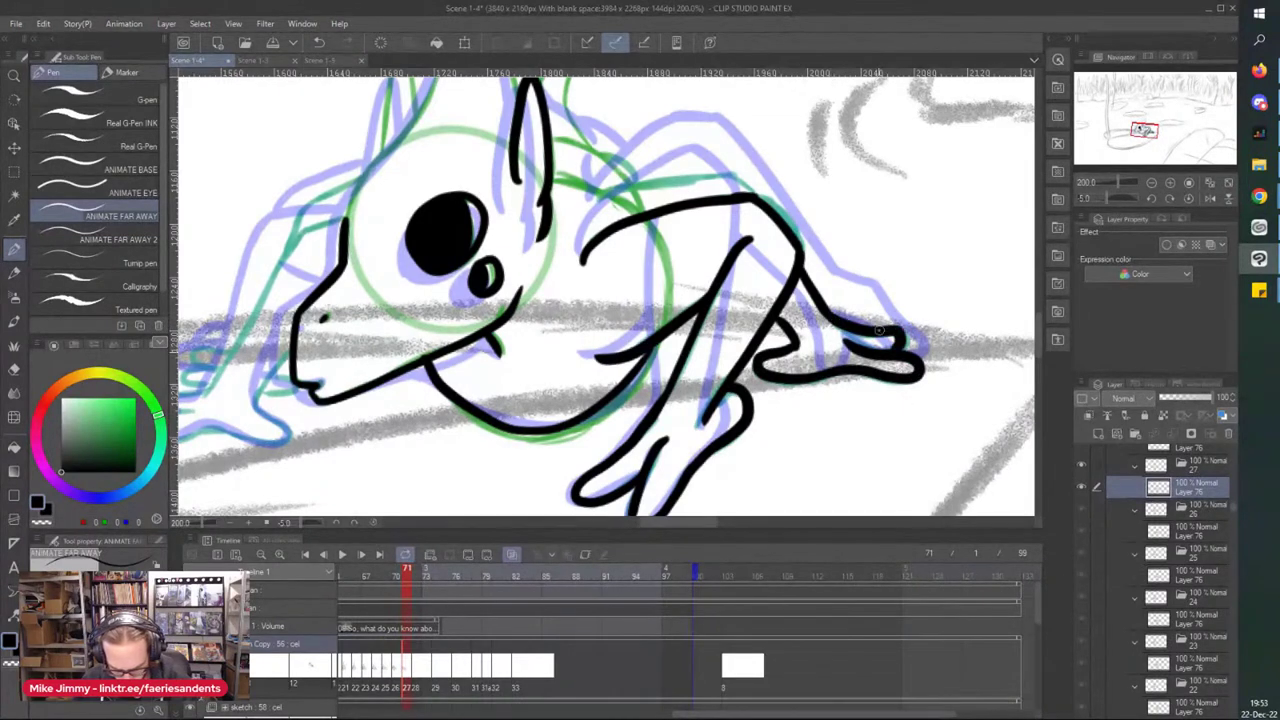
- Ink the hind leg's thigh line above the shoulder and the short back line meeting it in cel 27
mouse_move(740, 185)
left_mouse_down()
mouse_move(625, 186)
mouse_move(587, 214)
left_mouse_up()
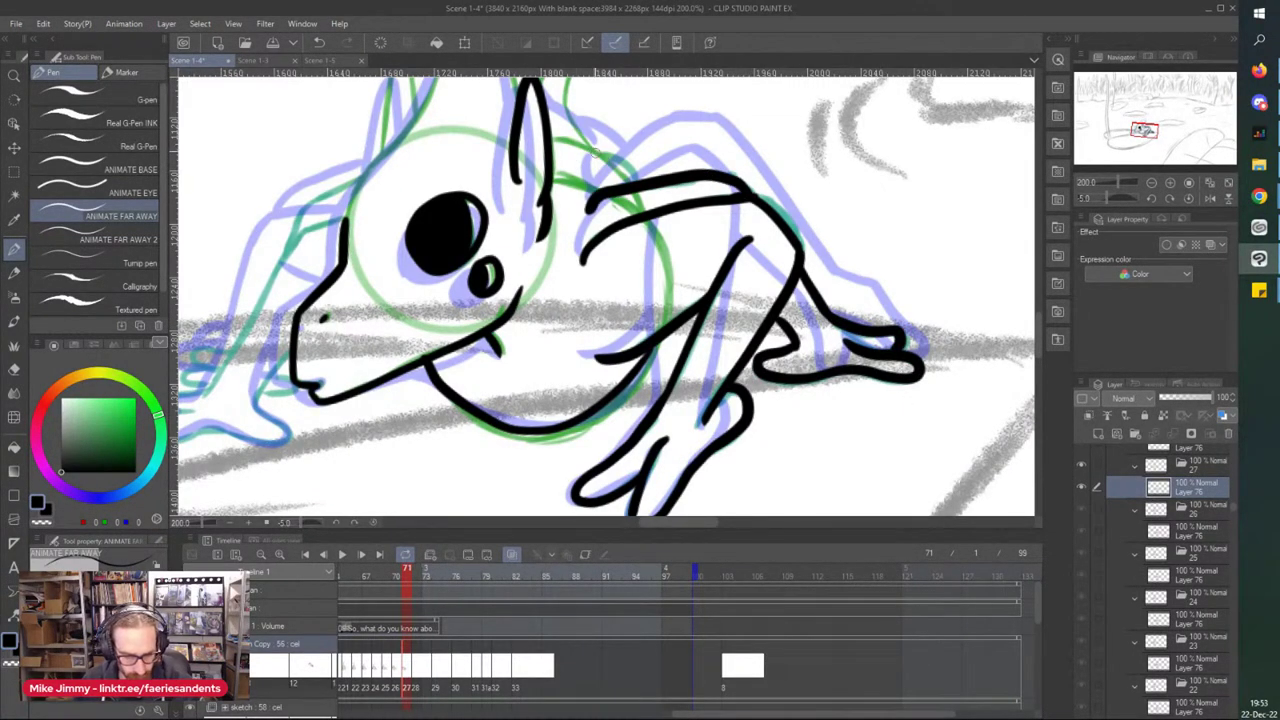
left_click_drag(586, 146, 644, 182)
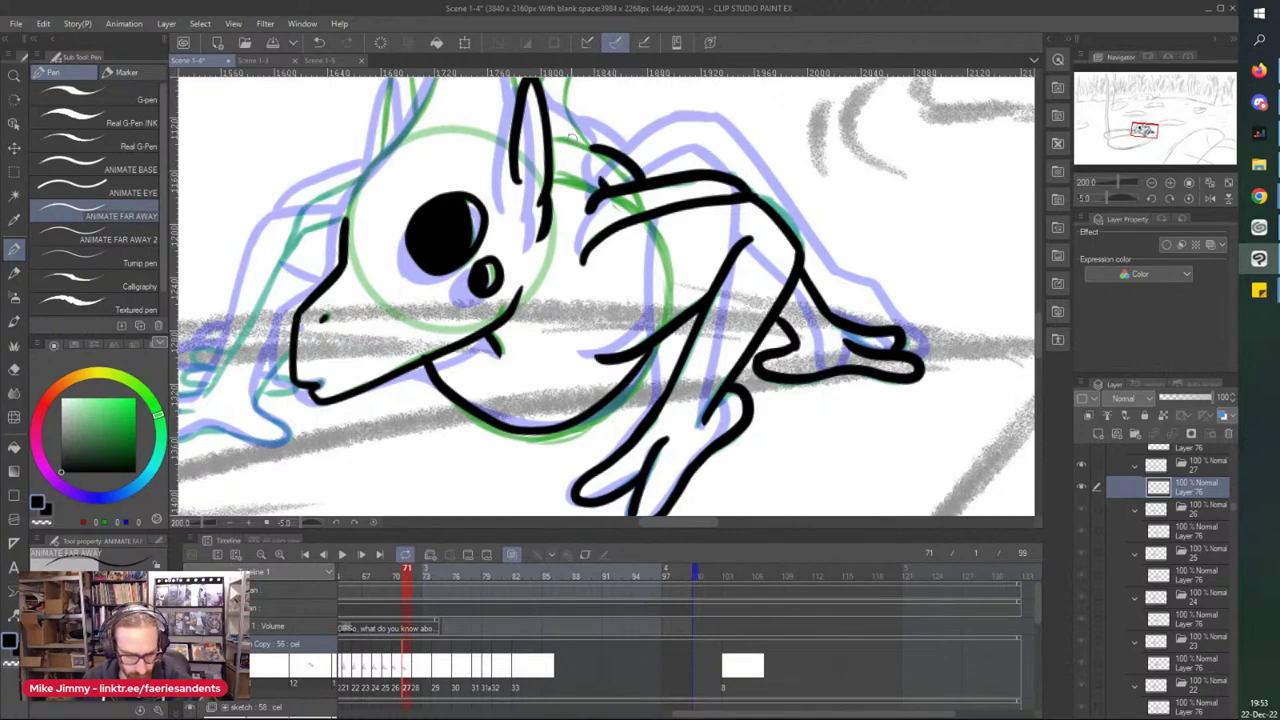
scroll(604, 242, "down", 2)
- Ink the forehead line, the tall pointed peak of the head and the small far ear in cel 27
scroll(480, 161, "up", 2)
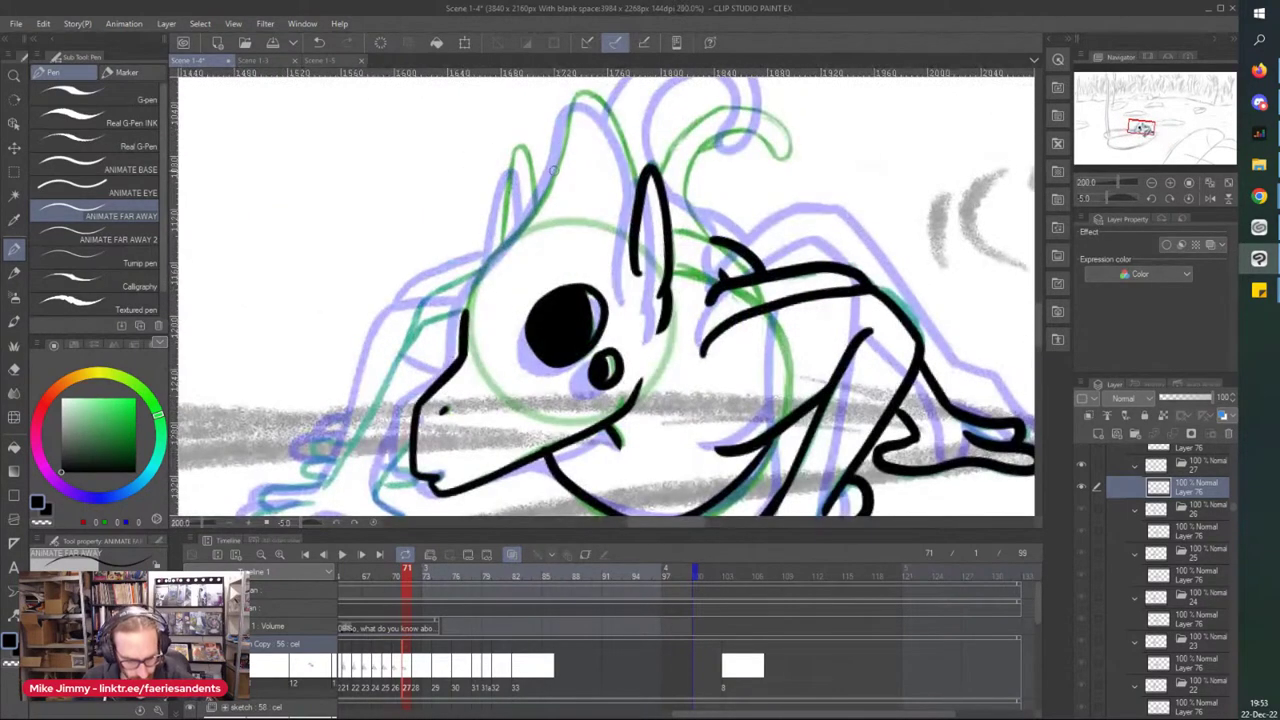
mouse_move(556, 165)
left_mouse_down()
mouse_move(477, 276)
mouse_move(463, 322)
left_mouse_up()
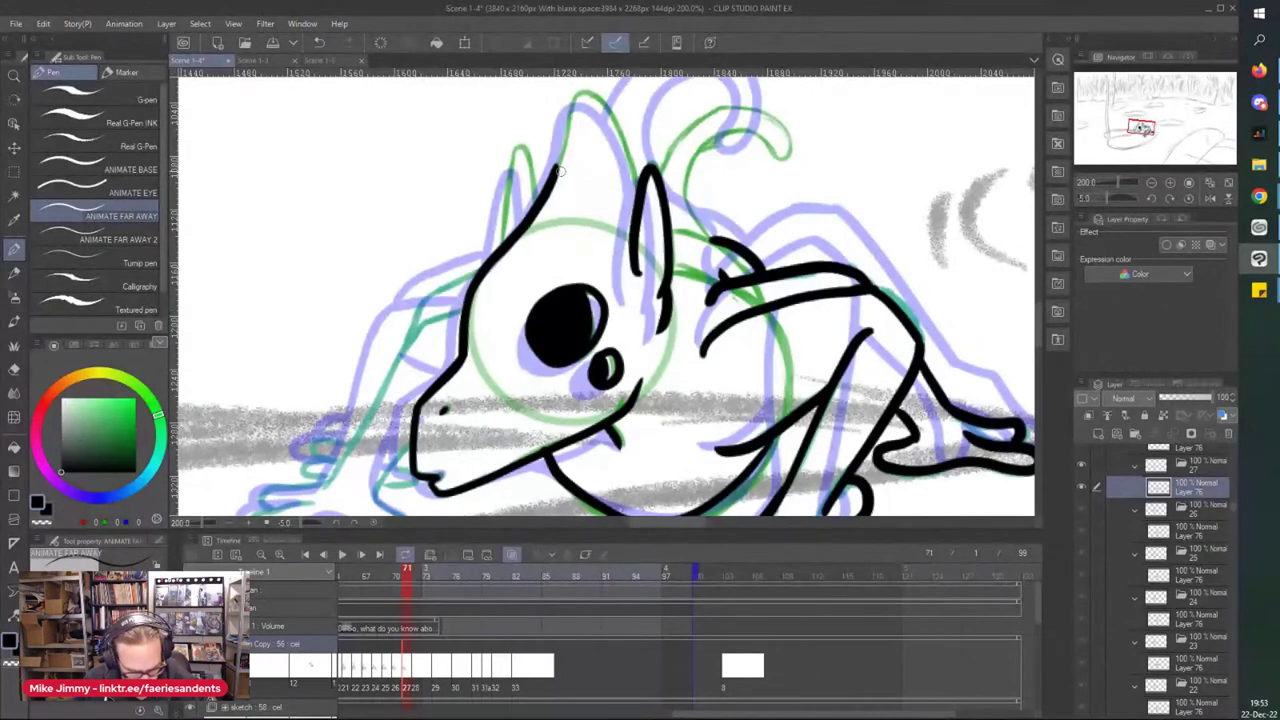
mouse_move(561, 150)
left_mouse_down()
mouse_move(593, 91)
mouse_move(644, 188)
left_mouse_up()
mouse_move(539, 202)
left_mouse_down()
mouse_move(518, 151)
mouse_move(501, 245)
left_mouse_up()
left_click_drag(676, 119, 656, 148)
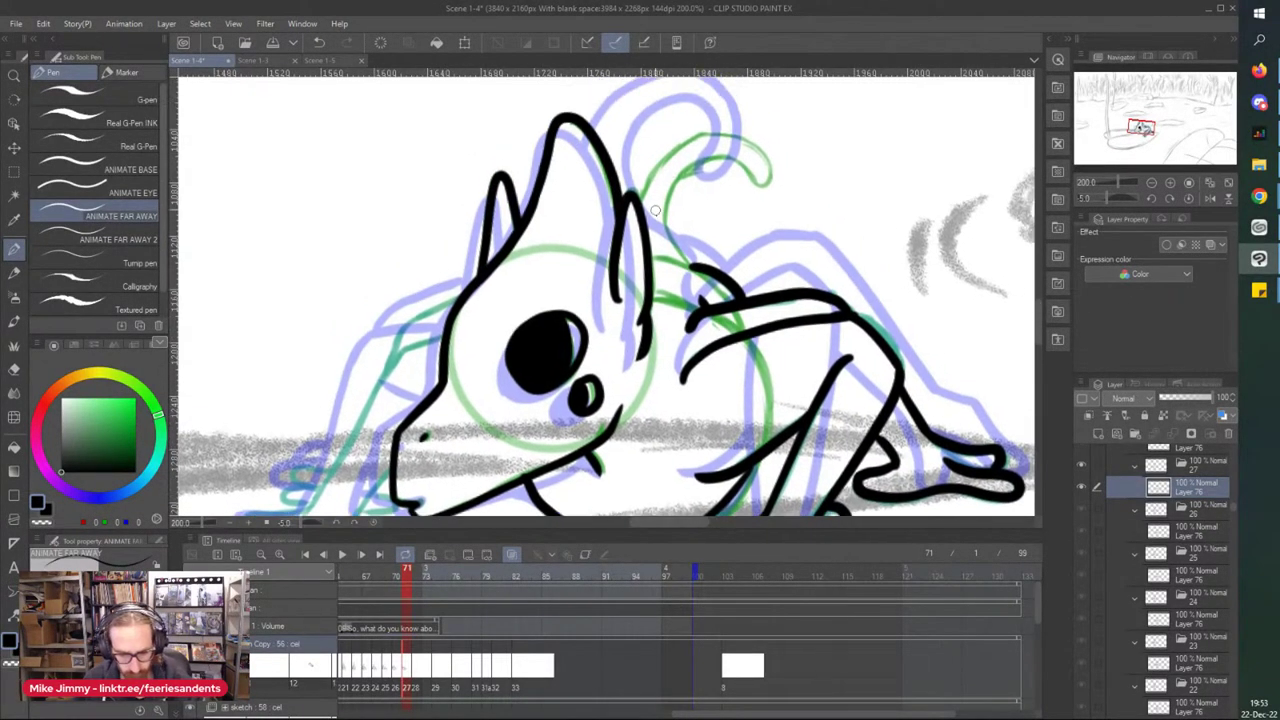
- Ink the small thick mark along the near ear's back edge in cel 27
scroll(656, 203, "up", 3)
left_click_drag(658, 262, 638, 310)
left_click_drag(648, 260, 639, 298)
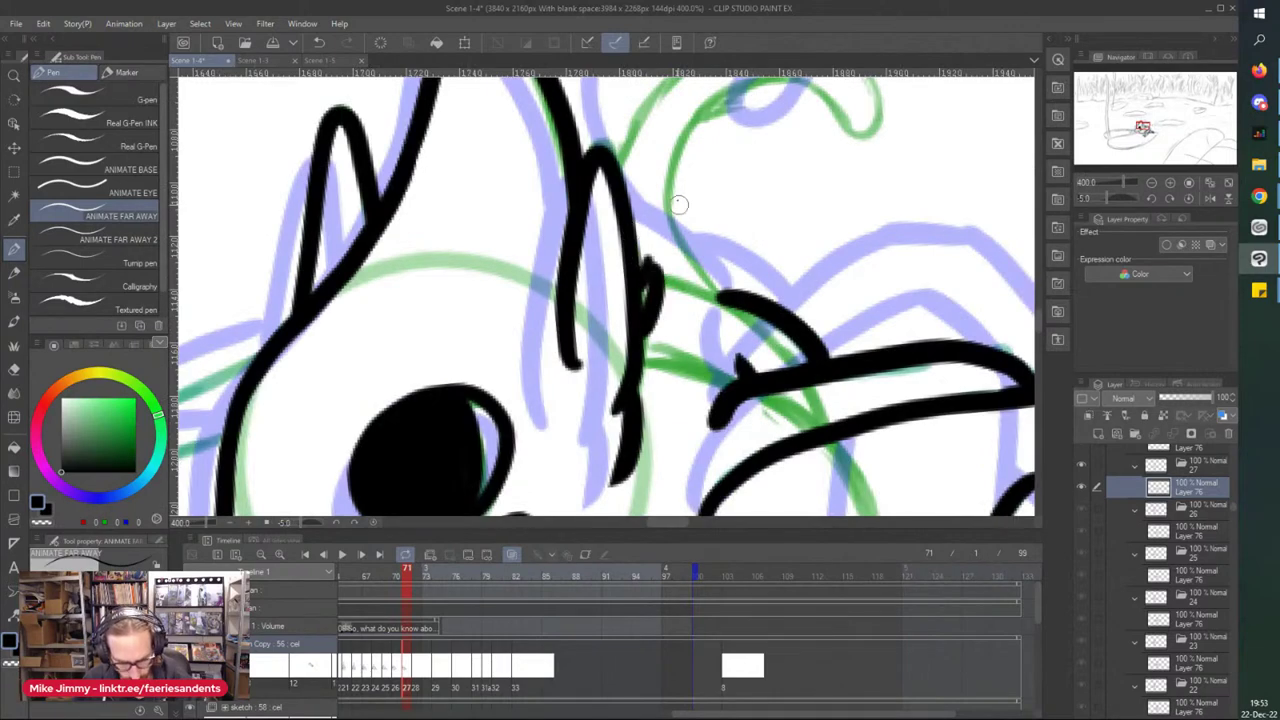
- Ink the tail's inner and outer curves and its rounded tip above the back in cel 27
left_click_drag(680, 205, 680, 218)
mouse_move(699, 128)
left_mouse_down()
mouse_move(666, 196)
mouse_move(724, 308)
left_mouse_up()
left_click_drag(689, 136, 847, 140)
scroll(602, 330, "down", 2)
scroll(640, 208, "up", 2)
mouse_move(654, 189)
left_mouse_down()
mouse_move(610, 222)
mouse_move(571, 291)
mouse_move(659, 193)
mouse_move(753, 170)
mouse_move(825, 212)
mouse_move(800, 265)
left_mouse_up()
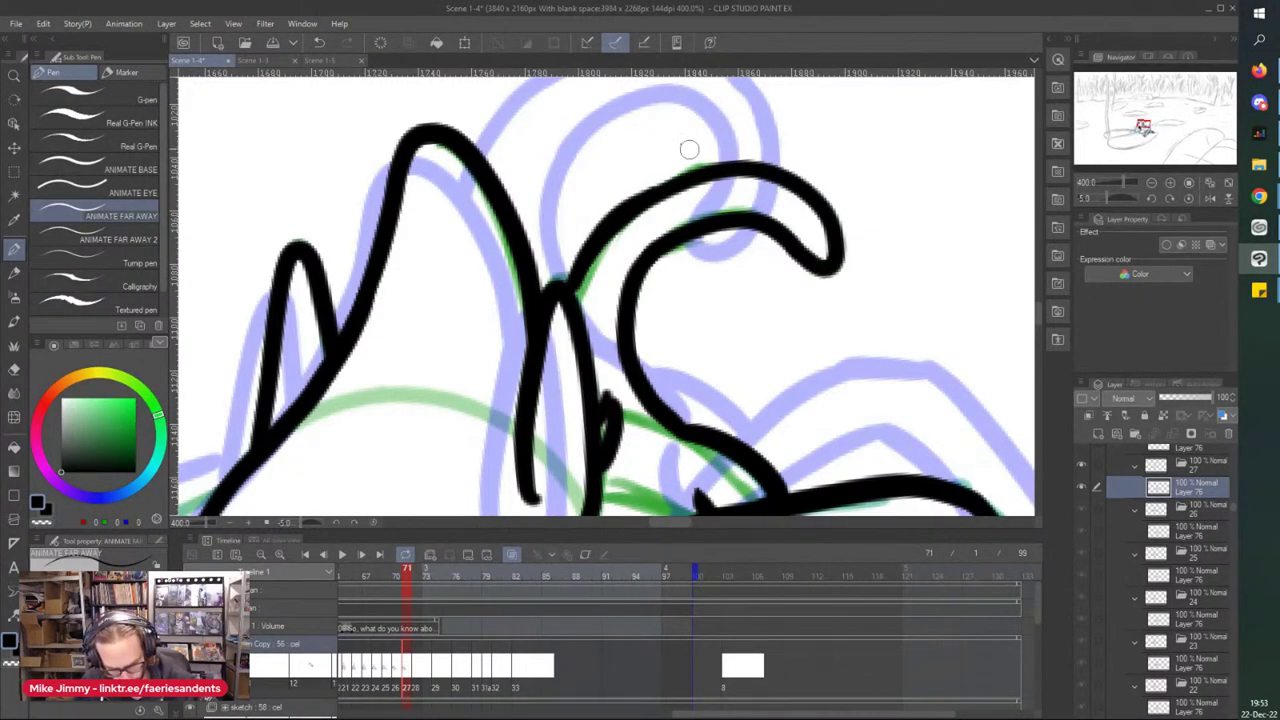
scroll(724, 172, "down", 5)
scroll(395, 473, "up", 3)
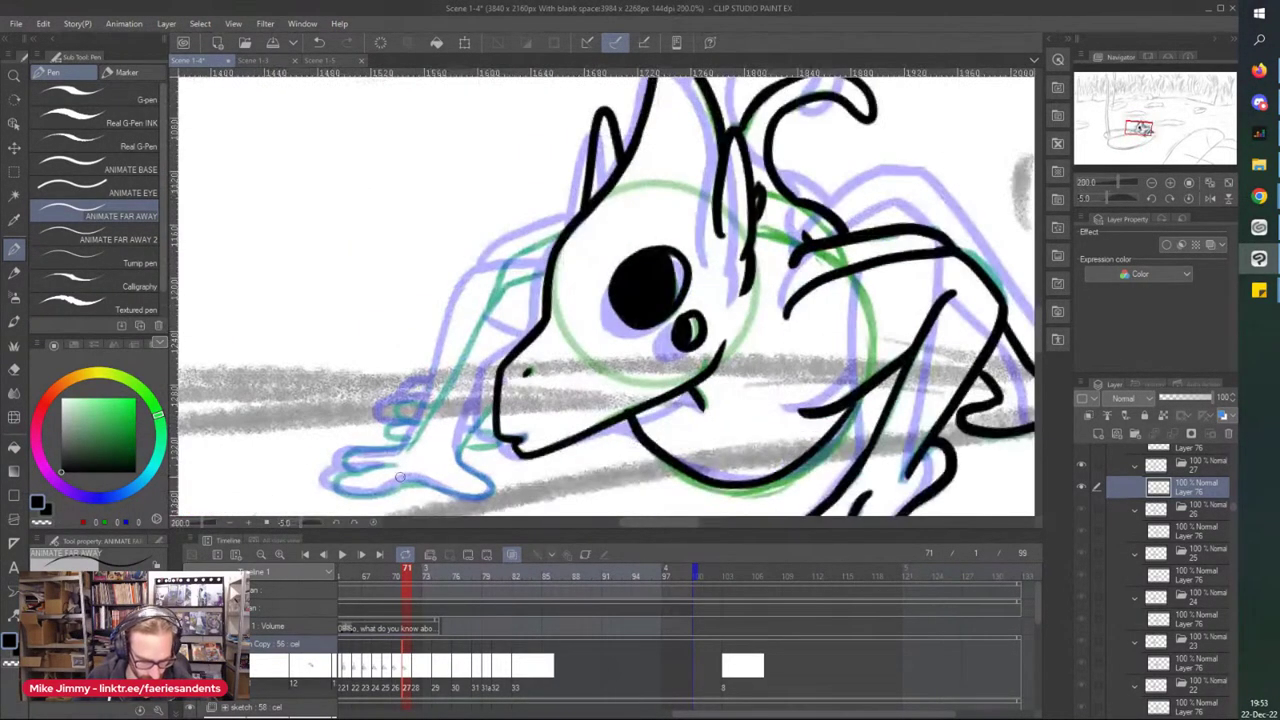
- Ink the near front arm's wrist line, the rounded thumb and the palm's lower edge in cel 27
scroll(430, 468, "up", 2)
mouse_move(562, 316)
left_mouse_down()
mouse_move(493, 418)
mouse_move(557, 499)
mouse_move(477, 503)
mouse_move(349, 479)
mouse_move(259, 491)
mouse_move(249, 465)
mouse_move(330, 440)
mouse_move(306, 402)
mouse_move(272, 440)
left_mouse_up()
key("ctrl+z")
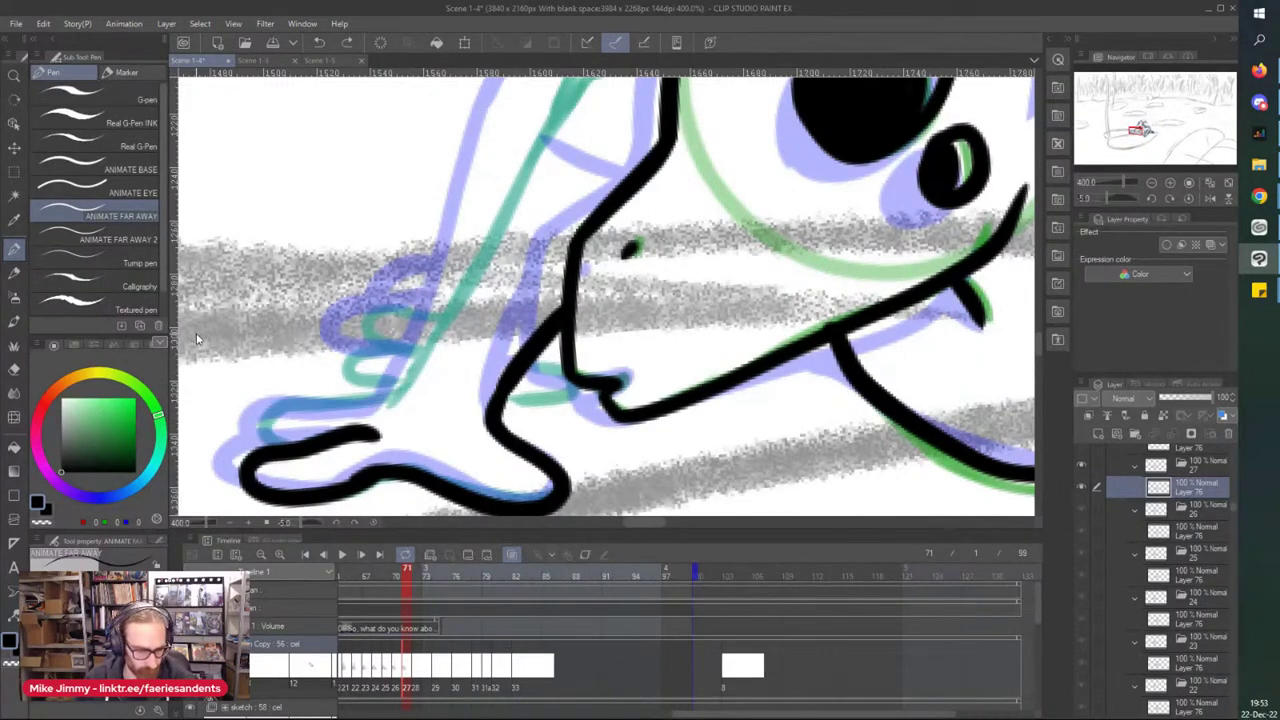
key("ctrl+z")
scroll(200, 358, "down", 2)
left_click_drag(211, 416, 292, 432)
scroll(306, 434, "up", 4)
scroll(513, 330, "down", 2)
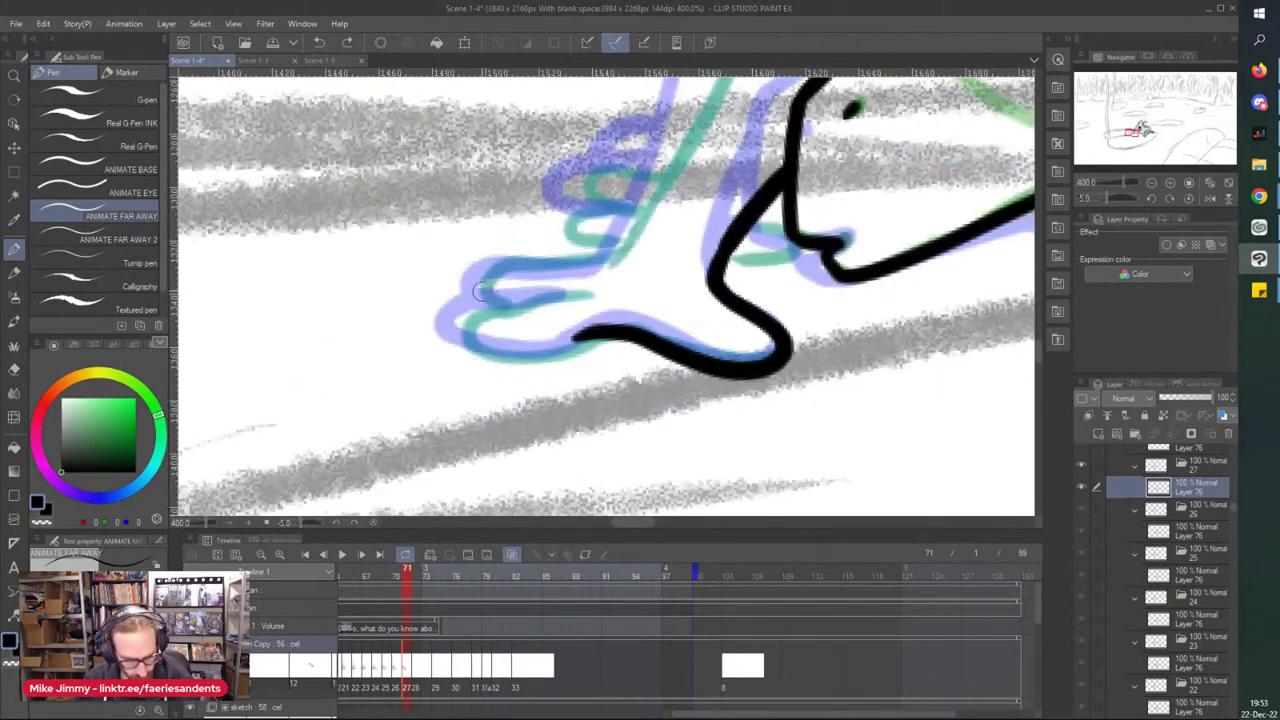
- Ink the two long fingers of the near front hand in cel 27
mouse_move(580, 297)
left_mouse_down()
mouse_move(462, 303)
mouse_move(424, 327)
mouse_move(441, 348)
mouse_move(600, 345)
left_mouse_up()
key("ctrl+z")
mouse_move(530, 292)
left_mouse_down()
mouse_move(436, 316)
mouse_move(439, 351)
mouse_move(499, 369)
mouse_move(612, 340)
left_mouse_up()
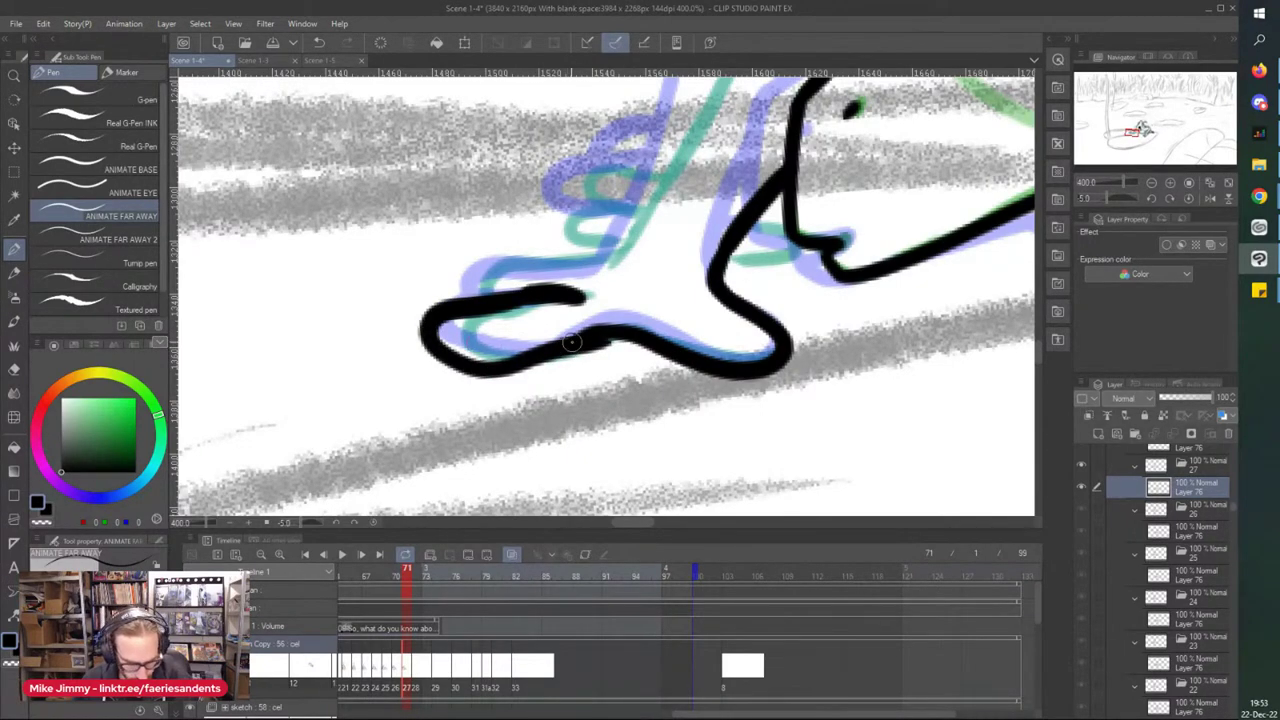
mouse_move(616, 250)
left_mouse_down()
mouse_move(457, 270)
mouse_move(472, 302)
left_mouse_up()
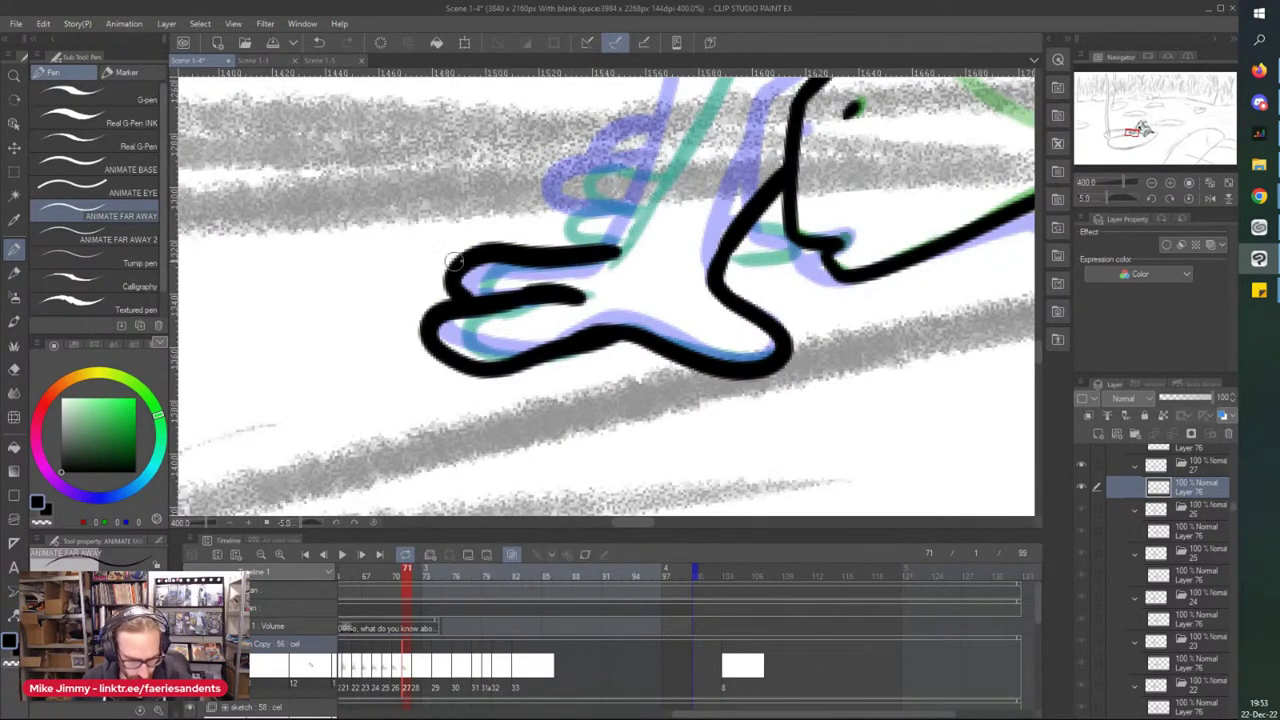
scroll(574, 143, "down", 3)
scroll(491, 233, "up", 4)
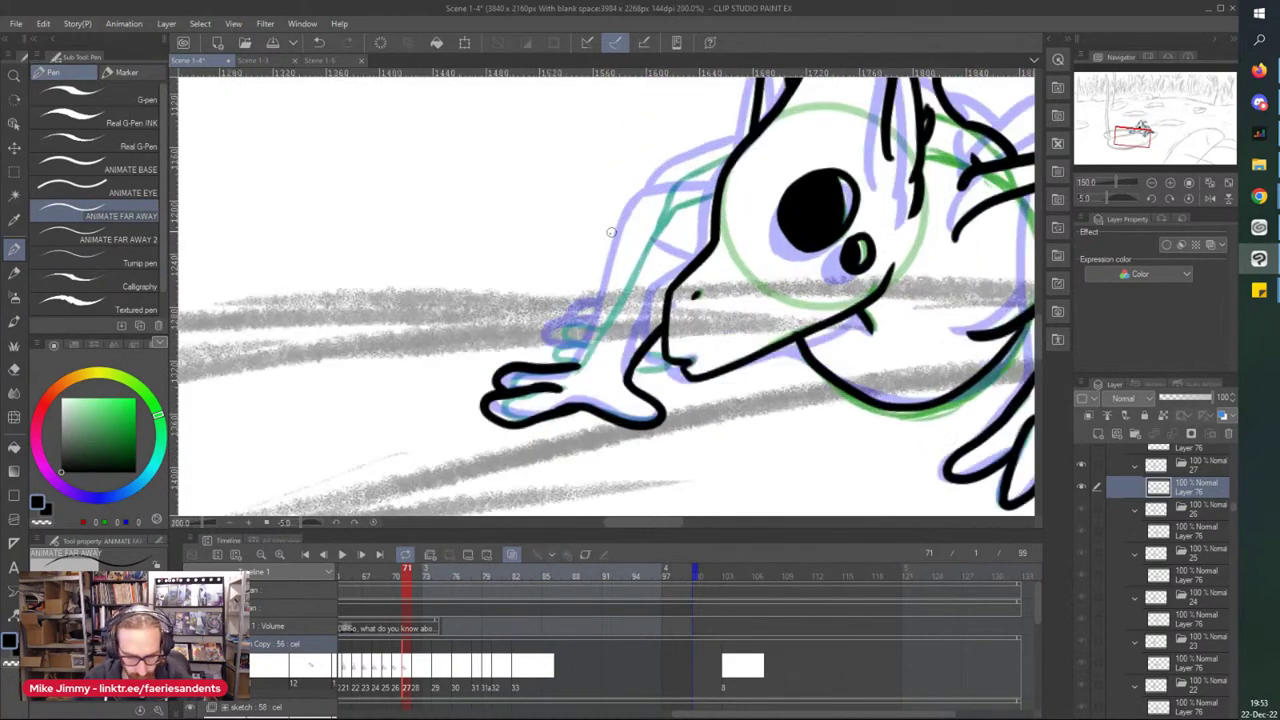
- Ink the near forearm's outer line down to the hand and rework the two fingers' rounded tips in cel 27
scroll(650, 222, "down", 2)
mouse_move(740, 184)
left_mouse_down()
mouse_move(649, 220)
mouse_move(554, 380)
left_mouse_up()
scroll(476, 394, "up", 2)
key("e")
mouse_move(471, 380)
left_mouse_down()
mouse_move(521, 342)
mouse_move(554, 369)
mouse_move(608, 348)
mouse_move(627, 364)
mouse_move(472, 400)
left_mouse_up()
key("p")
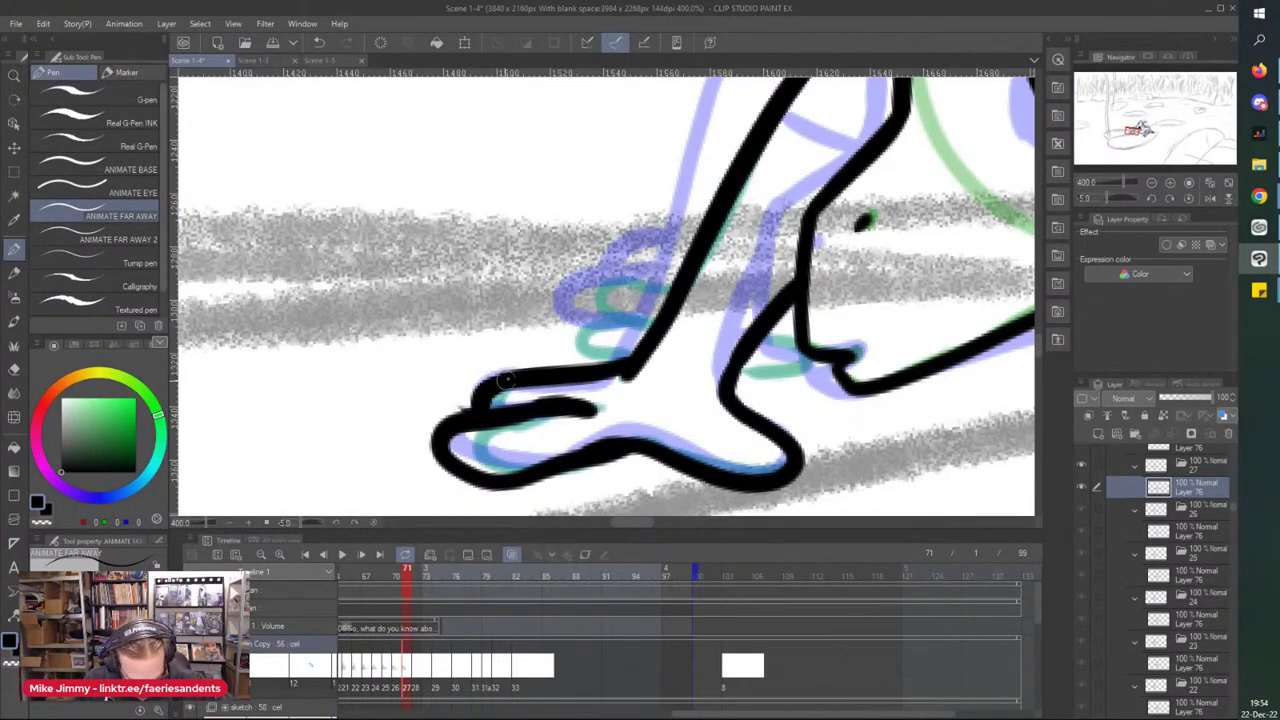
key("e")
mouse_move(429, 443)
left_mouse_down()
mouse_move(451, 395)
mouse_move(527, 411)
mouse_move(577, 384)
mouse_move(586, 359)
mouse_move(596, 372)
mouse_move(536, 356)
mouse_move(540, 449)
mouse_move(478, 466)
mouse_move(626, 445)
mouse_move(537, 467)
mouse_move(477, 461)
mouse_move(451, 419)
mouse_move(557, 405)
mouse_move(545, 373)
mouse_move(476, 386)
left_mouse_up()
key("p")
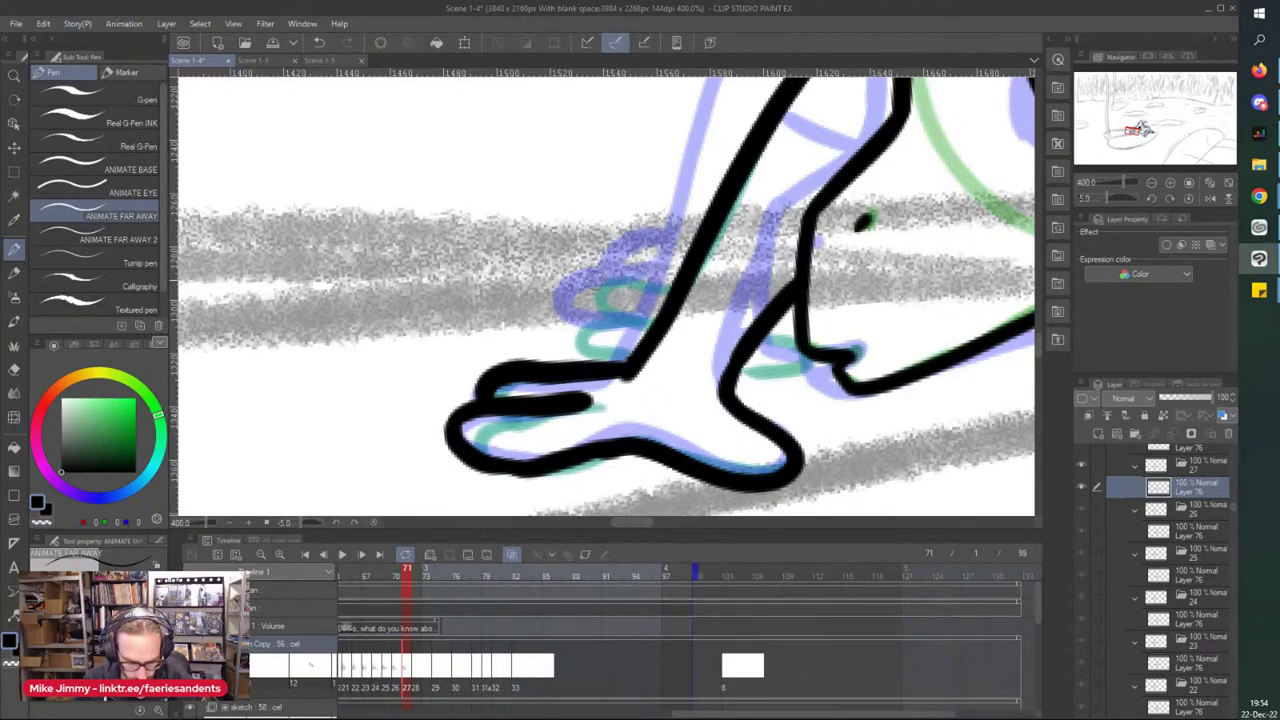
- Ink the far front hand's fingers, the small shape between wrist and chin, and the far arm's outline in cel 27
scroll(604, 283, "down", 3)
left_click_drag(604, 283, 590, 290)
scroll(592, 286, "up", 3)
mouse_move(657, 316)
left_mouse_down()
mouse_move(592, 307)
mouse_move(571, 330)
mouse_move(581, 357)
mouse_move(634, 350)
mouse_move(579, 348)
mouse_move(552, 375)
mouse_move(586, 389)
left_mouse_up()
mouse_move(747, 359)
left_mouse_down()
mouse_move(786, 376)
mouse_move(722, 404)
left_mouse_up()
scroll(686, 381, "down", 3)
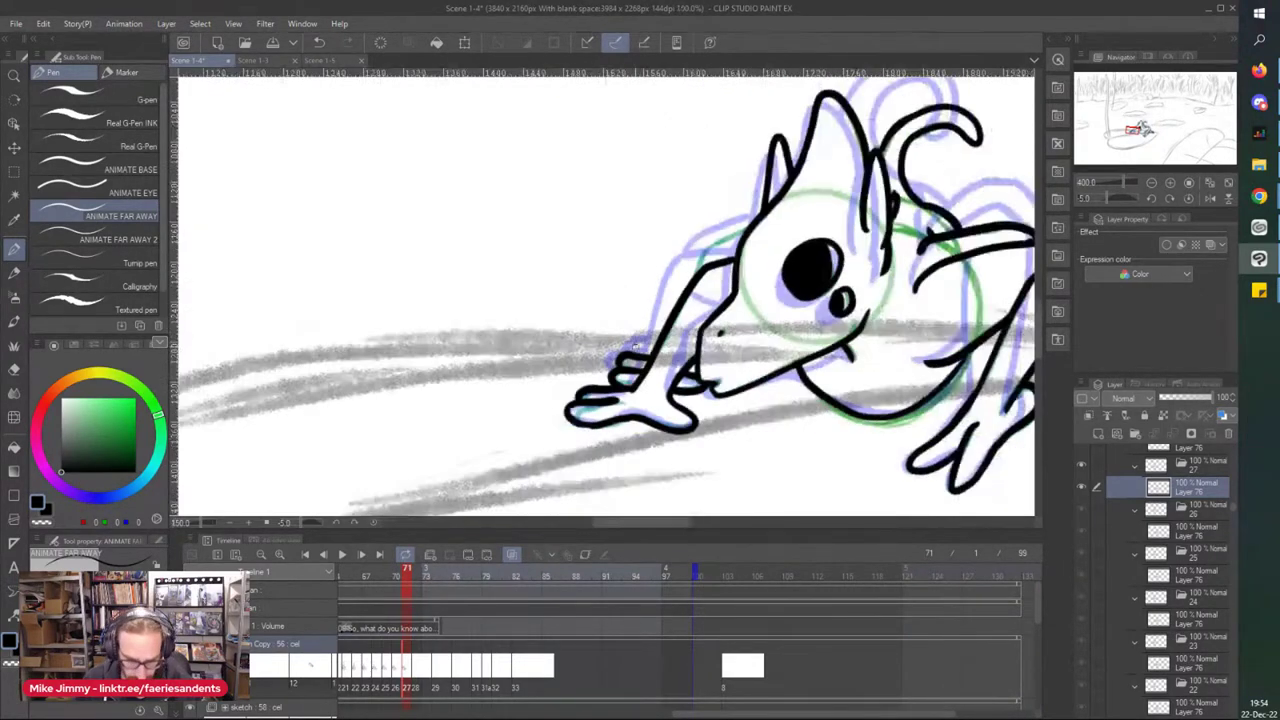
scroll(757, 226, "up", 3)
mouse_move(765, 223)
left_mouse_down()
mouse_move(654, 269)
mouse_move(602, 386)
left_mouse_up()
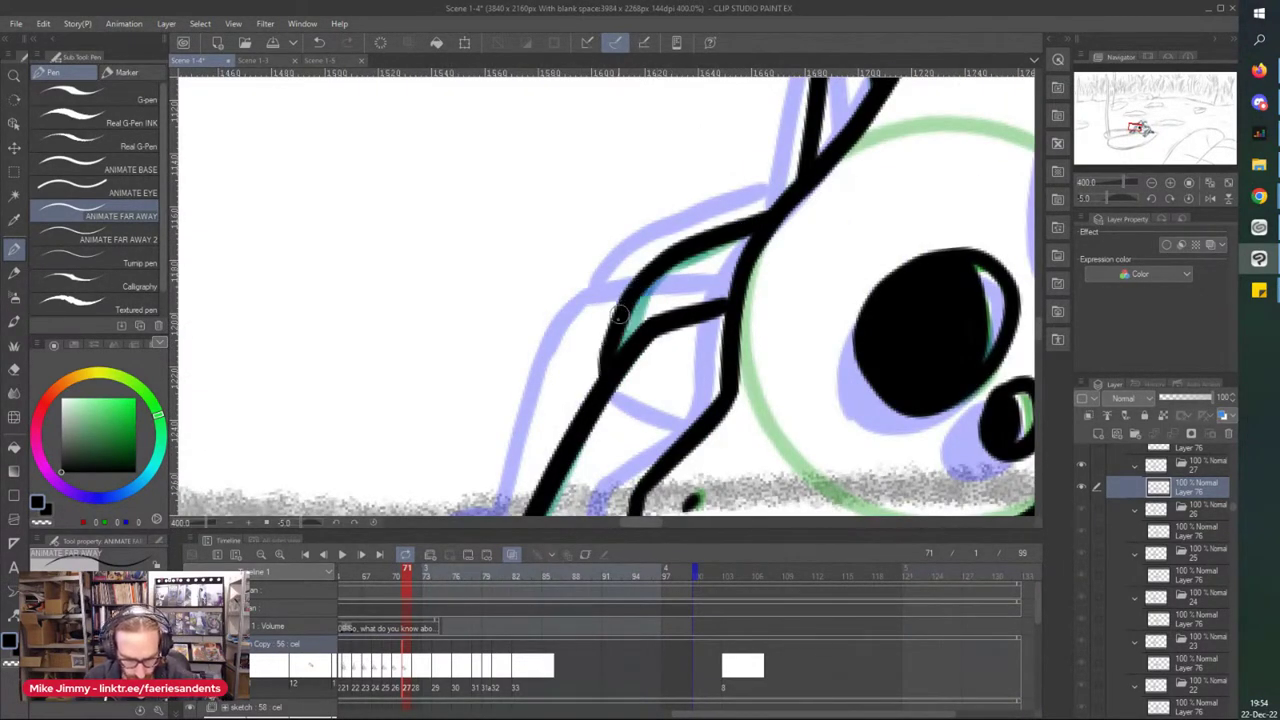
- Save the file, go to cel 28 at frame 72 and make its Layer 76 active
scroll(616, 250, "down", 4)
key("ctrl+s")
left_click(416, 684)
key("ctrl+minus")
scroll(771, 328, "up", 2)
left_click(1195, 477)
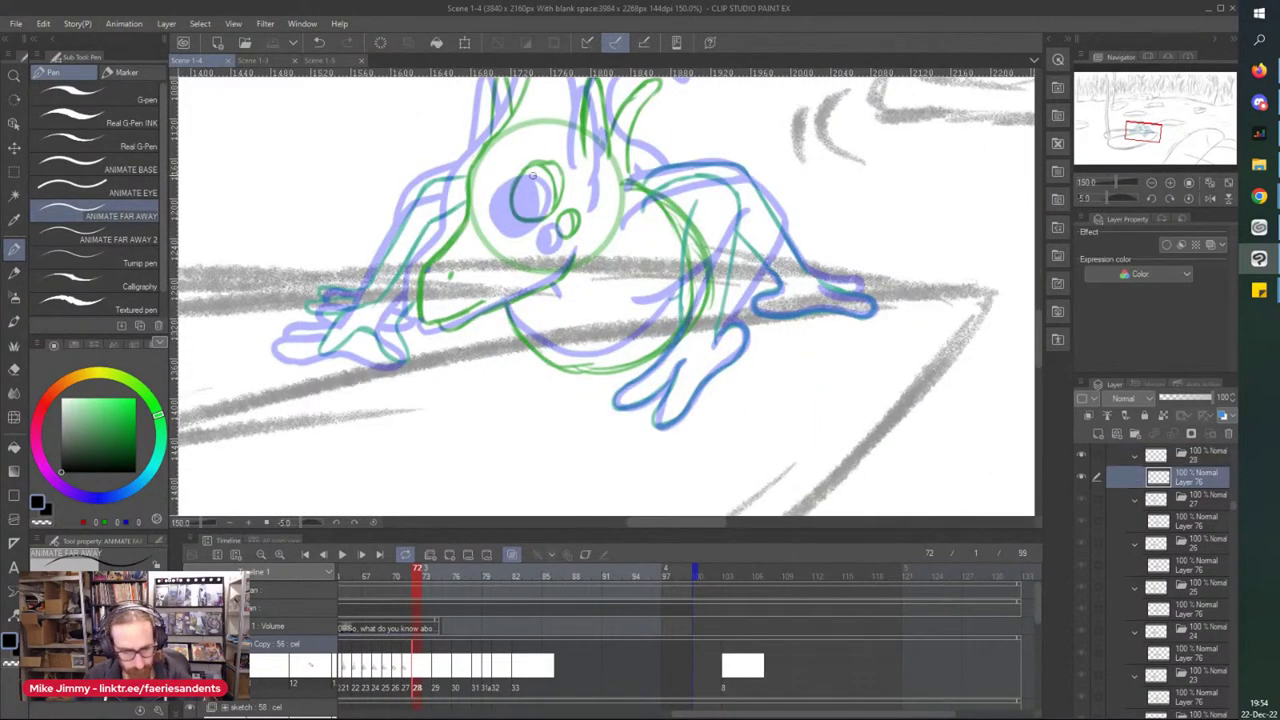
- Ink the large eye and the small eye as solid black shapes with uninked highlights in cel 28
scroll(518, 169, "up", 4)
mouse_move(474, 205)
left_mouse_down()
mouse_move(490, 158)
mouse_move(586, 130)
mouse_move(545, 284)
mouse_move(491, 150)
left_mouse_up()
key("ctrl+z")
mouse_move(556, 122)
left_mouse_down()
mouse_move(488, 159)
mouse_move(467, 249)
mouse_move(547, 278)
mouse_move(607, 198)
mouse_move(550, 128)
mouse_move(505, 161)
mouse_move(536, 134)
mouse_move(570, 172)
mouse_move(580, 213)
mouse_move(562, 263)
mouse_move(541, 170)
mouse_move(534, 272)
mouse_move(520, 155)
mouse_move(528, 263)
mouse_move(503, 220)
mouse_move(485, 263)
mouse_move(495, 172)
mouse_move(470, 222)
left_mouse_up()
mouse_move(604, 274)
left_mouse_down()
mouse_move(614, 325)
mouse_move(649, 268)
mouse_move(598, 273)
mouse_move(596, 292)
mouse_move(619, 261)
mouse_move(611, 318)
mouse_move(605, 308)
mouse_move(598, 320)
mouse_move(595, 289)
left_mouse_up()
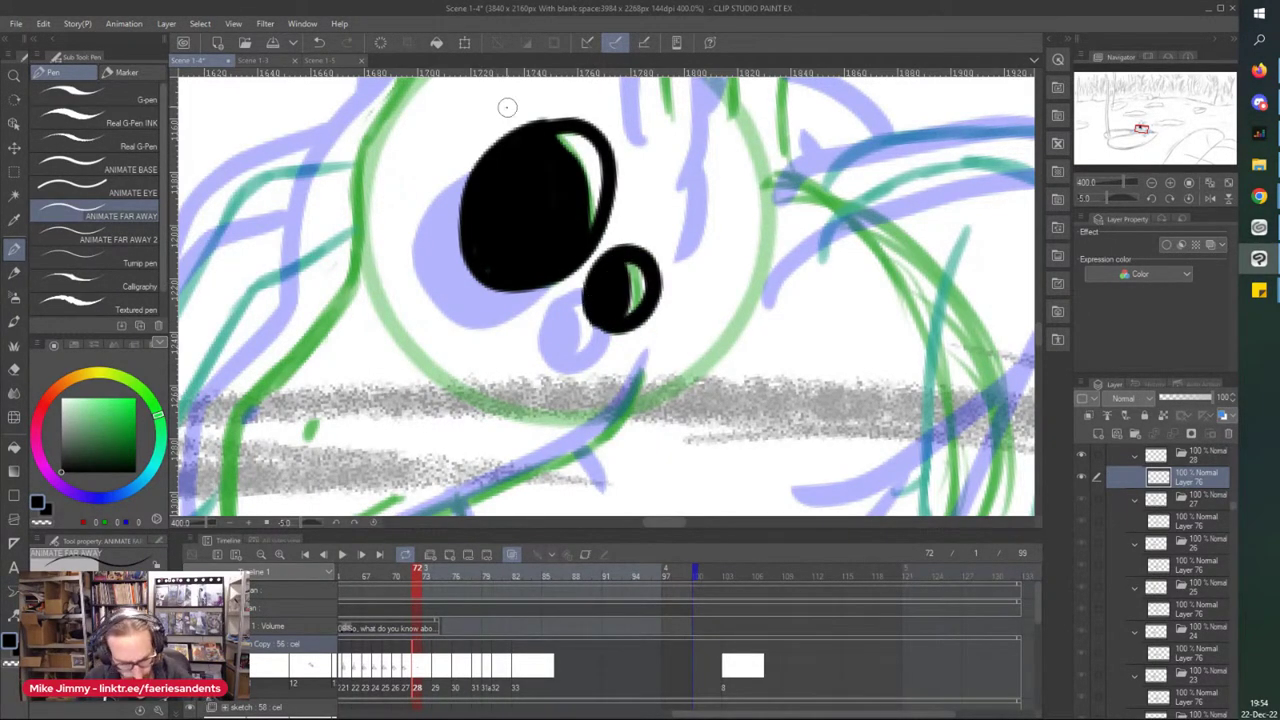
- Ink the nostril, snout front, mouth line and lower jaw in cel 28, trimming the mouth line's end
scroll(508, 108, "down", 3)
scroll(450, 240, "up", 1)
left_click_drag(461, 247, 457, 256)
scroll(458, 250, "down", 1)
left_click_drag(417, 120, 437, 140)
scroll(460, 182, "up", 1)
mouse_move(510, 180)
left_mouse_down()
mouse_move(507, 240)
mouse_move(509, 228)
mouse_move(465, 312)
mouse_move(468, 284)
mouse_move(462, 355)
left_mouse_up()
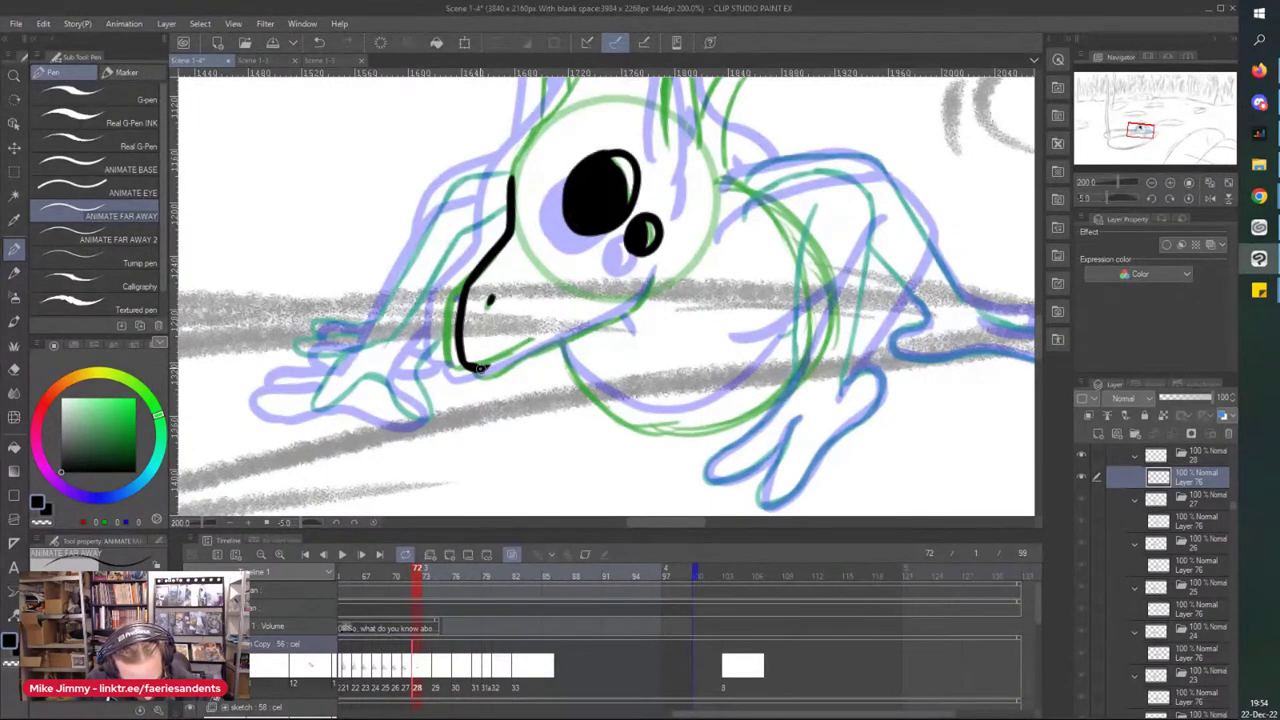
left_click_drag(528, 342, 572, 322)
mouse_move(478, 372)
left_mouse_down()
mouse_move(572, 338)
mouse_move(660, 258)
left_mouse_up()
key("e")
left_click_drag(548, 330, 580, 314)
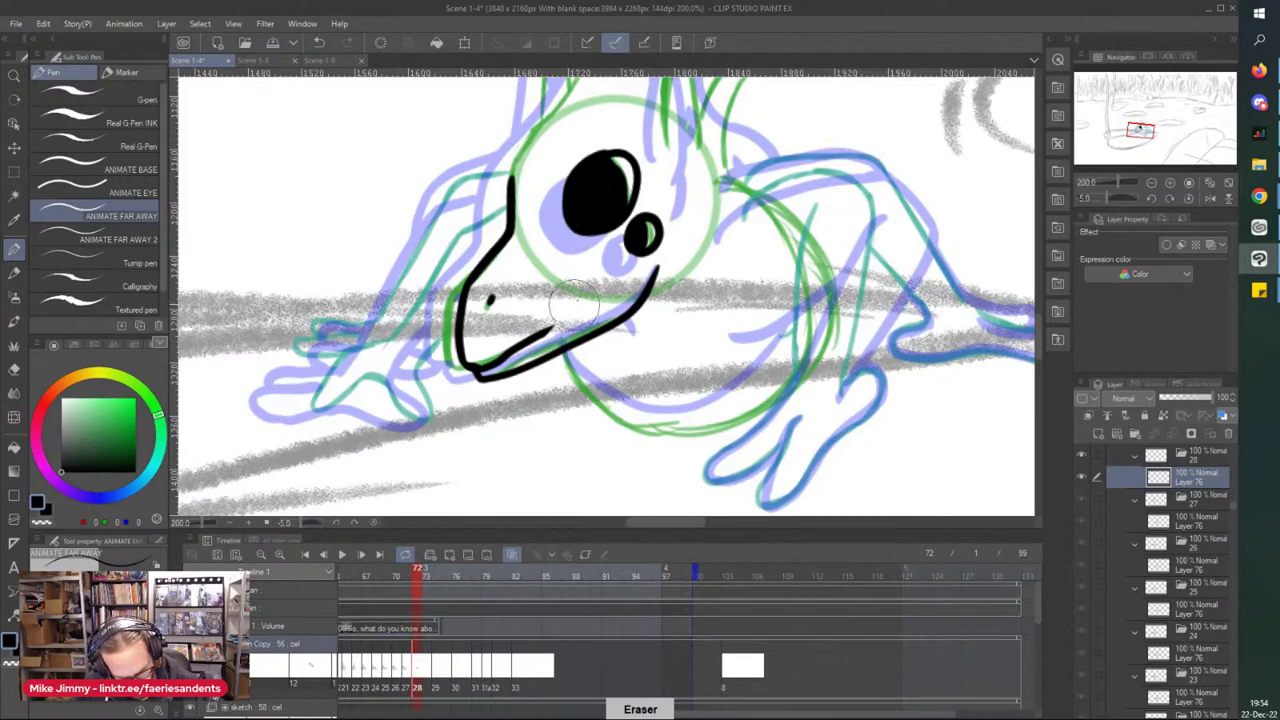
key("p")
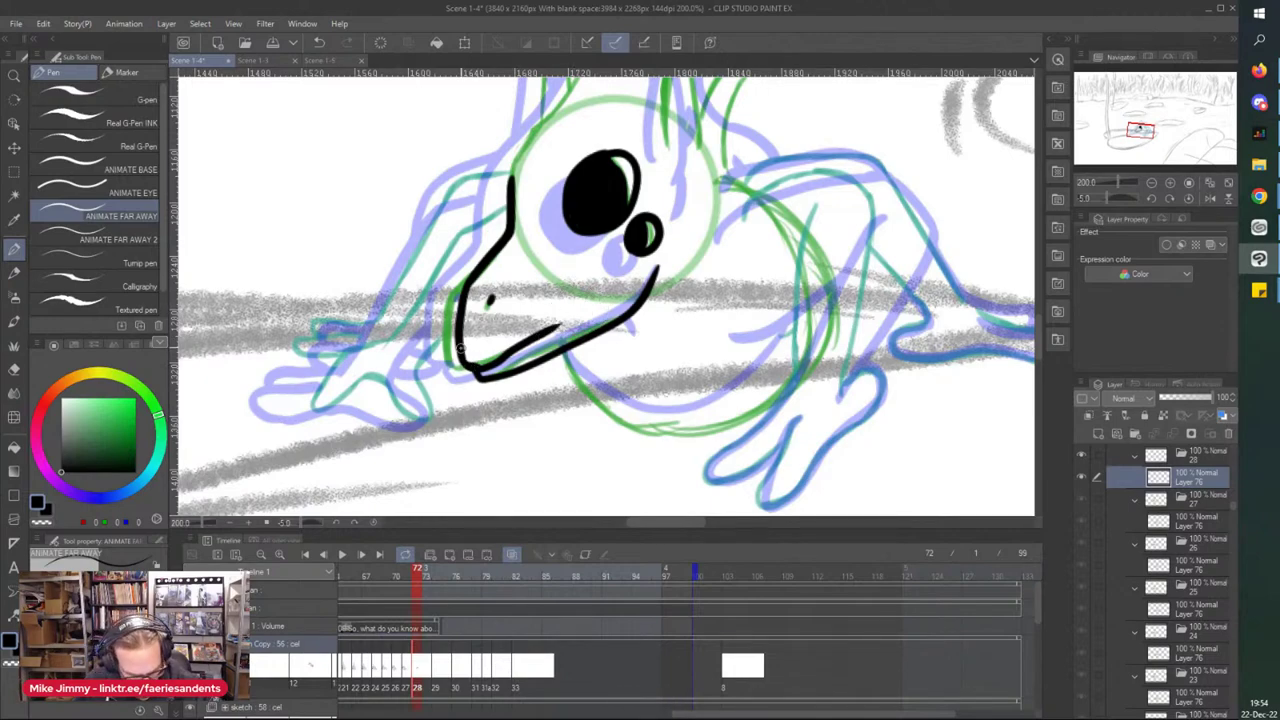
- Ink the near ear, the tall pointed peak of the head with the forehead line, and the small far ear in cel 28
scroll(463, 290, "down", 1)
scroll(632, 226, "up", 1)
mouse_move(641, 183)
left_mouse_down()
mouse_move(609, 325)
mouse_move(604, 292)
mouse_move(612, 208)
mouse_move(638, 345)
left_mouse_up()
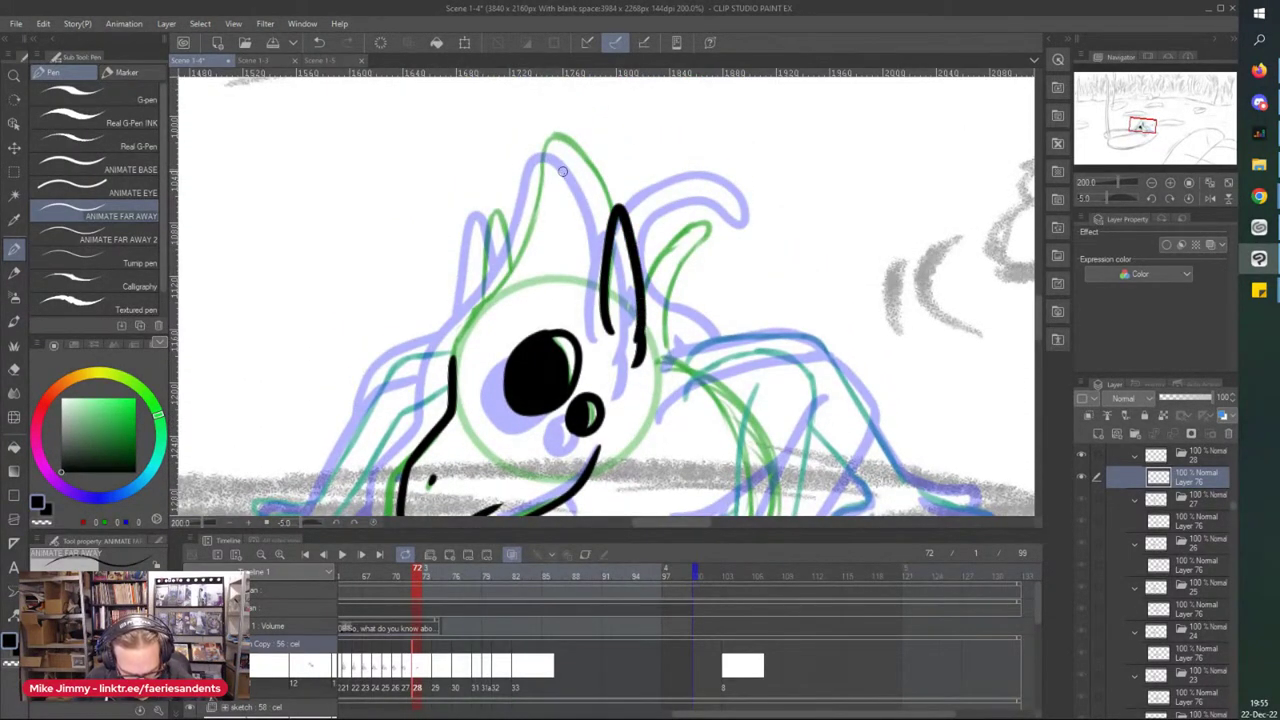
mouse_move(615, 210)
left_mouse_down()
mouse_move(564, 139)
mouse_move(450, 370)
left_mouse_up()
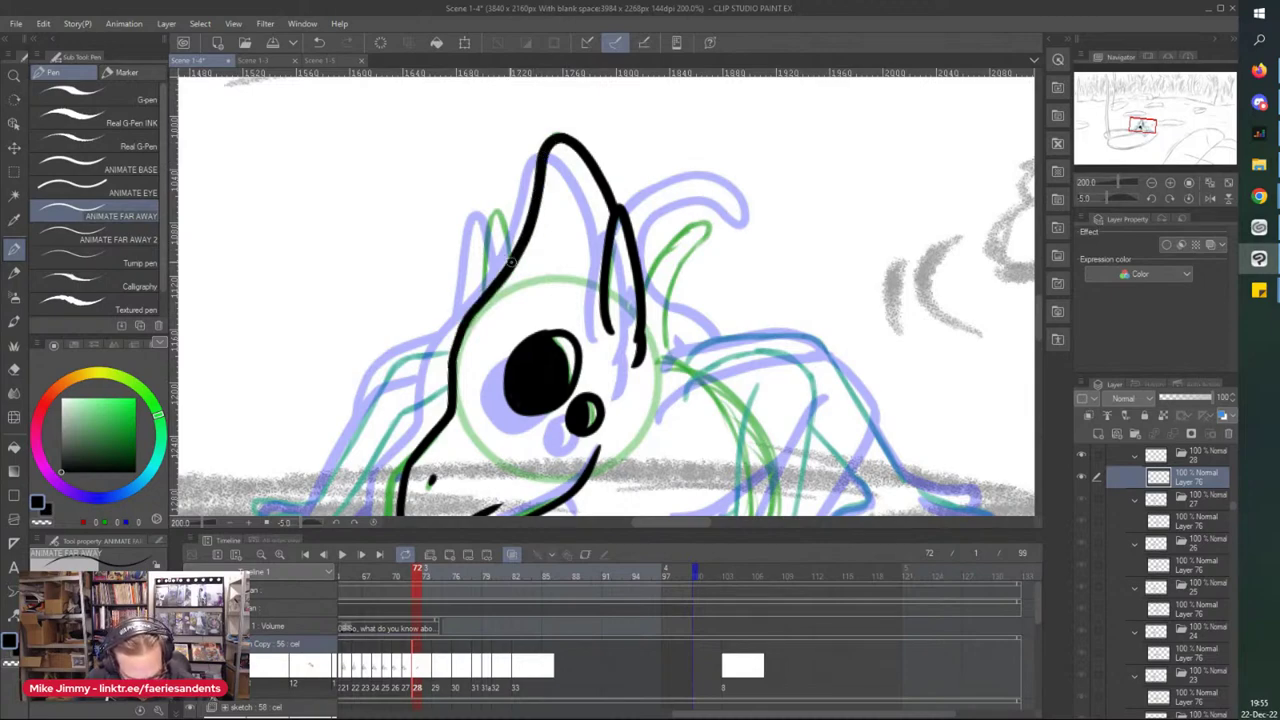
left_click_drag(496, 213, 485, 292)
scroll(470, 195, "down", 1)
scroll(600, 490, "down", 1)
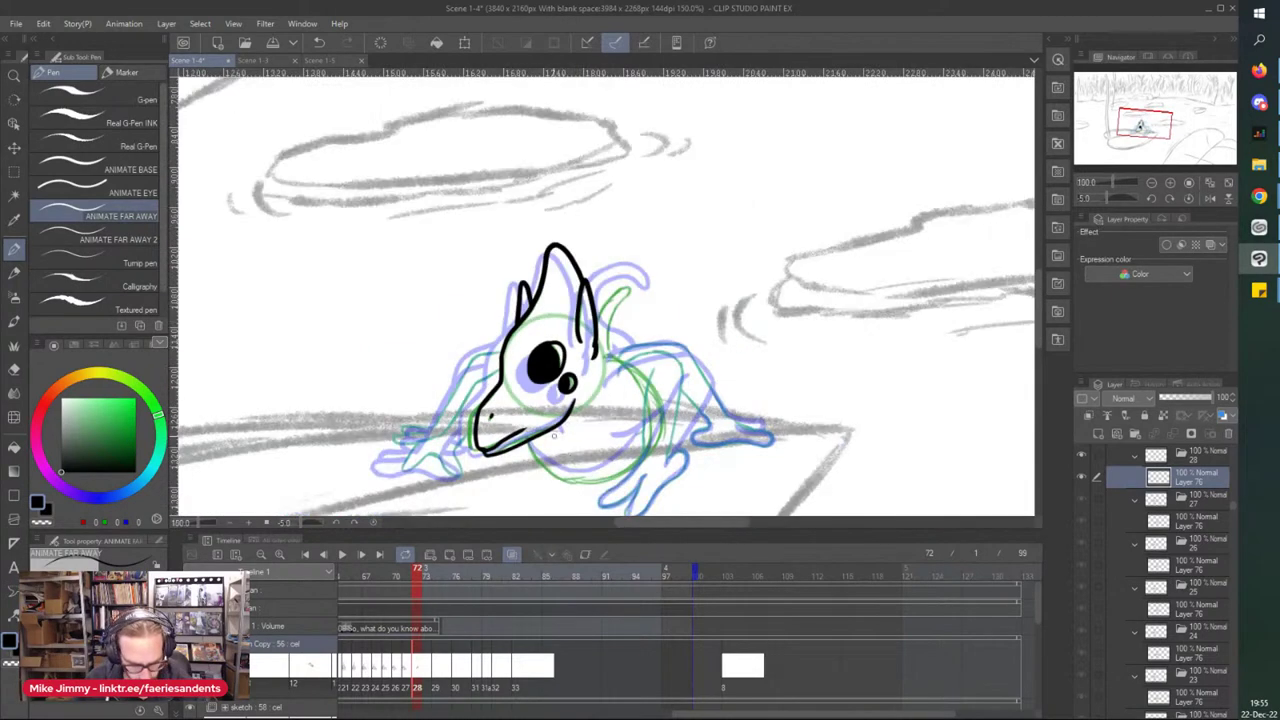
- Ink the belly curve, the short throat mark and the near hind leg's front line in cel 28
scroll(594, 502, "up", 1)
mouse_move(503, 425)
left_mouse_down()
mouse_move(595, 463)
mouse_move(655, 433)
left_mouse_up()
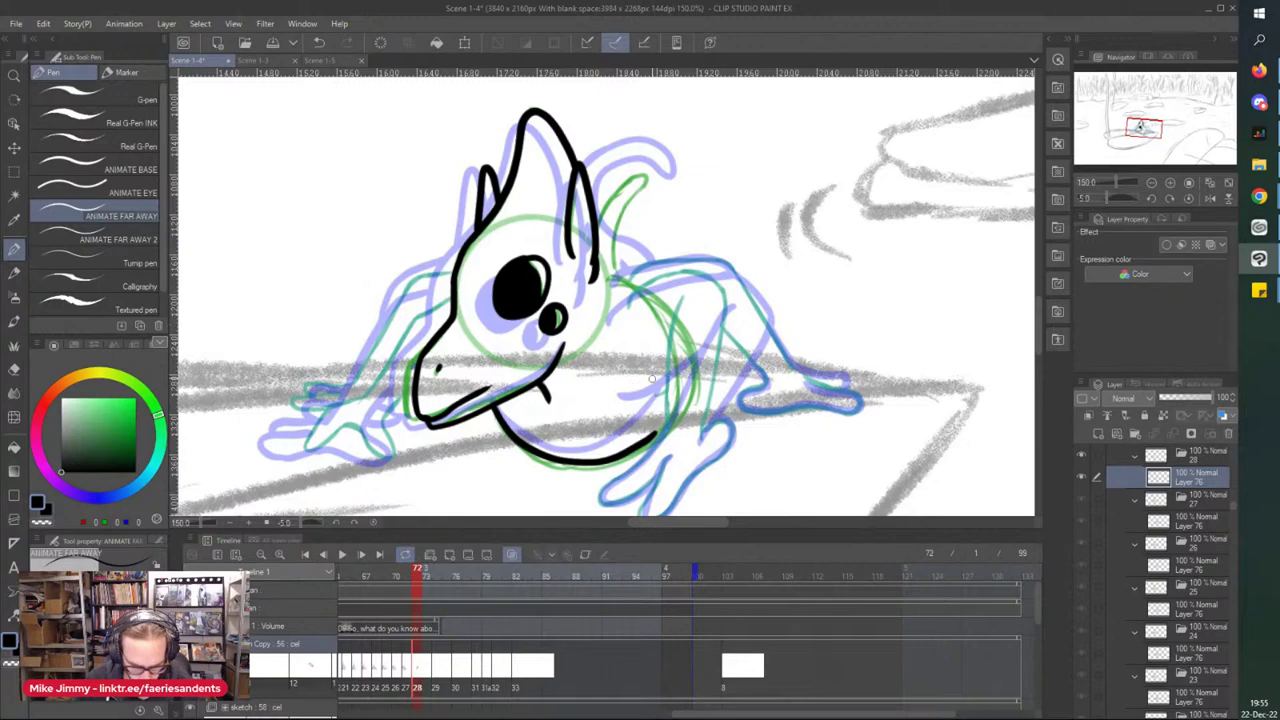
scroll(646, 379, "up", 2)
left_click_drag(682, 285, 660, 455)
scroll(630, 338, "down", 2)
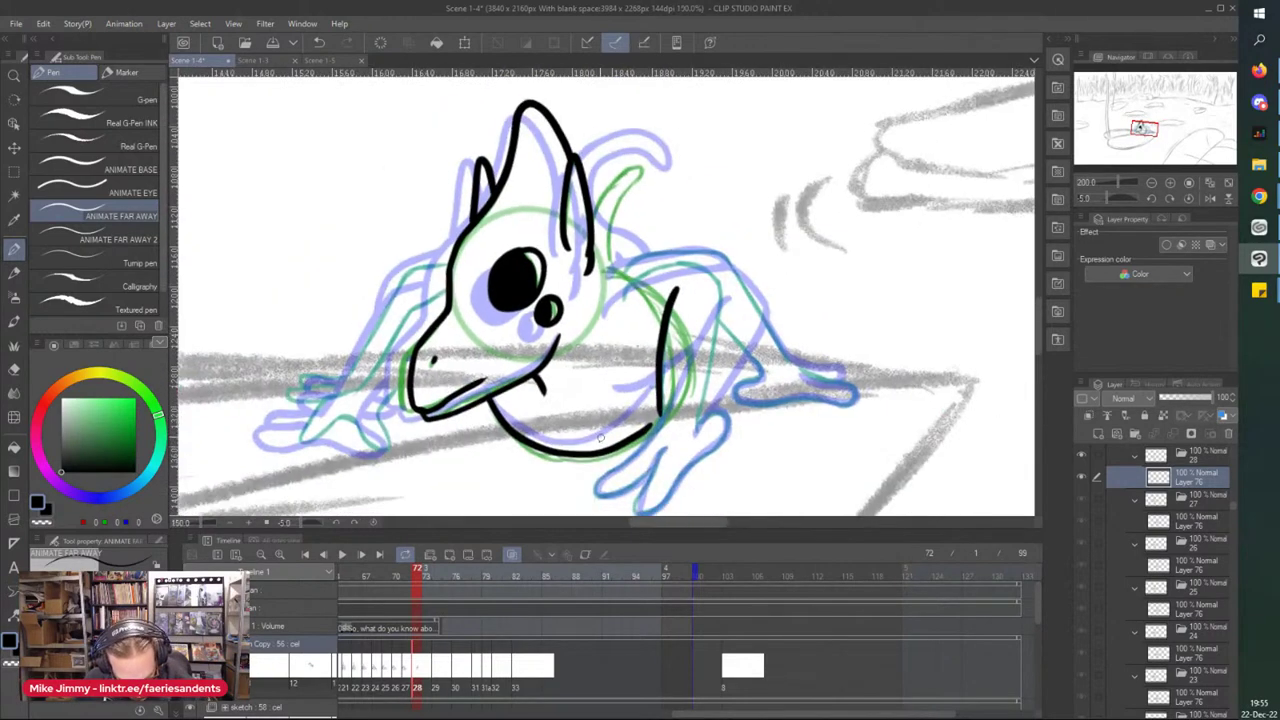
- Ink the near hind foot with its toes and heel, the shin's back line and the short belly crease in cel 28
scroll(622, 414, "up", 2)
mouse_move(667, 318)
left_mouse_down()
mouse_move(590, 414)
mouse_move(618, 428)
mouse_move(662, 388)
mouse_move(635, 439)
mouse_move(710, 390)
mouse_move(752, 340)
mouse_move(718, 327)
left_mouse_up()
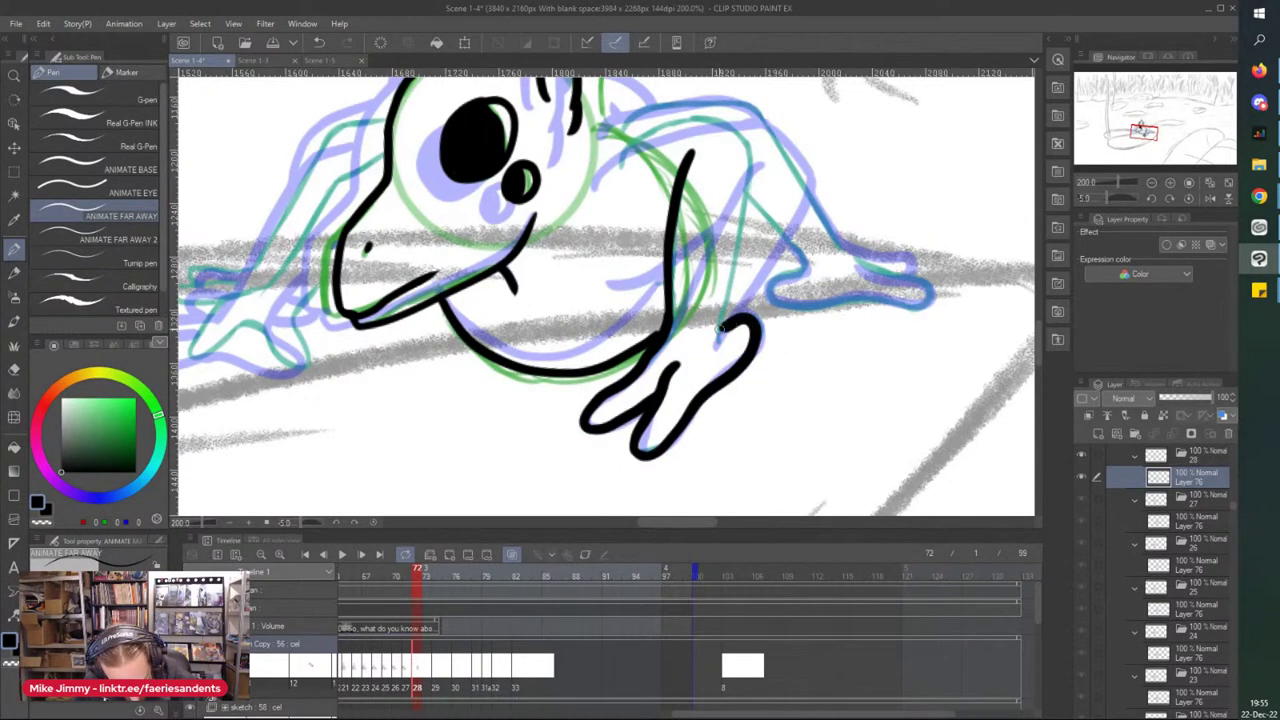
left_click_drag(750, 158, 716, 345)
scroll(600, 192, "up", 2)
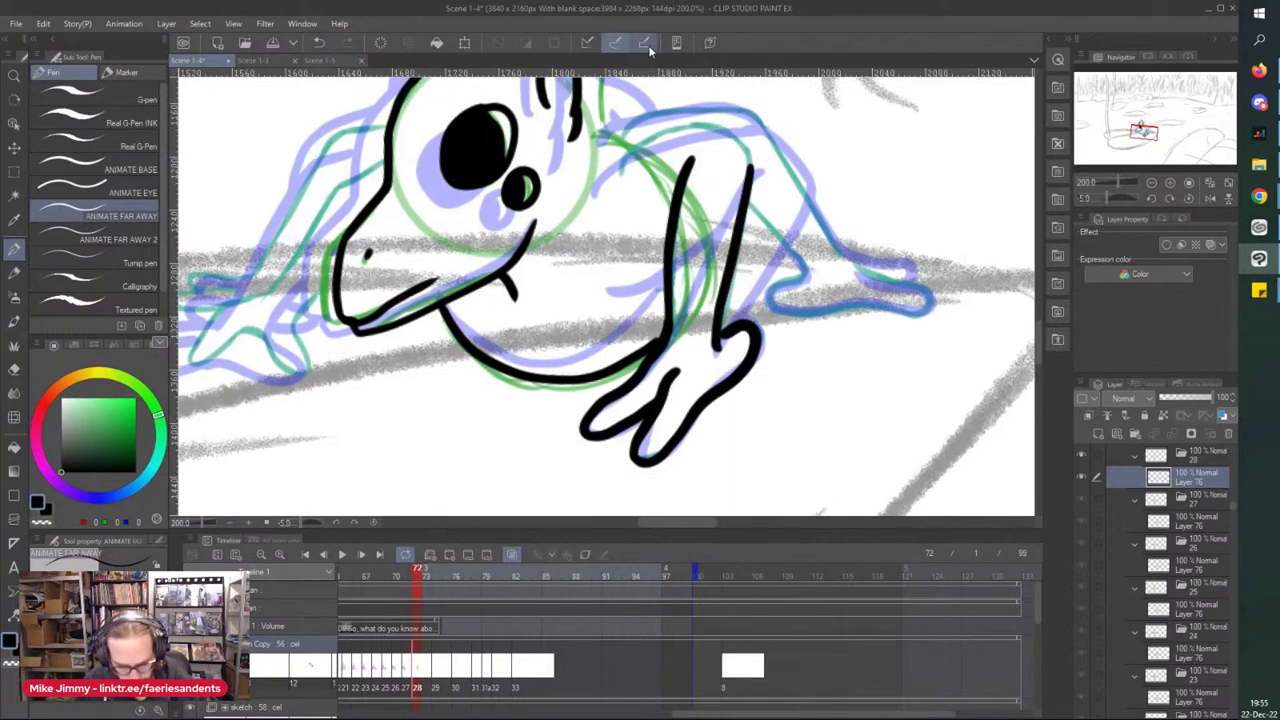
scroll(600, 192, "up", 2)
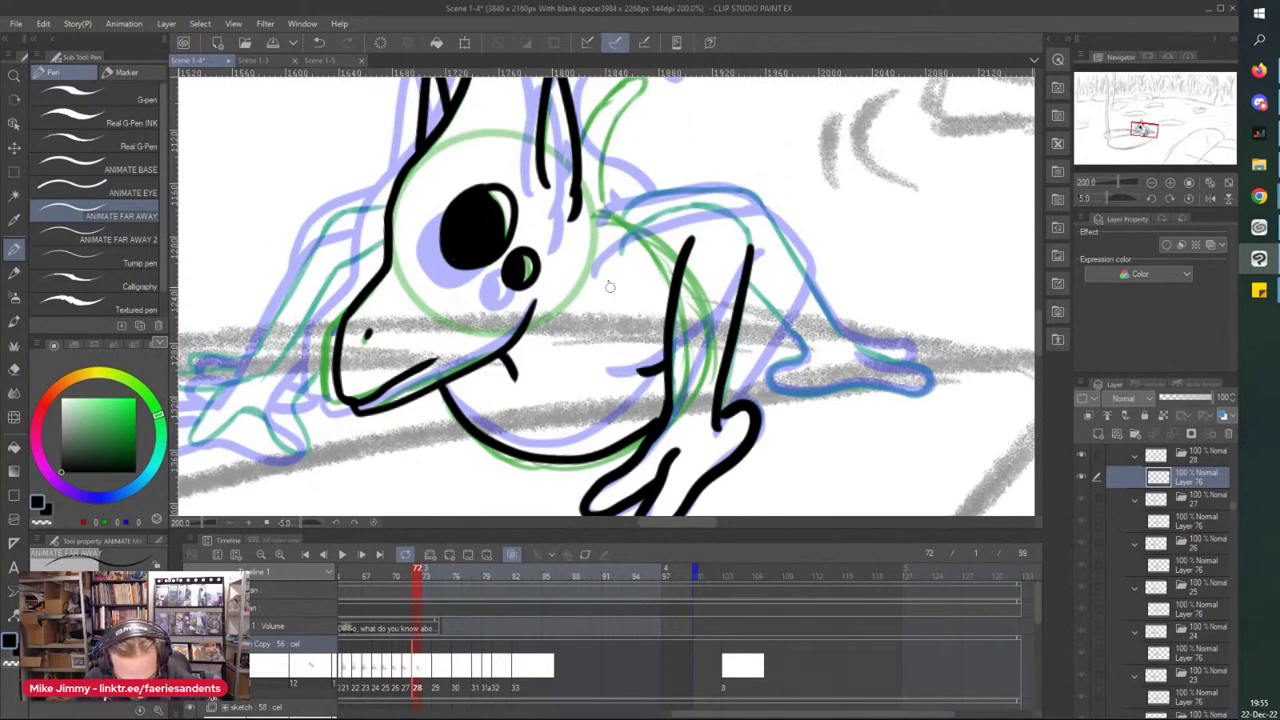
- Ink the near hind leg's thigh line from the back over the bent knee to the shin in cel 28
left_click_drag(645, 219, 616, 260)
left_click_drag(645, 219, 723, 209)
key("ctrl+z")
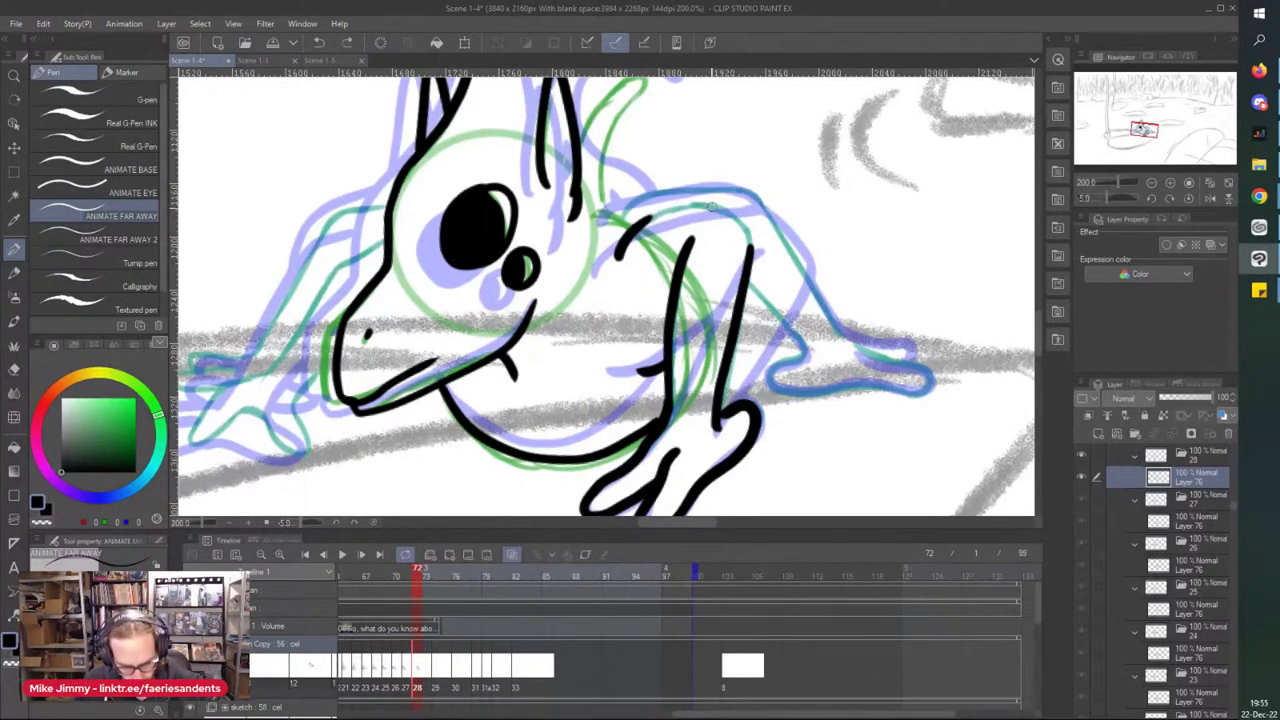
left_click_drag(627, 235, 735, 204)
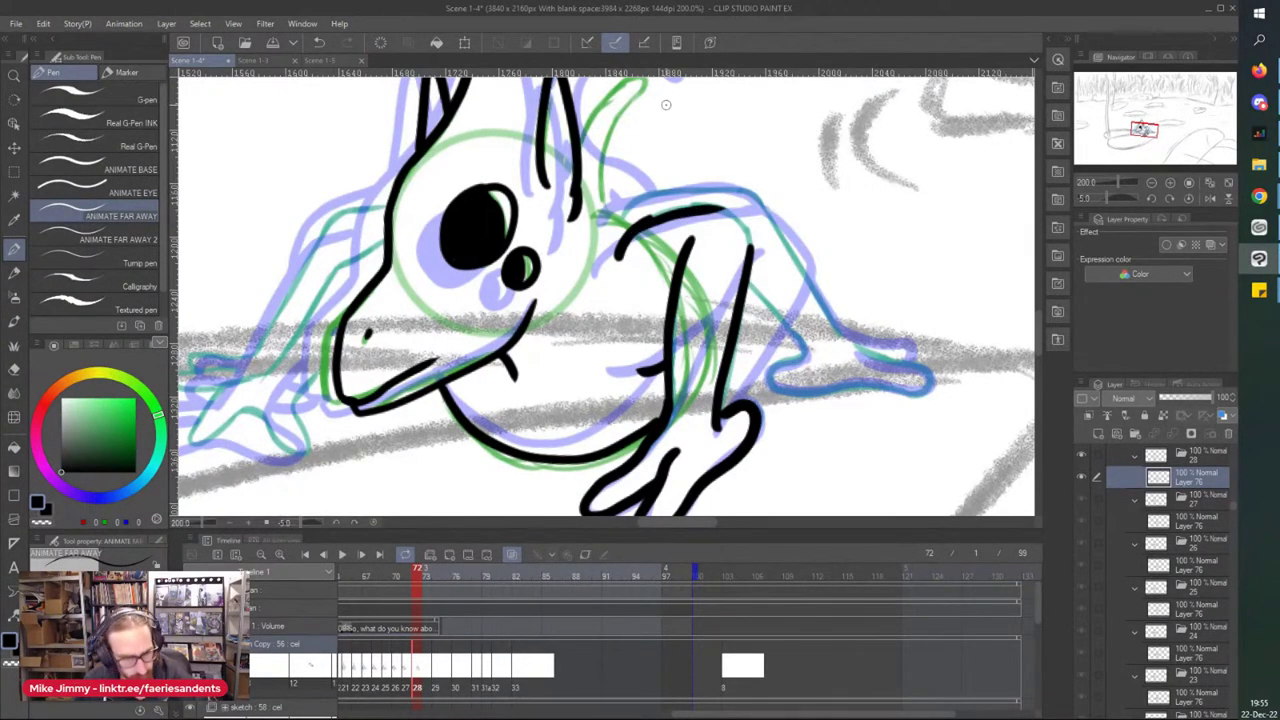
key("e")
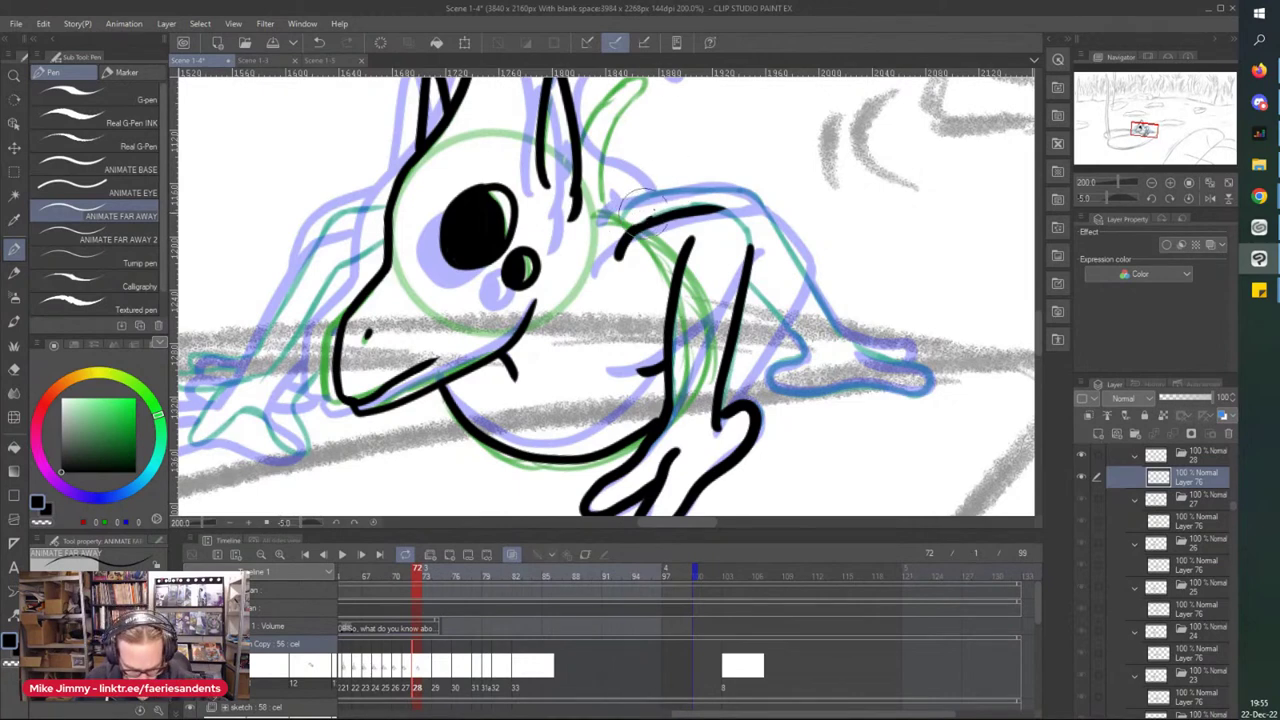
key("p")
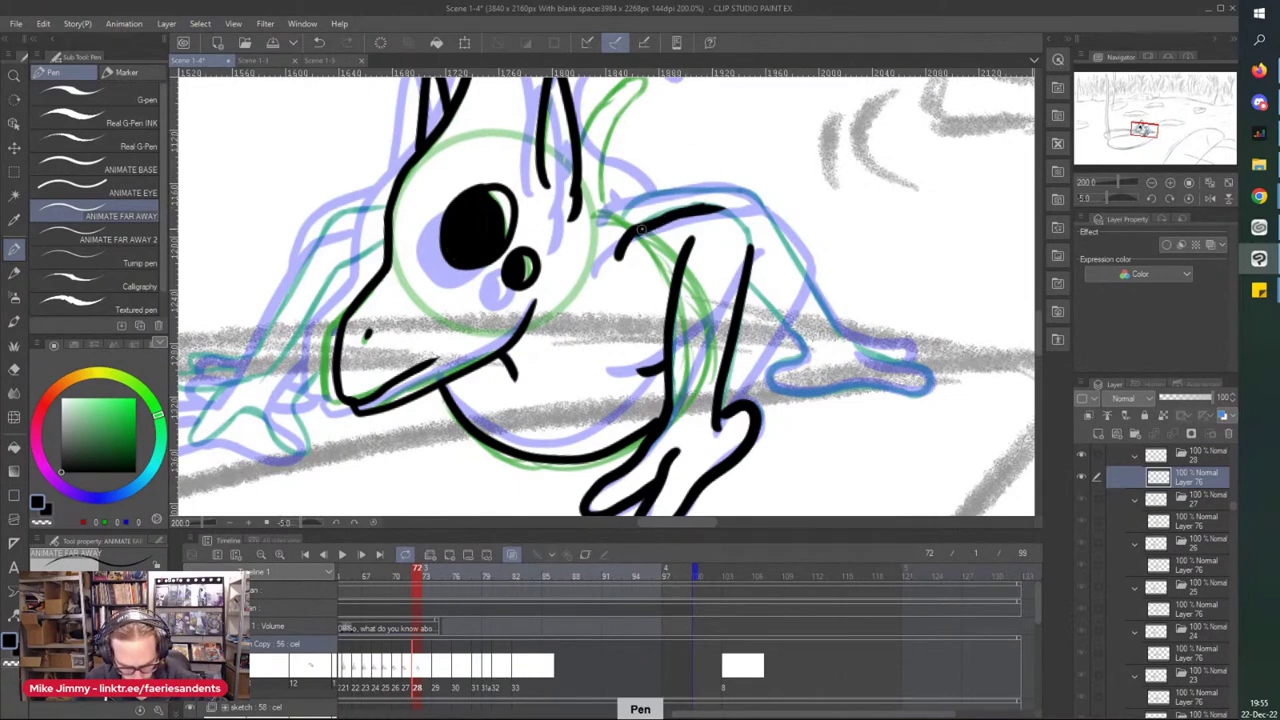
left_click_drag(634, 228, 668, 212)
key("ctrl+z")
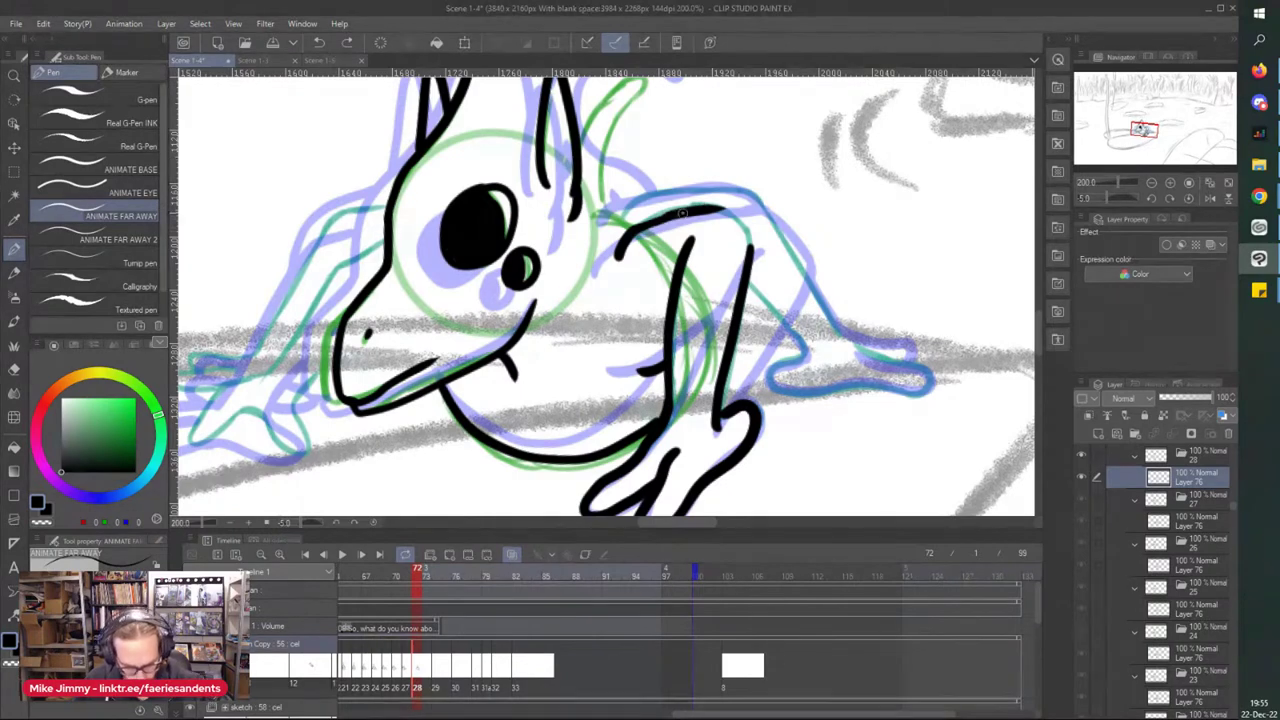
mouse_move(716, 206)
left_mouse_down()
mouse_move(750, 236)
mouse_move(720, 266)
left_mouse_up()
scroll(699, 175, "down", 1)
- Ink the far hind leg with its foot and the upper back line leading to the tail base in cel 28
scroll(721, 298, "up", 3)
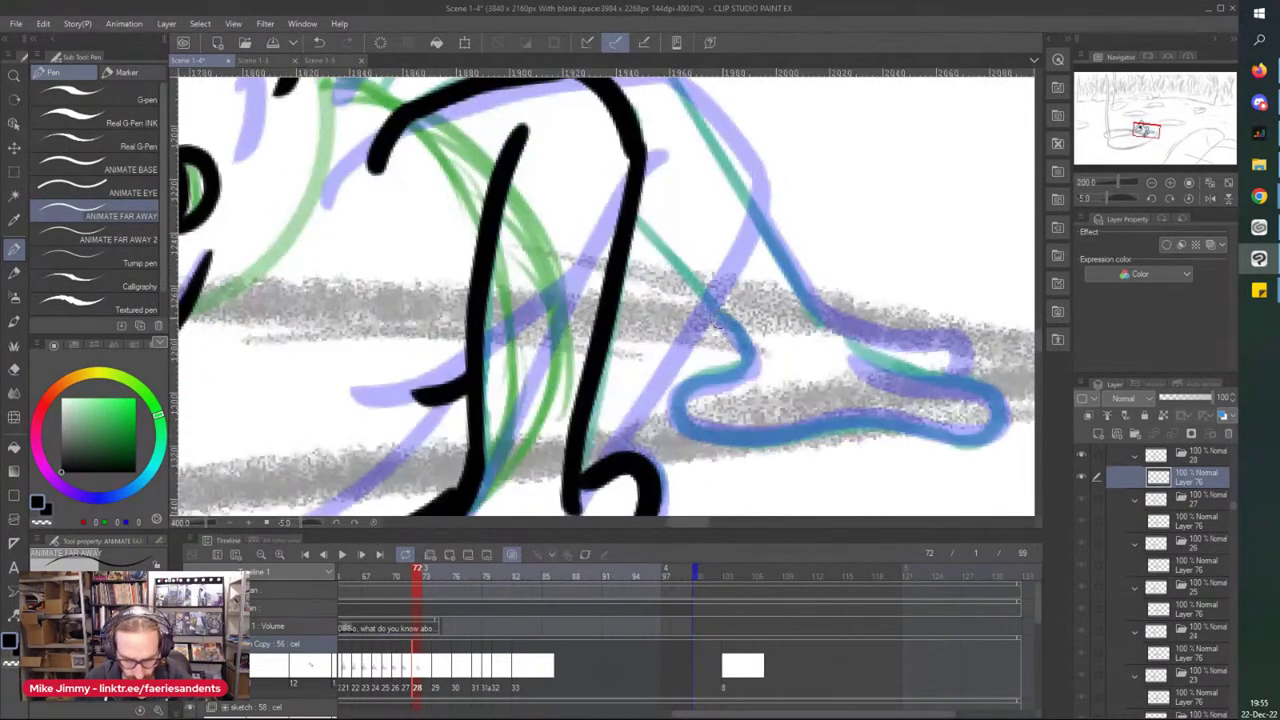
left_click_drag(752, 349, 637, 207)
mouse_move(756, 346)
left_mouse_down()
mouse_move(684, 368)
mouse_move(826, 392)
mouse_move(762, 350)
mouse_move(768, 328)
mouse_move(744, 318)
left_mouse_up()
scroll(684, 366, "down", 4)
left_click_drag(664, 196, 745, 326)
mouse_move(664, 194)
left_mouse_down()
mouse_move(594, 188)
mouse_move(506, 212)
mouse_move(519, 225)
left_mouse_up()
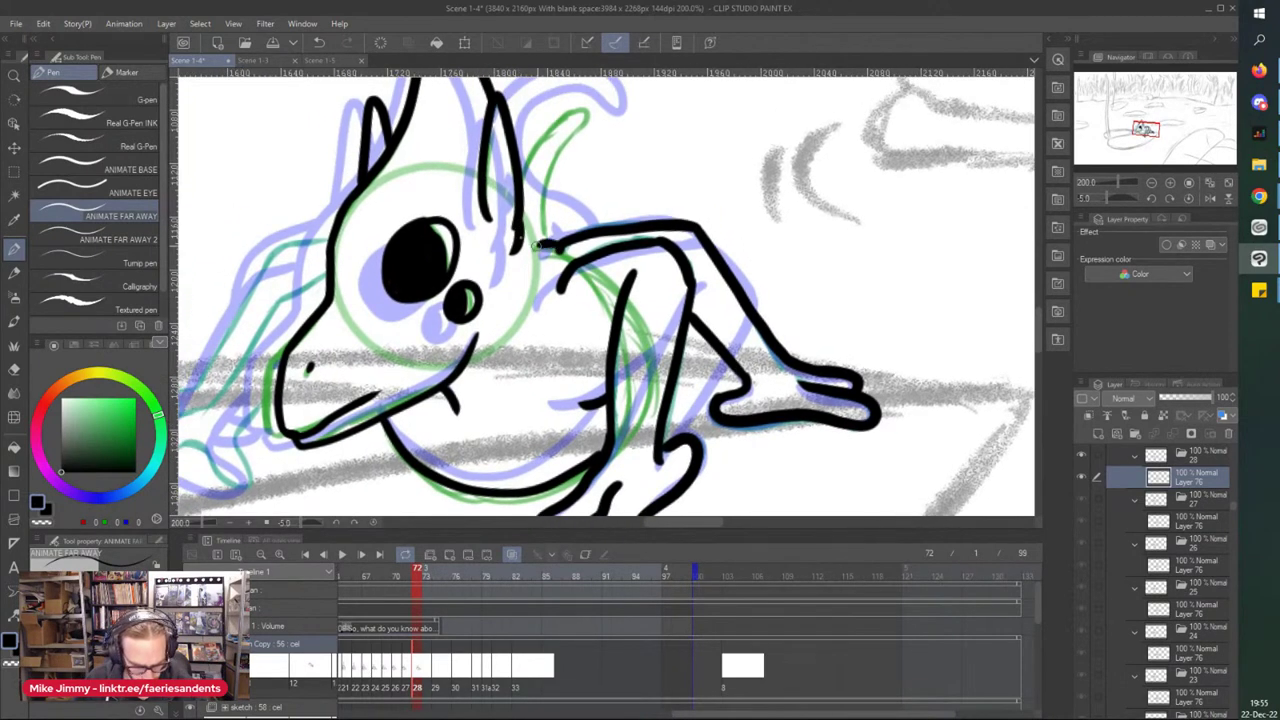
- Ink the short curved tail with its rounded tip behind the near ear in cel 28
left_click_drag(575, 112, 540, 236)
left_click_drag(564, 112, 520, 174)
key("ctrl+minus")
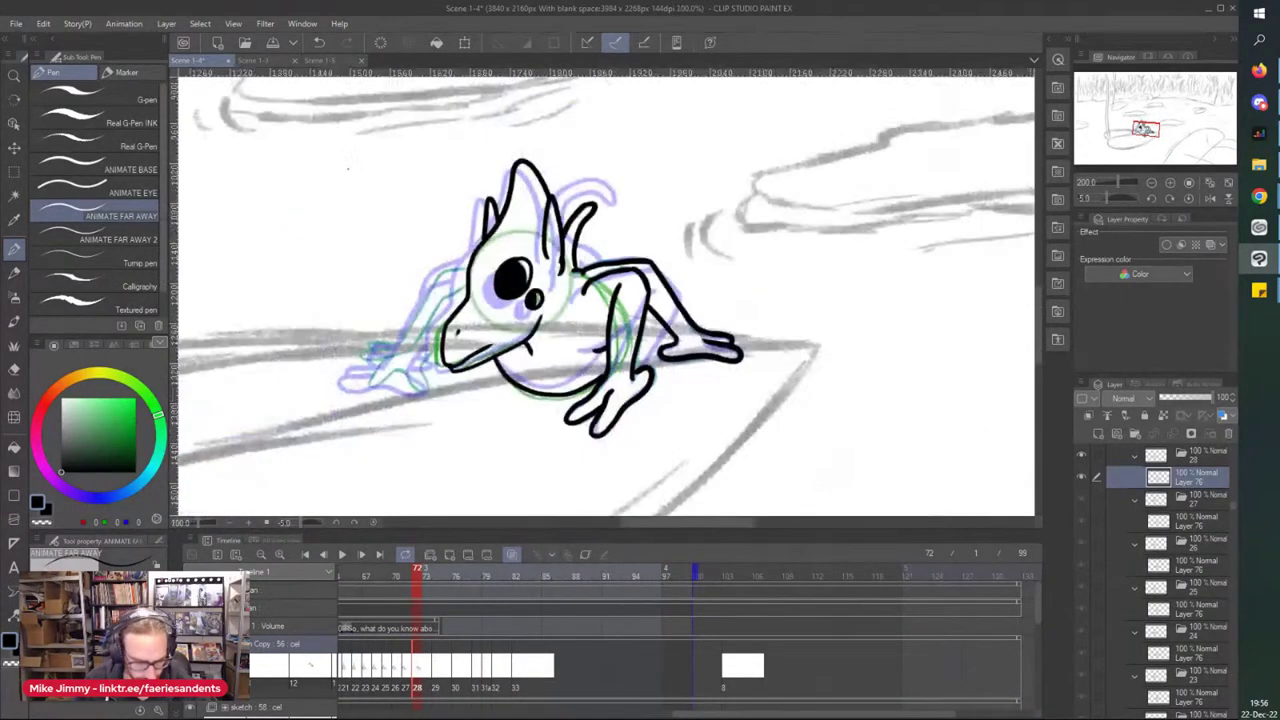
- Ink the near front arm with its splayed hand and the far front arm with its fingers in cel 28
key("ctrl+plus")
left_click_drag(314, 394, 462, 403)
mouse_move(660, 260)
left_mouse_down()
mouse_move(616, 290)
mouse_move(553, 380)
left_mouse_up()
mouse_move(486, 418)
left_mouse_down()
mouse_move(476, 468)
mouse_move(524, 433)
mouse_move(543, 457)
mouse_move(537, 435)
mouse_move(567, 469)
mouse_move(581, 463)
mouse_move(598, 385)
left_mouse_up()
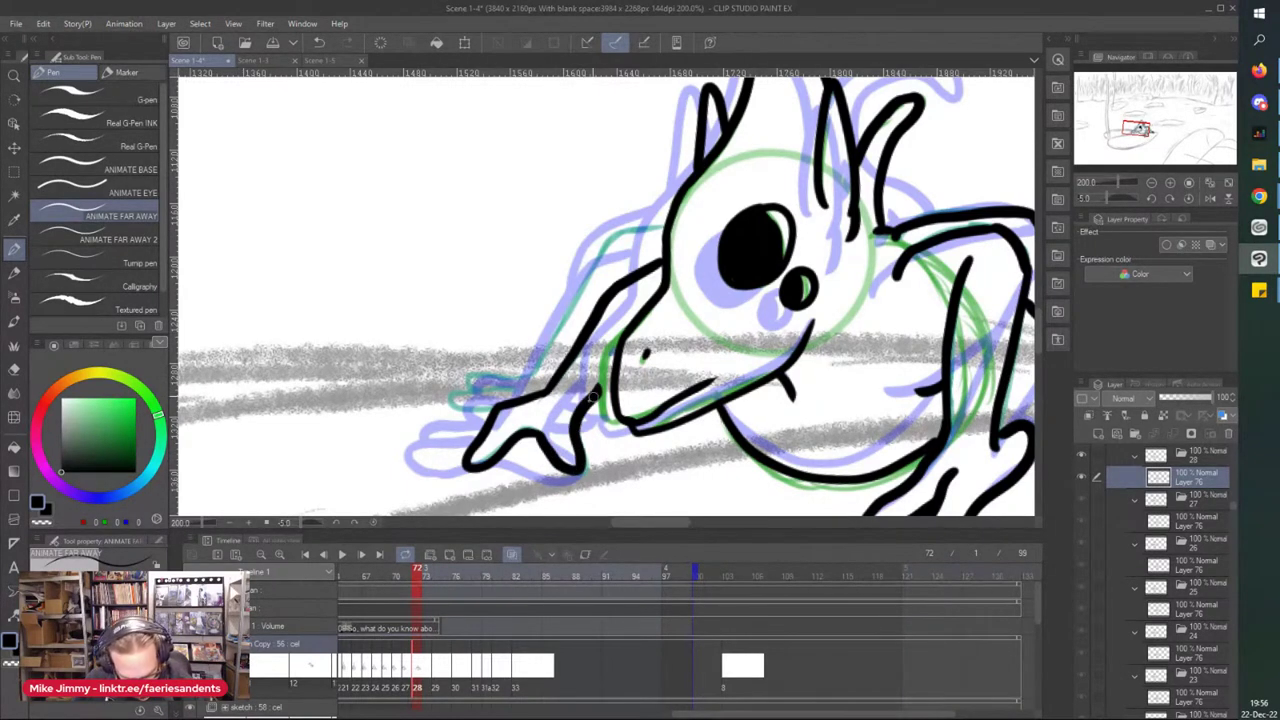
key("e")
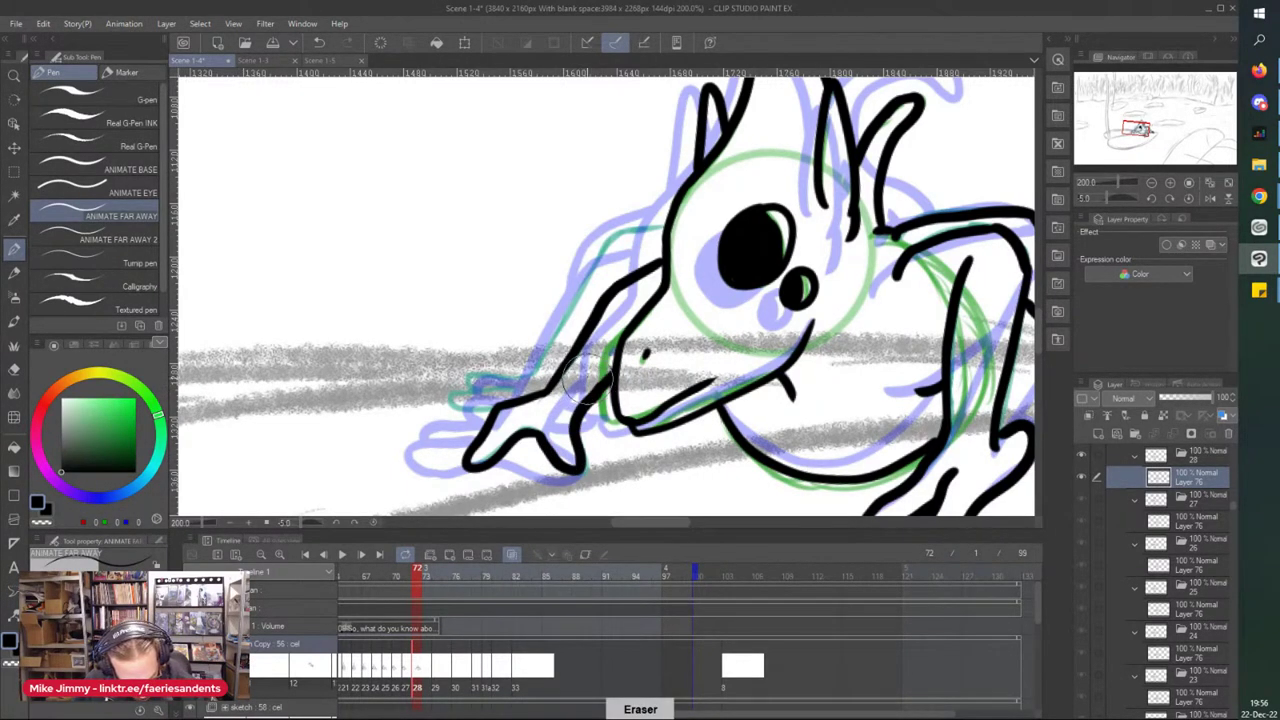
key("p")
left_click_drag(520, 441, 495, 460)
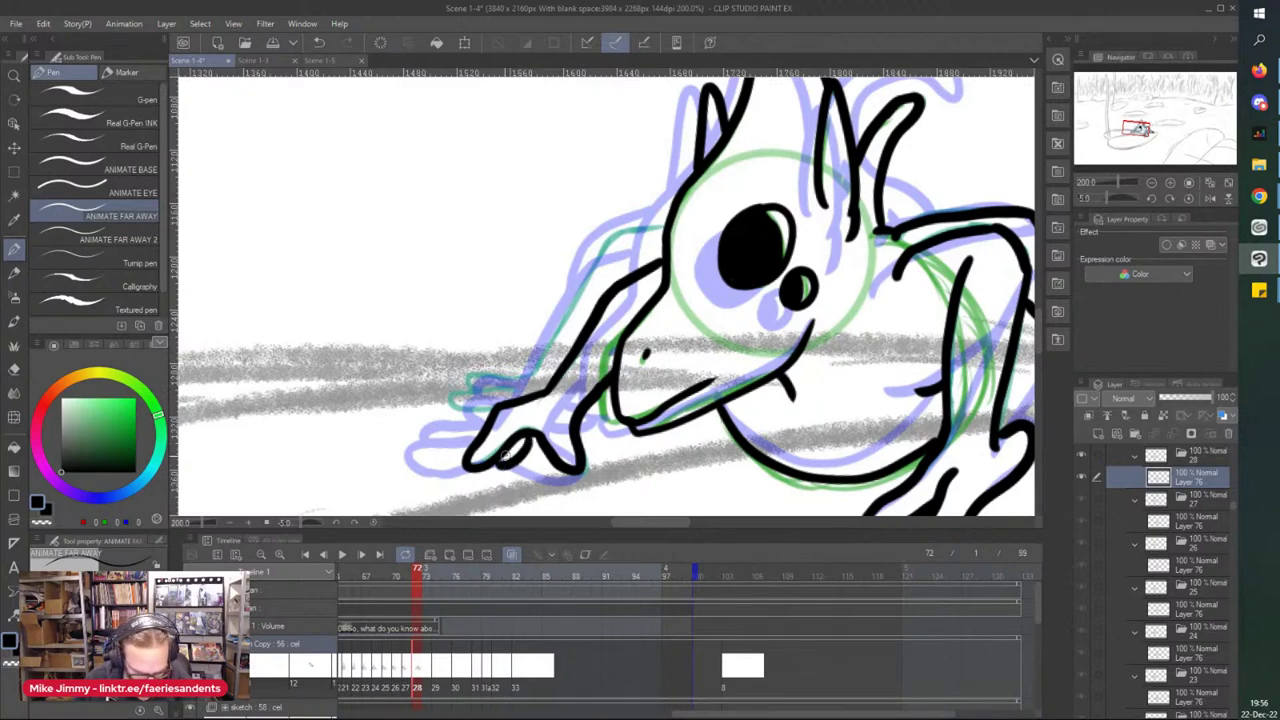
mouse_move(668, 222)
left_mouse_down()
mouse_move(610, 234)
mouse_move(620, 231)
mouse_move(553, 343)
mouse_move(462, 396)
mouse_move(450, 407)
mouse_move(490, 420)
left_mouse_up()
left_click_drag(535, 371, 467, 386)
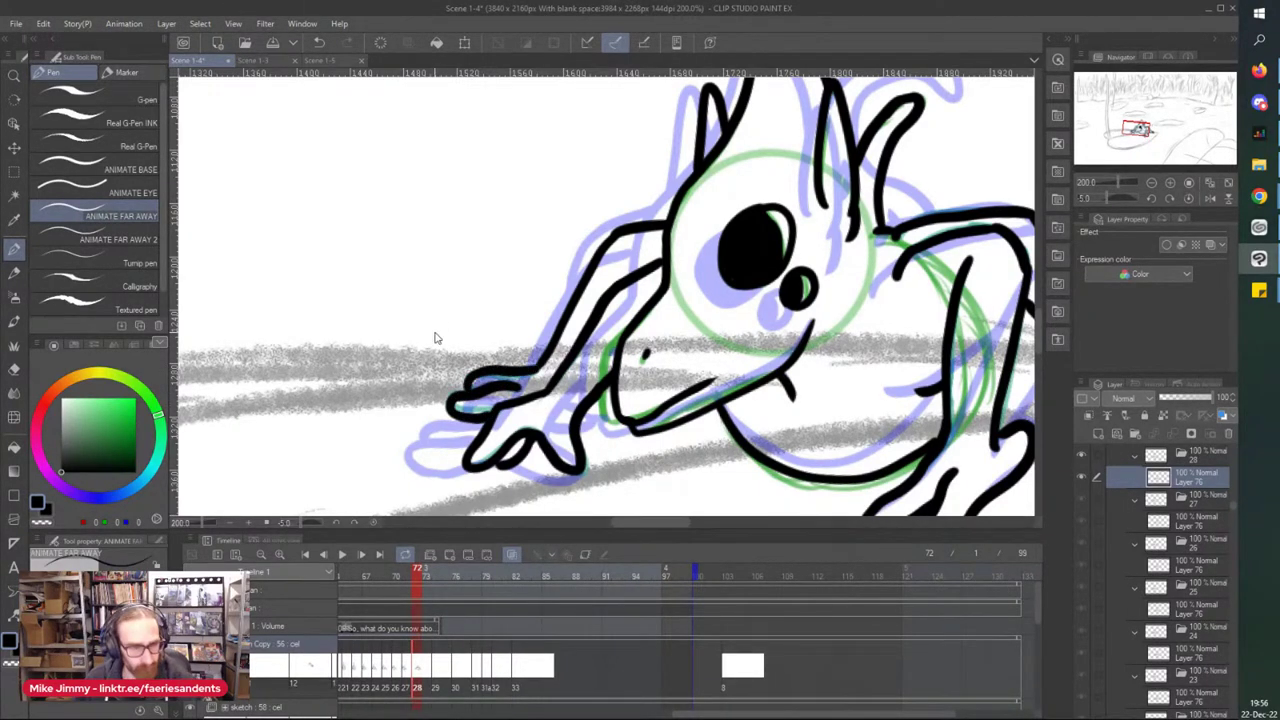
- Save the file, go to cel 29 at frame 74 and make its Layer 76 active
key("ctrl+s")
left_click(435, 676)
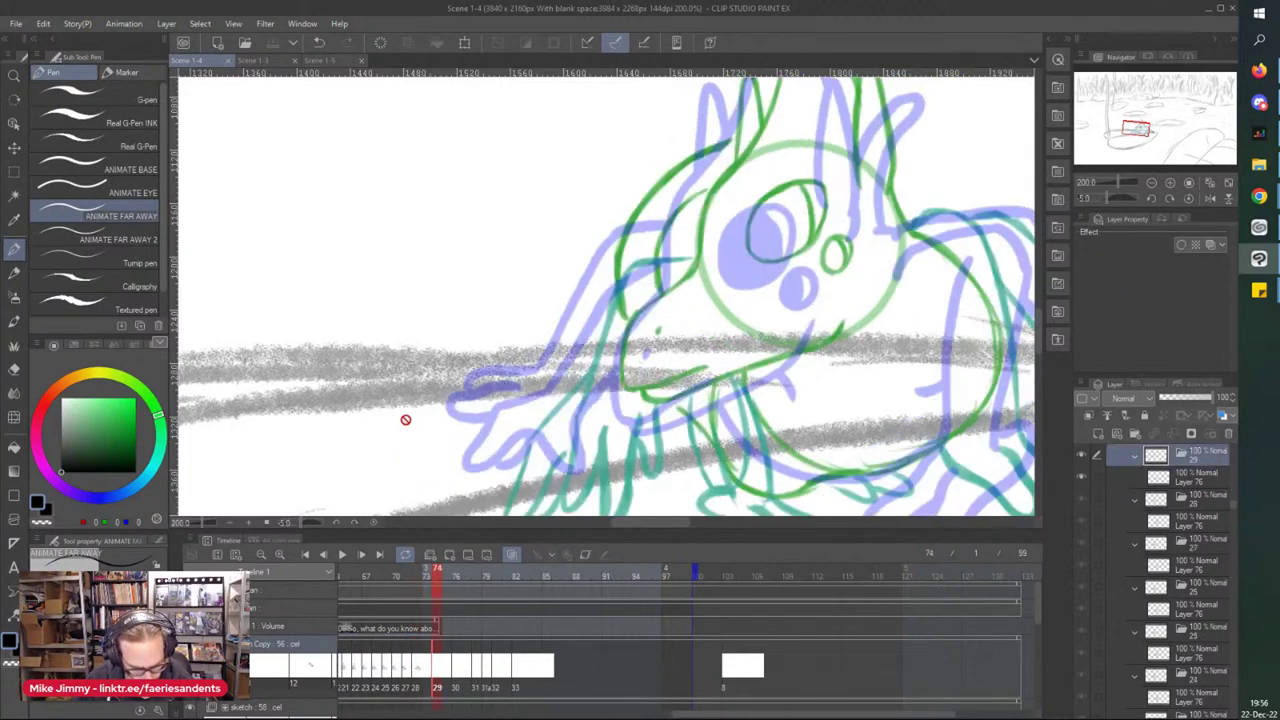
scroll(497, 318, "down", 1)
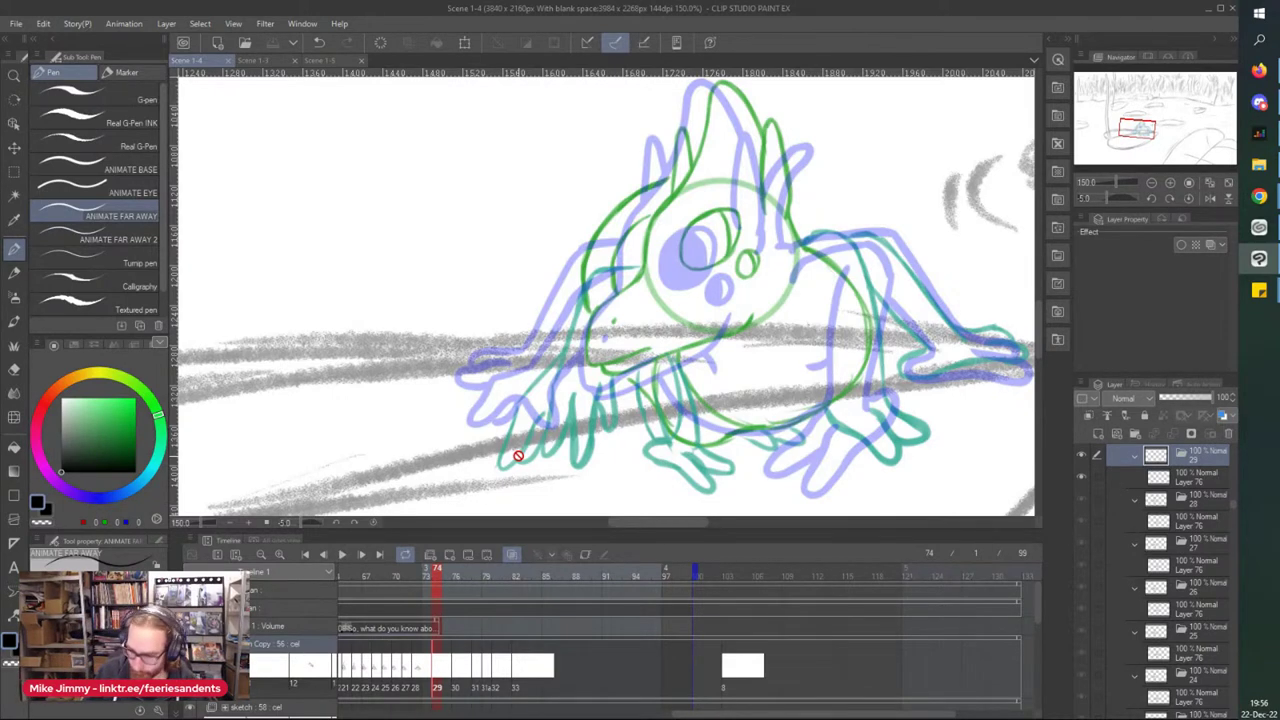
scroll(518, 456, "right", 3)
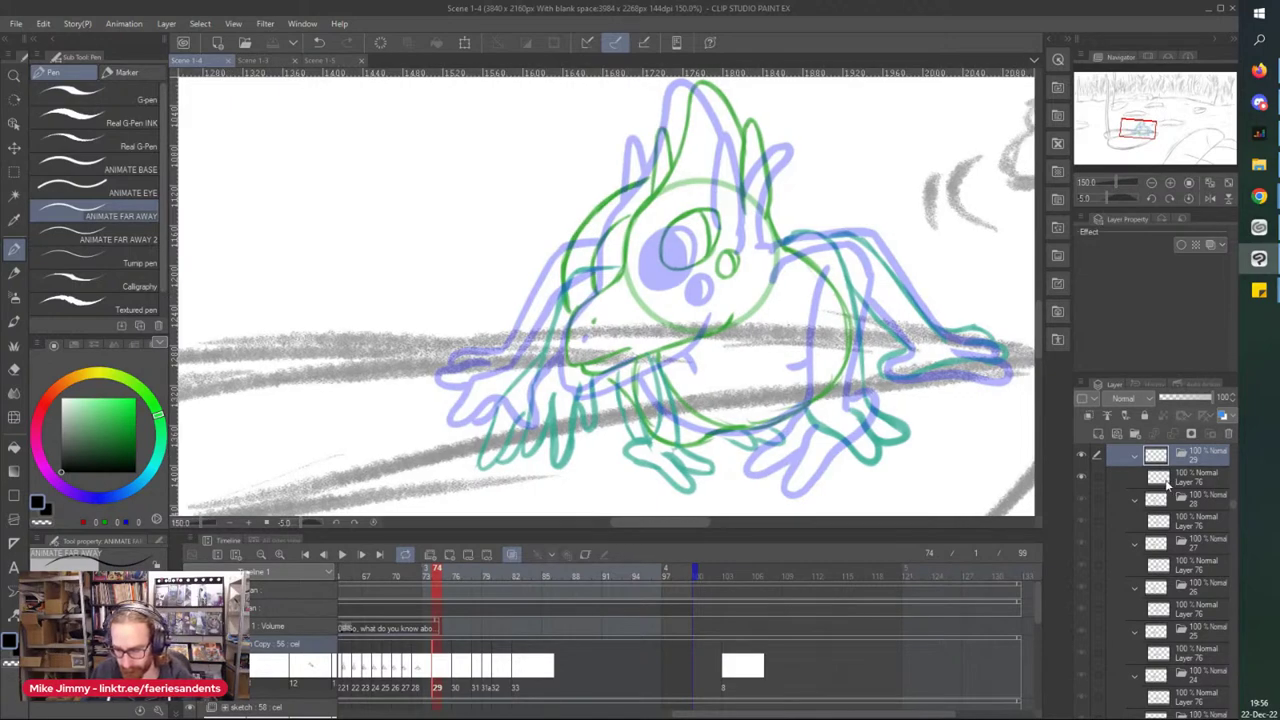
left_click(1167, 480)
scroll(679, 230, "up", 1)
scroll(674, 224, "up", 2)
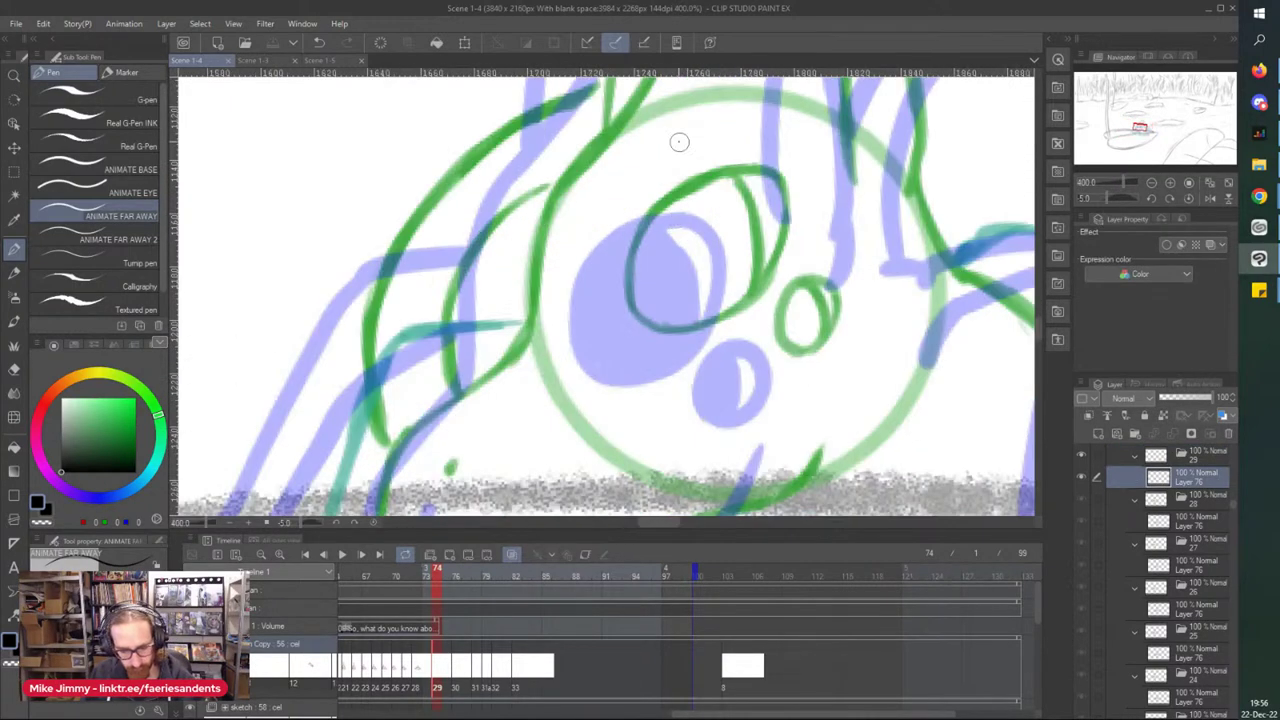